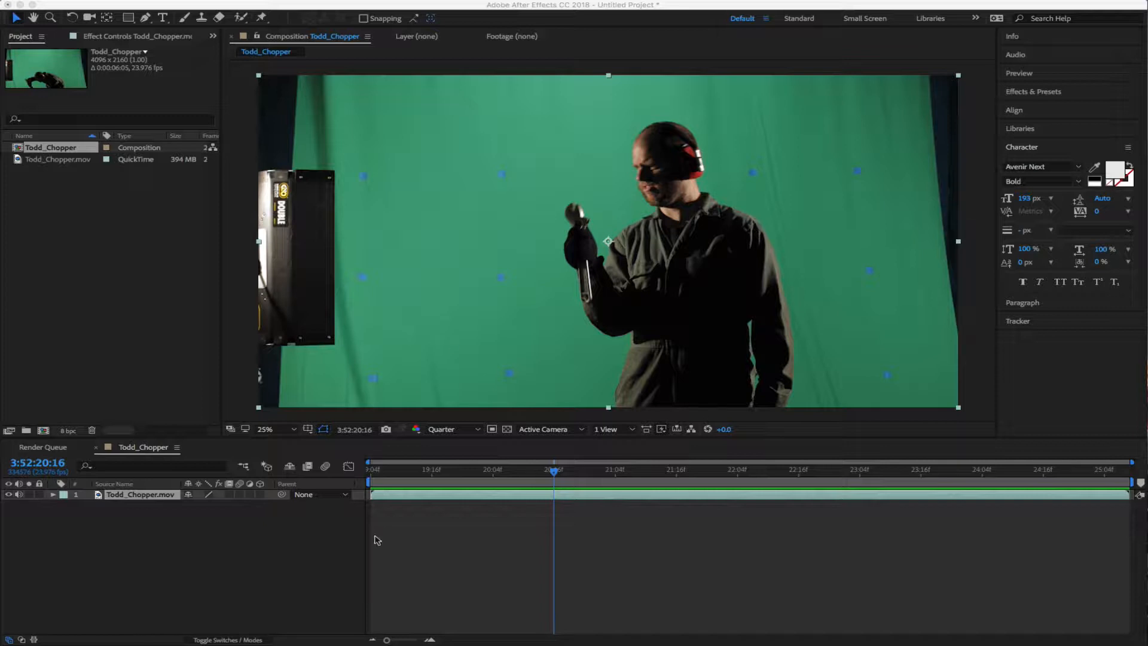
Set the Todd_Chopper composition's start timecode to 0:00:00:00
{"action": "left_click", "coordinate": [375, 474]}
{"action": "left_click_drag", "start_coordinate": [375, 474], "coordinate": [367, 476]}
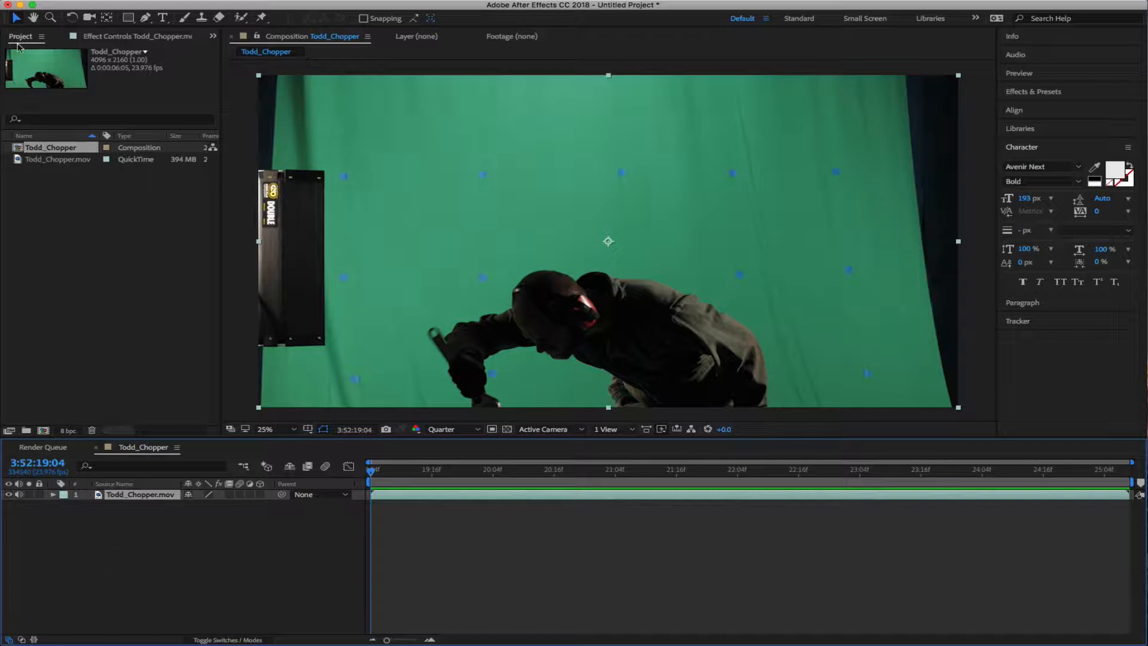
{"action": "left_click", "coordinate": [51, 209]}
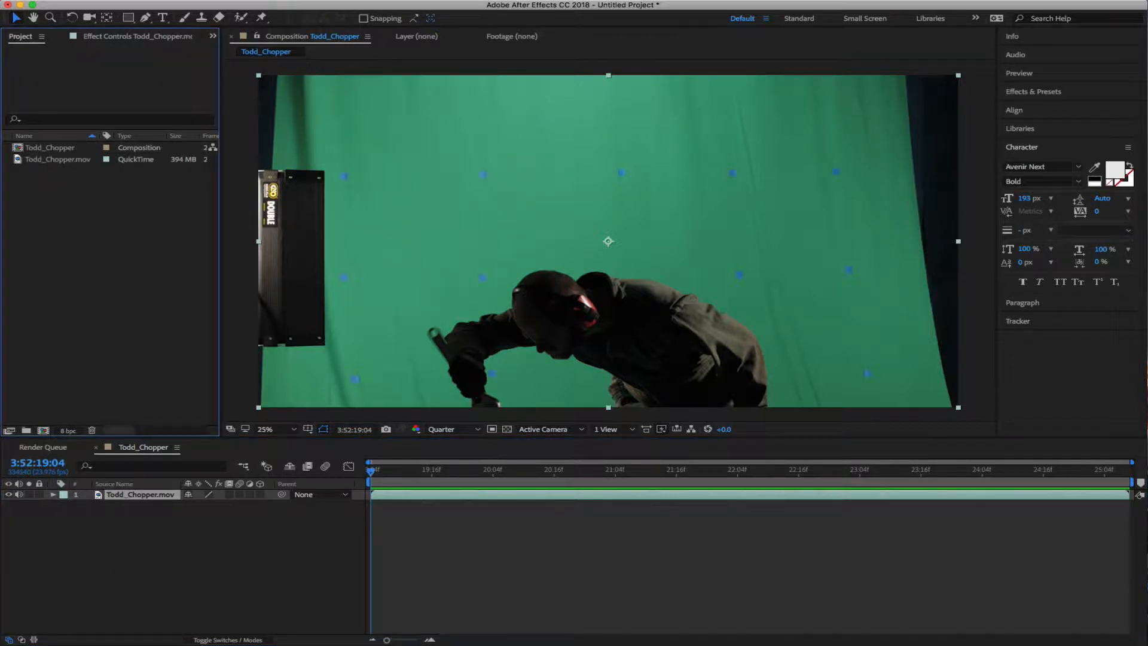
{"action": "left_click", "coordinate": [123, 543]}
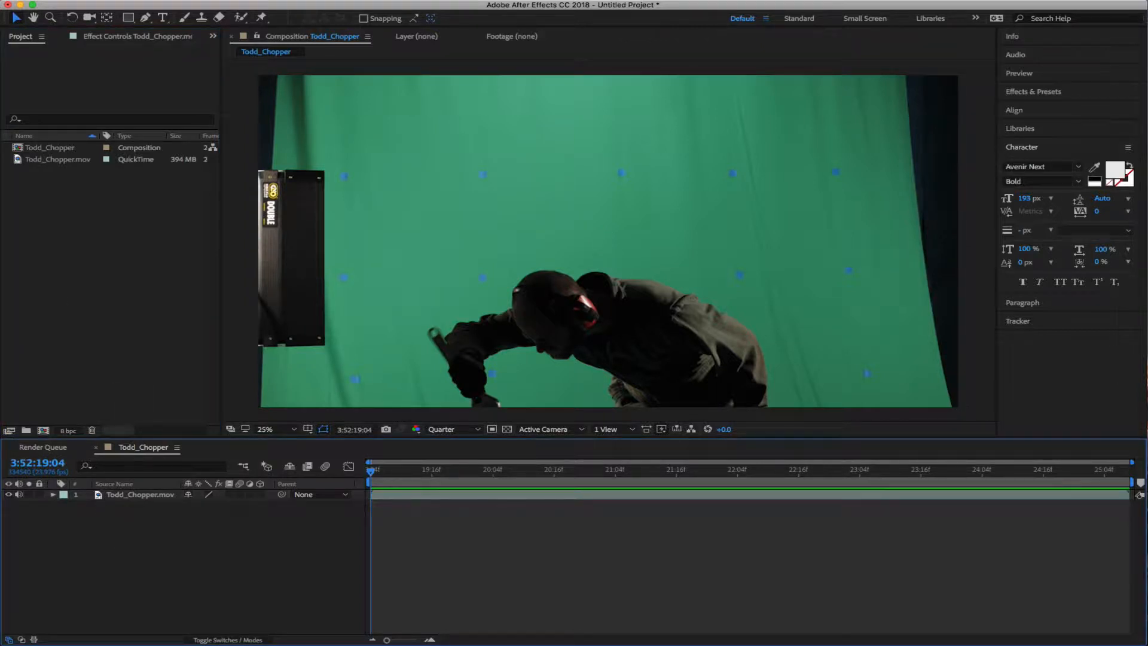
{"action": "key", "text": "super+k"}
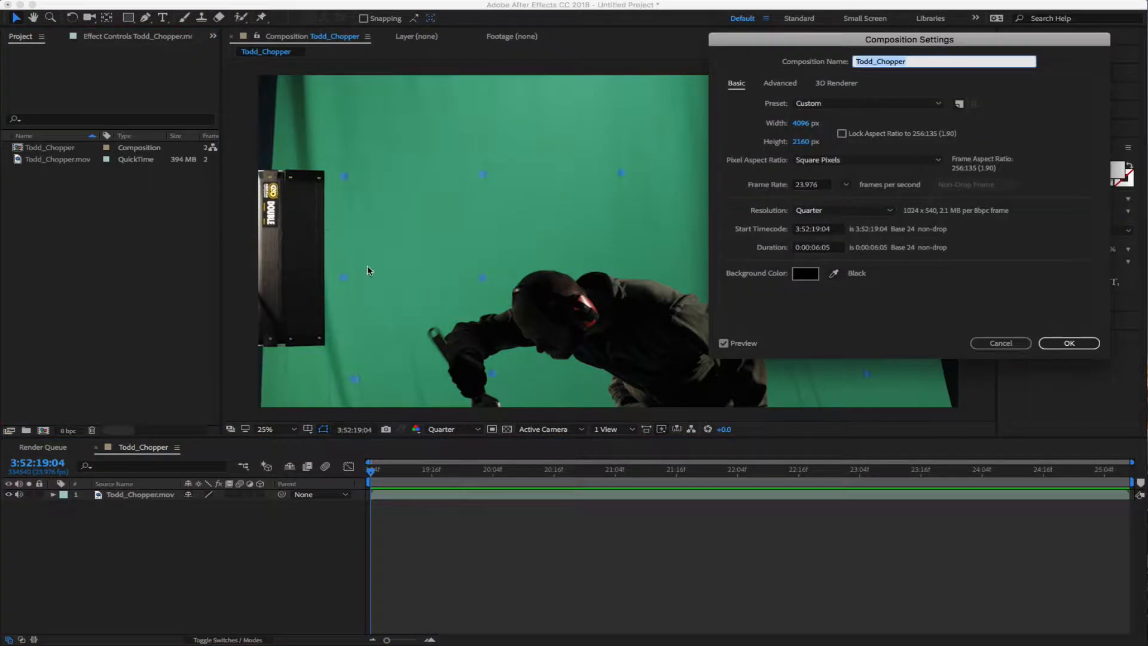
{"action": "left_click", "coordinate": [832, 230]}
{"action": "type", "text": "0"}
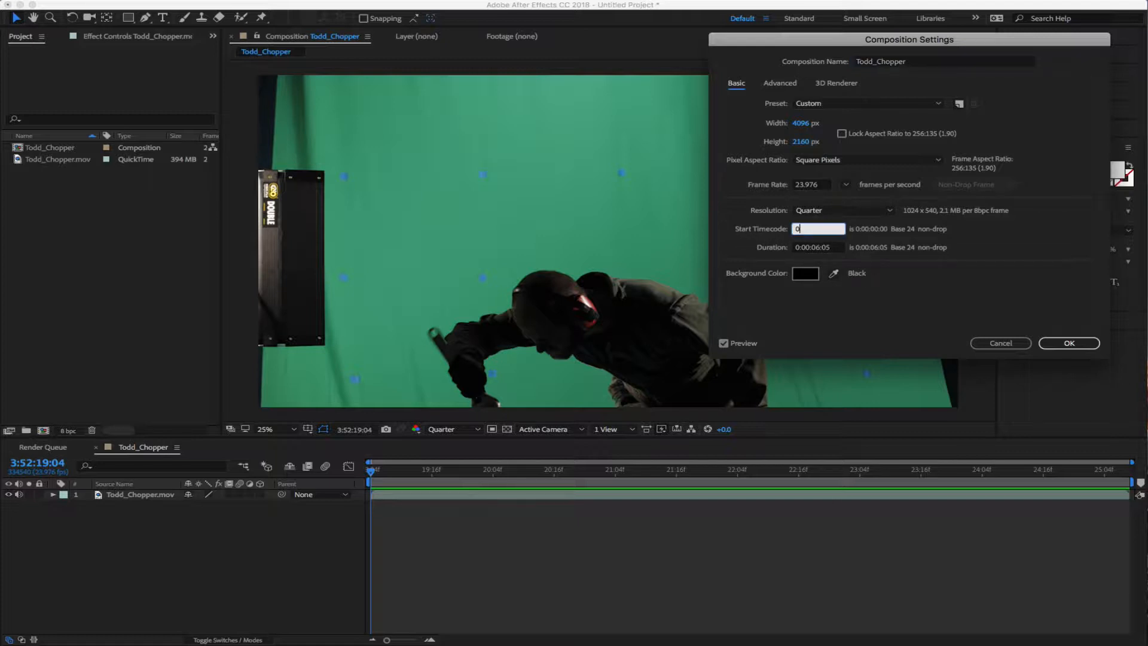
{"action": "left_click", "coordinate": [1041, 240]}
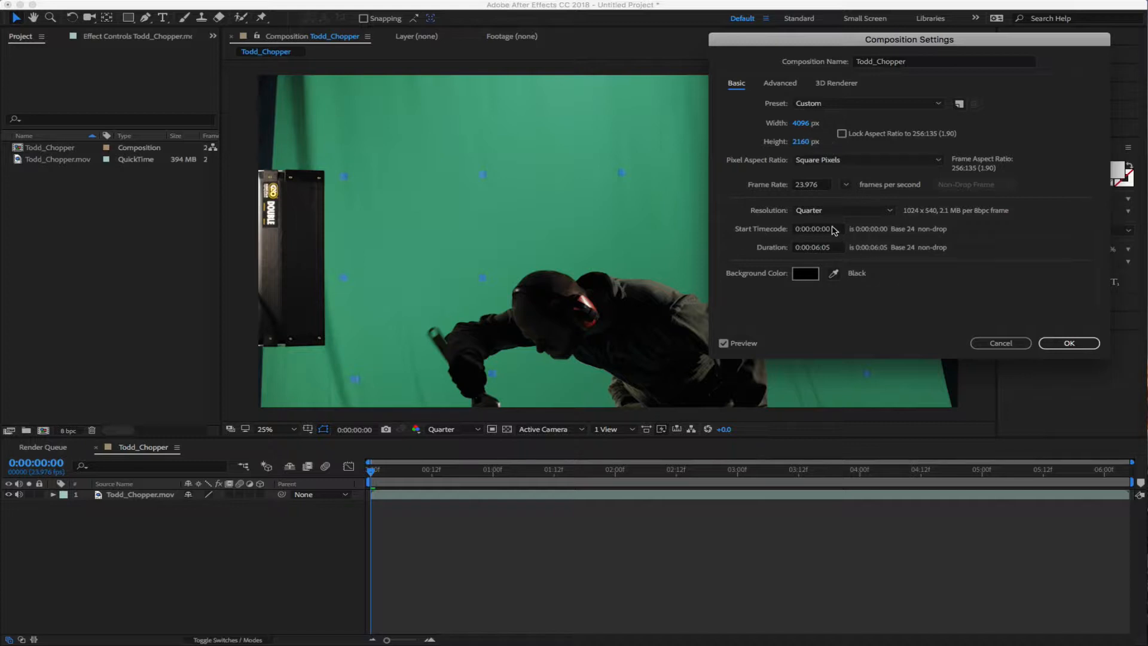
{"action": "left_click", "coordinate": [1055, 342]}
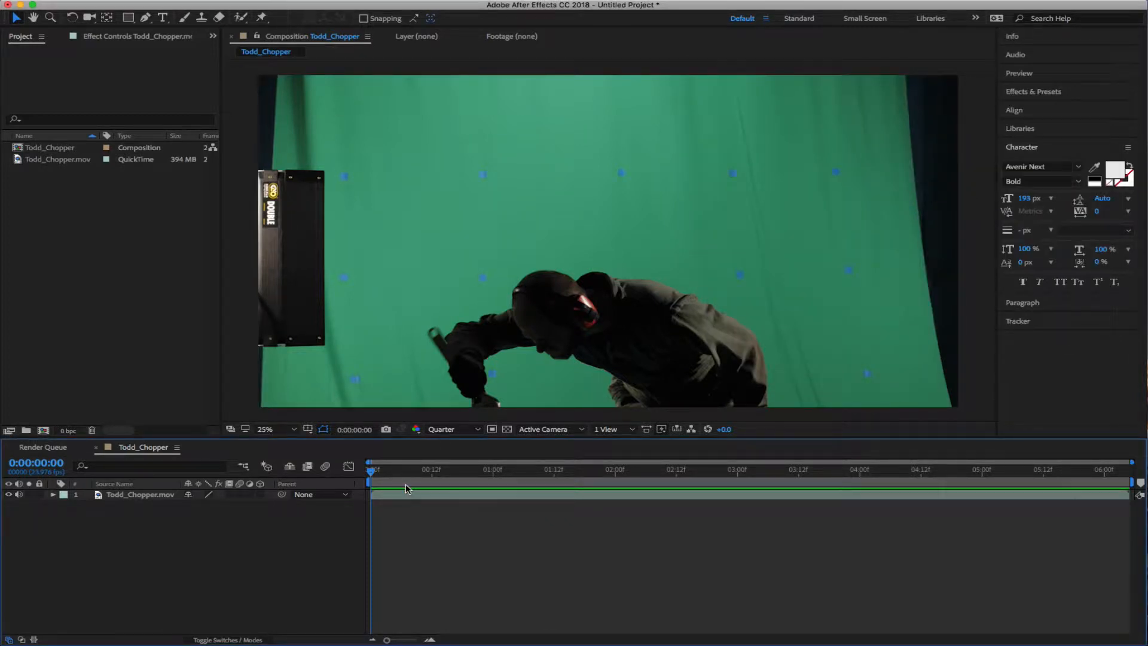
Play the green-screen clip from its first frame to examine the camera movement
{"action": "left_click_drag", "start_coordinate": [372, 471], "coordinate": [333, 471]}
{"action": "key", "text": "space"}
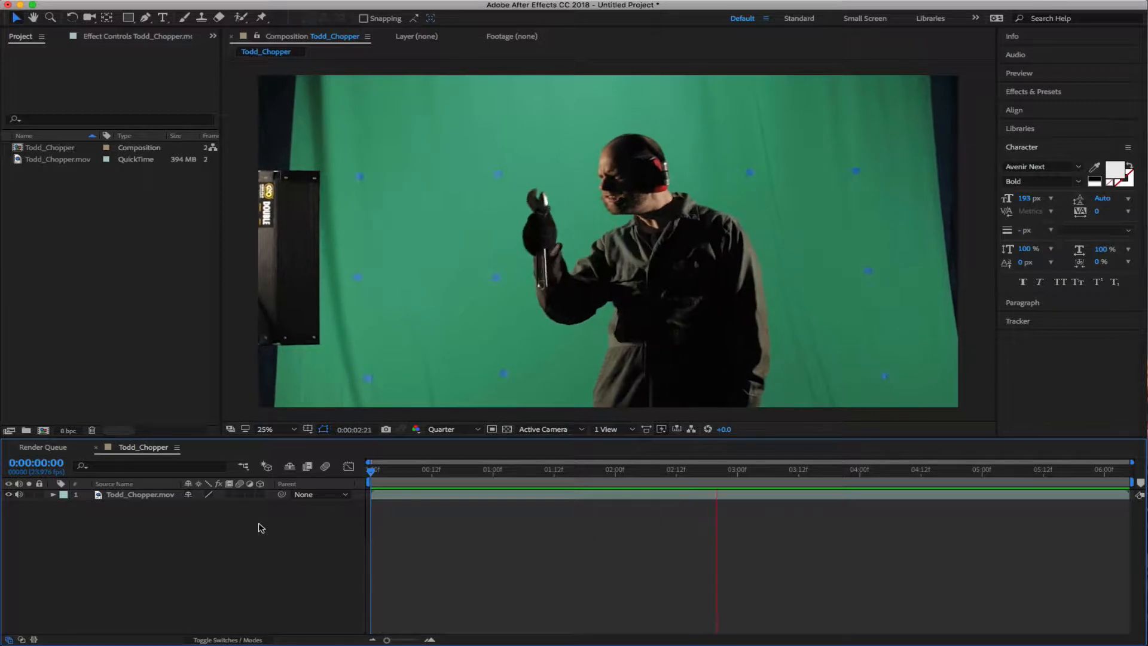
{"action": "key", "text": "space"}
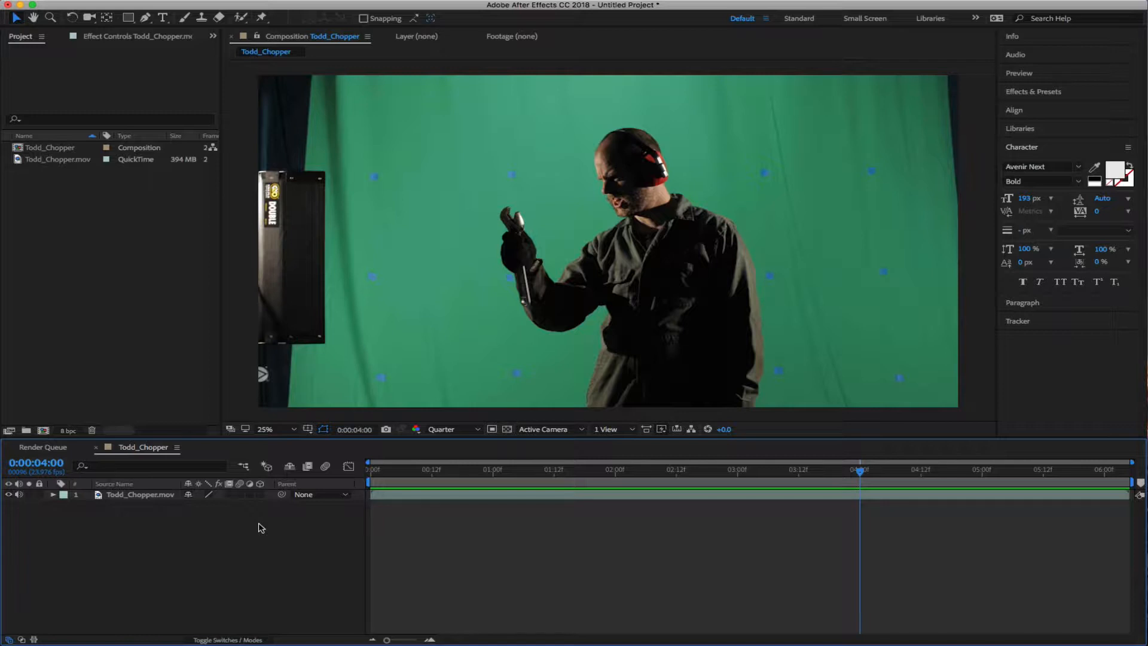
Duplicate the Todd_Chopper.mov layer and hide the lower copy
{"action": "left_click", "coordinate": [143, 495]}
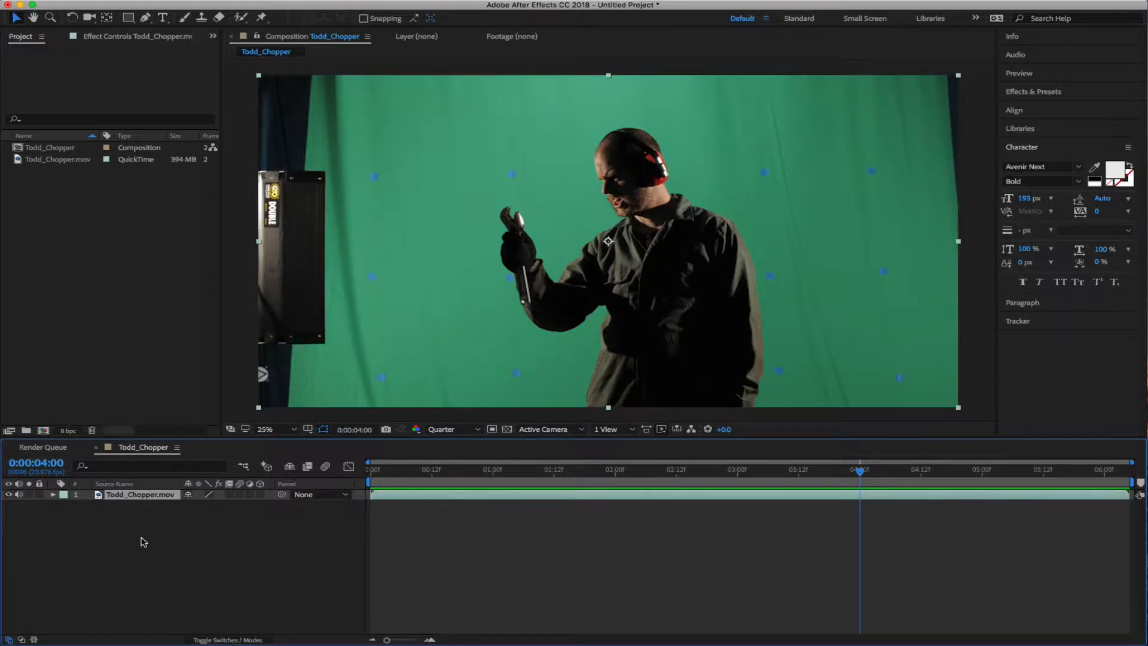
{"action": "key", "text": "super+d"}
{"action": "left_click", "coordinate": [128, 536]}
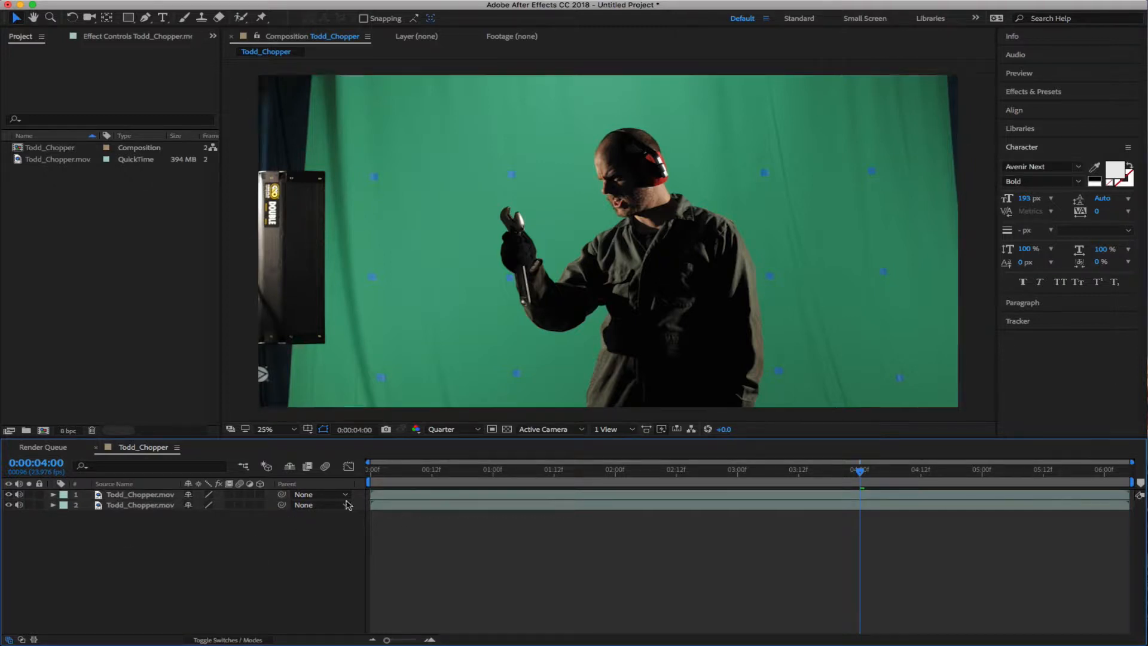
{"action": "left_click", "coordinate": [180, 495]}
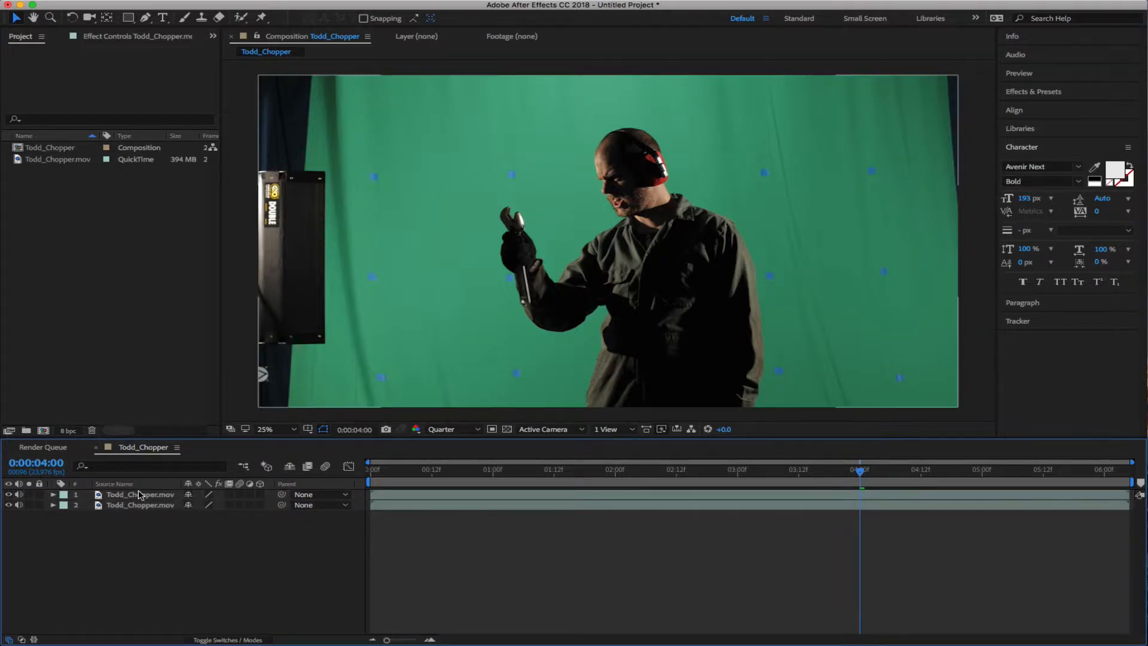
{"action": "left_click", "coordinate": [9, 505]}
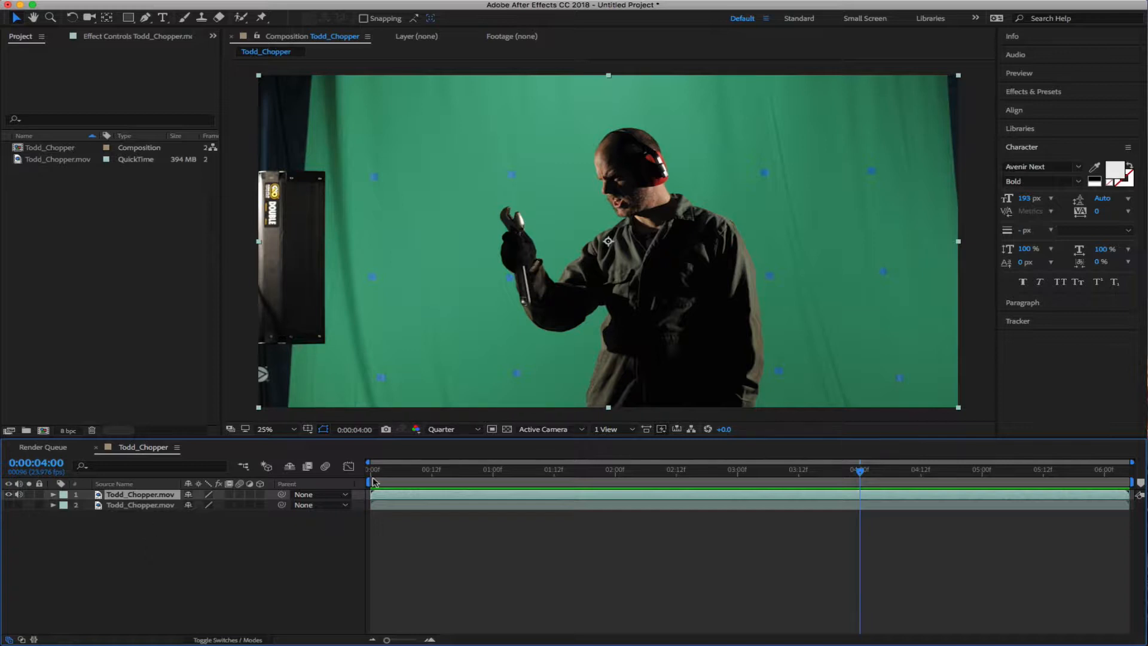
Start a Track Motion tracker on the upper Todd_Chopper.mov layer with the playhead at the first frame
{"action": "left_click_drag", "start_coordinate": [393, 472], "coordinate": [347, 476]}
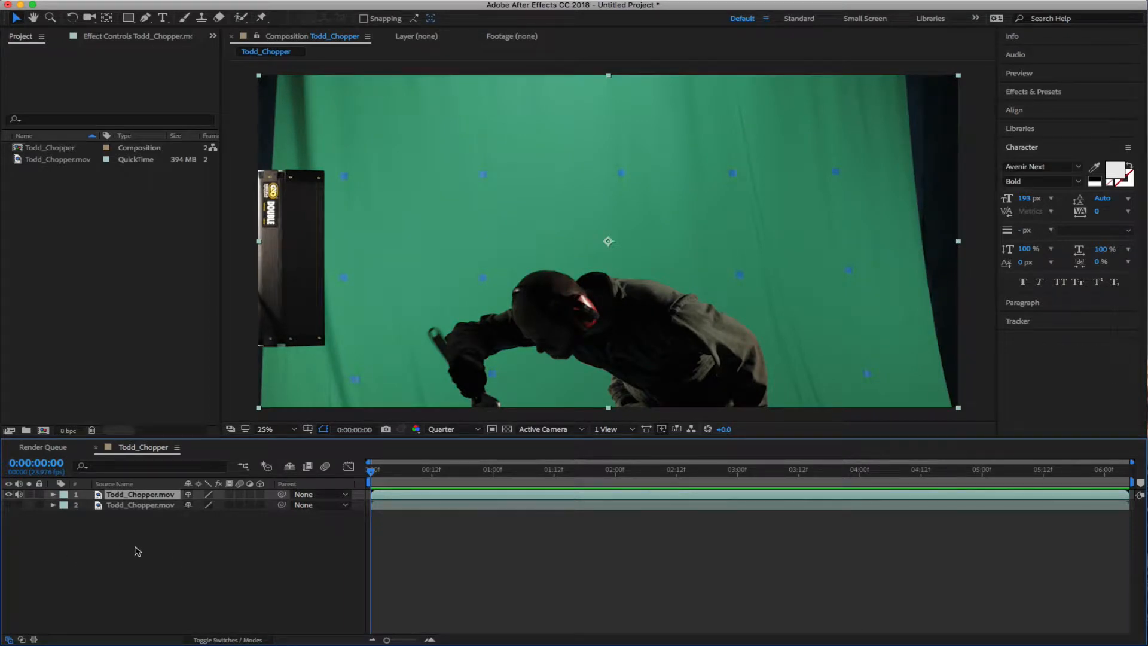
{"action": "right_click", "coordinate": [135, 495]}
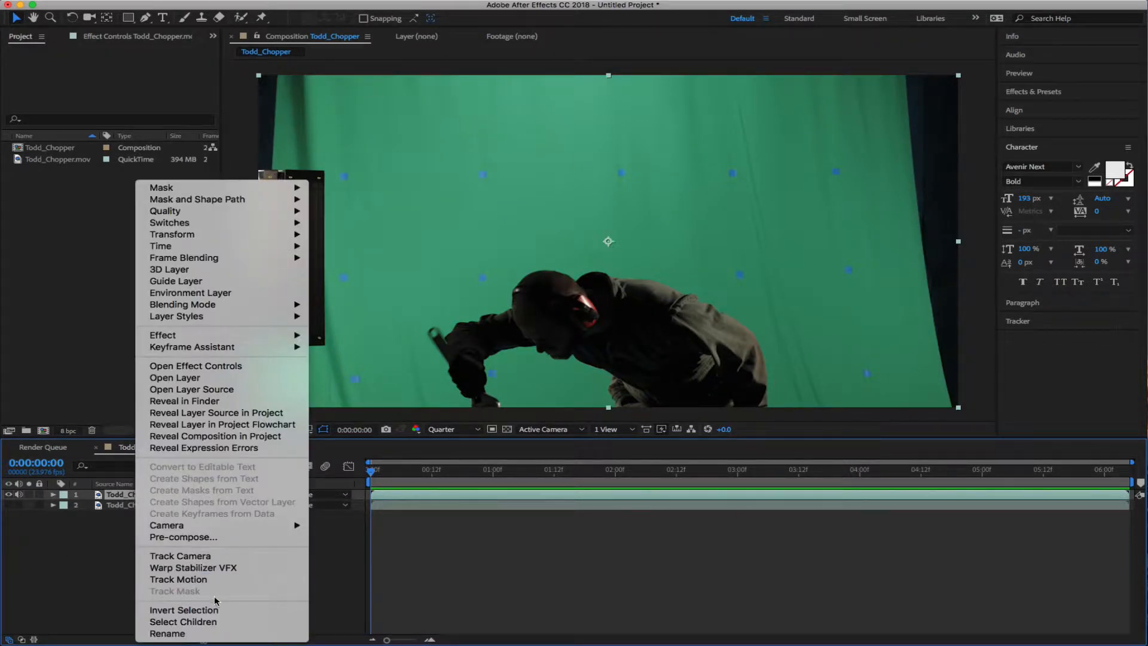
{"action": "left_click", "coordinate": [185, 580]}
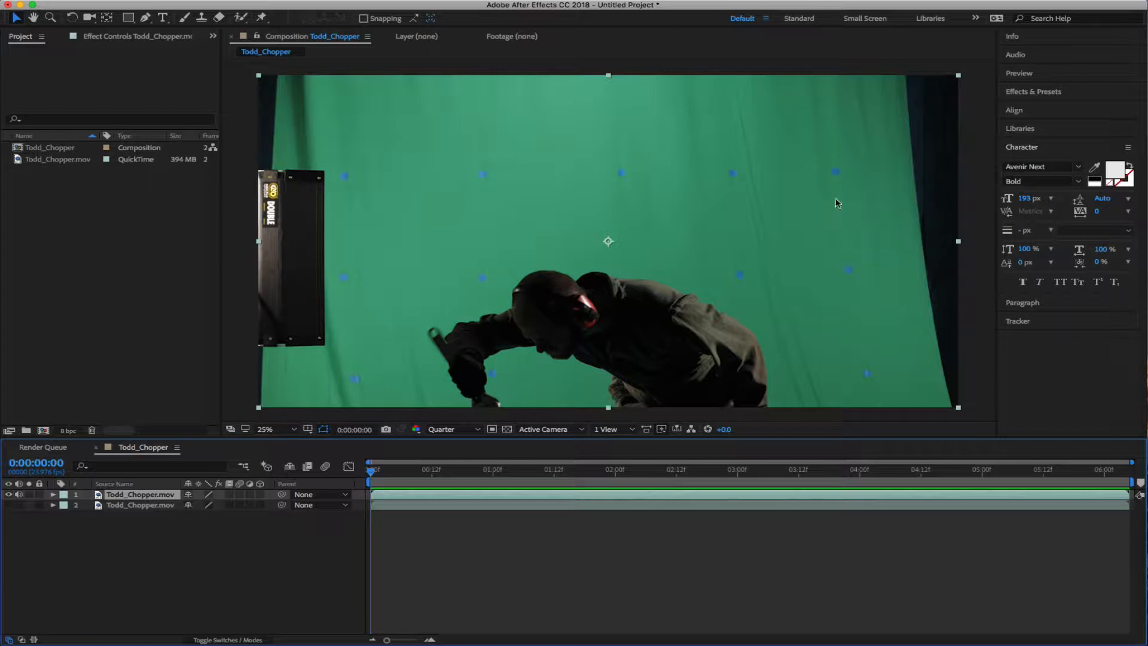
{"action": "left_click", "coordinate": [1022, 320]}
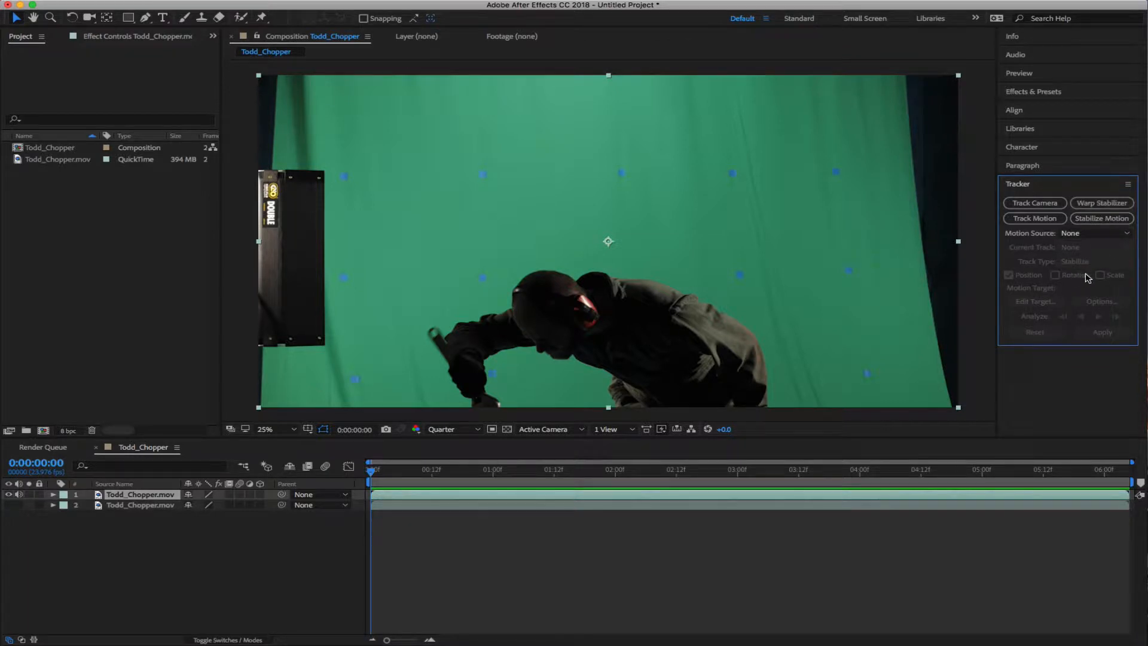
{"action": "left_click", "coordinate": [151, 496]}
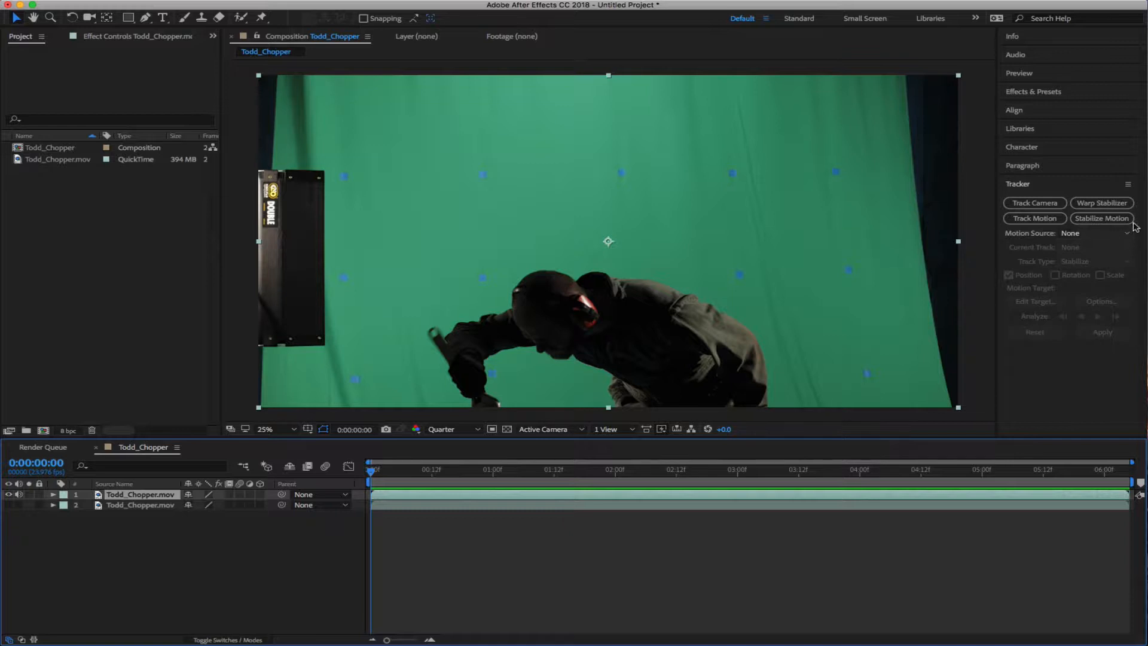
{"action": "left_click", "coordinate": [1034, 218]}
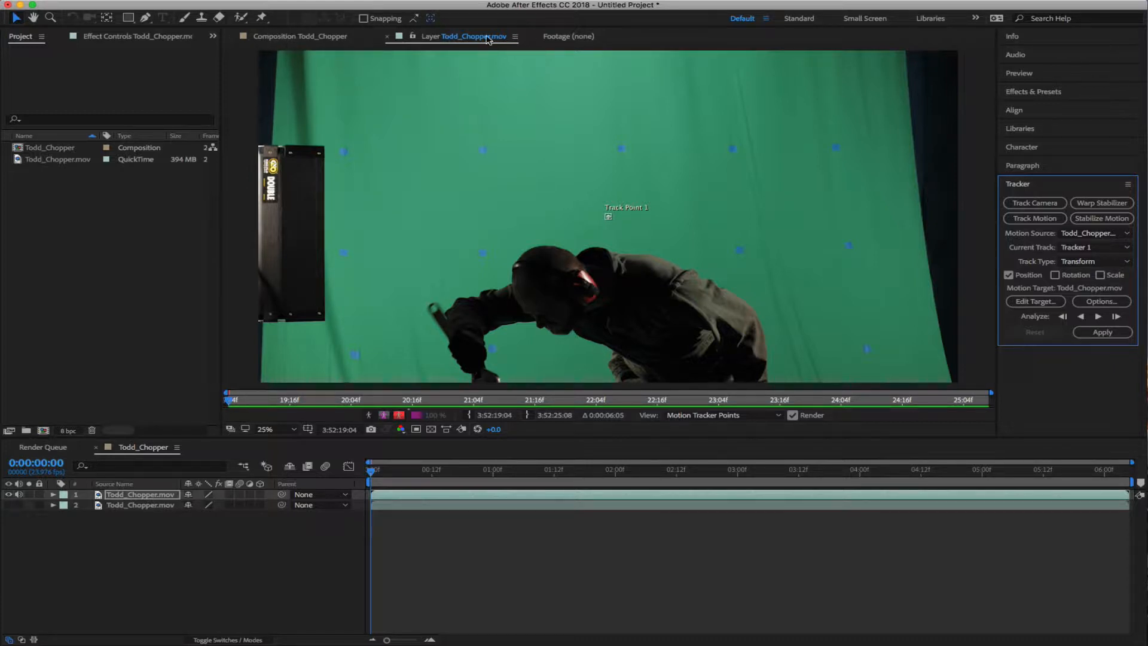
Go to the clip's last frame and enable Rotation and Scale tracking in addition to Position for Tracker 1
{"action": "left_click_drag", "start_coordinate": [229, 400], "coordinate": [646, 400]}
{"action": "key", "text": "End"}
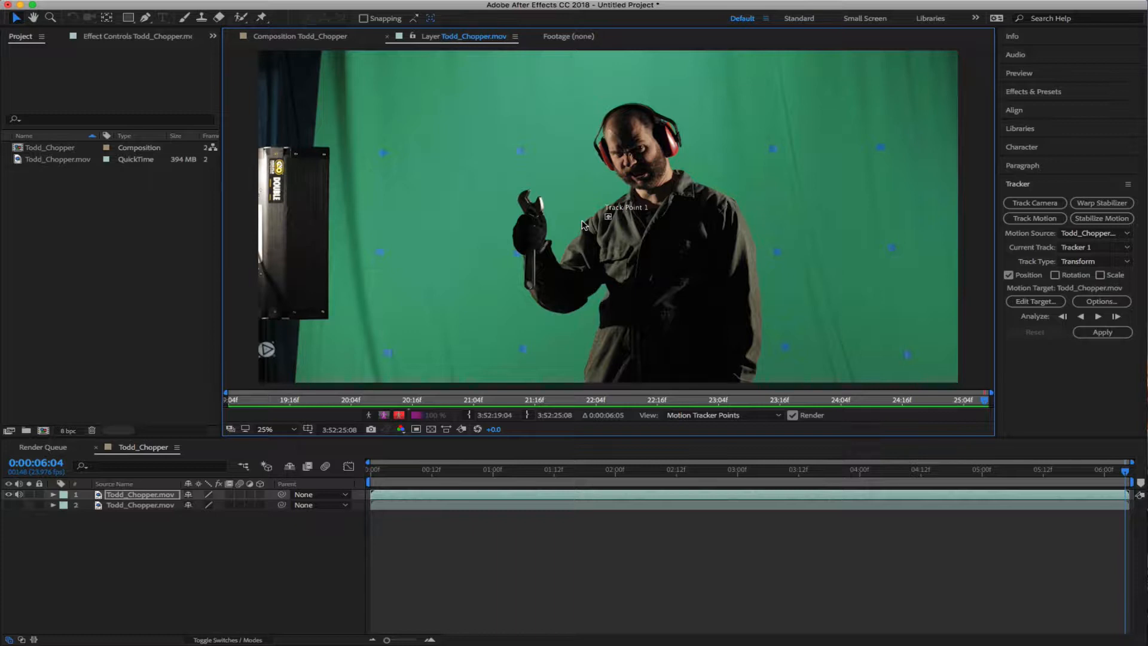
{"action": "left_click", "coordinate": [1055, 275]}
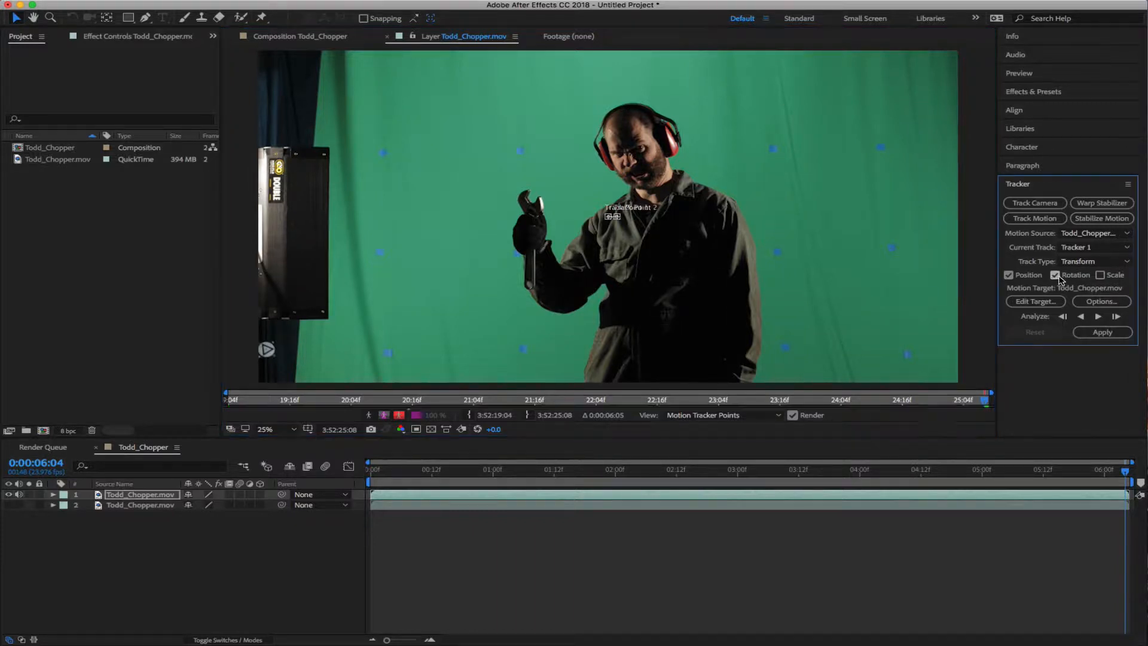
{"action": "left_click", "coordinate": [1100, 275]}
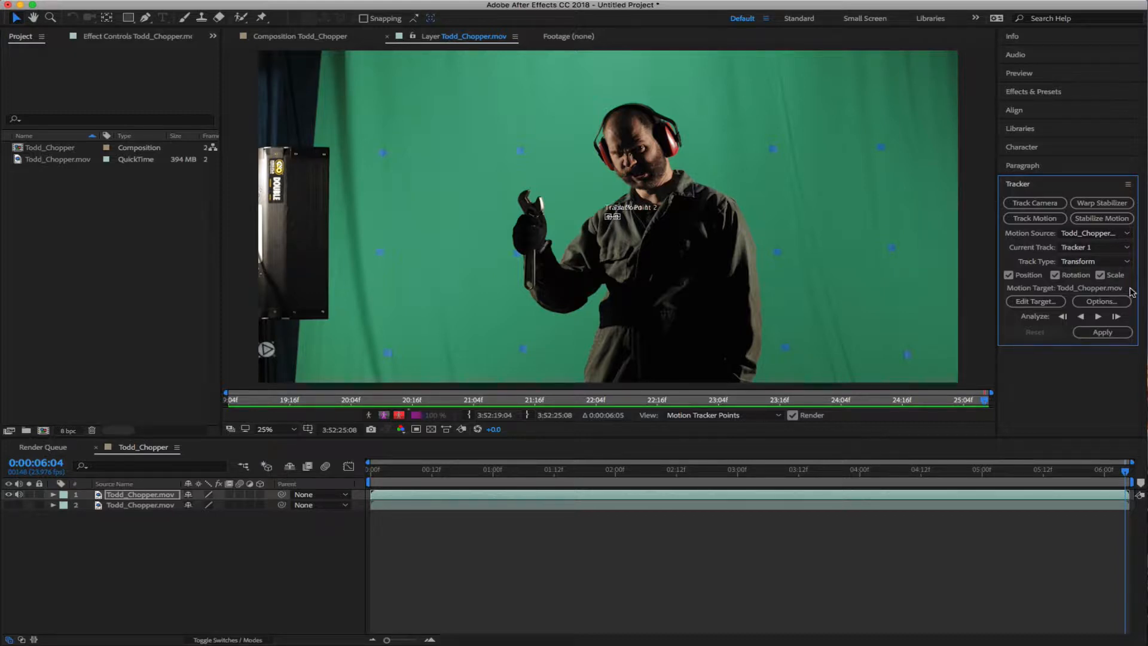
{"action": "left_click", "coordinate": [1100, 276]}
{"action": "left_click", "coordinate": [1055, 275]}
{"action": "left_click", "coordinate": [1055, 275]}
{"action": "left_click", "coordinate": [1100, 275]}
Pull Track Point 1 and Track Point 2 apart across the man's torso and enlarge their feature and search regions
{"action": "left_click", "coordinate": [235, 400]}
{"action": "left_click_drag", "start_coordinate": [235, 401], "coordinate": [985, 428]}
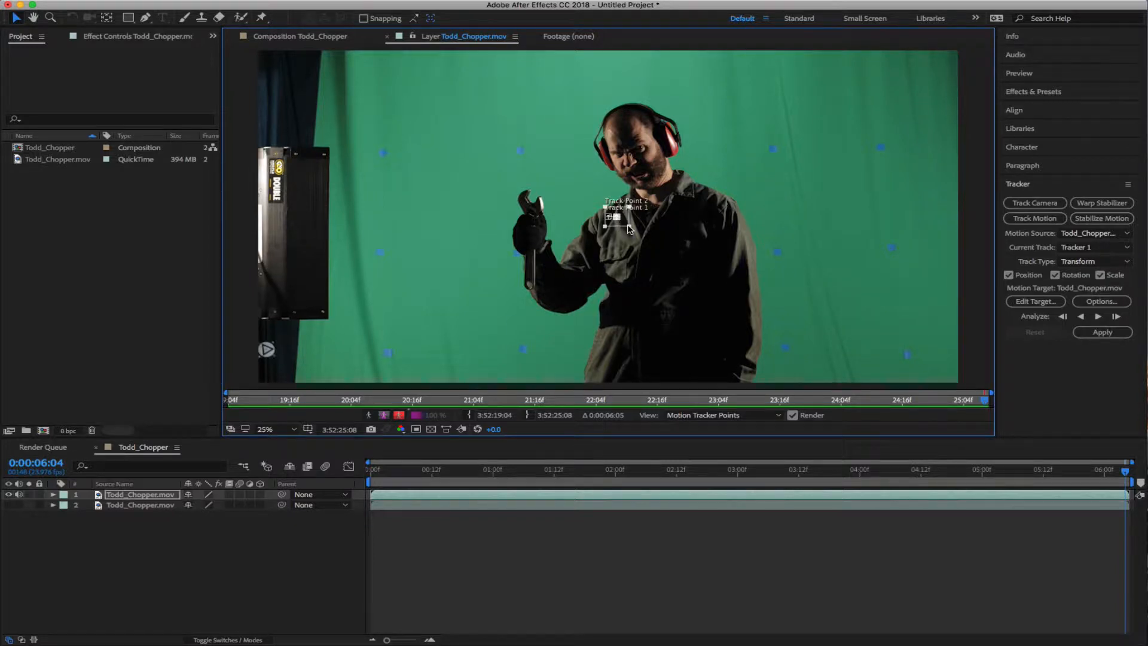
{"action": "left_click_drag", "start_coordinate": [620, 222], "coordinate": [748, 264]}
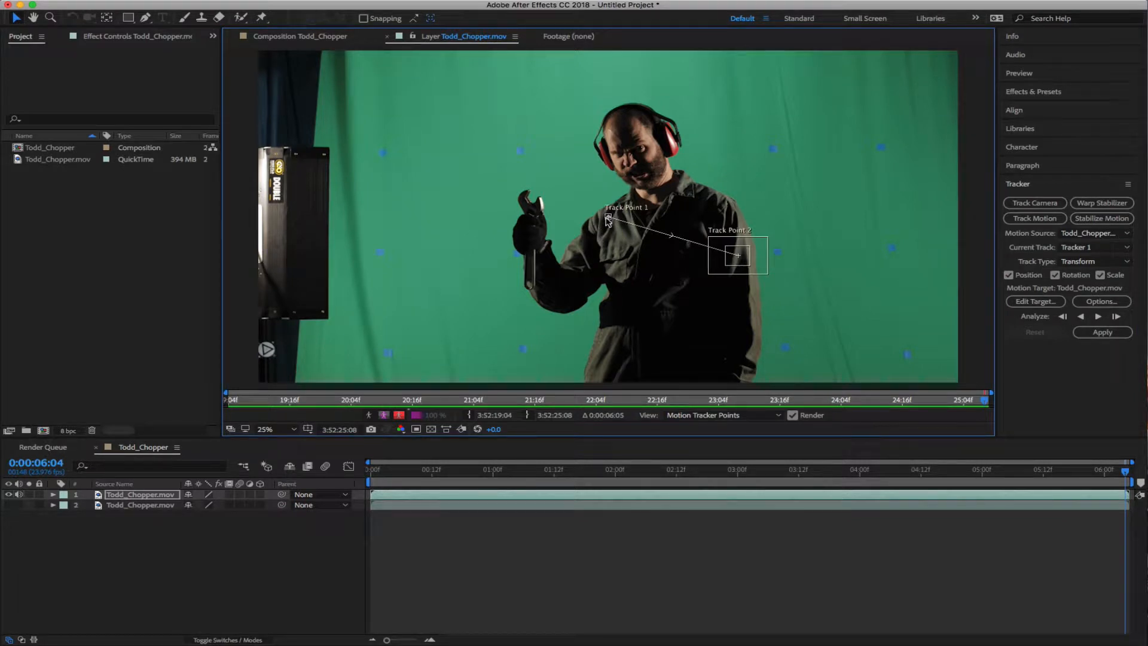
{"action": "left_click_drag", "start_coordinate": [611, 219], "coordinate": [576, 260]}
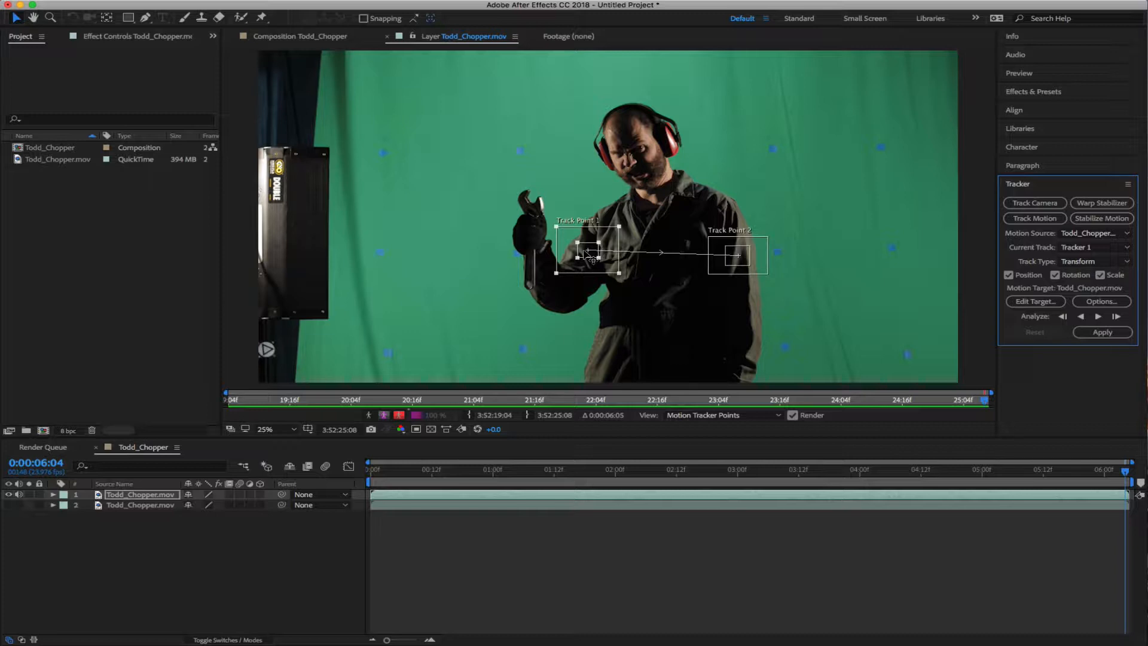
Place Track Point 2 on the upper-right blue marker at the last frame and tighten its feature region around the marker
{"action": "left_click_drag", "start_coordinate": [741, 263], "coordinate": [893, 219]}
{"action": "mouse_move", "coordinate": [890, 159]}
{"action": "left_mouse_down"}
{"action": "mouse_move", "coordinate": [866, 148]}
{"action": "mouse_move", "coordinate": [888, 170]}
{"action": "mouse_move", "coordinate": [884, 159]}
{"action": "left_mouse_up"}
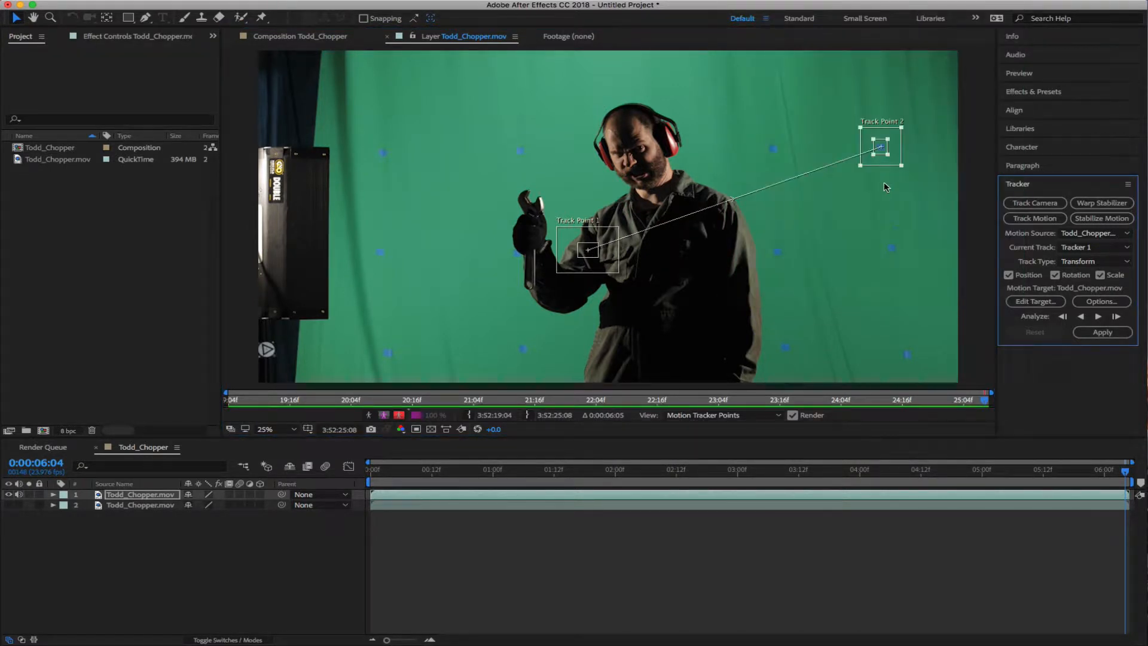
{"action": "key", "text": "period"}
{"action": "key", "text": "period"}
{"action": "key", "text": "period"}
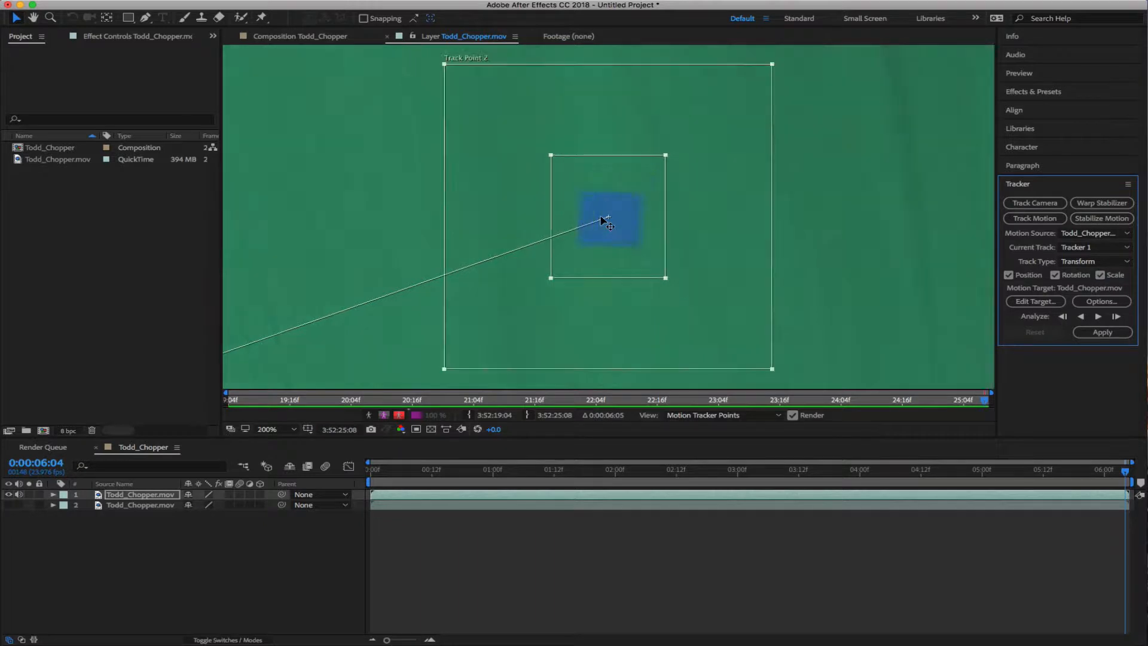
{"action": "key", "text": "period"}
{"action": "left_click_drag", "start_coordinate": [663, 273], "coordinate": [628, 259]}
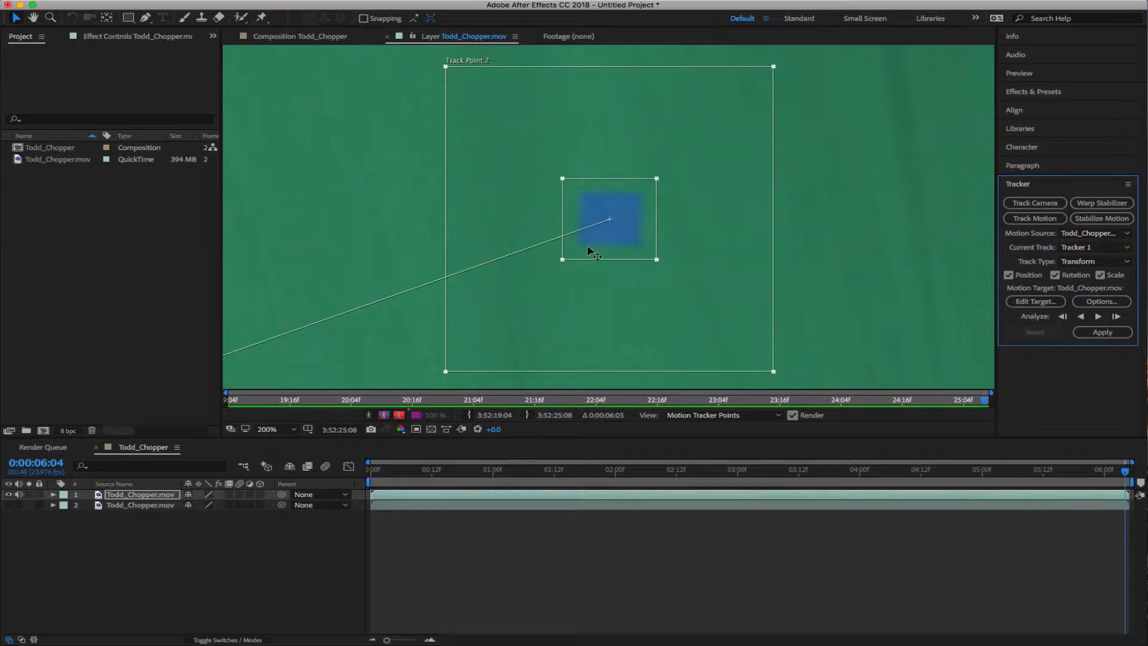
Return to the first frame and centre Track Point 2 on the upper-right blue marker
{"action": "left_click", "coordinate": [983, 405]}
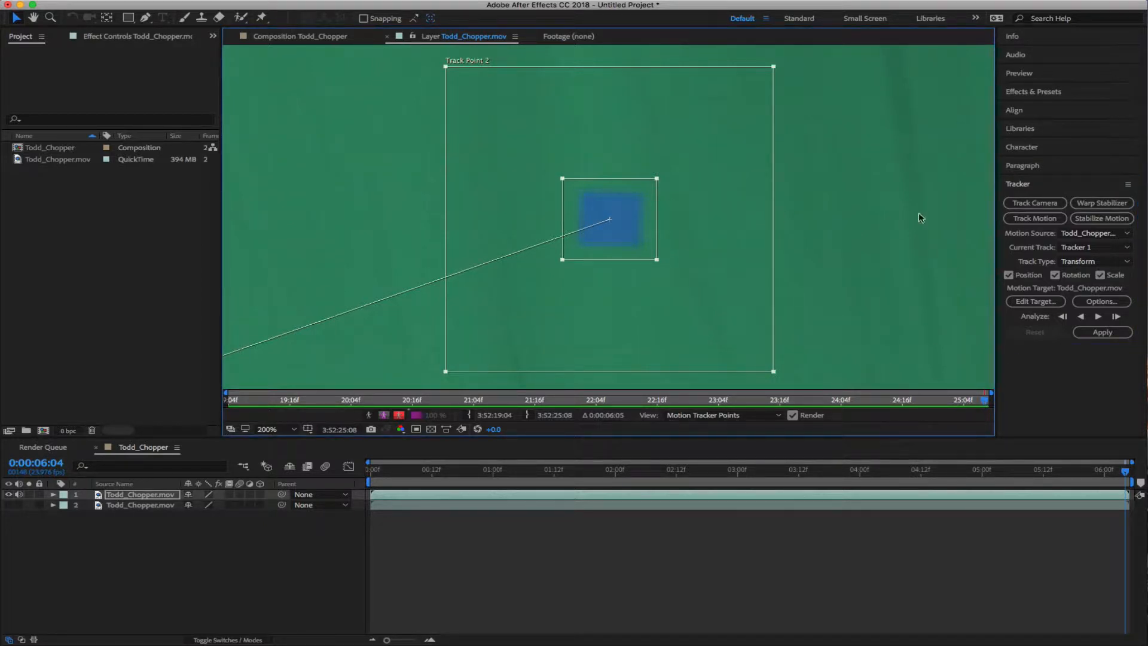
{"action": "scroll", "coordinate": [797, 229], "scroll_direction": "up", "scroll_amount": 1}
{"action": "scroll", "coordinate": [797, 233], "scroll_direction": "down", "scroll_amount": 1}
{"action": "scroll", "coordinate": [798, 232], "scroll_direction": "down", "scroll_amount": 8}
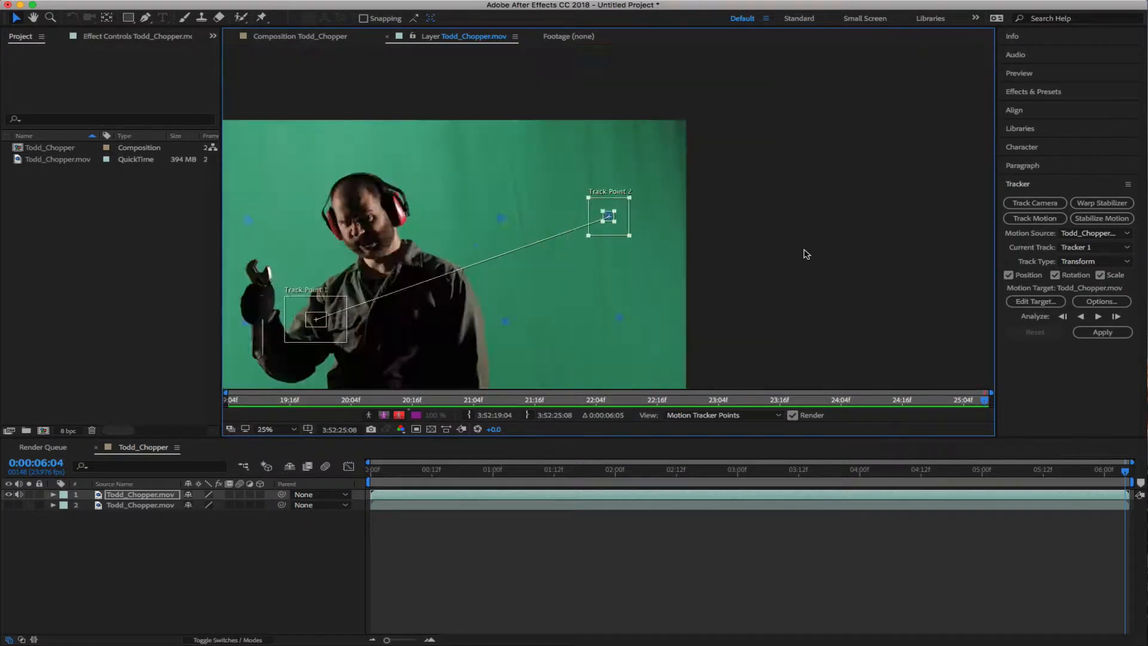
{"action": "left_click_drag", "start_coordinate": [705, 245], "coordinate": [798, 238]}
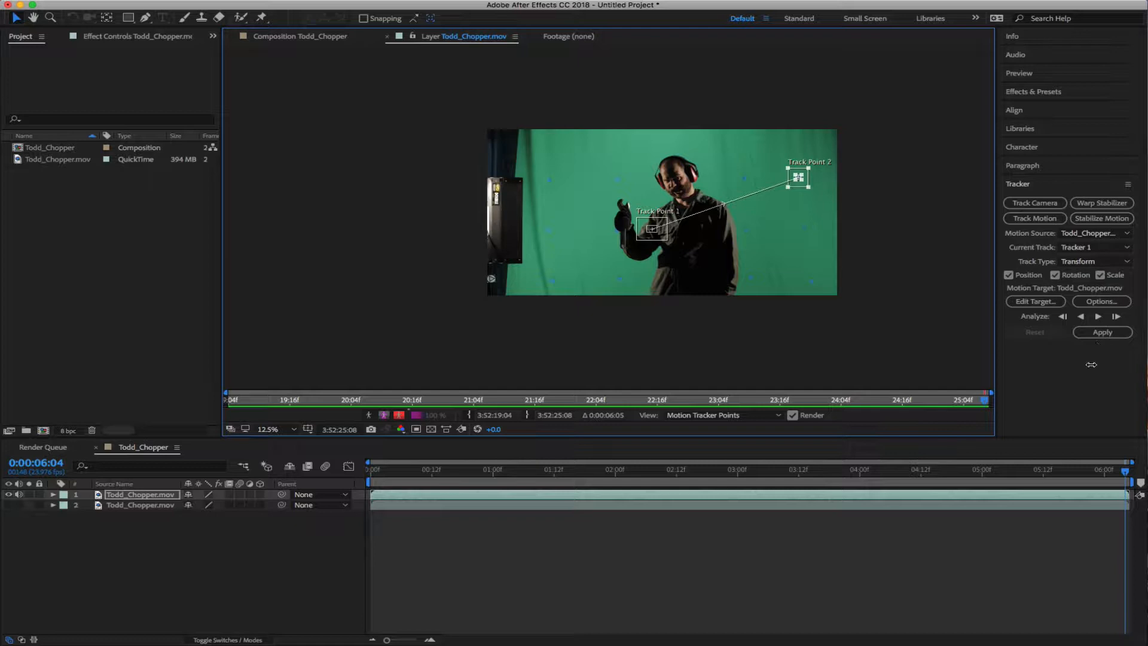
{"action": "left_click_drag", "start_coordinate": [984, 402], "coordinate": [87, 378]}
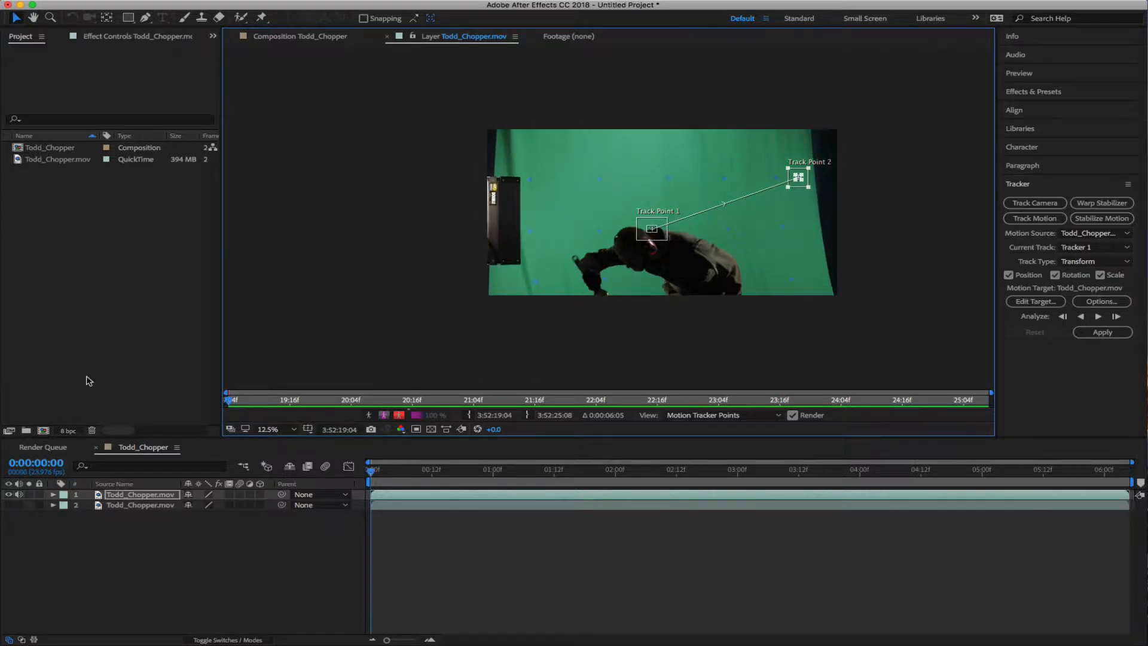
{"action": "key", "text": "period"}
{"action": "key", "text": "period"}
{"action": "key", "text": "period"}
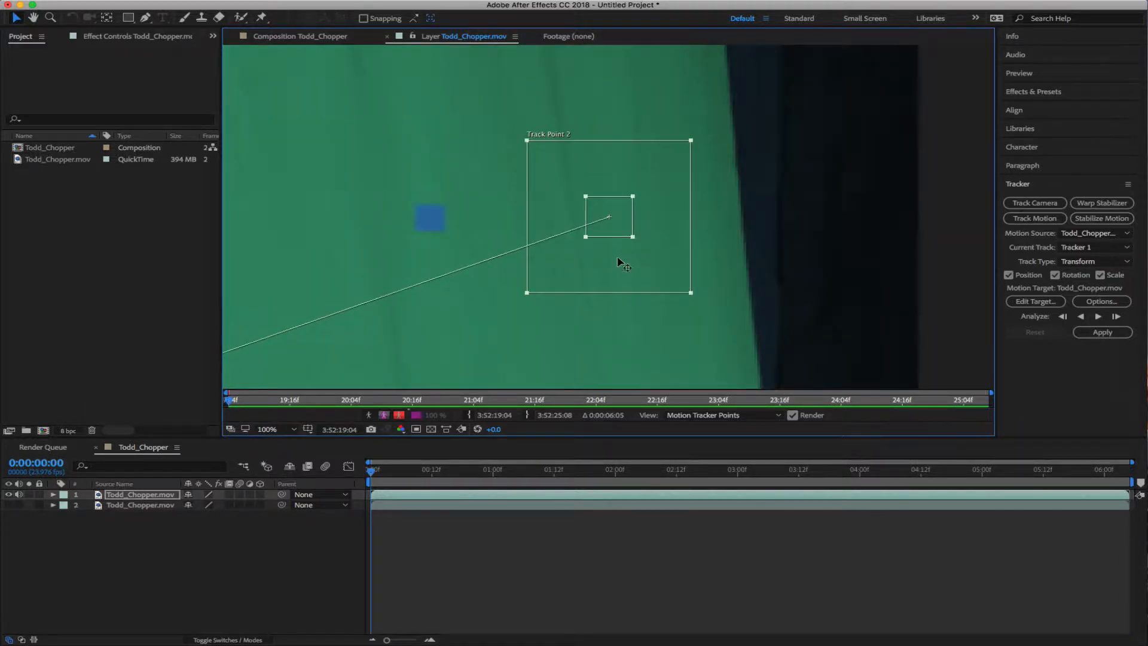
{"action": "left_click_drag", "start_coordinate": [633, 261], "coordinate": [456, 272]}
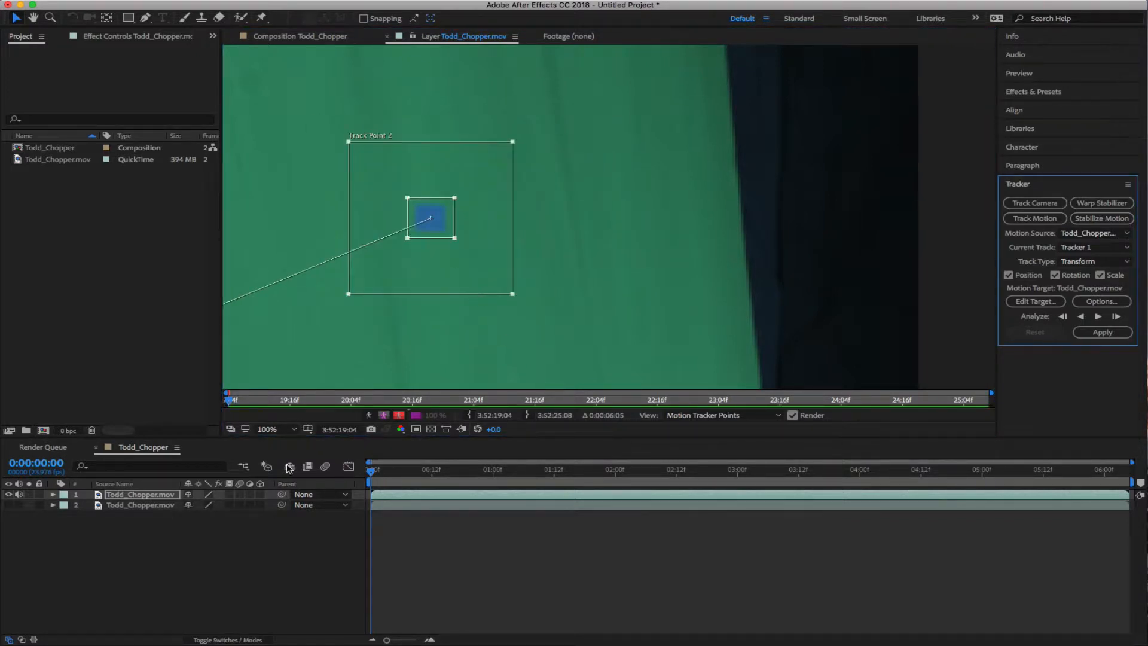
{"action": "left_click_drag", "start_coordinate": [229, 401], "coordinate": [168, 401]}
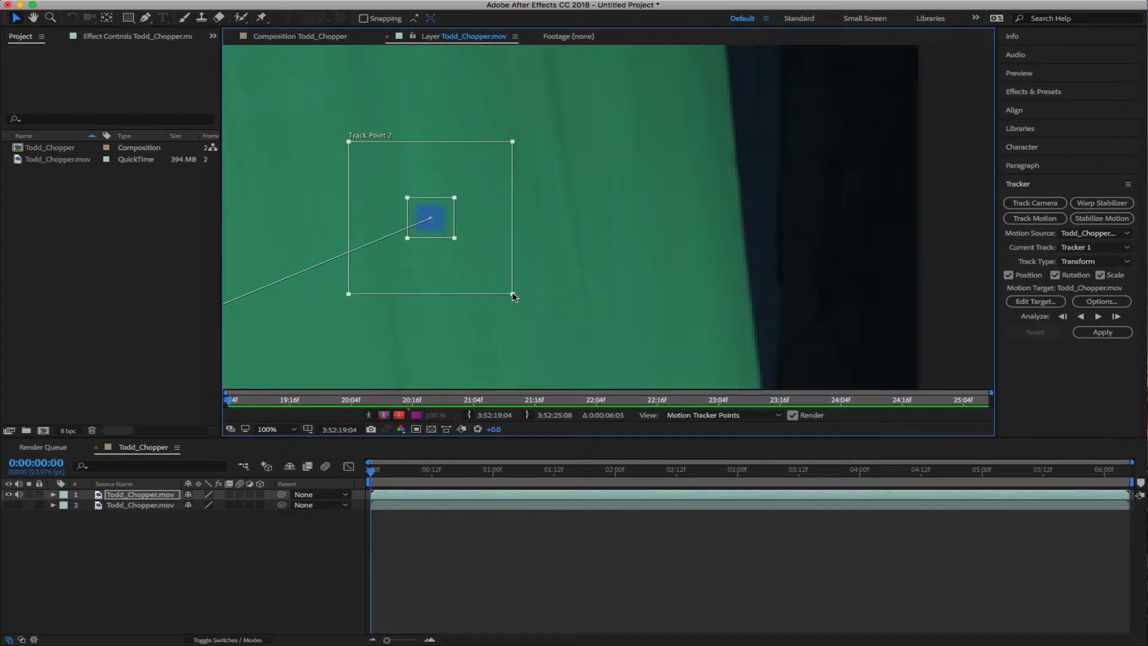
Shrink Track Point 2's search region closely around the upper-right blue marker and expand the tracked layer's properties
{"action": "left_click_drag", "start_coordinate": [512, 293], "coordinate": [486, 262]}
{"action": "left_click_drag", "start_coordinate": [485, 262], "coordinate": [484, 263]}
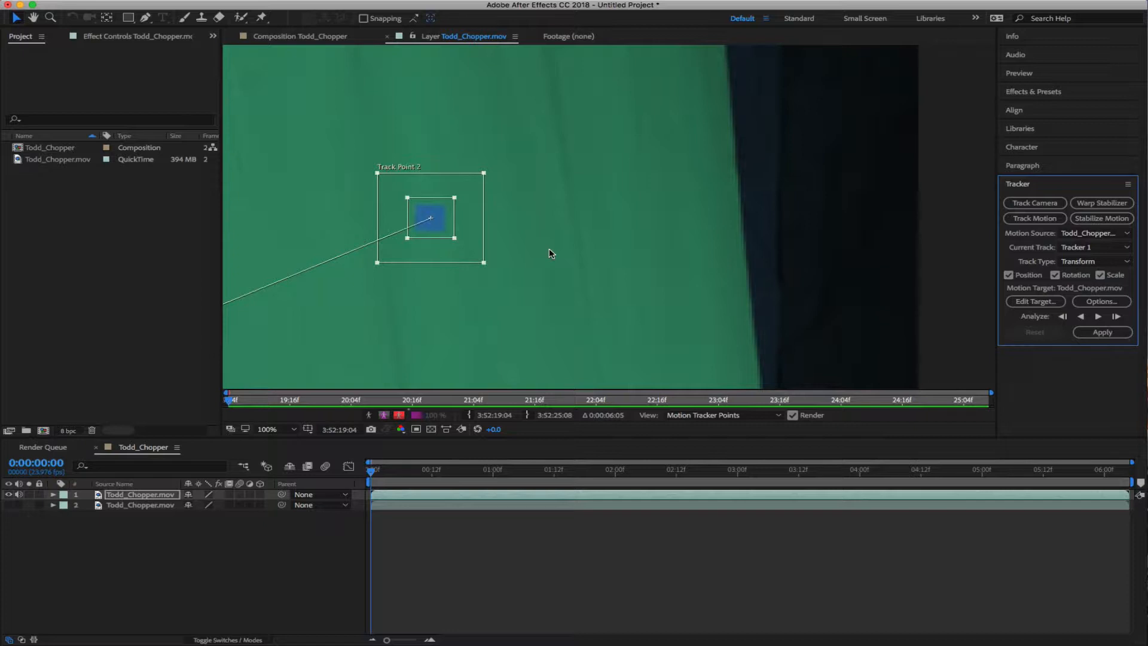
{"action": "left_click_drag", "start_coordinate": [483, 262], "coordinate": [480, 261]}
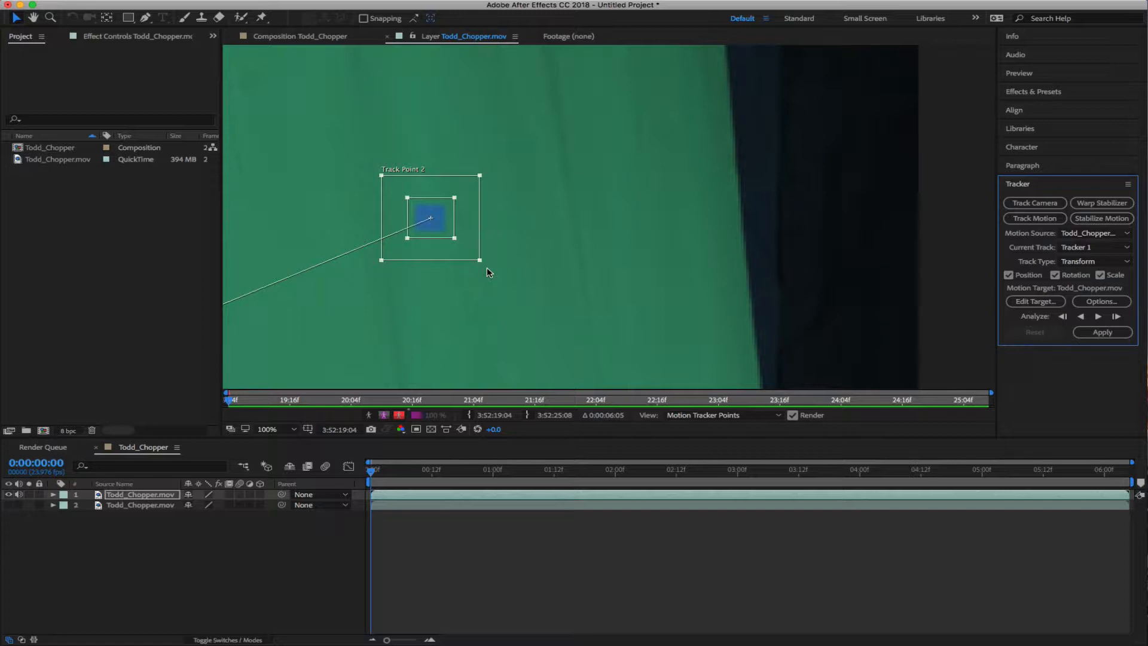
{"action": "left_click", "coordinate": [1127, 184]}
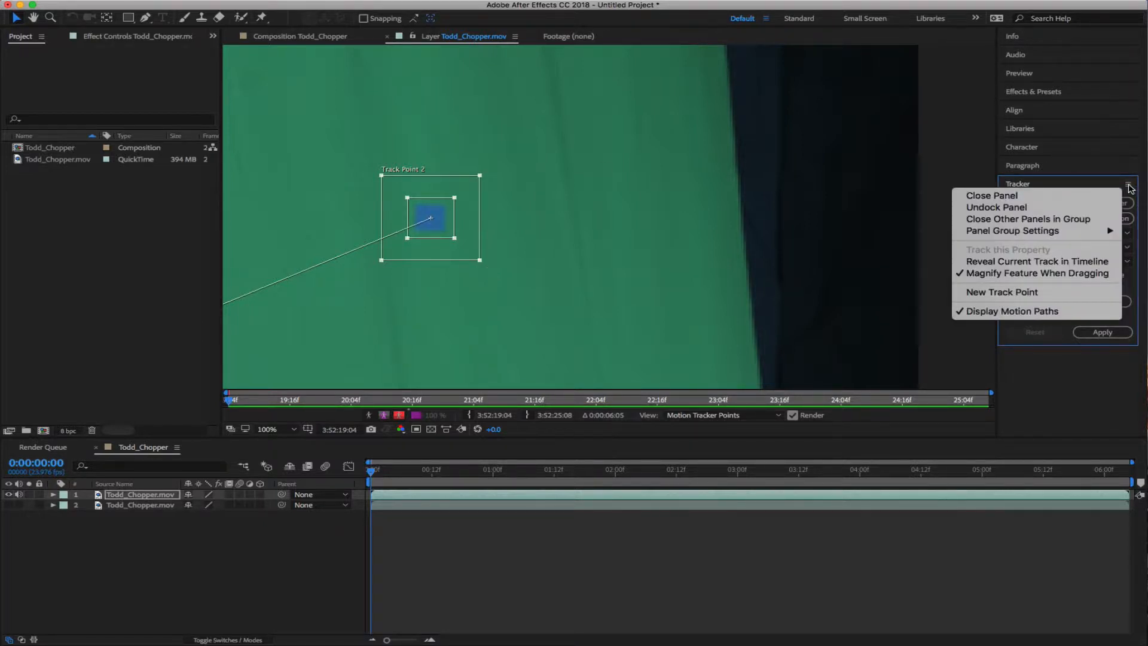
{"action": "left_click", "coordinate": [1128, 187]}
{"action": "left_click", "coordinate": [53, 494]}
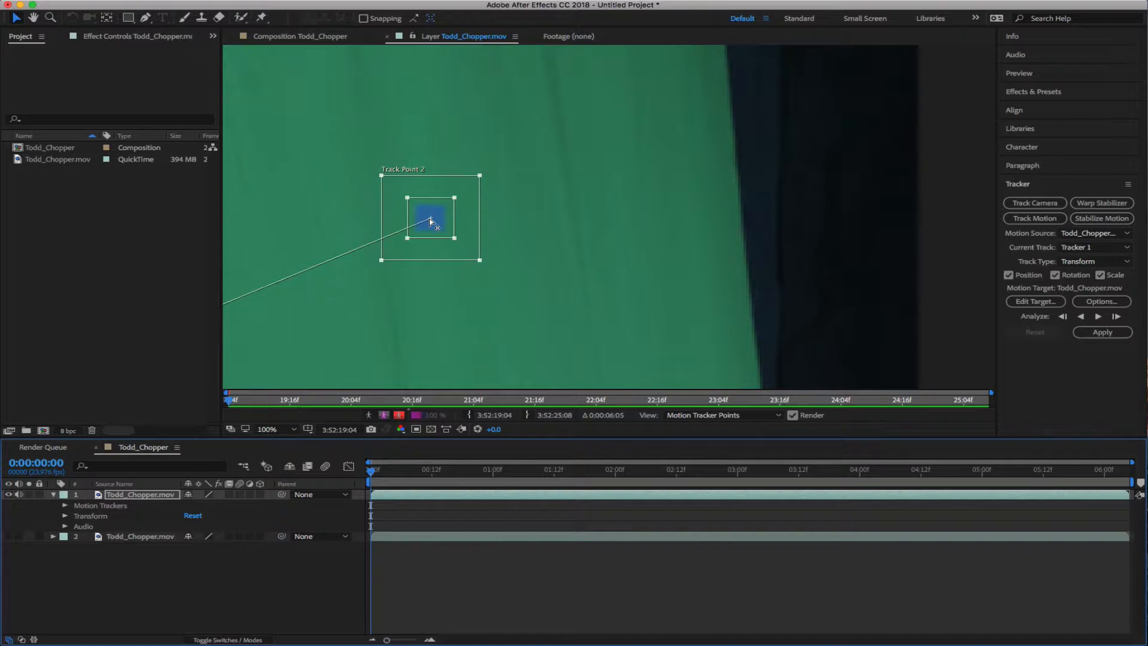
Move Track Point 1 off the man's back onto the blue marker immediately left of Track Point 2
{"action": "key", "text": "comma"}
{"action": "key", "text": "comma"}
{"action": "key", "text": "comma"}
{"action": "key", "text": "comma"}
{"action": "key", "text": "comma"}
{"action": "key", "text": "comma"}
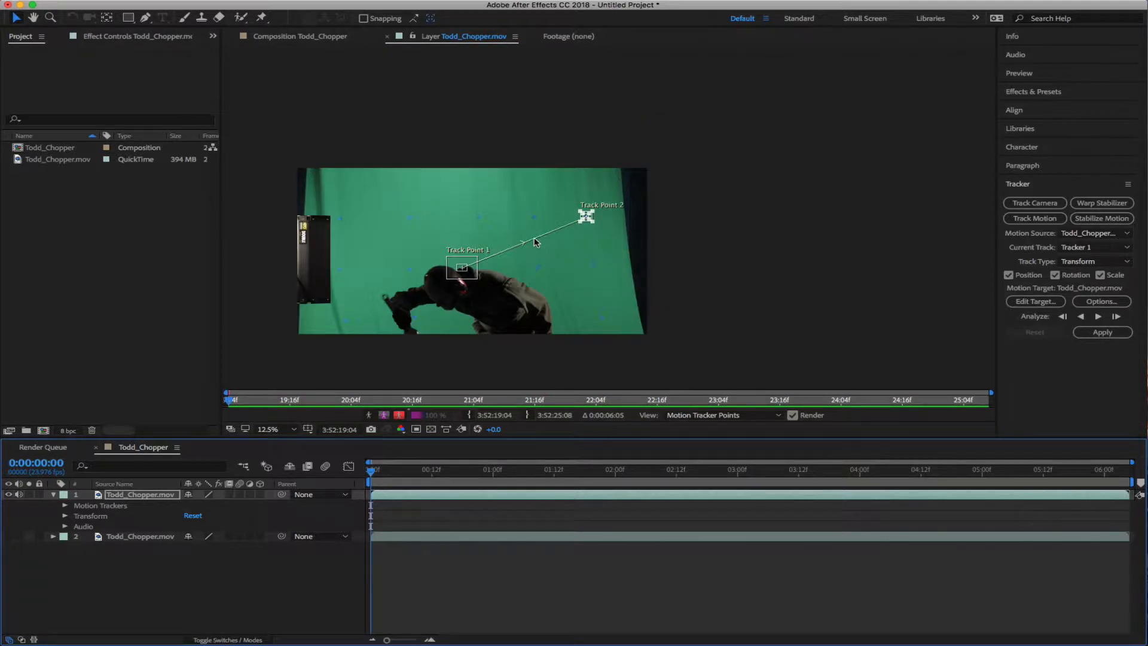
{"action": "key", "text": "period"}
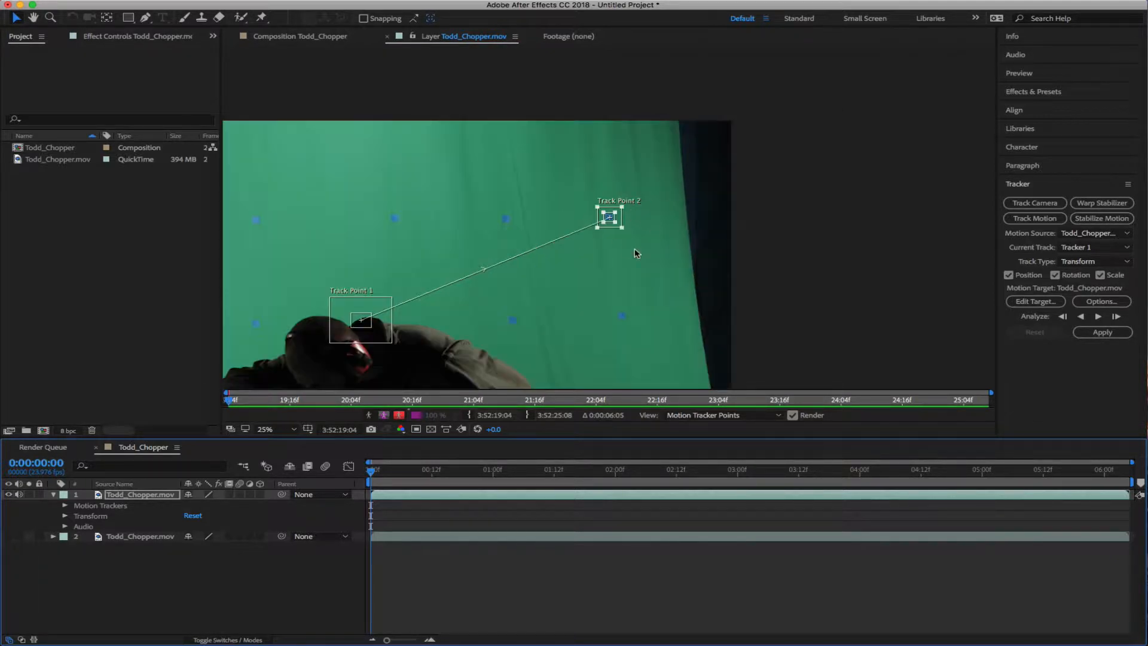
{"action": "mouse_move", "coordinate": [367, 338]}
{"action": "left_mouse_down"}
{"action": "mouse_move", "coordinate": [443, 299]}
{"action": "mouse_move", "coordinate": [500, 217]}
{"action": "mouse_move", "coordinate": [396, 422]}
{"action": "mouse_move", "coordinate": [480, 219]}
{"action": "mouse_move", "coordinate": [536, 161]}
{"action": "mouse_move", "coordinate": [514, 169]}
{"action": "left_mouse_up"}
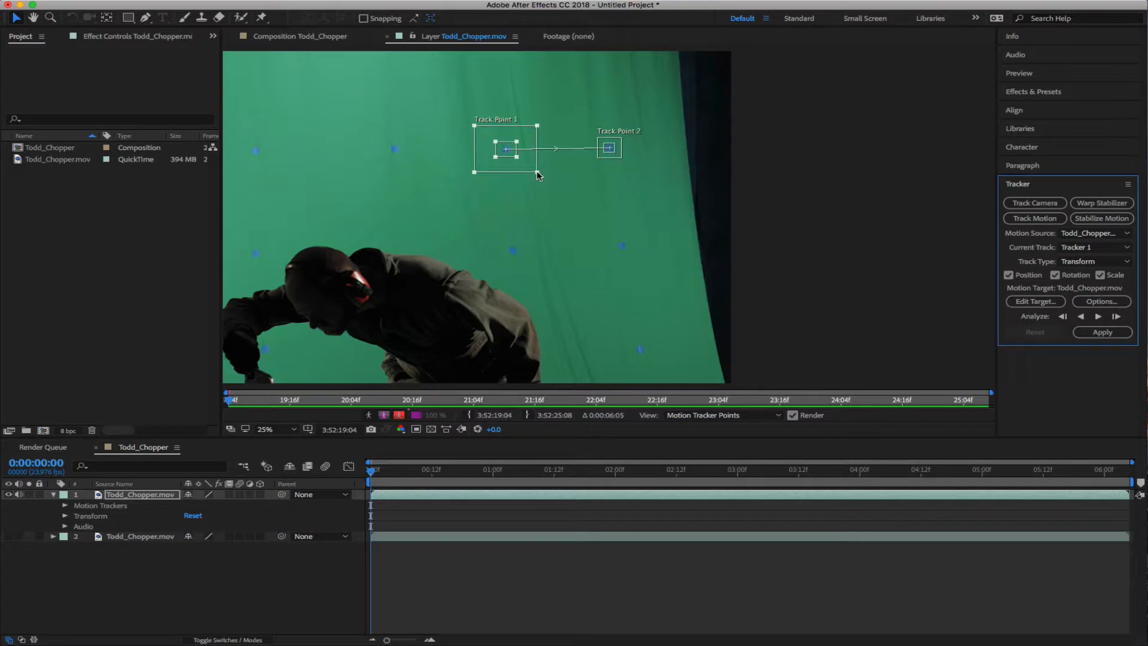
Centre Track Point 1 on its blue marker and tighten its search region around the feature region
{"action": "left_click_drag", "start_coordinate": [537, 172], "coordinate": [513, 155]}
{"action": "key", "text": "equal"}
{"action": "key", "text": "equal"}
{"action": "scroll", "coordinate": [507, 174], "scroll_direction": "up", "scroll_amount": 5}
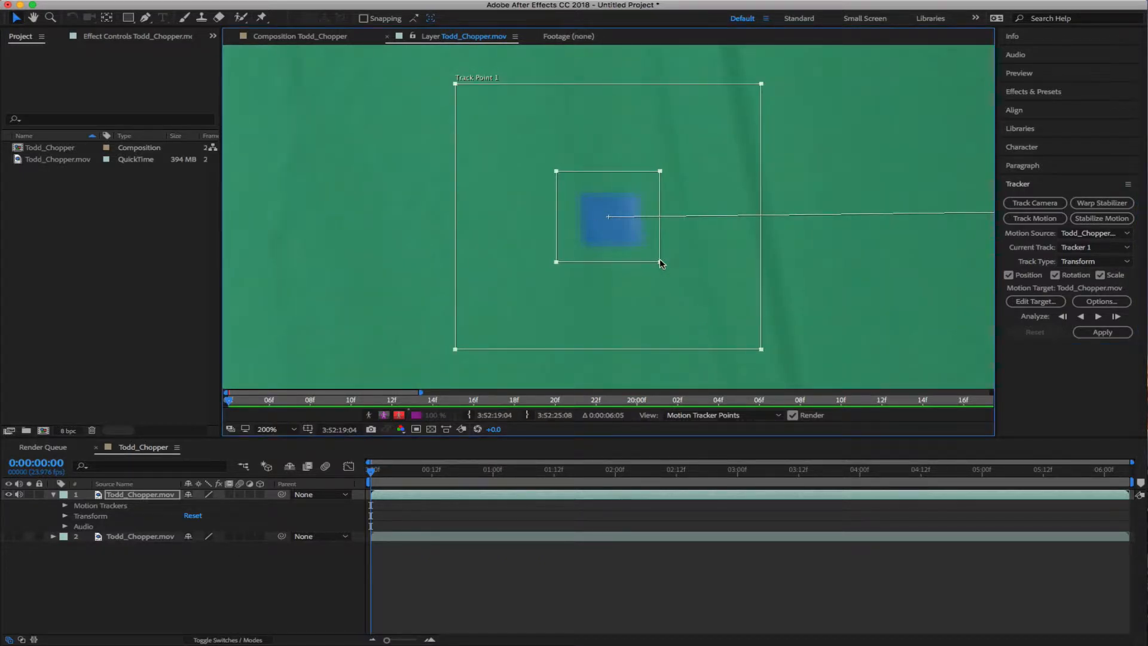
{"action": "left_click_drag", "start_coordinate": [653, 288], "coordinate": [654, 286]}
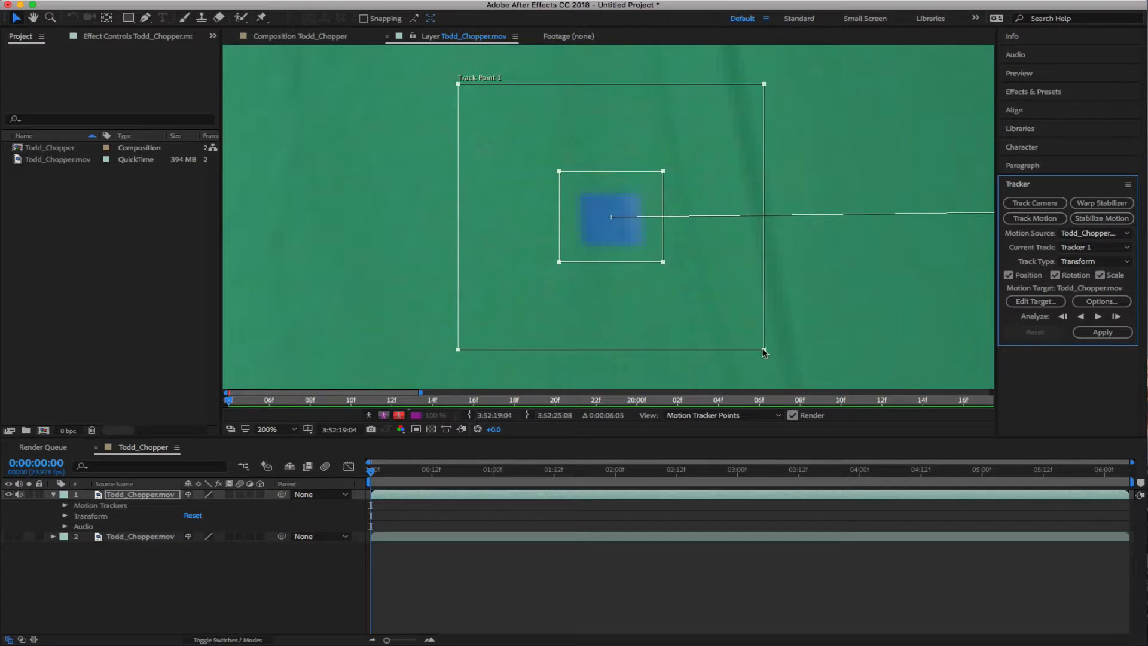
{"action": "left_click_drag", "start_coordinate": [763, 350], "coordinate": [776, 352]}
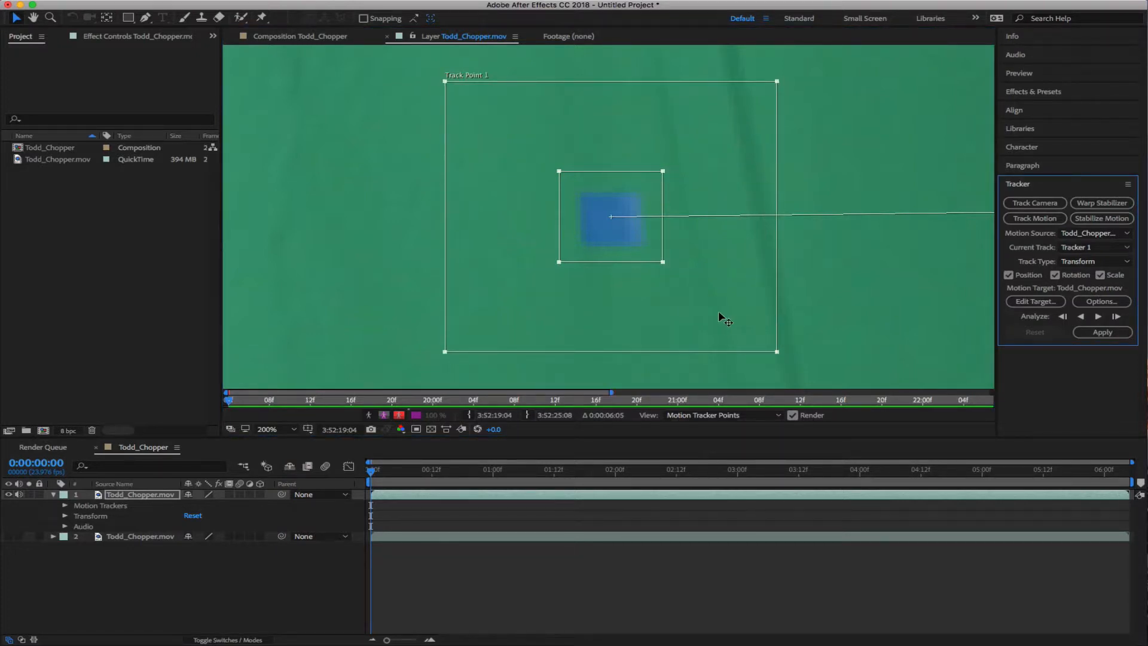
{"action": "key", "text": "comma"}
{"action": "key", "text": "comma"}
{"action": "key", "text": "comma"}
{"action": "key", "text": "comma"}
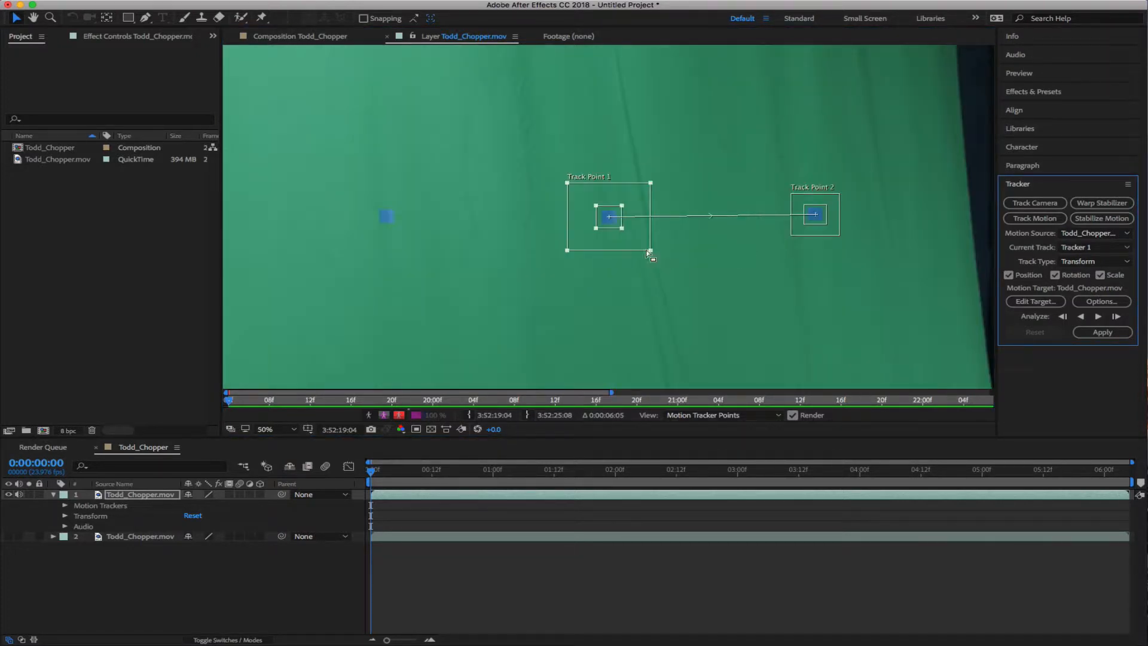
{"action": "left_click_drag", "start_coordinate": [649, 250], "coordinate": [638, 238]}
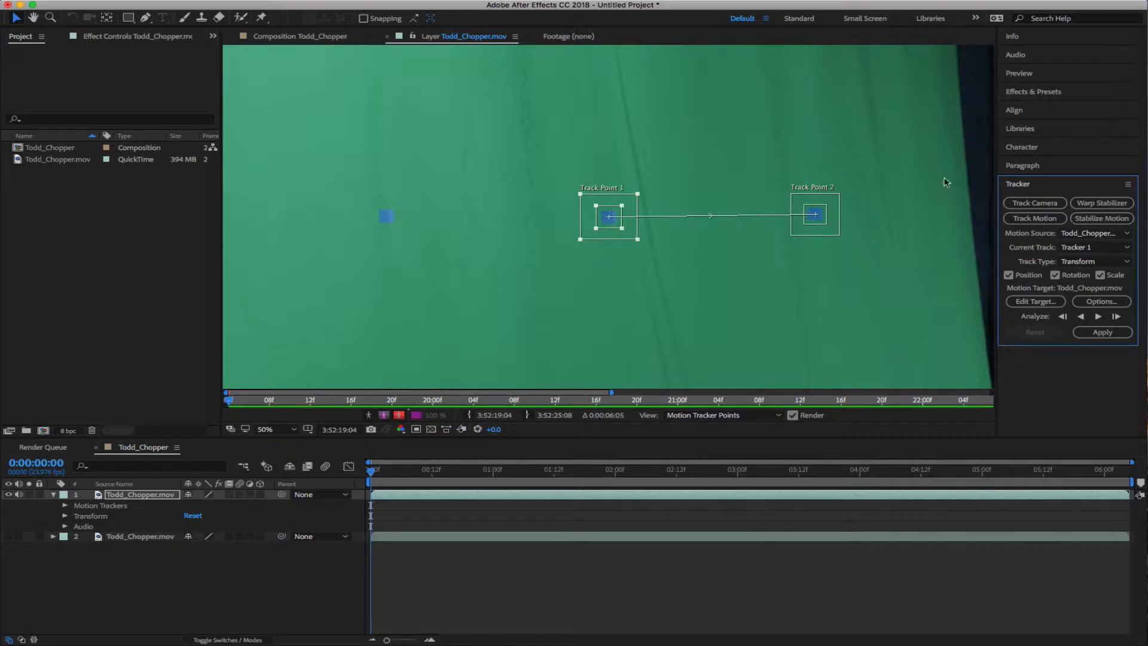
Set Tracker 1's motion tracker options to track by the RGB channel
{"action": "left_click", "coordinate": [1101, 301]}
{"action": "left_click_drag", "start_coordinate": [577, 215], "coordinate": [592, 16]}
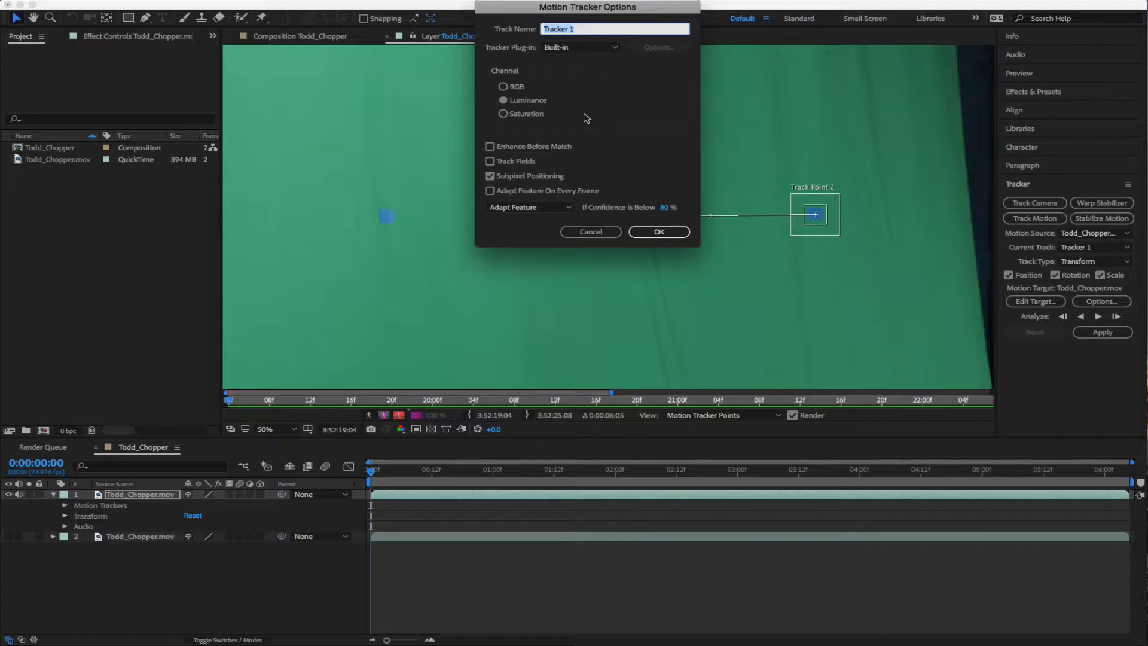
{"action": "left_click", "coordinate": [503, 86]}
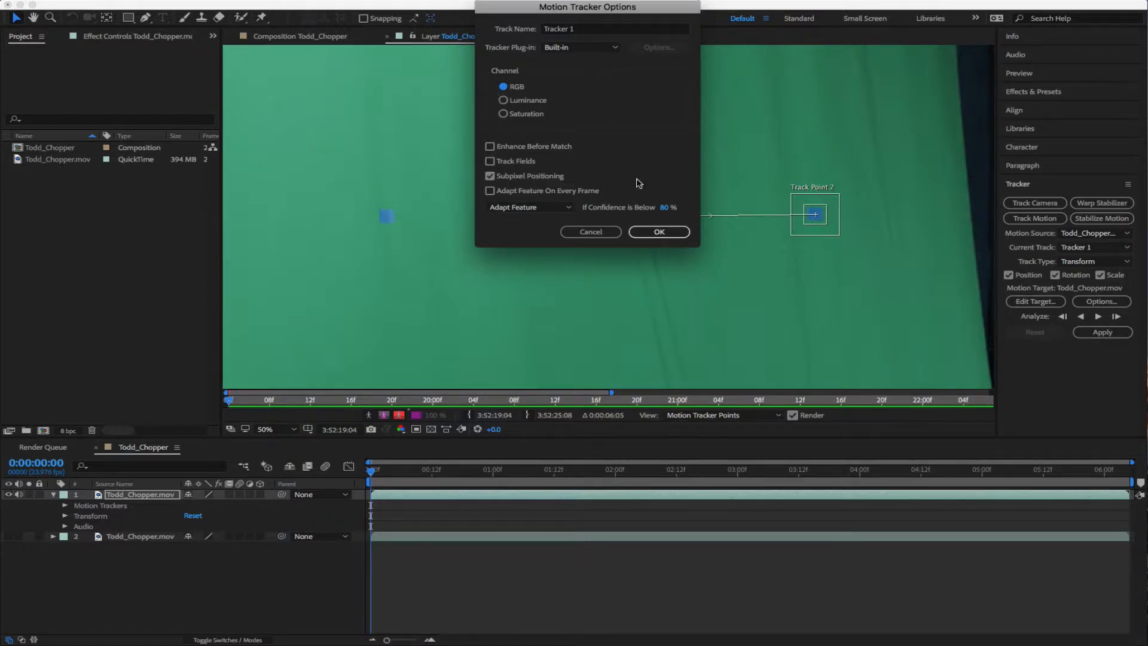
{"action": "left_click", "coordinate": [653, 238]}
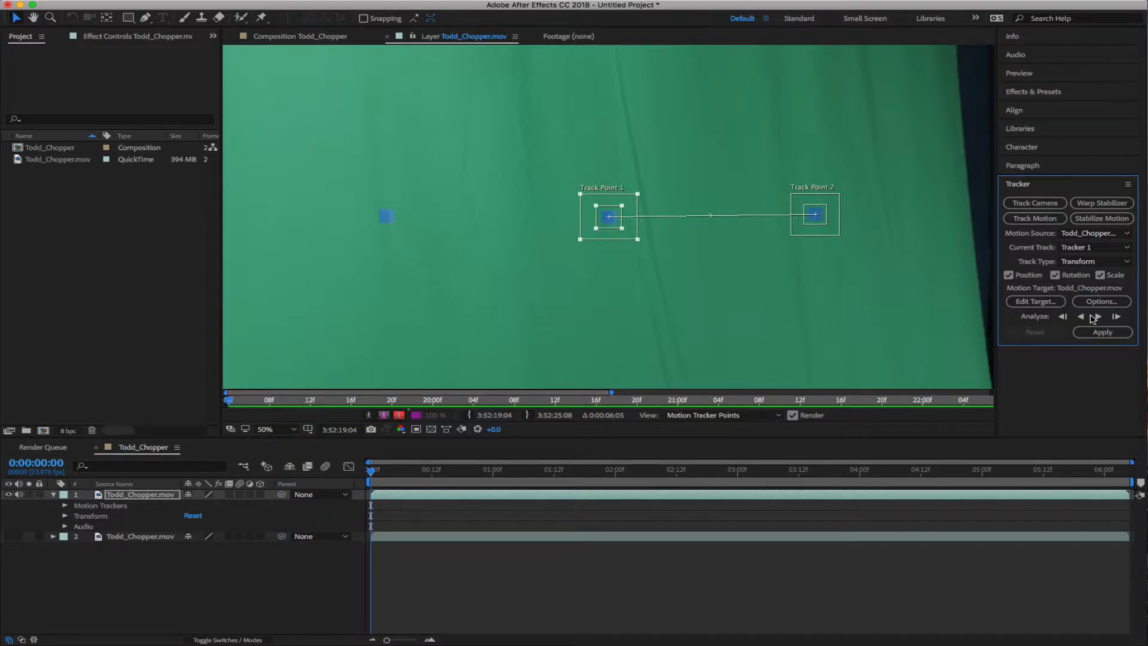
Analyze both track points forward to the clip's last frame and return to the first frame
{"action": "left_click", "coordinate": [1098, 318]}
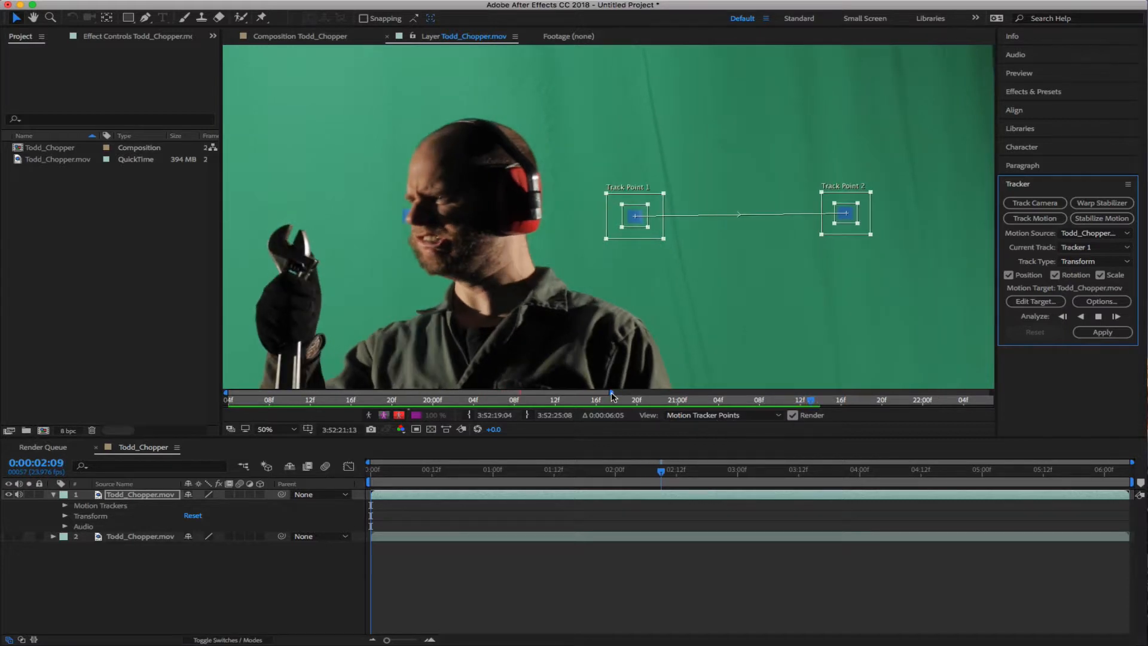
{"action": "left_click_drag", "start_coordinate": [611, 394], "coordinate": [991, 392]}
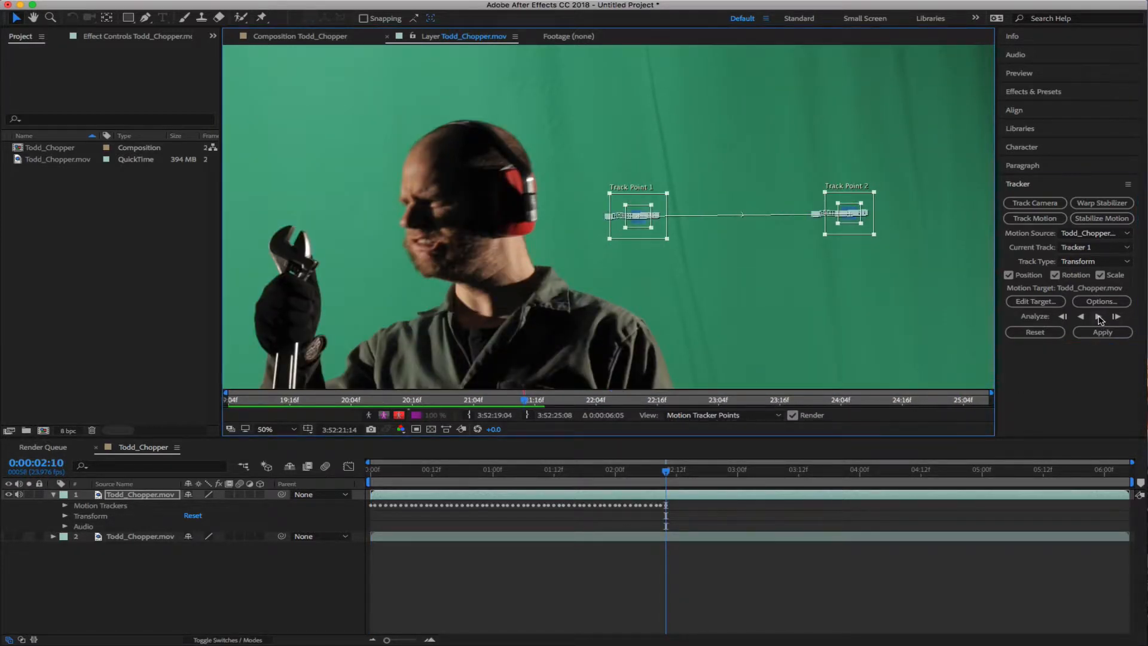
{"action": "left_click", "coordinate": [1098, 317]}
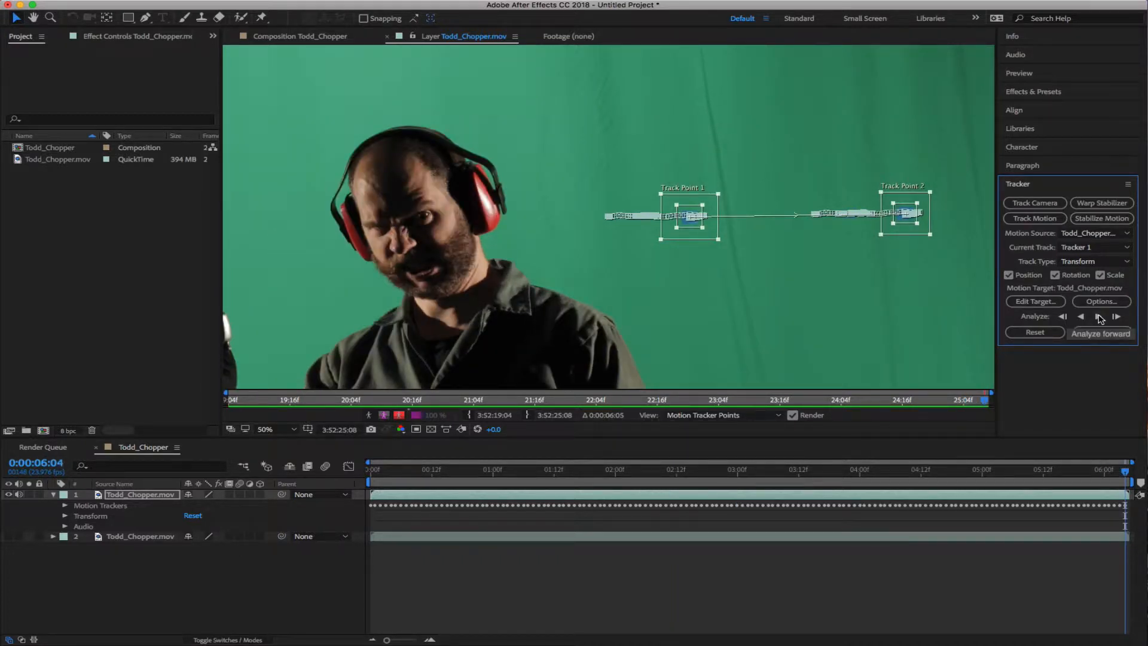
{"action": "left_click", "coordinate": [381, 470]}
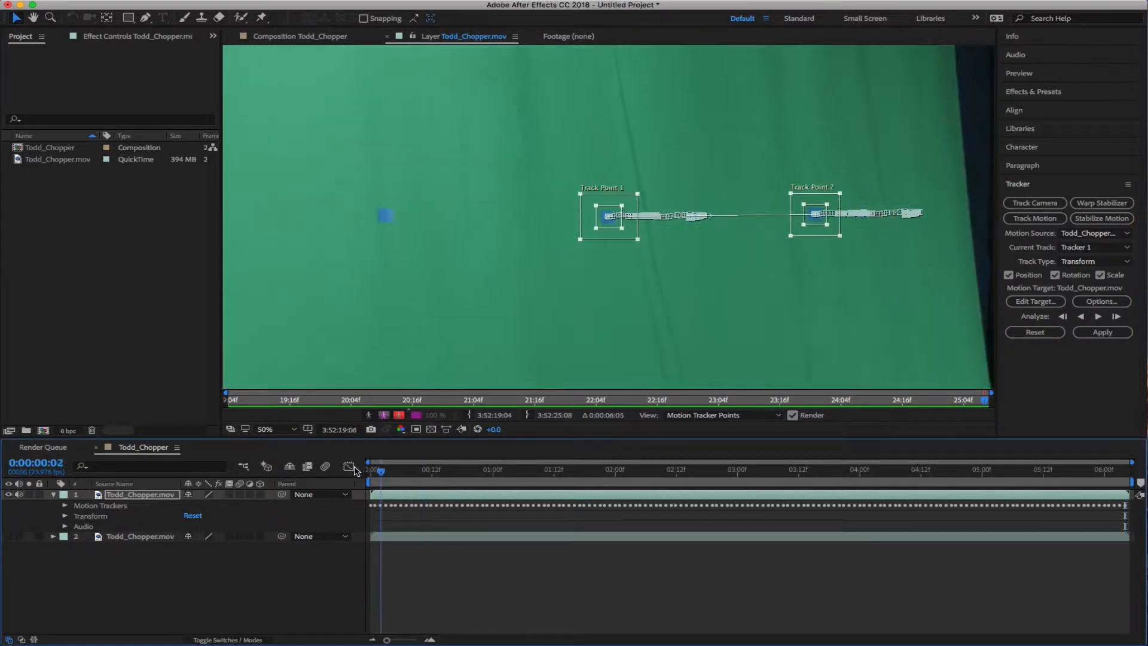
{"action": "key", "text": "Home"}
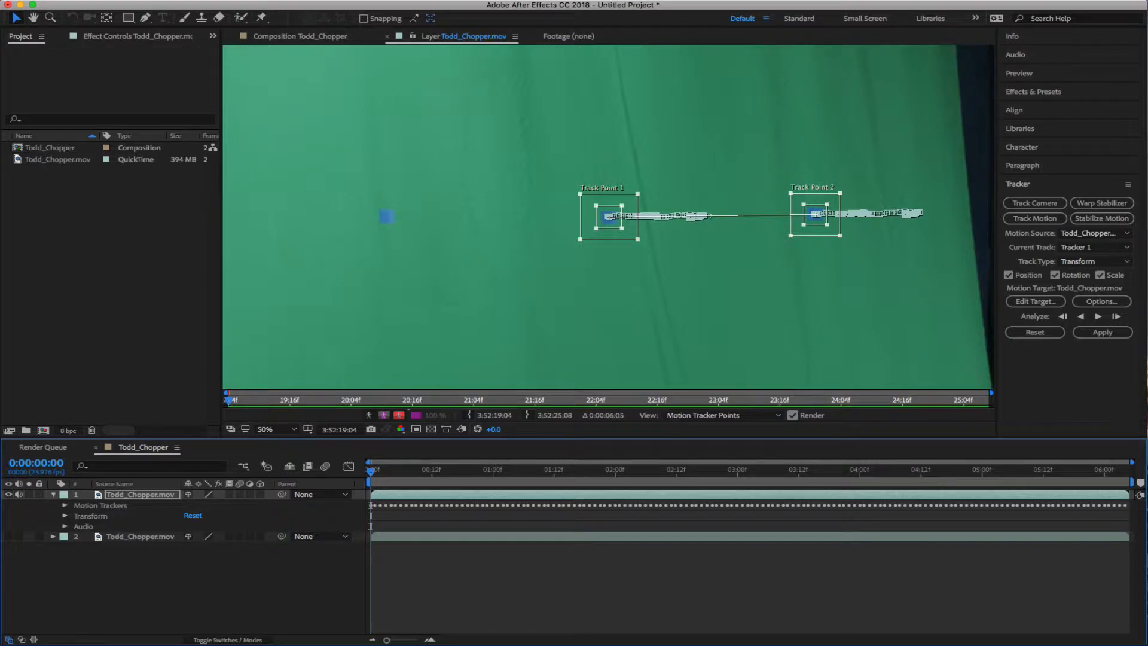
Add a null object above the footage layers and collapse the tracked layer's properties
{"action": "key", "text": "alt+shift+super+y"}
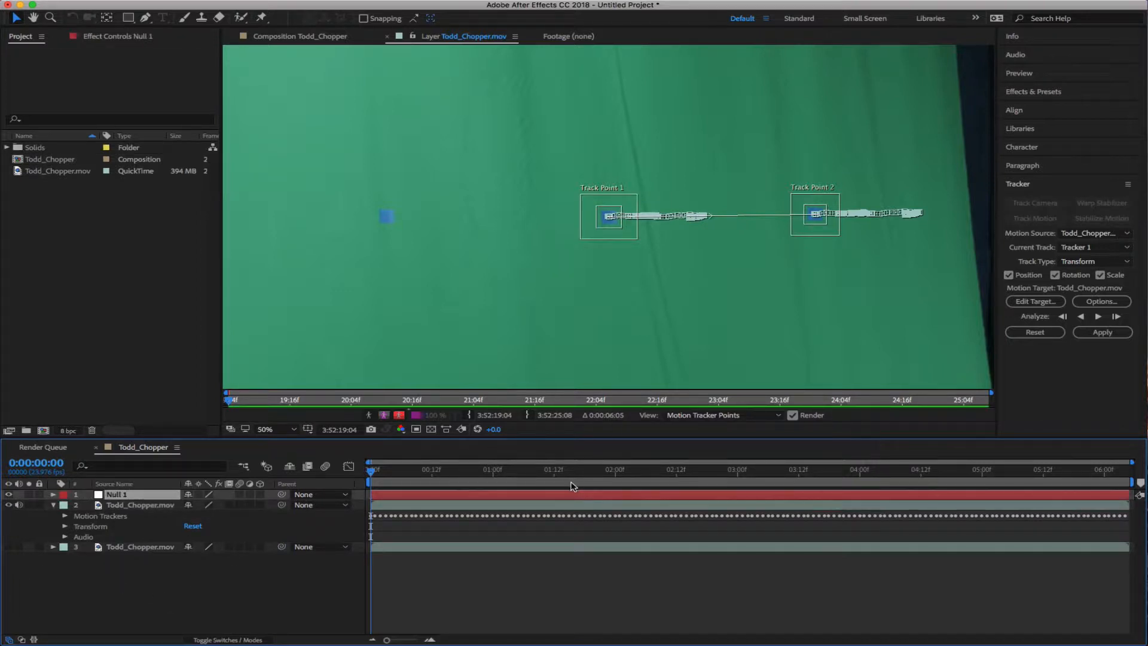
{"action": "left_click", "coordinate": [54, 505]}
{"action": "left_click", "coordinate": [135, 579]}
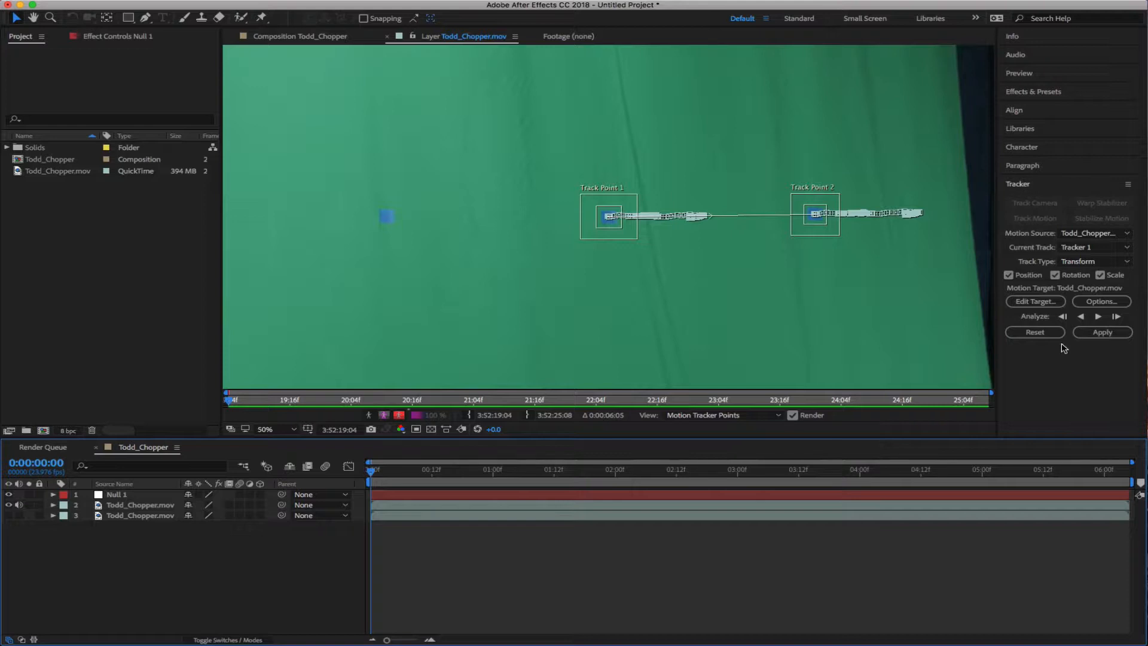
Set Tracker 1's motion target to the Null 1 layer
{"action": "left_click", "coordinate": [1043, 302]}
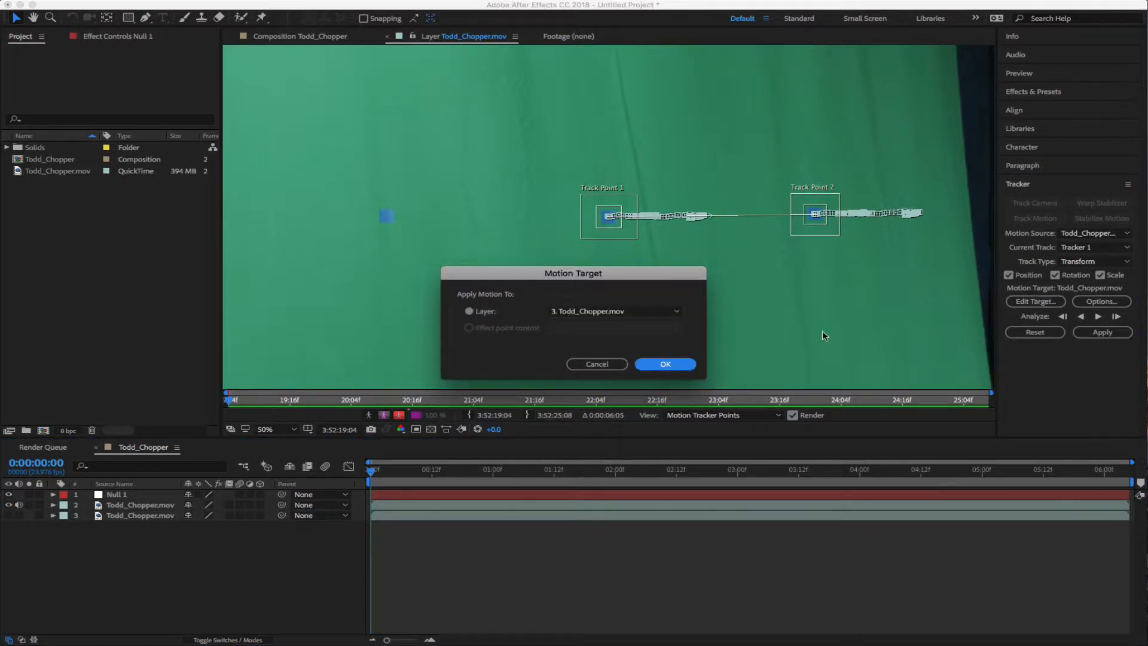
{"action": "left_click_drag", "start_coordinate": [617, 281], "coordinate": [863, 68]}
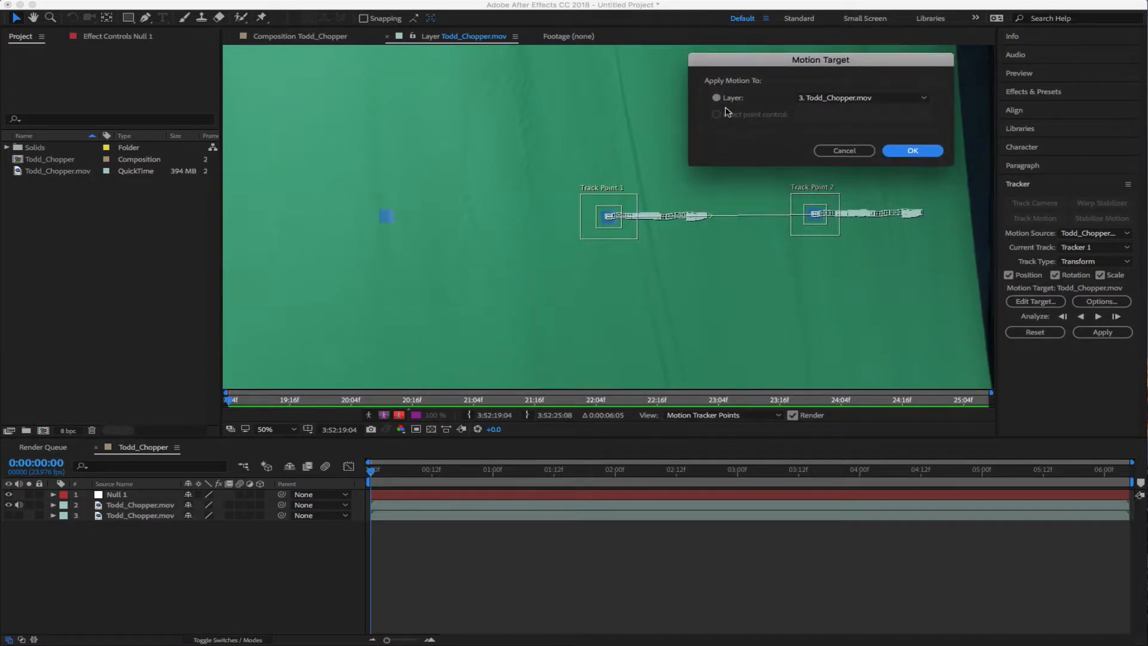
{"action": "left_click", "coordinate": [881, 99]}
{"action": "left_click", "coordinate": [838, 109]}
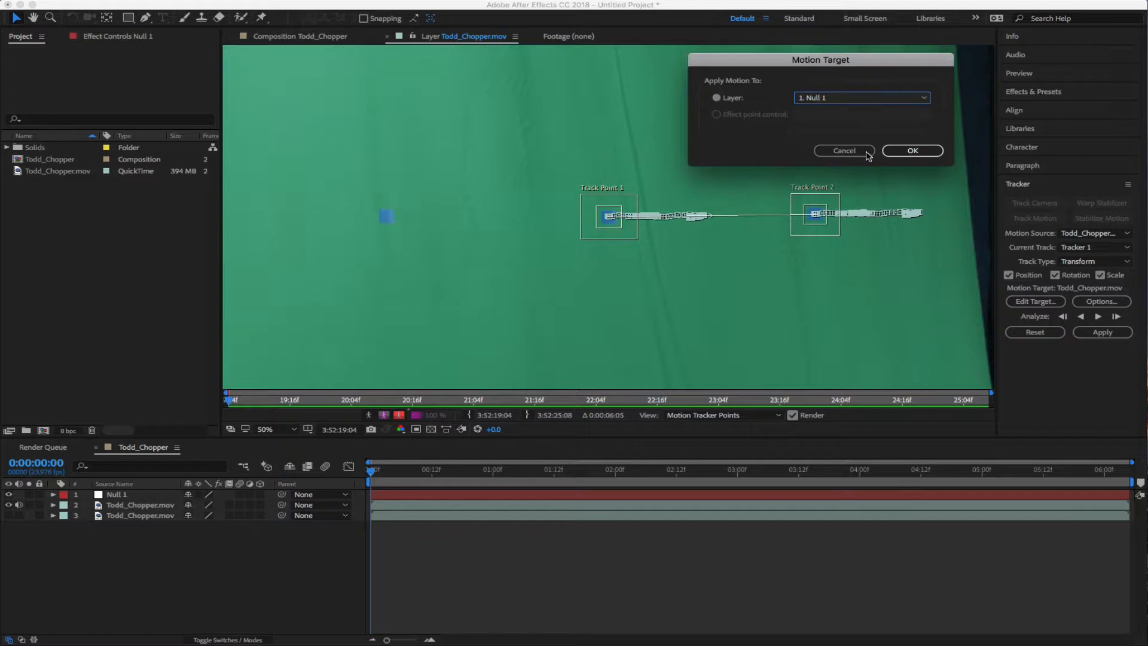
{"action": "left_click", "coordinate": [910, 152]}
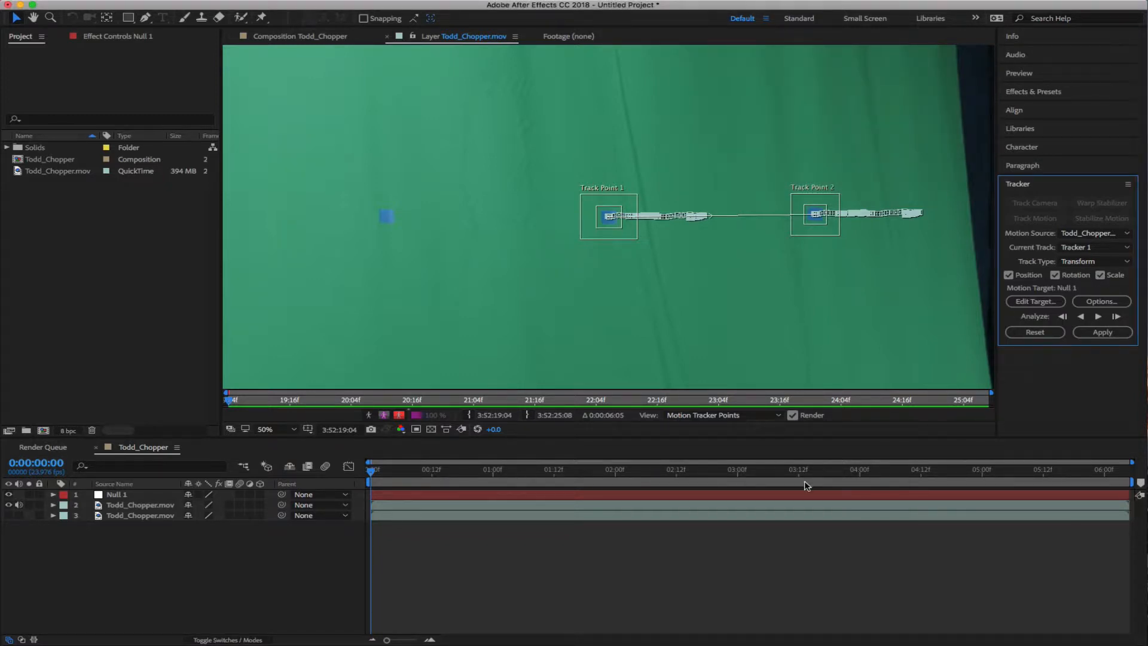
Check the track points at the 3-second mark and go back to the first frame
{"action": "mouse_move", "coordinate": [373, 472]}
{"action": "left_mouse_down"}
{"action": "mouse_move", "coordinate": [388, 468]}
{"action": "mouse_move", "coordinate": [359, 472]}
{"action": "mouse_move", "coordinate": [456, 474]}
{"action": "mouse_move", "coordinate": [351, 474]}
{"action": "mouse_move", "coordinate": [361, 471]}
{"action": "left_mouse_up"}
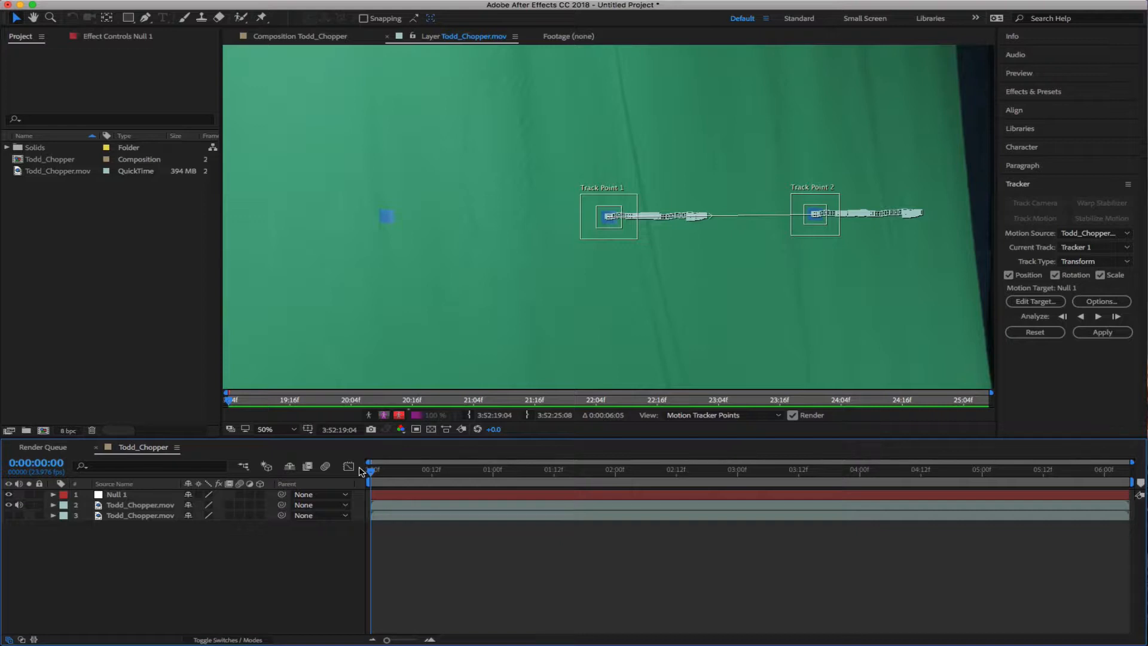
{"action": "left_click", "coordinate": [736, 471]}
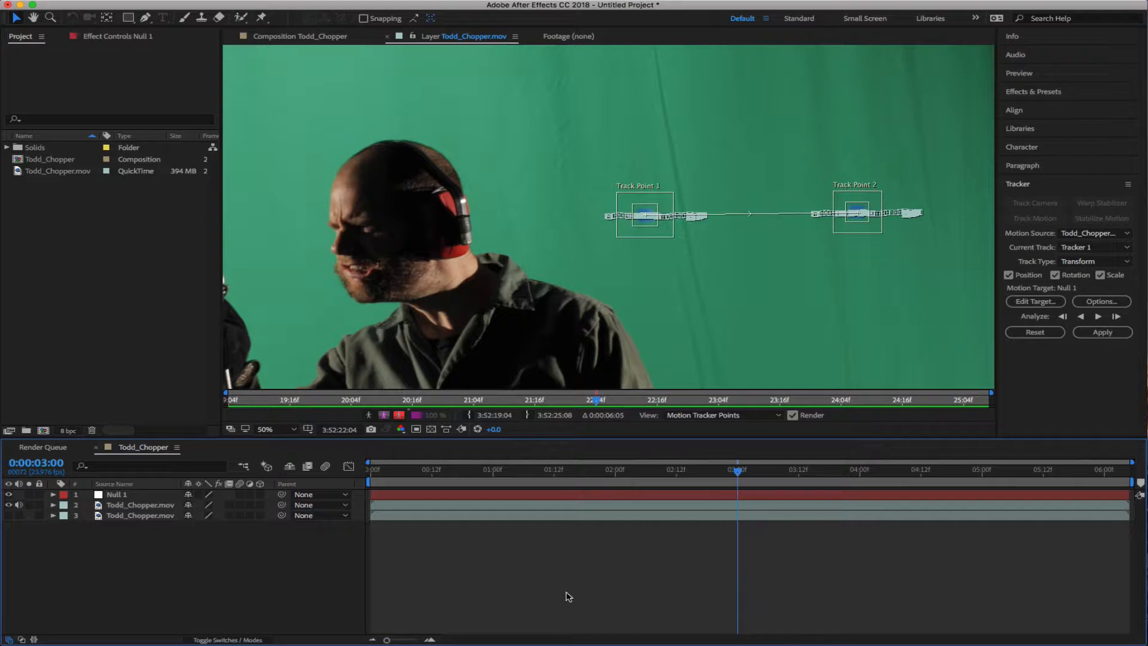
{"action": "left_click_drag", "start_coordinate": [737, 470], "coordinate": [334, 478]}
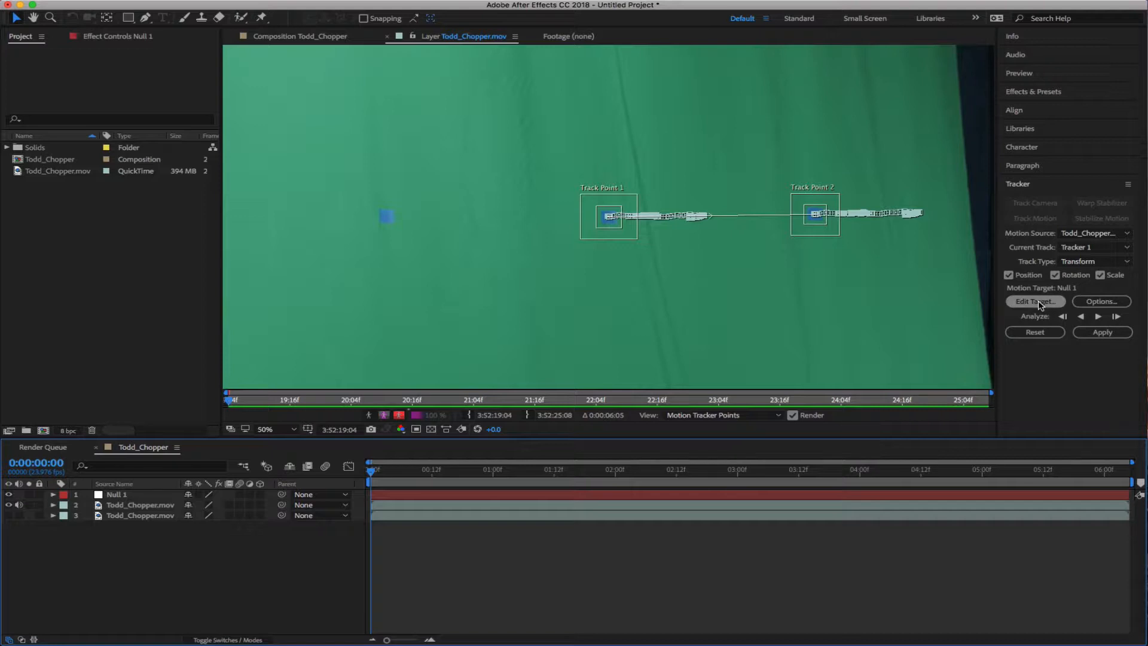
{"action": "left_click", "coordinate": [1046, 185]}
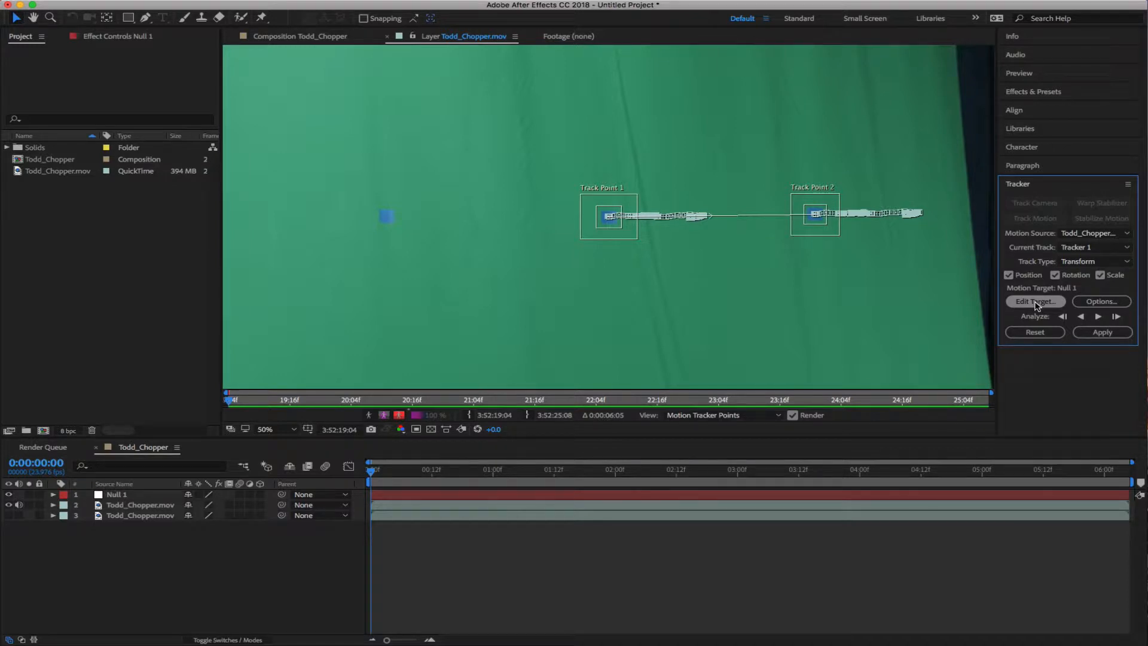
{"action": "left_click_drag", "start_coordinate": [371, 472], "coordinate": [332, 474]}
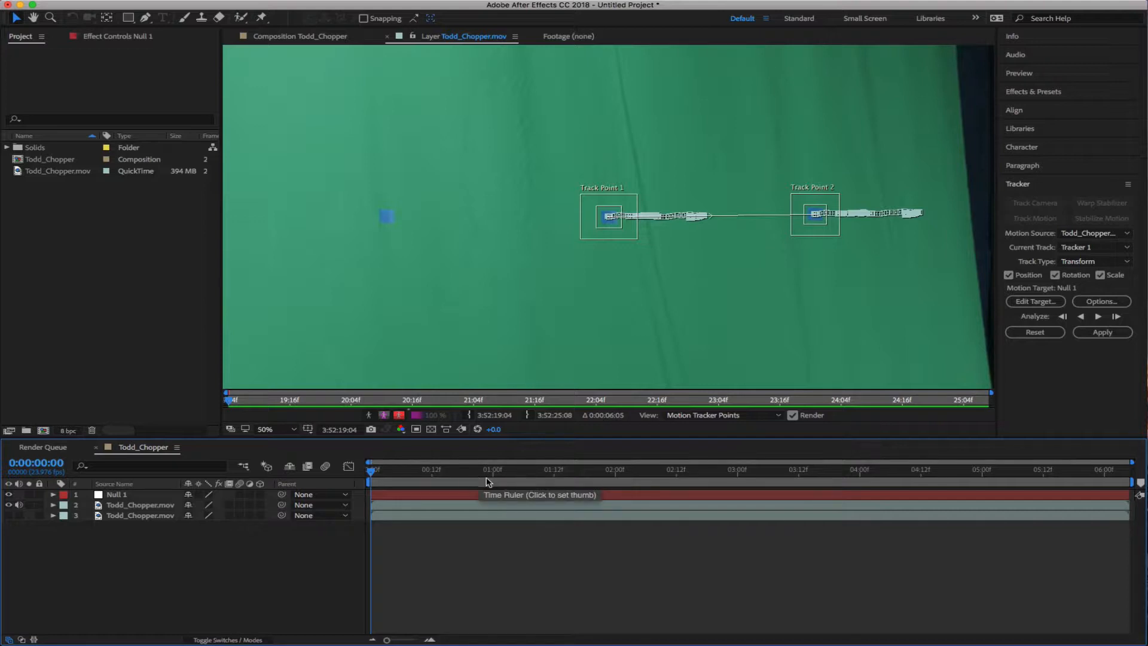
Apply the tracking data to Null 1 in the X and Y dimensions and deselect the layer
{"action": "left_click", "coordinate": [1104, 334]}
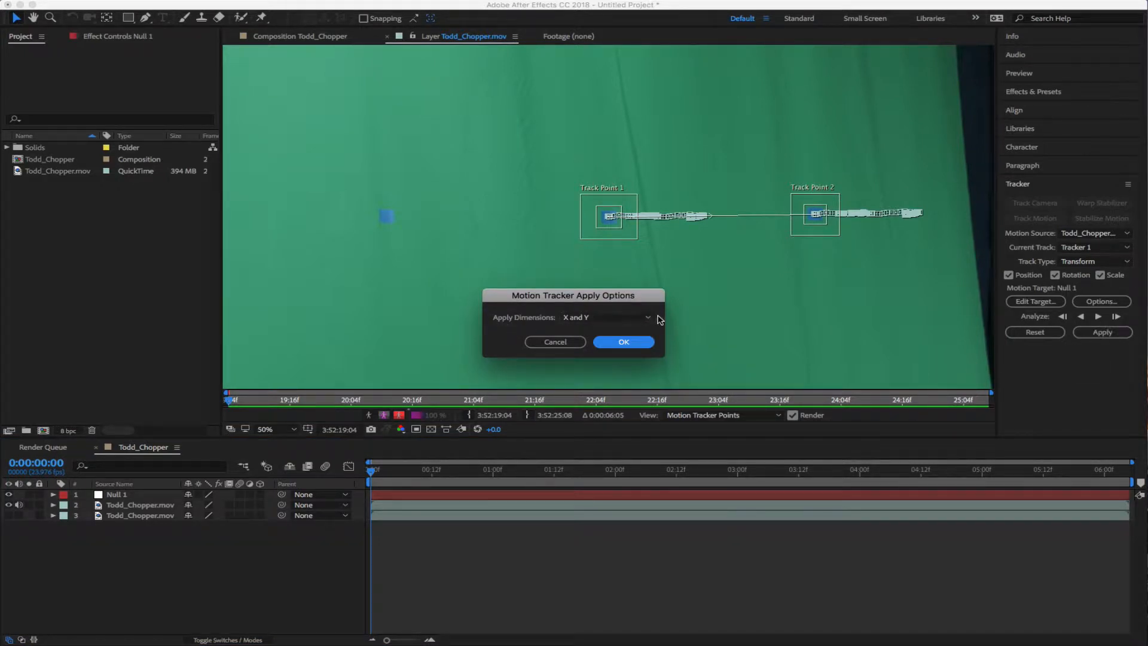
{"action": "left_click", "coordinate": [635, 346]}
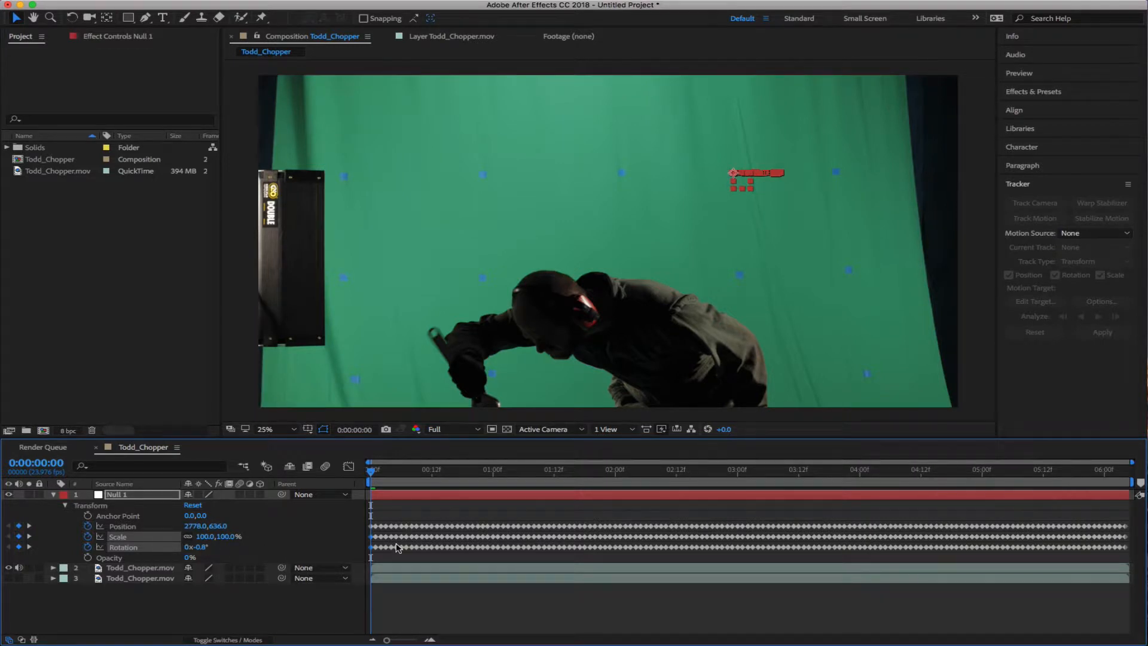
{"action": "mouse_move", "coordinate": [396, 547]}
{"action": "left_click", "coordinate": [162, 628]}
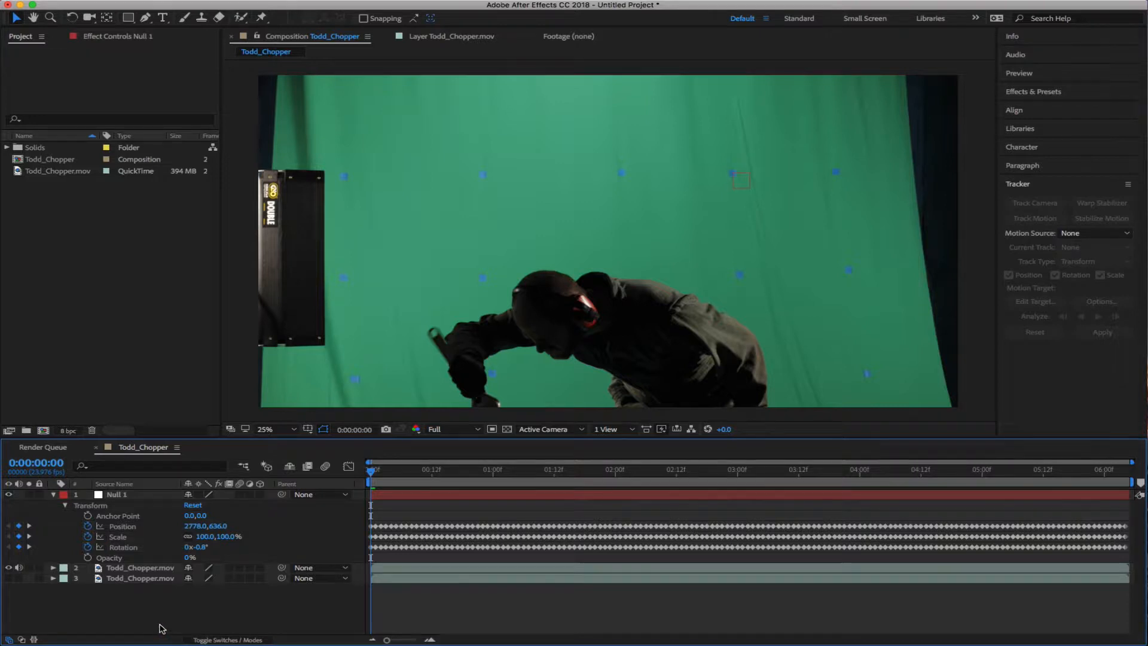
Select the Null 1 layer and preview its tracked motion over the footage
{"action": "left_click", "coordinate": [127, 499]}
{"action": "key", "text": "space"}
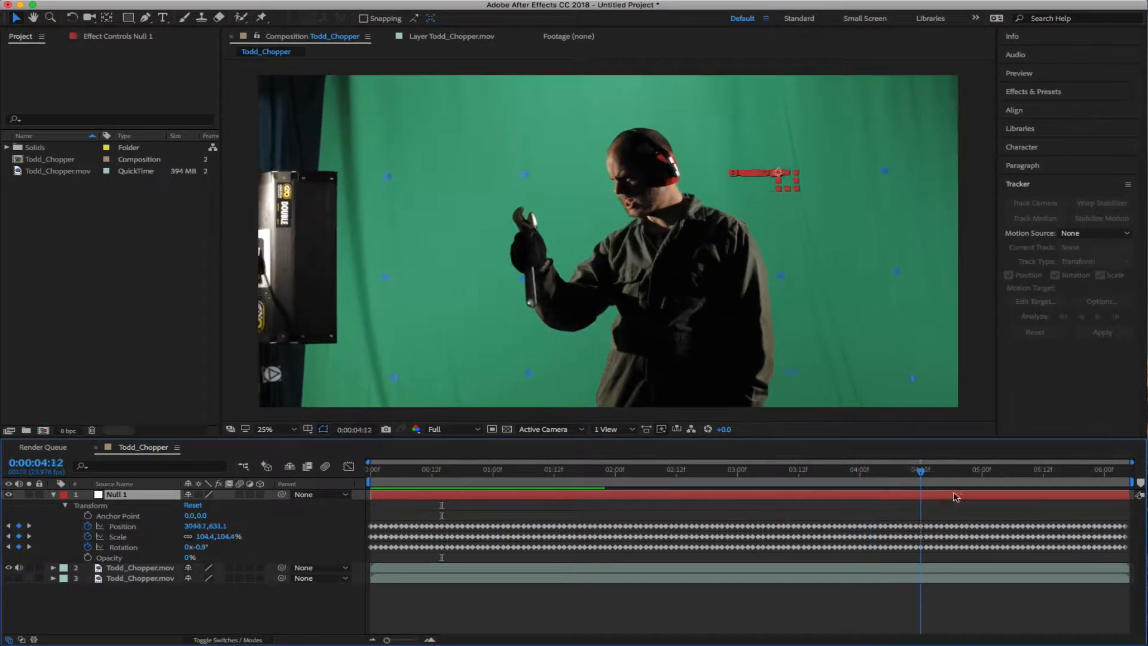
Add a text layer reading "TEXT" over the green screen at the first frame and scale it to 333%
{"action": "left_click_drag", "start_coordinate": [1092, 514], "coordinate": [375, 508]}
{"action": "left_click_drag", "start_coordinate": [447, 491], "coordinate": [371, 486]}
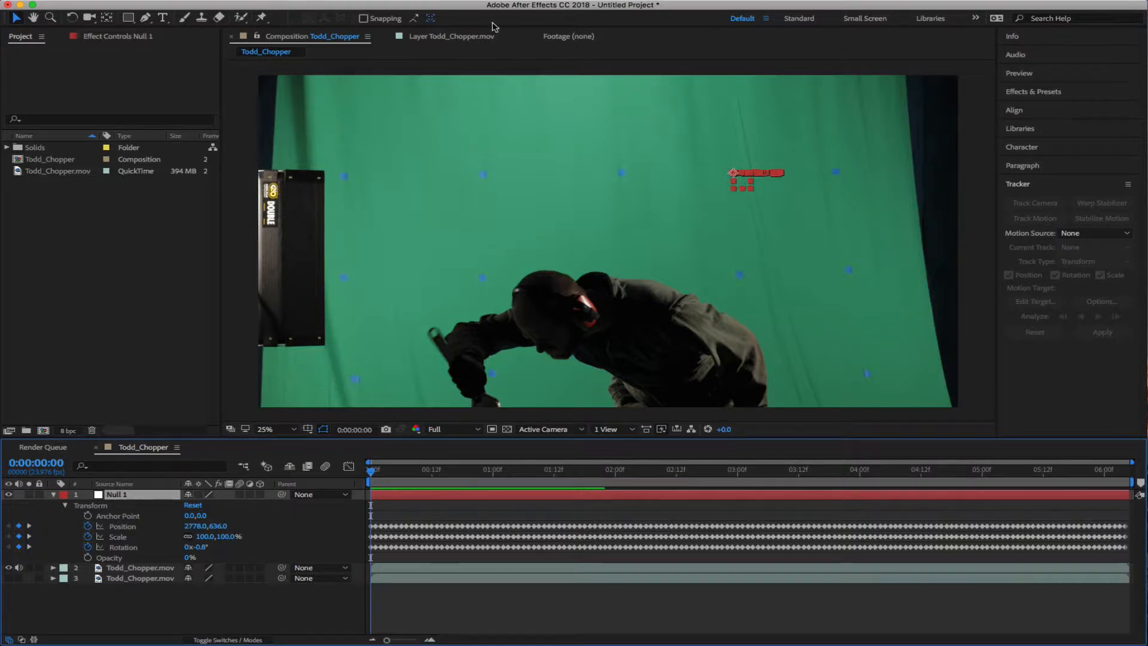
{"action": "left_click", "coordinate": [162, 18]}
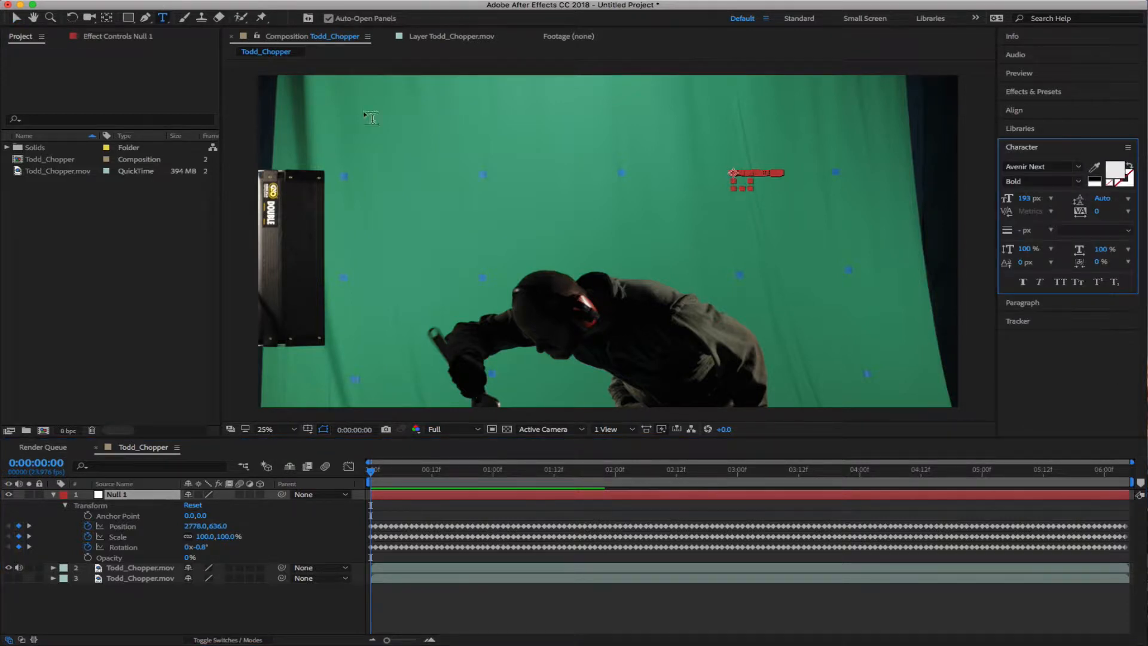
{"action": "left_click", "coordinate": [428, 173]}
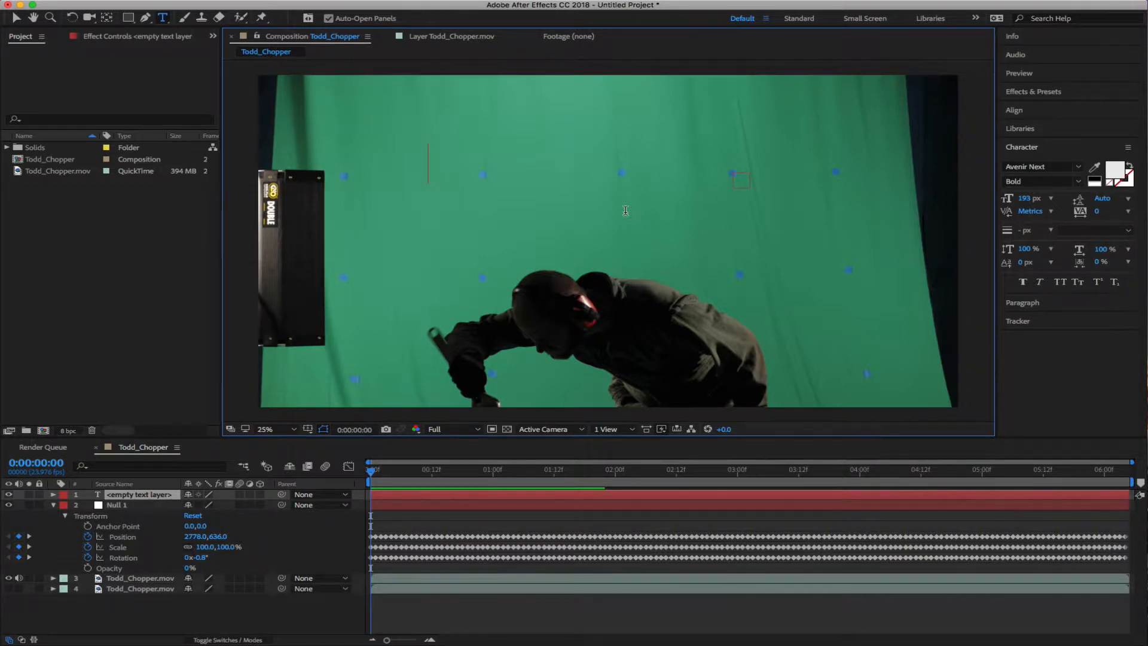
{"action": "type", "text": "TEXT"}
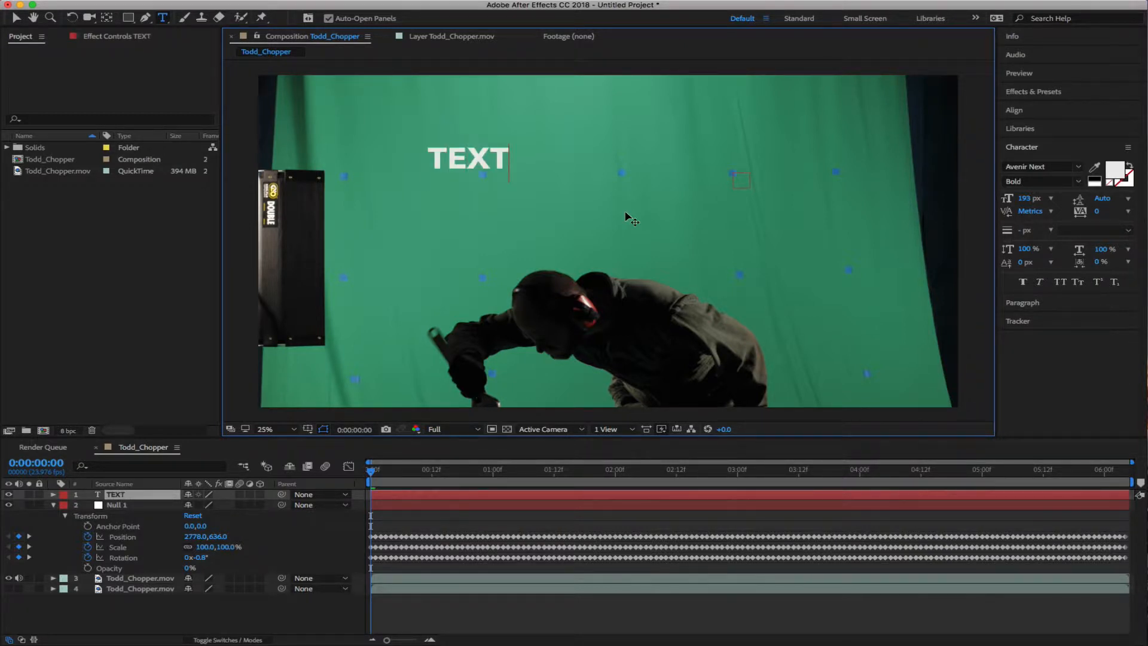
{"action": "key", "text": "KP_Enter"}
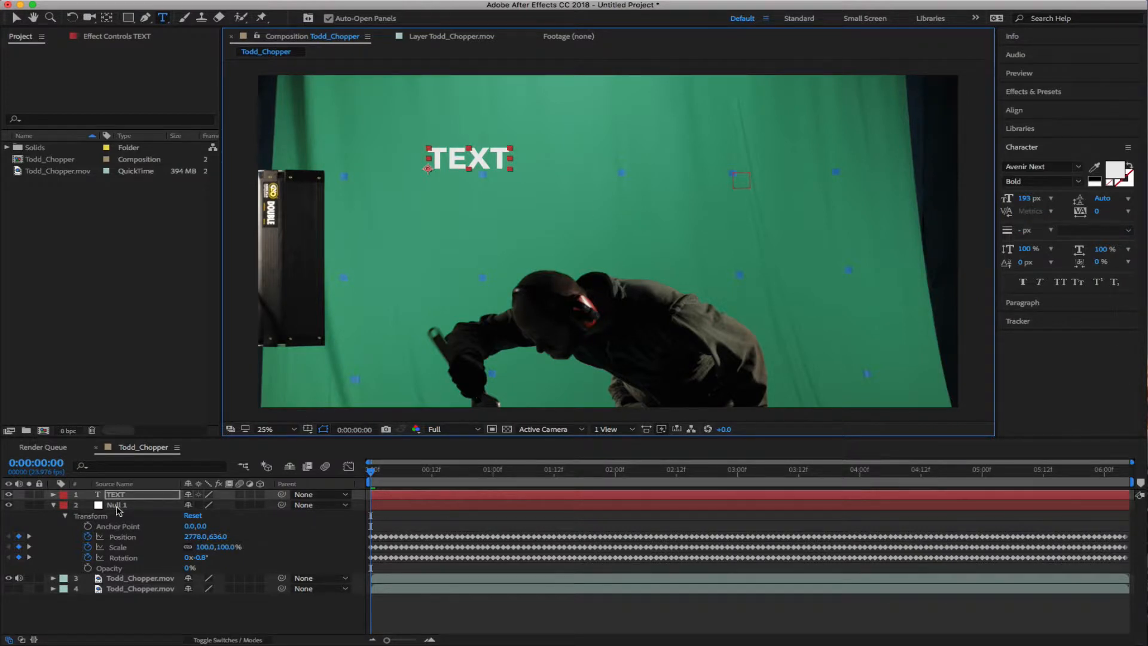
{"action": "key", "text": "s"}
{"action": "left_click_drag", "start_coordinate": [218, 505], "coordinate": [263, 505]}
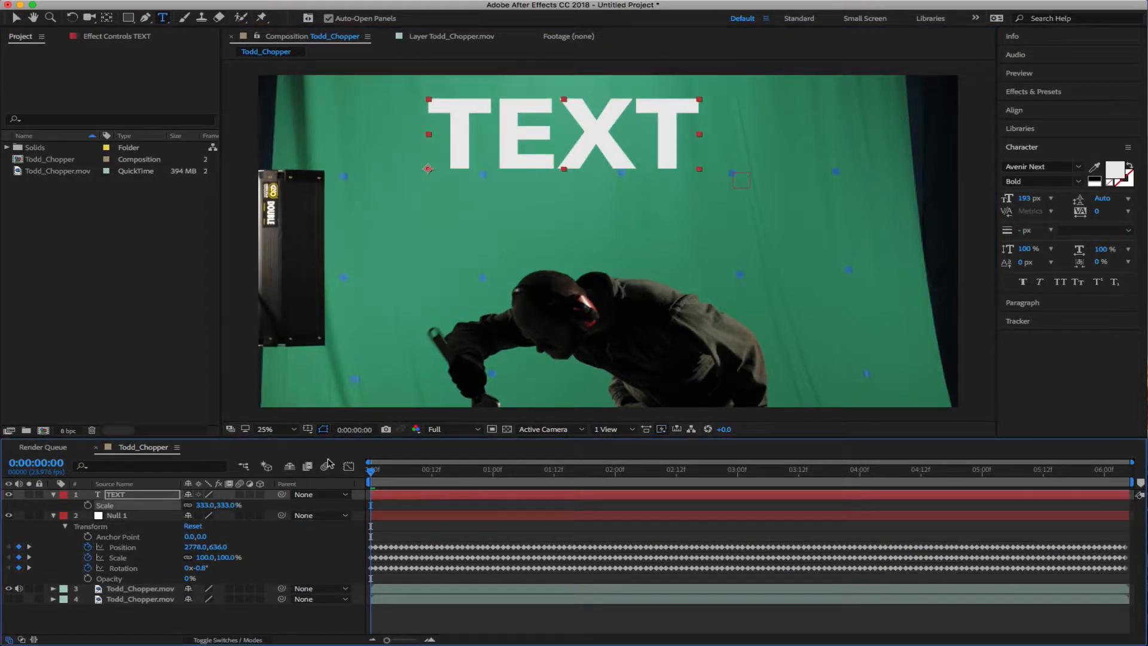
Parent the TEXT layer to Null 1 and preview the text following the tracked motion
{"action": "left_click_drag", "start_coordinate": [281, 494], "coordinate": [120, 515]}
{"action": "key", "text": "space"}
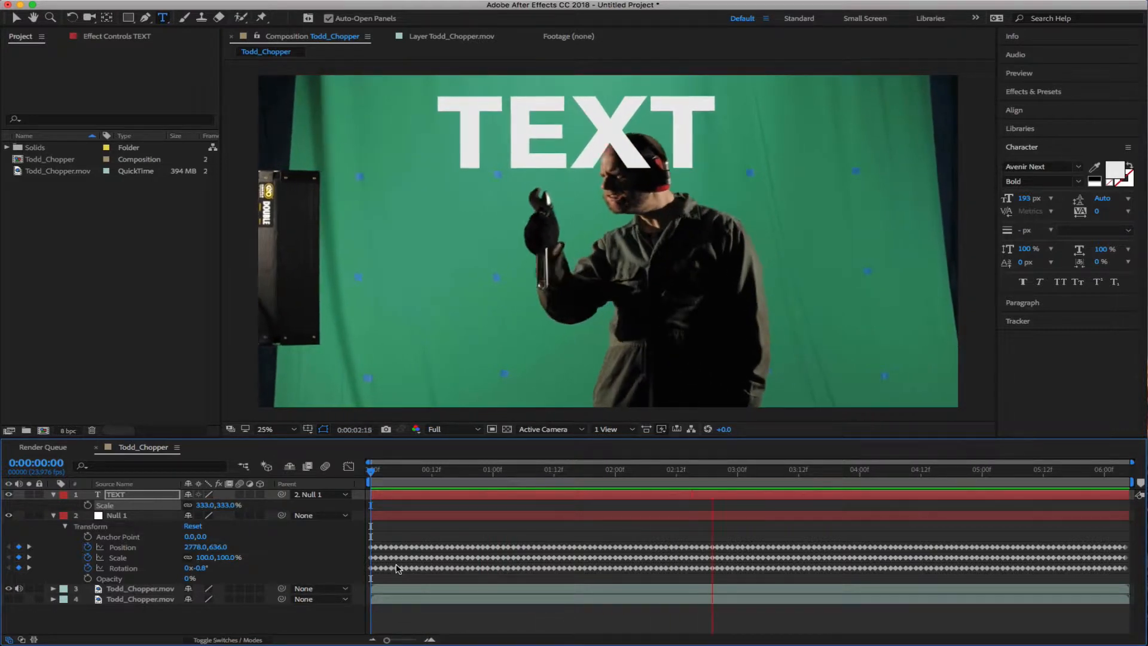
{"action": "key", "text": "space"}
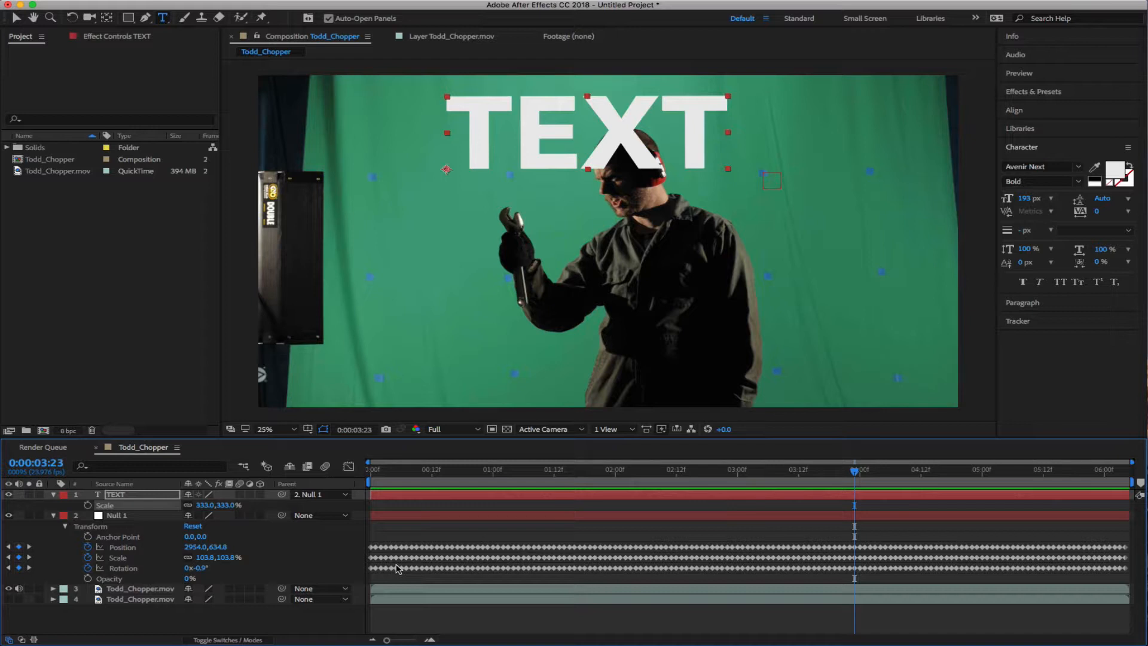
Collapse the layer properties, hide the Null 1 layer and delete the TEXT layer
{"action": "left_click", "coordinate": [53, 495]}
{"action": "left_click", "coordinate": [53, 504]}
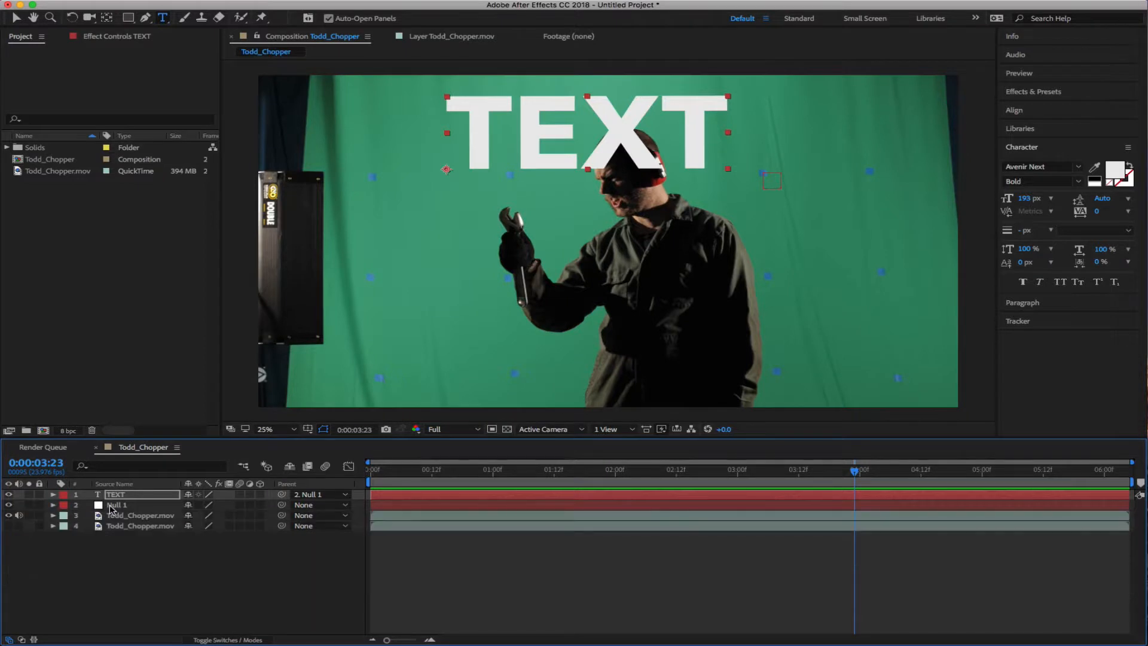
{"action": "left_click", "coordinate": [8, 504]}
{"action": "left_click", "coordinate": [9, 494]}
{"action": "left_click", "coordinate": [123, 494]}
{"action": "left_click", "coordinate": [136, 549]}
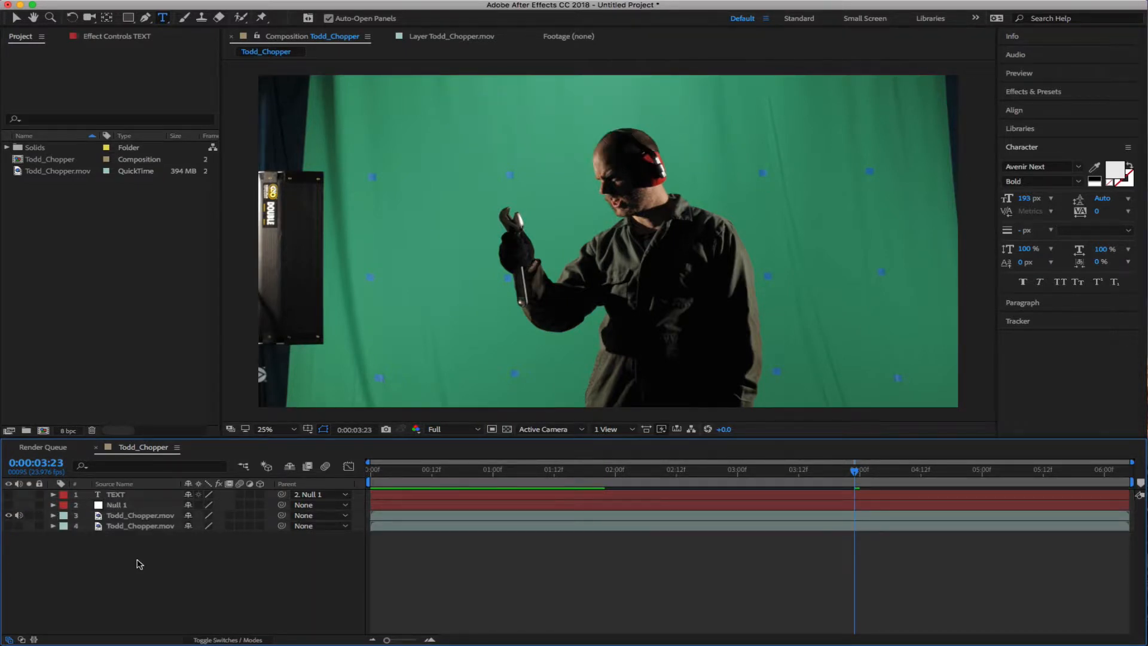
{"action": "left_click", "coordinate": [139, 495]}
{"action": "key", "text": "Delete"}
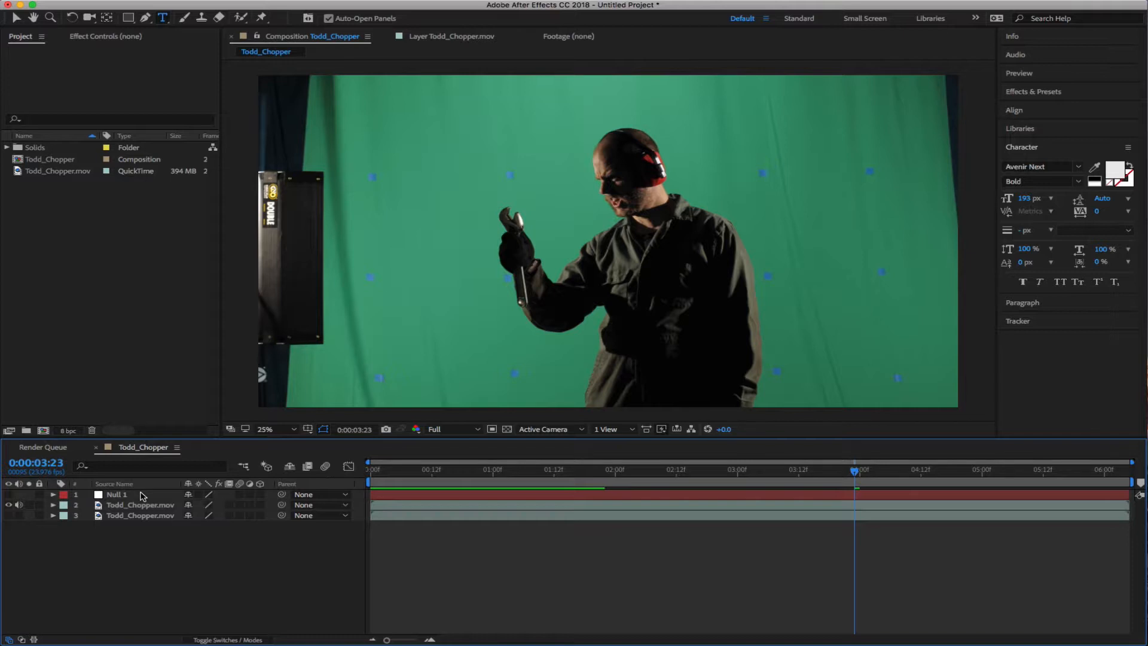
Hide the upper Todd_Chopper.mov layer and turn on the video and audio of the lower copy
{"action": "left_click", "coordinate": [140, 505]}
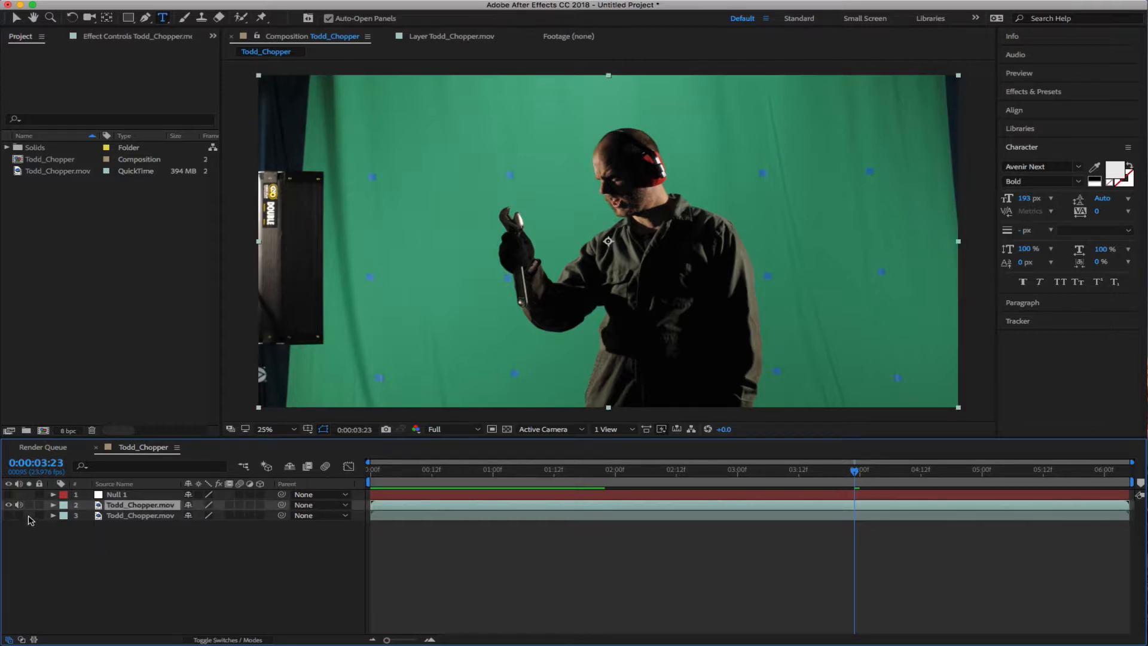
{"action": "left_click", "coordinate": [11, 505]}
{"action": "left_click", "coordinate": [9, 516]}
{"action": "left_click", "coordinate": [139, 515]}
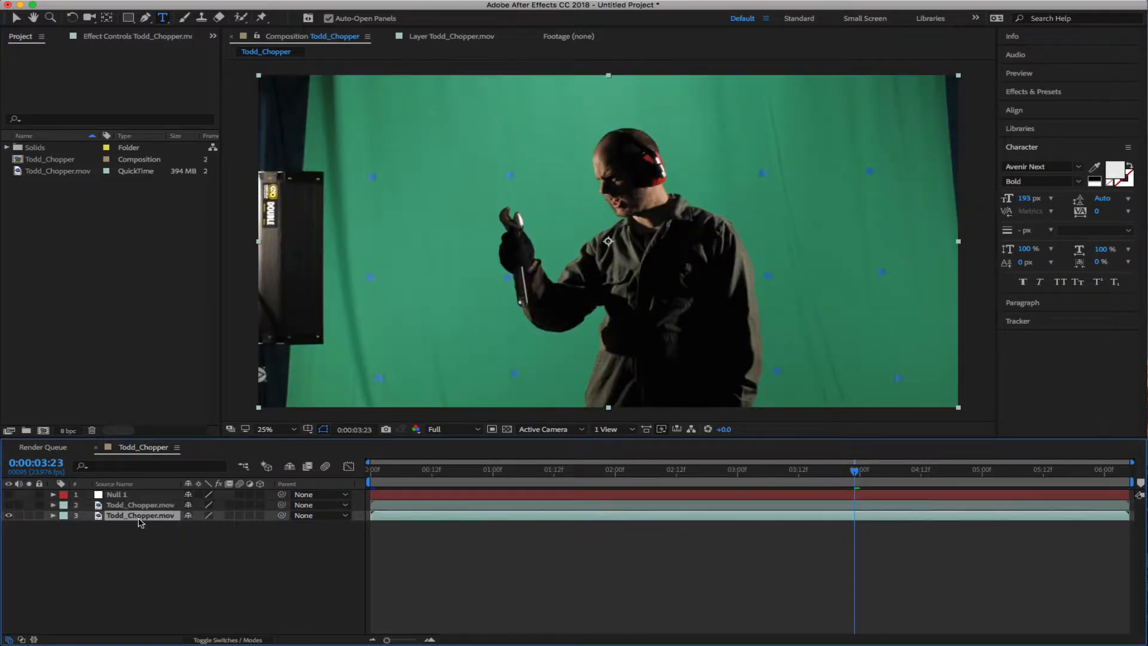
{"action": "left_click", "coordinate": [19, 515]}
Run Track Camera on the lower Todd_Chopper.mov layer, showing its advanced settings, and return to the first frame
{"action": "right_click", "coordinate": [123, 517]}
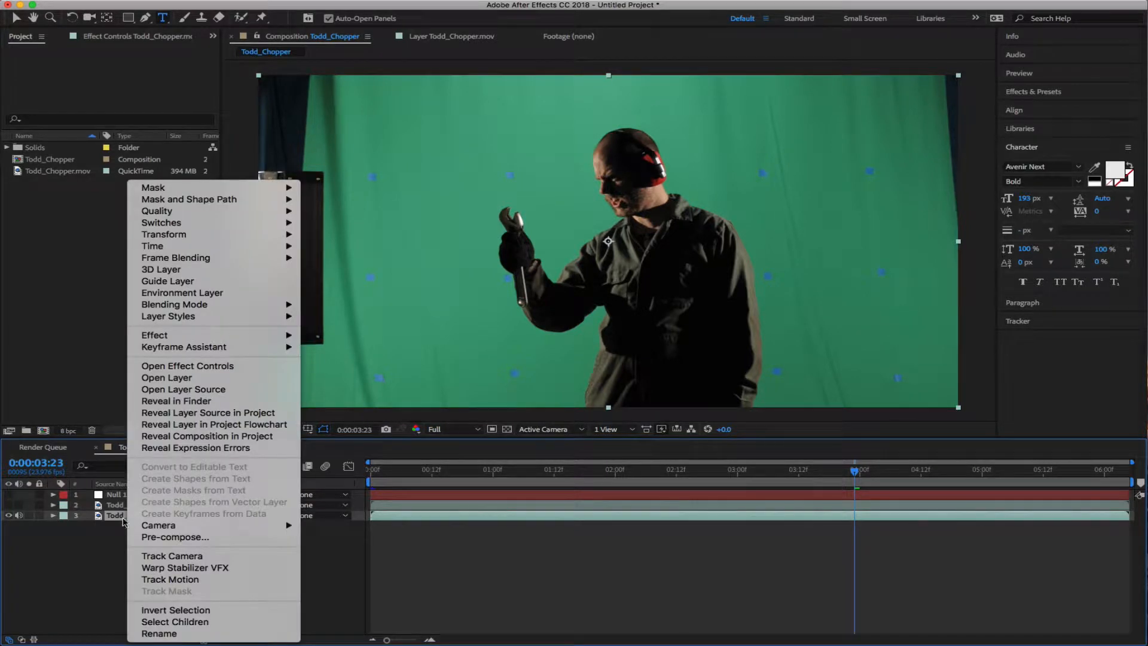
{"action": "left_click", "coordinate": [169, 557]}
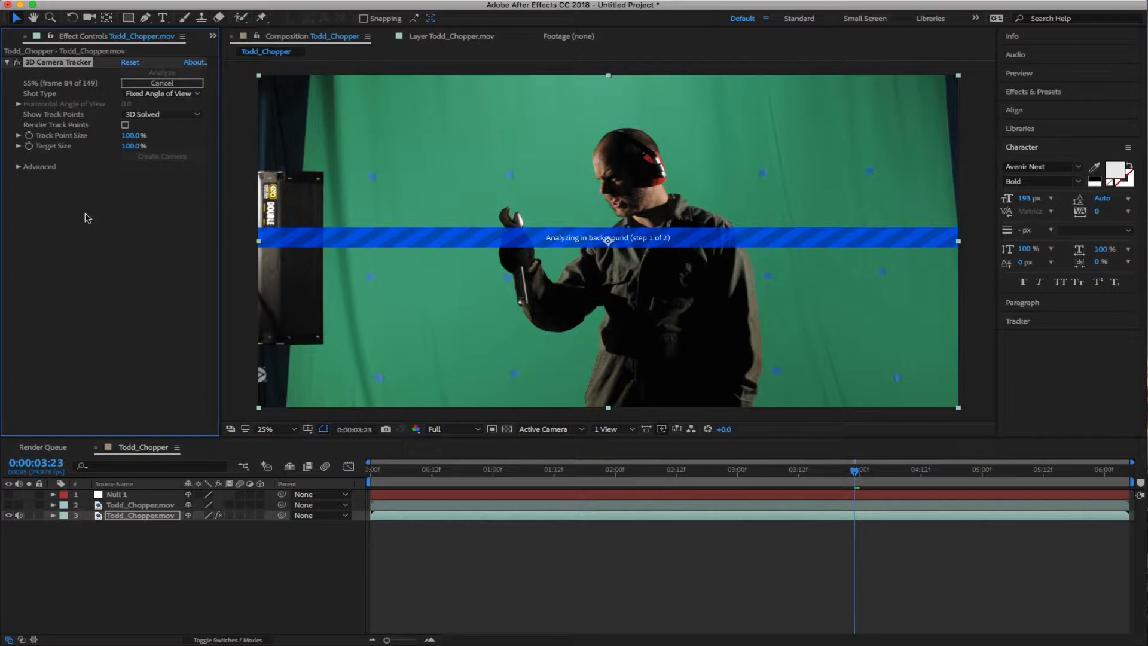
{"action": "left_click", "coordinate": [18, 167]}
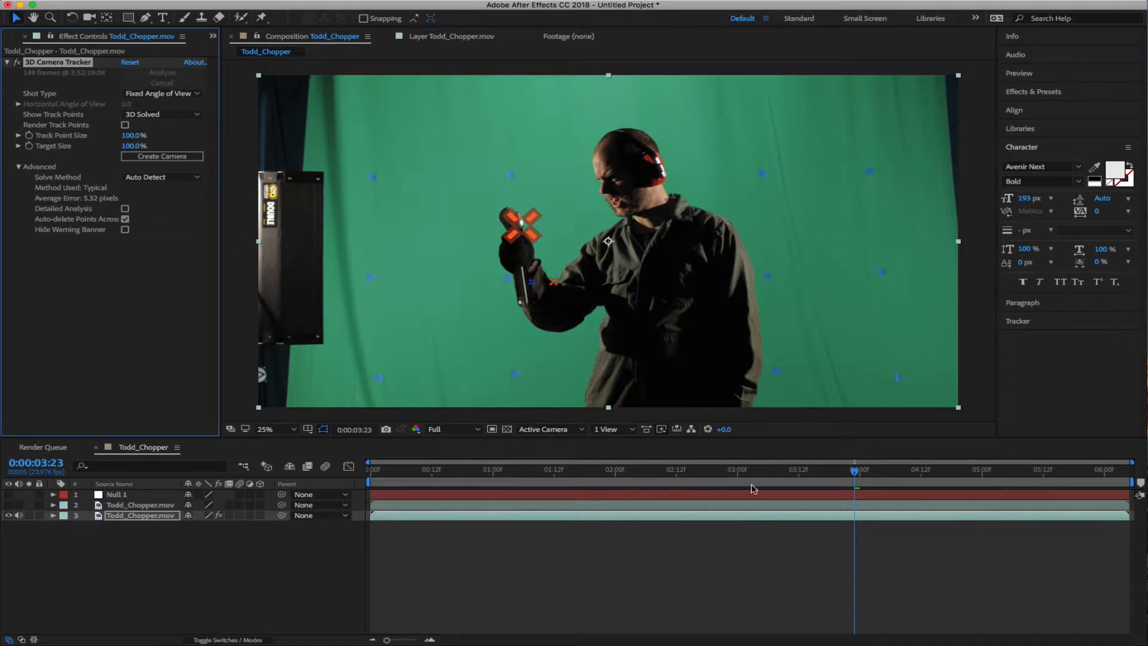
{"action": "left_click_drag", "start_coordinate": [850, 474], "coordinate": [305, 451]}
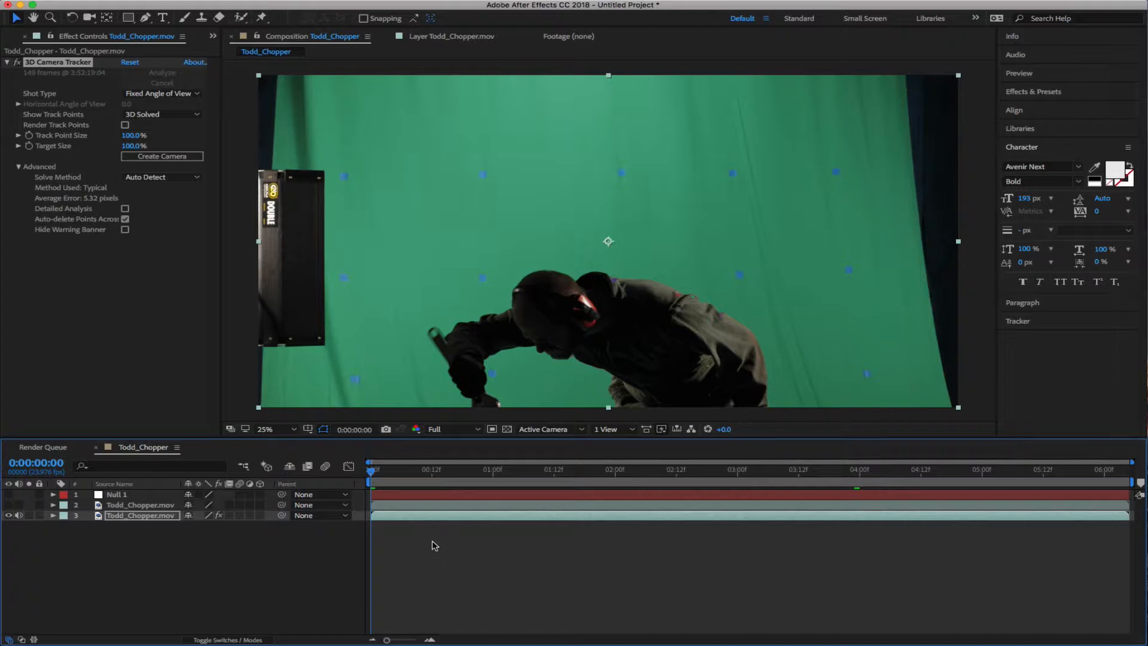
Enable Detailed Analysis for the 3D Camera Tracker and set its solve method to Tripod Pan
{"action": "left_click", "coordinate": [125, 208]}
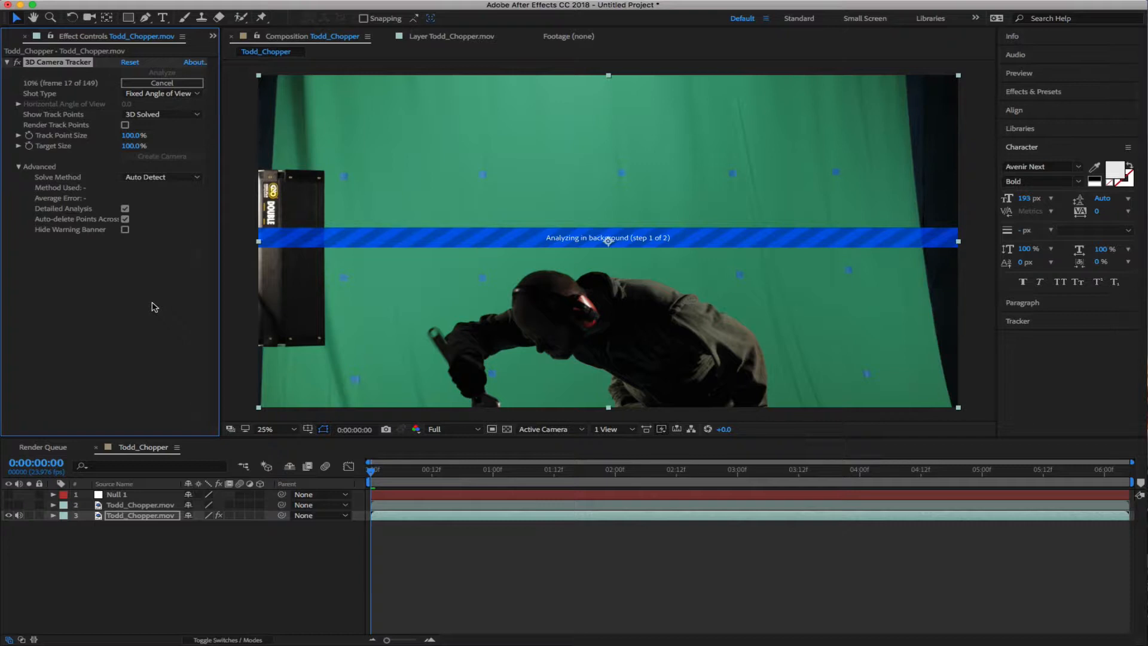
{"action": "left_click", "coordinate": [181, 113]}
{"action": "left_click", "coordinate": [181, 112]}
{"action": "left_click", "coordinate": [178, 96]}
{"action": "left_click", "coordinate": [161, 104]}
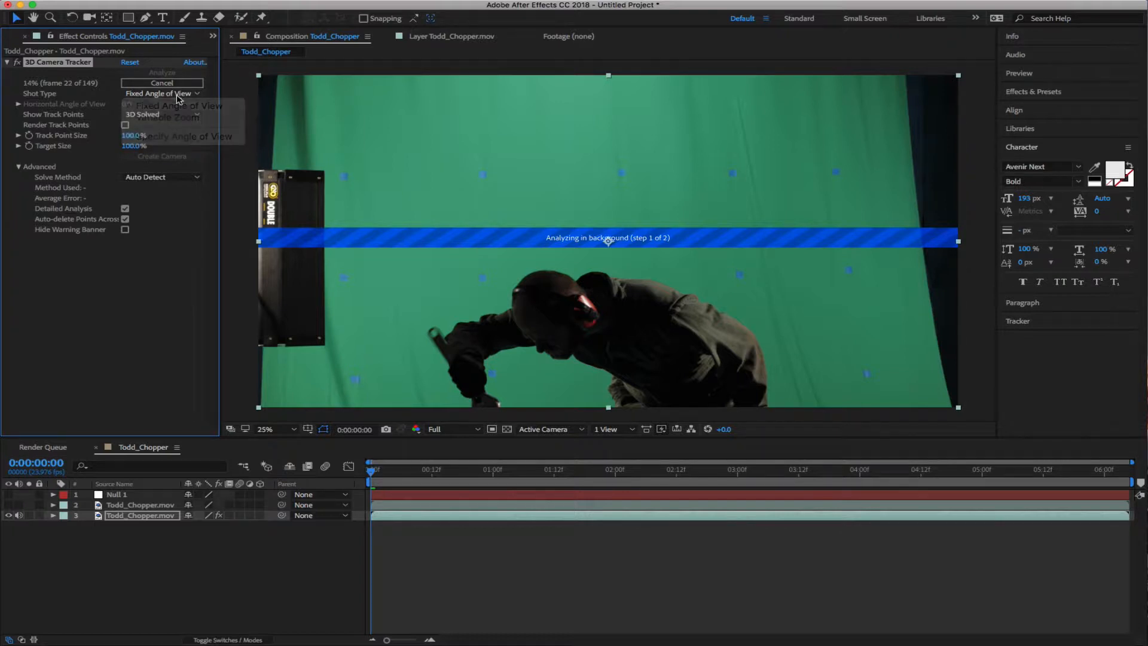
{"action": "left_click", "coordinate": [163, 178]}
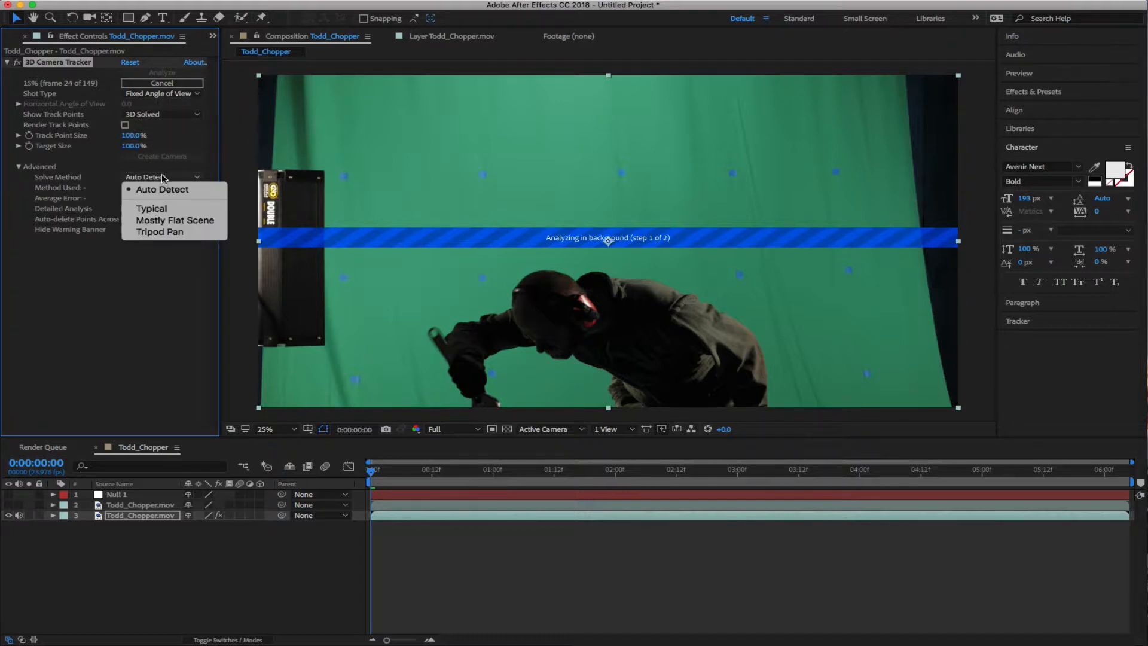
{"action": "left_click", "coordinate": [149, 233]}
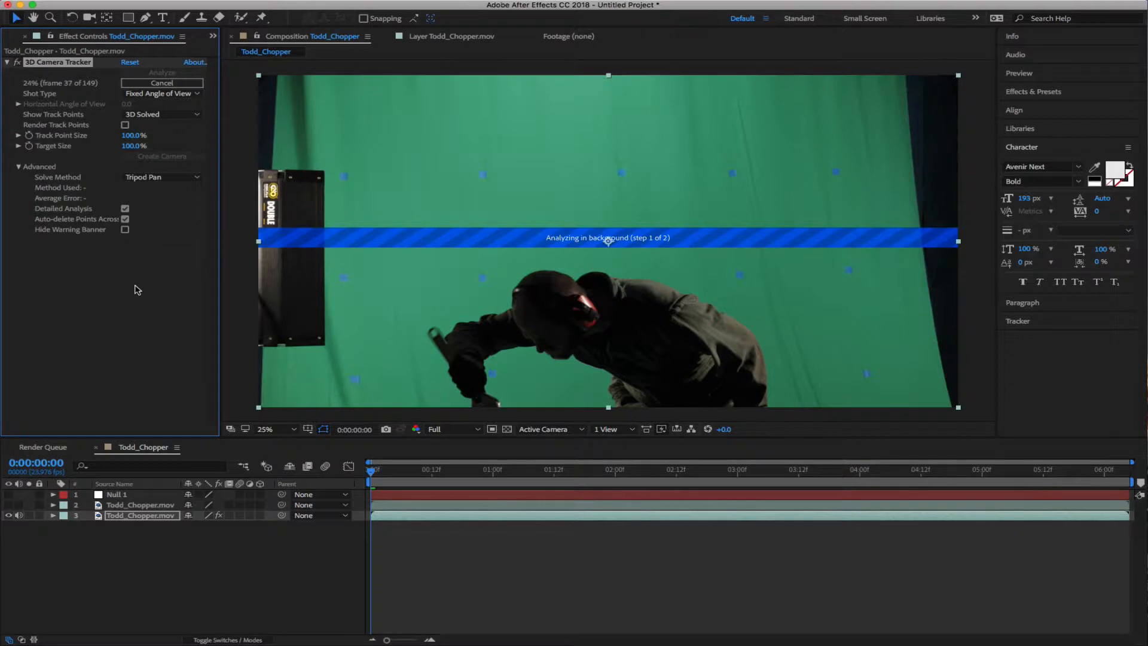
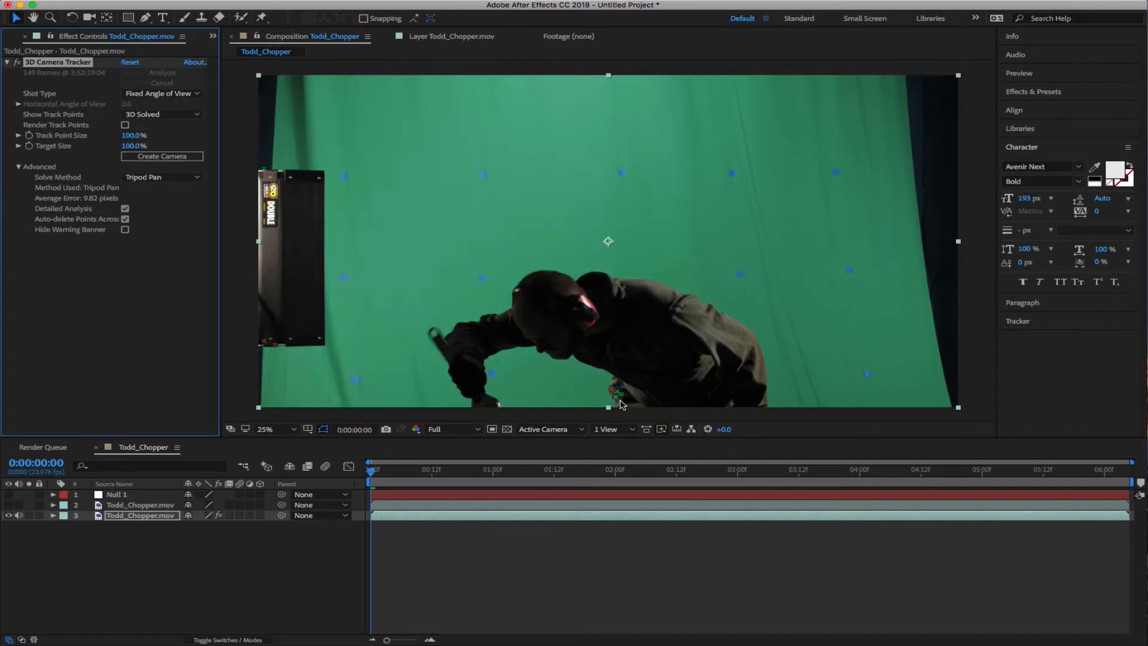
Enlarge the track points to 575% and examine them across the shot up to the 5-second mark
{"action": "mouse_move", "coordinate": [618, 392]}
{"action": "left_click_drag", "start_coordinate": [134, 135], "coordinate": [466, 146]}
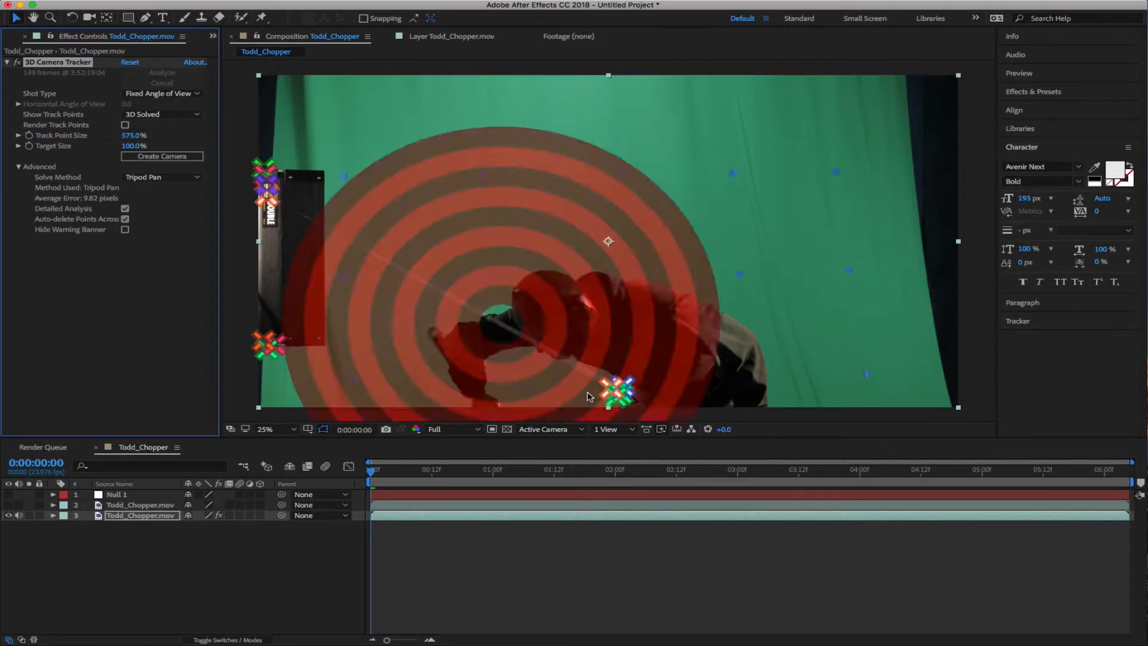
{"action": "left_click_drag", "start_coordinate": [397, 471], "coordinate": [569, 476]}
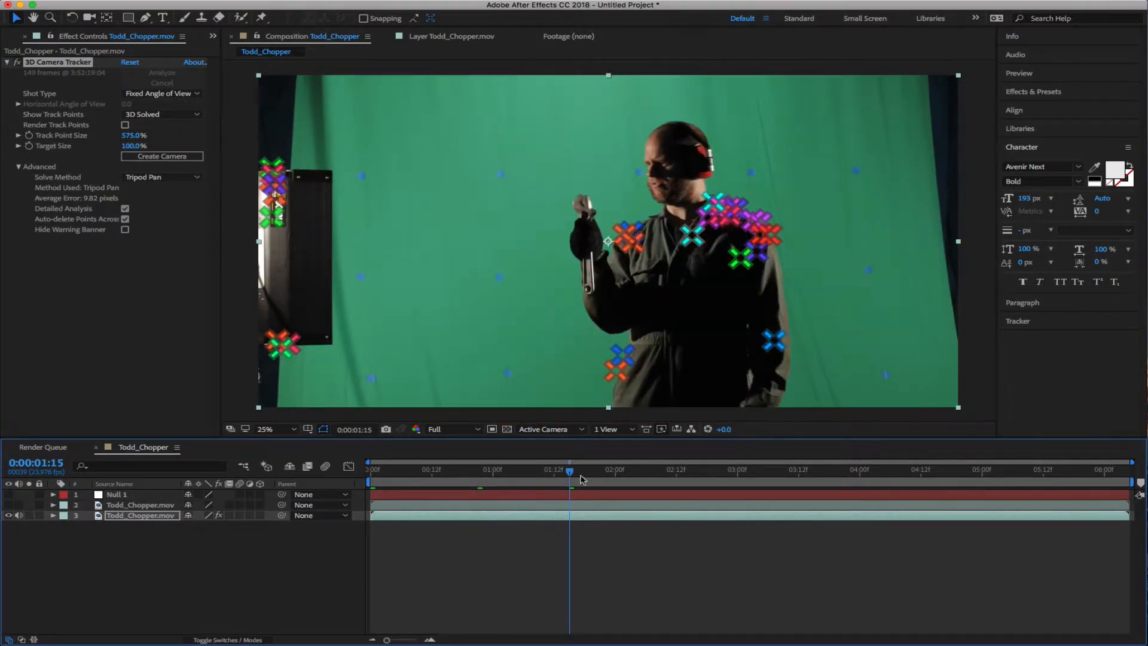
{"action": "left_click_drag", "start_coordinate": [571, 471], "coordinate": [679, 468]}
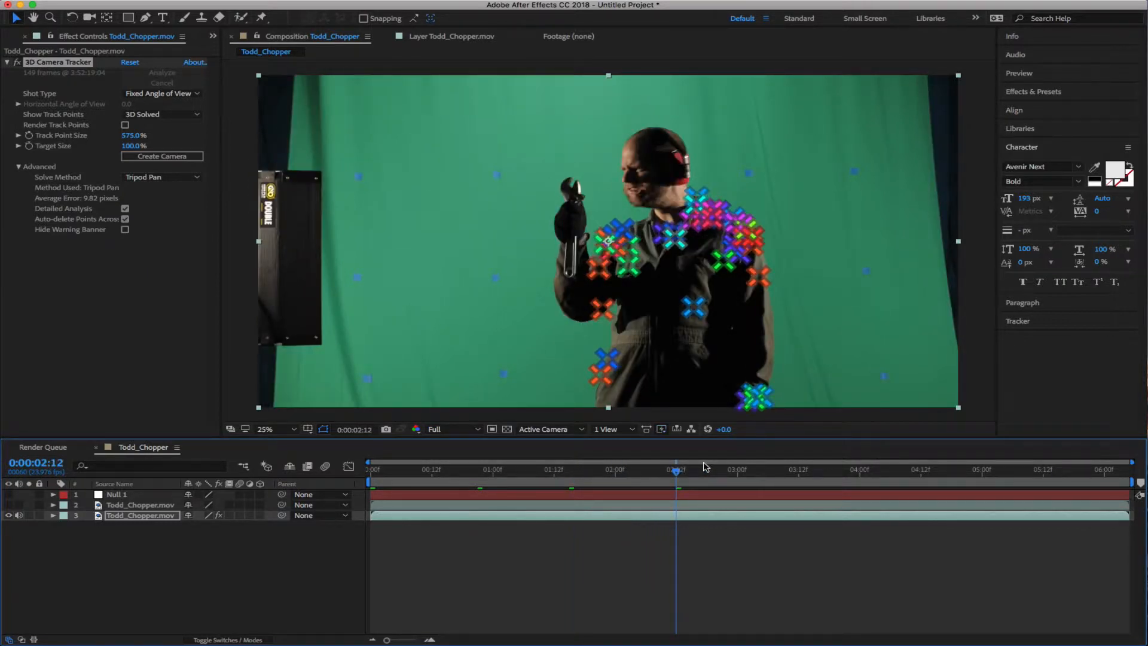
{"action": "left_click_drag", "start_coordinate": [678, 474], "coordinate": [709, 474]}
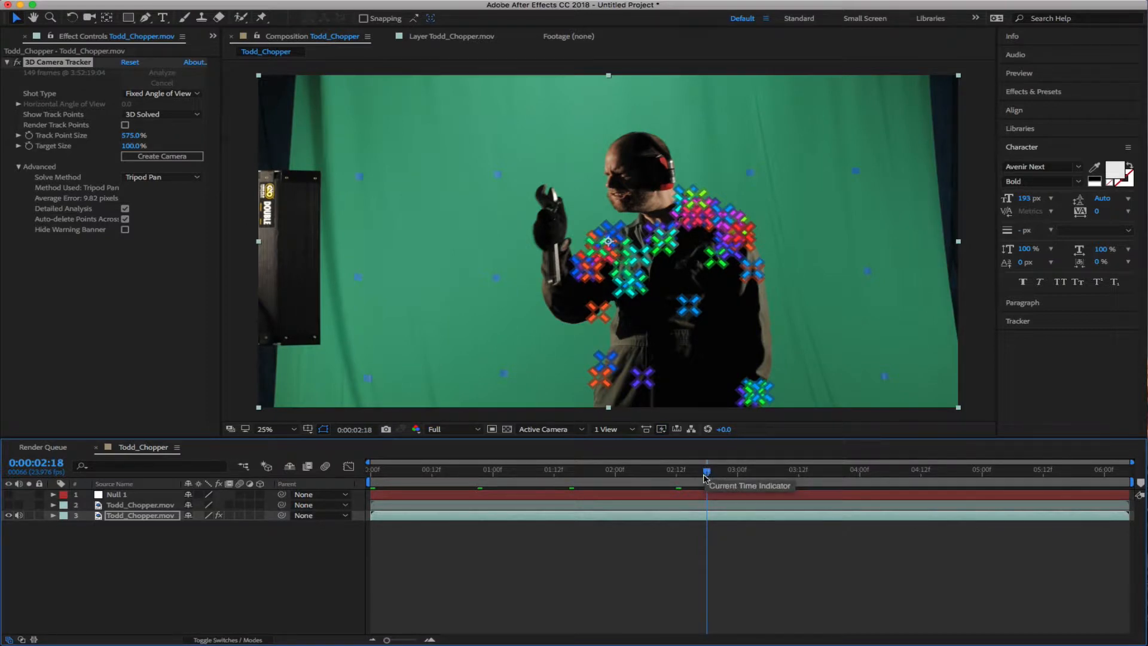
{"action": "left_click_drag", "start_coordinate": [703, 476], "coordinate": [789, 473]}
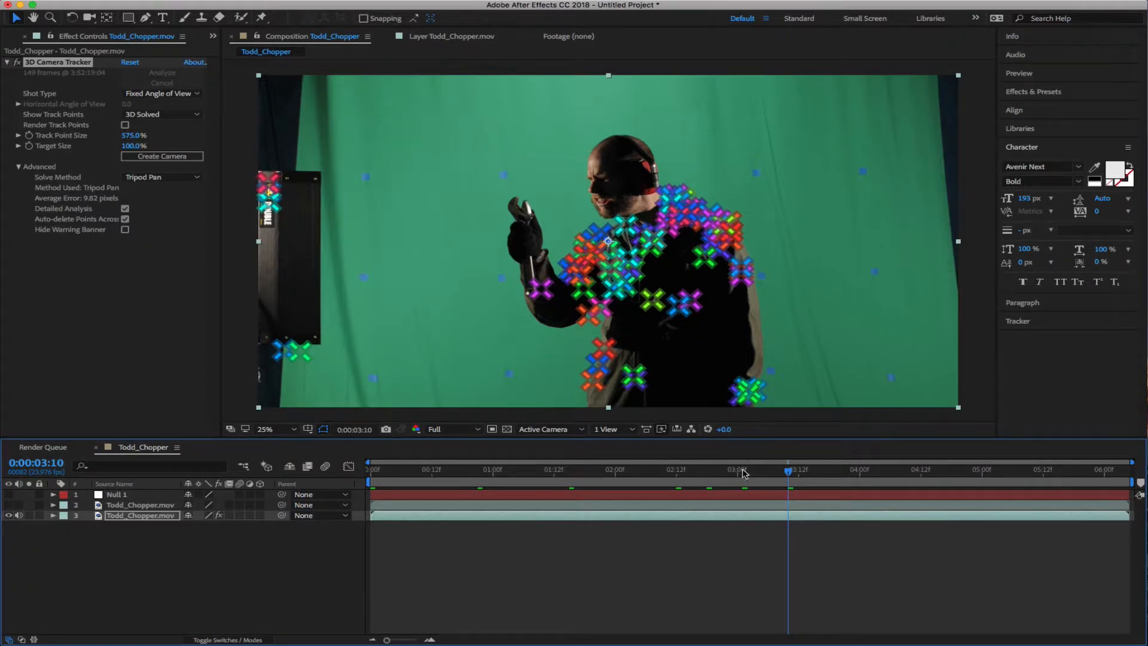
{"action": "left_click_drag", "start_coordinate": [862, 476], "coordinate": [981, 473]}
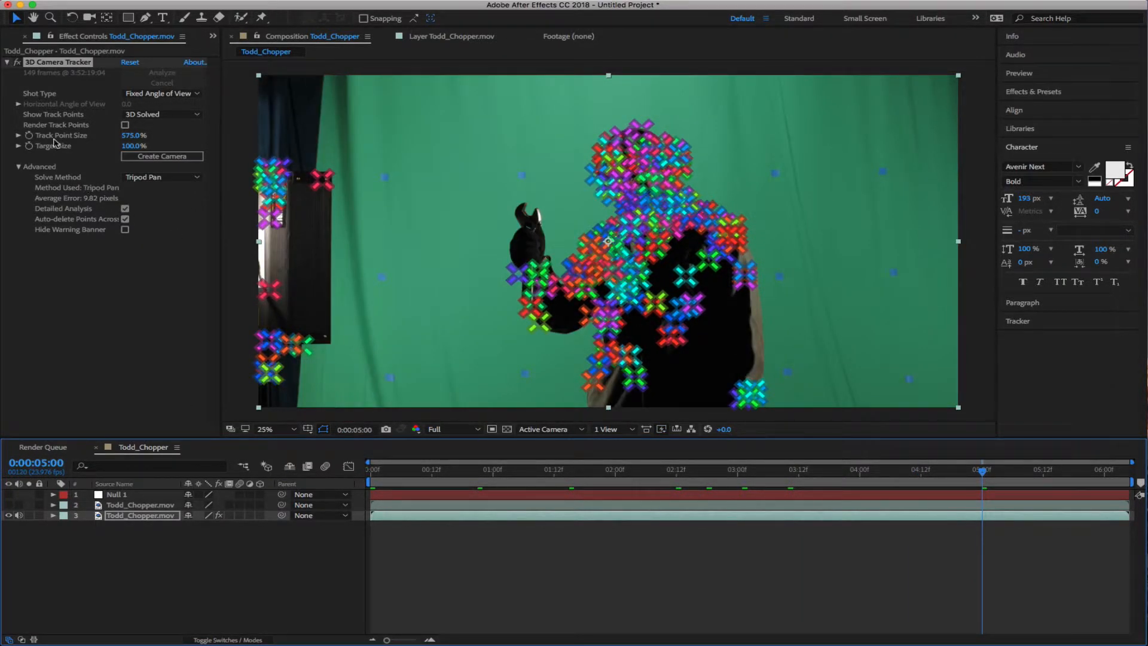
Set the 3D Camera Tracker's track point size to 342%
{"action": "left_click", "coordinate": [16, 64]}
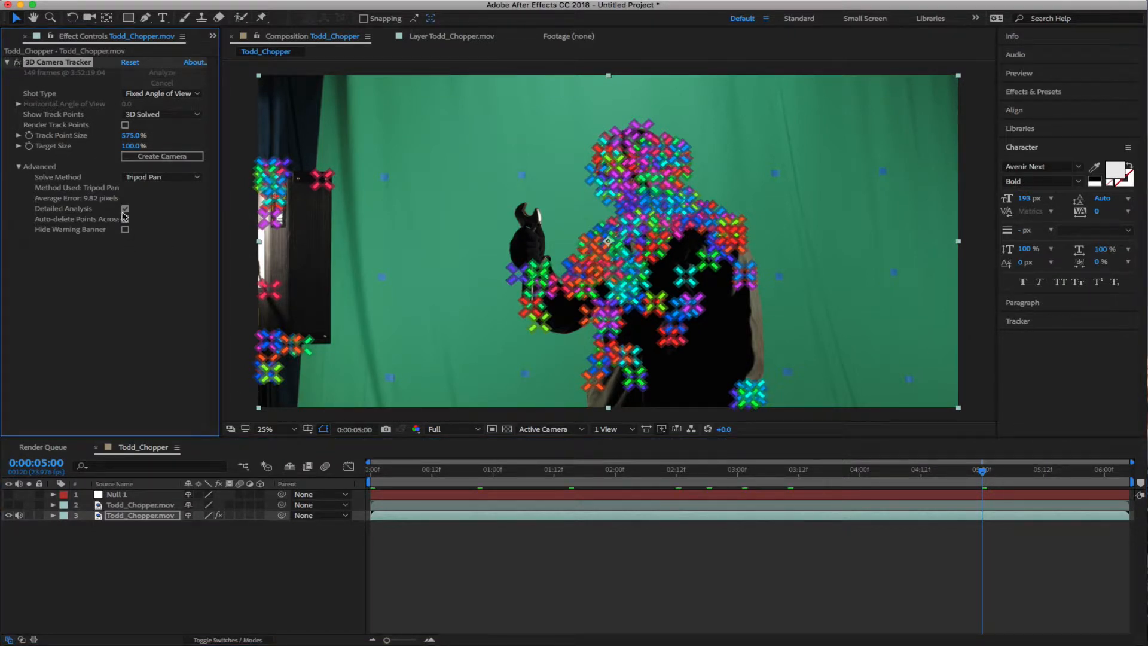
{"action": "left_click", "coordinate": [133, 135]}
{"action": "type", "text": "150"}
{"action": "key", "text": "Return"}
{"action": "left_click_drag", "start_coordinate": [133, 135], "coordinate": [35, 307]}
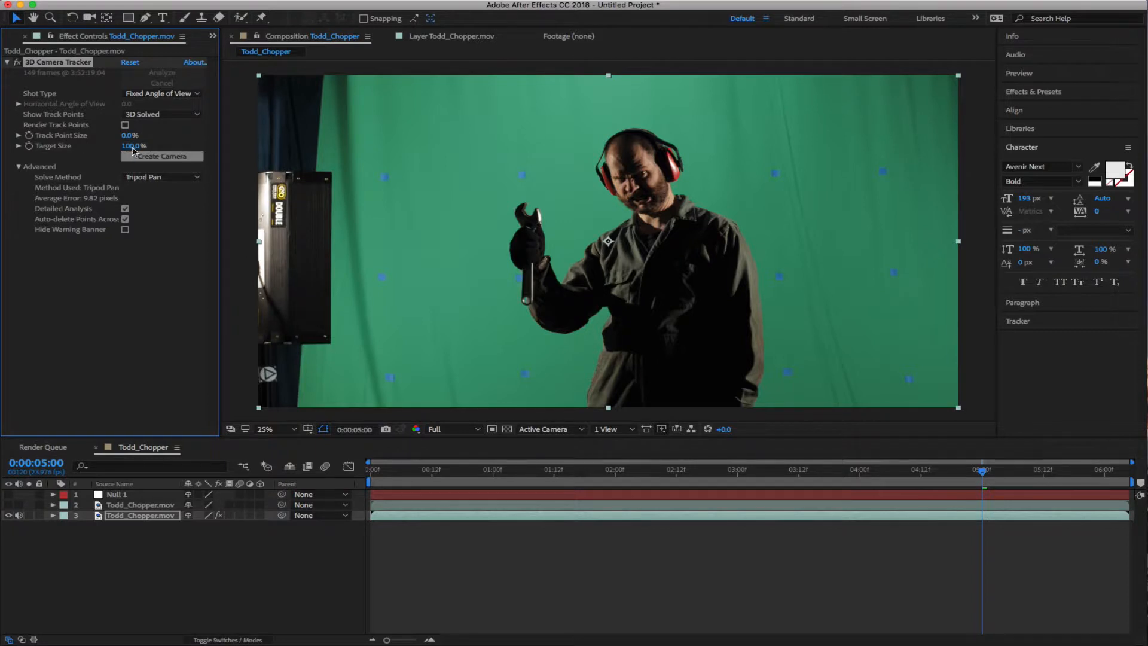
{"action": "left_click_drag", "start_coordinate": [129, 135], "coordinate": [353, 135]}
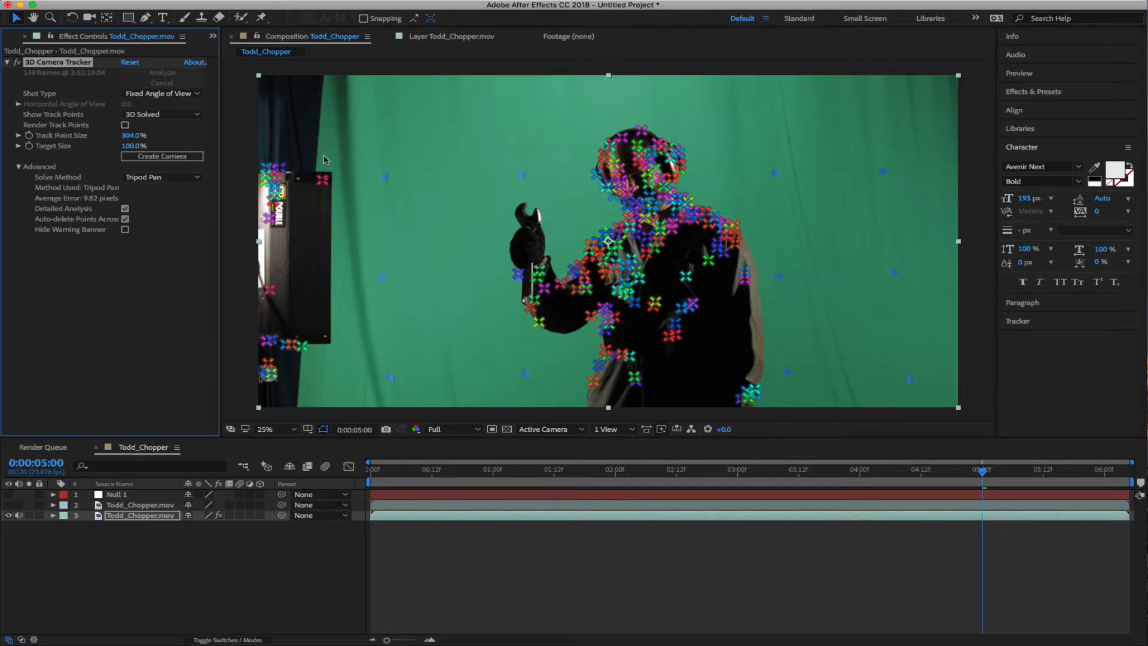
{"action": "left_click_drag", "start_coordinate": [135, 135], "coordinate": [216, 144]}
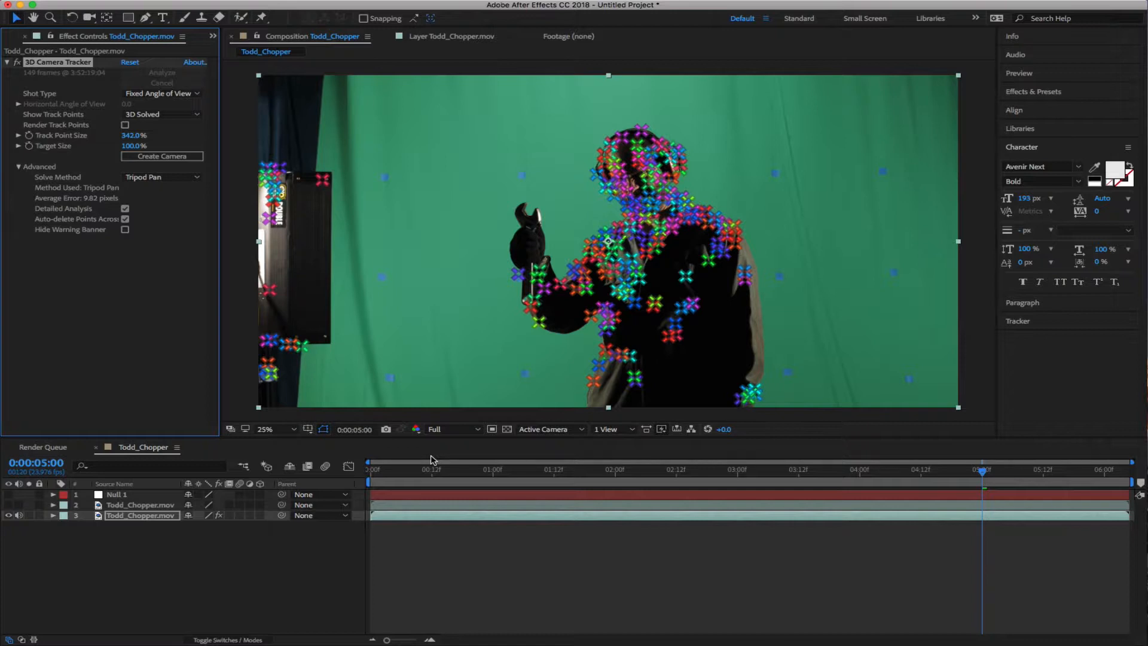
Delete the track points on the actor at the first frame and advance to 0:00:00:23
{"action": "left_click_drag", "start_coordinate": [439, 463], "coordinate": [367, 469]}
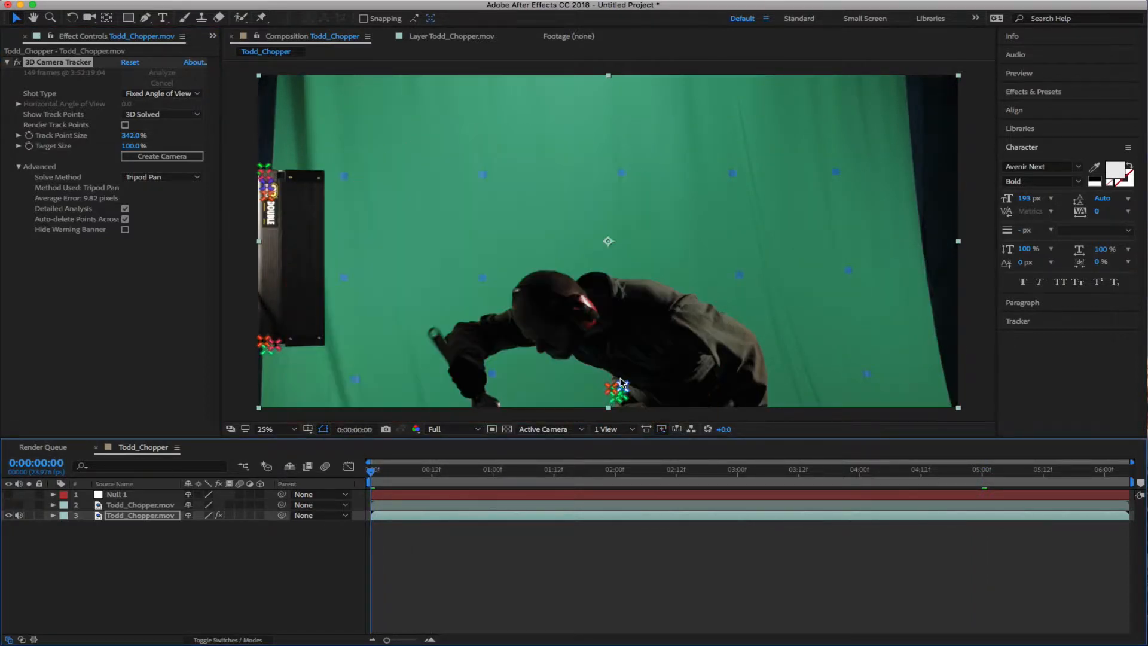
{"action": "mouse_move", "coordinate": [616, 375]}
{"action": "left_mouse_down"}
{"action": "mouse_move", "coordinate": [579, 396]}
{"action": "mouse_move", "coordinate": [615, 416]}
{"action": "mouse_move", "coordinate": [632, 385]}
{"action": "left_mouse_up"}
{"action": "key", "text": "Delete"}
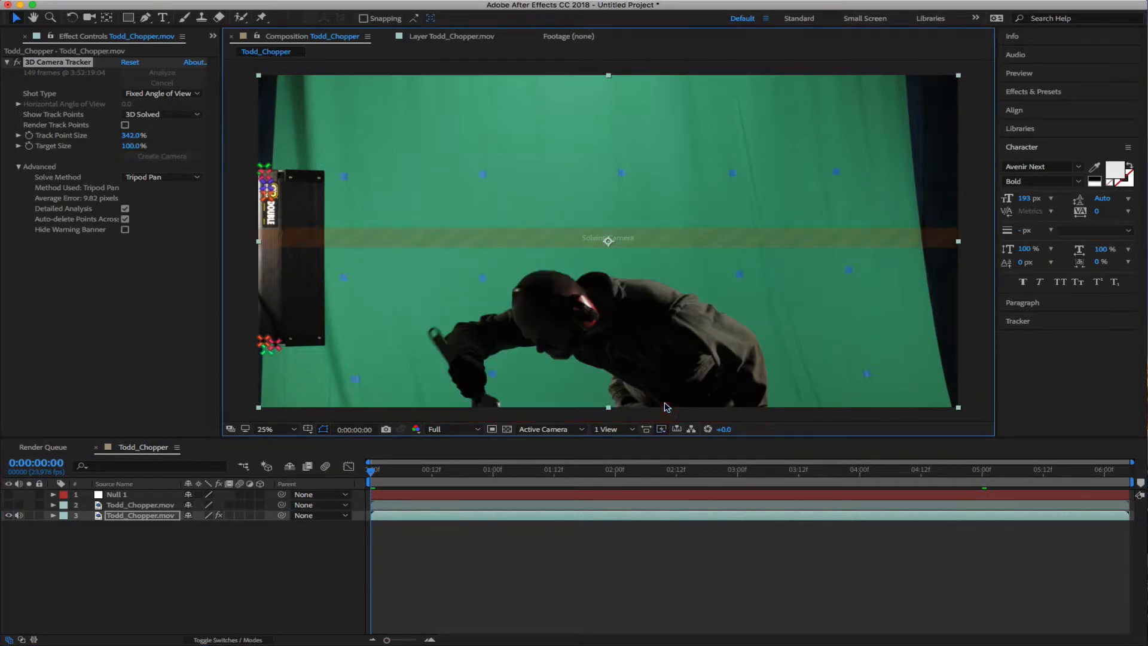
{"action": "left_click_drag", "start_coordinate": [372, 473], "coordinate": [489, 470]}
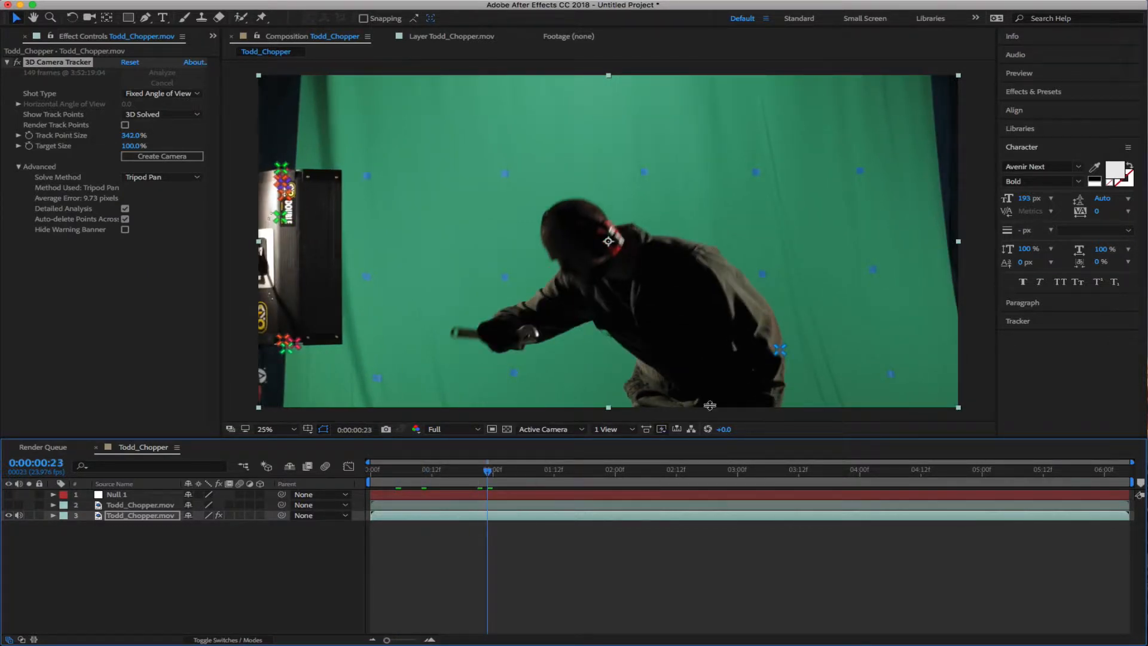
Delete the track points on the actor at 0:00:00:23 and at 0:00:01:08
{"action": "left_click", "coordinate": [774, 375]}
{"action": "left_click_drag", "start_coordinate": [774, 375], "coordinate": [782, 359]}
{"action": "key", "text": "Delete"}
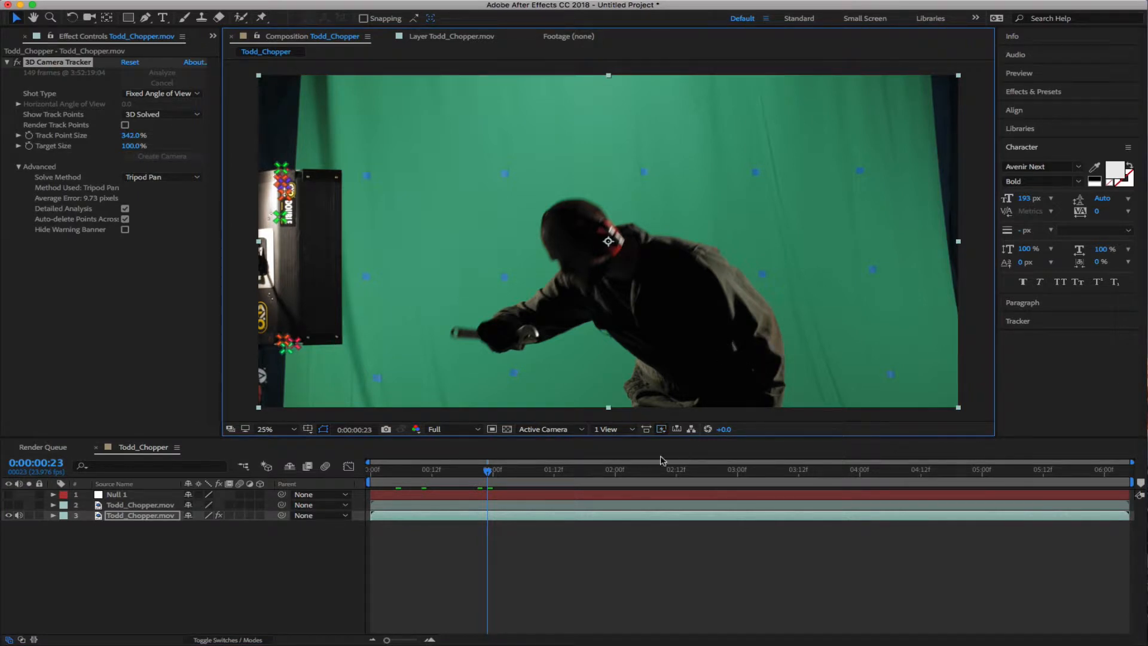
{"action": "left_click_drag", "start_coordinate": [486, 470], "coordinate": [534, 470]}
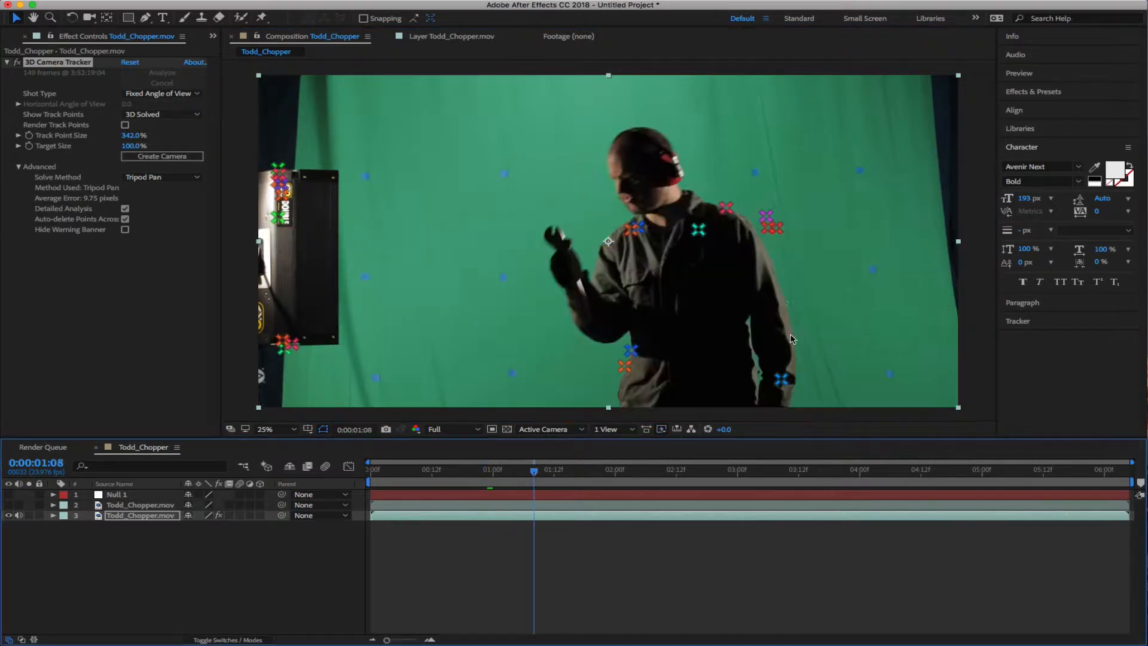
{"action": "mouse_move", "coordinate": [795, 385]}
{"action": "left_mouse_down"}
{"action": "mouse_move", "coordinate": [597, 397]}
{"action": "mouse_move", "coordinate": [789, 358]}
{"action": "left_mouse_up"}
{"action": "key", "text": "Delete"}
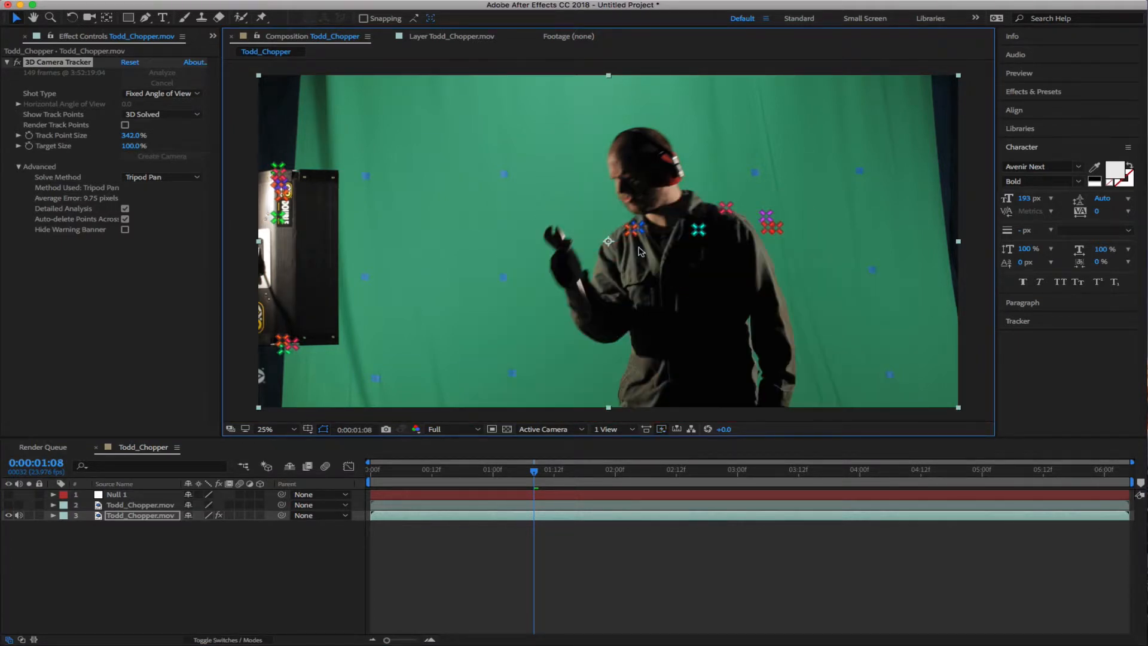
{"action": "mouse_move", "coordinate": [621, 243]}
{"action": "left_mouse_down"}
{"action": "mouse_move", "coordinate": [646, 202]}
{"action": "mouse_move", "coordinate": [703, 185]}
{"action": "mouse_move", "coordinate": [730, 191]}
{"action": "mouse_move", "coordinate": [738, 229]}
{"action": "mouse_move", "coordinate": [676, 266]}
{"action": "left_mouse_up"}
{"action": "key", "text": "Delete"}
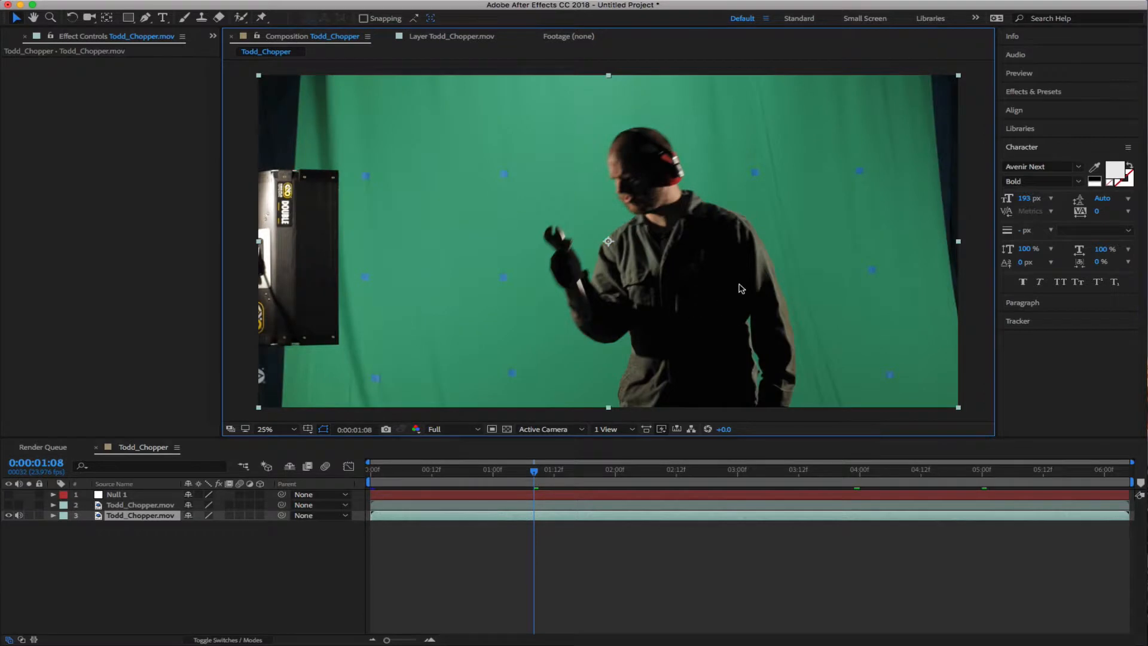
Advance to 0:00:02:08 and delete all track points on the actor's body and in the gap beside his face
{"action": "left_click_drag", "start_coordinate": [535, 472], "coordinate": [635, 474]}
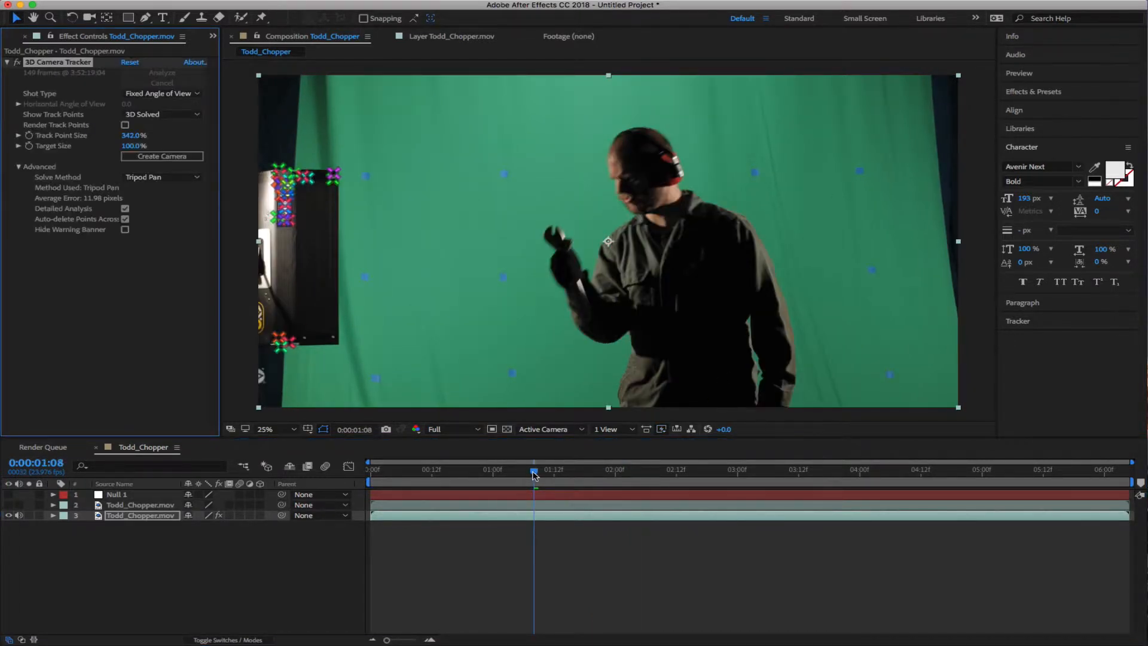
{"action": "left_click_drag", "start_coordinate": [534, 473], "coordinate": [606, 473]}
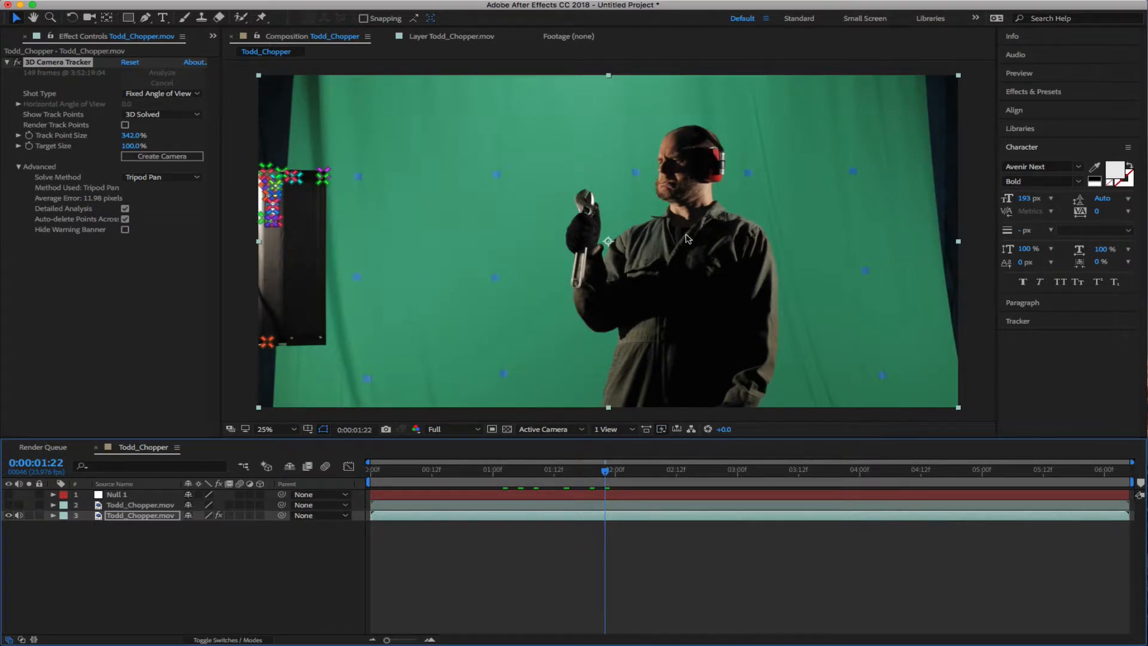
{"action": "left_click_drag", "start_coordinate": [605, 474], "coordinate": [656, 472]}
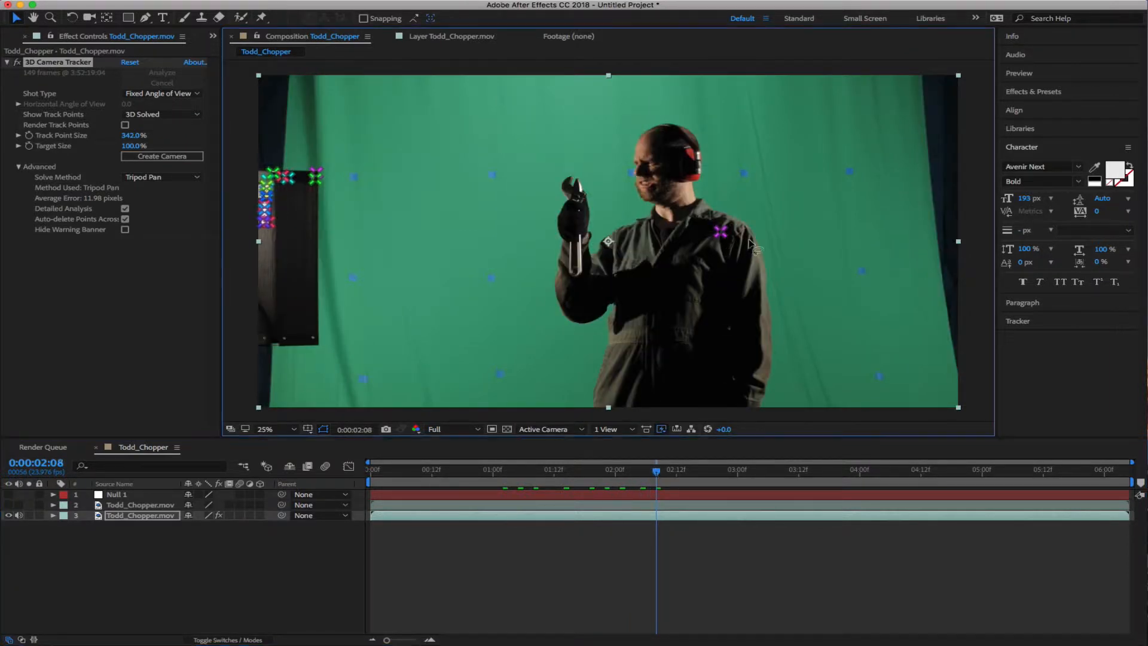
{"action": "left_click", "coordinate": [722, 232]}
{"action": "key", "text": "Delete"}
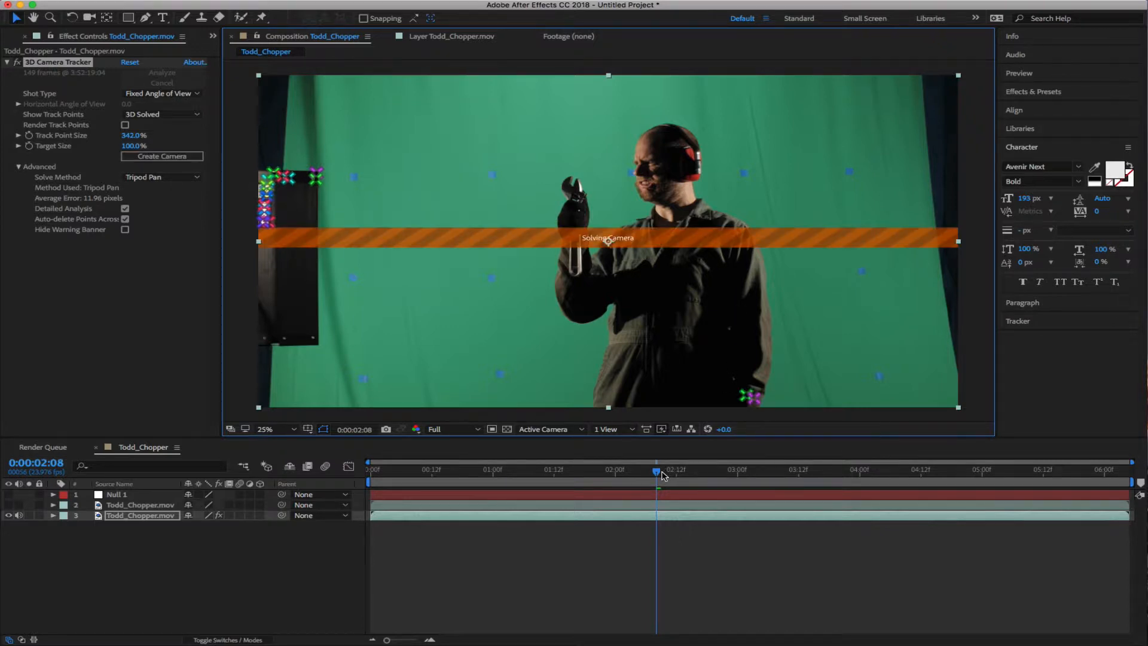
{"action": "left_click_drag", "start_coordinate": [733, 375], "coordinate": [782, 412]}
{"action": "key", "text": "Delete"}
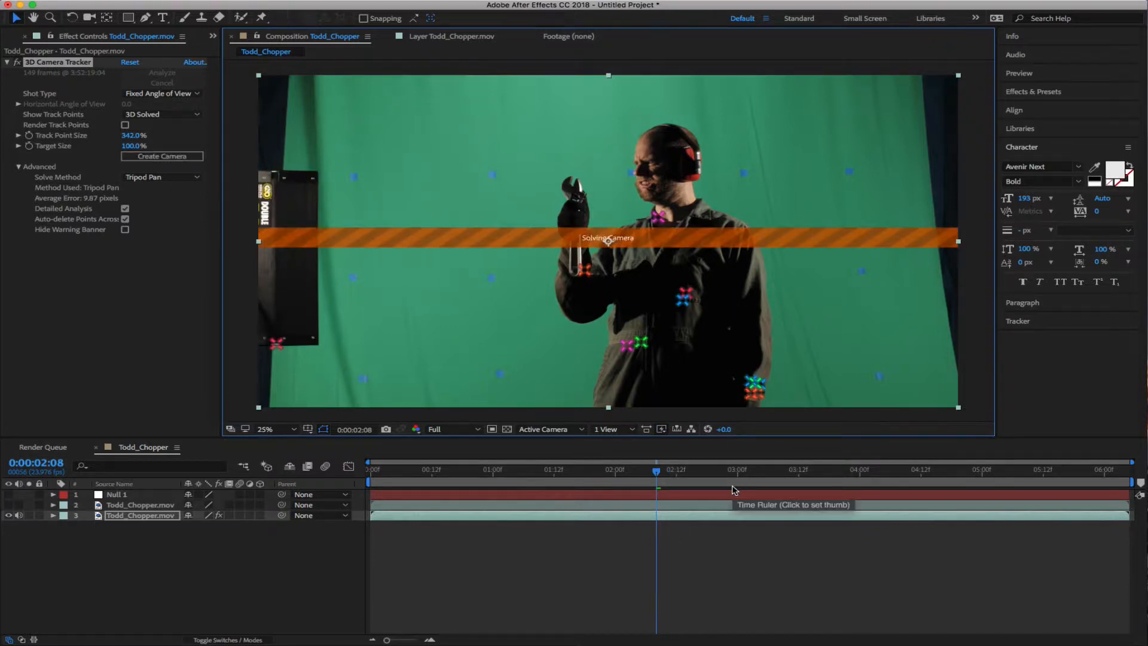
{"action": "mouse_move", "coordinate": [682, 209]}
{"action": "left_mouse_down"}
{"action": "mouse_move", "coordinate": [605, 234]}
{"action": "mouse_move", "coordinate": [579, 264]}
{"action": "mouse_move", "coordinate": [579, 285]}
{"action": "mouse_move", "coordinate": [602, 305]}
{"action": "mouse_move", "coordinate": [603, 349]}
{"action": "mouse_move", "coordinate": [631, 377]}
{"action": "mouse_move", "coordinate": [681, 375]}
{"action": "mouse_move", "coordinate": [715, 401]}
{"action": "mouse_move", "coordinate": [764, 405]}
{"action": "mouse_move", "coordinate": [757, 318]}
{"action": "mouse_move", "coordinate": [728, 233]}
{"action": "mouse_move", "coordinate": [691, 216]}
{"action": "left_mouse_up"}
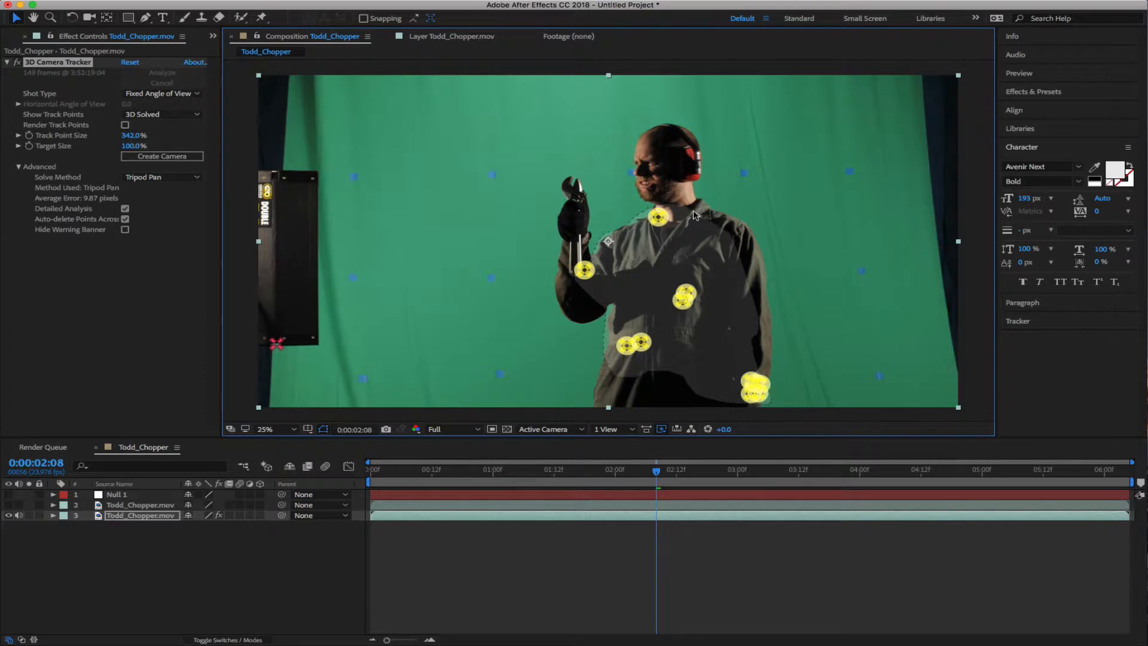
{"action": "key", "text": "Delete"}
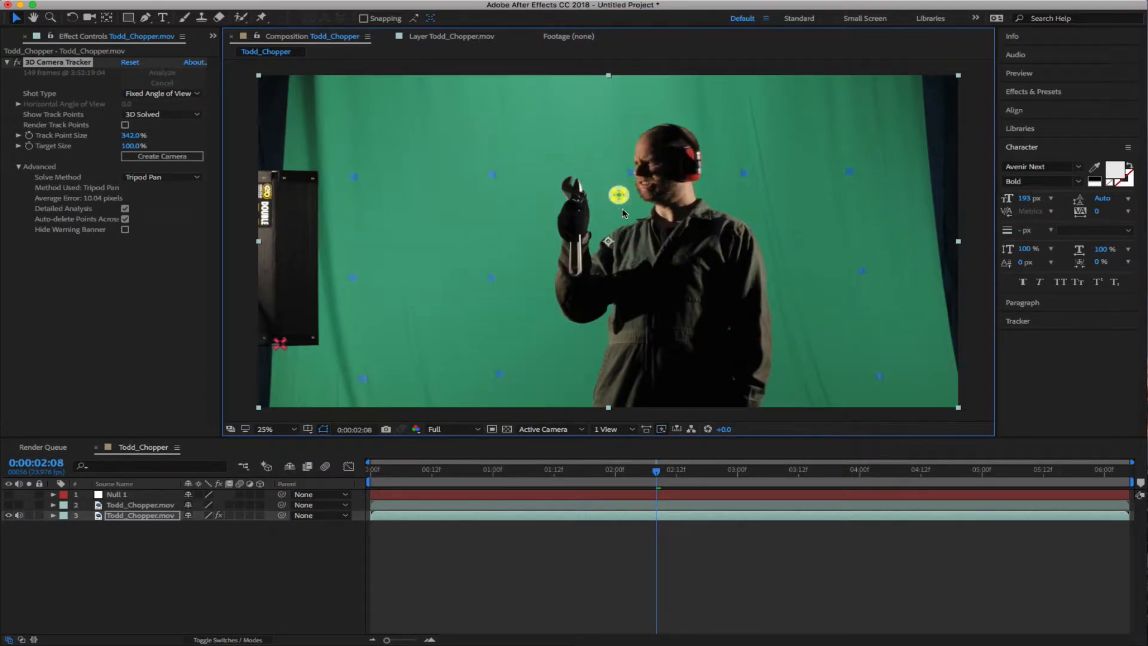
{"action": "key", "text": "Delete"}
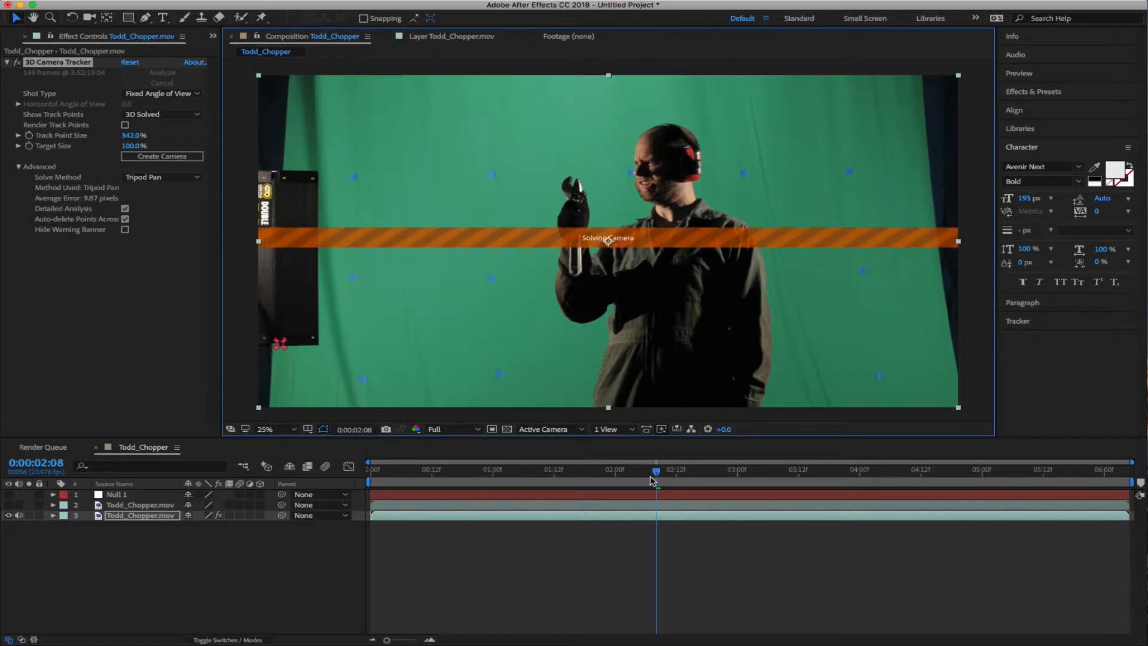
Delete the track points on and around the actor at 0:00:02:13 and at 0:00:02:16
{"action": "left_click_drag", "start_coordinate": [658, 472], "coordinate": [684, 470]}
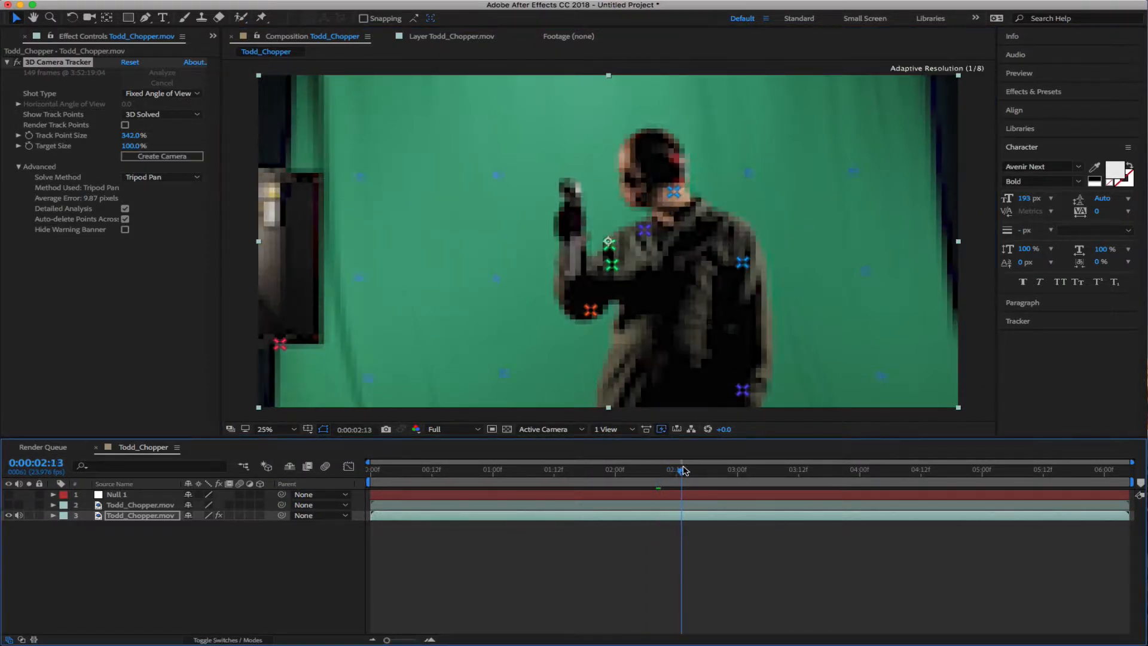
{"action": "mouse_move", "coordinate": [669, 166]}
{"action": "left_mouse_down"}
{"action": "mouse_move", "coordinate": [592, 245]}
{"action": "mouse_move", "coordinate": [574, 311]}
{"action": "mouse_move", "coordinate": [633, 383]}
{"action": "mouse_move", "coordinate": [740, 403]}
{"action": "mouse_move", "coordinate": [756, 395]}
{"action": "mouse_move", "coordinate": [771, 265]}
{"action": "mouse_move", "coordinate": [754, 225]}
{"action": "mouse_move", "coordinate": [693, 198]}
{"action": "left_mouse_up"}
{"action": "key", "text": "Delete"}
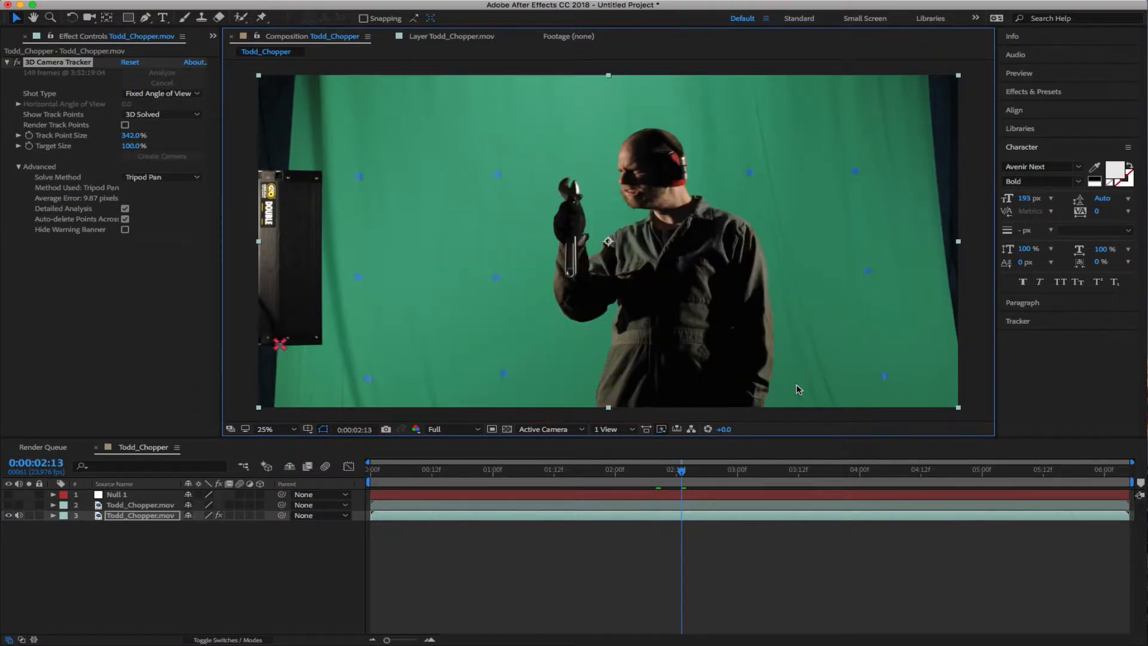
{"action": "left_click_drag", "start_coordinate": [686, 474], "coordinate": [697, 472]}
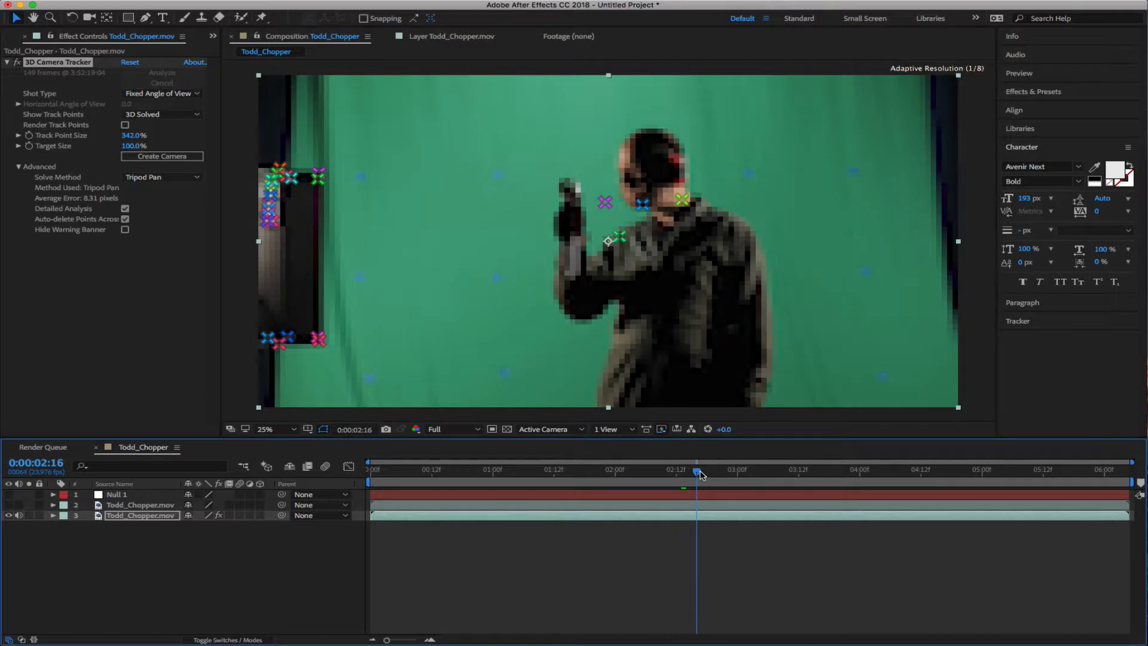
{"action": "mouse_move", "coordinate": [697, 206]}
{"action": "left_mouse_down"}
{"action": "mouse_move", "coordinate": [619, 190]}
{"action": "mouse_move", "coordinate": [635, 266]}
{"action": "mouse_move", "coordinate": [714, 210]}
{"action": "mouse_move", "coordinate": [698, 204]}
{"action": "left_mouse_up"}
{"action": "key", "text": "Delete"}
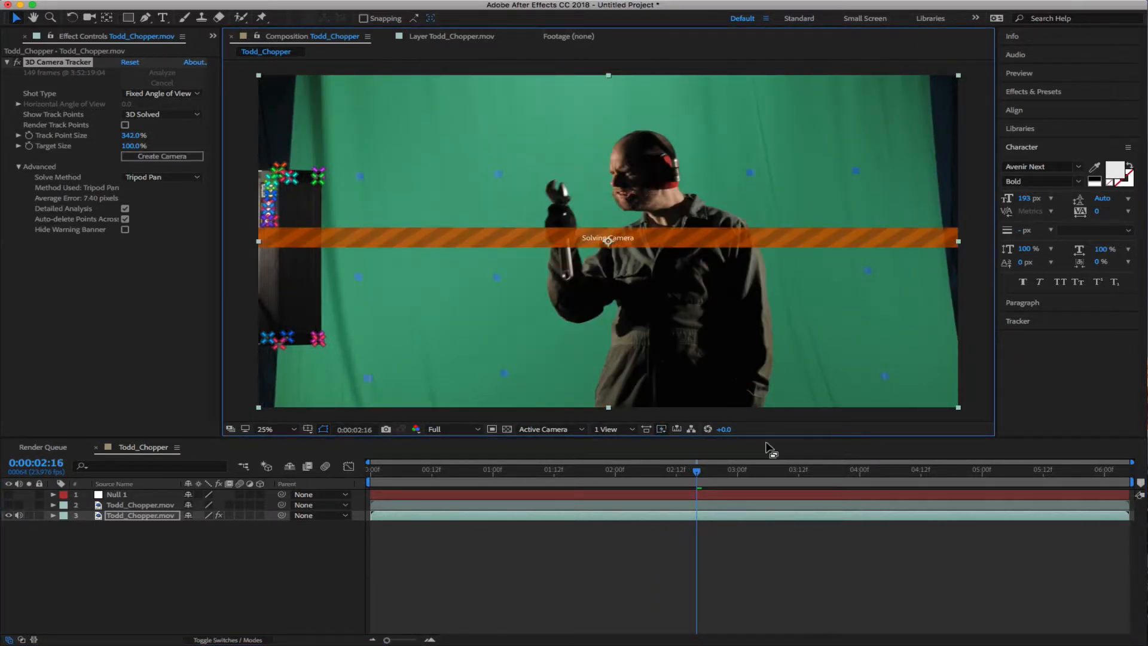
Delete the track points around the actor's head at 0:00:02:23 and those on him at 0:00:03:06
{"action": "left_click_drag", "start_coordinate": [700, 474], "coordinate": [732, 473]}
{"action": "mouse_move", "coordinate": [684, 200]}
{"action": "left_mouse_down"}
{"action": "mouse_move", "coordinate": [568, 162]}
{"action": "mouse_move", "coordinate": [574, 170]}
{"action": "left_mouse_up"}
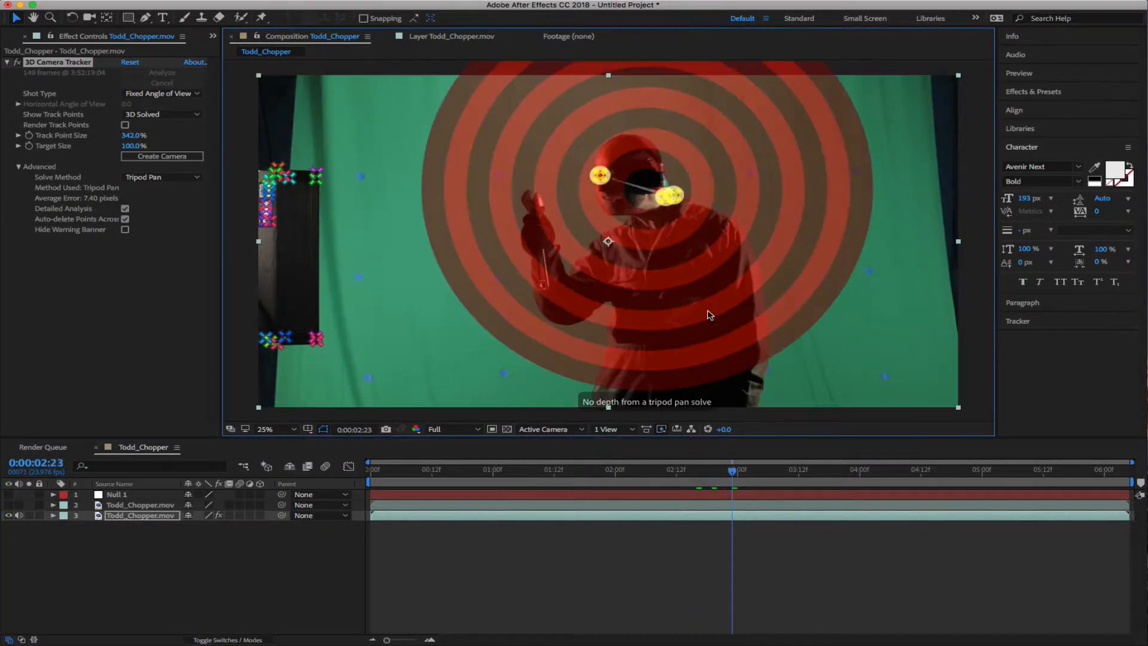
{"action": "key", "text": "Delete"}
{"action": "left_click_drag", "start_coordinate": [756, 475], "coordinate": [768, 473]}
{"action": "mouse_move", "coordinate": [722, 253]}
{"action": "left_mouse_down"}
{"action": "mouse_move", "coordinate": [598, 206]}
{"action": "mouse_move", "coordinate": [678, 429]}
{"action": "mouse_move", "coordinate": [727, 308]}
{"action": "left_mouse_up"}
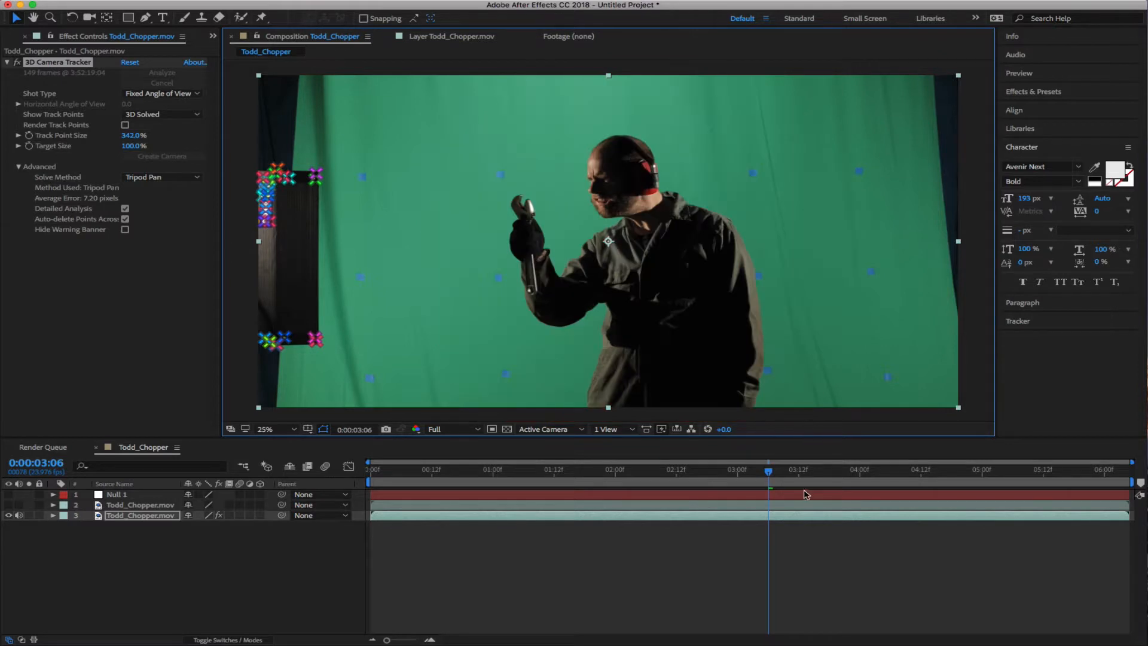
Delete the track points on the actor at 0:00:03:11, 0:00:03:14 and 0:00:03:20
{"action": "left_click_drag", "start_coordinate": [771, 471], "coordinate": [793, 472]}
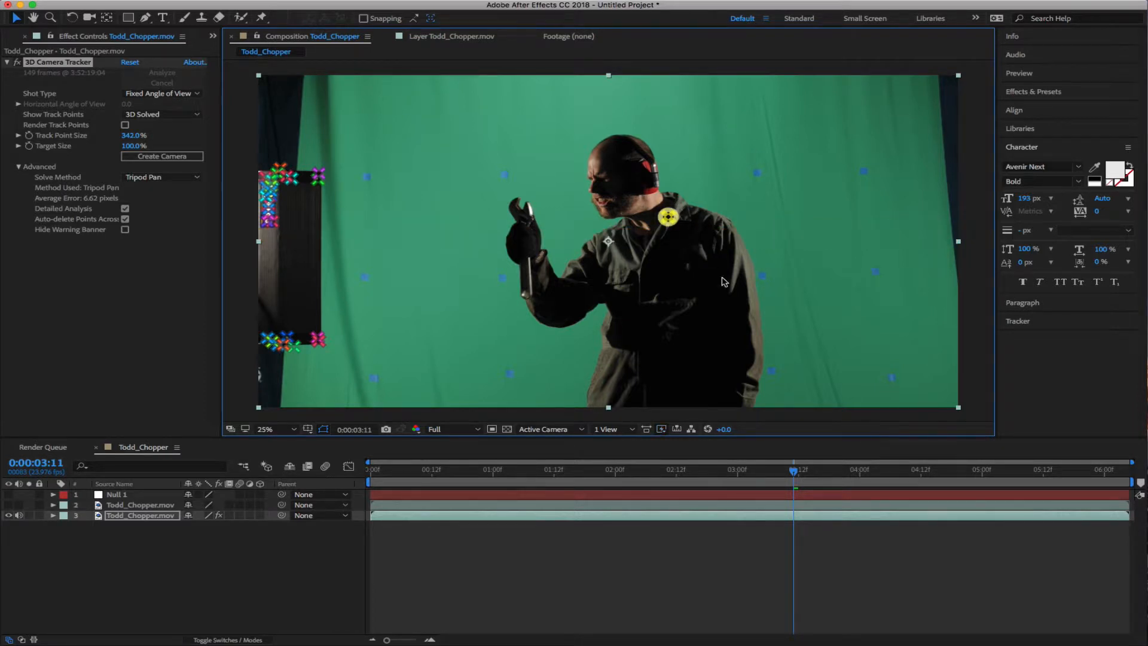
{"action": "left_click", "coordinate": [807, 471]}
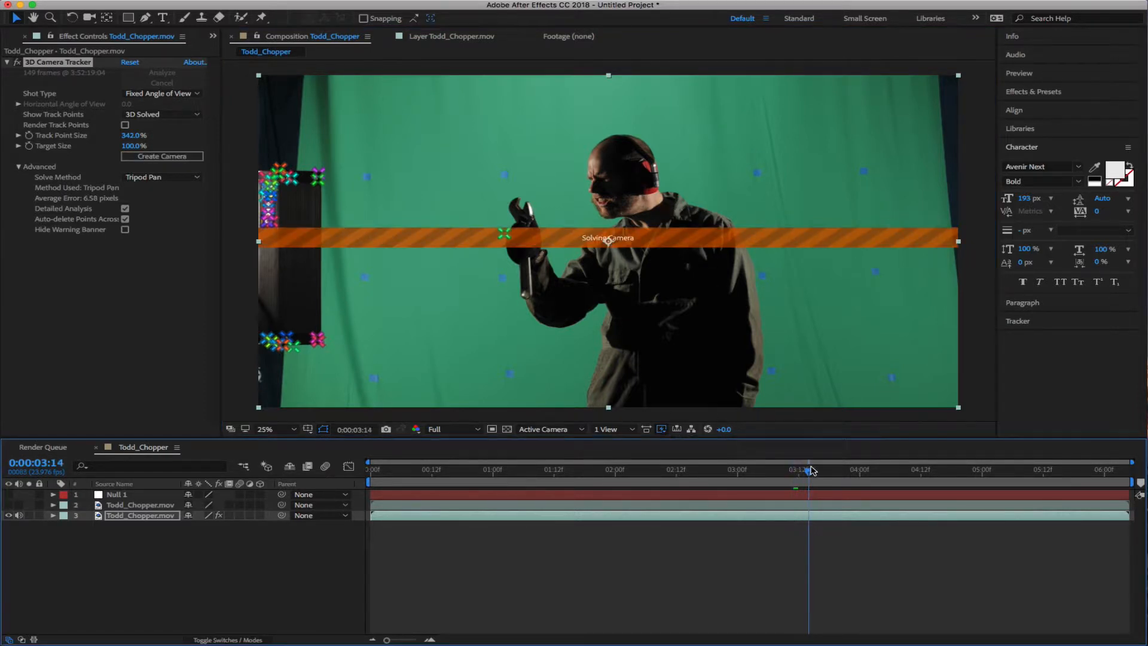
{"action": "mouse_move", "coordinate": [633, 192]}
{"action": "left_mouse_down"}
{"action": "mouse_move", "coordinate": [476, 237]}
{"action": "mouse_move", "coordinate": [698, 230]}
{"action": "mouse_move", "coordinate": [690, 212]}
{"action": "left_mouse_up"}
{"action": "key", "text": "Delete"}
{"action": "left_click_drag", "start_coordinate": [810, 471], "coordinate": [839, 472]}
{"action": "mouse_move", "coordinate": [651, 113]}
{"action": "left_mouse_down"}
{"action": "mouse_move", "coordinate": [553, 208]}
{"action": "mouse_move", "coordinate": [503, 281]}
{"action": "mouse_move", "coordinate": [578, 359]}
{"action": "mouse_move", "coordinate": [735, 311]}
{"action": "mouse_move", "coordinate": [726, 181]}
{"action": "mouse_move", "coordinate": [657, 119]}
{"action": "left_mouse_up"}
{"action": "key", "text": "Delete"}
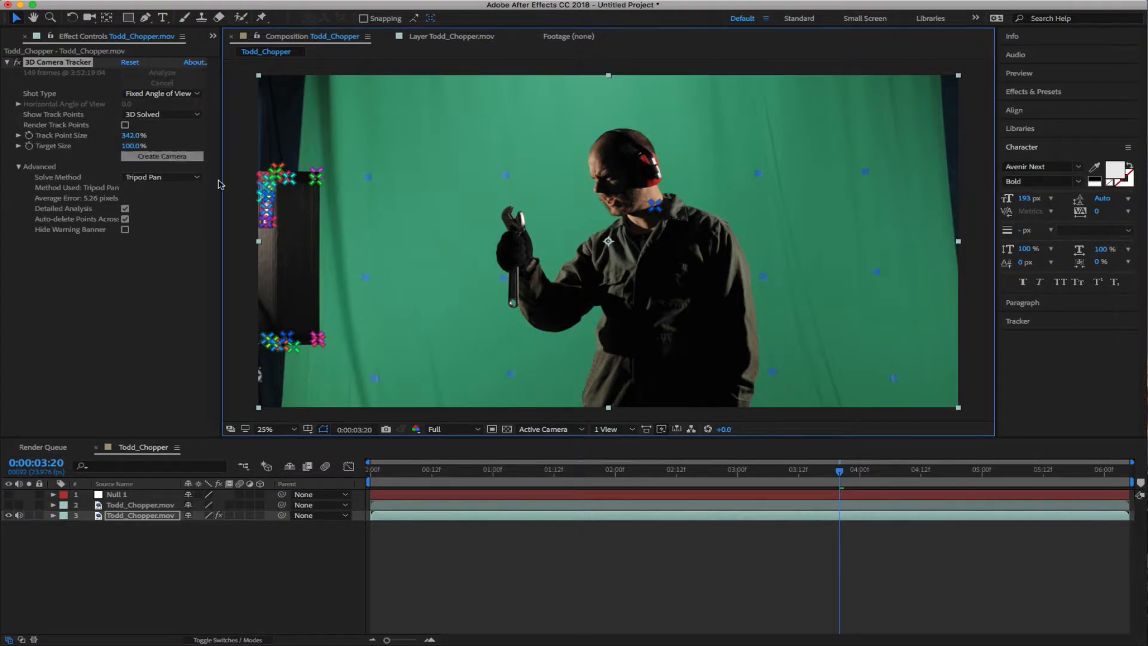
Delete the track points on the actor at 0:00:04:01 and at 0:00:04:08
{"action": "left_click_drag", "start_coordinate": [840, 475], "coordinate": [864, 473]}
{"action": "mouse_move", "coordinate": [684, 215]}
{"action": "left_mouse_down"}
{"action": "mouse_move", "coordinate": [627, 186]}
{"action": "mouse_move", "coordinate": [591, 233]}
{"action": "mouse_move", "coordinate": [536, 265]}
{"action": "mouse_move", "coordinate": [523, 314]}
{"action": "mouse_move", "coordinate": [615, 377]}
{"action": "mouse_move", "coordinate": [701, 356]}
{"action": "mouse_move", "coordinate": [711, 281]}
{"action": "left_mouse_up"}
{"action": "key", "text": "Delete"}
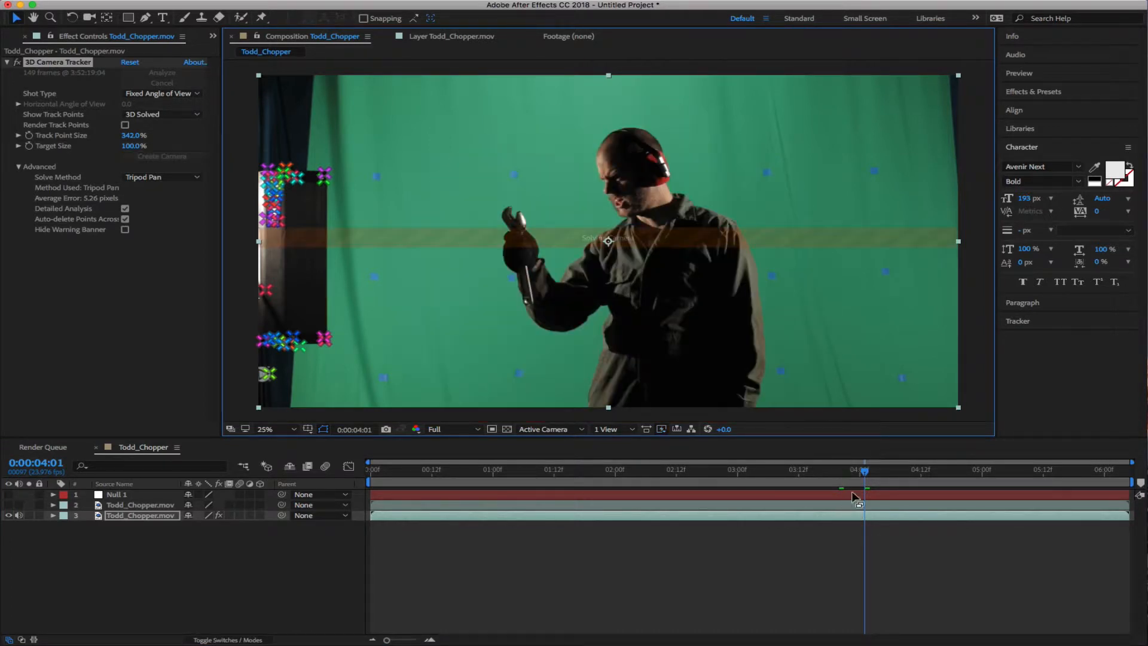
{"action": "left_click_drag", "start_coordinate": [868, 474], "coordinate": [900, 473]}
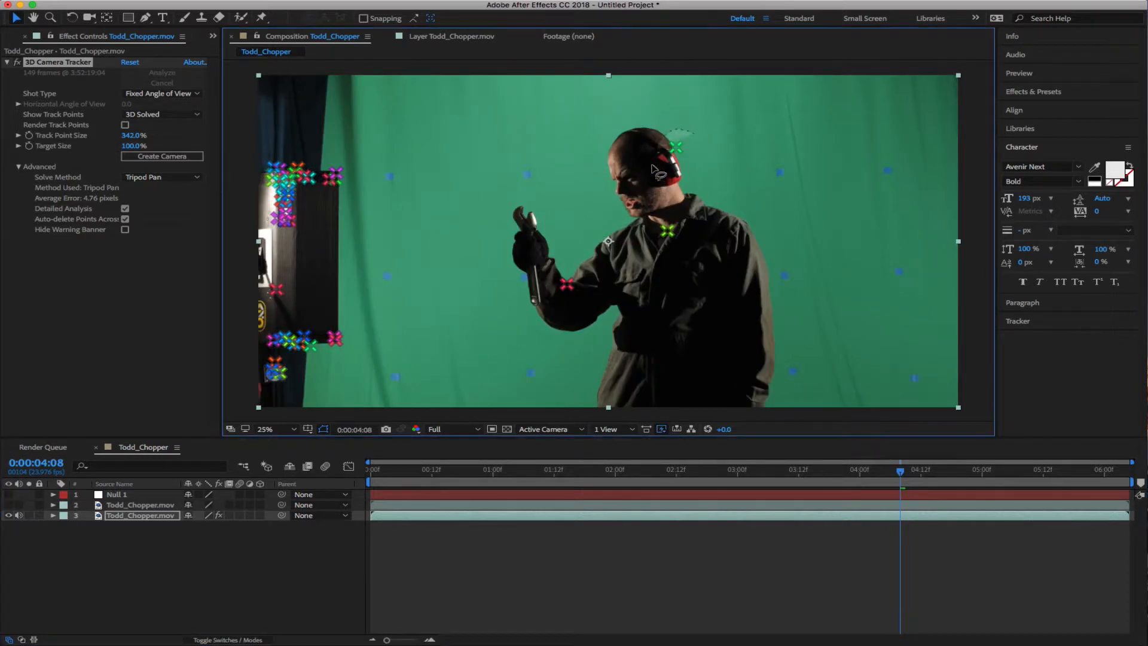
{"action": "mouse_move", "coordinate": [687, 130]}
{"action": "left_mouse_down"}
{"action": "mouse_move", "coordinate": [564, 257]}
{"action": "mouse_move", "coordinate": [682, 317]}
{"action": "left_mouse_up"}
{"action": "key", "text": "Delete"}
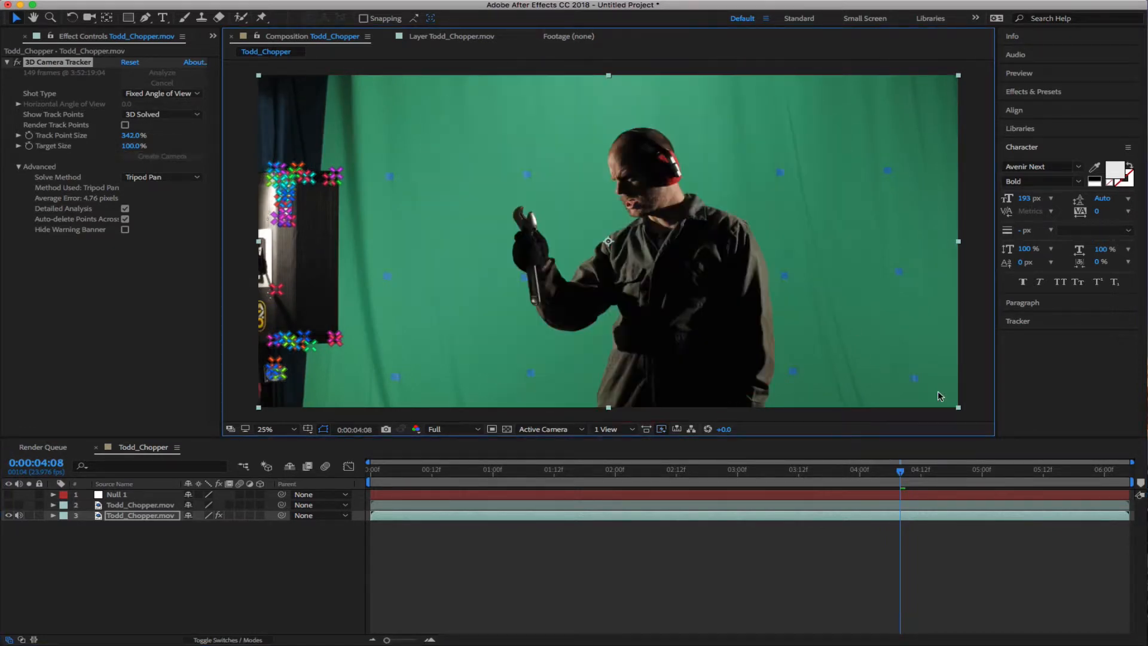
Delete the track points on the actor at 0:00:04:16 and at 0:00:04:19
{"action": "left_click_drag", "start_coordinate": [913, 473], "coordinate": [940, 474]}
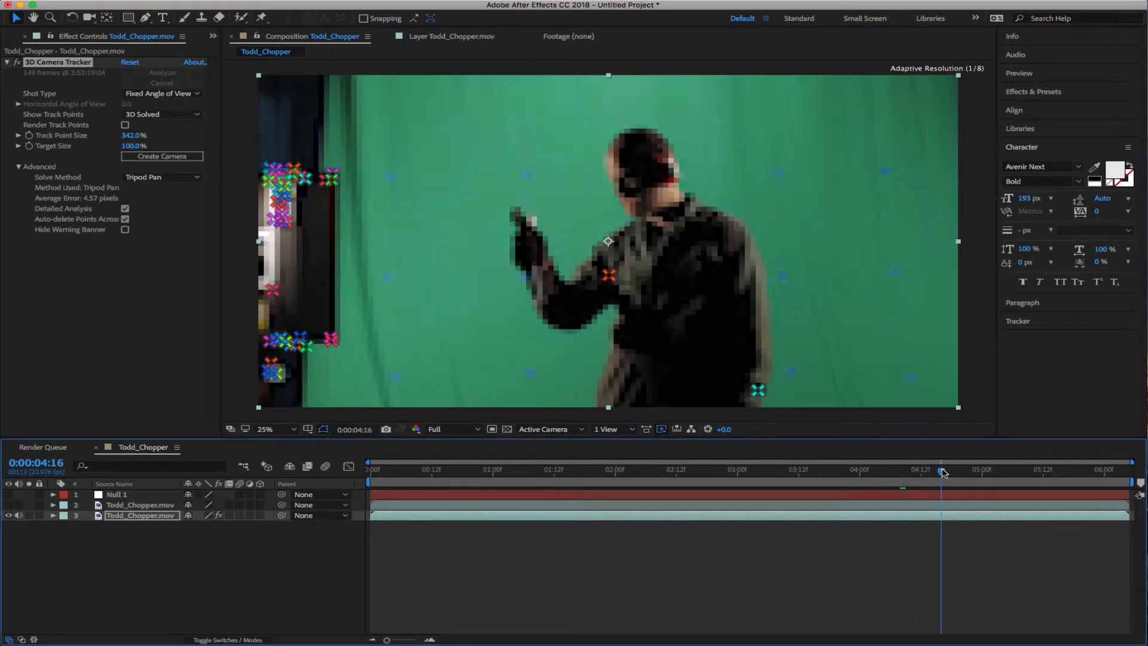
{"action": "left_click", "coordinate": [608, 274]}
{"action": "key", "text": "Delete"}
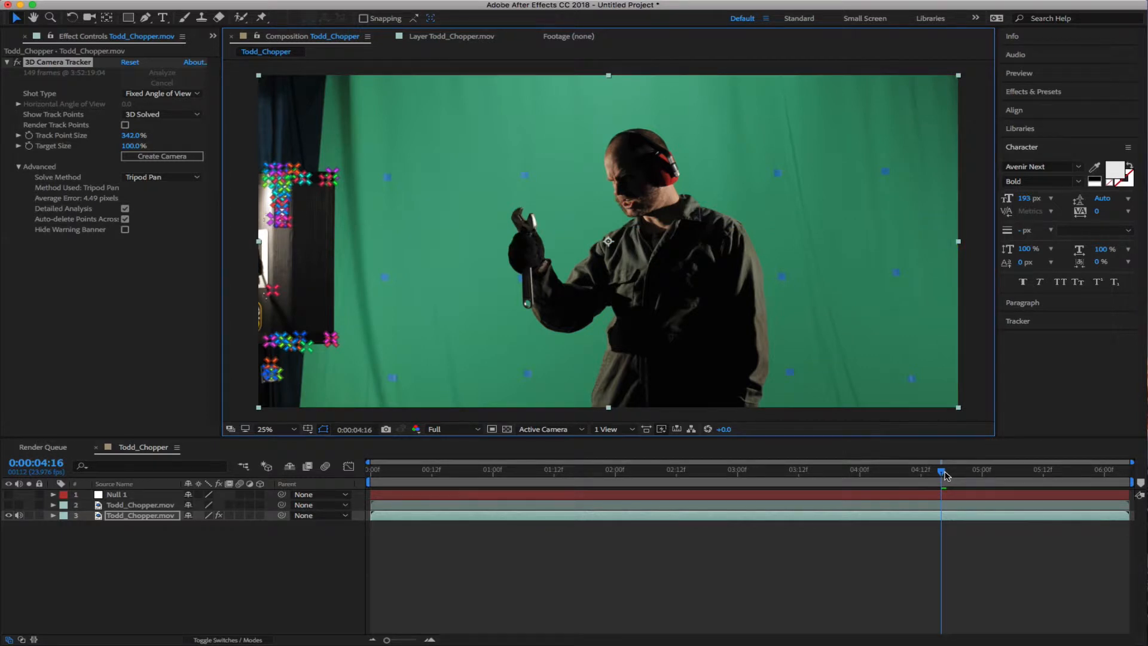
{"action": "left_click_drag", "start_coordinate": [944, 476], "coordinate": [955, 474]}
{"action": "mouse_move", "coordinate": [694, 217]}
{"action": "left_mouse_down"}
{"action": "mouse_move", "coordinate": [572, 151]}
{"action": "mouse_move", "coordinate": [583, 215]}
{"action": "mouse_move", "coordinate": [573, 273]}
{"action": "mouse_move", "coordinate": [602, 358]}
{"action": "mouse_move", "coordinate": [702, 227]}
{"action": "left_mouse_up"}
{"action": "key", "text": "Delete"}
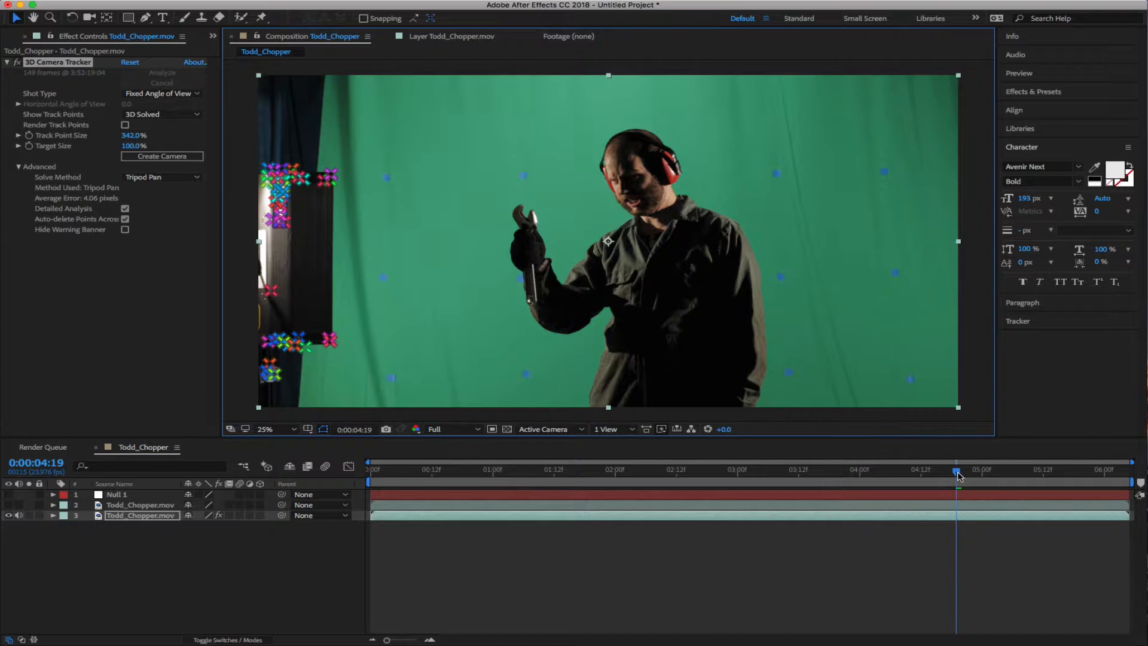
Advance to 0:00:04:22 and delete the track points on the actor's face and arm
{"action": "left_click_drag", "start_coordinate": [957, 474], "coordinate": [971, 472]}
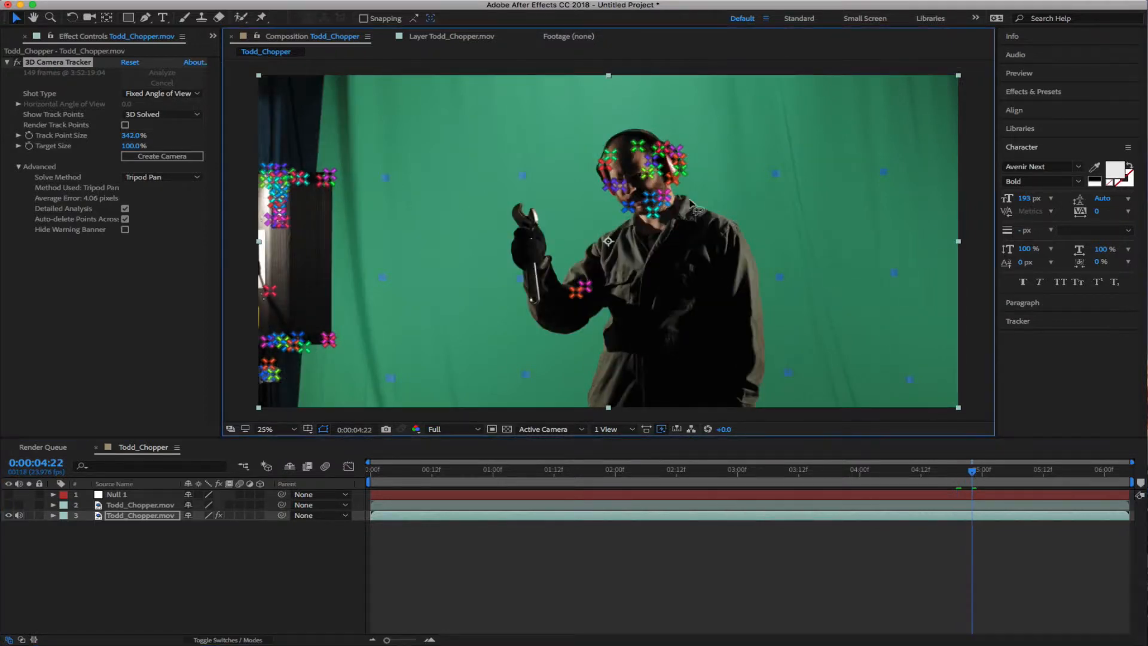
{"action": "mouse_move", "coordinate": [689, 204]}
{"action": "left_mouse_down"}
{"action": "mouse_move", "coordinate": [657, 143]}
{"action": "mouse_move", "coordinate": [568, 191]}
{"action": "mouse_move", "coordinate": [598, 335]}
{"action": "mouse_move", "coordinate": [676, 121]}
{"action": "mouse_move", "coordinate": [687, 198]}
{"action": "left_mouse_up"}
{"action": "key", "text": "Delete"}
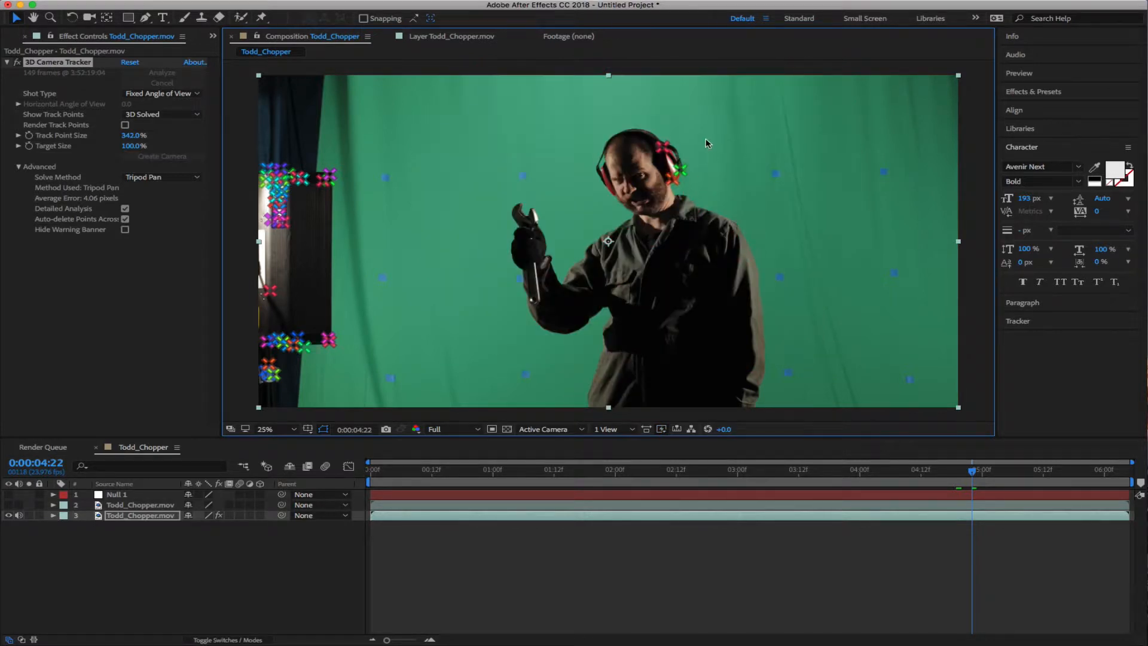
{"action": "mouse_move", "coordinate": [649, 130]}
{"action": "left_mouse_down"}
{"action": "mouse_move", "coordinate": [735, 200]}
{"action": "mouse_move", "coordinate": [661, 194]}
{"action": "left_mouse_up"}
{"action": "key", "text": "Delete"}
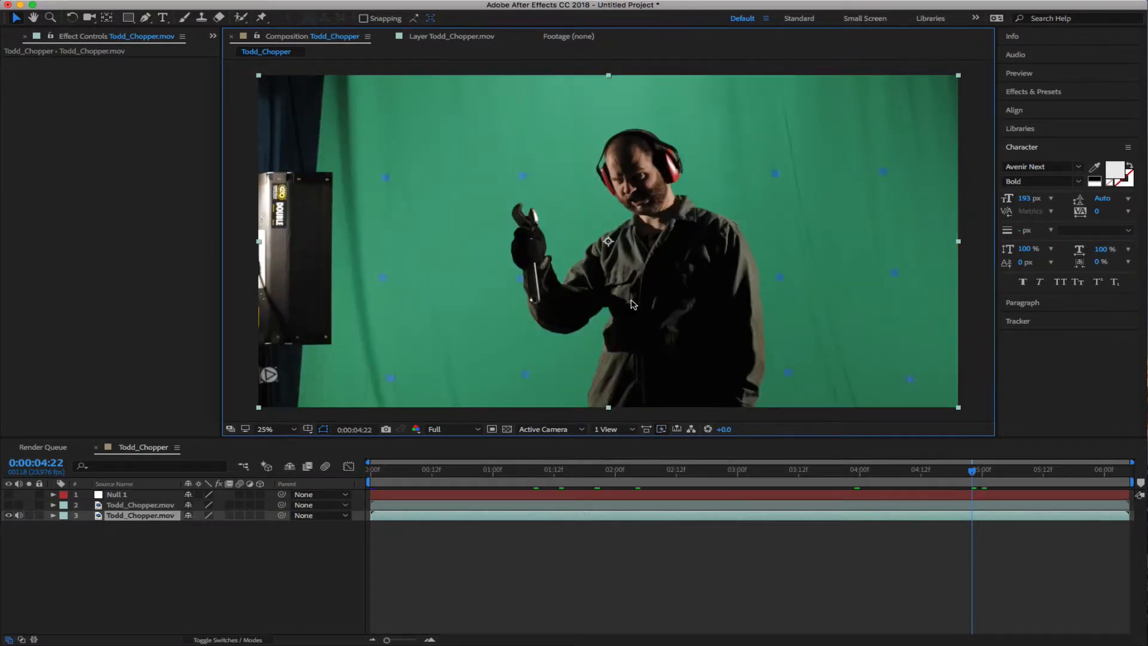
{"action": "key", "text": "ctrl+z"}
Delete the leftover headphone track points at 0:00:04:22 and all points on the actor and wrench at 0:00:05:01
{"action": "mouse_move", "coordinate": [675, 137]}
{"action": "left_mouse_down"}
{"action": "mouse_move", "coordinate": [648, 191]}
{"action": "mouse_move", "coordinate": [705, 191]}
{"action": "mouse_move", "coordinate": [731, 221]}
{"action": "left_mouse_up"}
{"action": "key", "text": "Delete"}
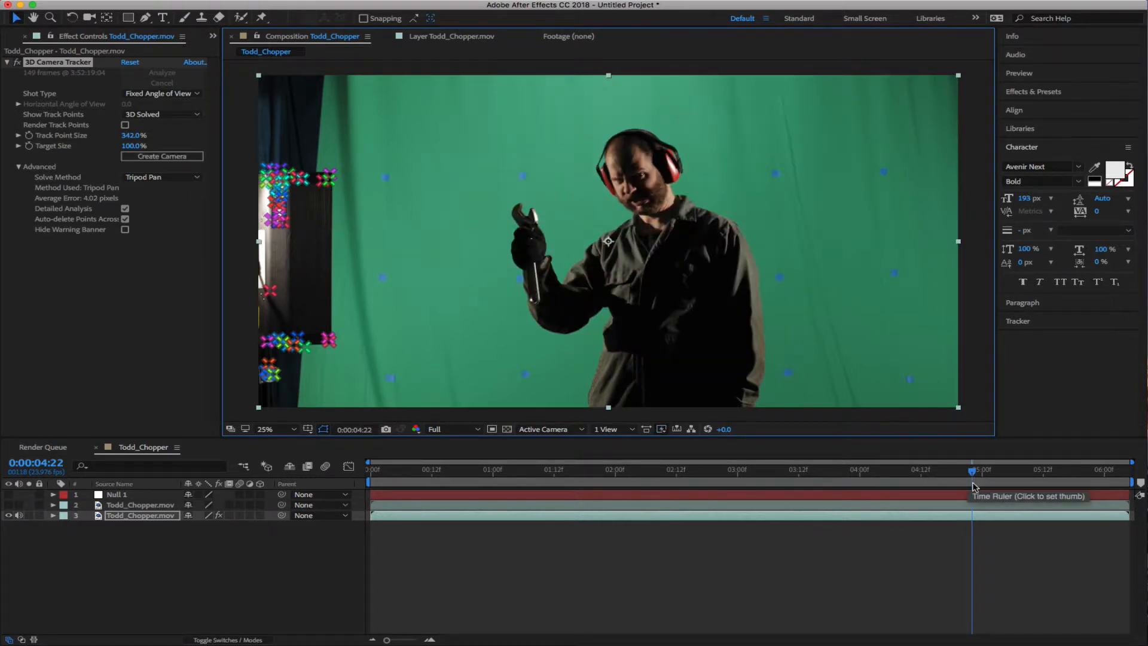
{"action": "left_click_drag", "start_coordinate": [974, 478], "coordinate": [987, 475]}
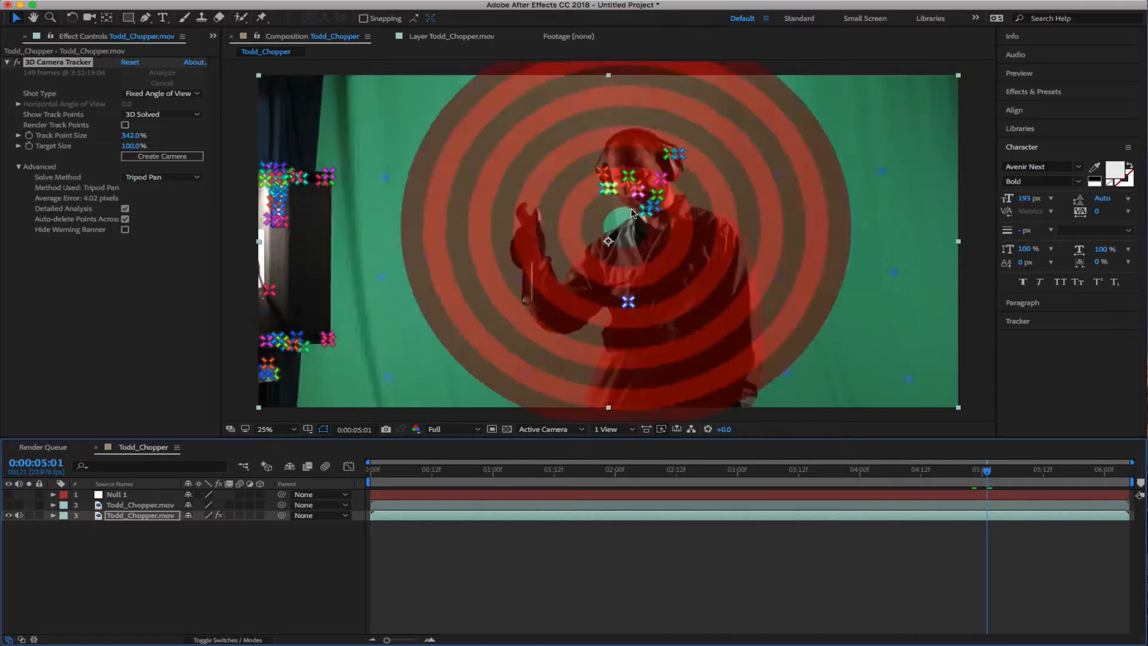
{"action": "mouse_move", "coordinate": [678, 134]}
{"action": "left_mouse_down"}
{"action": "mouse_move", "coordinate": [587, 165]}
{"action": "mouse_move", "coordinate": [579, 300]}
{"action": "mouse_move", "coordinate": [623, 335]}
{"action": "mouse_move", "coordinate": [711, 292]}
{"action": "left_mouse_up"}
{"action": "key", "text": "Delete"}
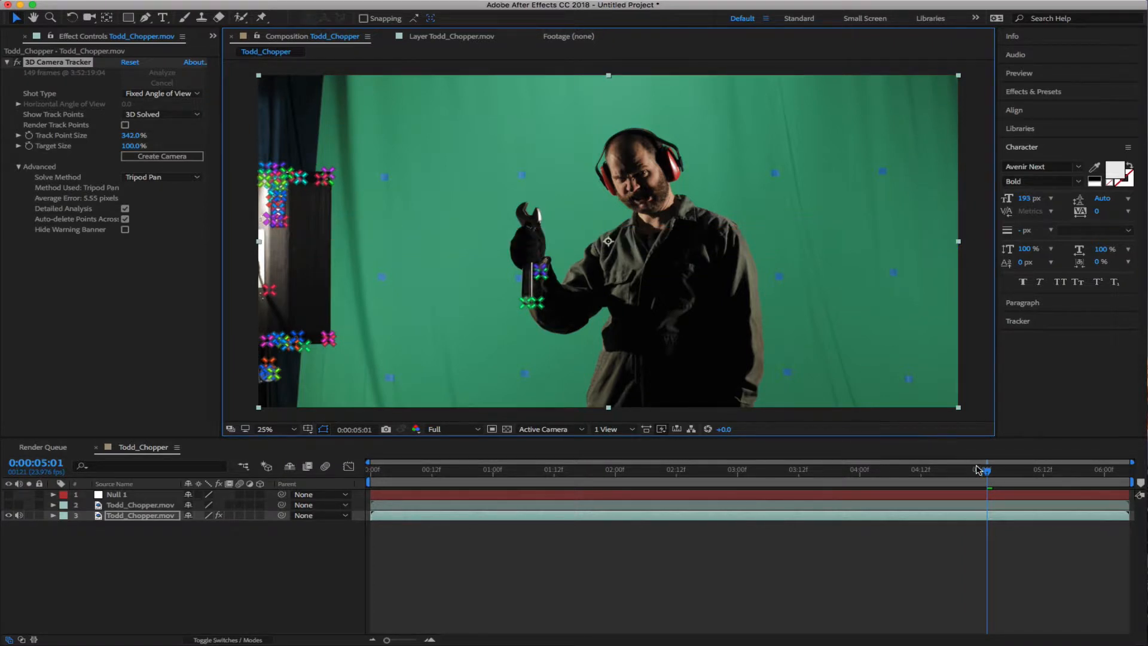
{"action": "left_click_drag", "start_coordinate": [558, 256], "coordinate": [559, 257]}
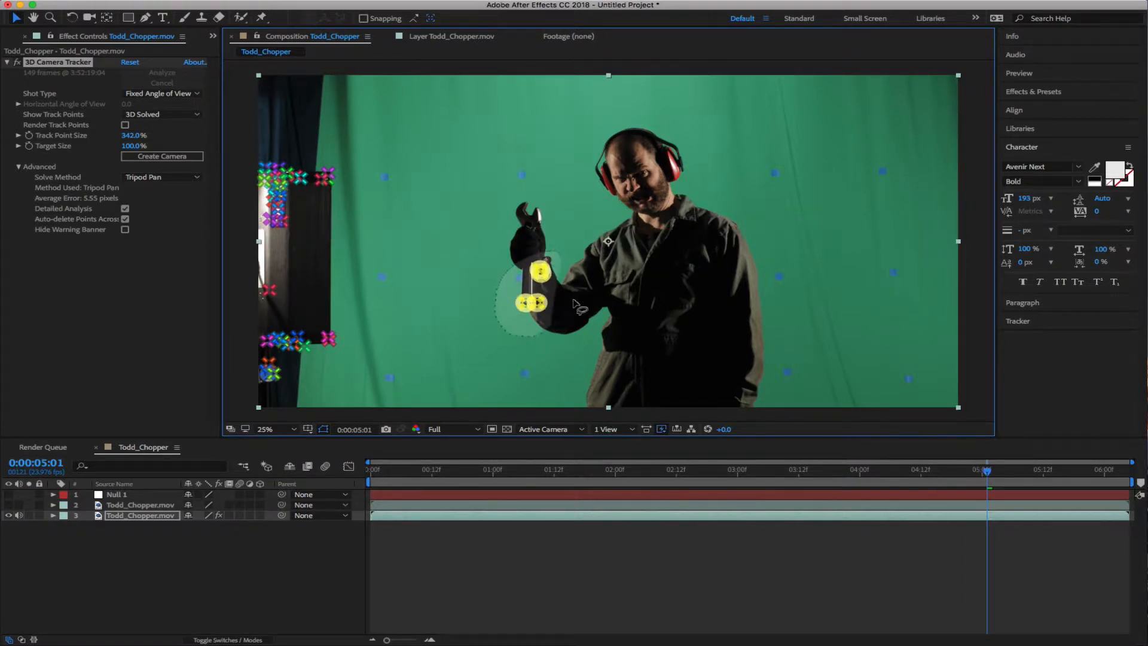
{"action": "key", "text": "Delete"}
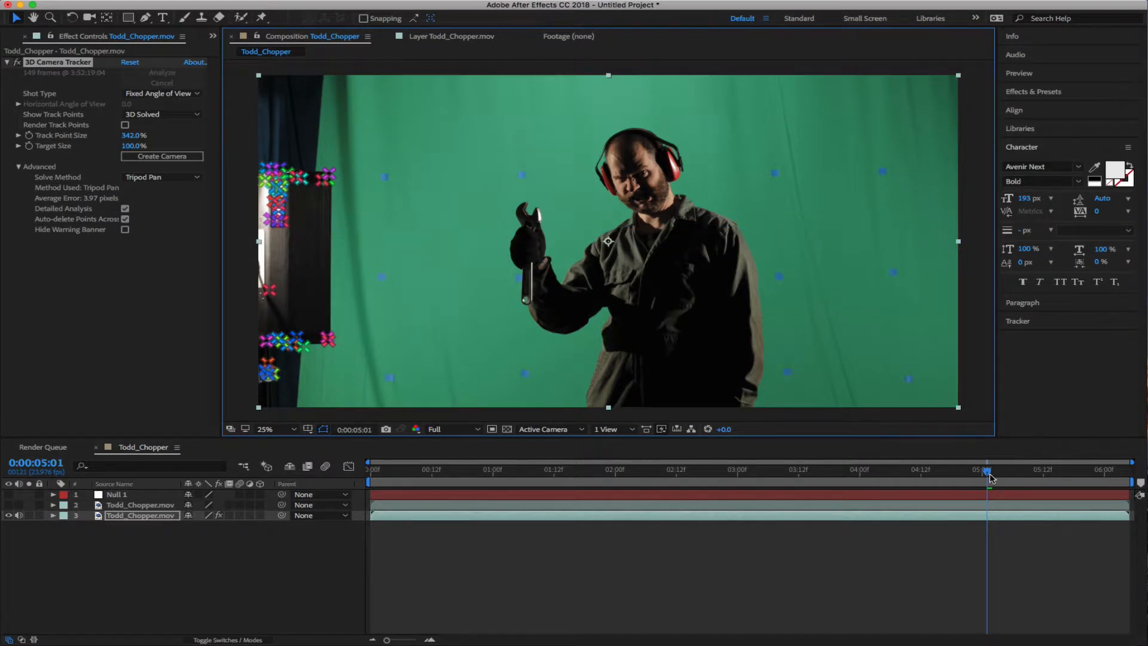
Delete the track points on the actor at 0:00:05:09 and at 0:00:05:19
{"action": "left_click_drag", "start_coordinate": [988, 472], "coordinate": [1028, 472]}
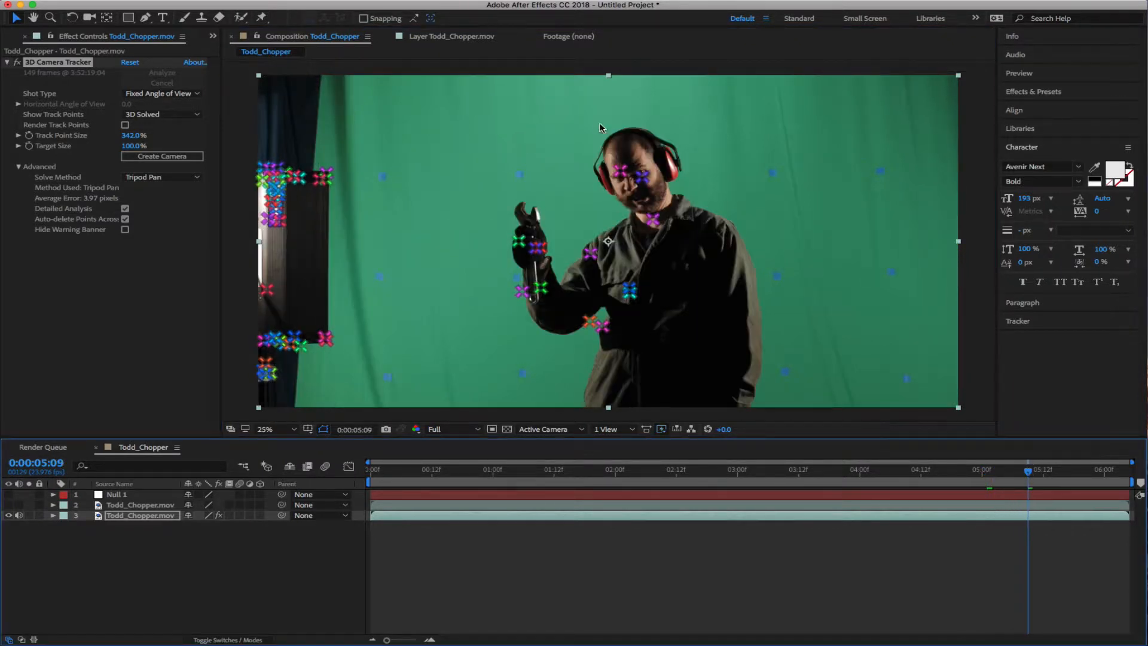
{"action": "mouse_move", "coordinate": [669, 152]}
{"action": "left_mouse_down"}
{"action": "mouse_move", "coordinate": [633, 142]}
{"action": "mouse_move", "coordinate": [580, 345]}
{"action": "mouse_move", "coordinate": [678, 221]}
{"action": "mouse_move", "coordinate": [682, 188]}
{"action": "left_mouse_up"}
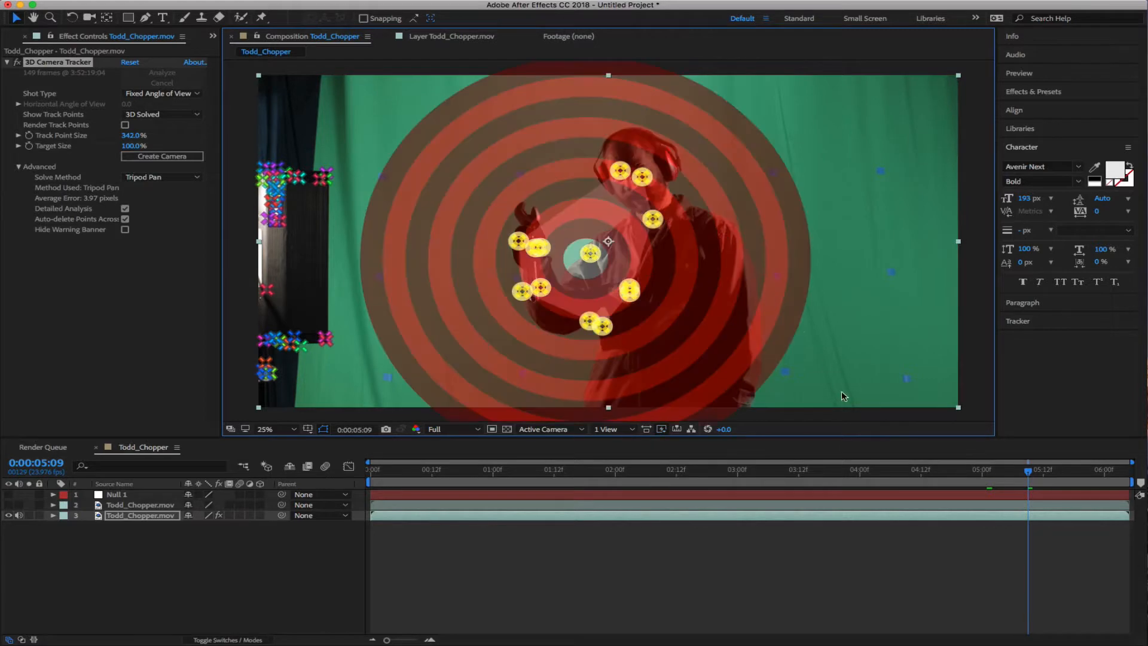
{"action": "key", "text": "Delete"}
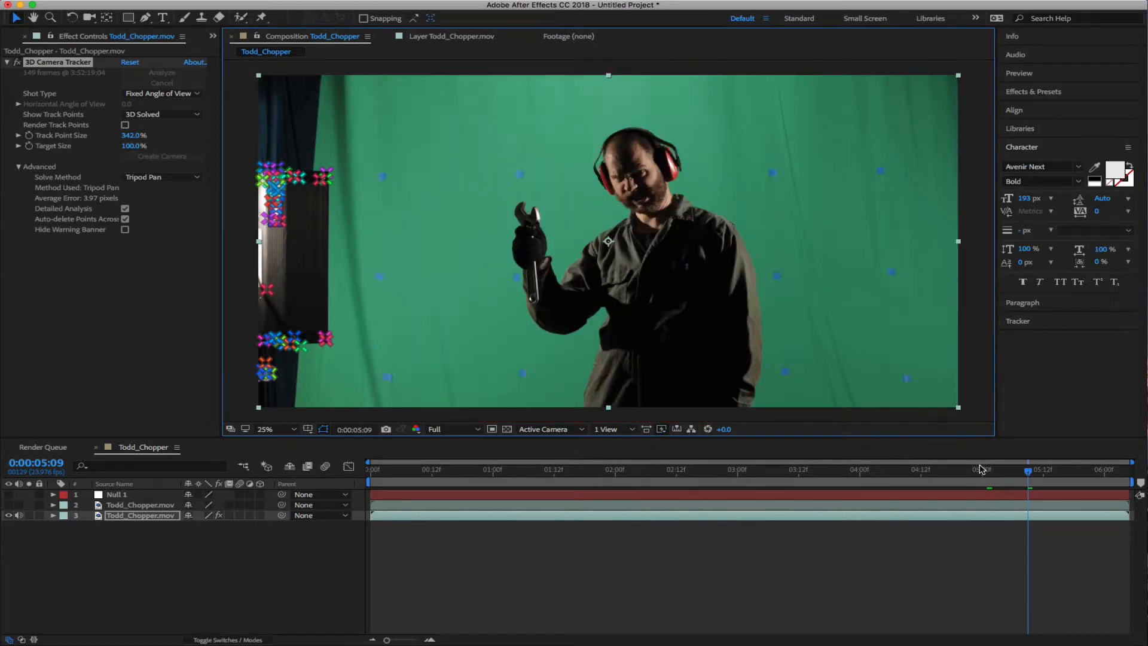
{"action": "left_click_drag", "start_coordinate": [1026, 475], "coordinate": [1075, 474]}
{"action": "mouse_move", "coordinate": [622, 216]}
{"action": "left_mouse_down"}
{"action": "mouse_move", "coordinate": [561, 372]}
{"action": "mouse_move", "coordinate": [779, 418]}
{"action": "left_mouse_up"}
{"action": "key", "text": "Delete"}
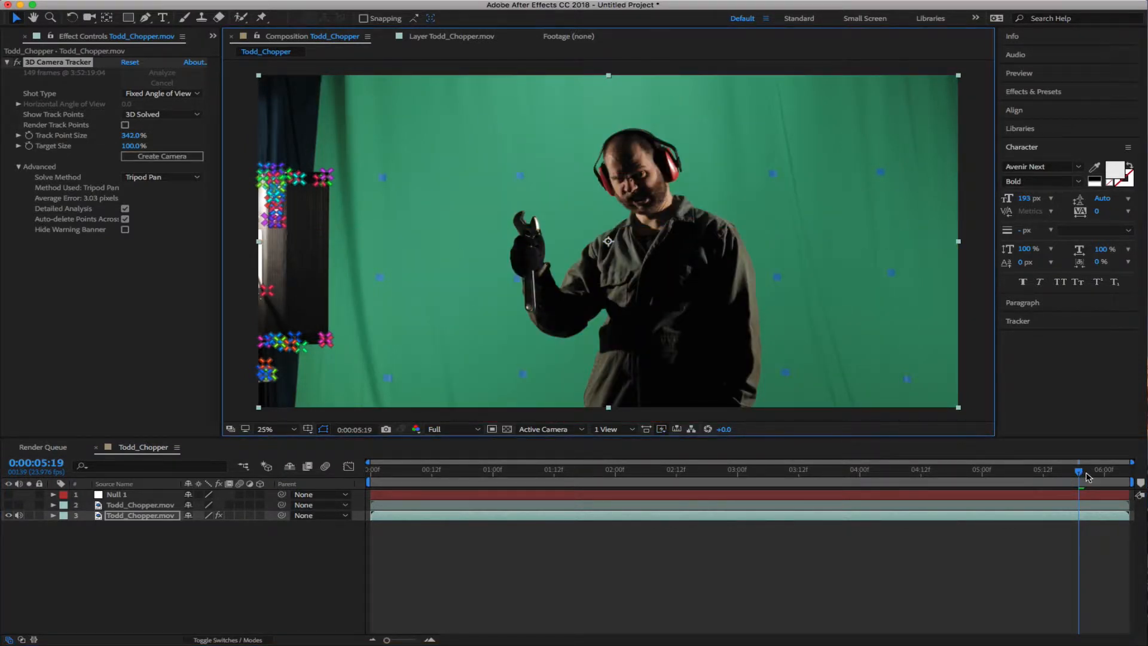
Delete the track points on the actor at 0:00:06:01 and check the clip's last frames for leftovers
{"action": "left_click_drag", "start_coordinate": [1087, 475], "coordinate": [1110, 470]}
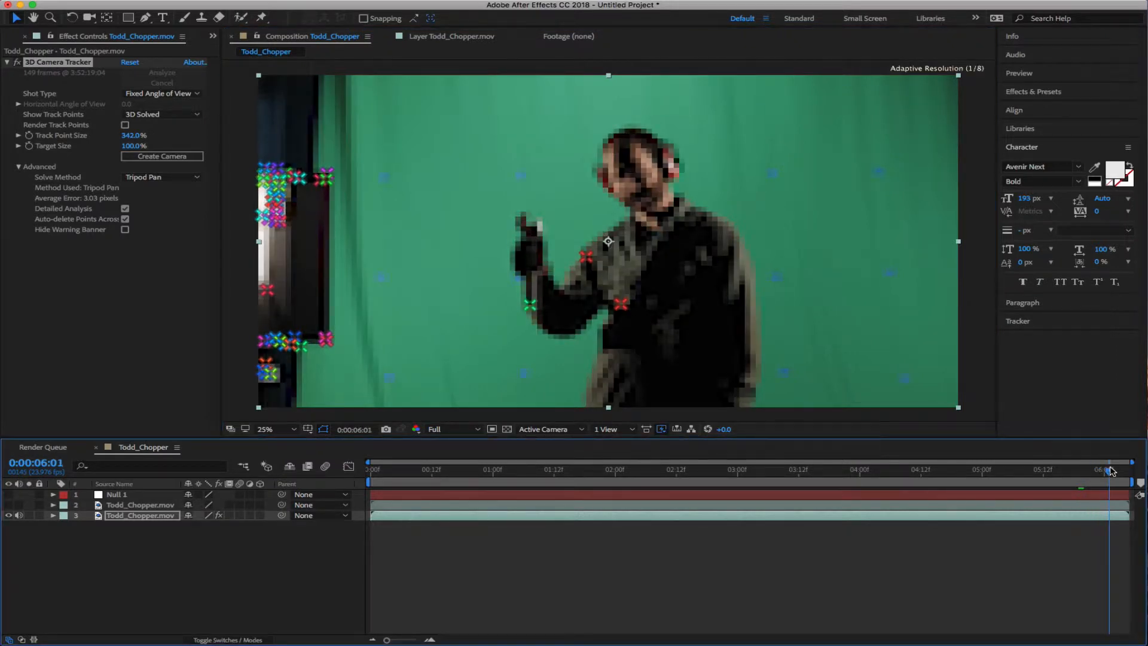
{"action": "left_click", "coordinate": [577, 288]}
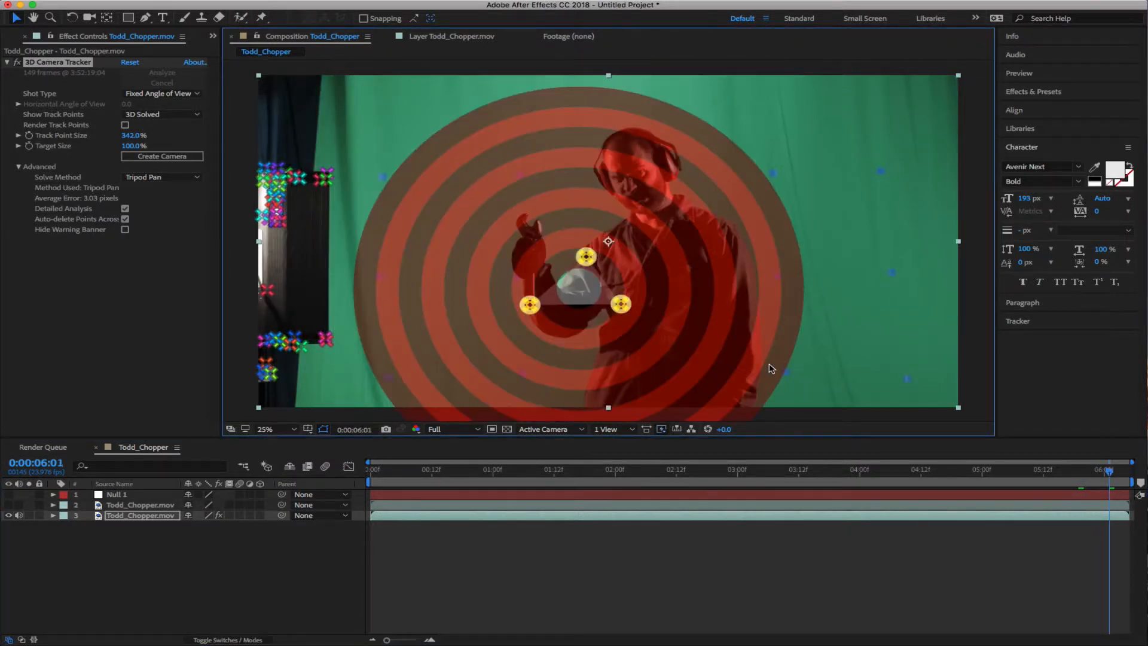
{"action": "left_click", "coordinate": [777, 371]}
{"action": "left_click", "coordinate": [785, 373]}
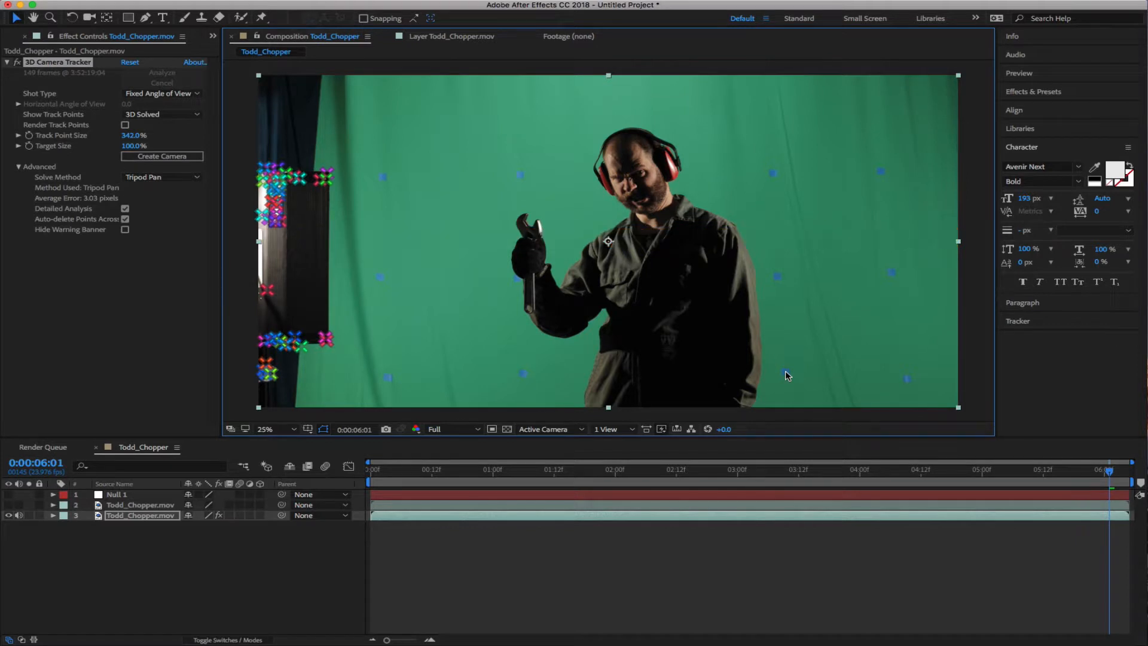
{"action": "left_click_drag", "start_coordinate": [1108, 470], "coordinate": [1129, 472]}
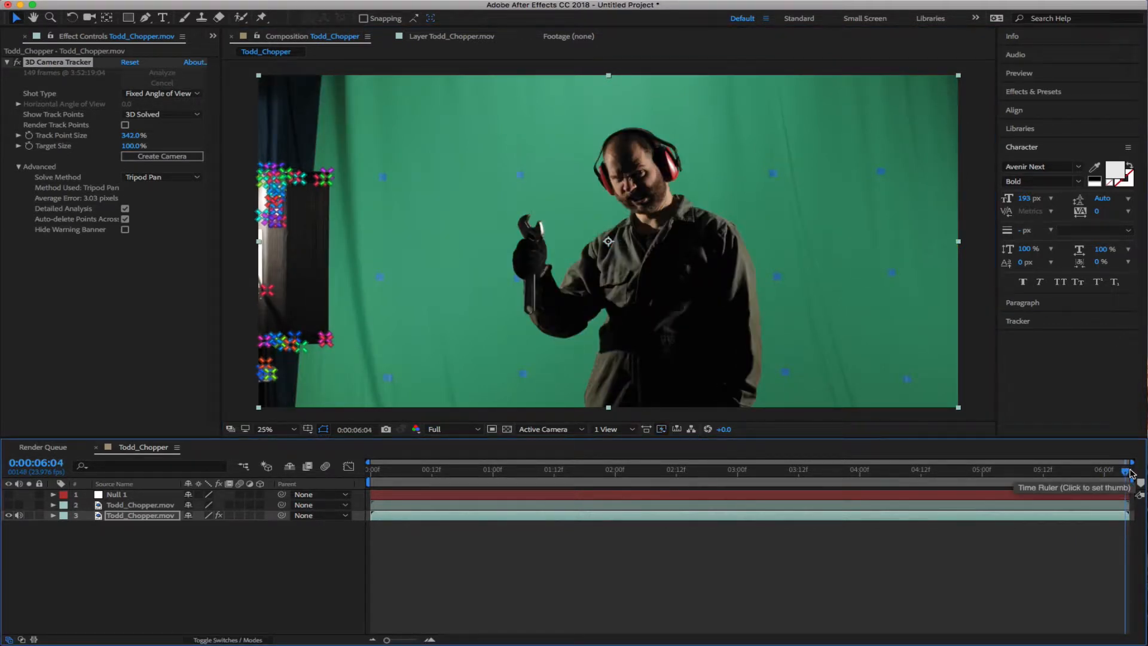
Return to 0:00:00:00, create a camera from the 3D Camera Tracker solve and select its layer
{"action": "left_click_drag", "start_coordinate": [1125, 476], "coordinate": [297, 489]}
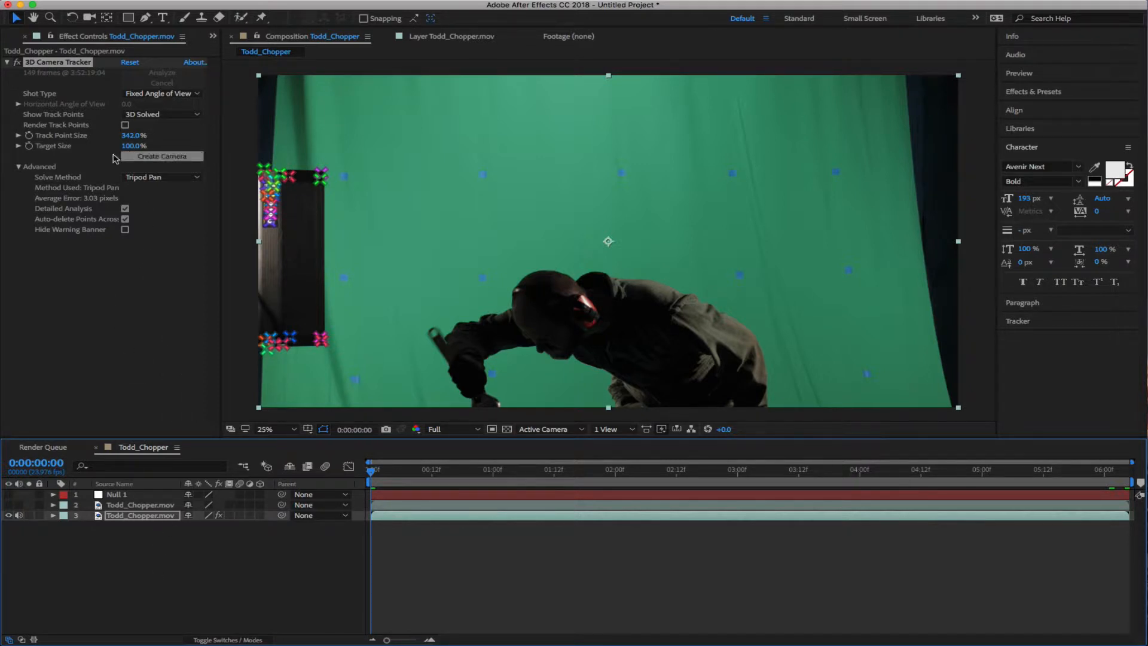
{"action": "left_click", "coordinate": [167, 156]}
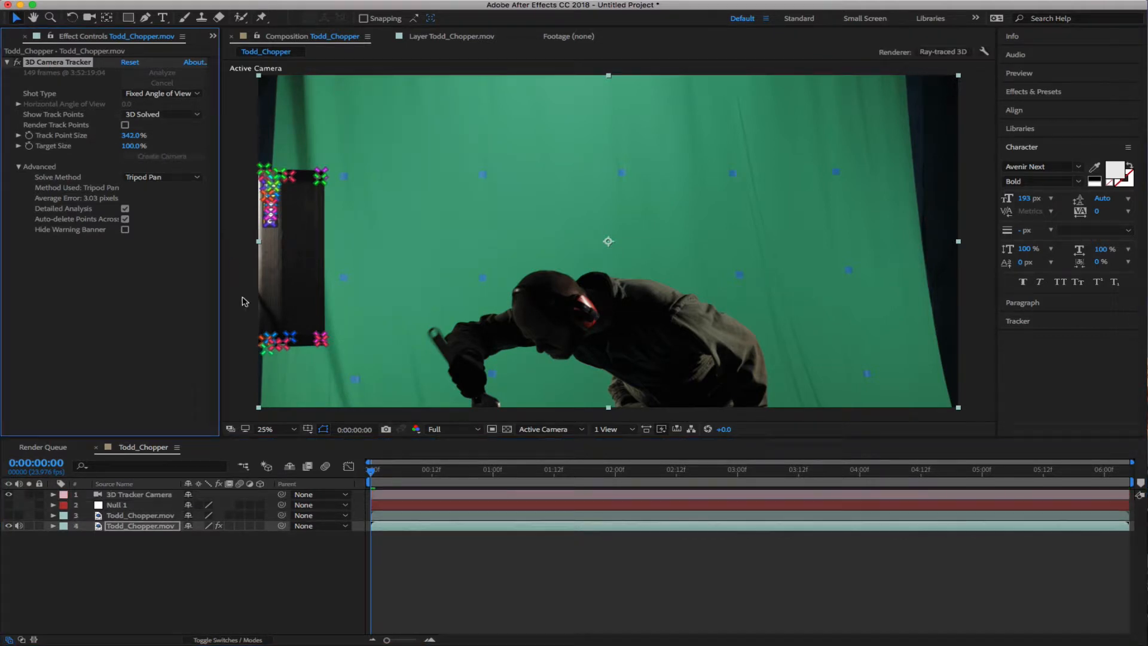
{"action": "left_click", "coordinate": [130, 496]}
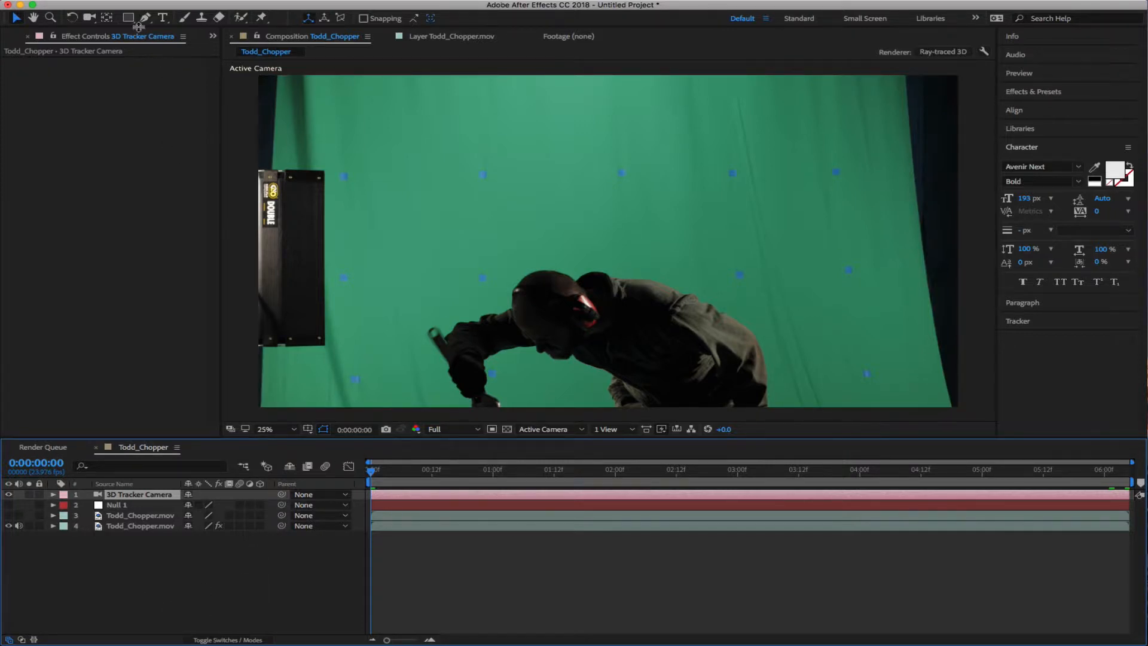
Show the 3D Camera Tracker points on the visible Todd_Chopper.mov layer and create a text layer from points near the black box's upper edge
{"action": "left_click", "coordinate": [162, 18]}
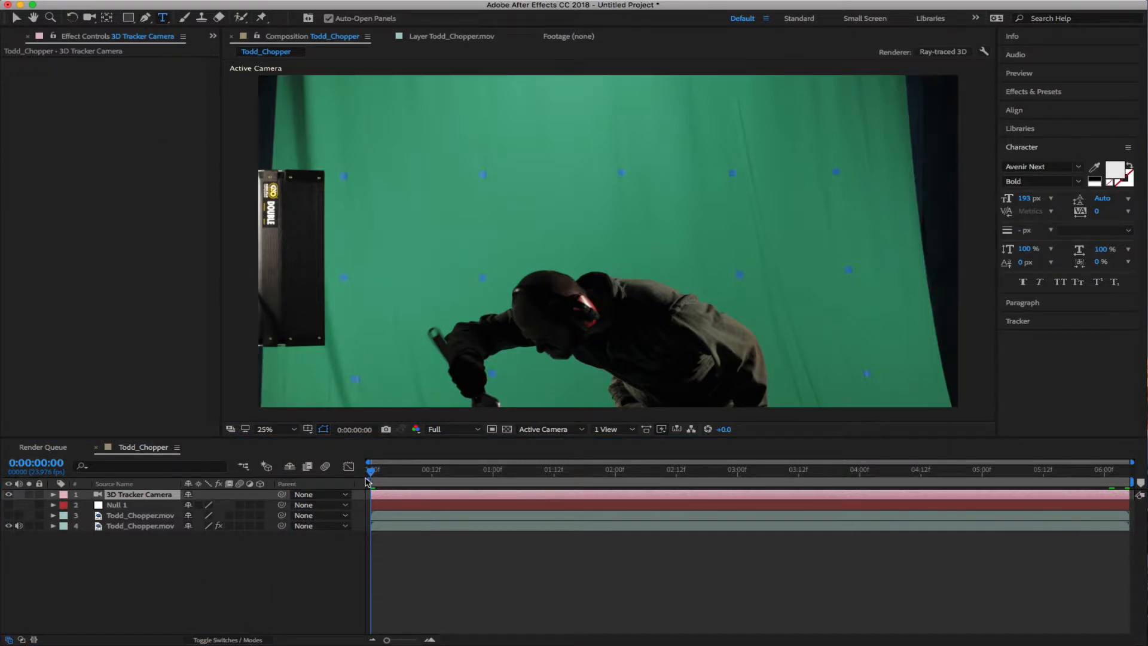
{"action": "mouse_move", "coordinate": [367, 481]}
{"action": "left_mouse_down"}
{"action": "mouse_move", "coordinate": [448, 472]}
{"action": "mouse_move", "coordinate": [370, 472]}
{"action": "left_mouse_up"}
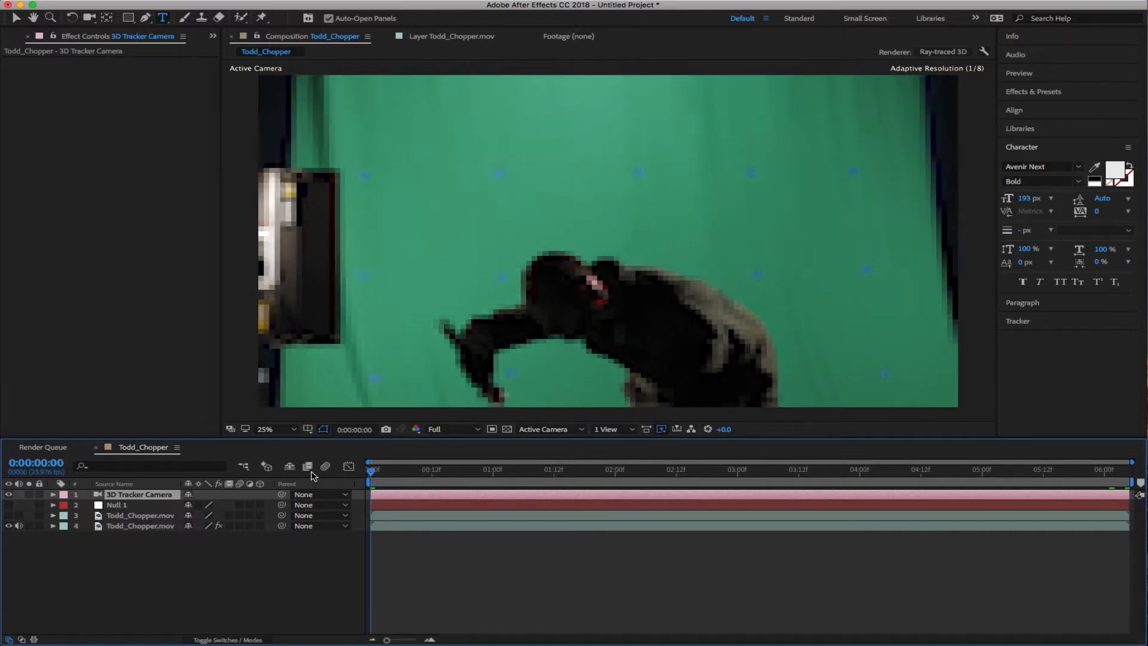
{"action": "left_click", "coordinate": [125, 528]}
{"action": "left_click", "coordinate": [124, 516]}
{"action": "left_click", "coordinate": [151, 528]}
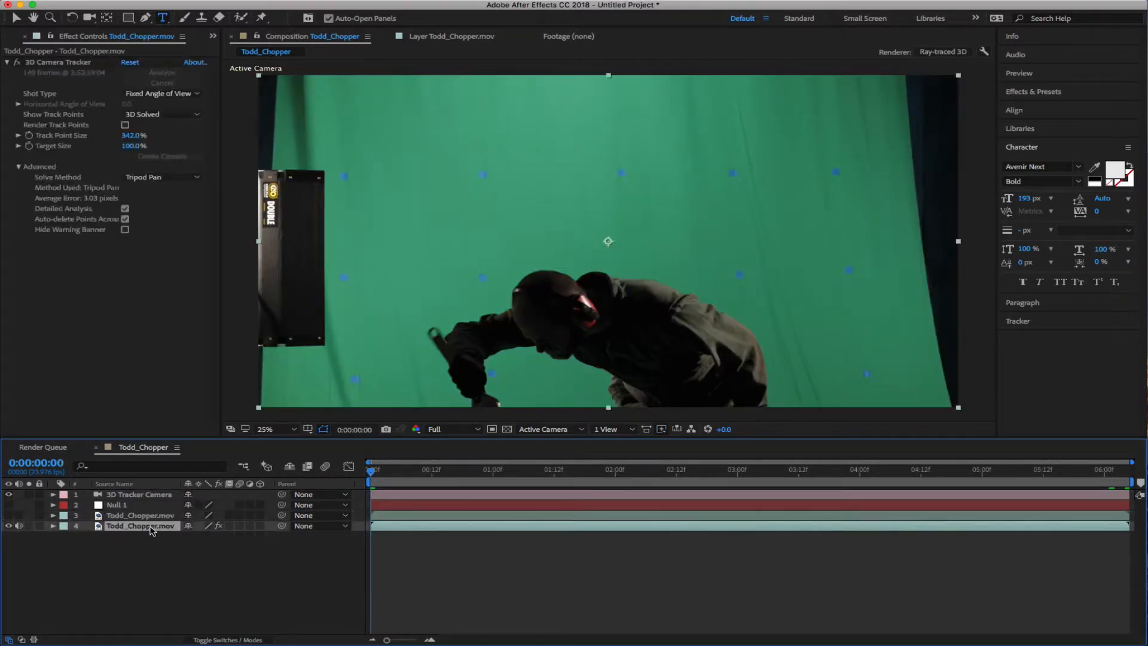
{"action": "left_click", "coordinate": [46, 62]}
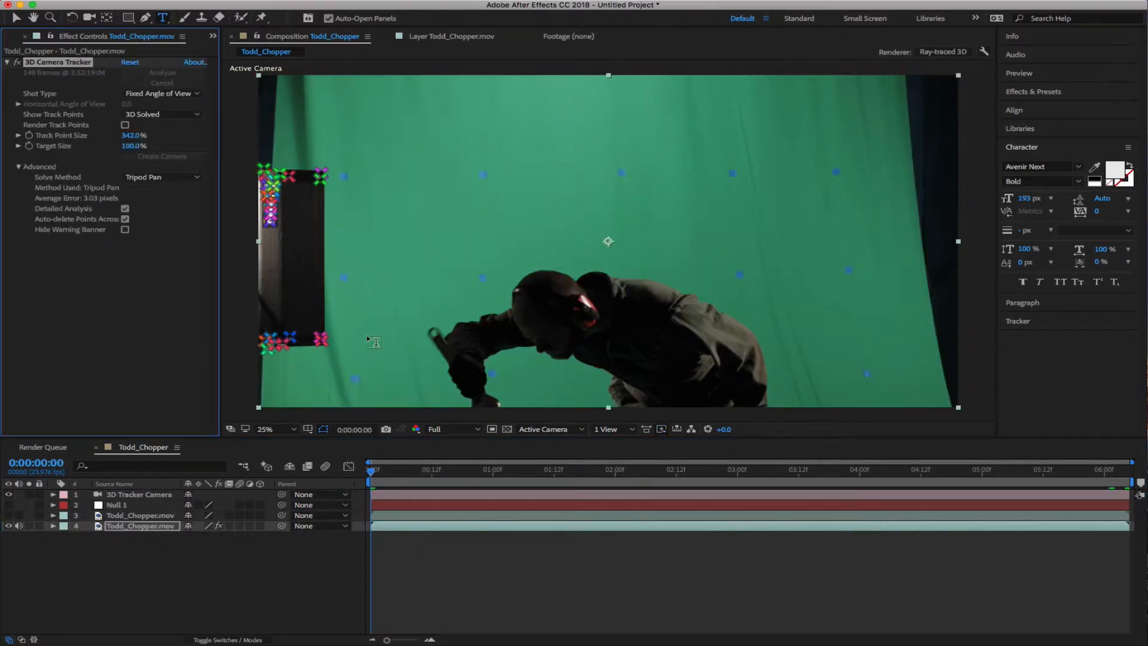
{"action": "key", "text": "v"}
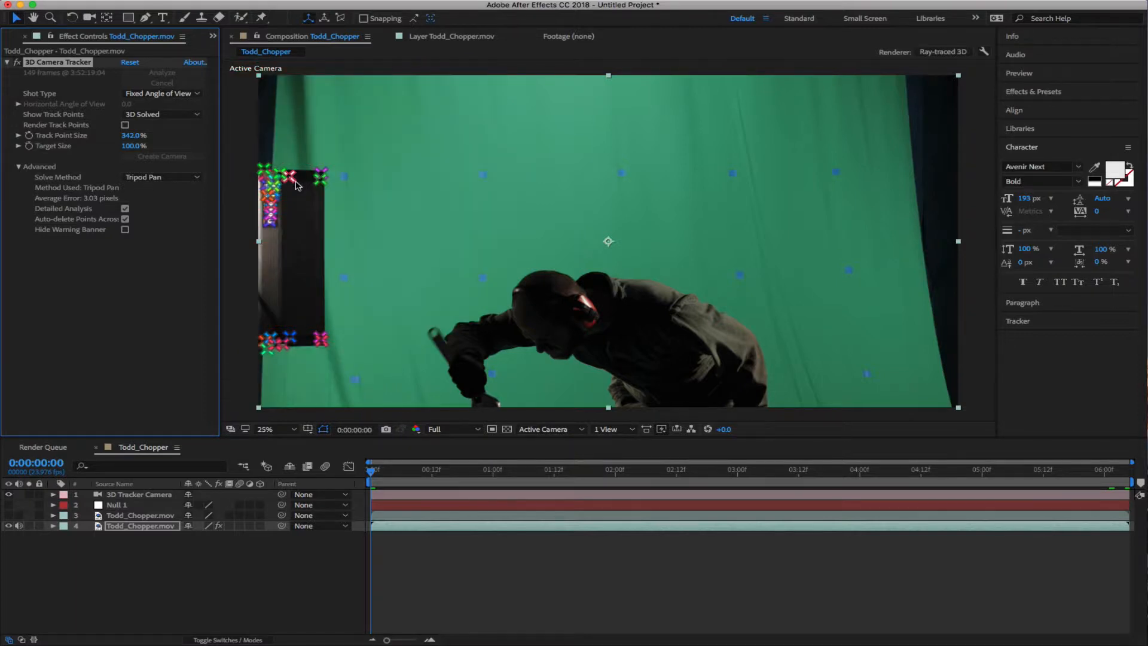
{"action": "right_click", "coordinate": [301, 186]}
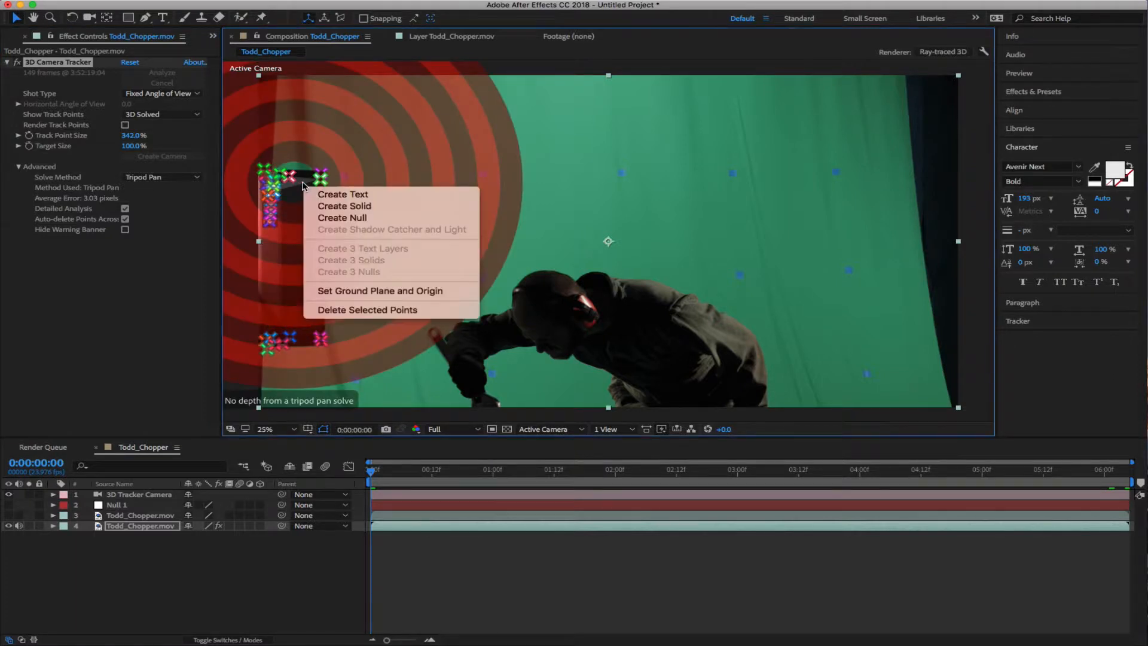
{"action": "left_click", "coordinate": [335, 194]}
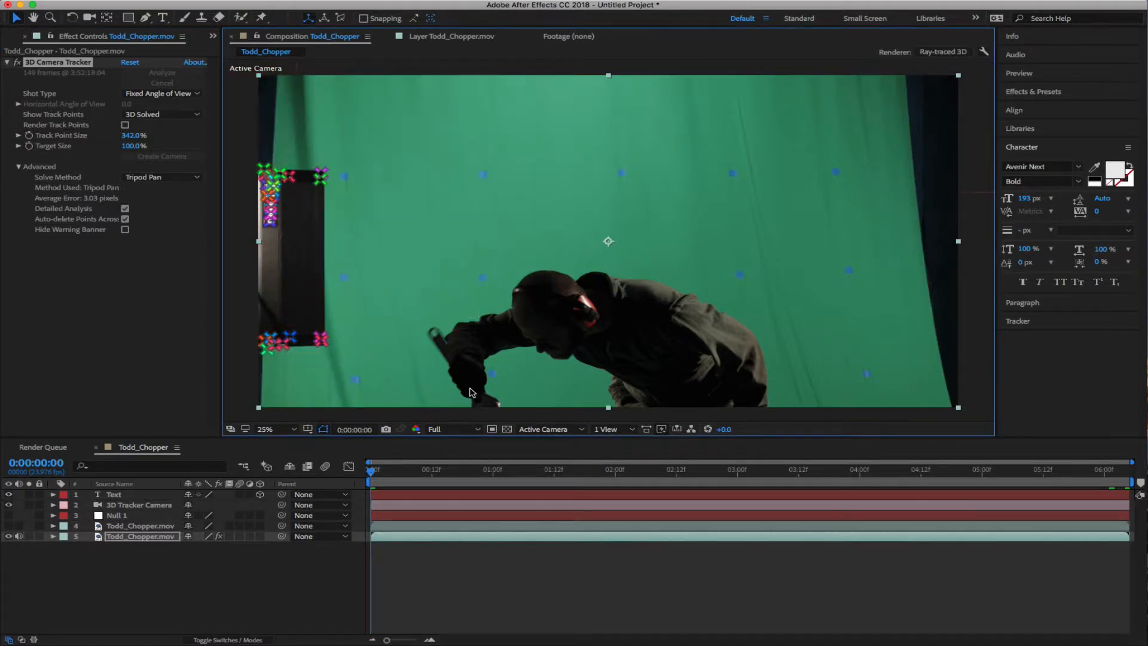
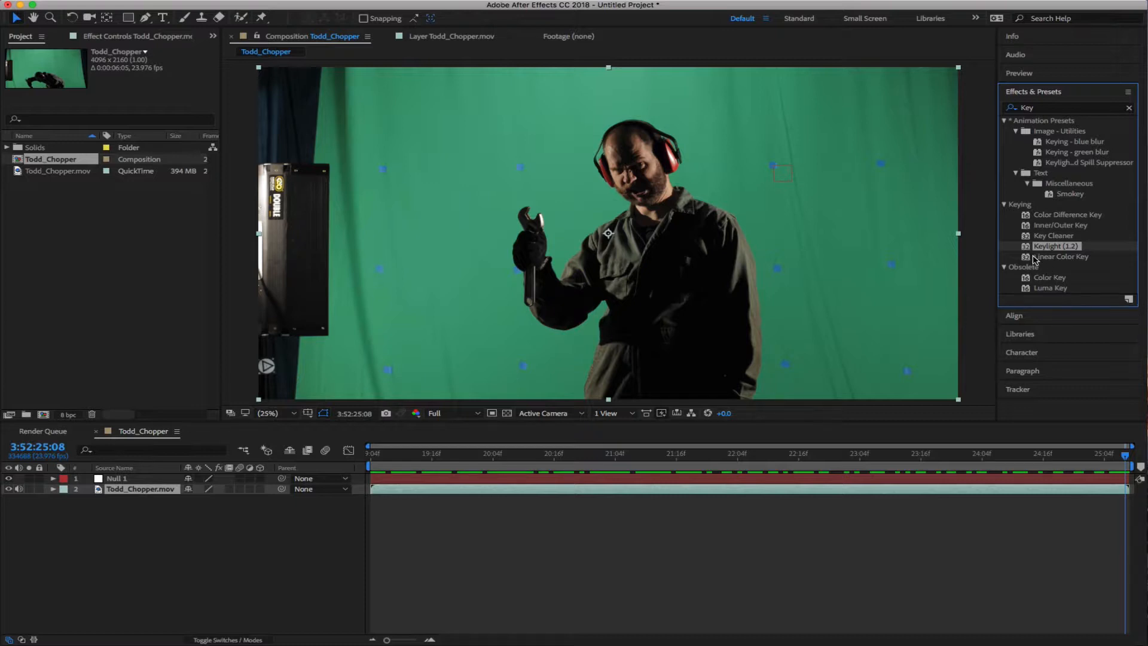
Apply the Keylight (1.2) effect to the Todd_Chopper.mov layer and review its View options
{"action": "left_click_drag", "start_coordinate": [1025, 246], "coordinate": [133, 501]}
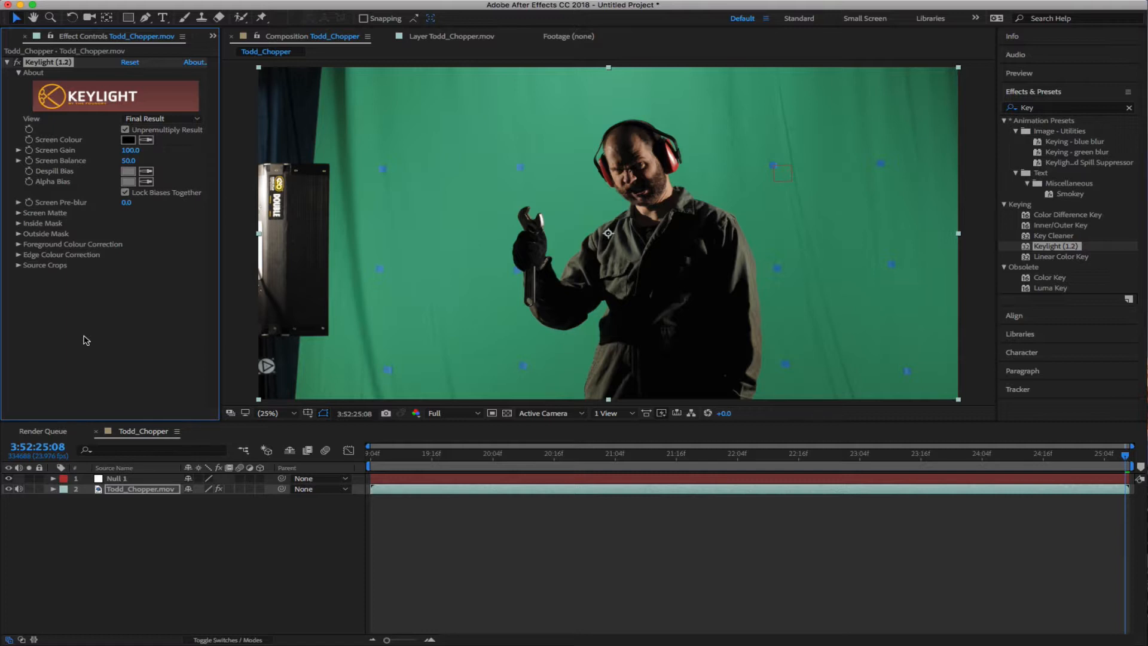
{"action": "left_click", "coordinate": [133, 120]}
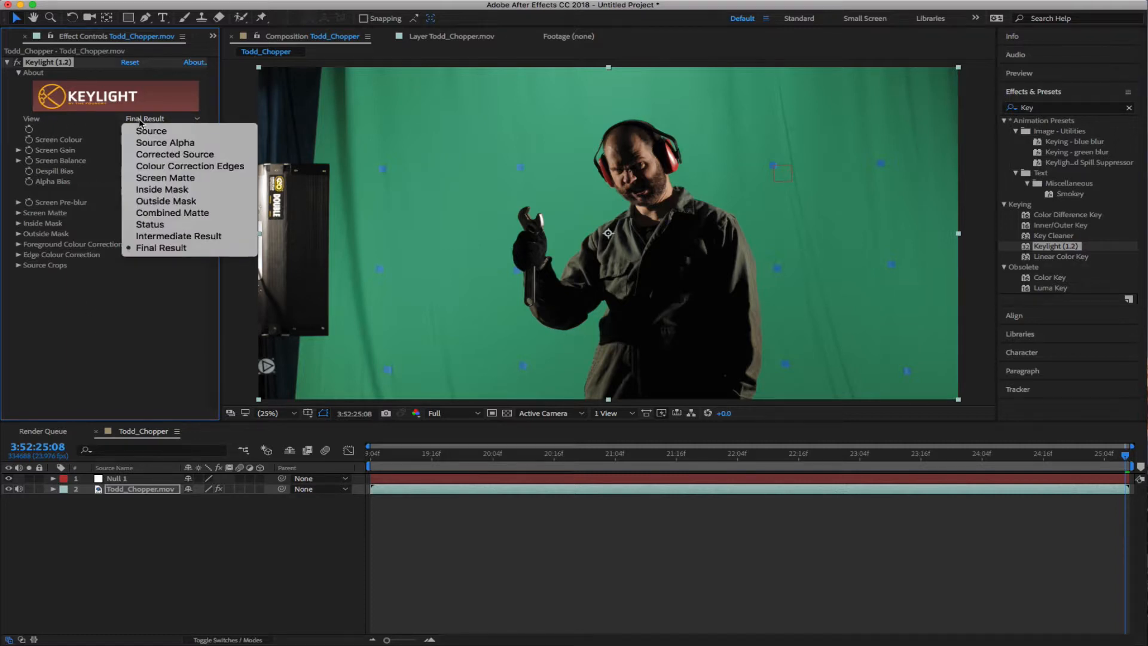
{"action": "left_click", "coordinate": [133, 119]}
{"action": "left_click", "coordinate": [134, 119]}
{"action": "left_click", "coordinate": [81, 122]}
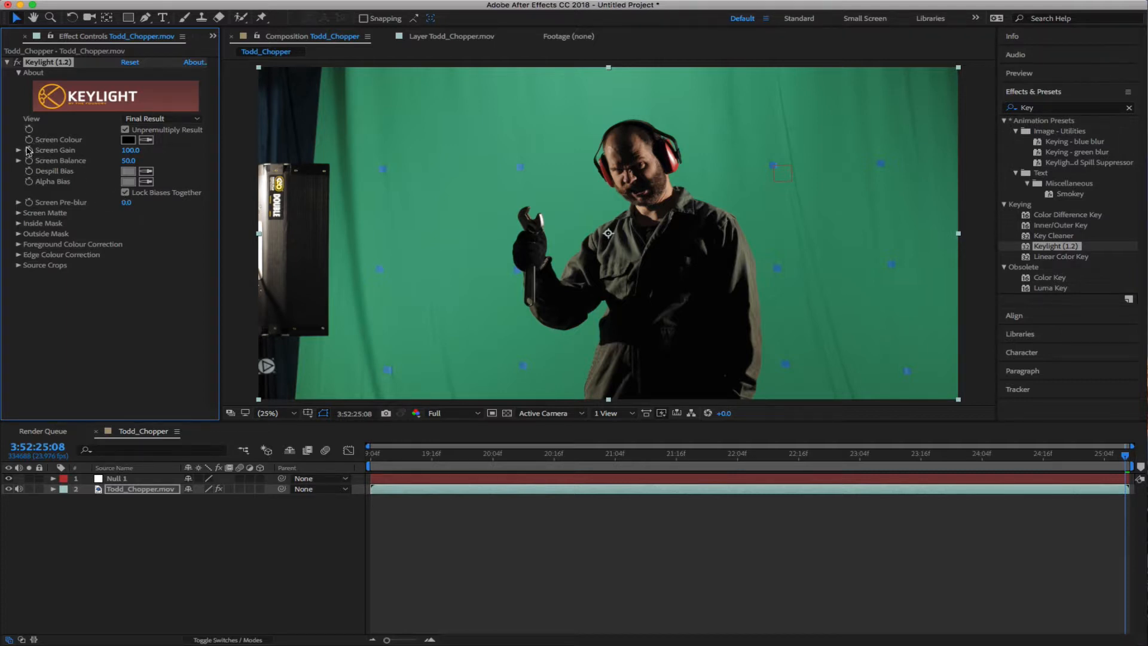
Set Keylight's Screen Colour by sampling the green backdrop beside the actor, and display the transparency grid
{"action": "left_click", "coordinate": [146, 141]}
{"action": "left_click", "coordinate": [607, 204]}
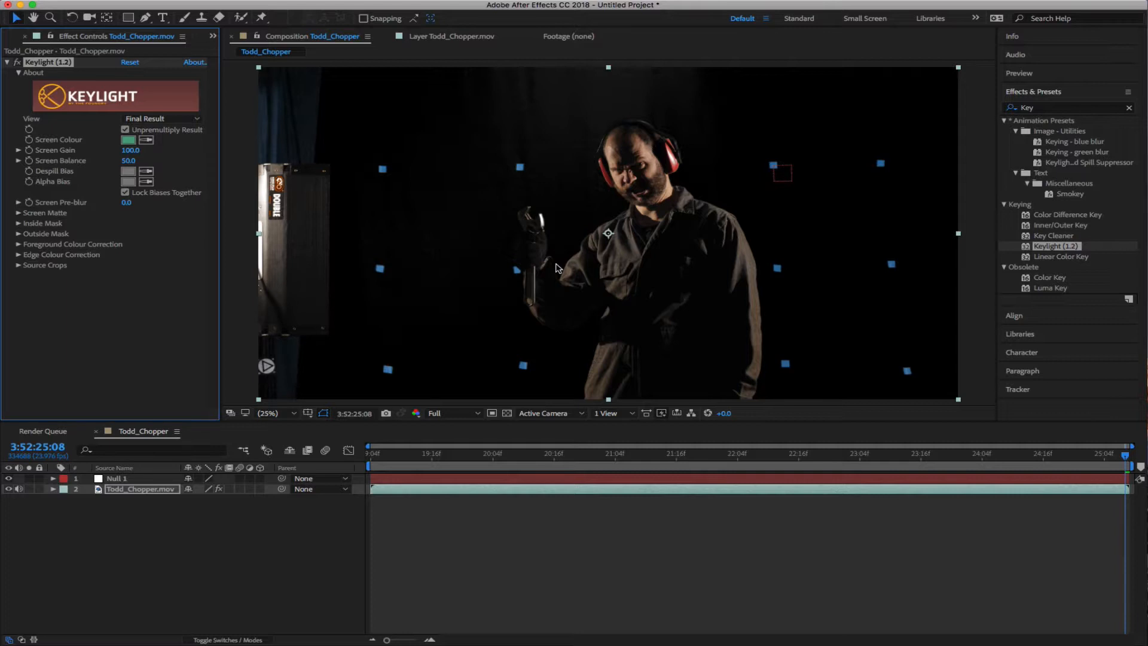
{"action": "left_click", "coordinate": [511, 414]}
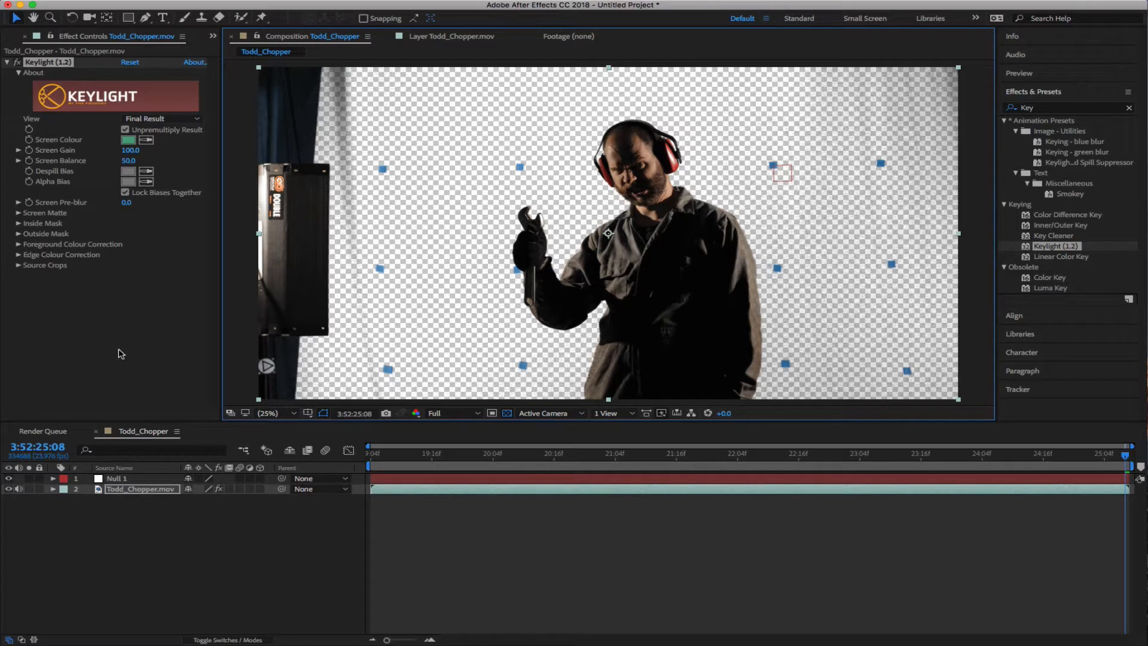
Inspect the key in Keylight's Source Alpha, Corrected Source and Screen Matte views
{"action": "left_click", "coordinate": [168, 120]}
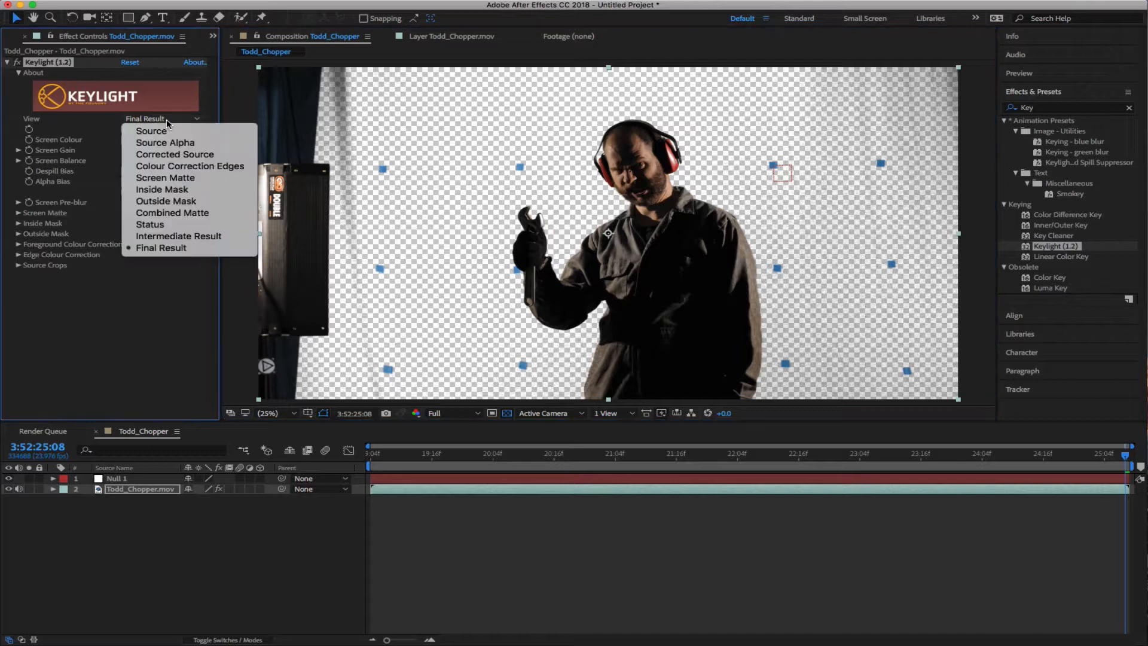
{"action": "left_click", "coordinate": [180, 143]}
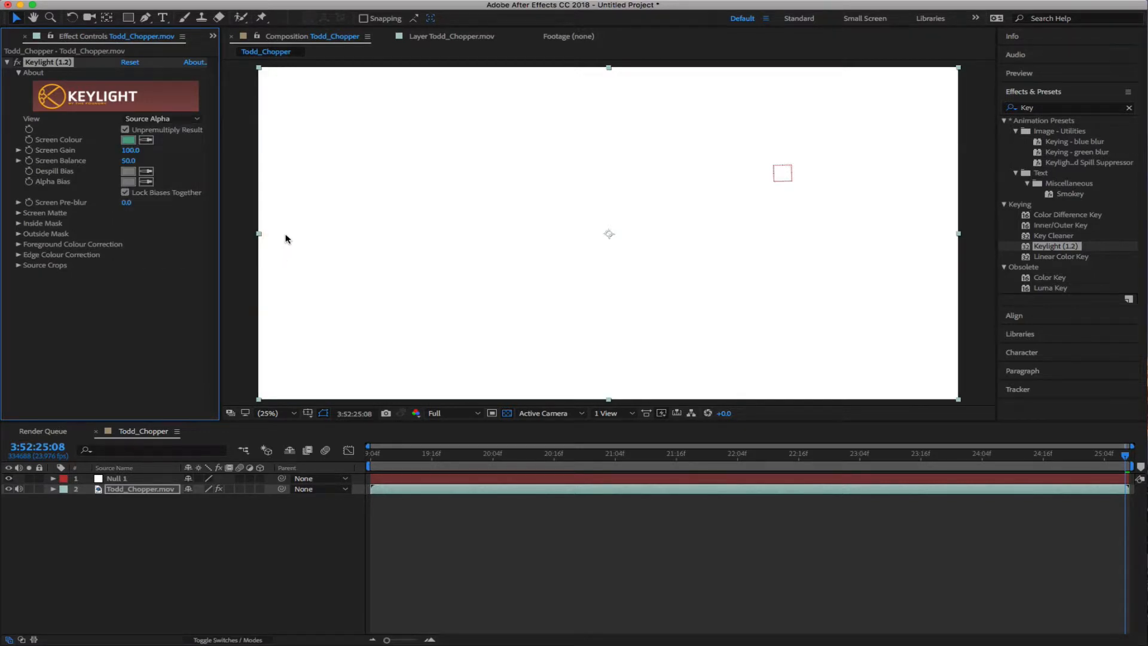
{"action": "left_click", "coordinate": [165, 119]}
{"action": "left_click", "coordinate": [165, 155]}
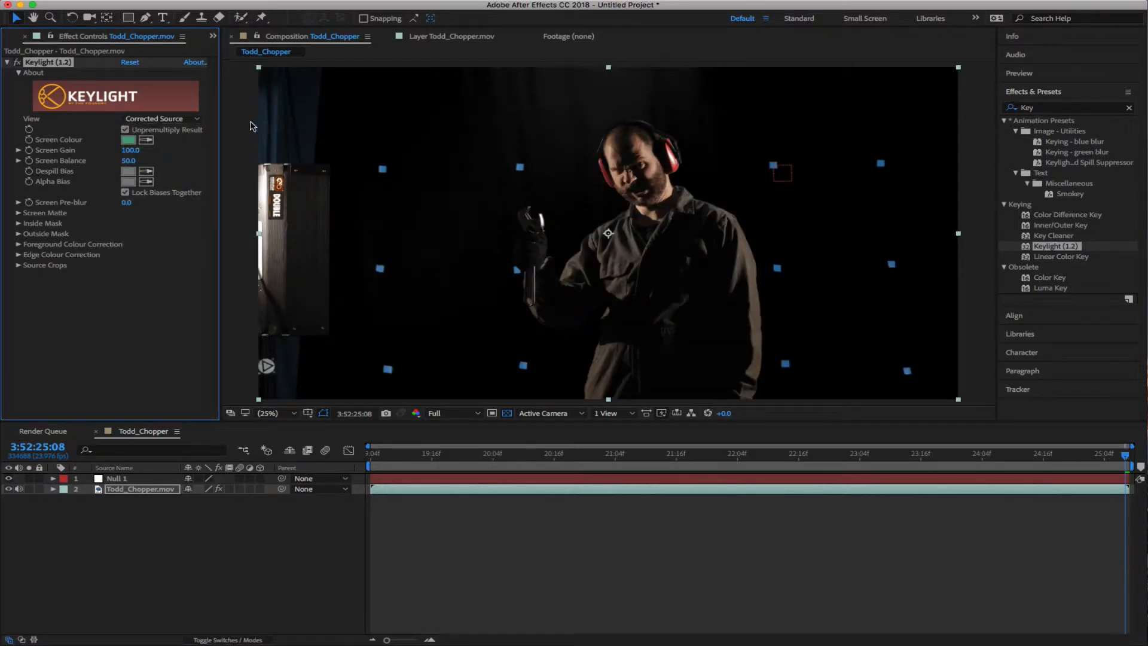
{"action": "left_click", "coordinate": [158, 119]}
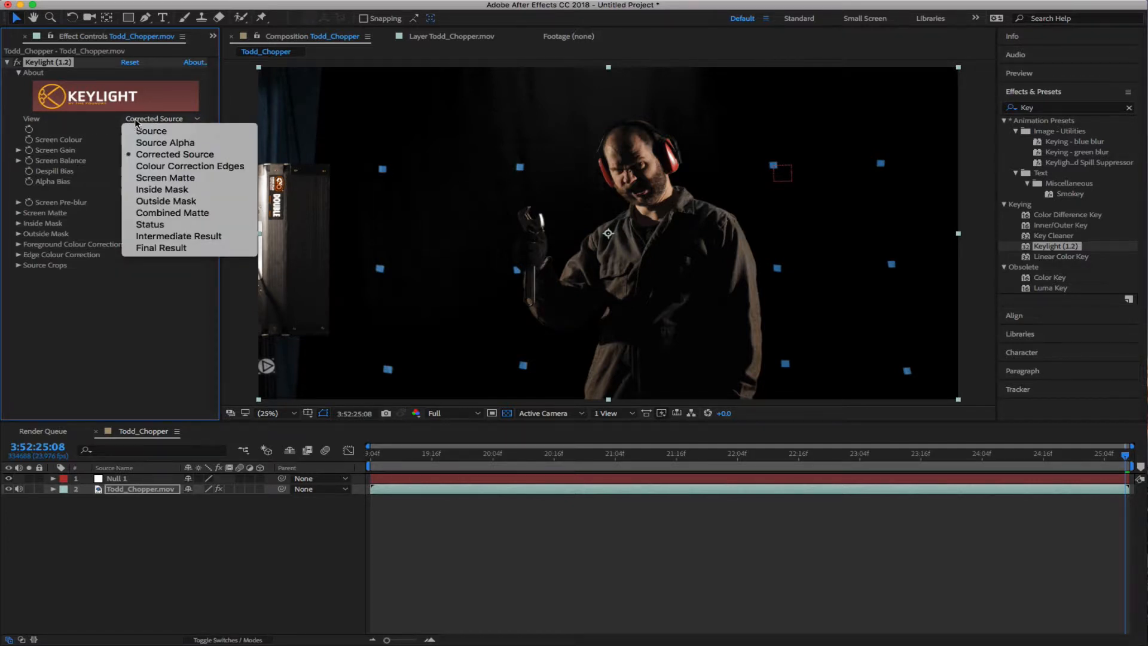
{"action": "left_click", "coordinate": [165, 178]}
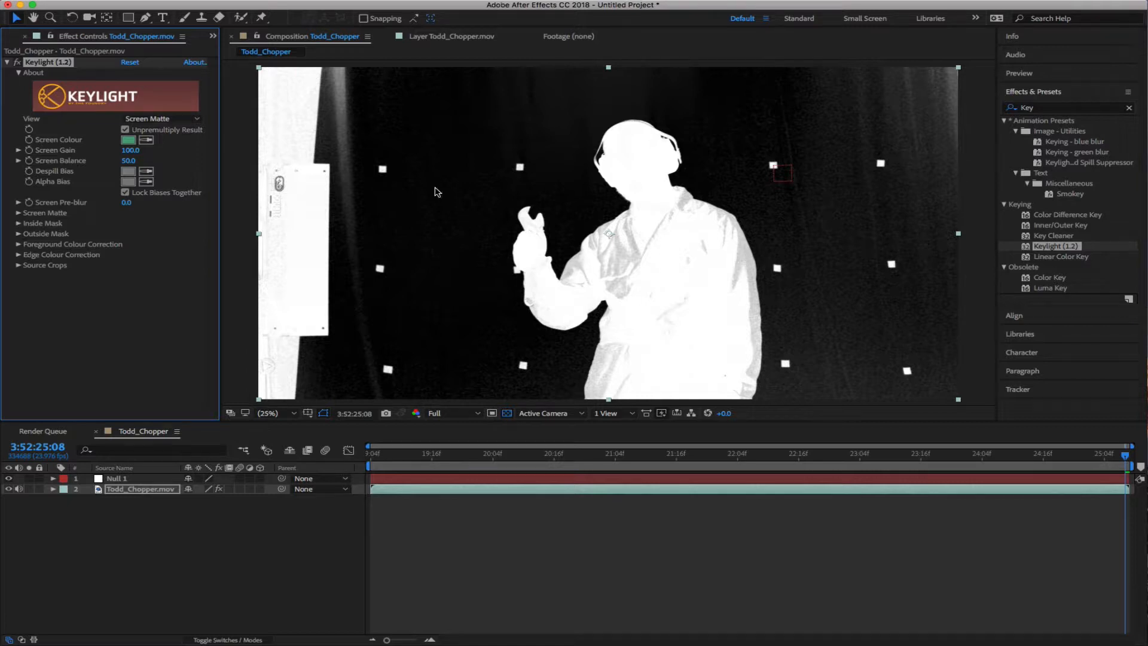
Compare Keylight's Intermediate Result and Final Result views, and examine the key in the Status view
{"action": "left_click", "coordinate": [176, 118]}
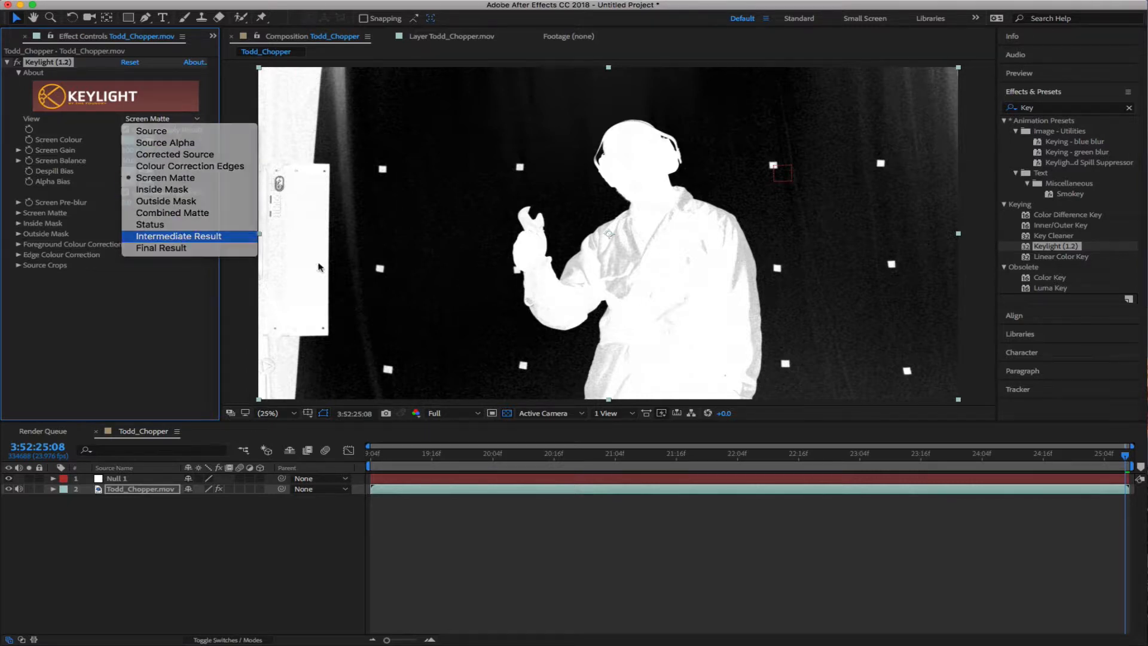
{"action": "left_click", "coordinate": [183, 238]}
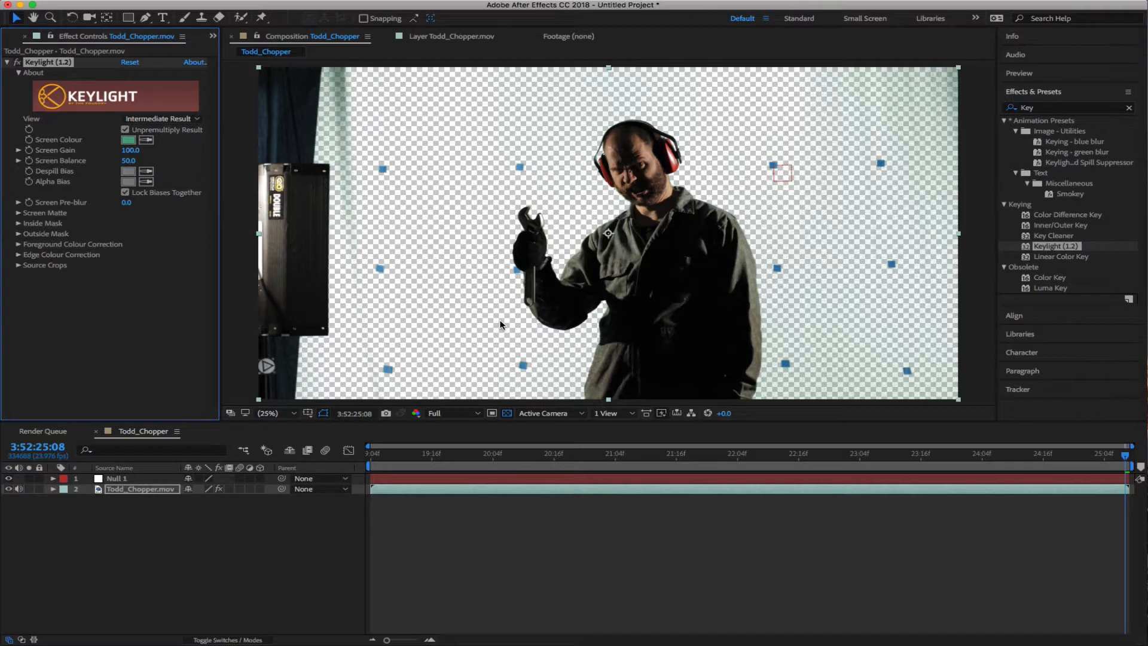
{"action": "left_click", "coordinate": [179, 119]}
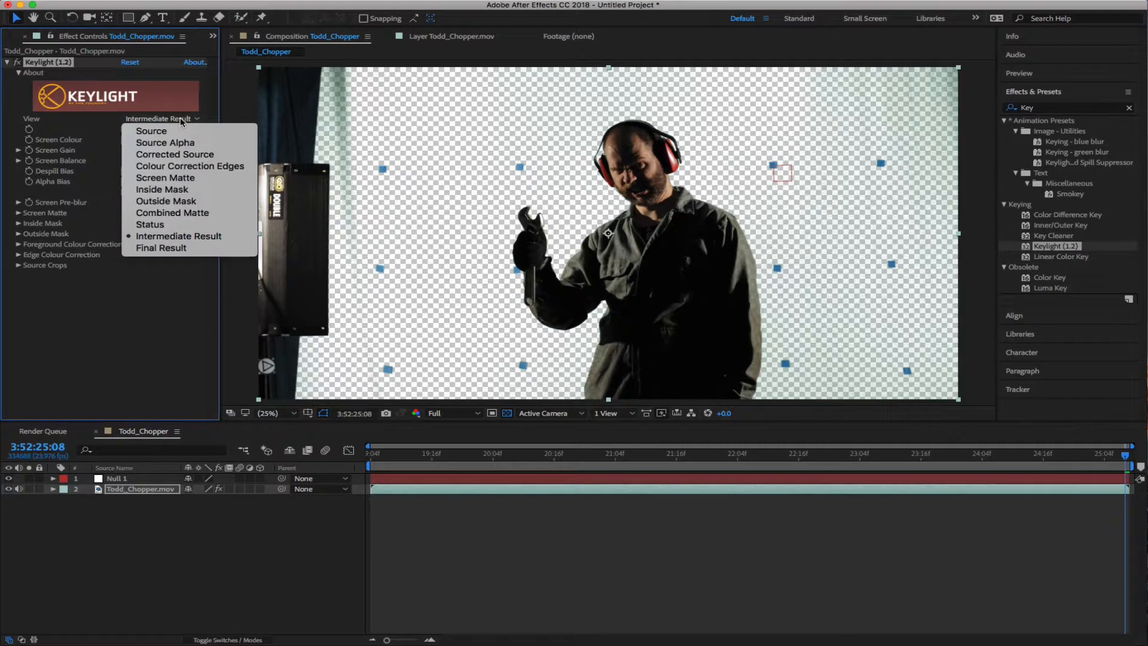
{"action": "left_click", "coordinate": [168, 249]}
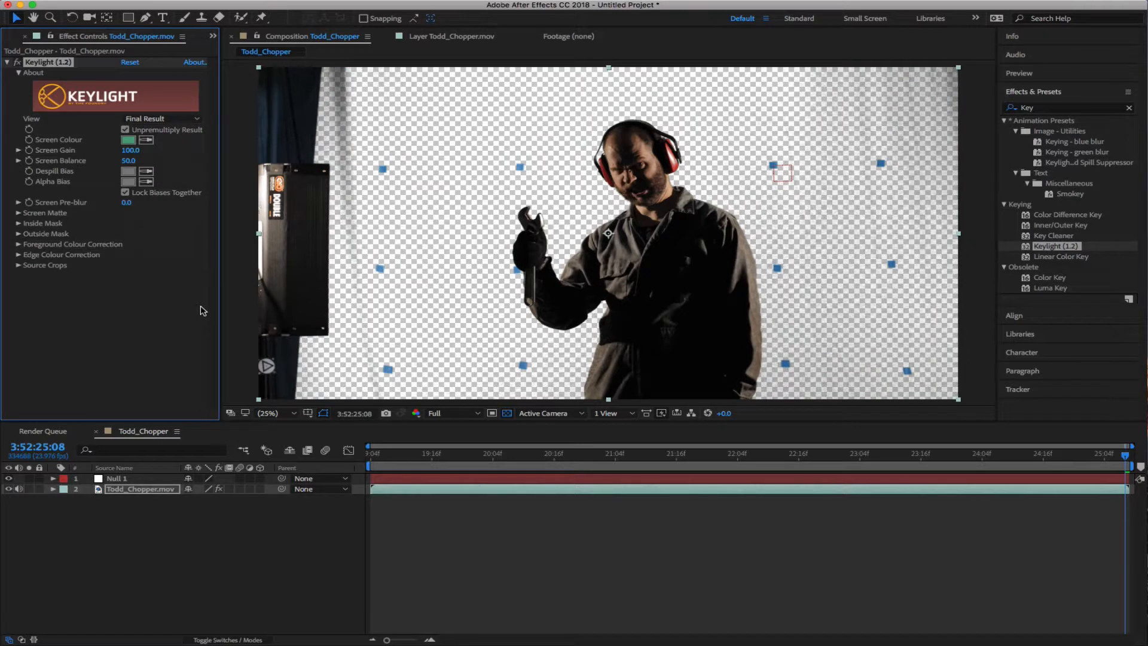
{"action": "left_click", "coordinate": [144, 119]}
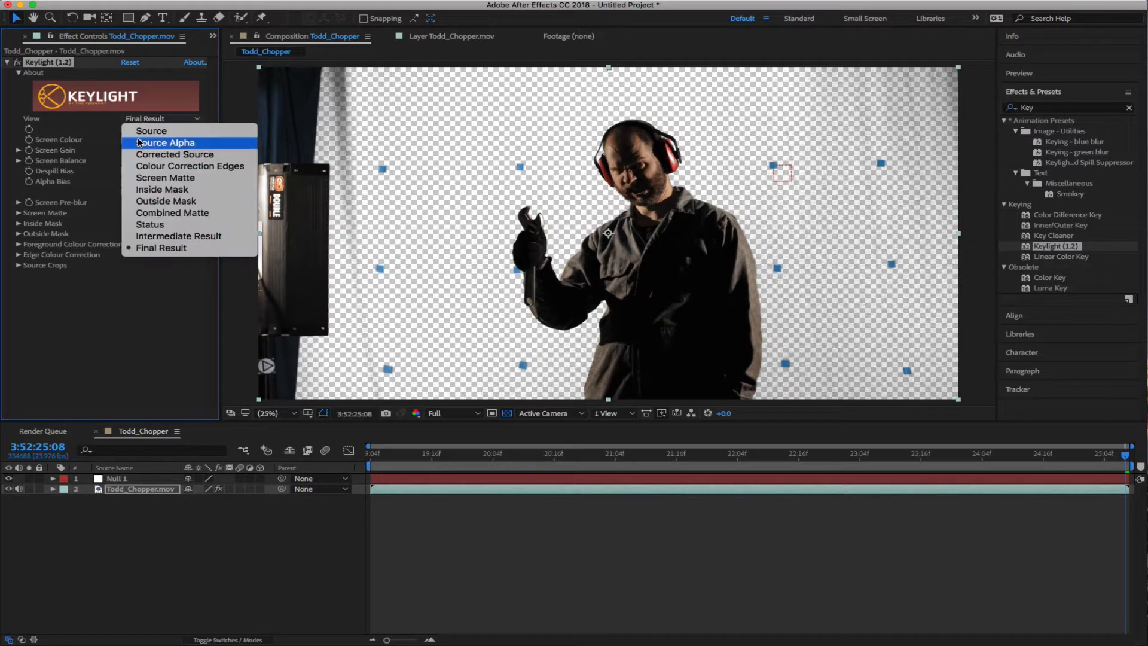
{"action": "left_click", "coordinate": [151, 225]}
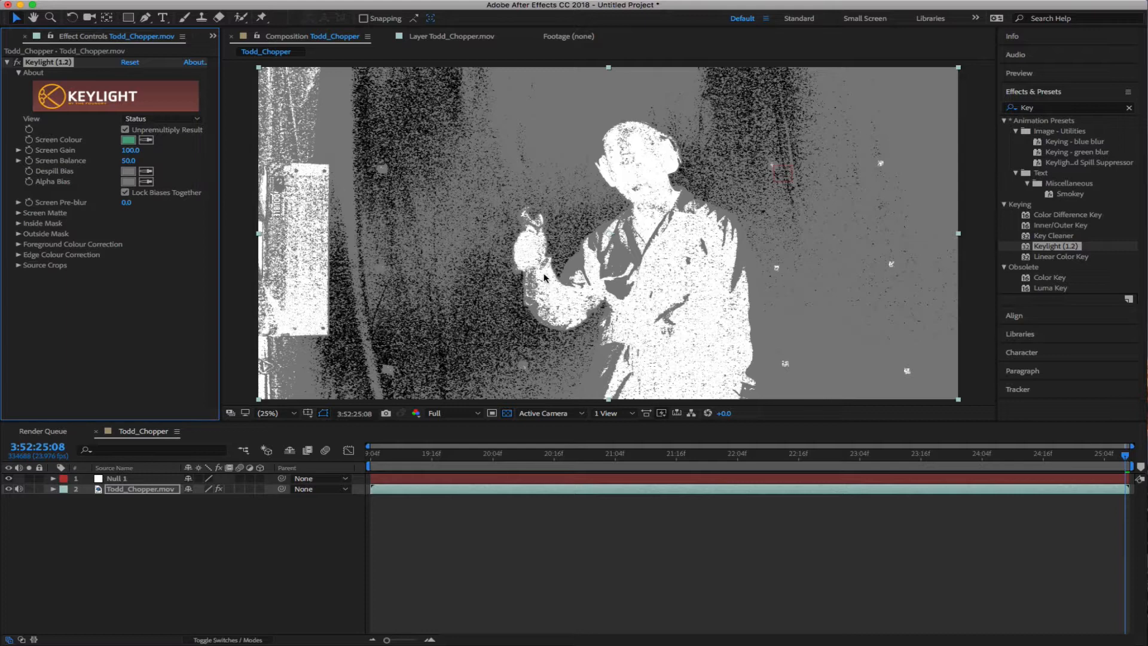
Switch Keylight's View to Intermediate Result
{"action": "left_click", "coordinate": [157, 118]}
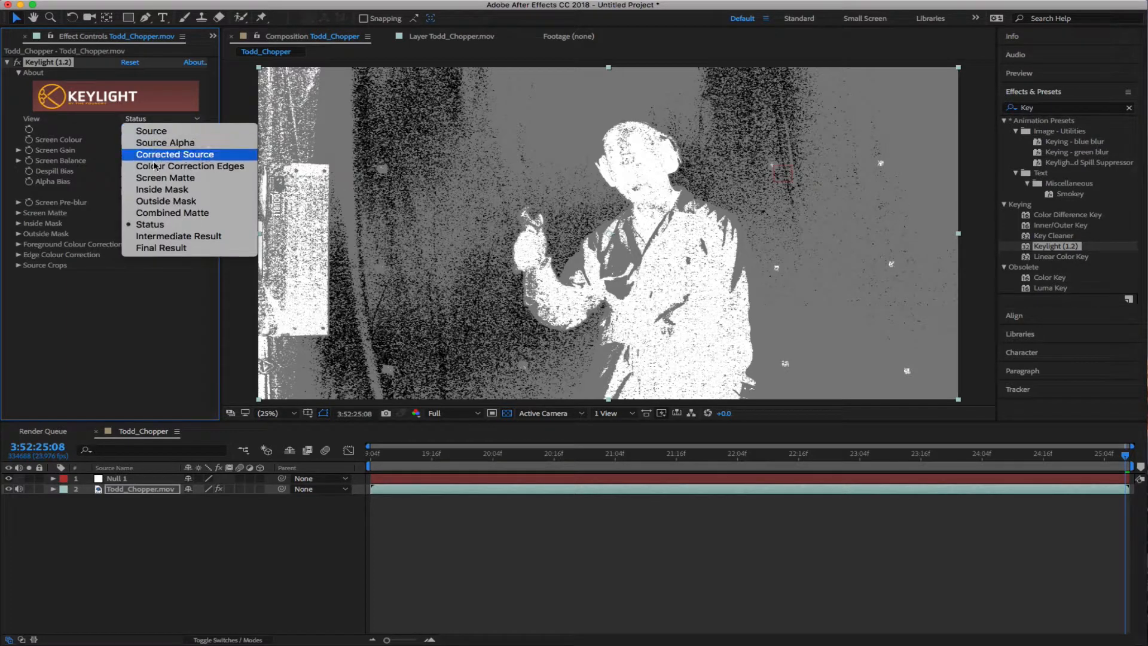
{"action": "left_click", "coordinate": [156, 236]}
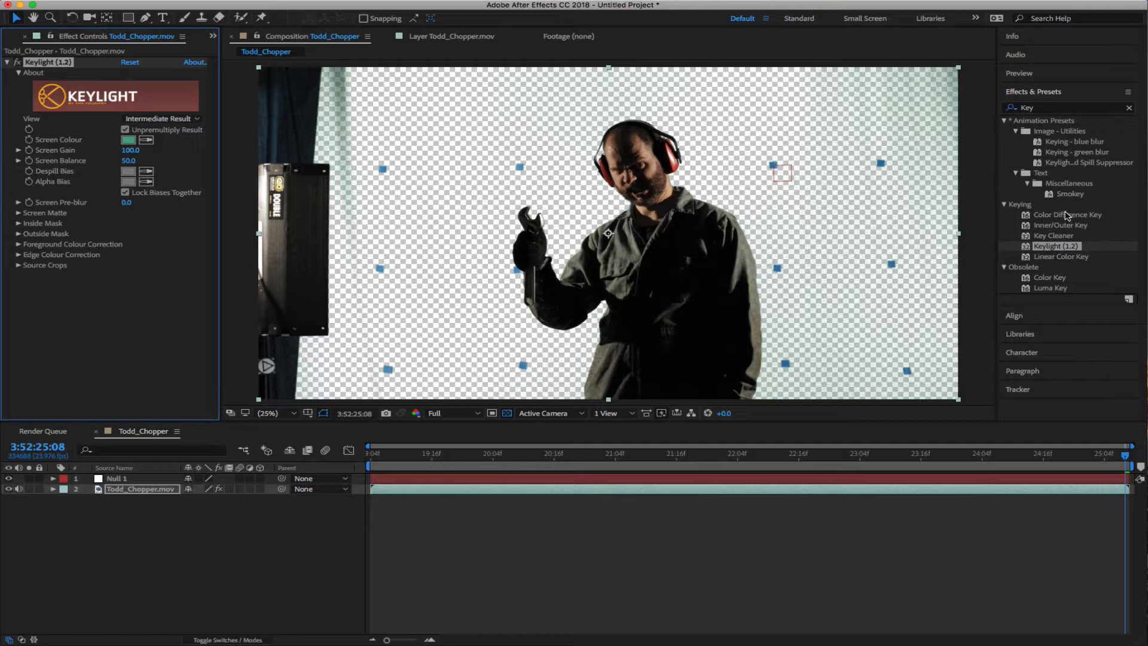
Add the Advanced Spill Suppressor effect below Keylight on Todd_Chopper.mov, and turn the new effect off
{"action": "left_click", "coordinate": [1042, 110]}
{"action": "type", "text": "Ad"}
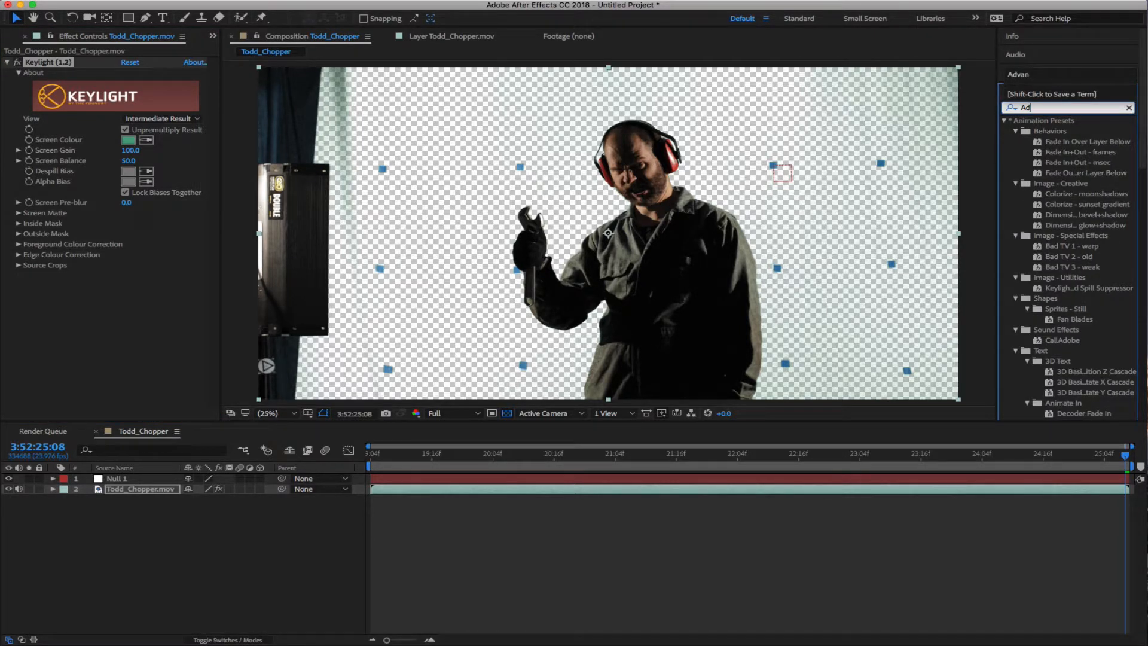
{"action": "type", "text": "van"}
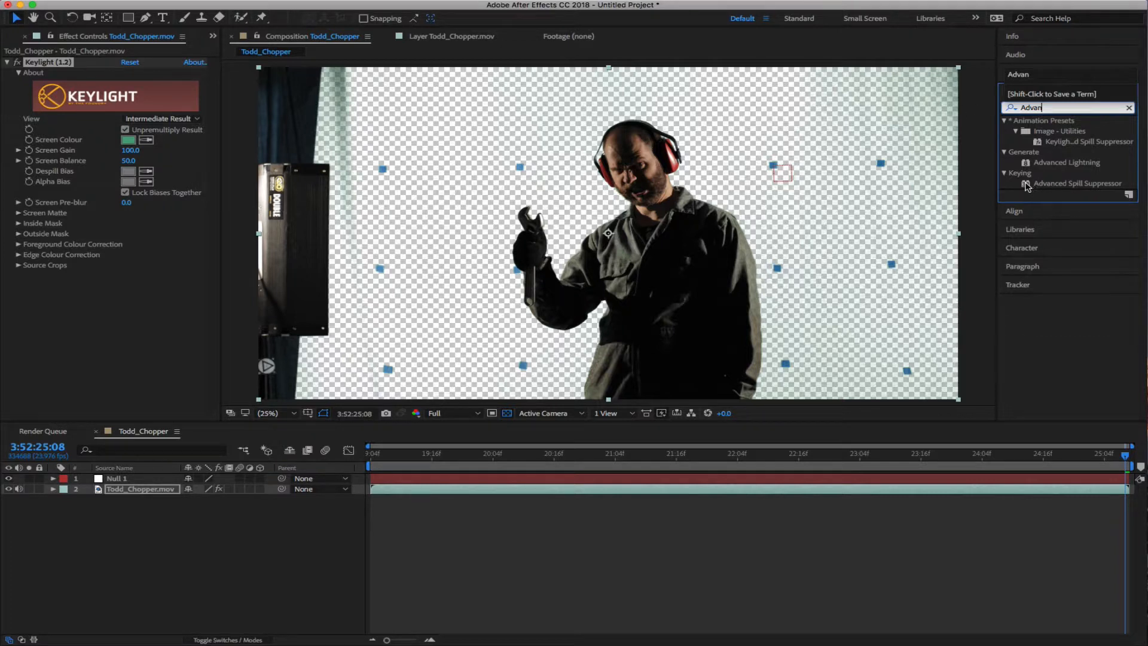
{"action": "left_click_drag", "start_coordinate": [1028, 184], "coordinate": [58, 316]}
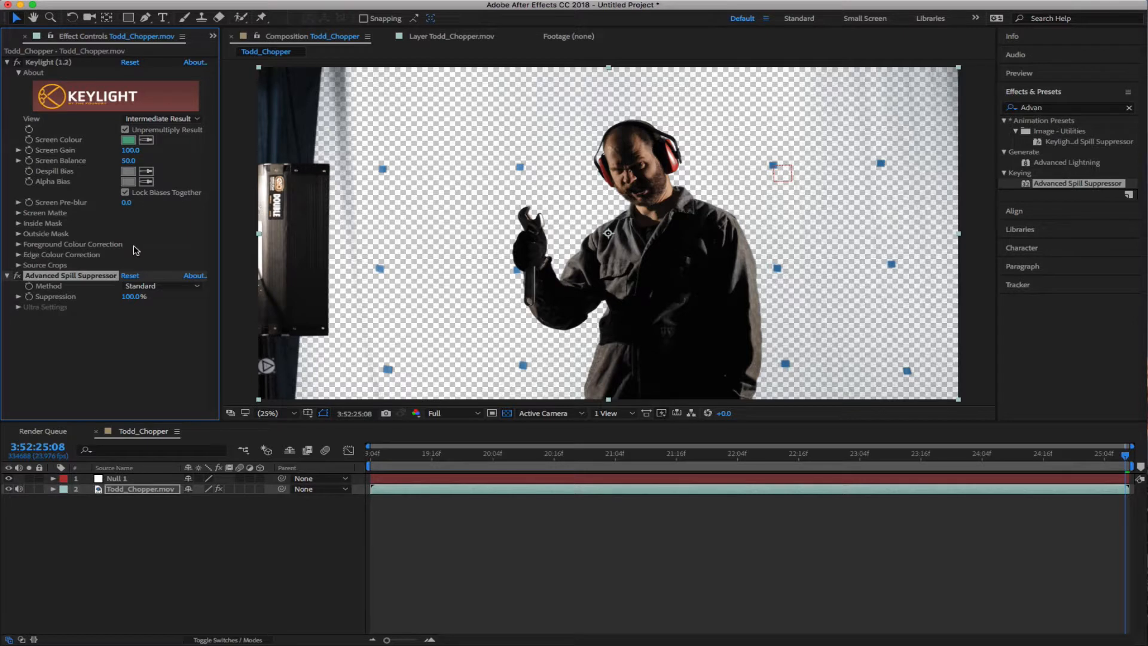
{"action": "left_click", "coordinate": [17, 276]}
{"action": "left_click", "coordinate": [75, 356]}
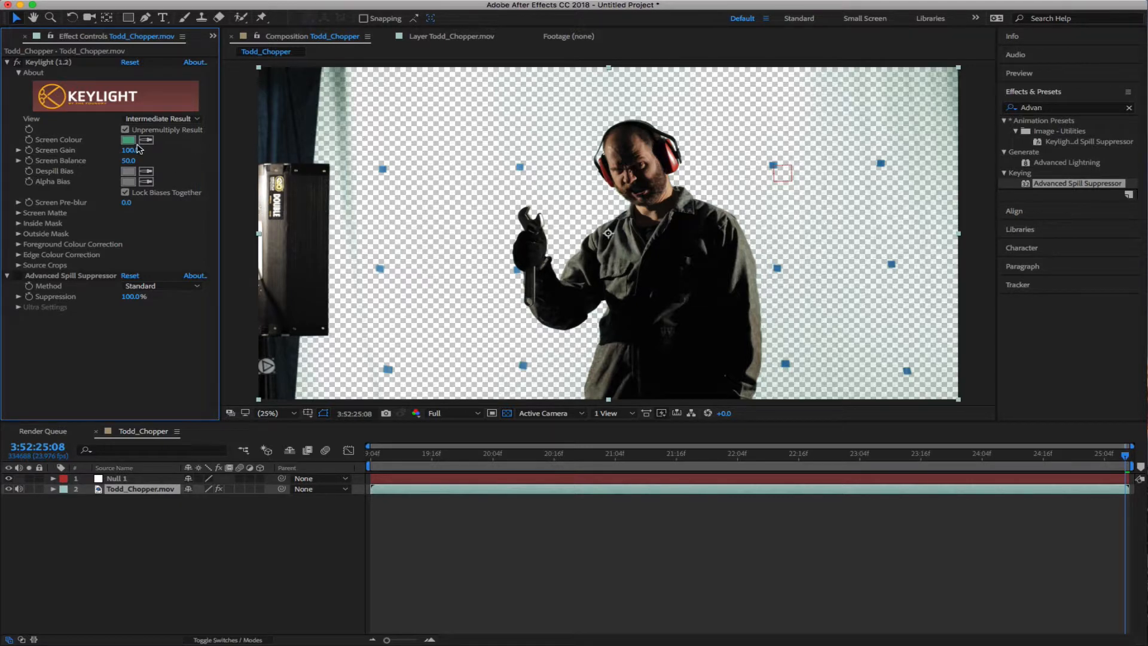
Try higher and lower Screen Gain values in Keylight, including 117 and 90, and restore the gain to 100
{"action": "mouse_move", "coordinate": [131, 152]}
{"action": "left_mouse_down"}
{"action": "mouse_move", "coordinate": [162, 147]}
{"action": "mouse_move", "coordinate": [136, 152]}
{"action": "mouse_move", "coordinate": [148, 151]}
{"action": "left_mouse_up"}
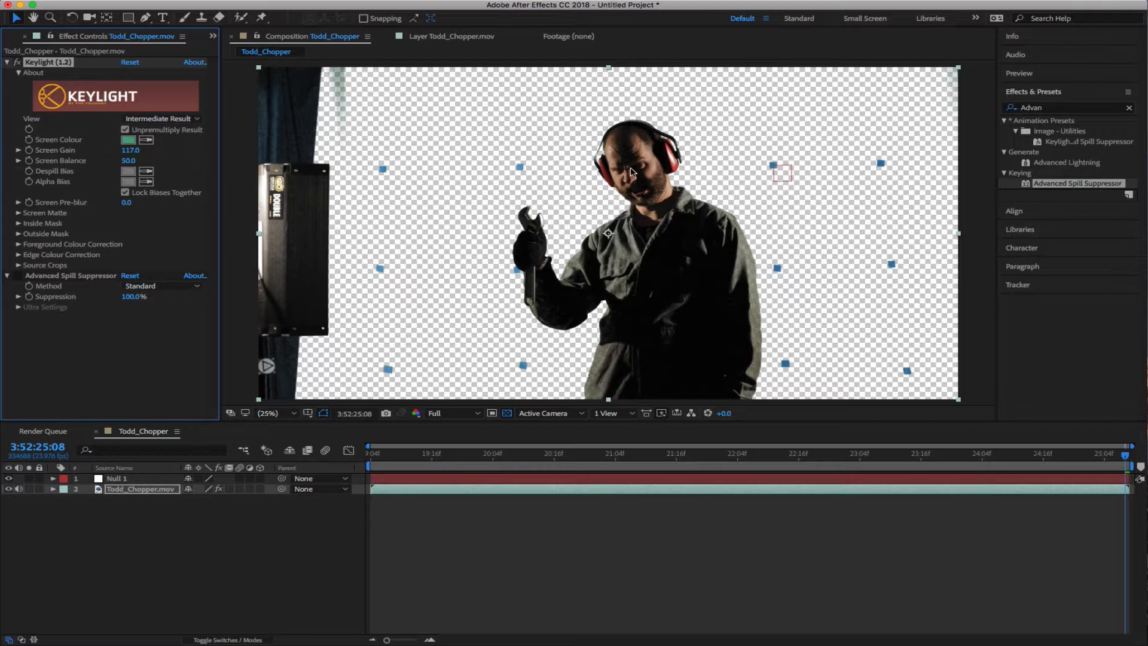
{"action": "left_click_drag", "start_coordinate": [145, 151], "coordinate": [41, 146]}
{"action": "left_click_drag", "start_coordinate": [45, 145], "coordinate": [93, 140]}
{"action": "left_click", "coordinate": [140, 150]}
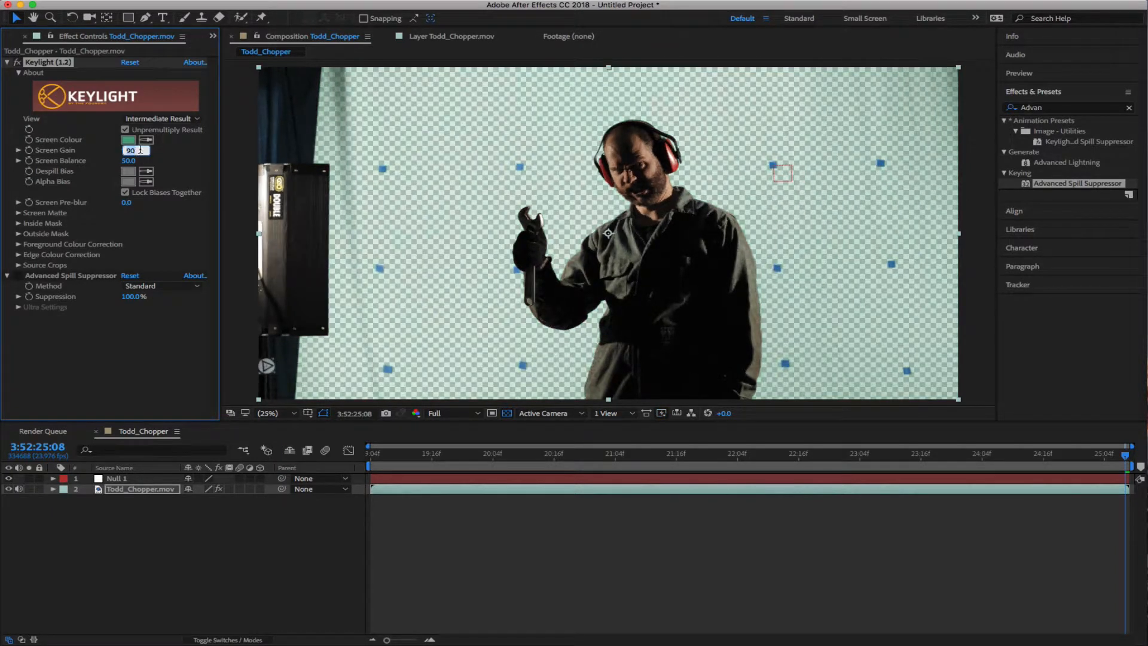
{"action": "type", "text": "100"}
{"action": "key", "text": "Return"}
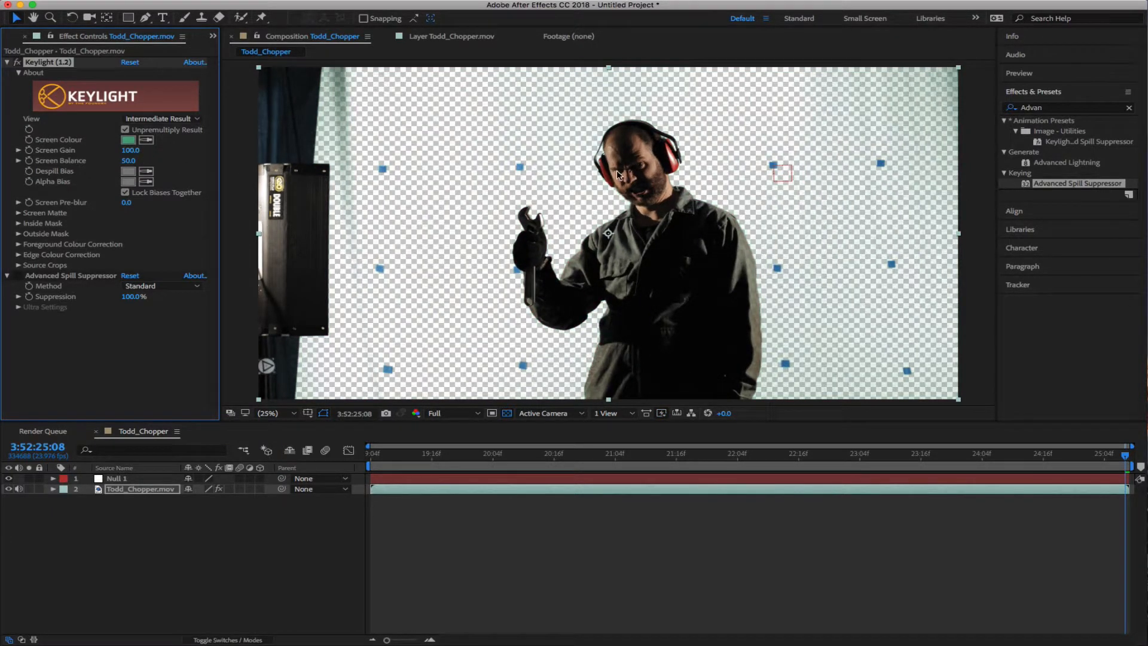
{"action": "left_click_drag", "start_coordinate": [131, 150], "coordinate": [140, 153]}
{"action": "left_click", "coordinate": [139, 151]}
{"action": "type", "text": "1"}
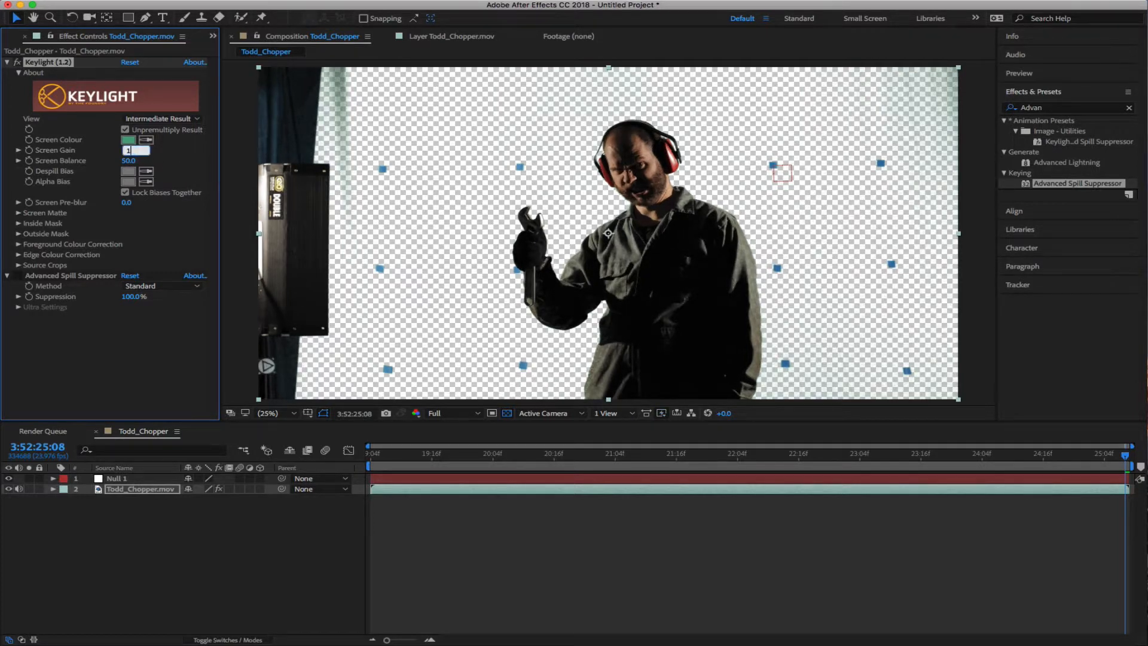
{"action": "type", "text": "00"}
{"action": "key", "text": "Return"}
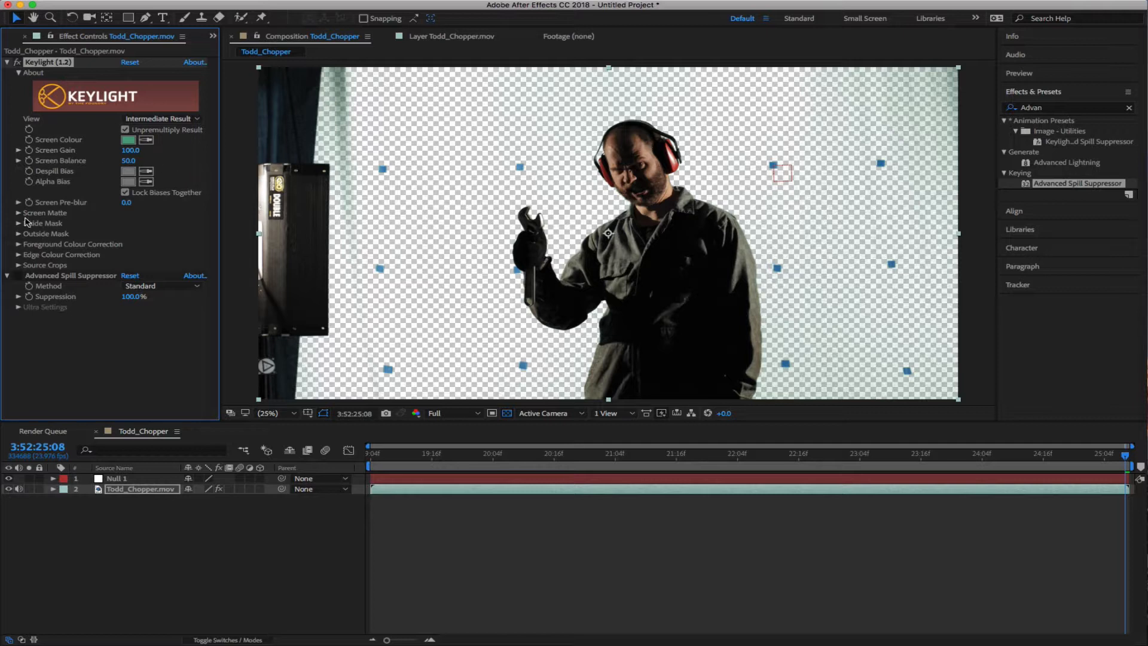
Switch Keylight's View to Screen Matte to examine the black and white areas of the key
{"action": "left_click", "coordinate": [161, 119]}
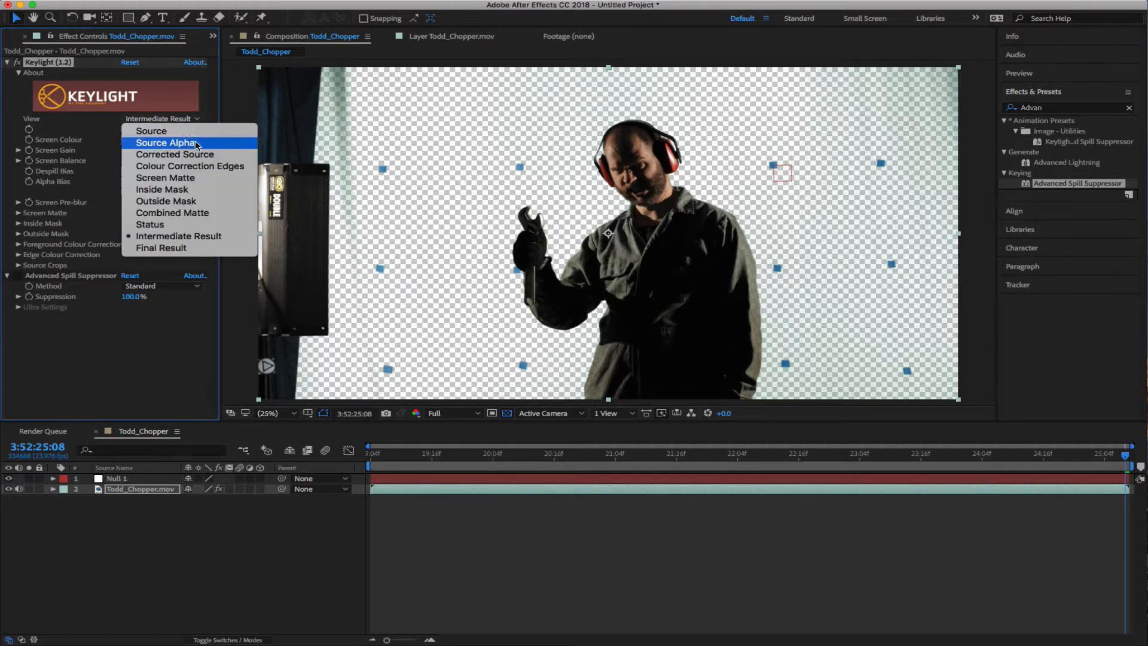
{"action": "left_click", "coordinate": [162, 178]}
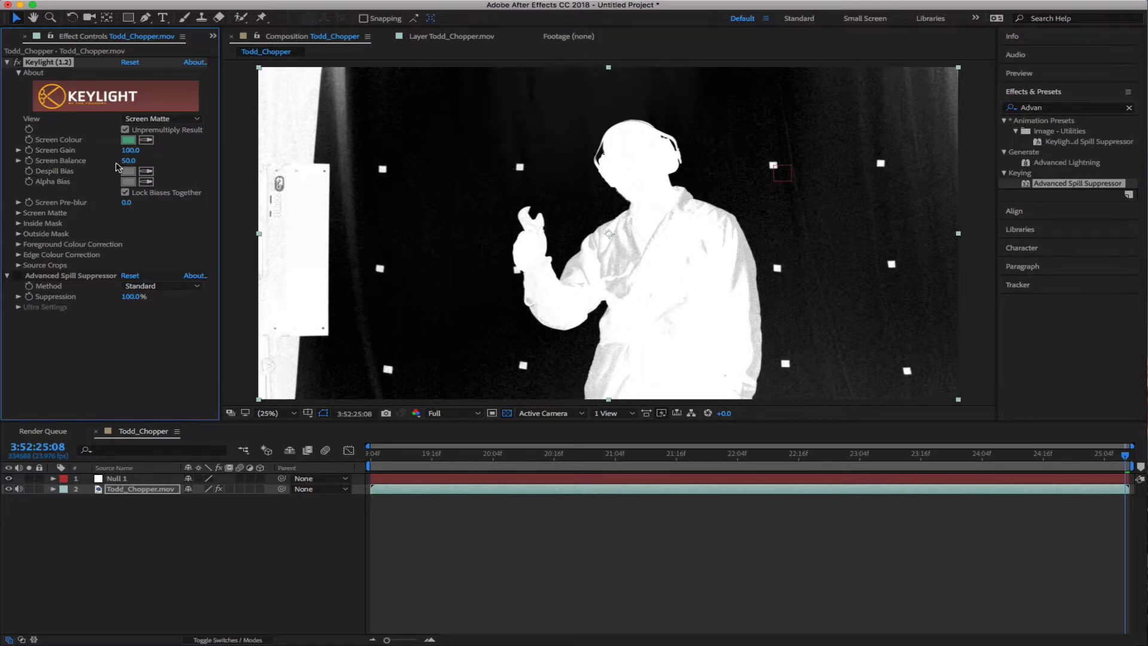
Try a Screen Pre-blur of 3.8 in Keylight, and reset it to 0
{"action": "left_click_drag", "start_coordinate": [130, 163], "coordinate": [132, 162]}
{"action": "left_click_drag", "start_coordinate": [126, 202], "coordinate": [152, 201]}
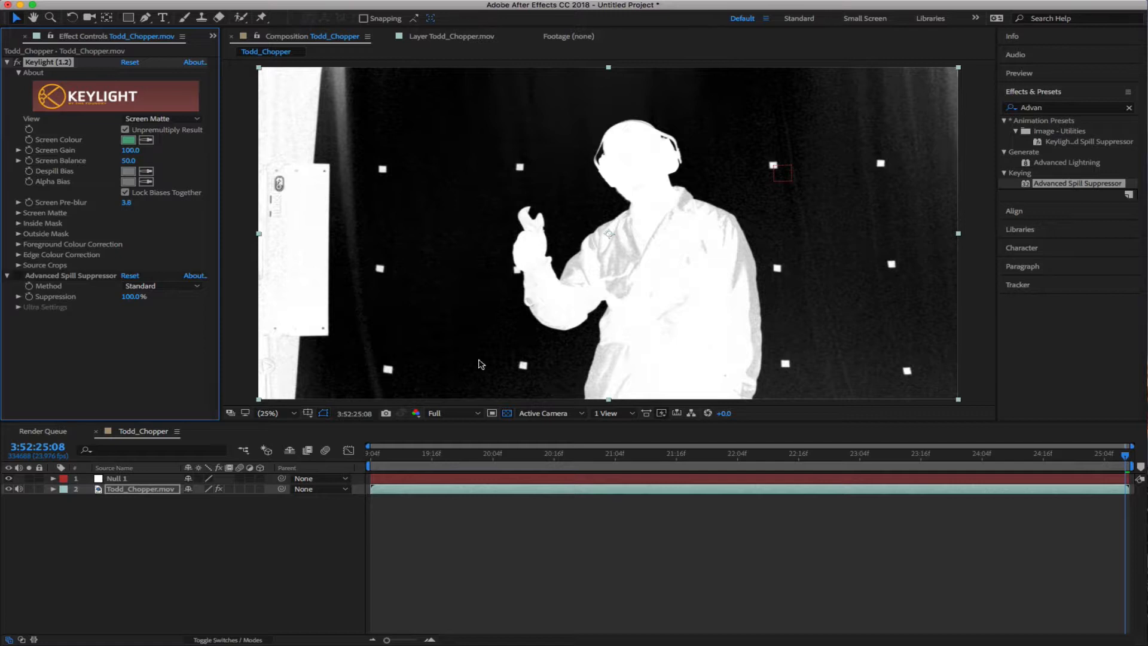
{"action": "left_click", "coordinate": [130, 203]}
{"action": "type", "text": "0"}
{"action": "key", "text": "Return"}
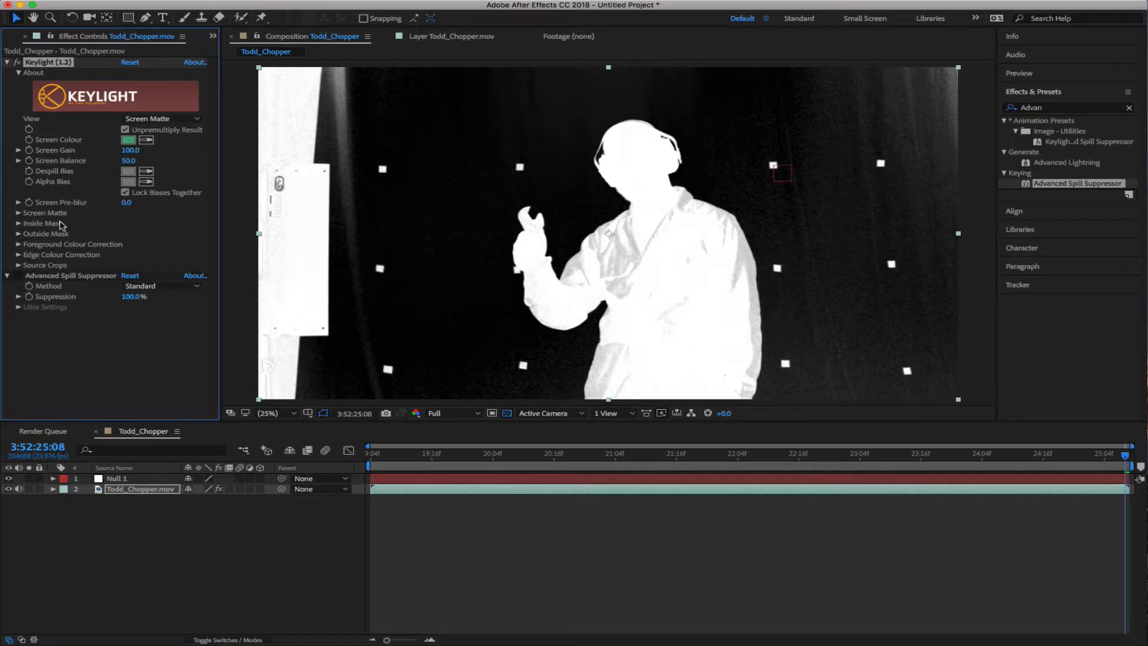
Expand Keylight's Screen Matte settings and raise Clip Black to 17 to darken the backdrop in the matte
{"action": "left_click", "coordinate": [19, 213]}
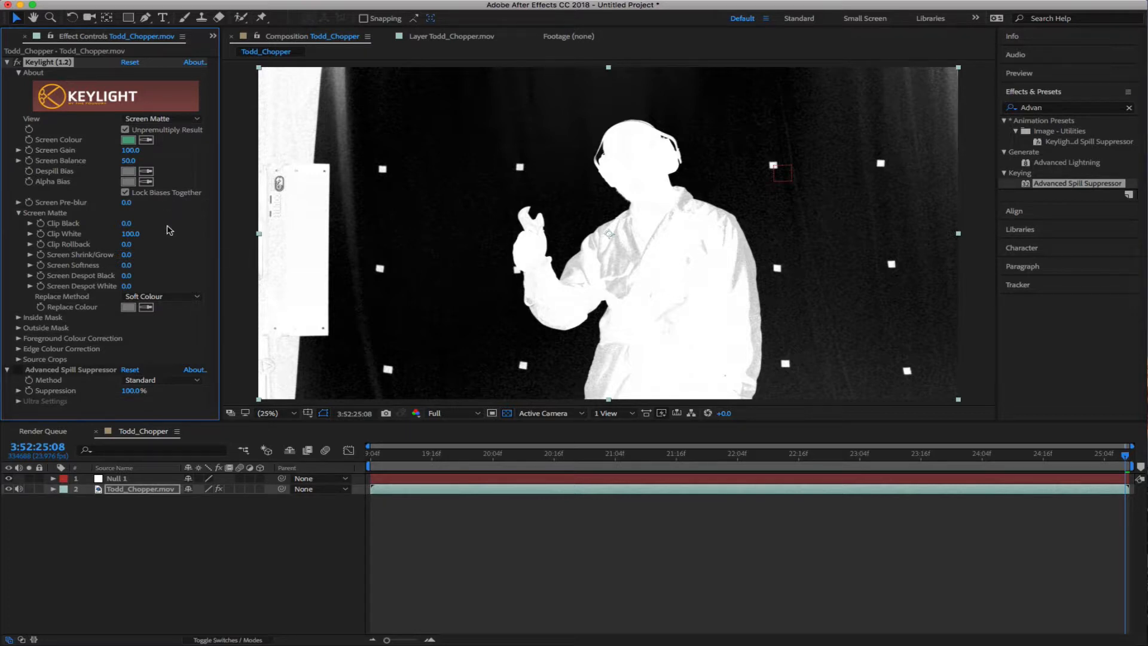
{"action": "left_click", "coordinate": [126, 223]}
{"action": "left_click", "coordinate": [170, 230]}
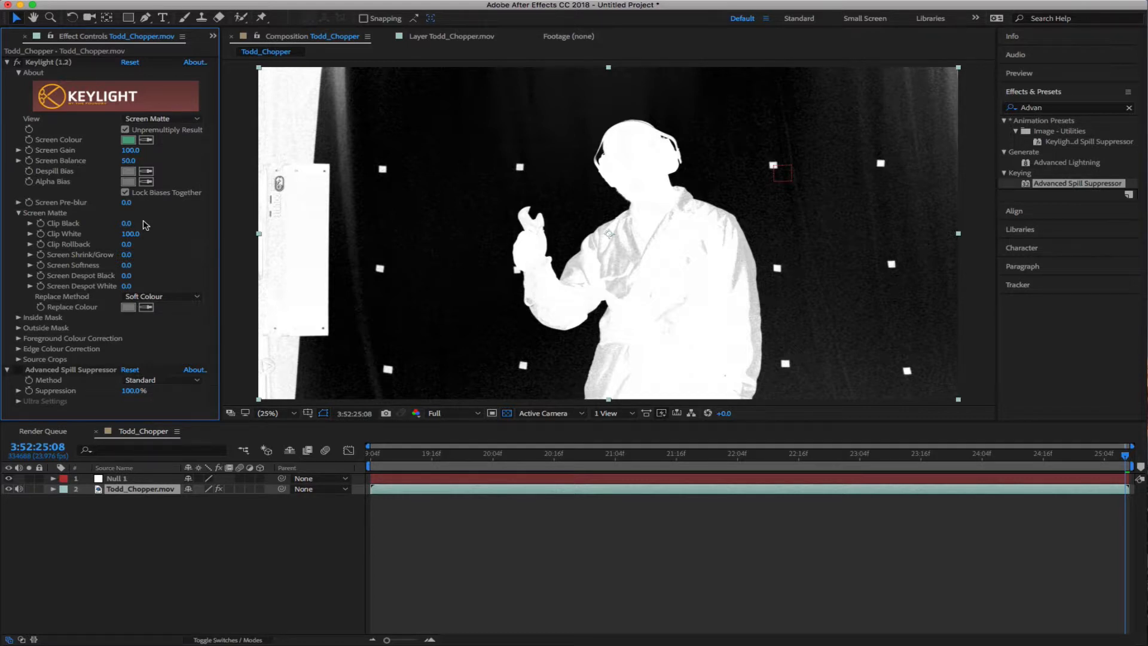
{"action": "left_click_drag", "start_coordinate": [128, 224], "coordinate": [129, 223]}
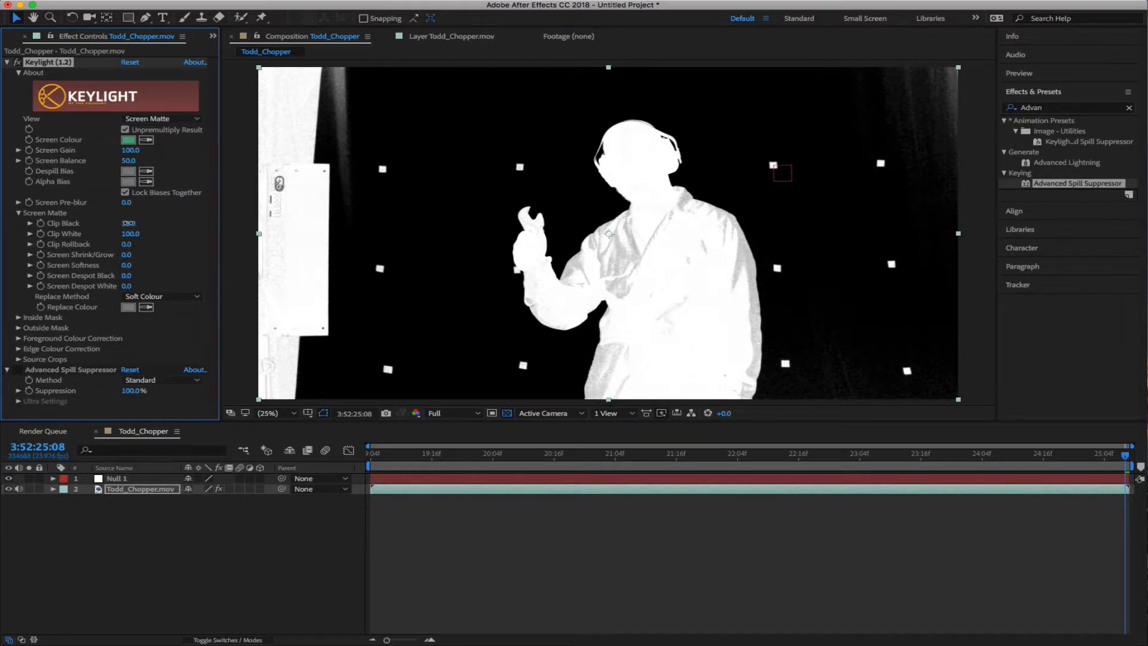
{"action": "left_click_drag", "start_coordinate": [117, 223], "coordinate": [206, 269]}
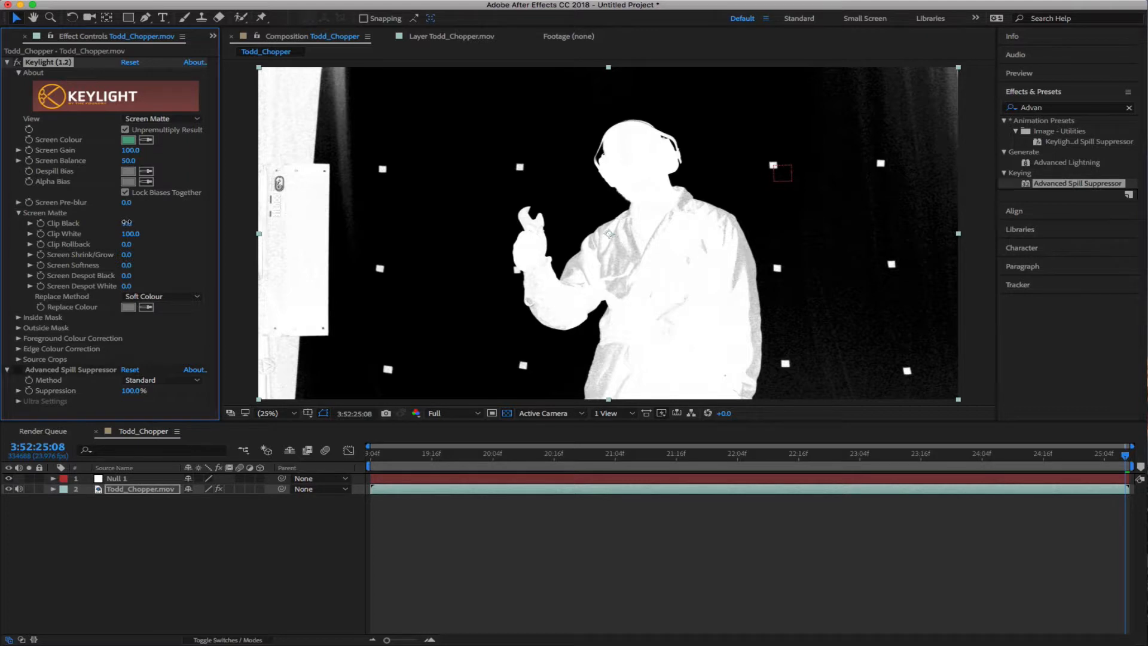
{"action": "left_click_drag", "start_coordinate": [127, 223], "coordinate": [130, 223]}
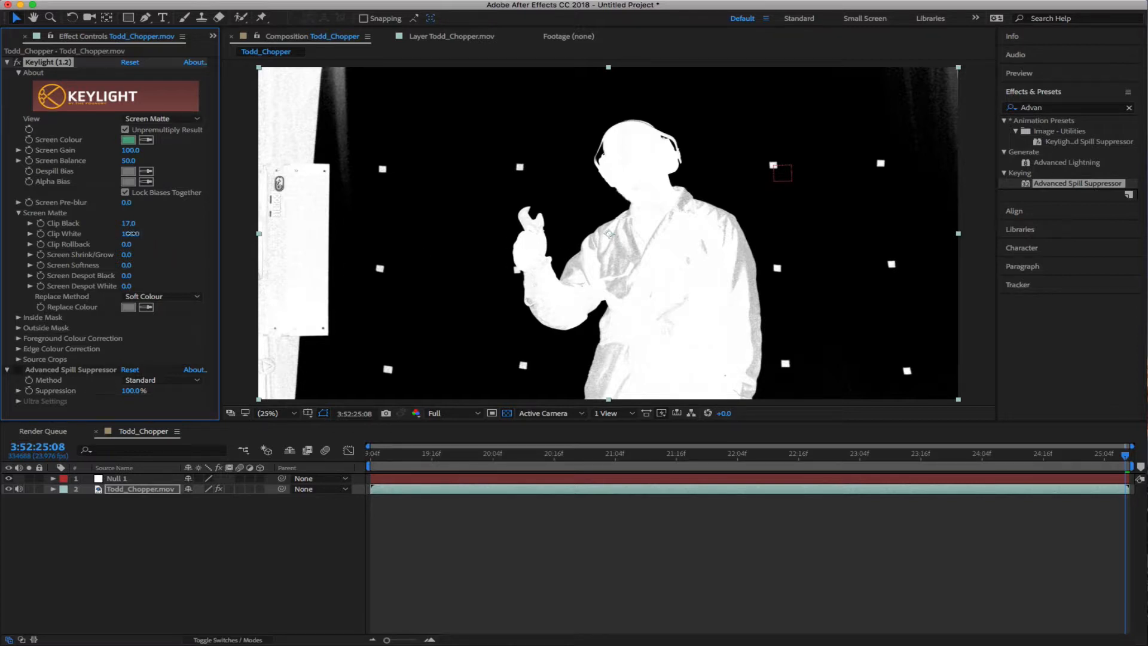
Lower Clip White to 85 to fill in the grey areas of the actor's matte
{"action": "left_click_drag", "start_coordinate": [130, 234], "coordinate": [128, 236]}
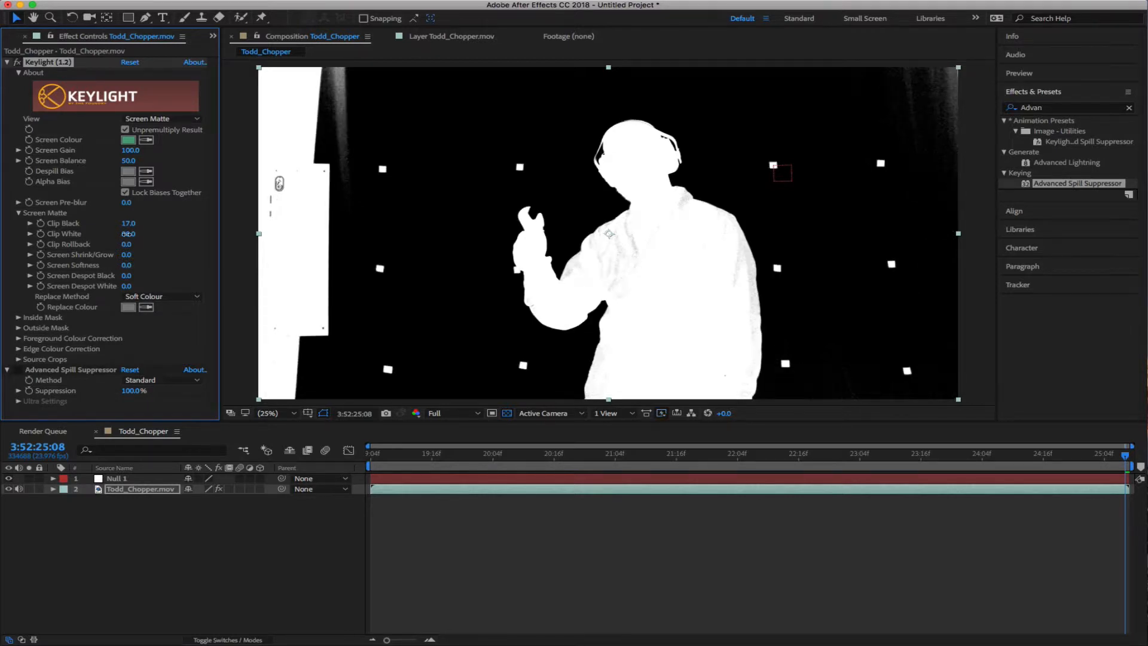
{"action": "left_click", "coordinate": [128, 234]}
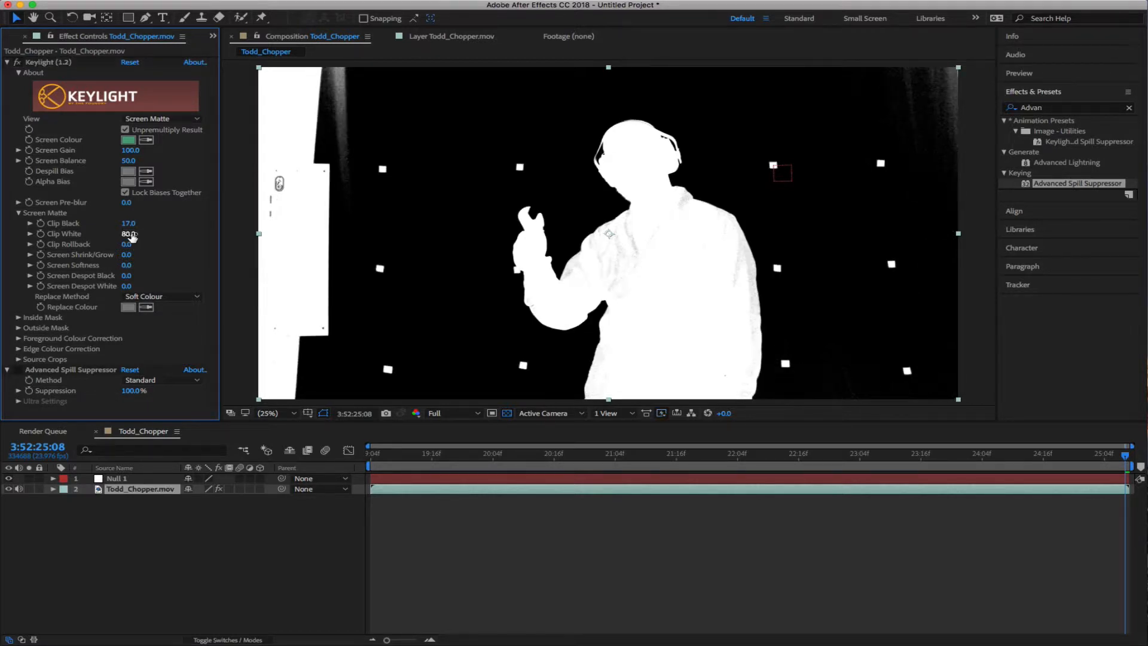
{"action": "type", "text": "65"}
{"action": "key", "text": "Return"}
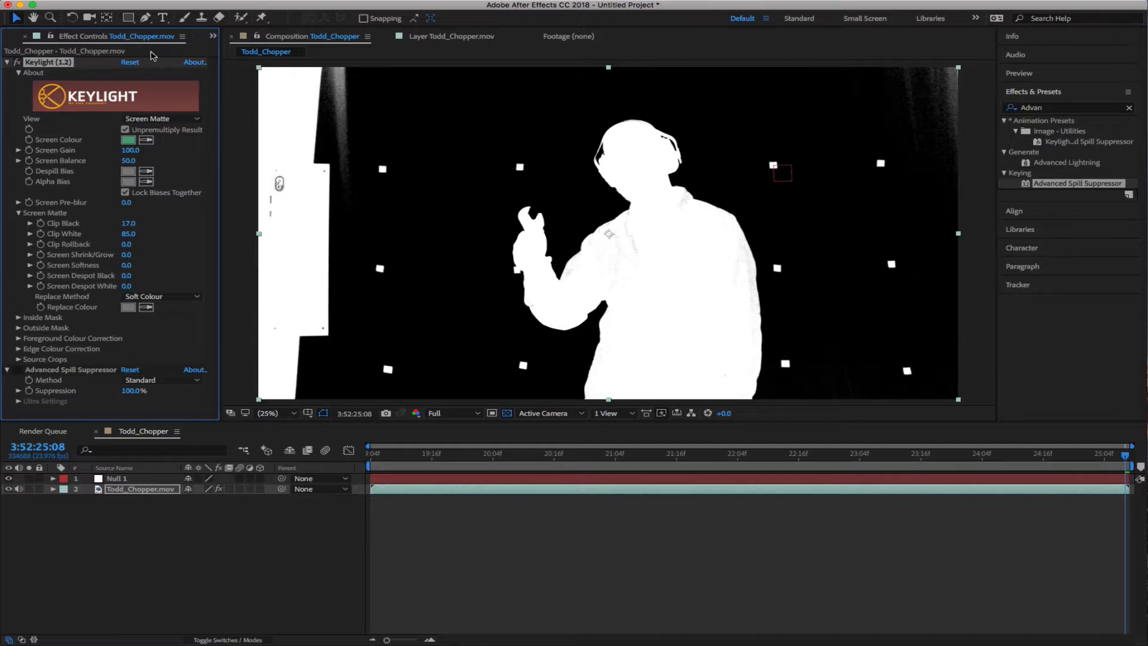
Switch Keylight to the Final Result view and inspect the keyed edges around the actor's arm and jacket up close
{"action": "left_click", "coordinate": [144, 119]}
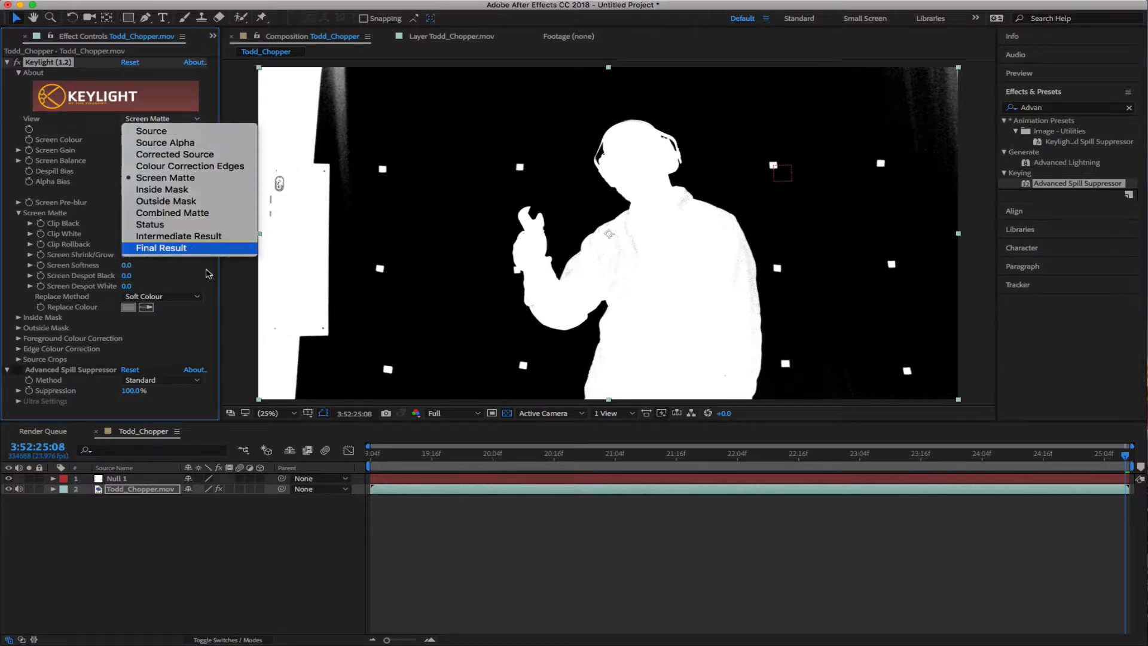
{"action": "left_click", "coordinate": [201, 248]}
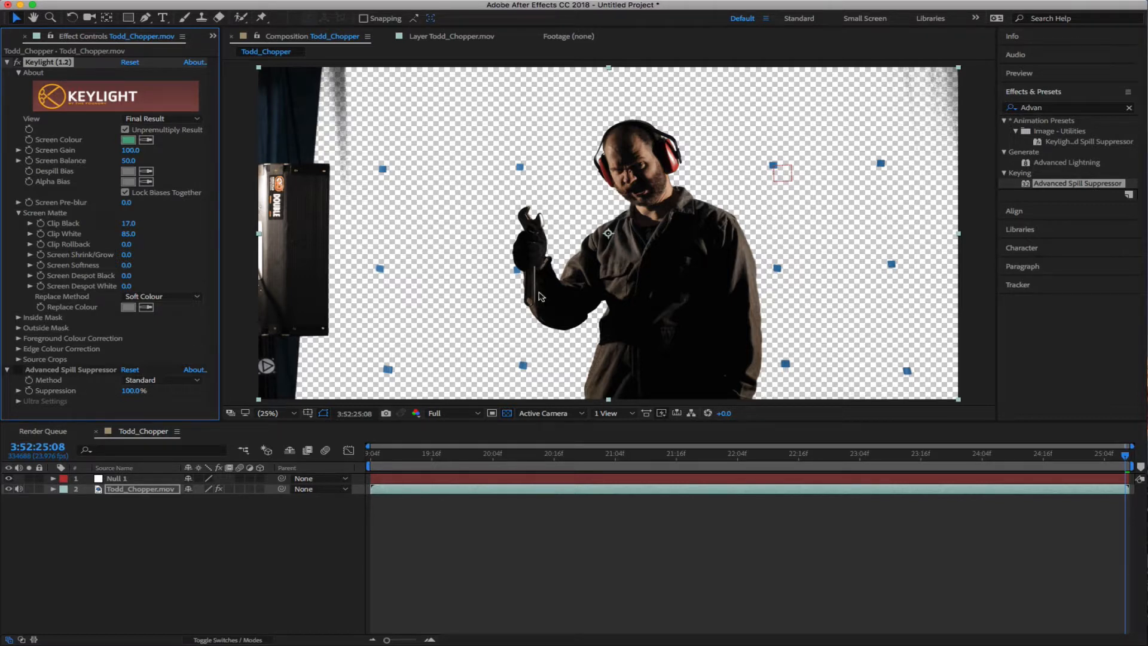
{"action": "scroll", "coordinate": [637, 302], "scroll_direction": "up", "scroll_amount": 4}
{"action": "left_click_drag", "start_coordinate": [637, 327], "coordinate": [625, 116]}
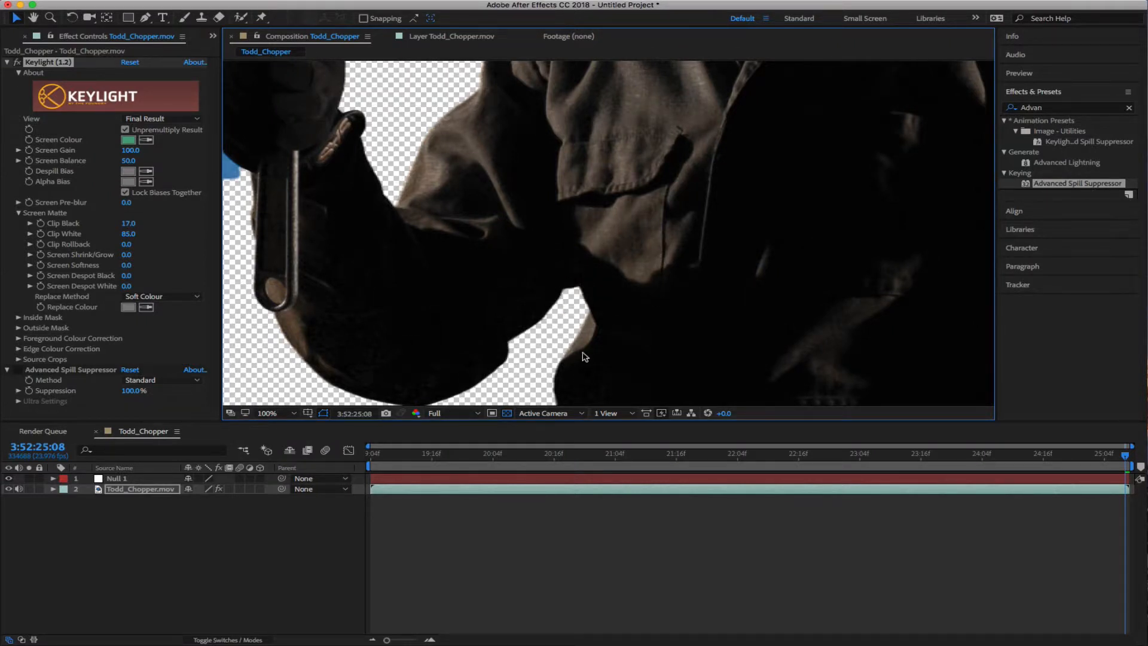
{"action": "key", "text": "comma"}
{"action": "key", "text": "period"}
{"action": "left_click_drag", "start_coordinate": [541, 331], "coordinate": [605, 225]}
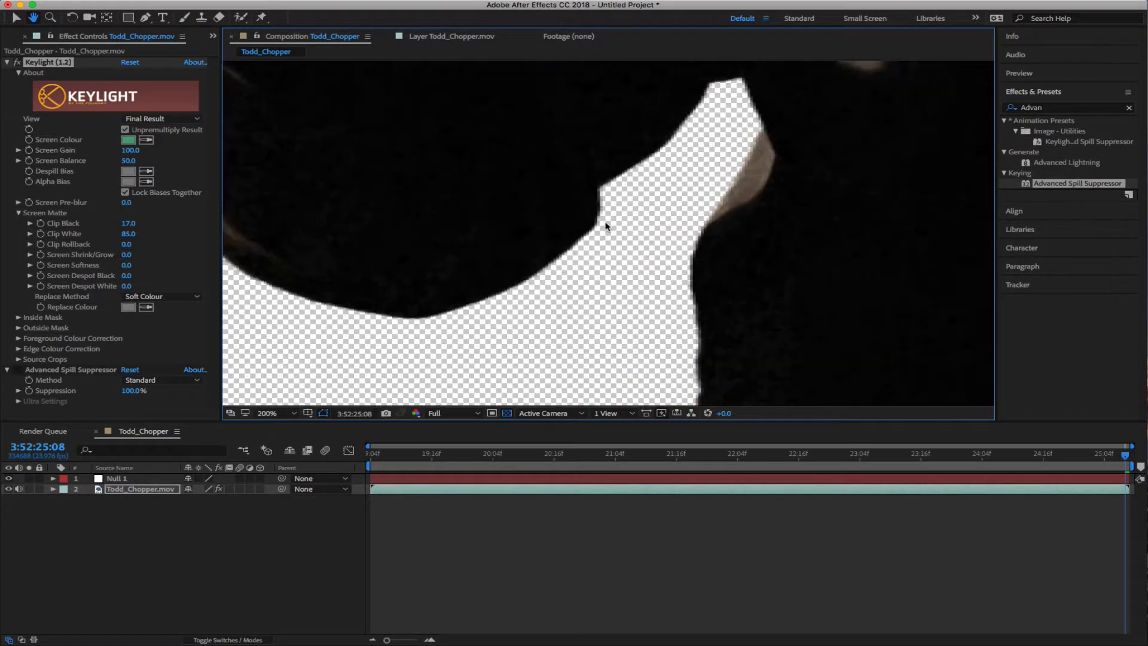
{"action": "left_click_drag", "start_coordinate": [441, 313], "coordinate": [530, 281]}
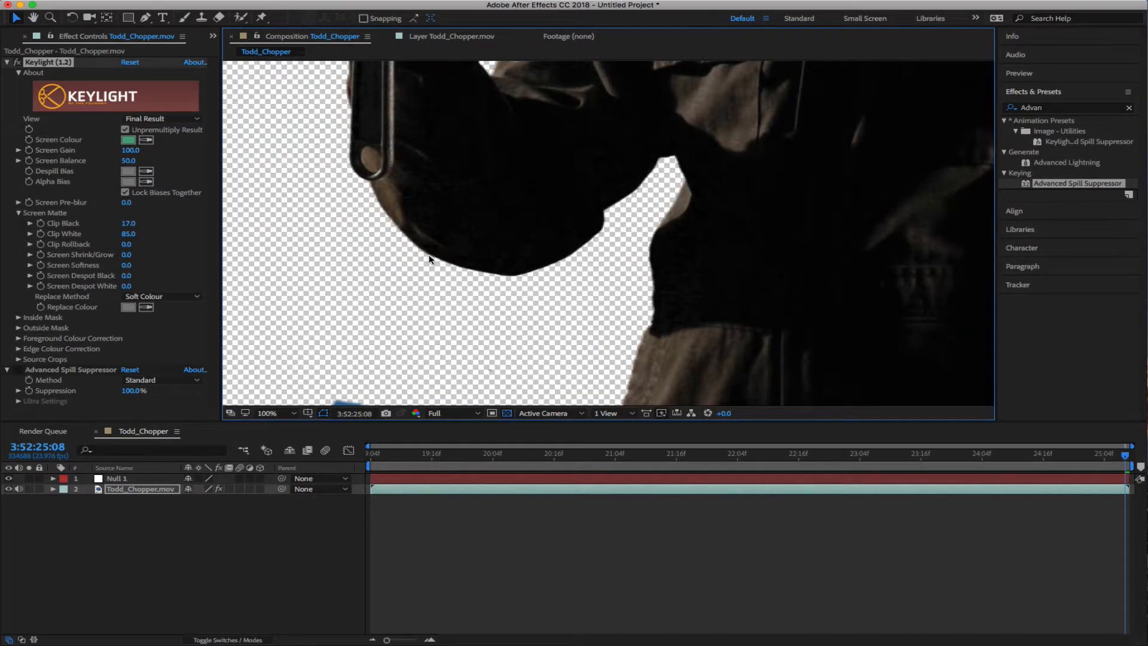
{"action": "left_click_drag", "start_coordinate": [517, 173], "coordinate": [532, 351]}
{"action": "key", "text": "v"}
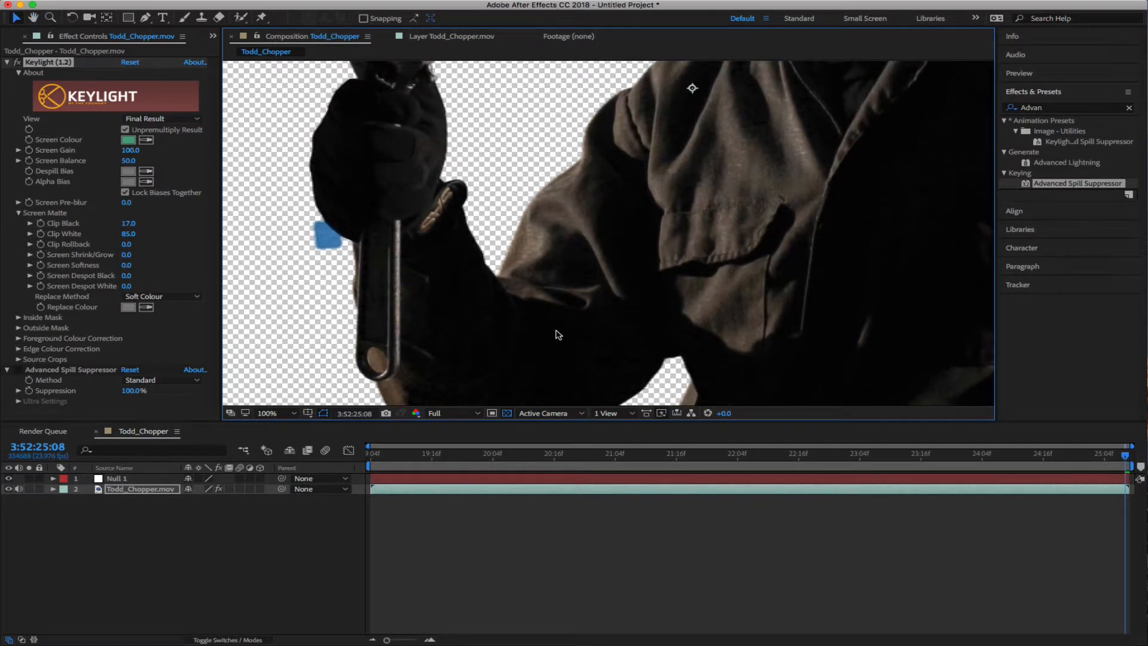
Set Keylight's Screen Softness to 1 to soften the matte edges
{"action": "left_click", "coordinate": [125, 267]}
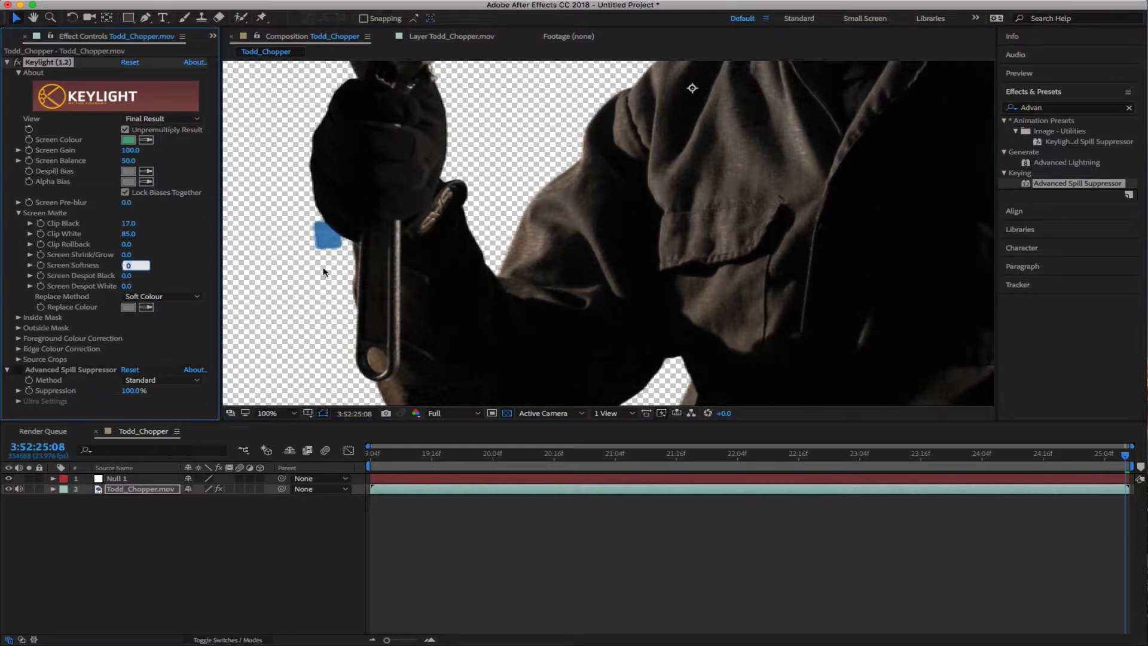
{"action": "type", "text": "1"}
{"action": "key", "text": "Return"}
{"action": "key", "text": "."}
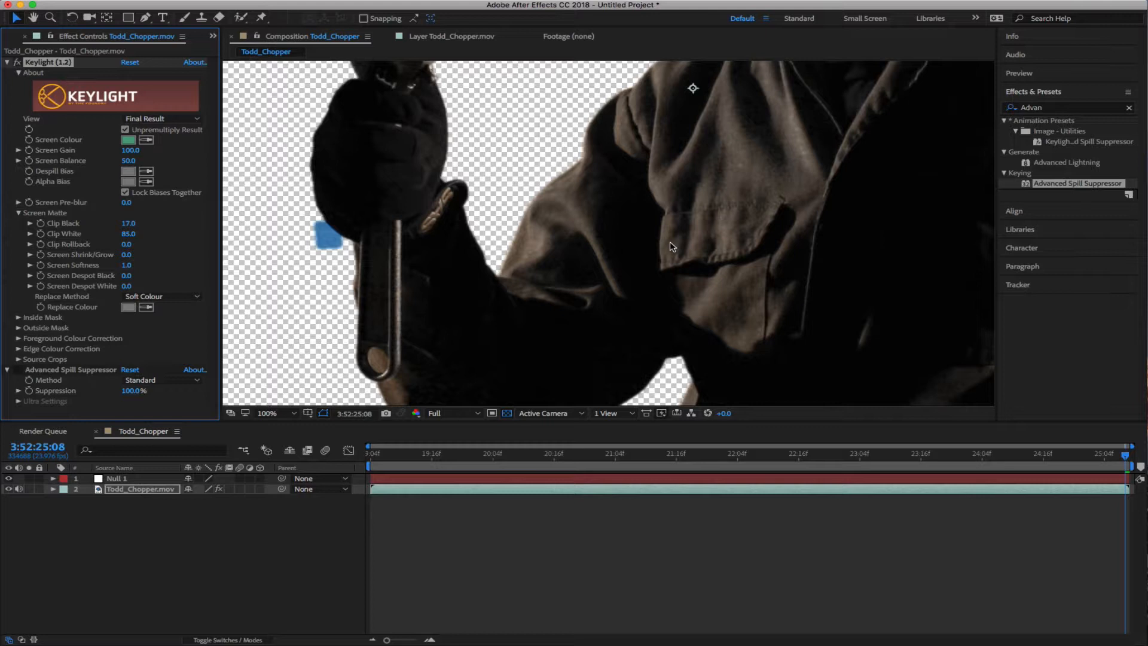
Try a Screen Softness of 10 on the matte, and return it to 1
{"action": "left_click", "coordinate": [126, 265]}
{"action": "type", "text": "10"}
{"action": "key", "text": "Return"}
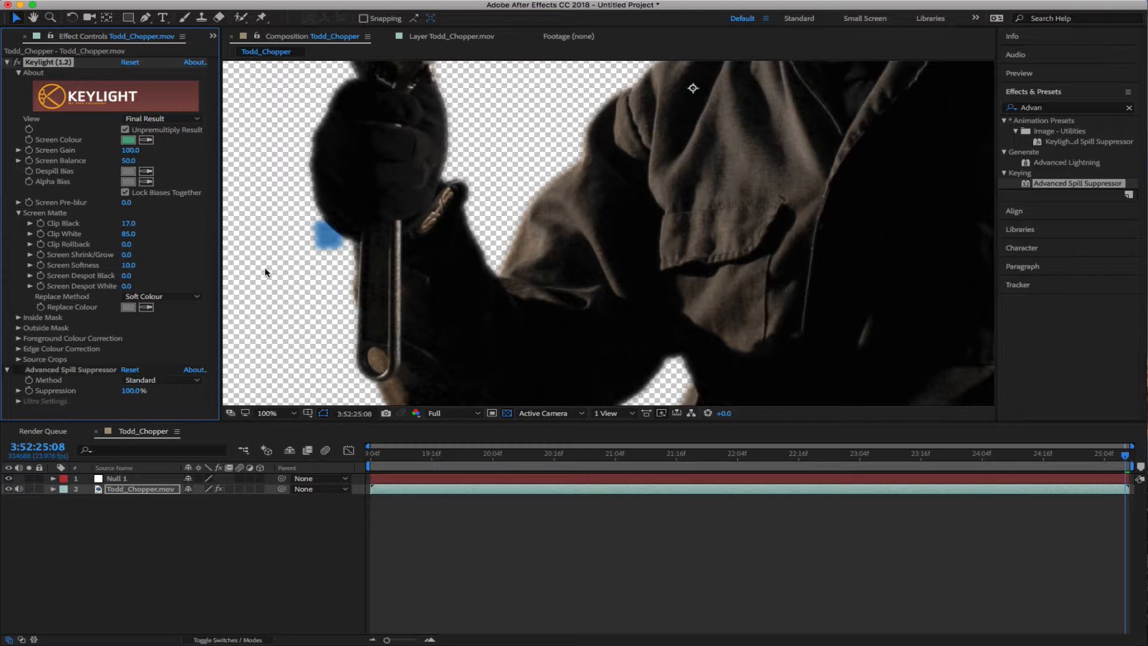
{"action": "left_click", "coordinate": [129, 265]}
{"action": "type", "text": "1"}
{"action": "key", "text": "Return"}
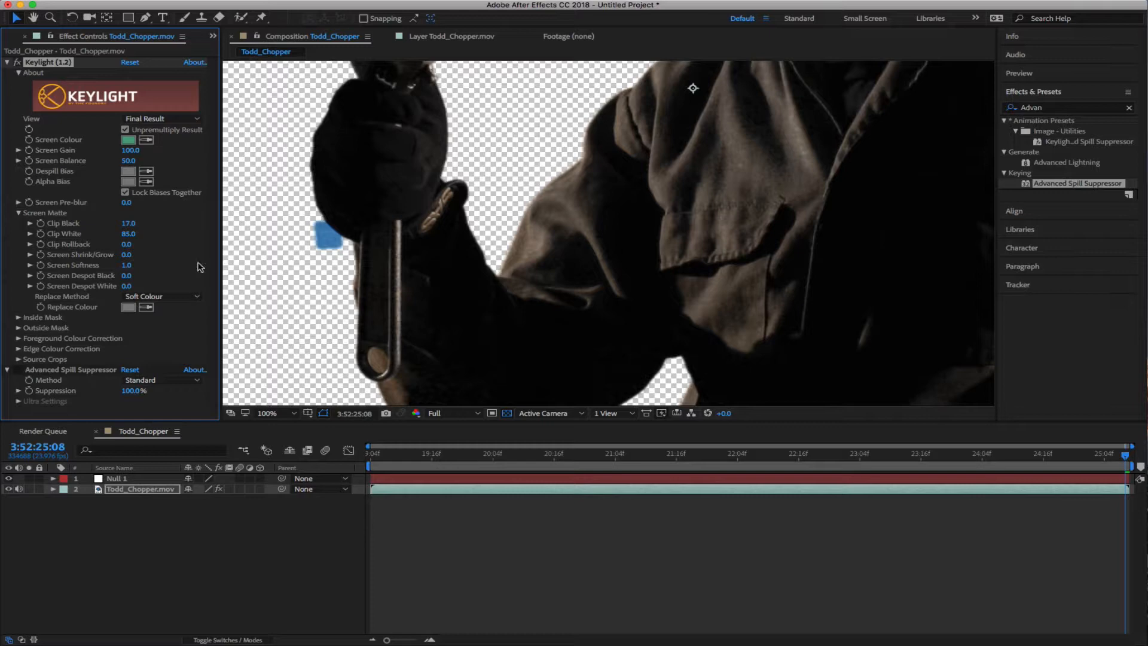
Review the keyed result over the whole frame at 25% magnification
{"action": "scroll", "coordinate": [657, 221], "scroll_direction": "down", "scroll_amount": 4}
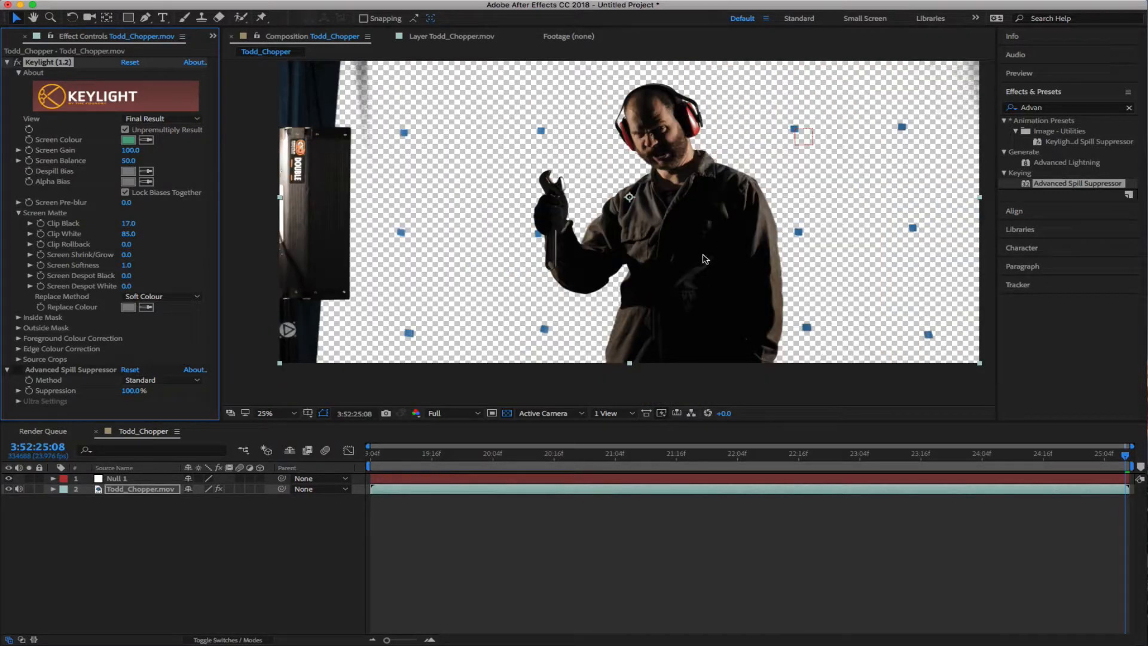
{"action": "key", "text": "h"}
{"action": "mouse_move", "coordinate": [703, 249]}
{"action": "left_mouse_down"}
{"action": "mouse_move", "coordinate": [655, 281]}
{"action": "mouse_move", "coordinate": [684, 249]}
{"action": "left_mouse_up"}
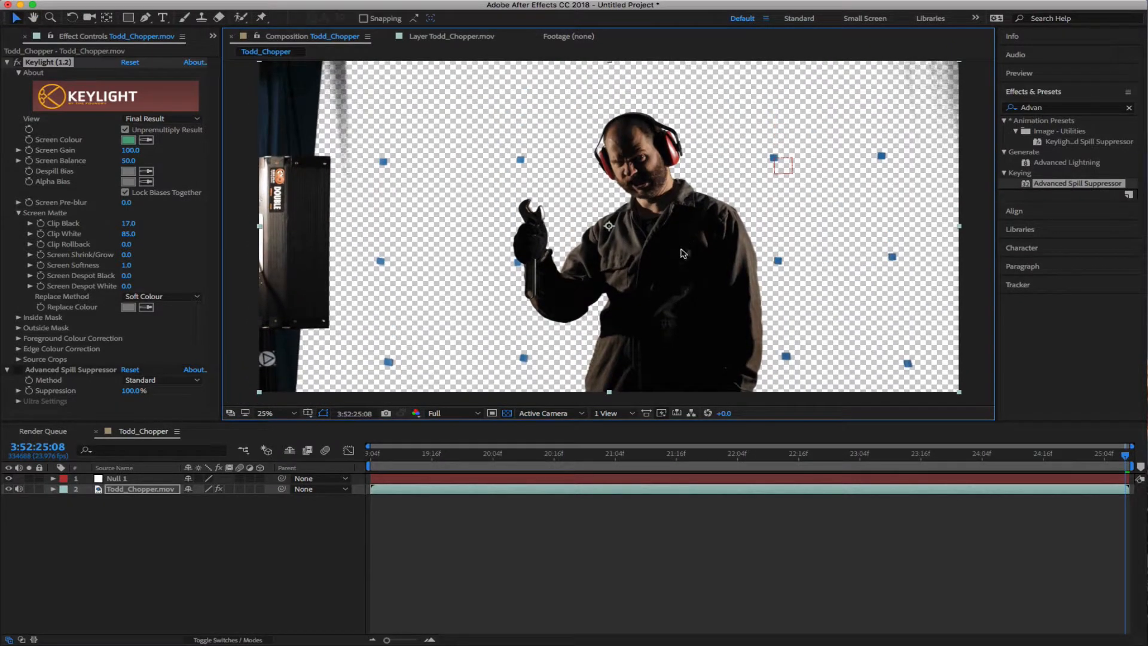
Check the key at the start of the shot and set the current time to 3:52:19:19
{"action": "key", "text": "v"}
{"action": "left_click", "coordinate": [178, 532]}
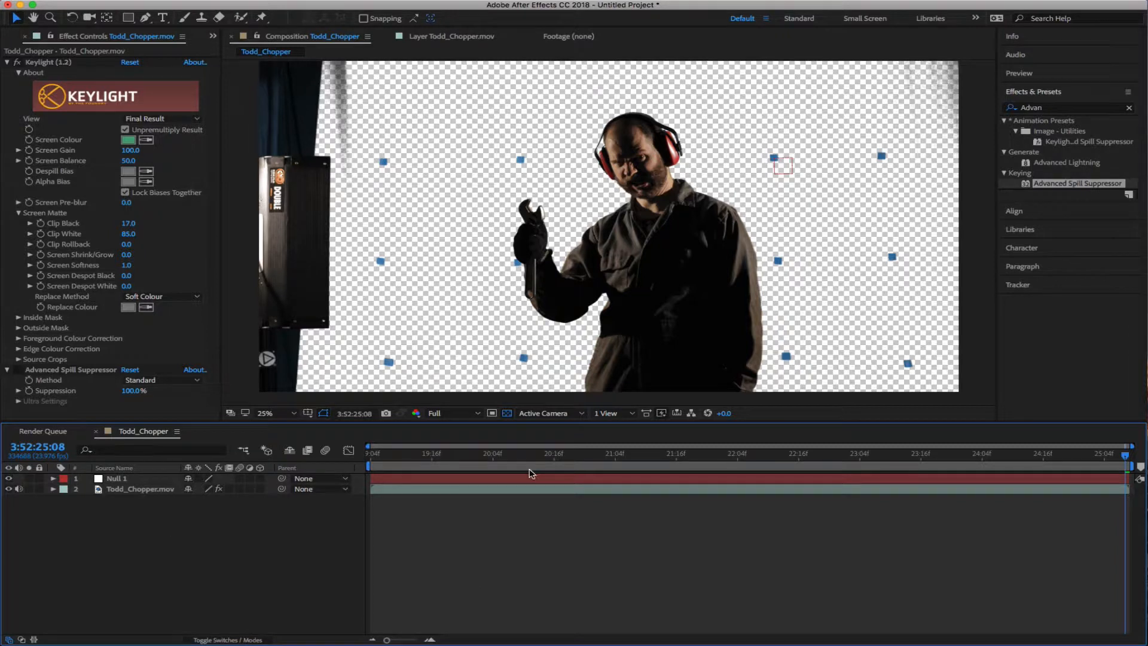
{"action": "left_click_drag", "start_coordinate": [1119, 461], "coordinate": [339, 510]}
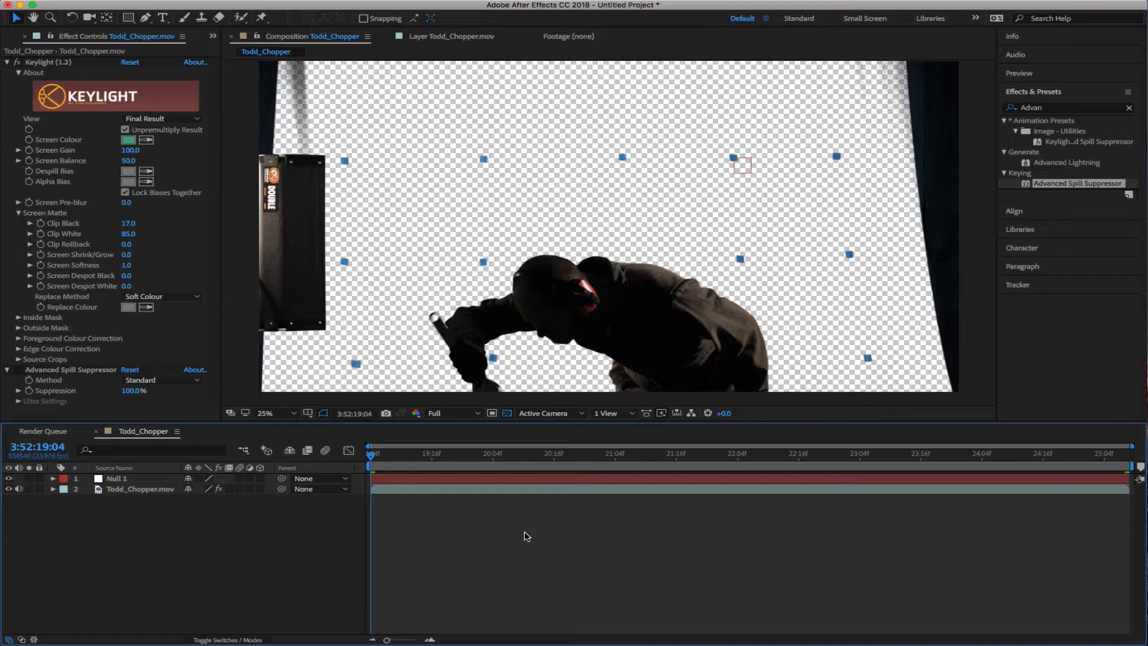
{"action": "left_click_drag", "start_coordinate": [372, 457], "coordinate": [448, 456]}
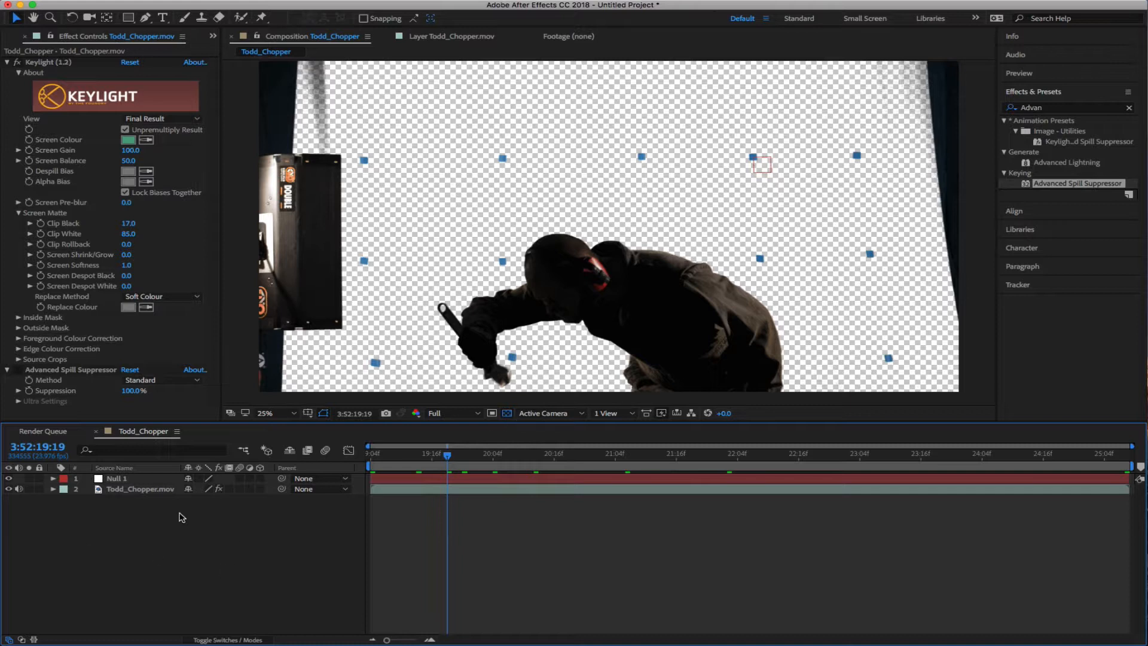
Start a Pen tool mask on the Todd_Chopper.mov layer, tracing from below the actor's waist along the underside of his torso and arm
{"action": "left_click", "coordinate": [149, 489]}
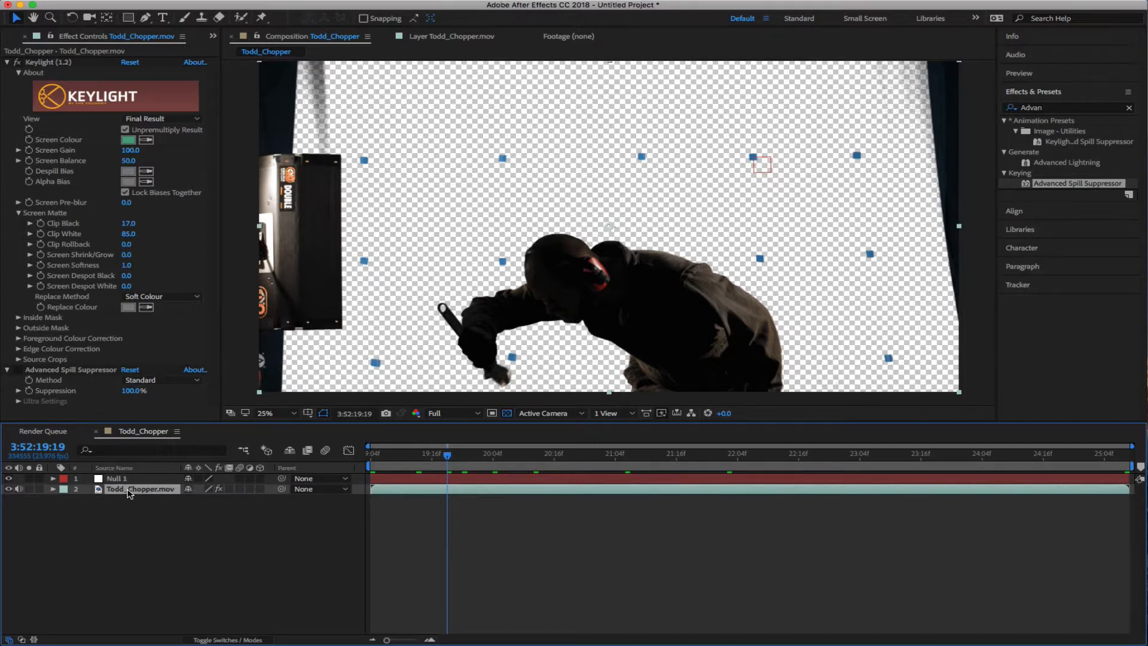
{"action": "left_click", "coordinate": [145, 18]}
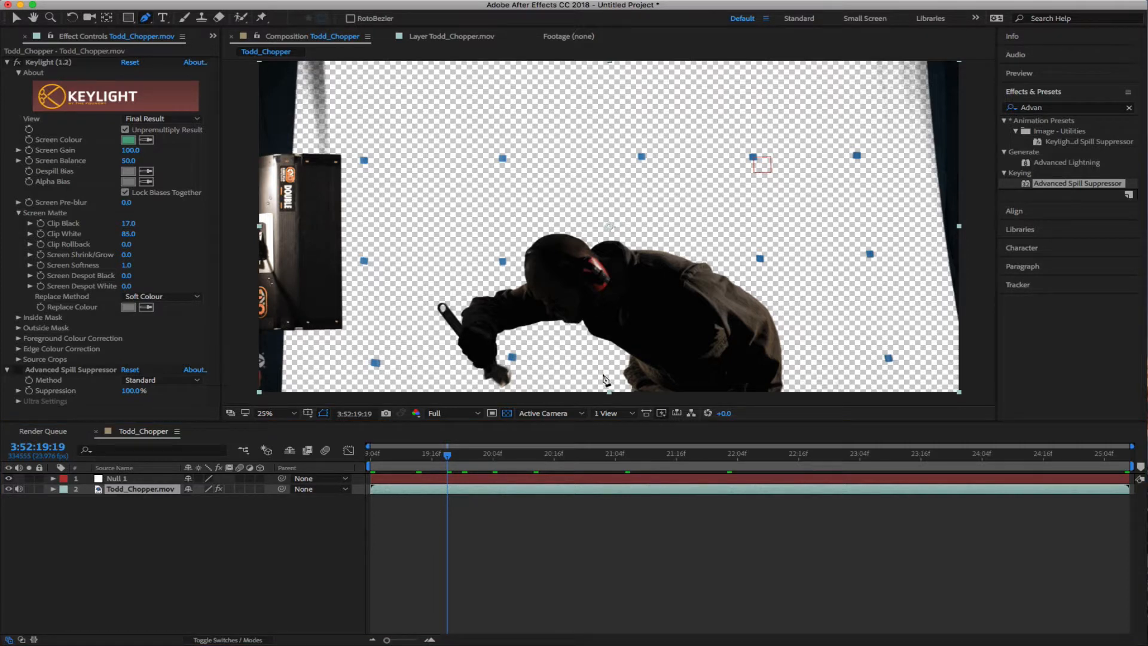
{"action": "left_click", "coordinate": [626, 397]}
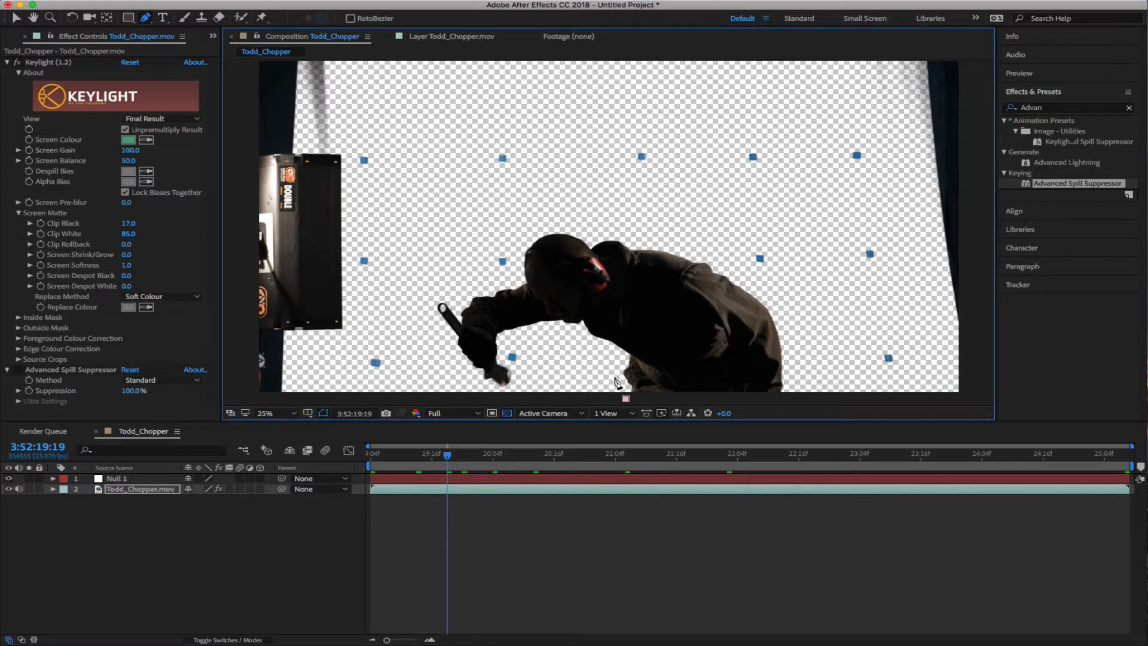
{"action": "left_click", "coordinate": [606, 349]}
{"action": "left_click_drag", "start_coordinate": [523, 330], "coordinate": [518, 336]}
Reveal Mask 1 on the footage layer and change its outline colour to bright red
{"action": "left_click", "coordinate": [53, 489]}
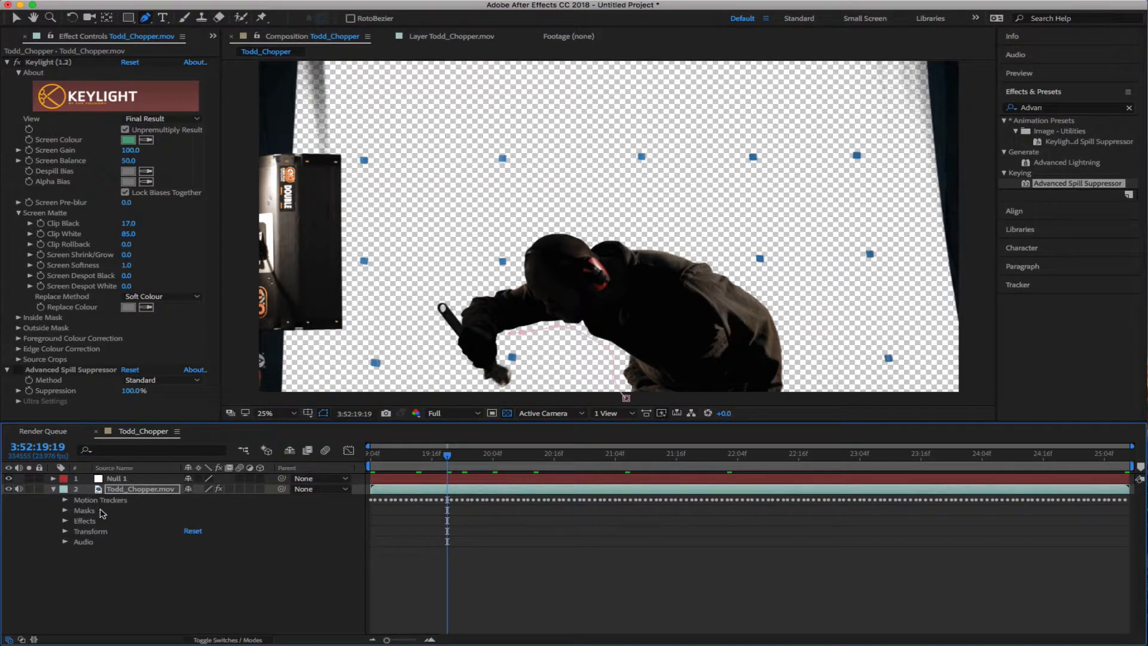
{"action": "left_click", "coordinate": [65, 510]}
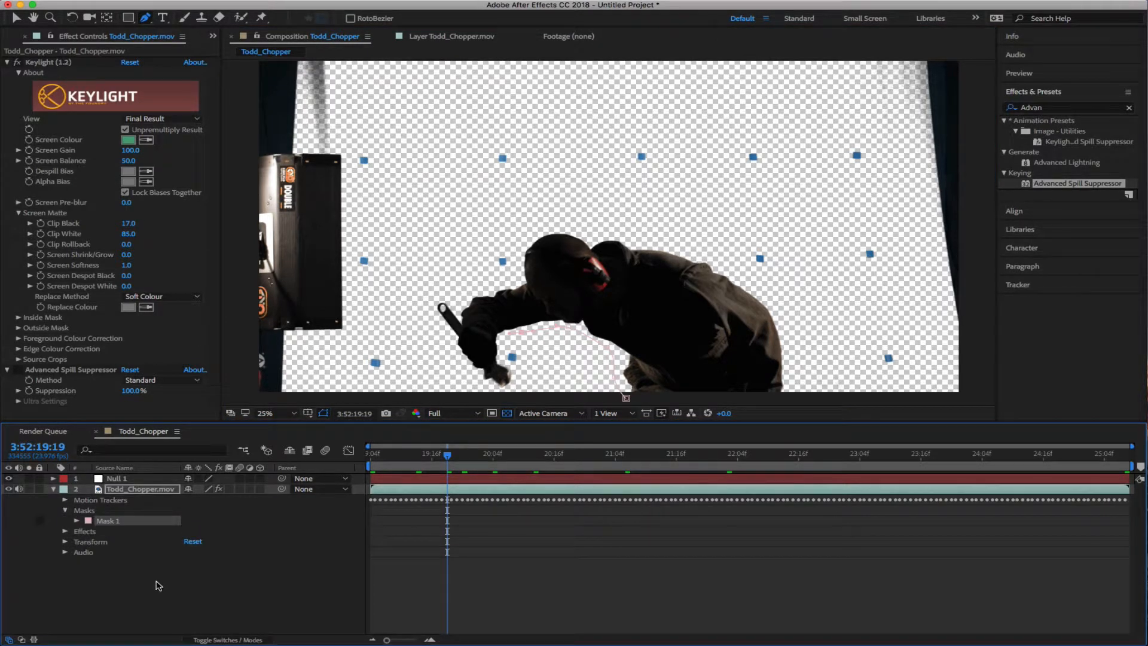
{"action": "left_click", "coordinate": [88, 521]}
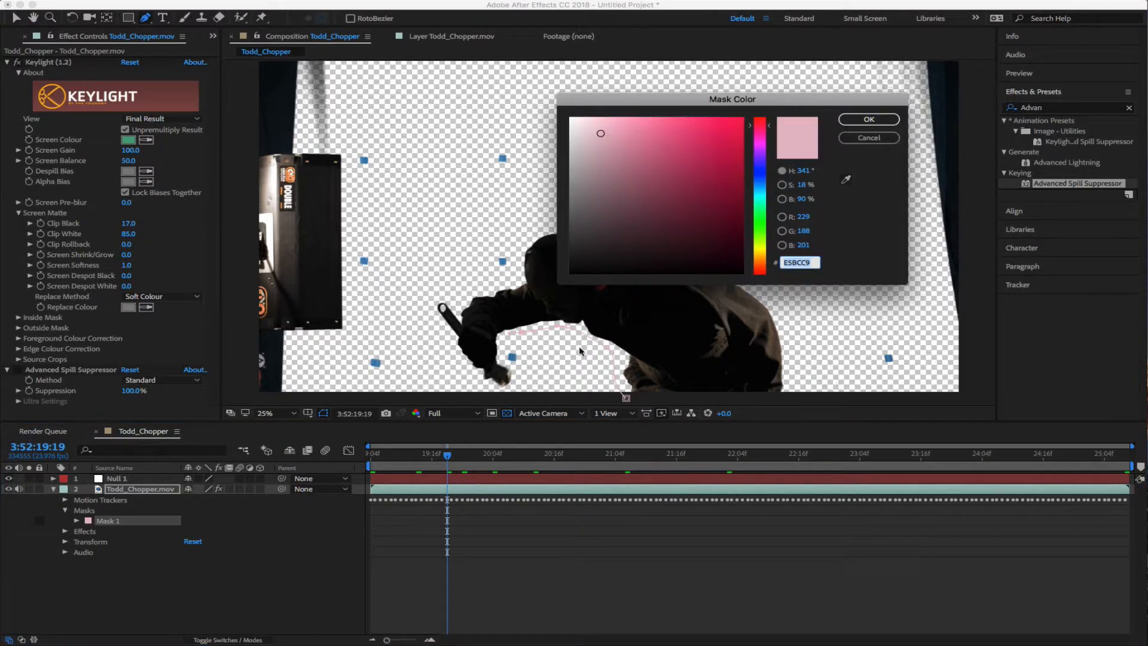
{"action": "left_click_drag", "start_coordinate": [760, 181], "coordinate": [761, 93]}
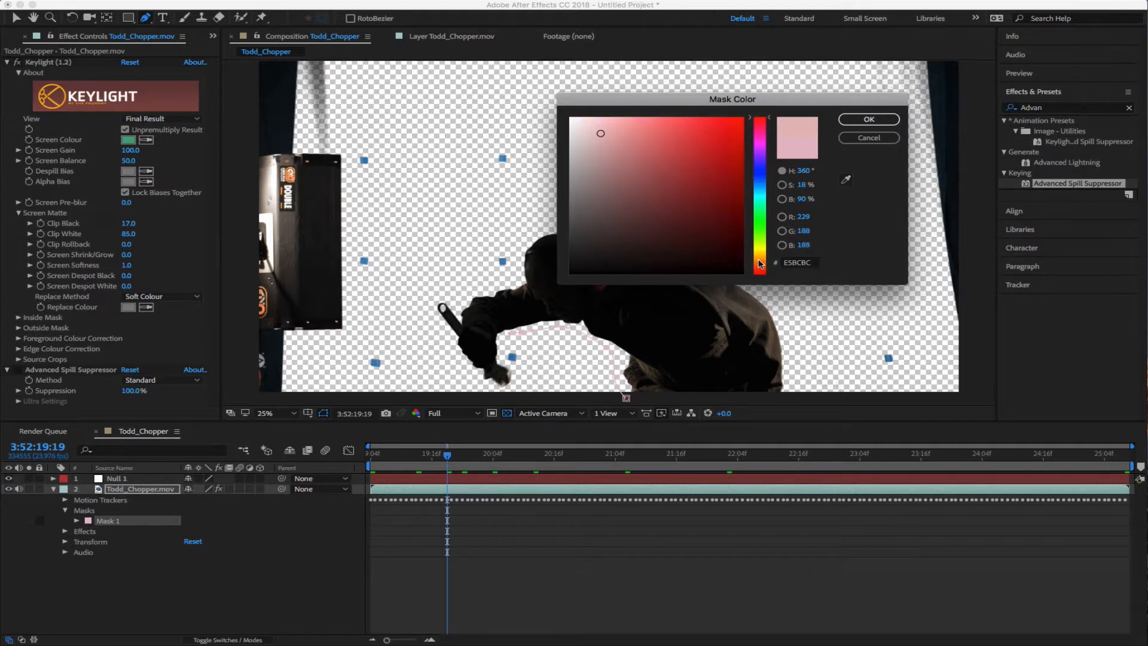
{"action": "left_click_drag", "start_coordinate": [729, 176], "coordinate": [742, 88]}
{"action": "left_click", "coordinate": [868, 118]}
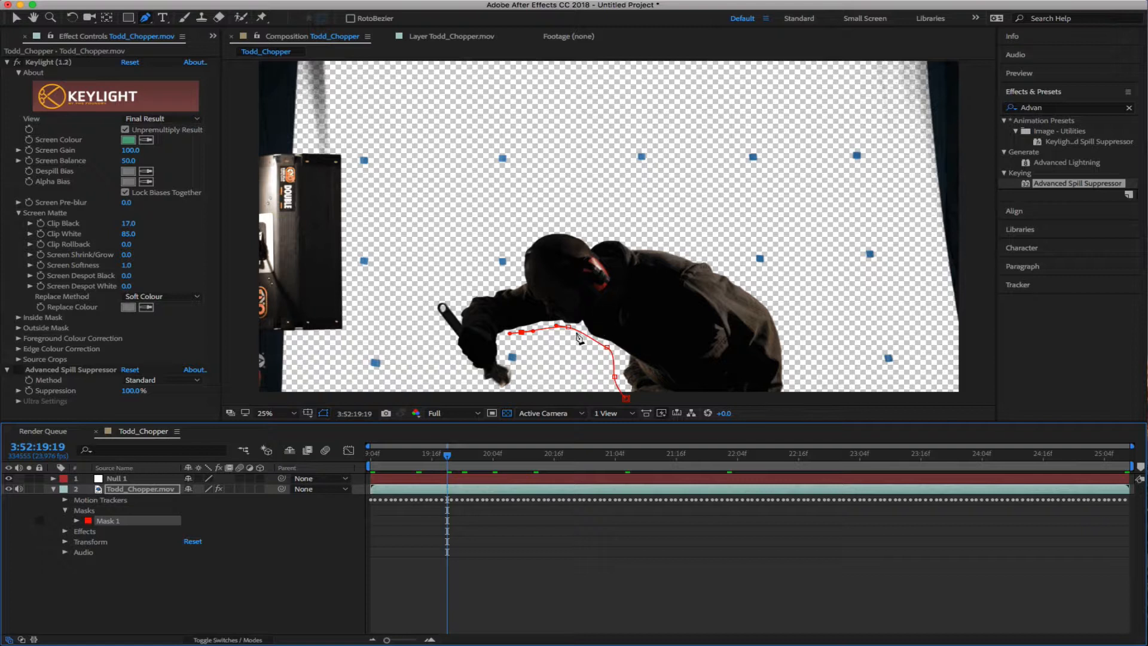
Continue the mask path loosely around the actor's hand, wrench, arm, head and back to the frame's lower edge
{"action": "left_click", "coordinate": [521, 332]}
{"action": "left_click_drag", "start_coordinate": [504, 348], "coordinate": [460, 368]}
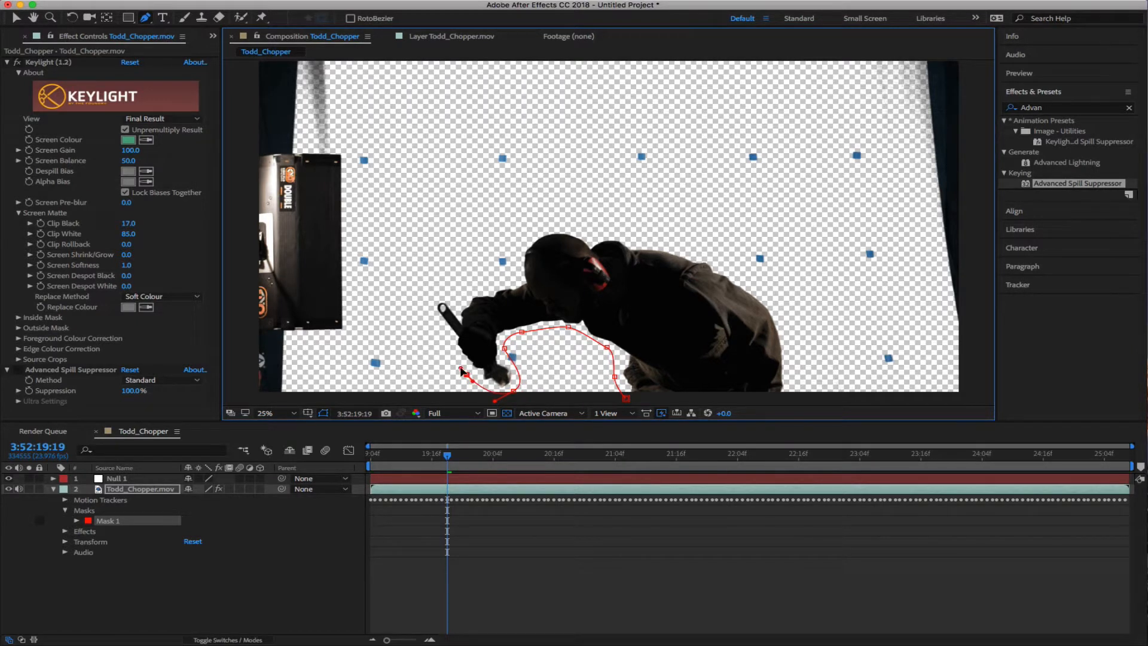
{"action": "left_click_drag", "start_coordinate": [422, 295], "coordinate": [518, 272]}
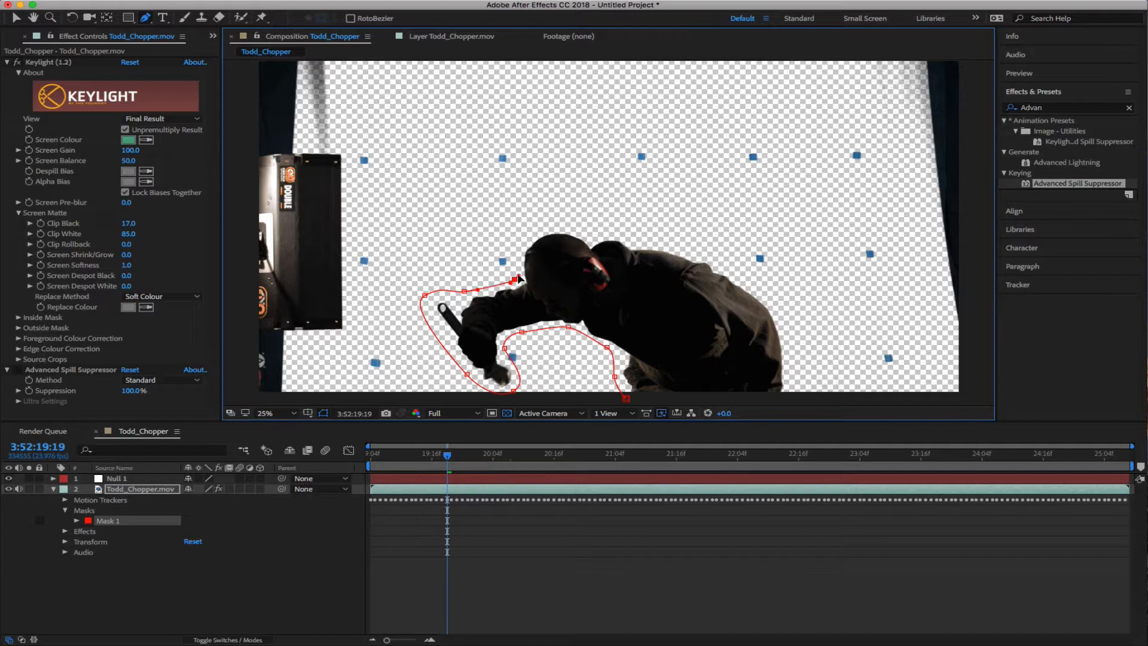
{"action": "left_click_drag", "start_coordinate": [533, 228], "coordinate": [561, 220]}
{"action": "left_click", "coordinate": [592, 234]}
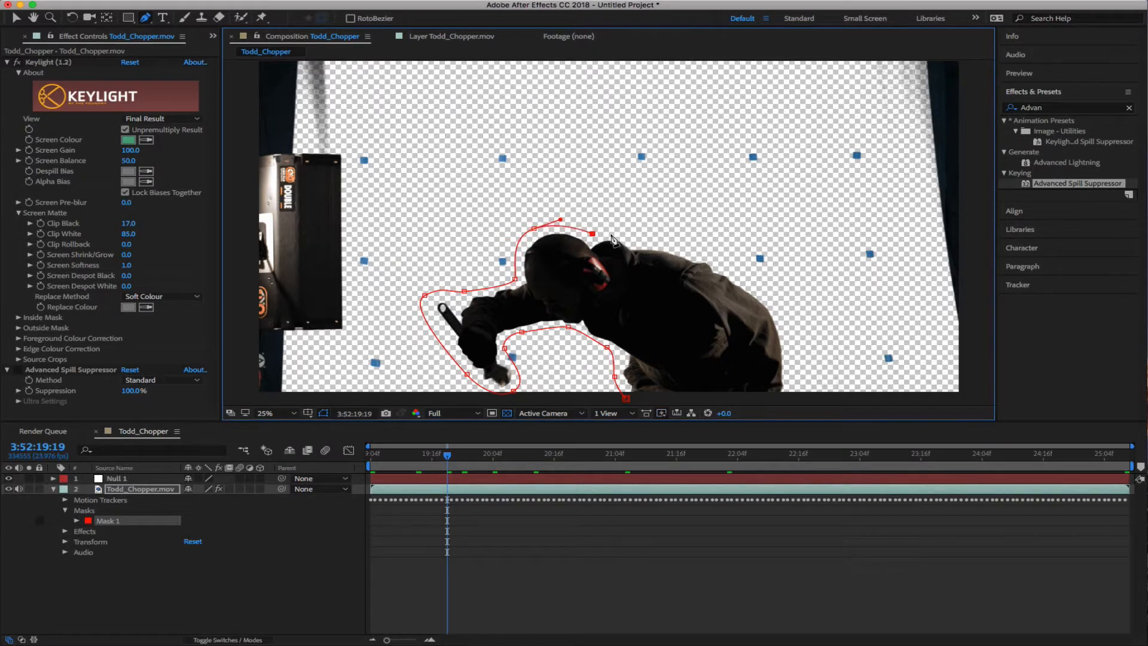
{"action": "left_click_drag", "start_coordinate": [628, 233], "coordinate": [713, 260]}
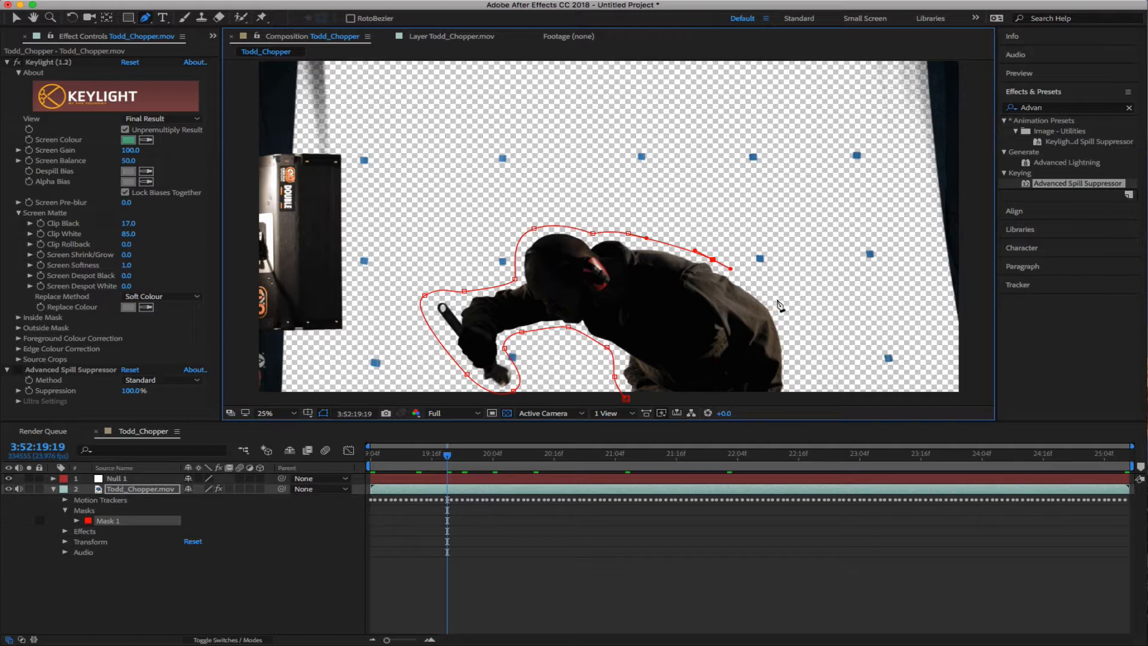
{"action": "left_click_drag", "start_coordinate": [775, 303], "coordinate": [794, 396]}
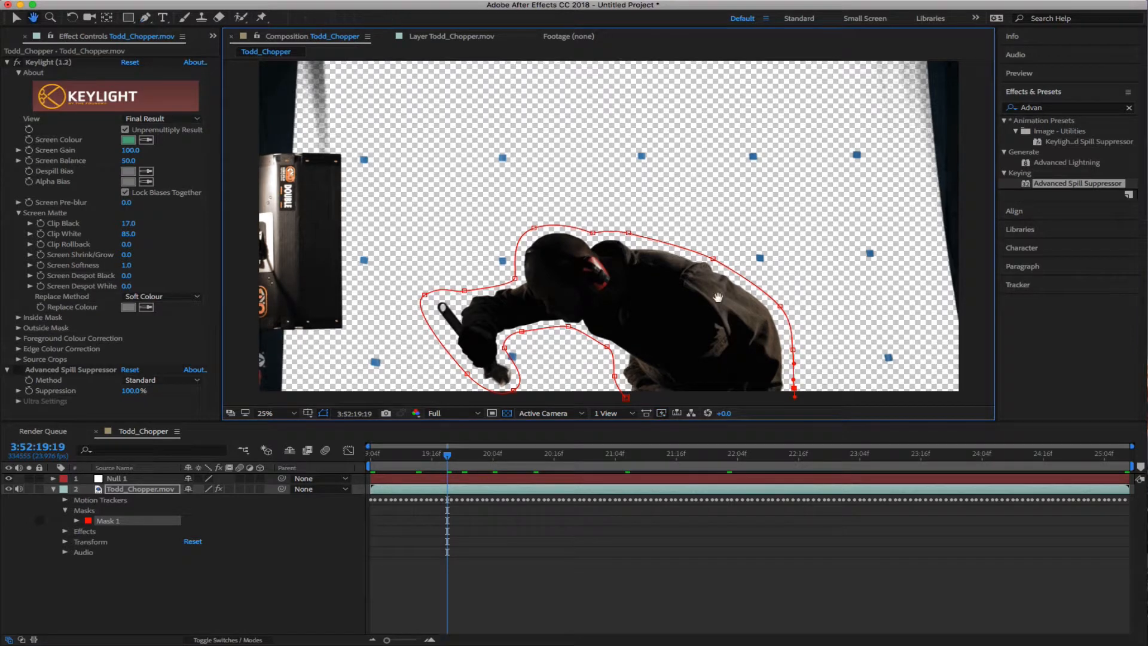
Carry the mask path below the frame under the actor and close it at its starting point
{"action": "scroll", "coordinate": [720, 365], "scroll_direction": "down", "scroll_amount": 5}
{"action": "left_click_drag", "start_coordinate": [775, 275], "coordinate": [695, 281]}
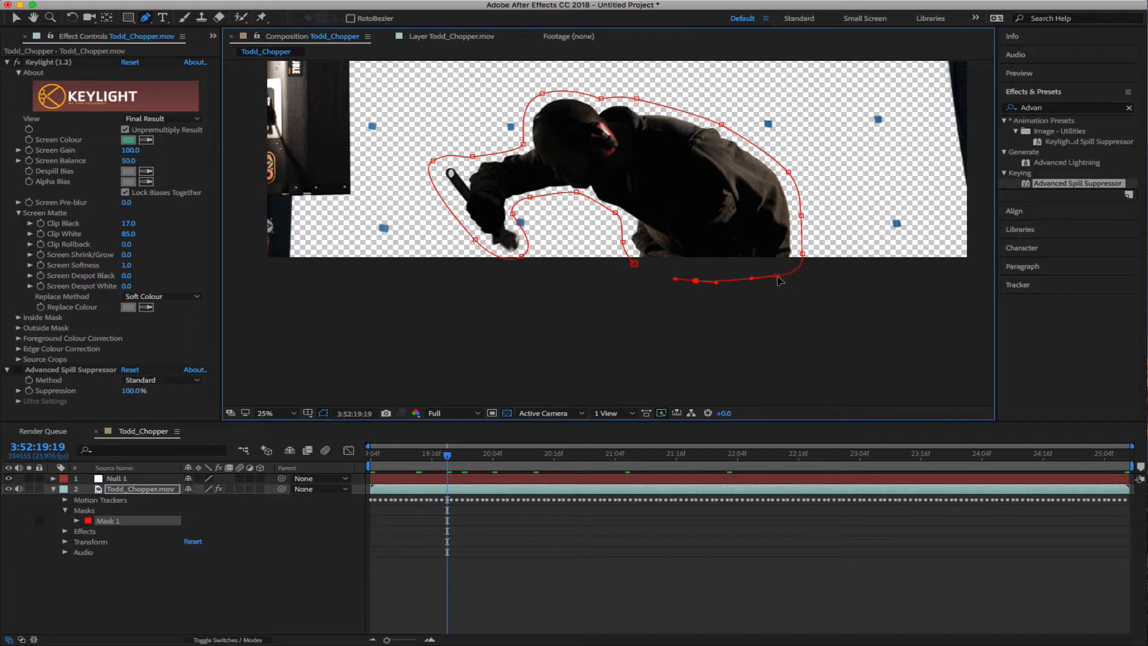
{"action": "left_click_drag", "start_coordinate": [777, 276], "coordinate": [777, 281]}
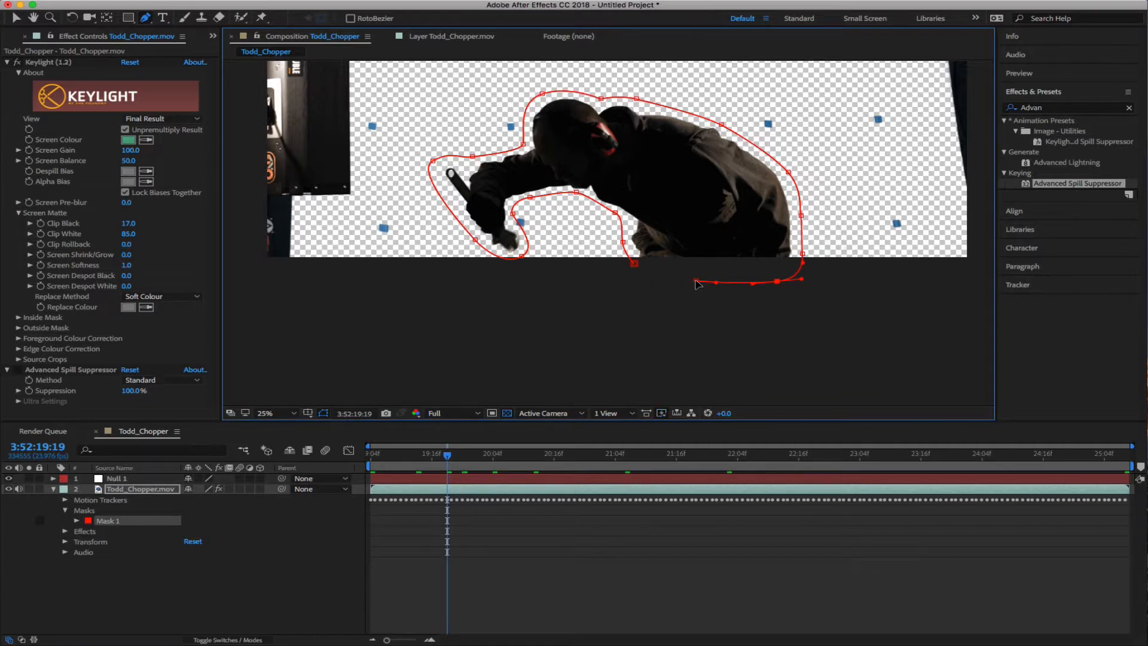
{"action": "left_click", "coordinate": [634, 264]}
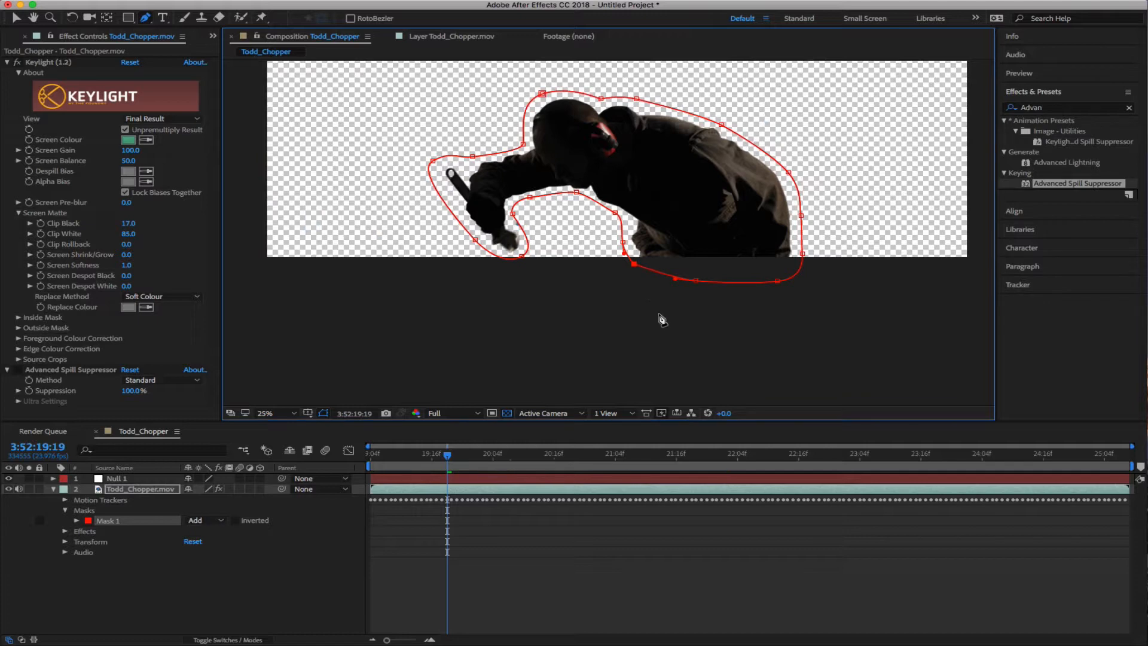
Recentre the masked actor in the composition view and set the preview resolution to Quarter
{"action": "left_click_drag", "start_coordinate": [642, 220], "coordinate": [646, 330]}
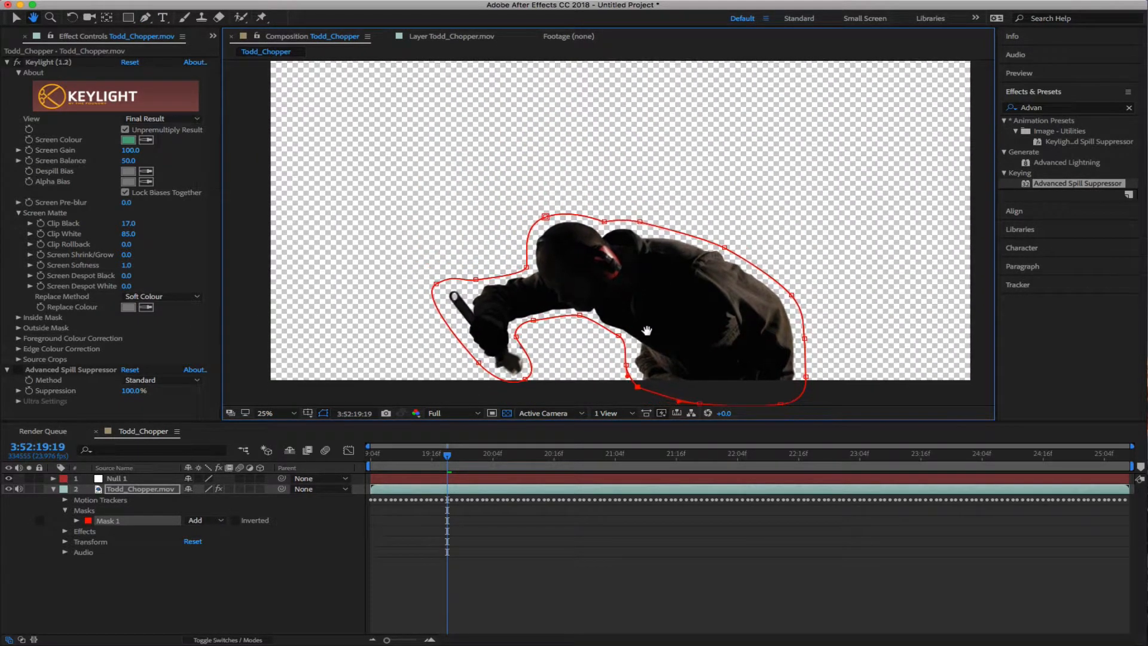
{"action": "key", "text": "g"}
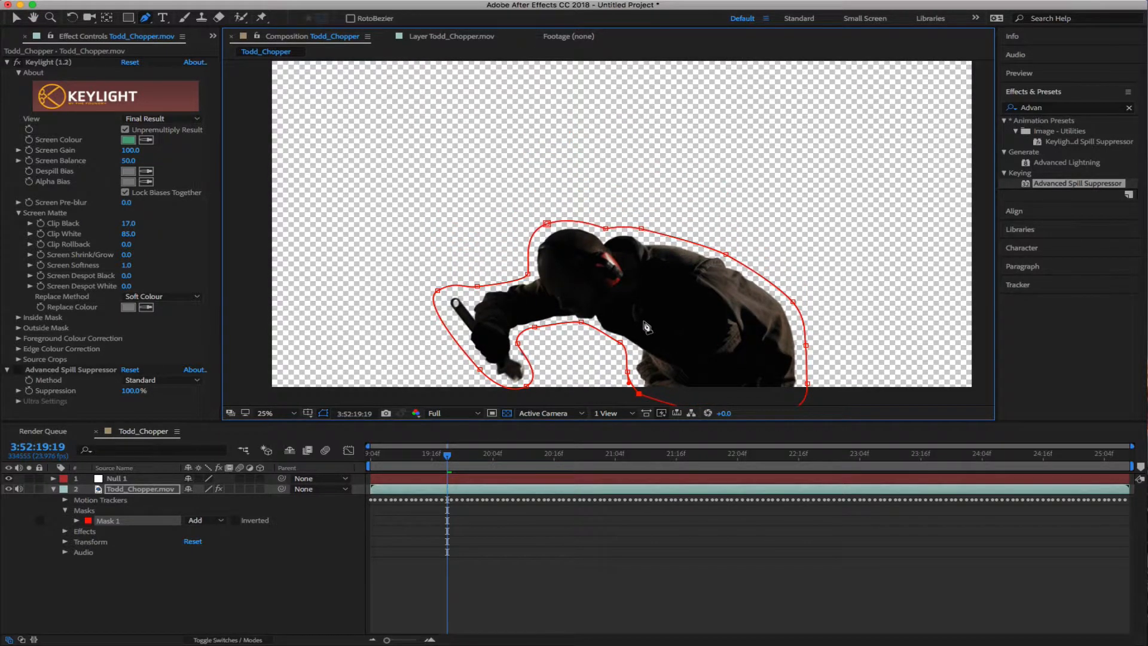
{"action": "key", "text": "comma"}
{"action": "left_click", "coordinate": [452, 413]}
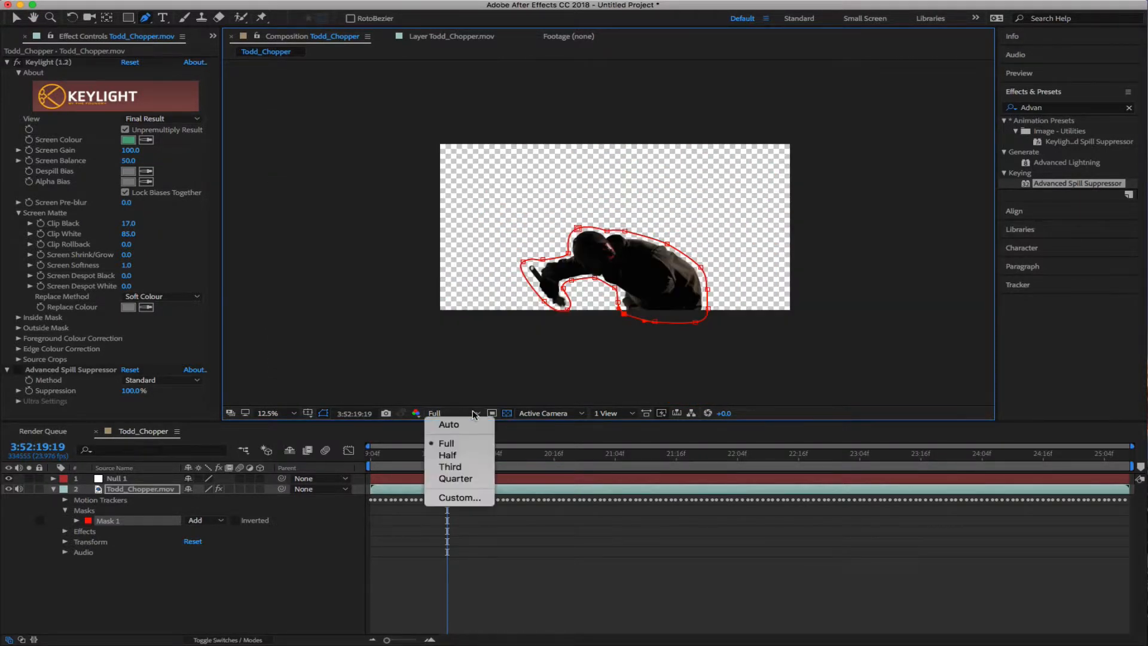
{"action": "left_click", "coordinate": [456, 478]}
{"action": "key", "text": "period"}
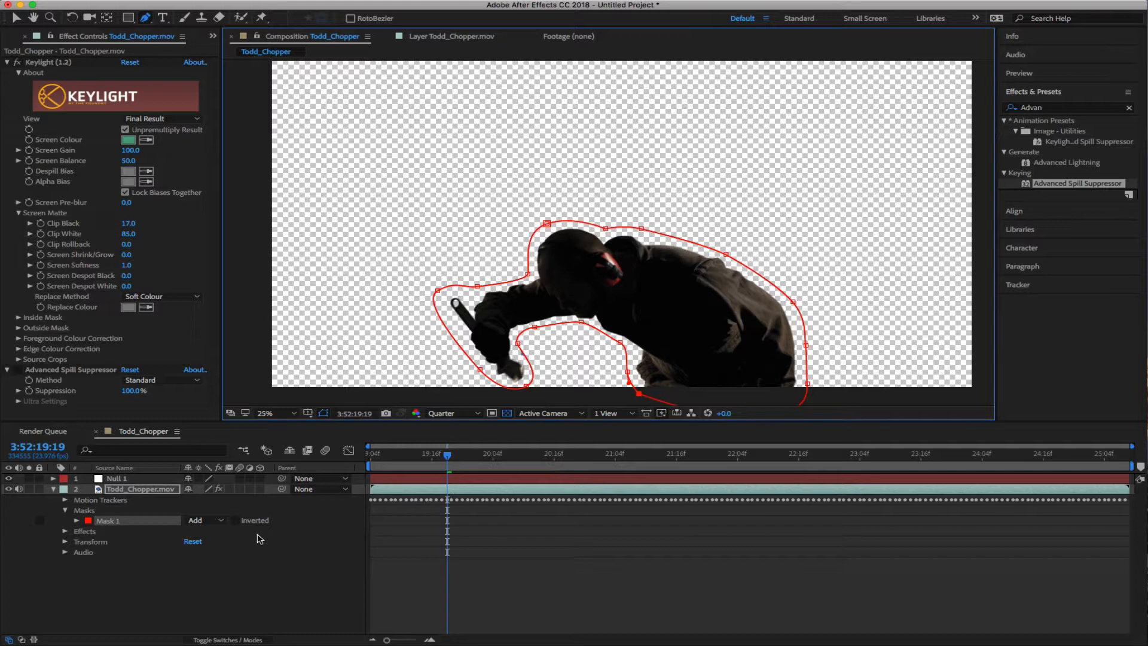
Enable keyframing of Mask 1's path and track the mask backward one frame at a time to 3:52:19:15
{"action": "left_click", "coordinate": [77, 521]}
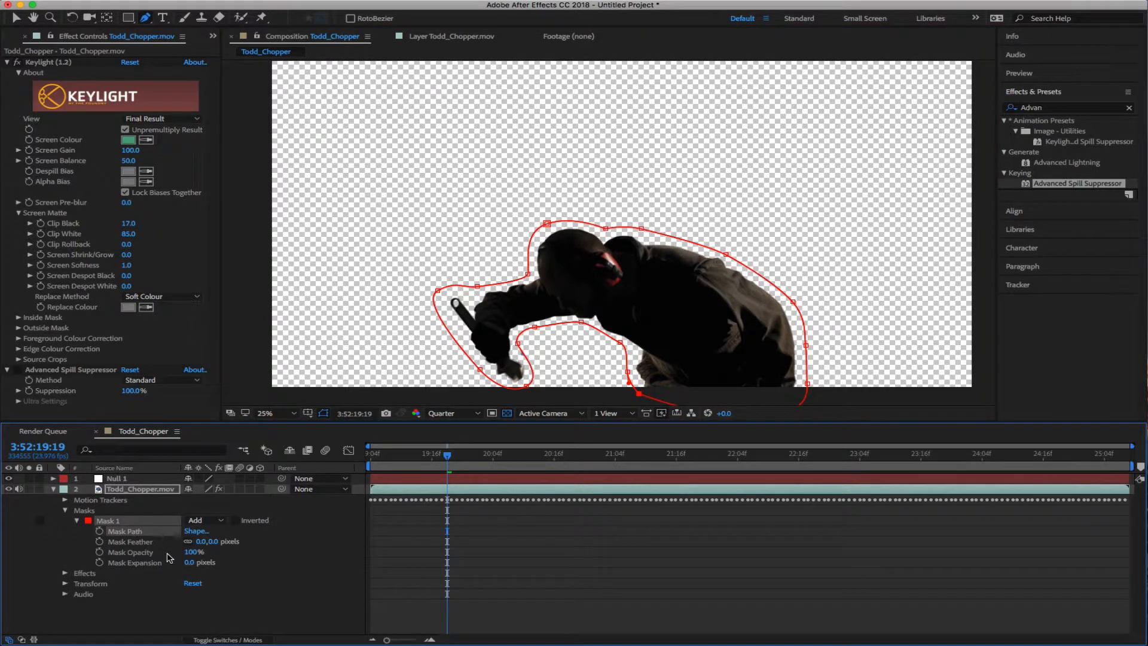
{"action": "left_click", "coordinate": [99, 531]}
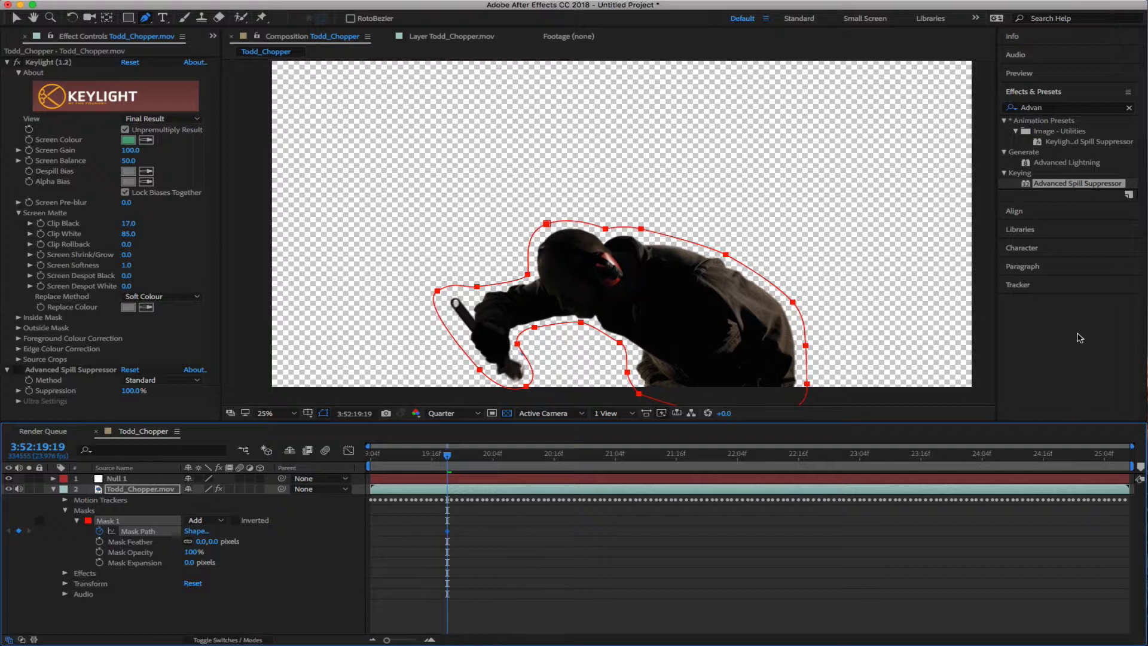
{"action": "left_click", "coordinate": [1045, 286]}
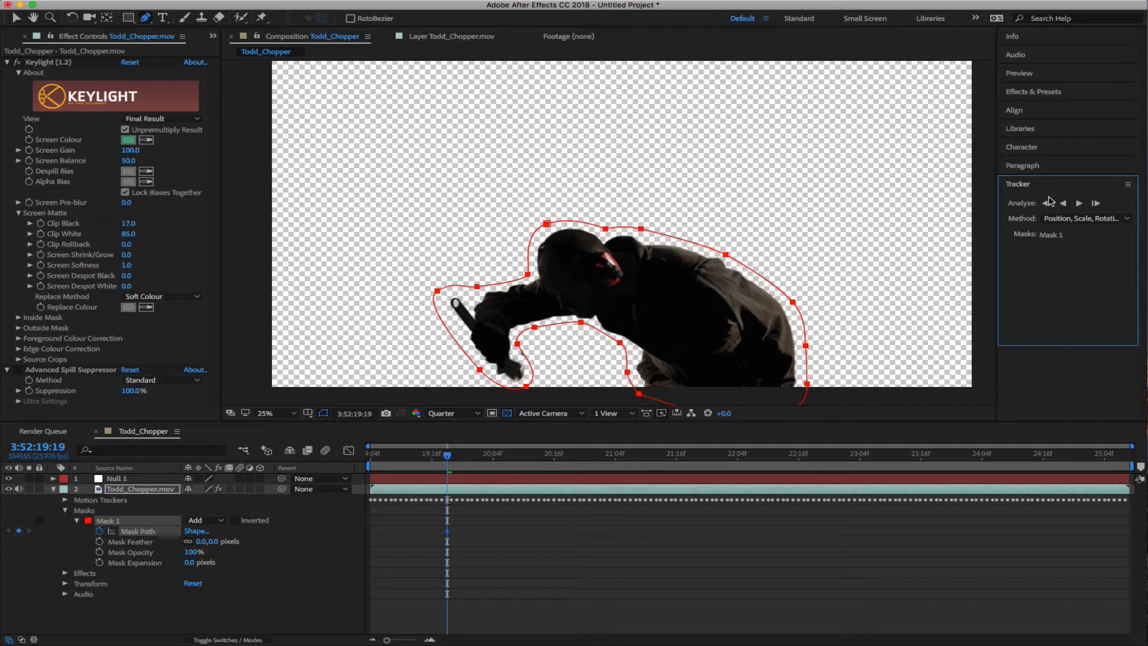
{"action": "left_click", "coordinate": [1047, 204]}
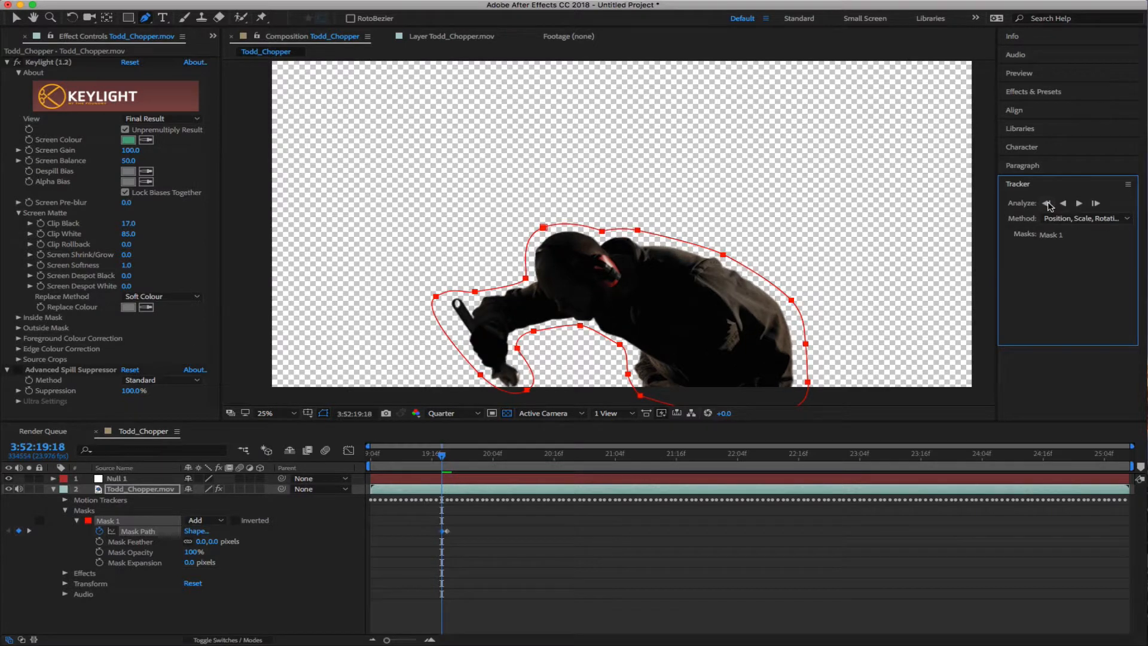
{"action": "left_click", "coordinate": [1047, 204]}
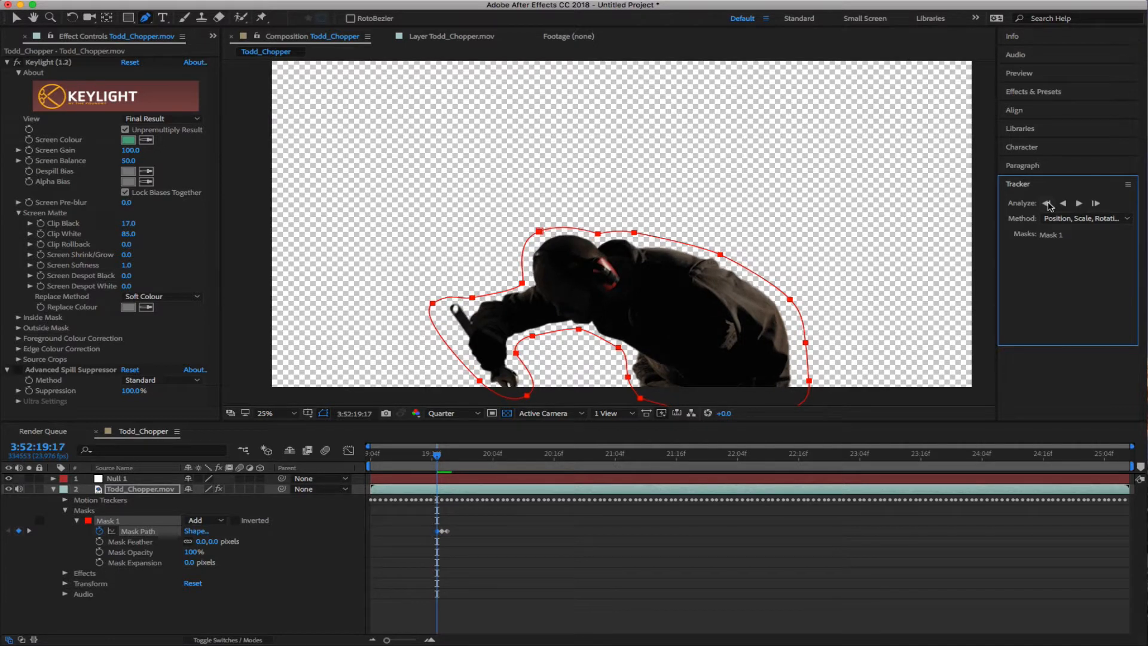
{"action": "left_click", "coordinate": [1047, 204]}
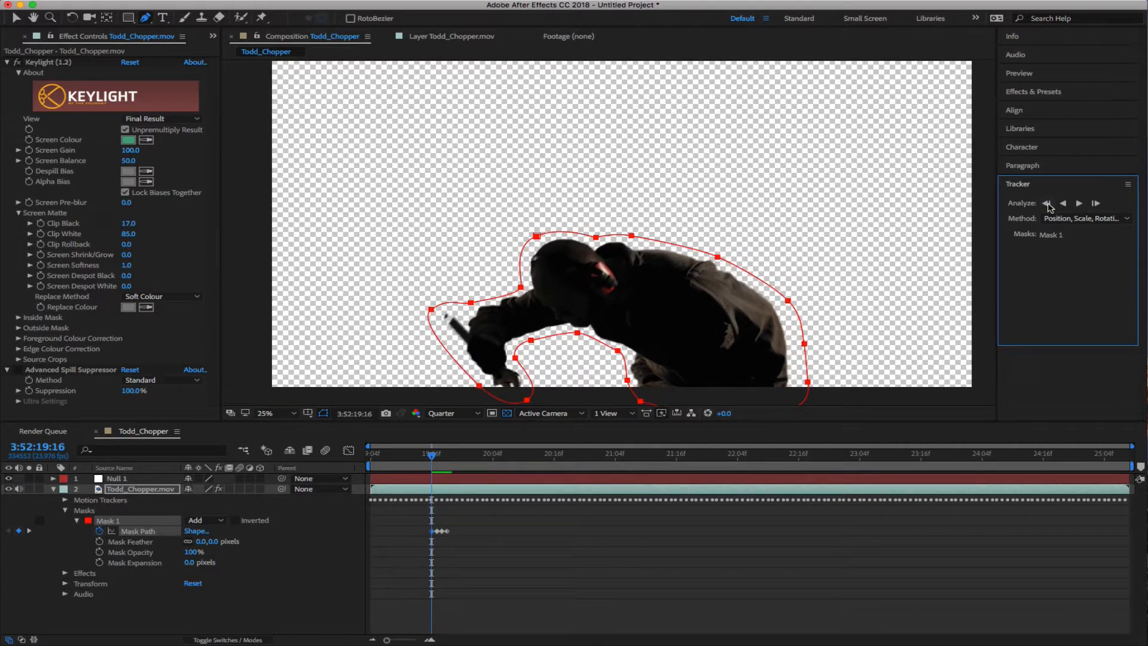
{"action": "left_click", "coordinate": [1048, 203]}
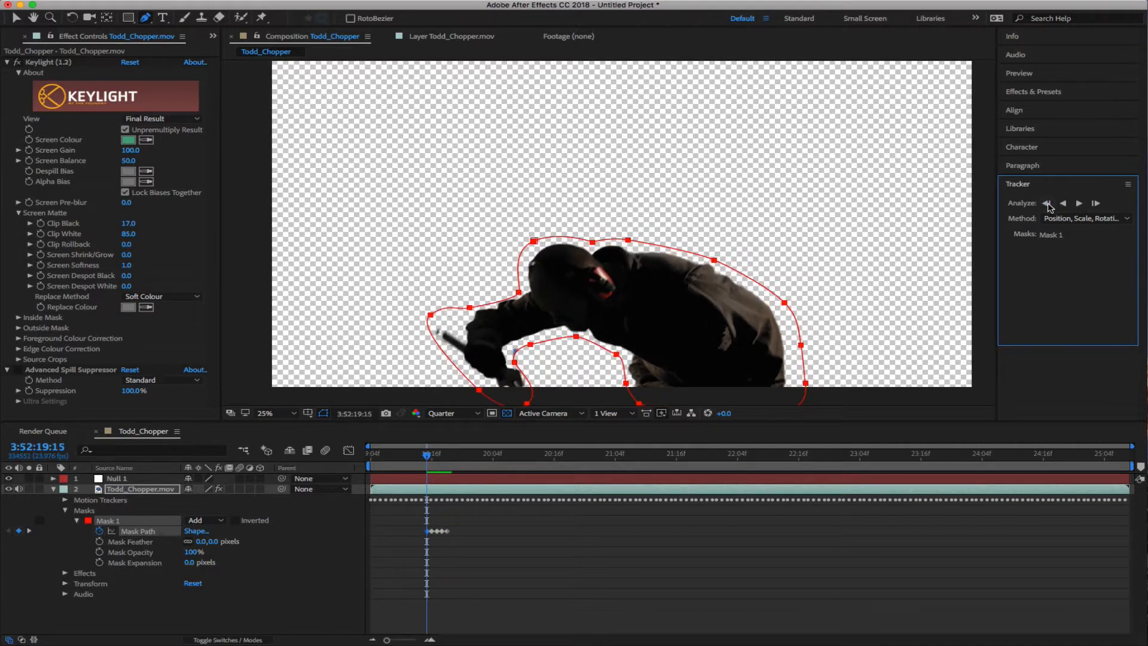
Try adjusting the mask point between the actor's arm and head, and undo the change
{"action": "left_click", "coordinate": [520, 294]}
{"action": "left_click_drag", "start_coordinate": [519, 293], "coordinate": [519, 291]}
{"action": "key", "text": "super+z"}
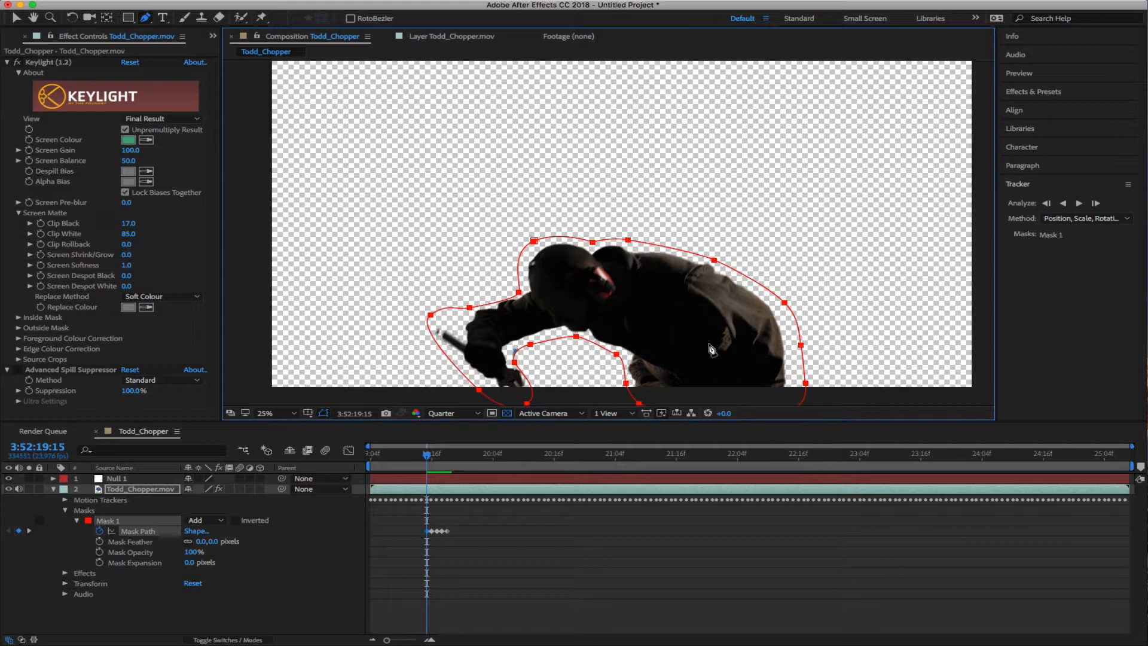
Select the mask points along the actor's head and back, try converting them to corner points, and undo the changes
{"action": "left_click", "coordinate": [784, 303]}
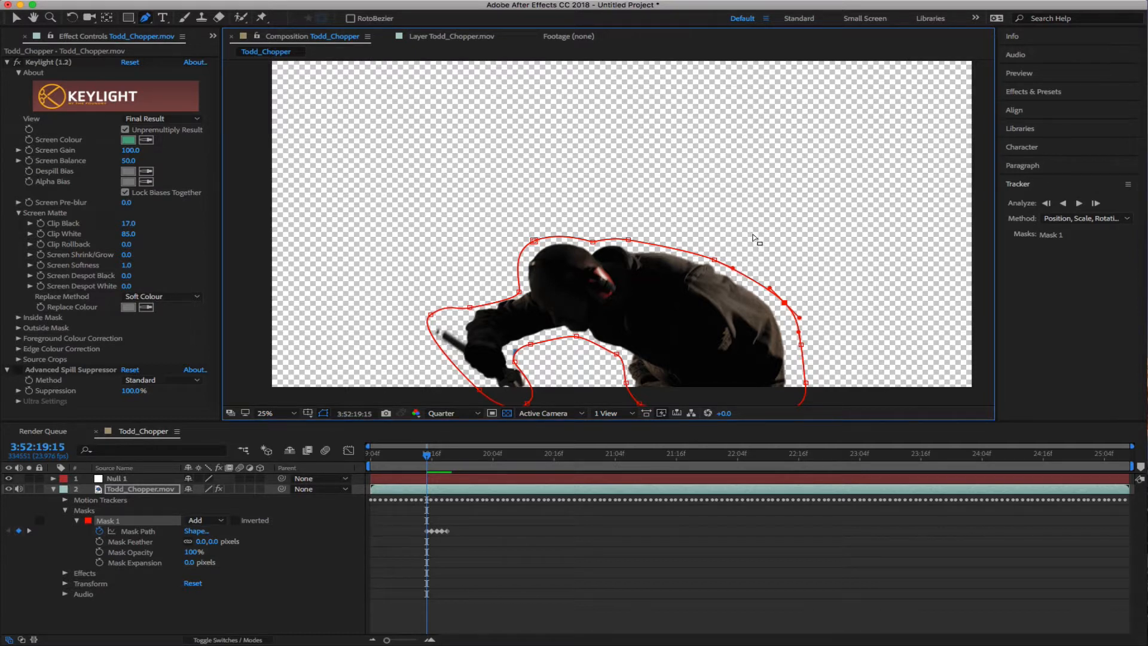
{"action": "left_click", "coordinate": [714, 260]}
{"action": "left_click_drag", "start_coordinate": [507, 214], "coordinate": [717, 261]}
{"action": "key", "text": "super+z"}
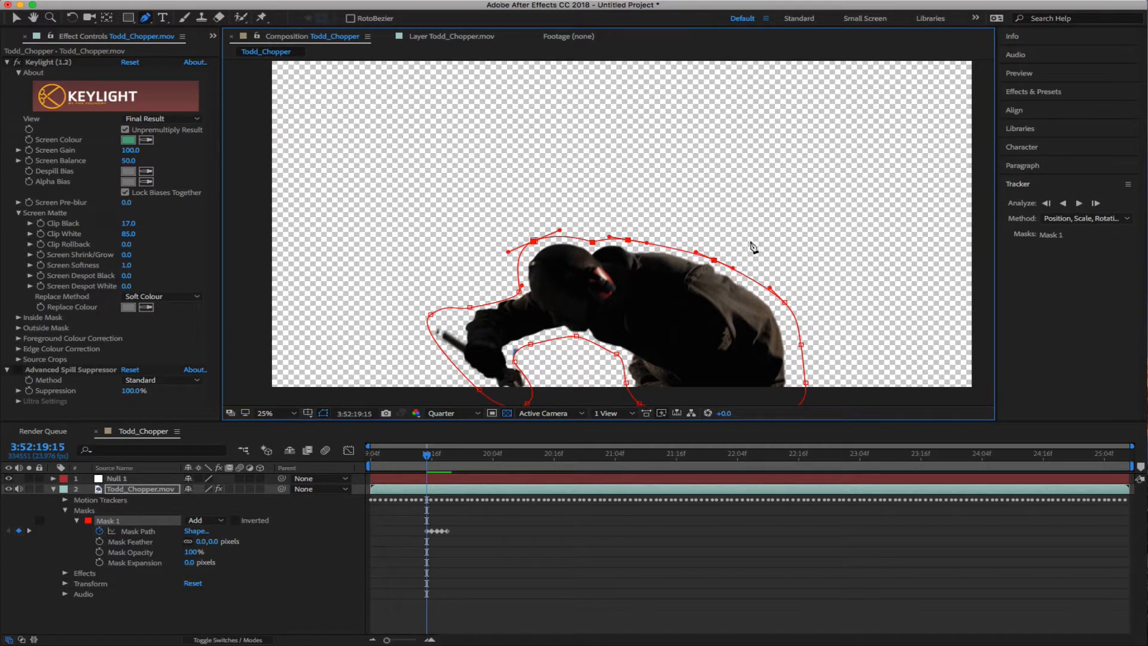
{"action": "left_click", "coordinate": [715, 263]}
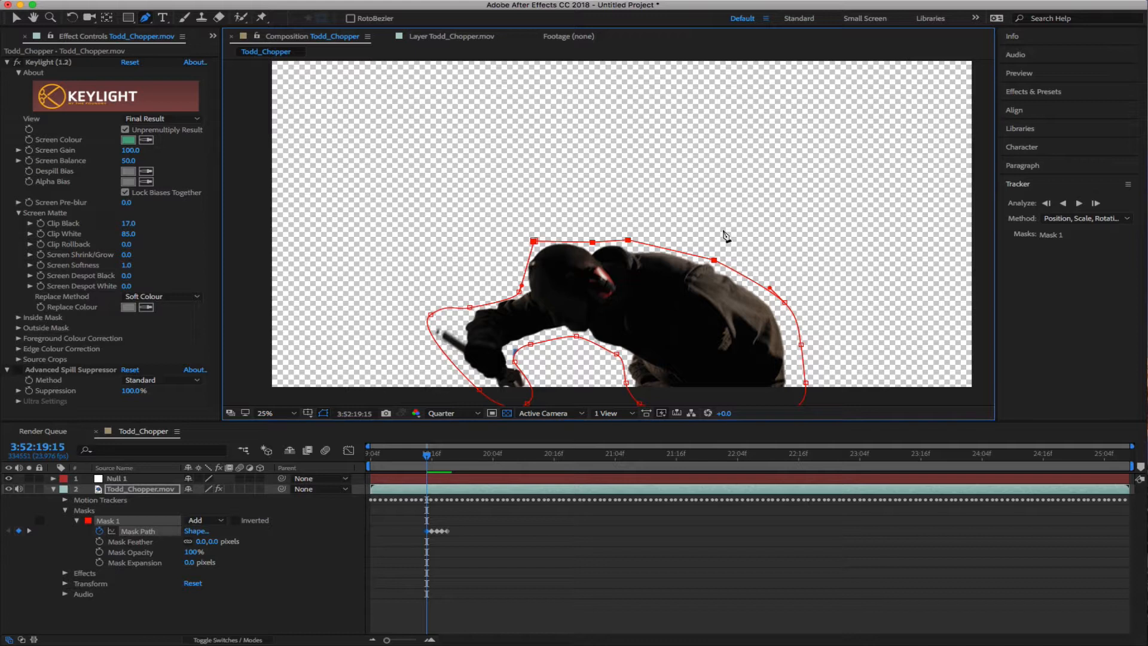
{"action": "key", "text": "super+z"}
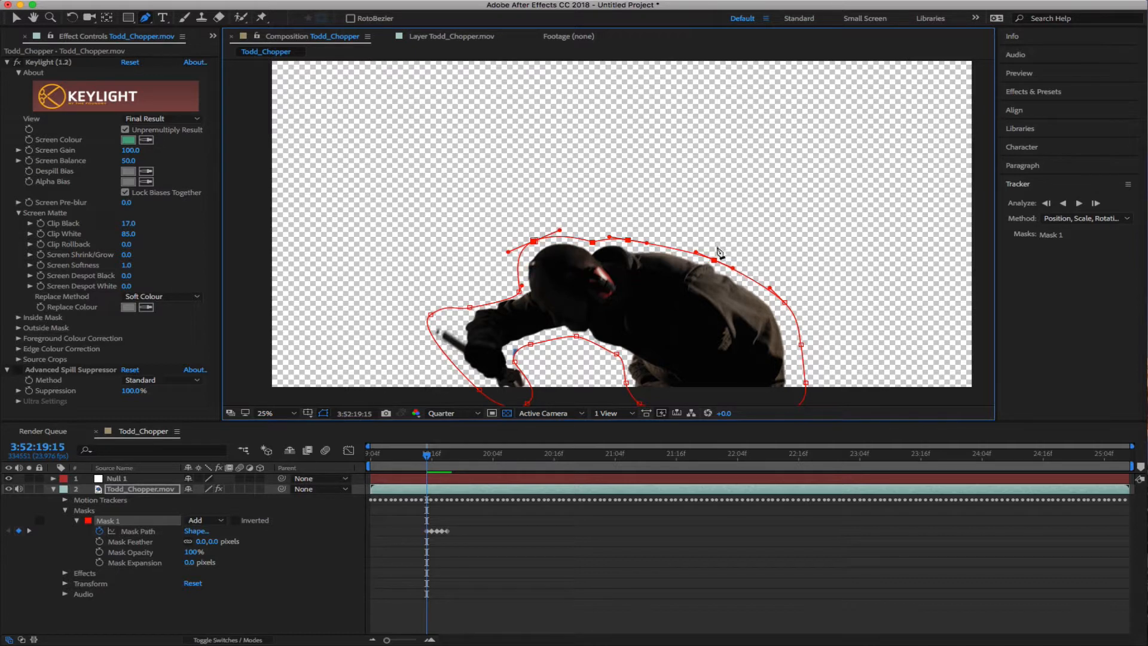
Reshape Mask 1 at 3:52:19:15 by repositioning its points around the actor's weapon, forearm, back and the gap beneath the body
{"action": "left_click", "coordinate": [519, 288]}
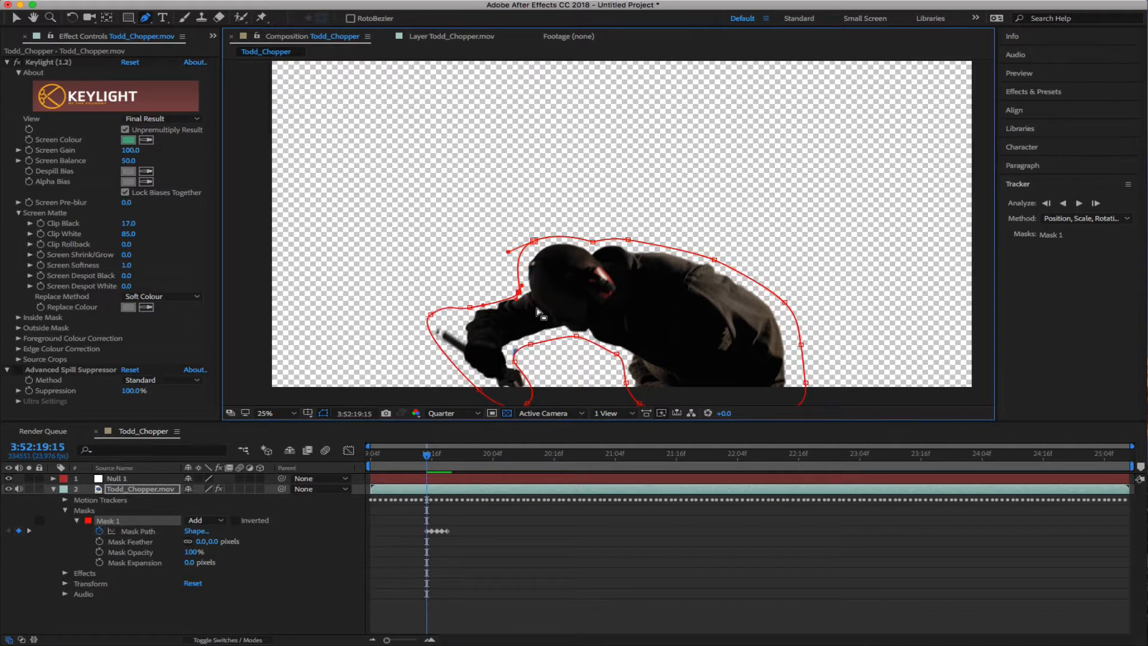
{"action": "left_click_drag", "start_coordinate": [516, 288], "coordinate": [426, 323]}
{"action": "left_click_drag", "start_coordinate": [515, 362], "coordinate": [519, 361]}
{"action": "left_click_drag", "start_coordinate": [527, 404], "coordinate": [531, 398]}
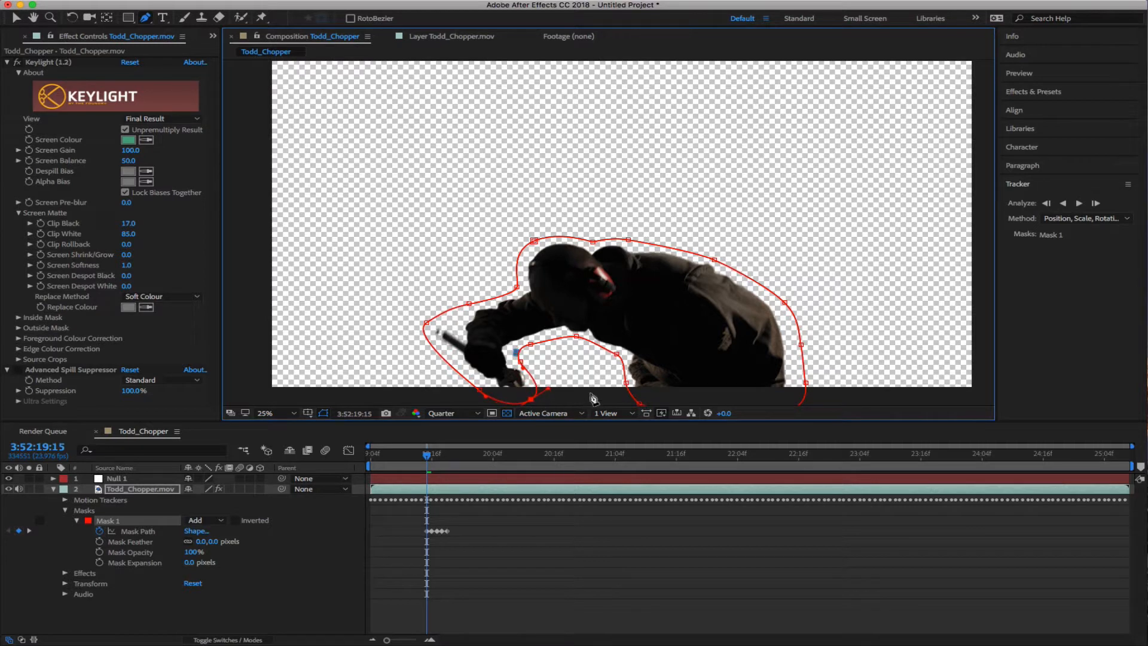
{"action": "left_click_drag", "start_coordinate": [714, 259], "coordinate": [717, 254]}
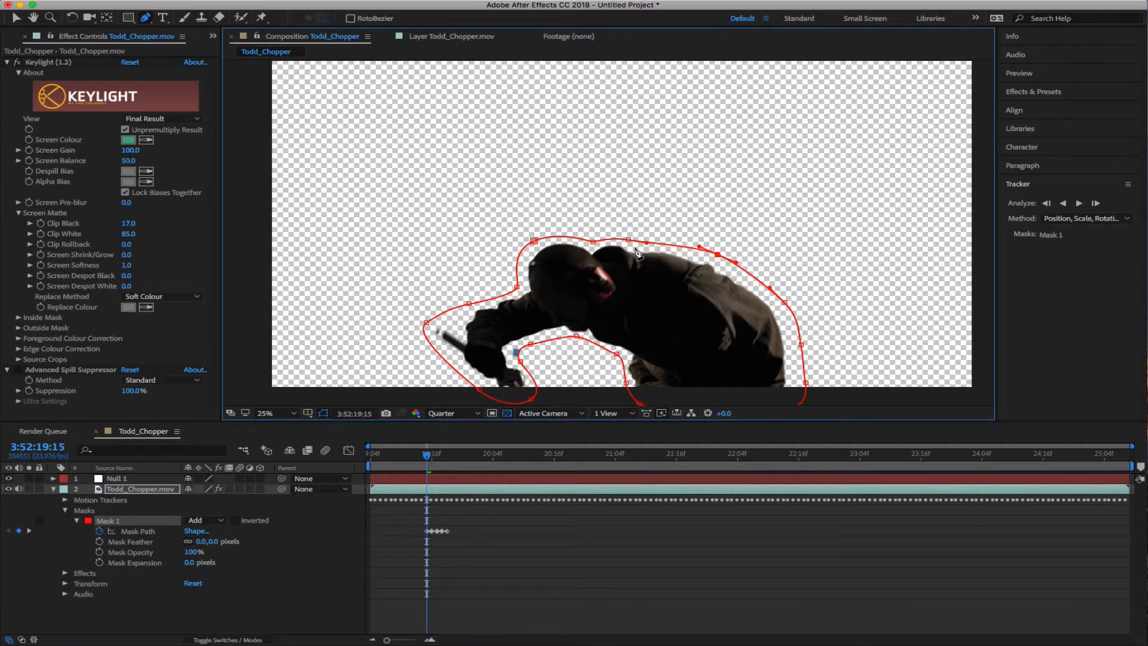
{"action": "left_click_drag", "start_coordinate": [629, 240], "coordinate": [626, 236]}
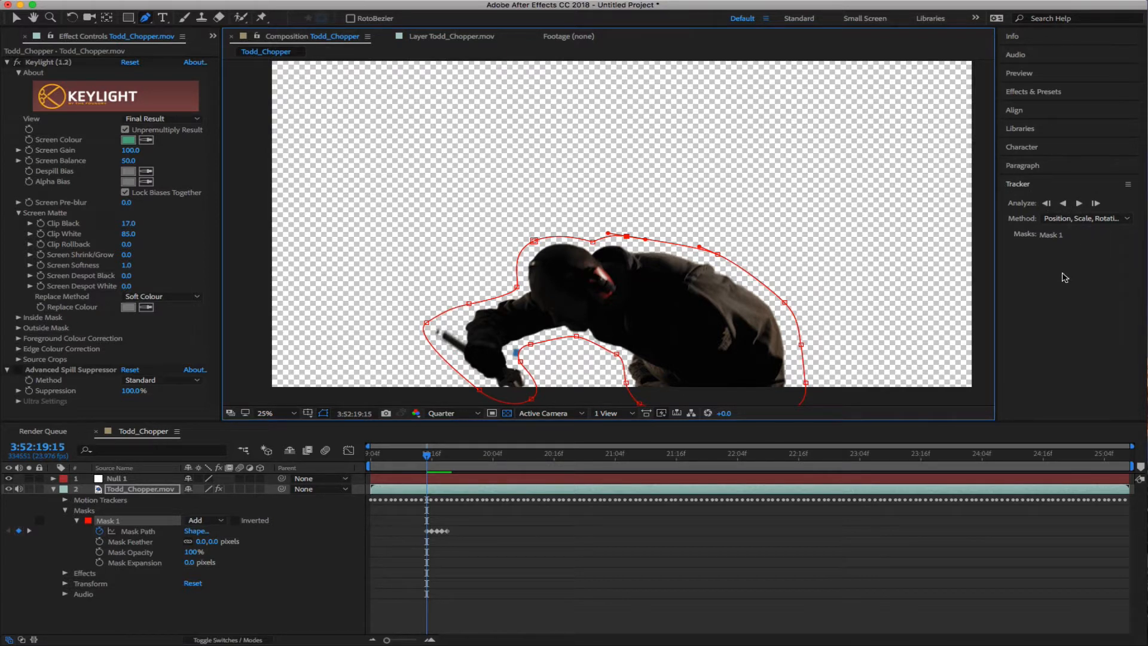
{"action": "left_click", "coordinate": [625, 383]}
{"action": "left_click_drag", "start_coordinate": [639, 403], "coordinate": [631, 403]}
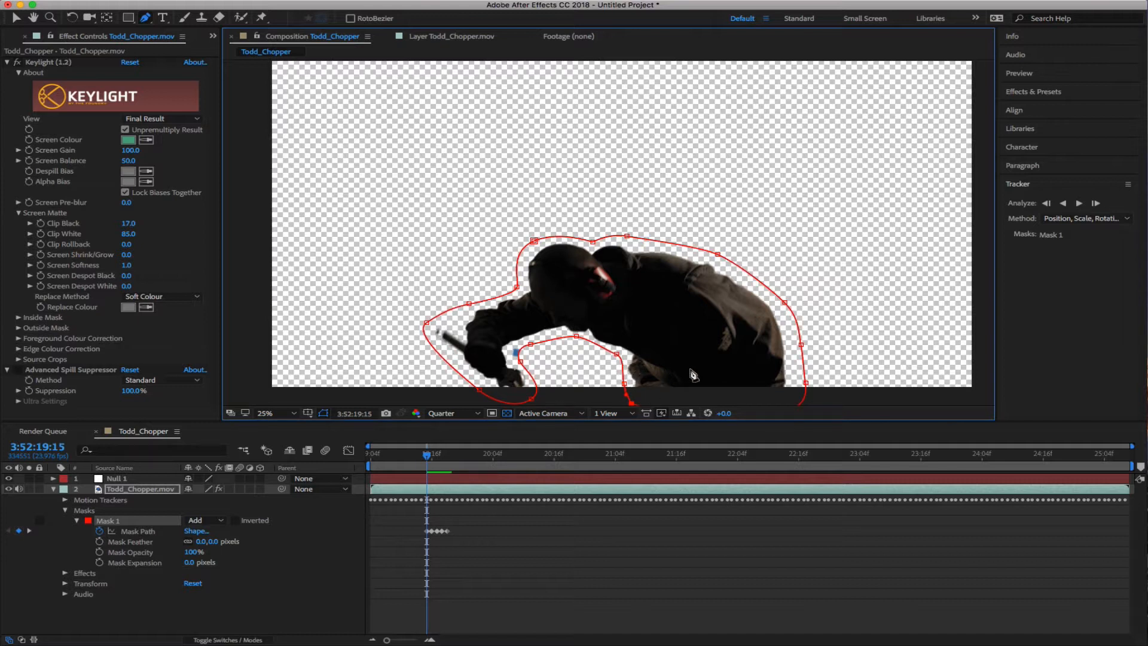
Track Mask 1 backward to 3:52:19:14 and refit its points around the weapon, forearm and the gap beneath the arm
{"action": "left_click", "coordinate": [1062, 204]}
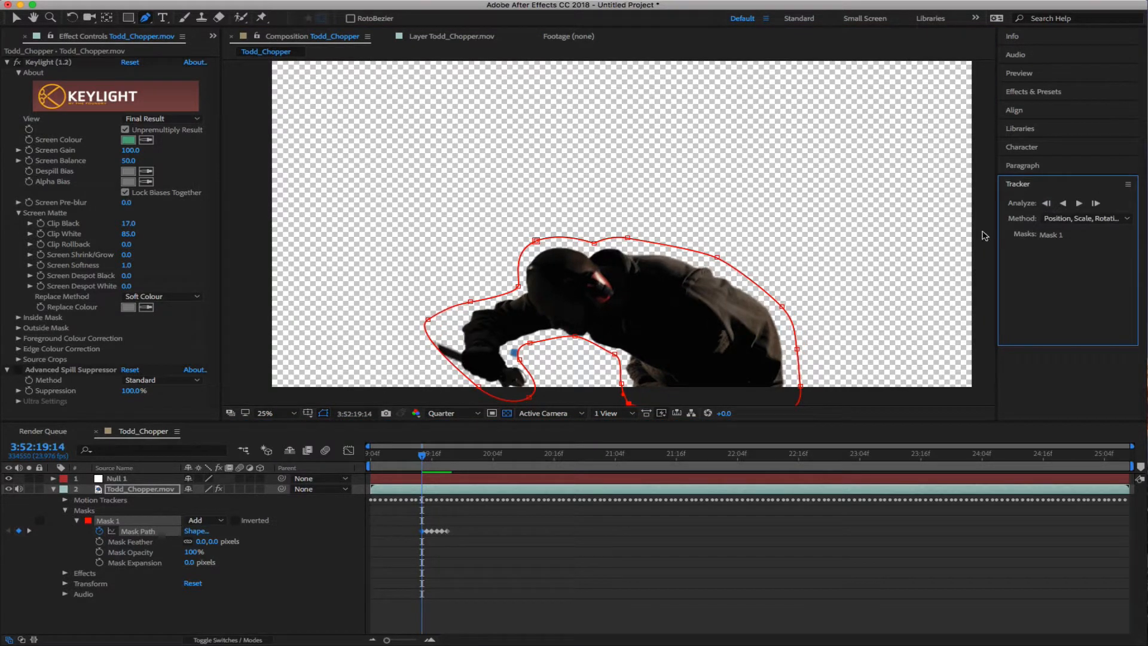
{"action": "left_click_drag", "start_coordinate": [427, 319], "coordinate": [422, 339]}
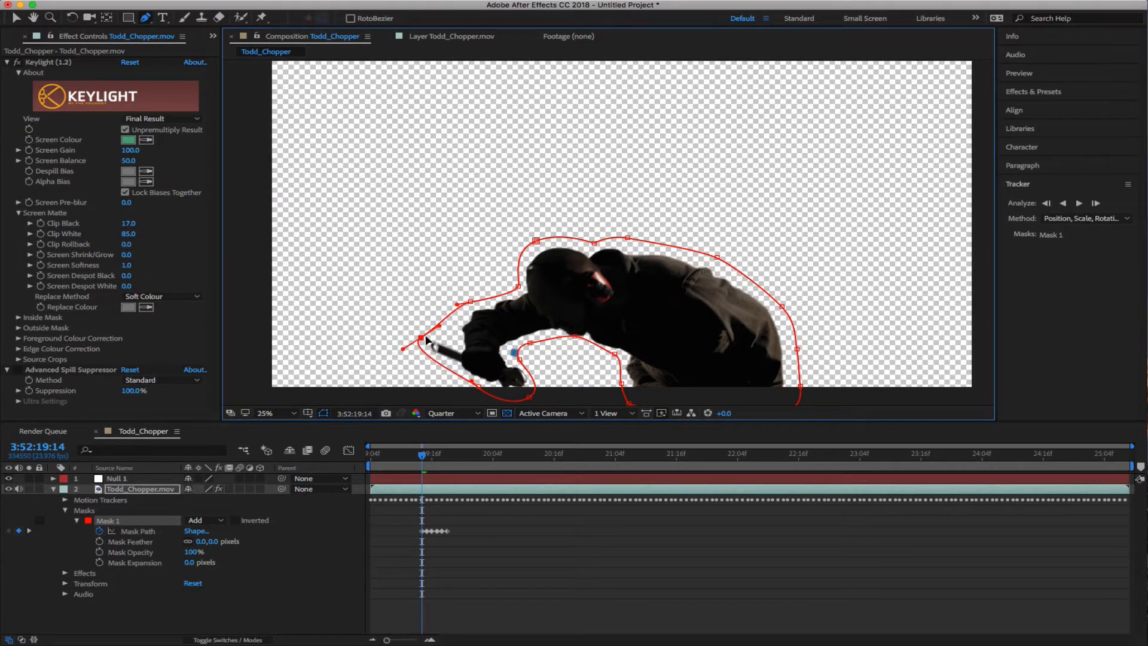
{"action": "left_click_drag", "start_coordinate": [470, 302], "coordinate": [457, 312]}
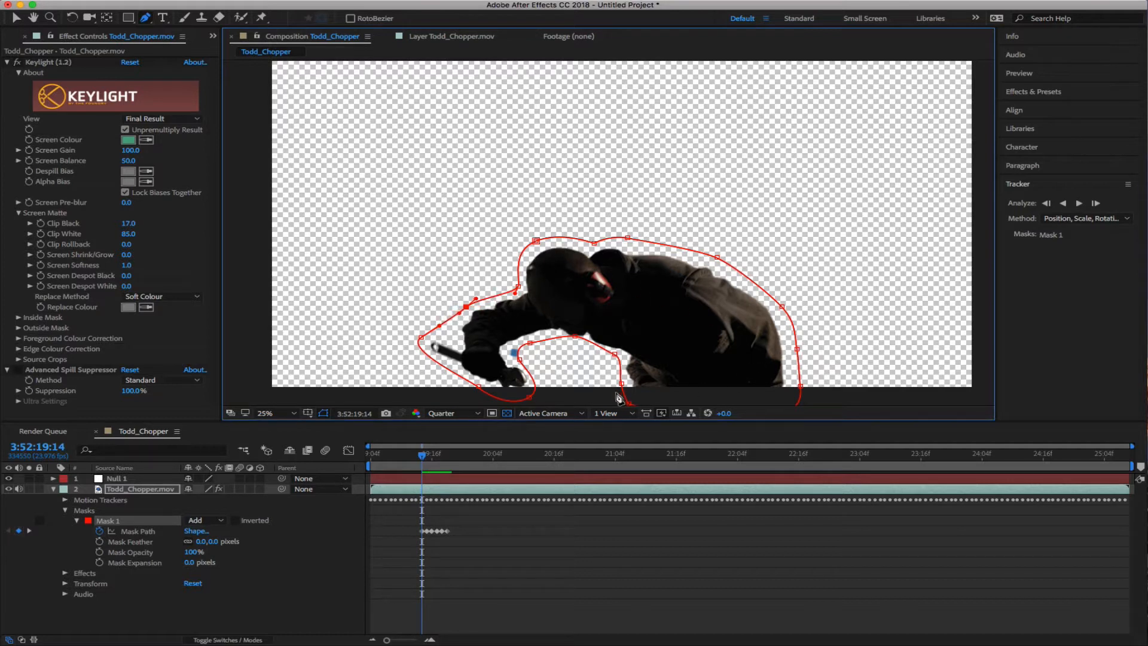
{"action": "left_click_drag", "start_coordinate": [575, 336], "coordinate": [572, 344]}
{"action": "left_click_drag", "start_coordinate": [529, 397], "coordinate": [532, 395]}
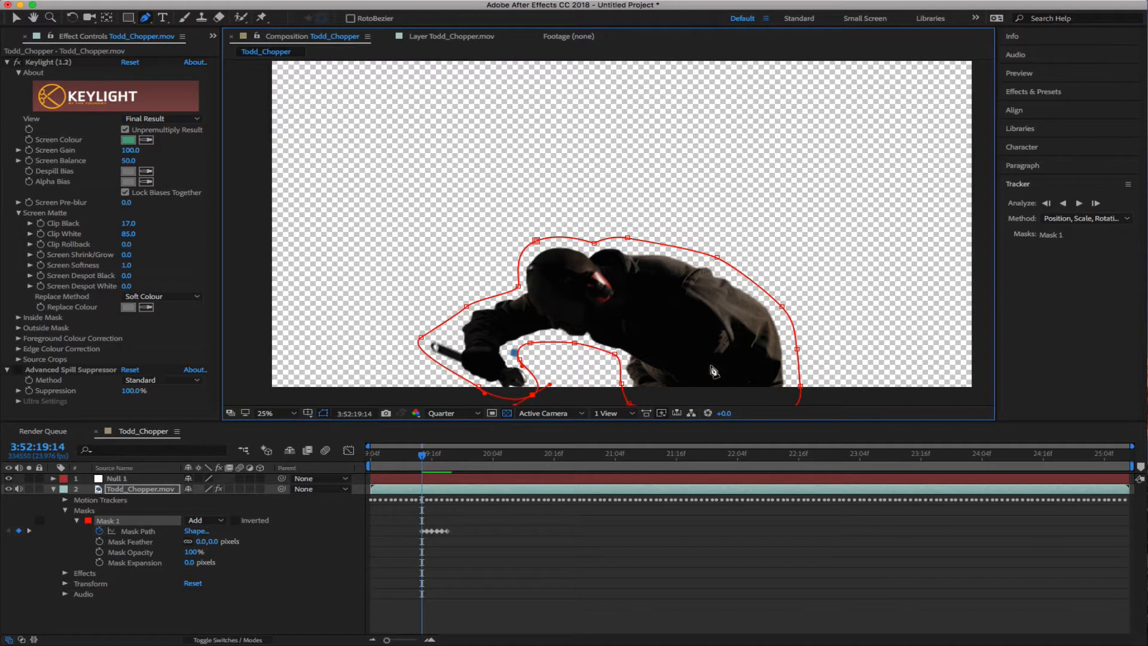
Track Mask 1 backward one frame at a time to 3:52:19:12
{"action": "left_click", "coordinate": [1046, 203]}
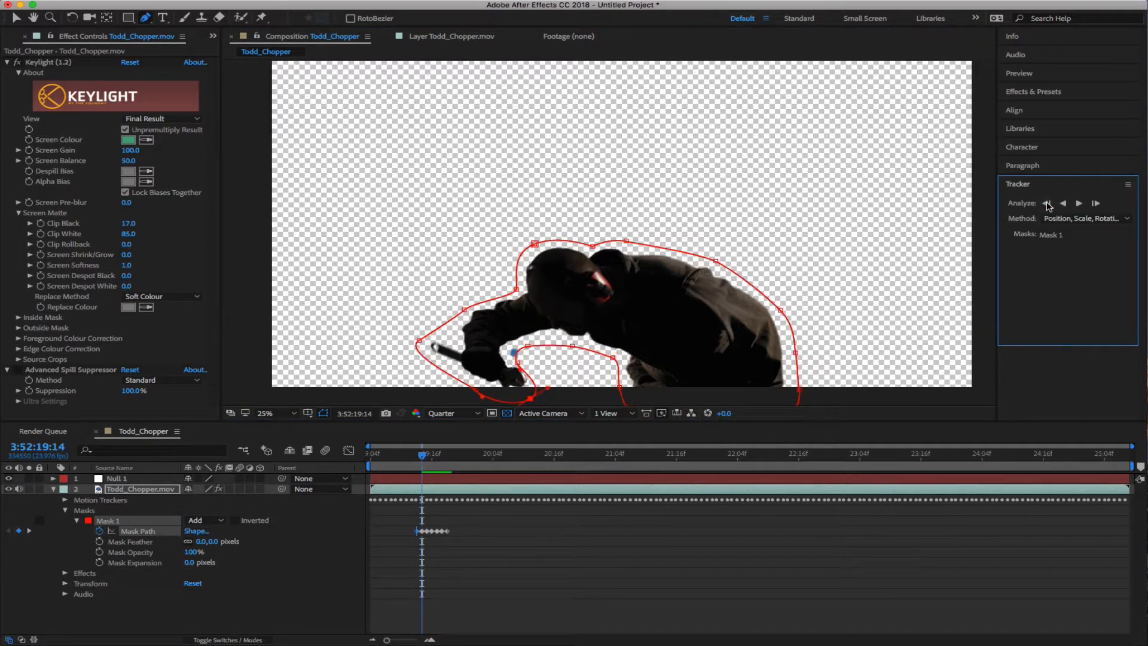
{"action": "left_click", "coordinate": [1046, 203]}
{"action": "left_click", "coordinate": [1046, 204]}
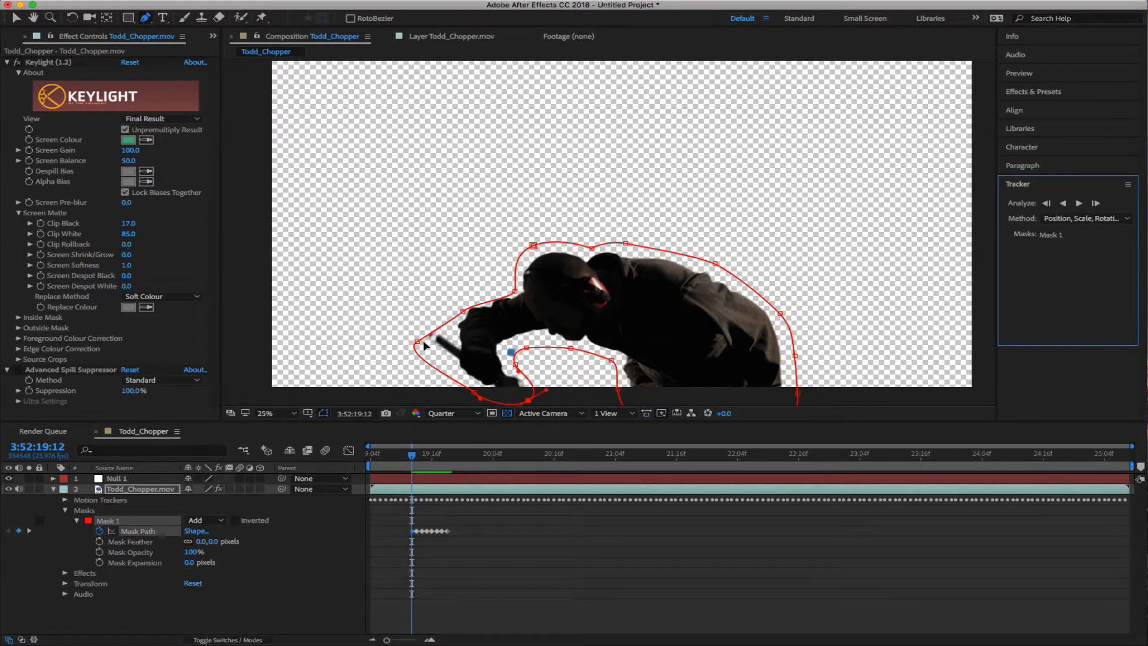
Refit Mask 1 around the head, arm and held tool at 3:52:19:12 and 3:52:19:11, tracking it backward to 3:52:19:07
{"action": "left_click_drag", "start_coordinate": [419, 341], "coordinate": [509, 285]}
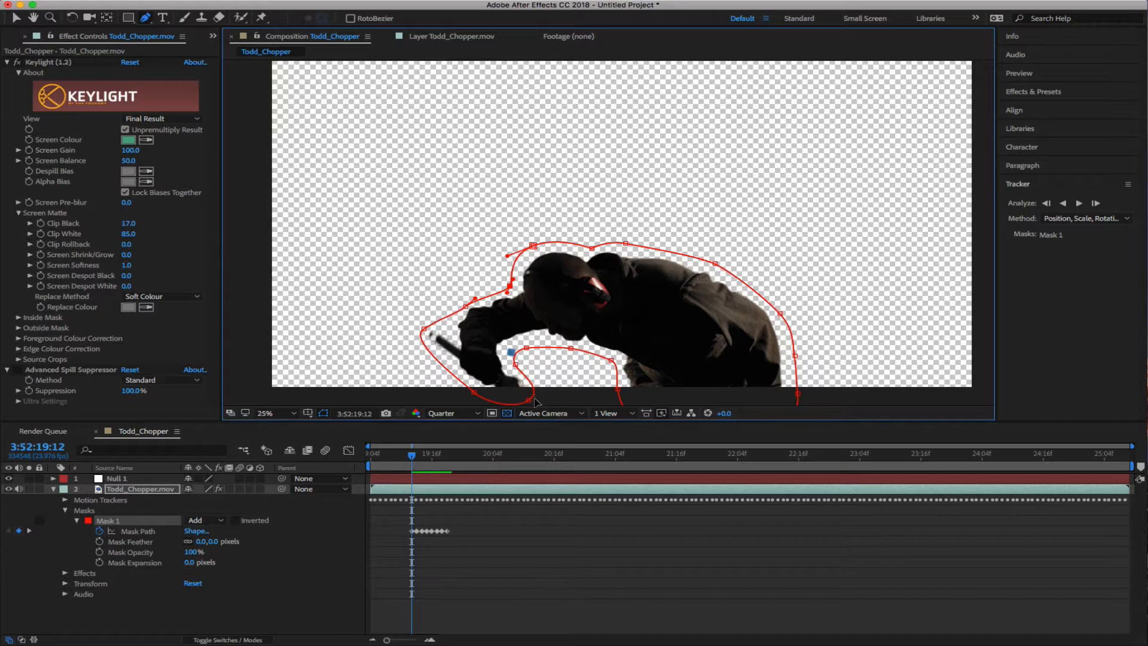
{"action": "left_click", "coordinate": [1047, 204]}
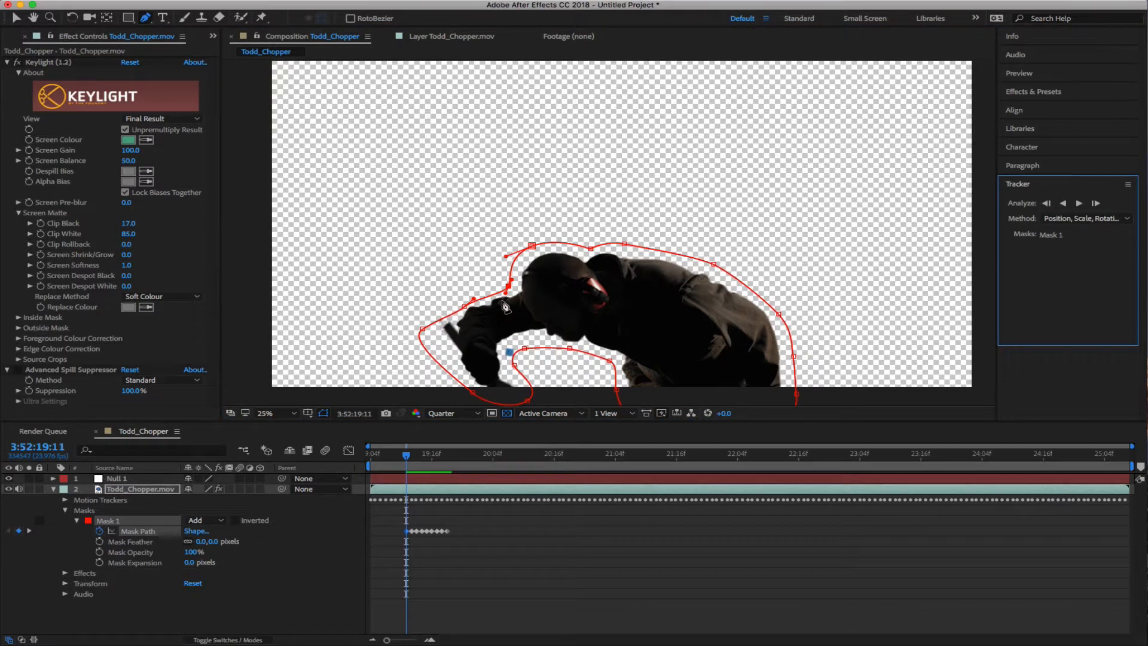
{"action": "left_click_drag", "start_coordinate": [508, 286], "coordinate": [510, 281]}
{"action": "left_click", "coordinate": [465, 306]}
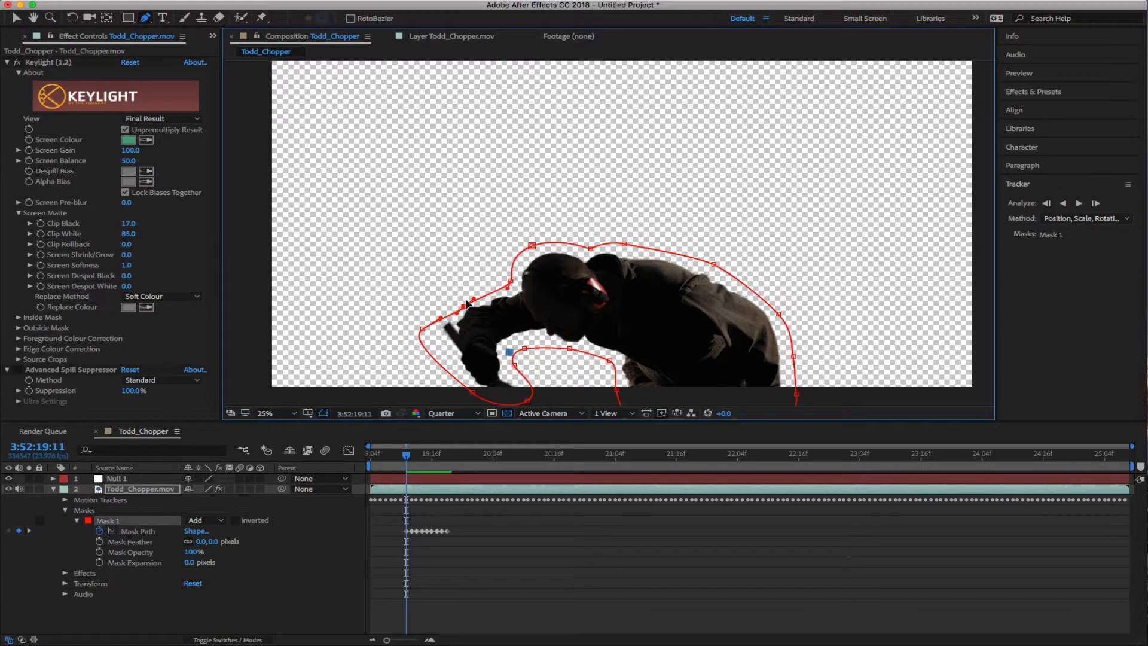
{"action": "left_click", "coordinate": [423, 328]}
{"action": "mouse_move", "coordinate": [422, 329]}
{"action": "left_mouse_down"}
{"action": "mouse_move", "coordinate": [436, 325]}
{"action": "mouse_move", "coordinate": [429, 315]}
{"action": "left_mouse_up"}
{"action": "left_click", "coordinate": [467, 387]}
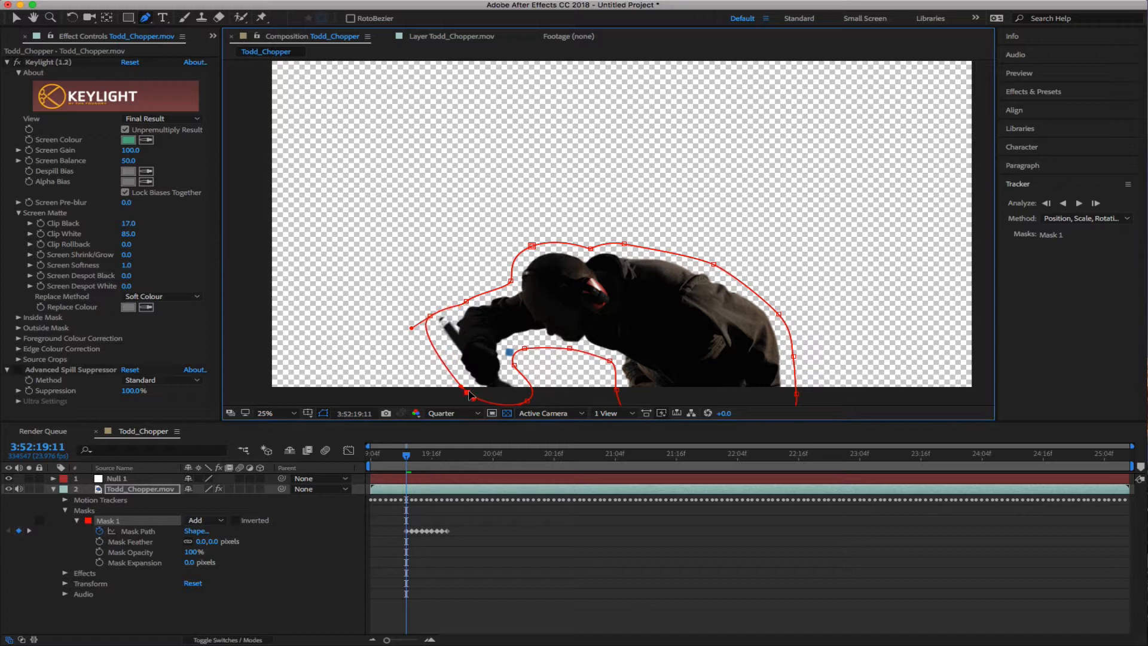
{"action": "left_click", "coordinate": [529, 400]}
{"action": "left_click", "coordinate": [1047, 203]}
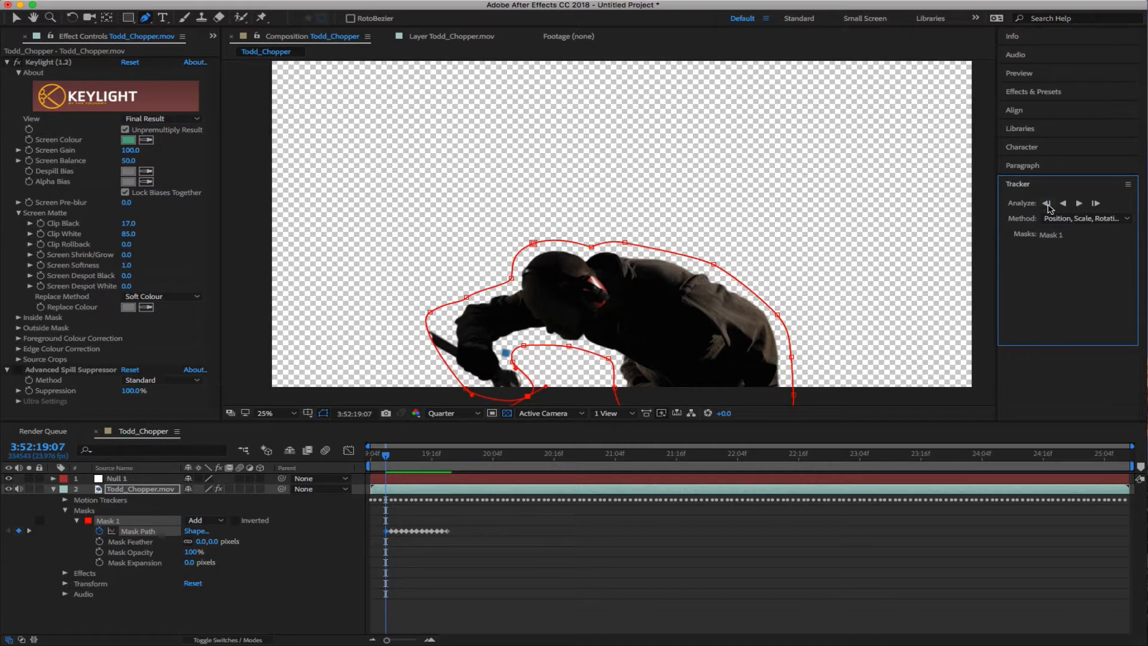
Extend Mask 1 past the tip of the held tool at 3:52:19:07 and track it backward to 3:52:19:04
{"action": "left_click_drag", "start_coordinate": [422, 321], "coordinate": [417, 326]}
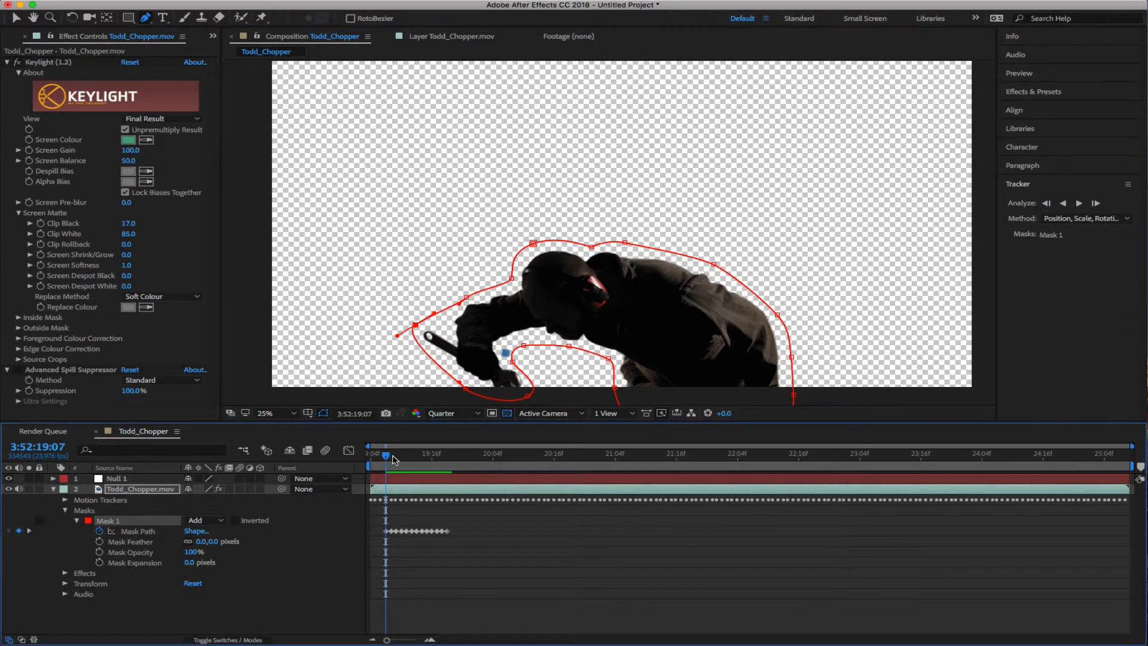
{"action": "mouse_move", "coordinate": [387, 456]}
{"action": "left_mouse_down"}
{"action": "mouse_move", "coordinate": [401, 458]}
{"action": "mouse_move", "coordinate": [386, 458]}
{"action": "left_mouse_up"}
{"action": "left_click", "coordinate": [1048, 204]}
{"action": "left_click", "coordinate": [1048, 204]}
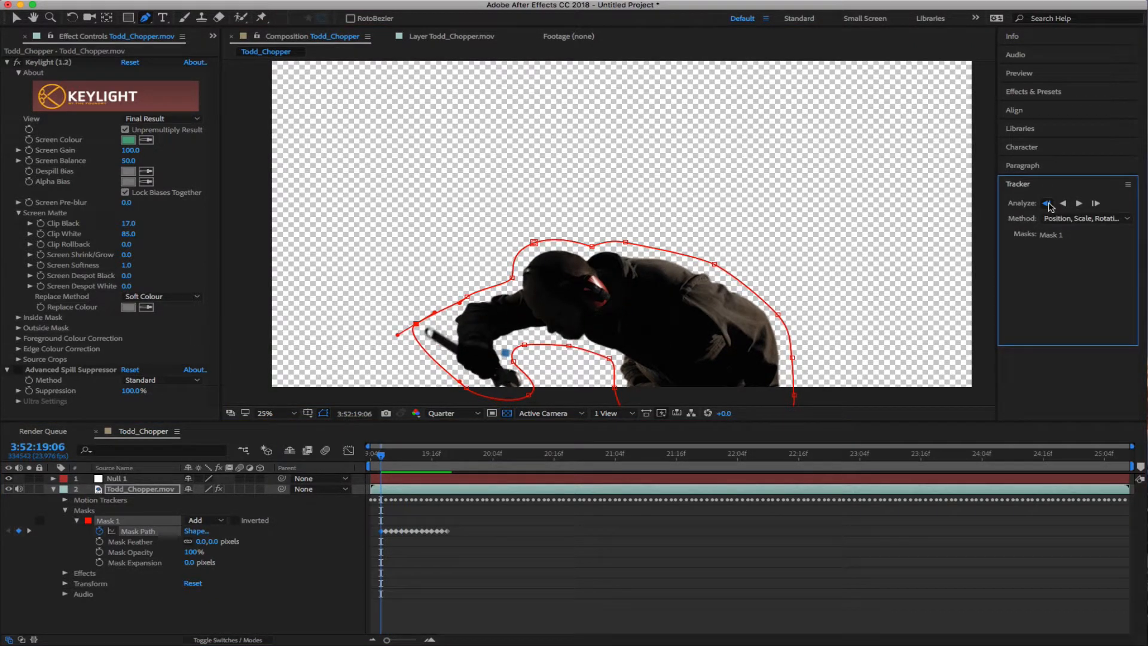
{"action": "left_click", "coordinate": [1047, 205]}
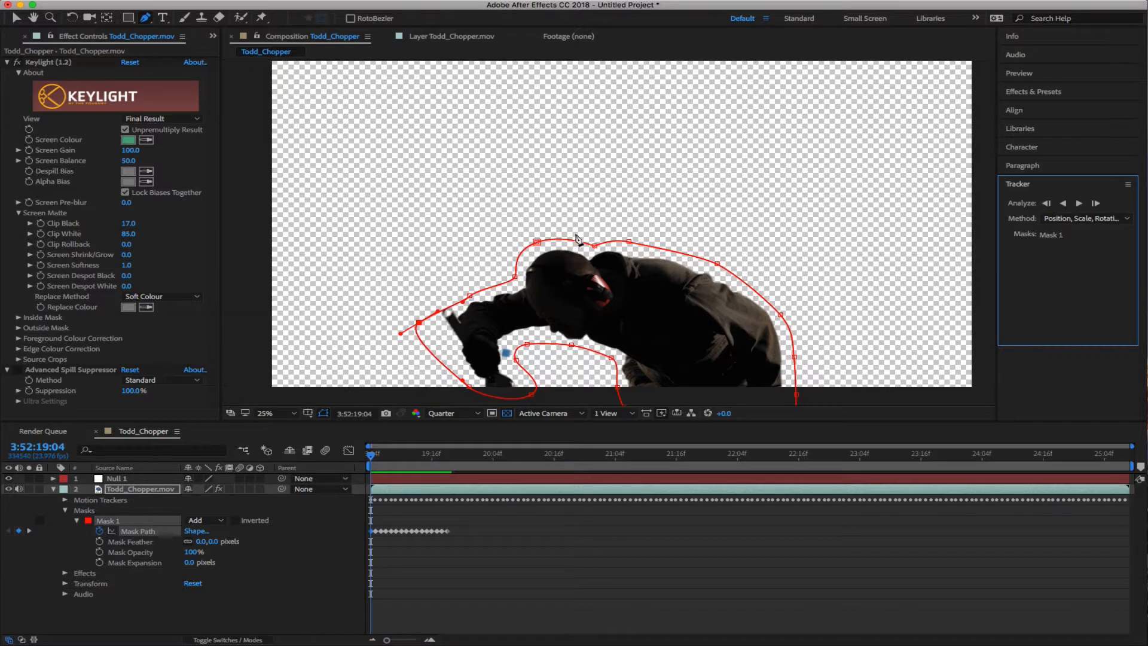
Refine Mask 1 around the held tool, the gap under the body and the curved back at 3:52:19:04
{"action": "left_click", "coordinate": [469, 294]}
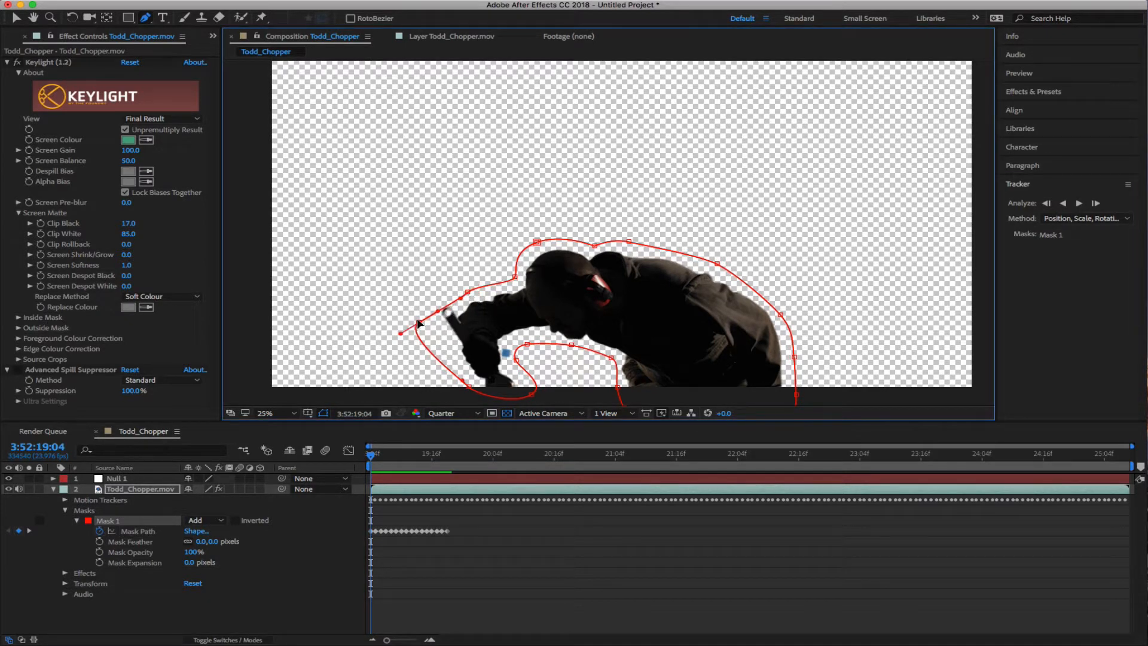
{"action": "left_click_drag", "start_coordinate": [419, 322], "coordinate": [427, 303]}
{"action": "left_click_drag", "start_coordinate": [470, 387], "coordinate": [467, 389]}
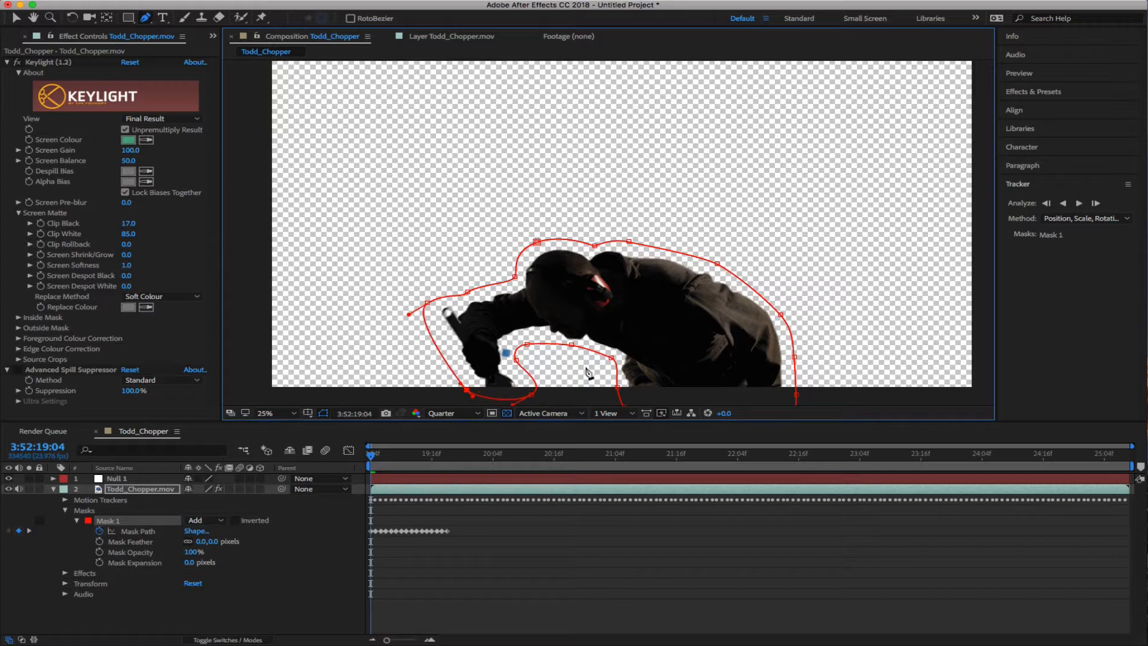
{"action": "left_click", "coordinate": [617, 387]}
{"action": "left_click_drag", "start_coordinate": [616, 387], "coordinate": [566, 349]}
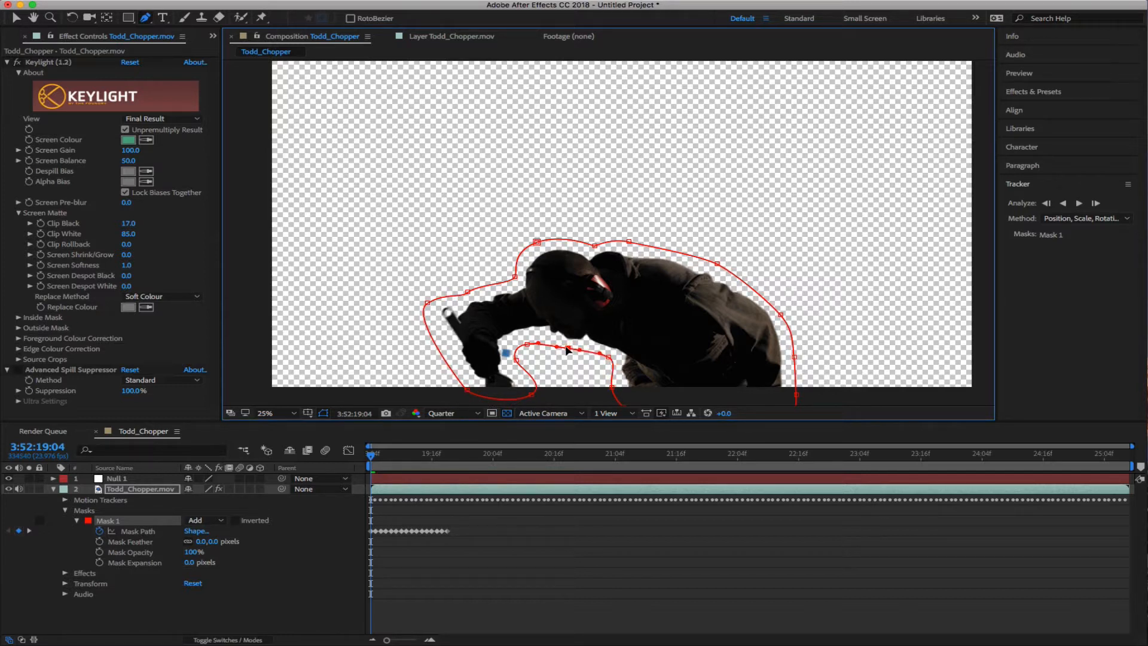
{"action": "left_click_drag", "start_coordinate": [779, 315], "coordinate": [786, 310]}
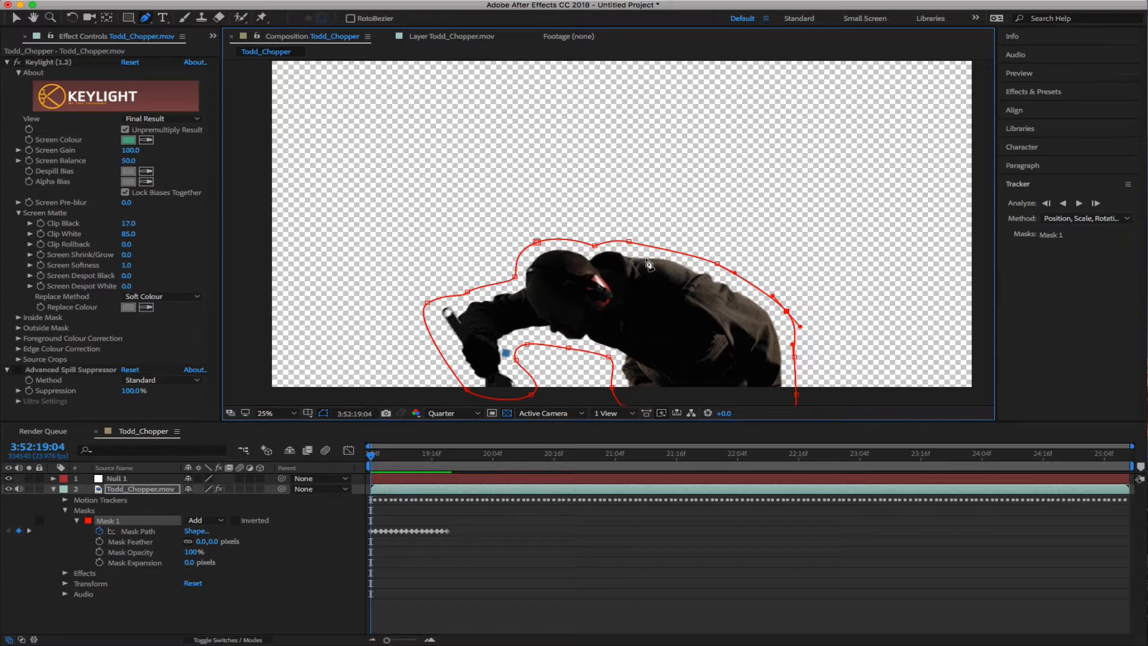
{"action": "left_click", "coordinate": [1045, 204]}
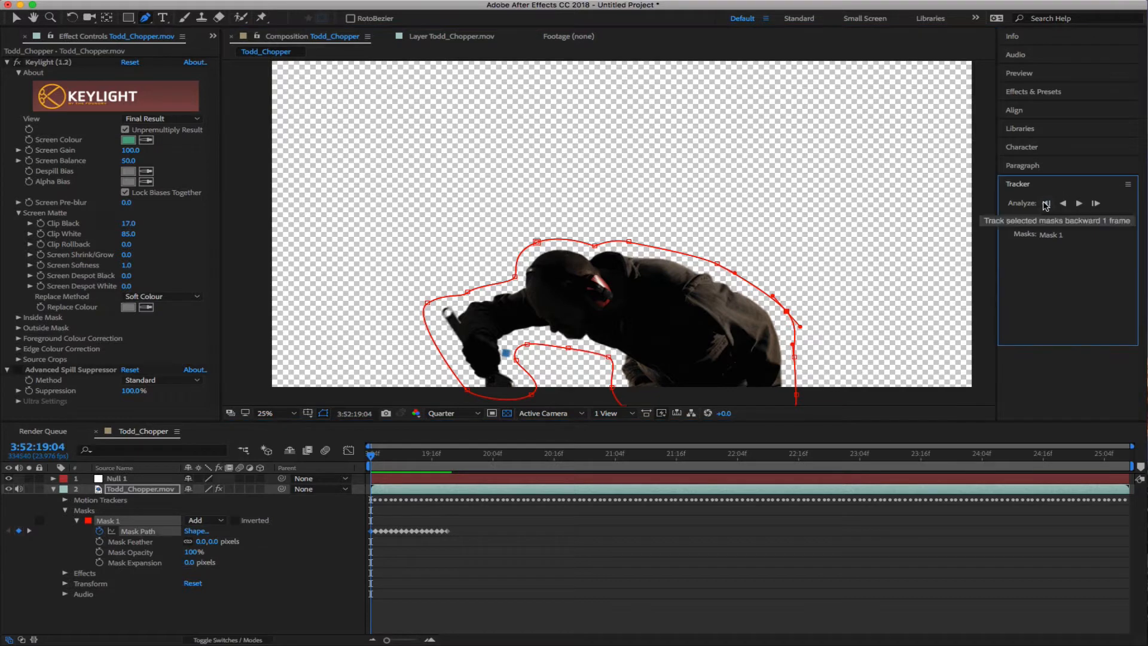
At 3:52:20:16, pull the lower edge of Mask 1 outward from the man's hip and waist
{"action": "left_click_drag", "start_coordinate": [371, 460], "coordinate": [449, 466]}
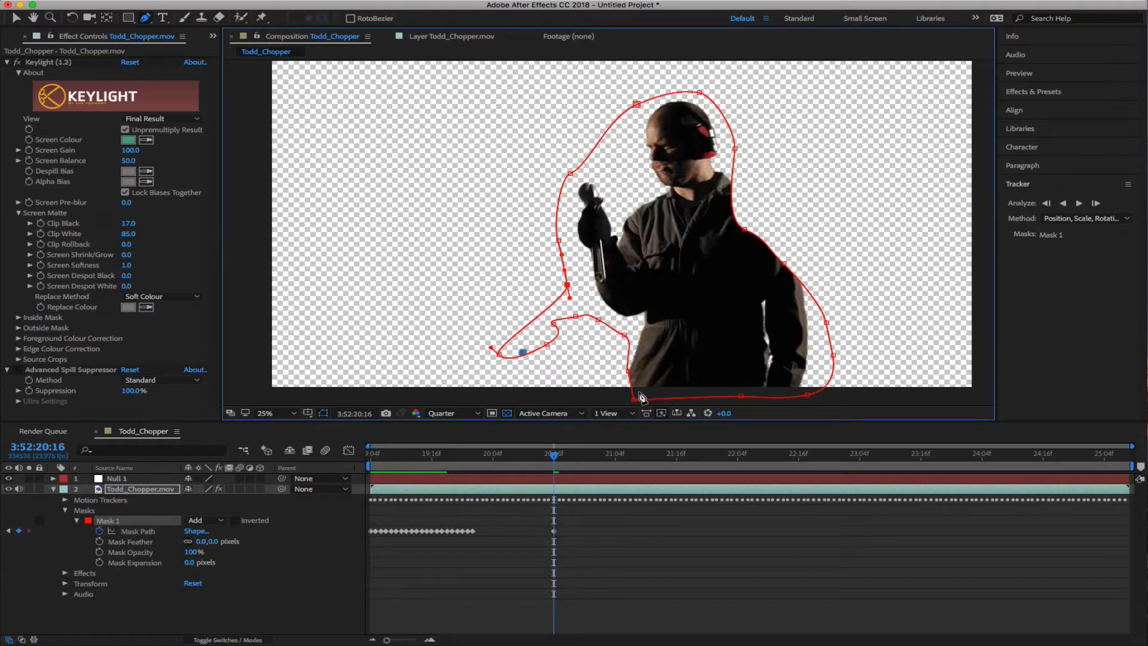
{"action": "left_click_drag", "start_coordinate": [634, 399], "coordinate": [626, 329]}
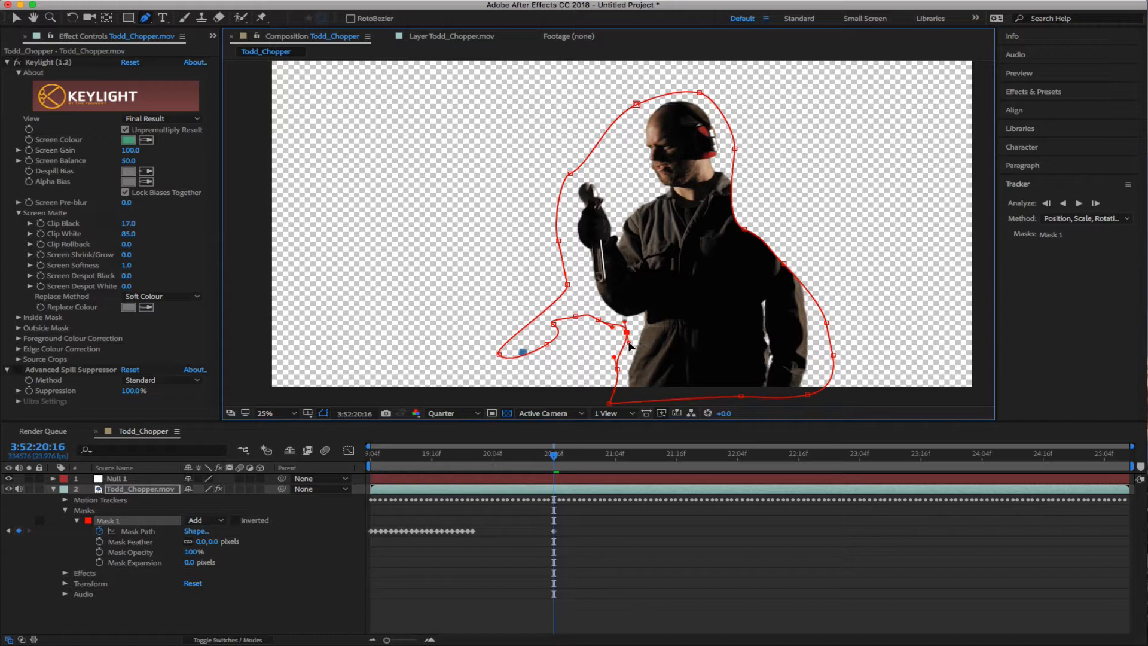
{"action": "left_click_drag", "start_coordinate": [617, 369], "coordinate": [617, 373]}
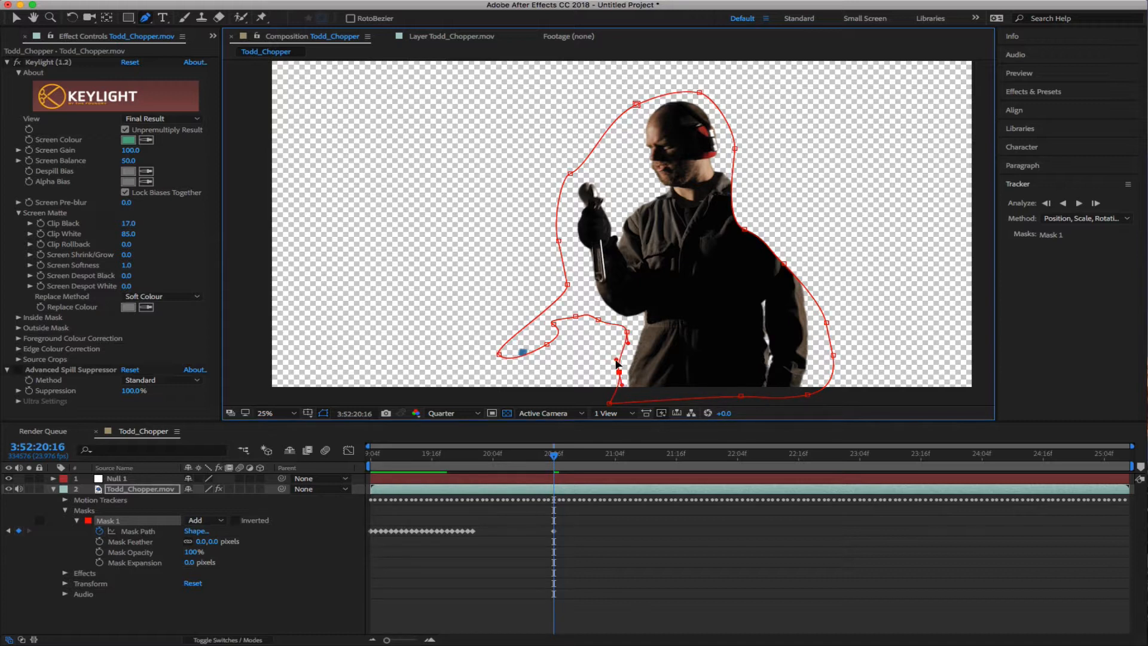
{"action": "left_click_drag", "start_coordinate": [599, 320], "coordinate": [602, 319]}
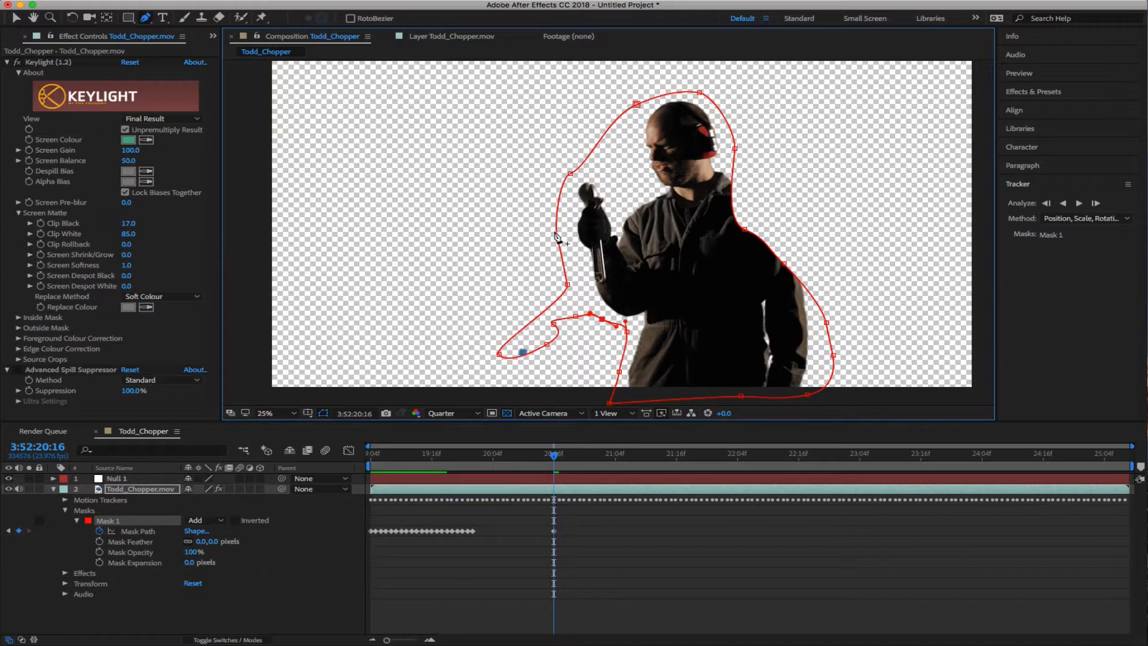
Tighten Mask 1 along the outside of the raised forearm and bring the stray outer point in toward the elbow
{"action": "left_click_drag", "start_coordinate": [558, 240], "coordinate": [557, 230]}
{"action": "left_click_drag", "start_coordinate": [567, 285], "coordinate": [572, 275]}
{"action": "left_click_drag", "start_coordinate": [557, 231], "coordinate": [557, 213]}
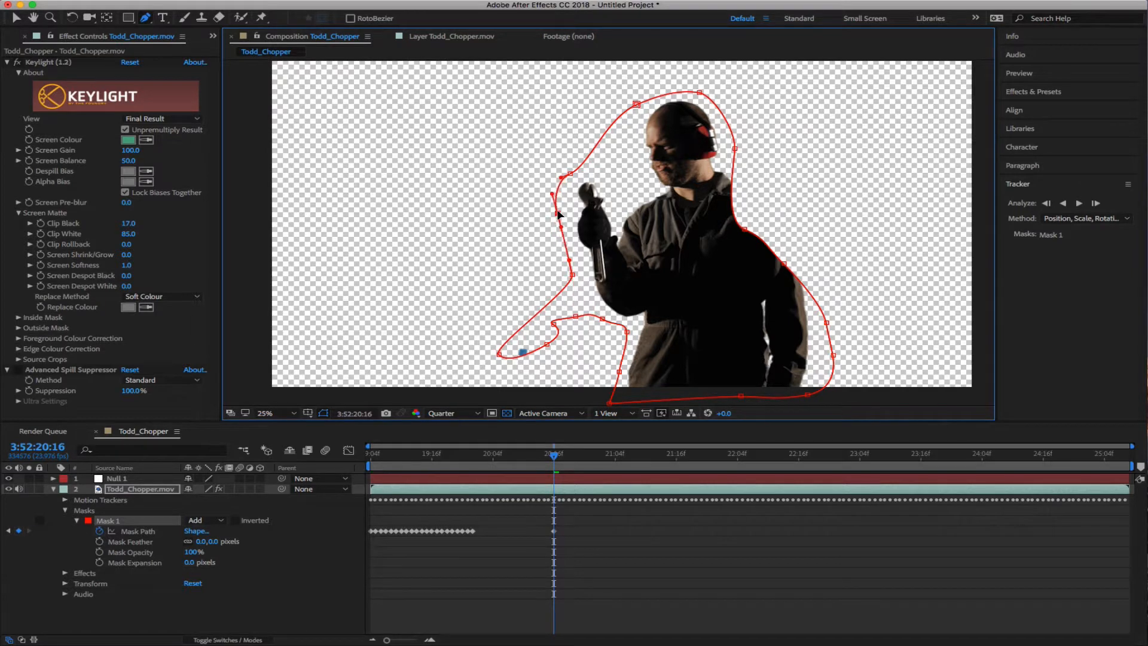
{"action": "left_click_drag", "start_coordinate": [499, 354], "coordinate": [576, 306]}
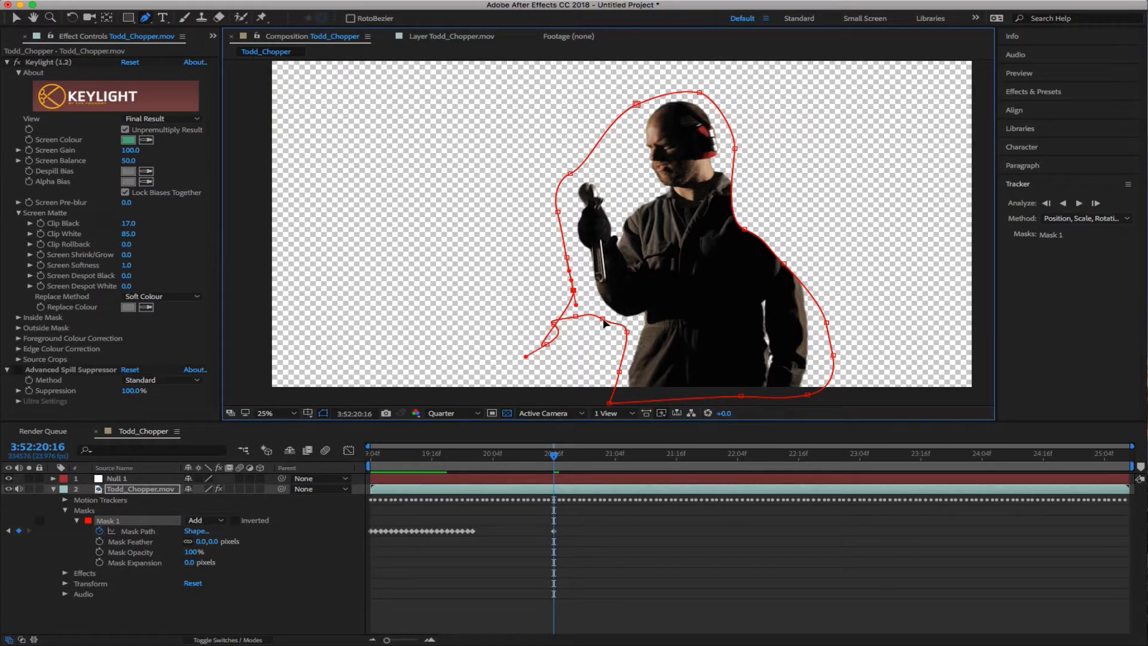
Reshape Mask 1 outside the far shoulder and upper arm, then round it between the raised hand and the head
{"action": "scroll", "coordinate": [726, 368], "scroll_direction": "down", "scroll_amount": 3}
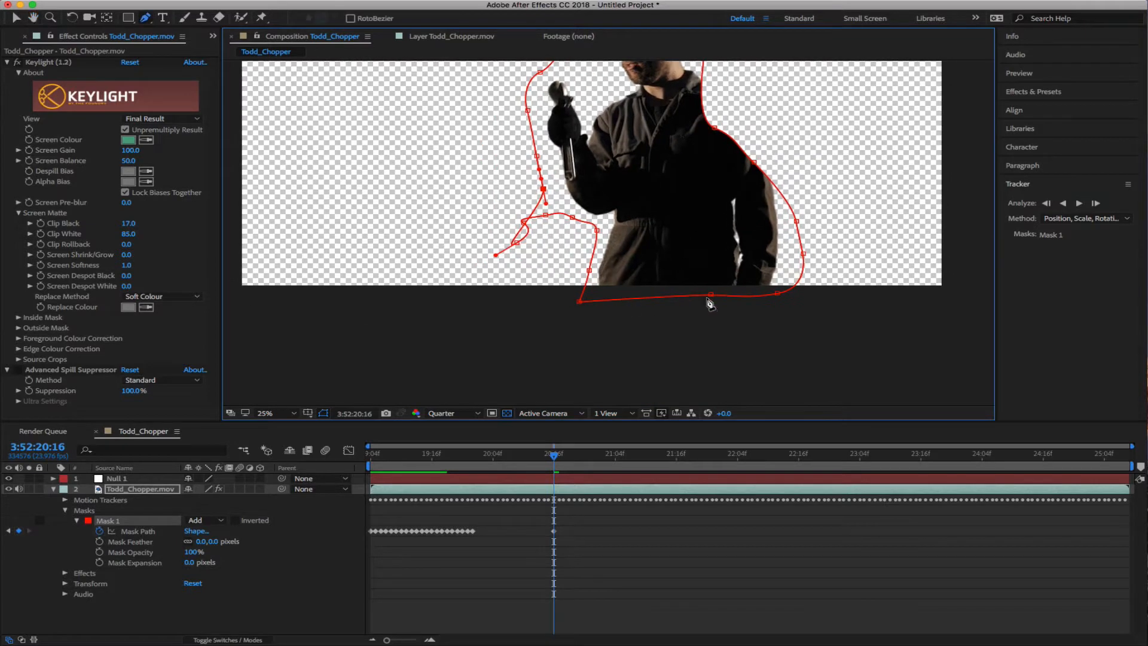
{"action": "left_click_drag", "start_coordinate": [767, 189], "coordinate": [736, 105]}
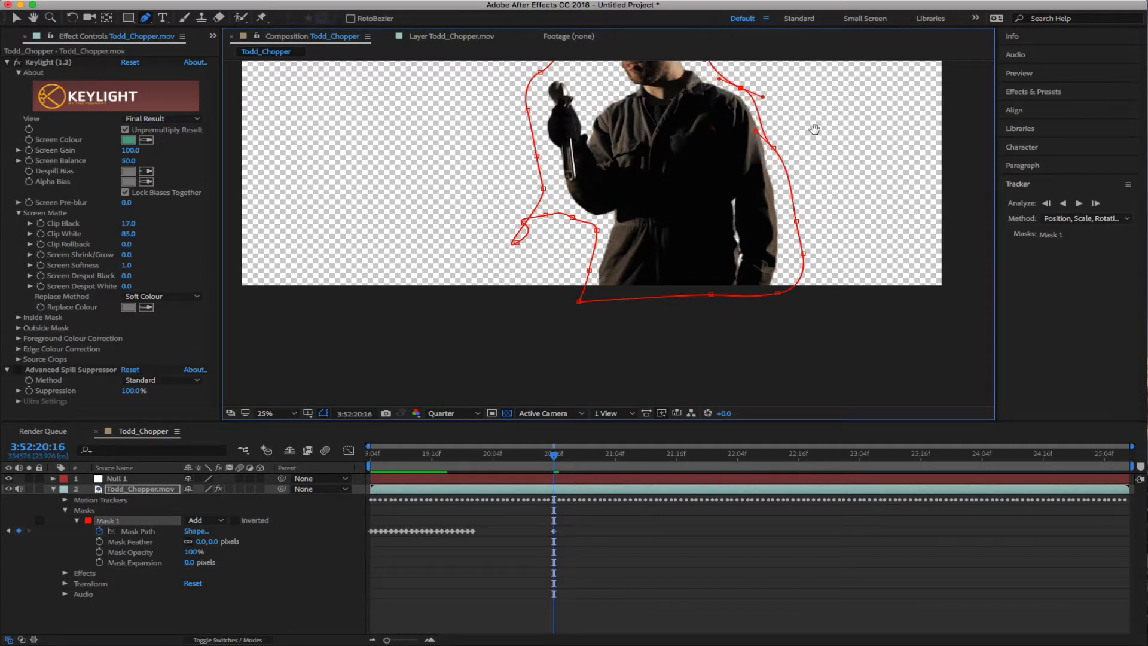
{"action": "left_click_drag", "start_coordinate": [807, 128], "coordinate": [768, 295]}
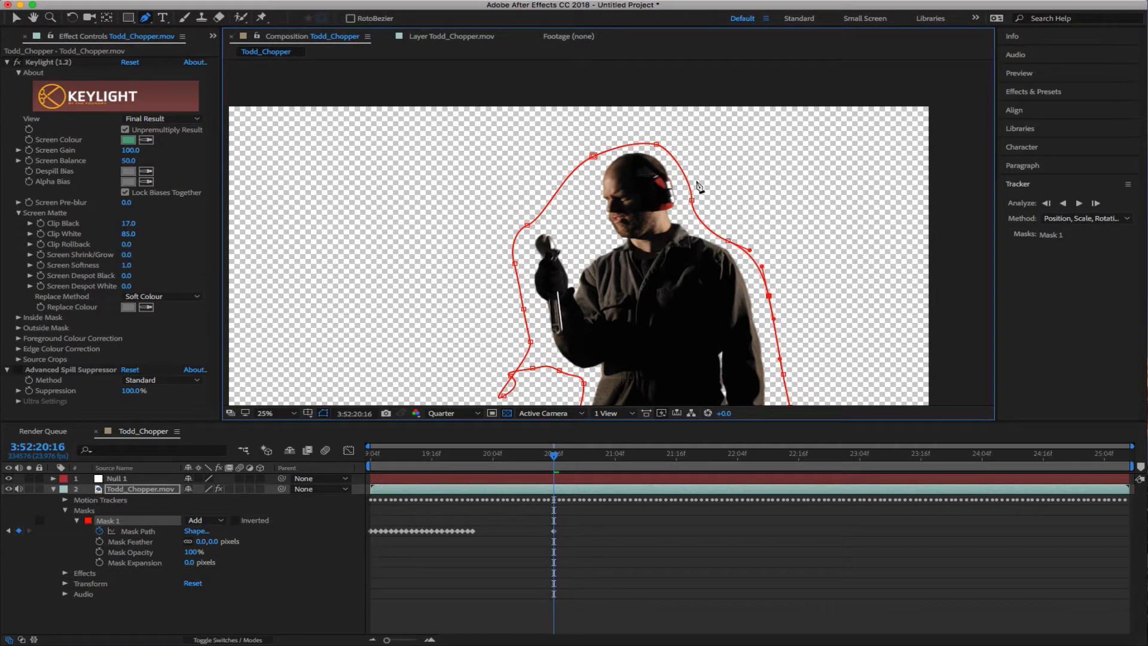
{"action": "left_click", "coordinate": [526, 226]}
{"action": "left_click_drag", "start_coordinate": [523, 232], "coordinate": [539, 216]}
{"action": "left_click_drag", "start_coordinate": [594, 157], "coordinate": [566, 173]}
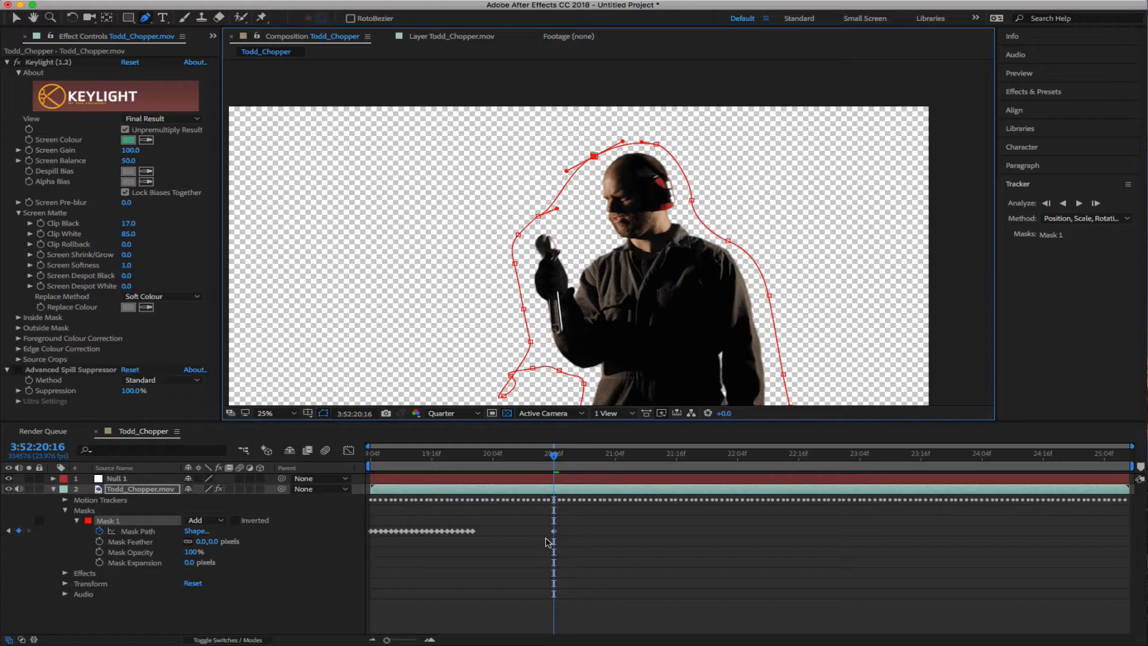
Adjust the mask's bottom corner and waist point, and move the raised-arm points closer to the hand and forearm
{"action": "left_click_drag", "start_coordinate": [653, 330], "coordinate": [652, 201]}
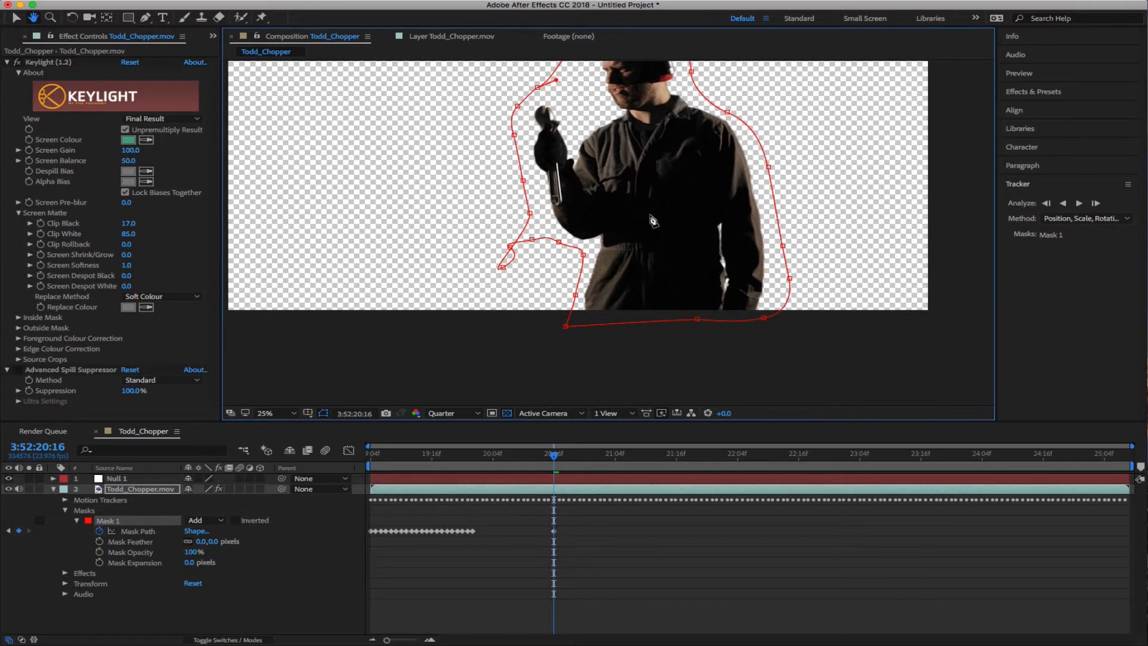
{"action": "left_click_drag", "start_coordinate": [565, 327], "coordinate": [573, 324]}
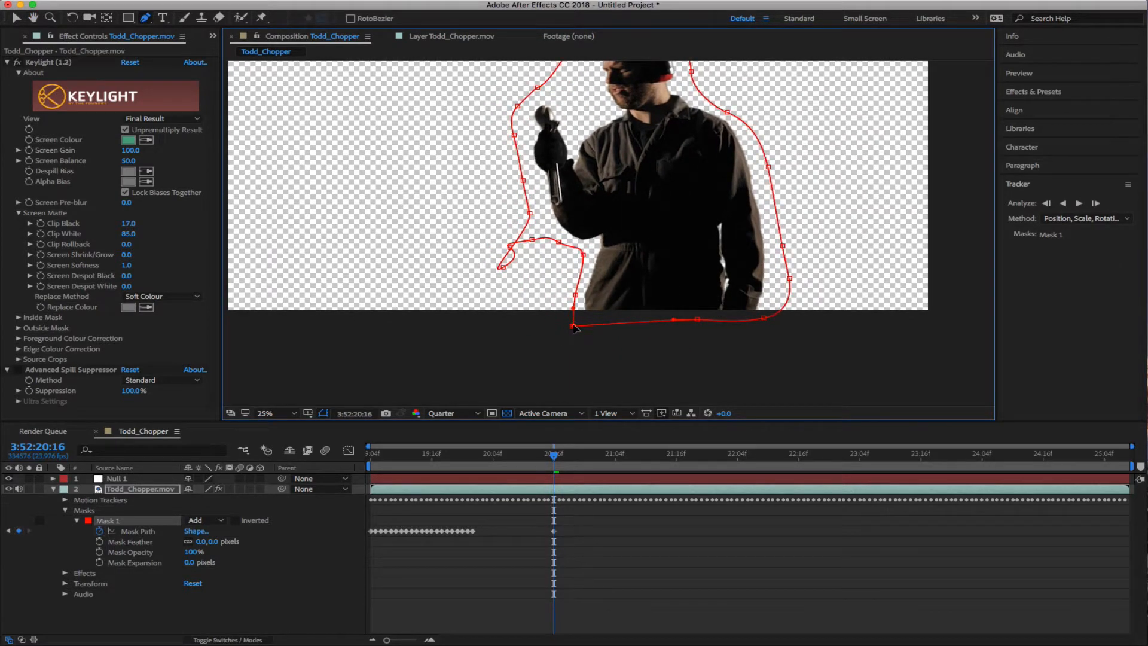
{"action": "left_click", "coordinate": [583, 255]}
{"action": "left_click_drag", "start_coordinate": [585, 258], "coordinate": [519, 102]}
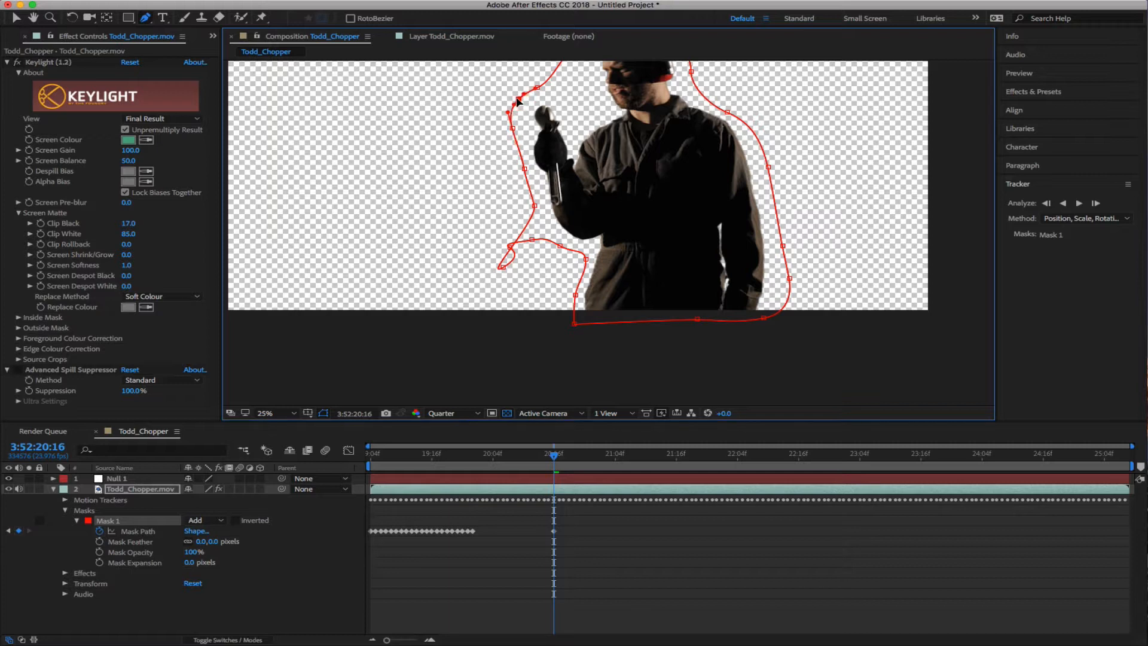
Redistribute the mask points from the loop below the elbow down the hip and along the edge beneath the frame
{"action": "left_click_drag", "start_coordinate": [511, 250], "coordinate": [526, 256]}
{"action": "left_click_drag", "start_coordinate": [574, 325], "coordinate": [648, 327]}
{"action": "left_click_drag", "start_coordinate": [575, 296], "coordinate": [575, 305]}
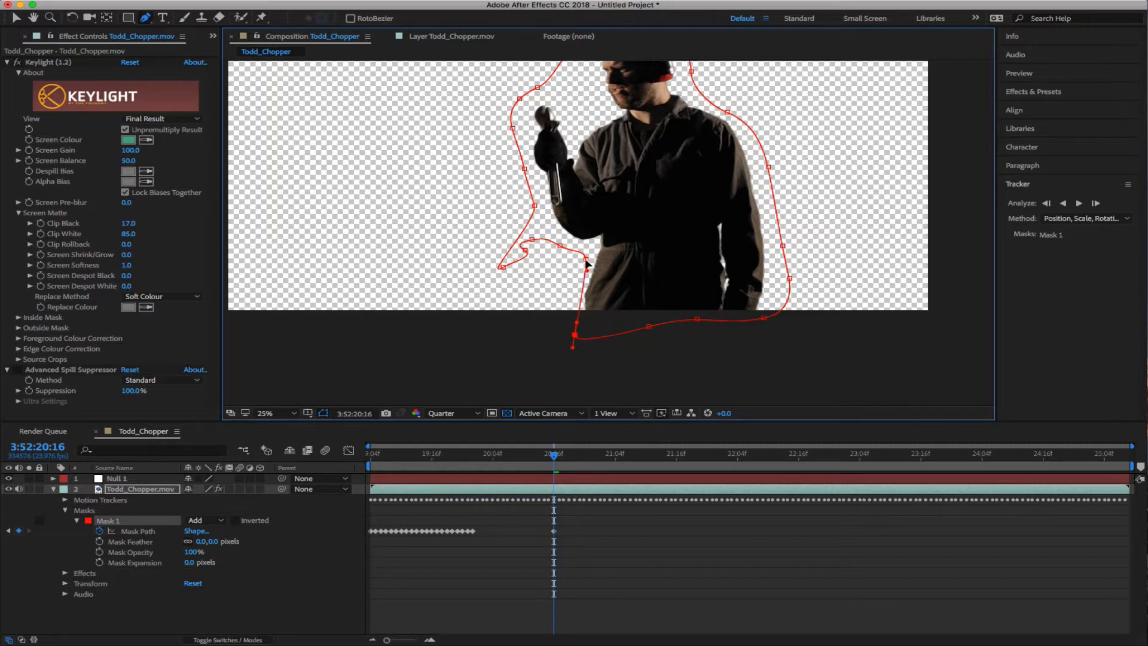
{"action": "left_click_drag", "start_coordinate": [585, 260], "coordinate": [576, 293]}
{"action": "left_click_drag", "start_coordinate": [561, 246], "coordinate": [573, 252]}
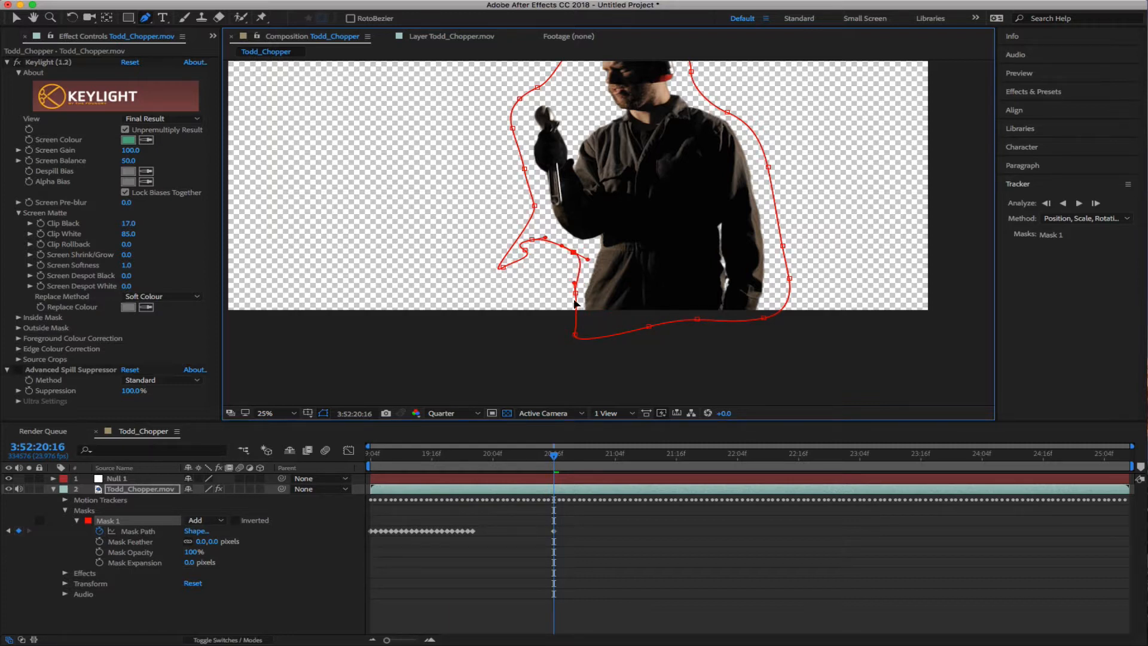
{"action": "mouse_move", "coordinate": [575, 335]}
{"action": "left_mouse_down"}
{"action": "mouse_move", "coordinate": [611, 324]}
{"action": "mouse_move", "coordinate": [571, 327]}
{"action": "left_mouse_up"}
{"action": "left_click_drag", "start_coordinate": [532, 240], "coordinate": [536, 217]}
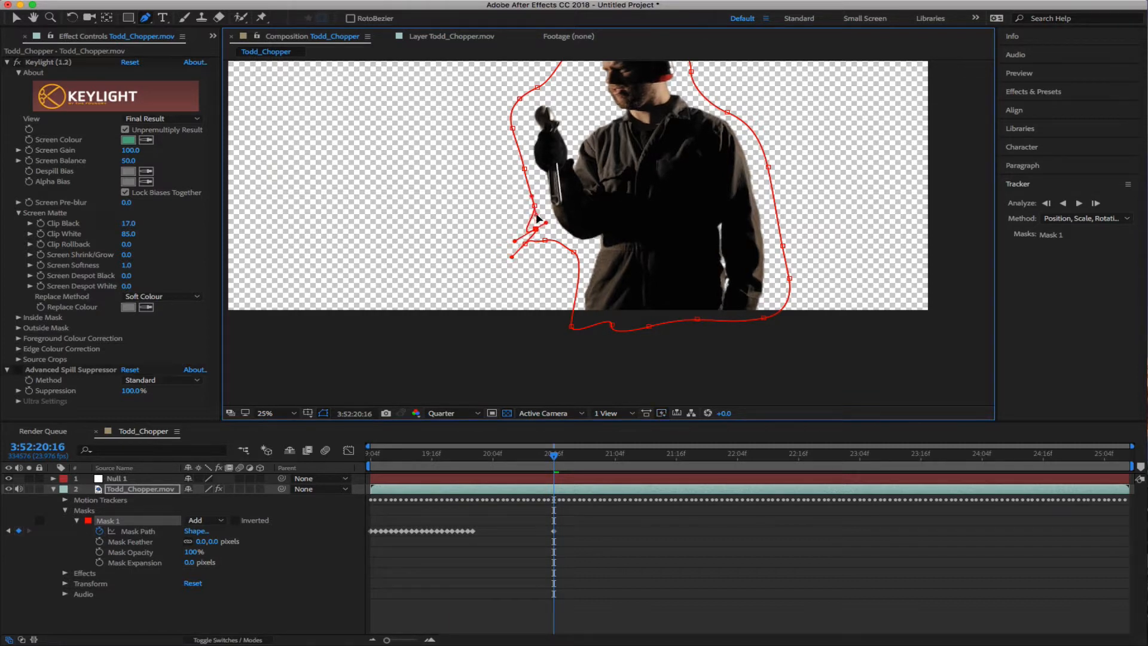
Smooth Mask 1 from the elbow down past the hip, shifting the surplus points below the bottom of the frame
{"action": "left_click", "coordinate": [518, 156]}
{"action": "left_click_drag", "start_coordinate": [573, 252], "coordinate": [775, 330]}
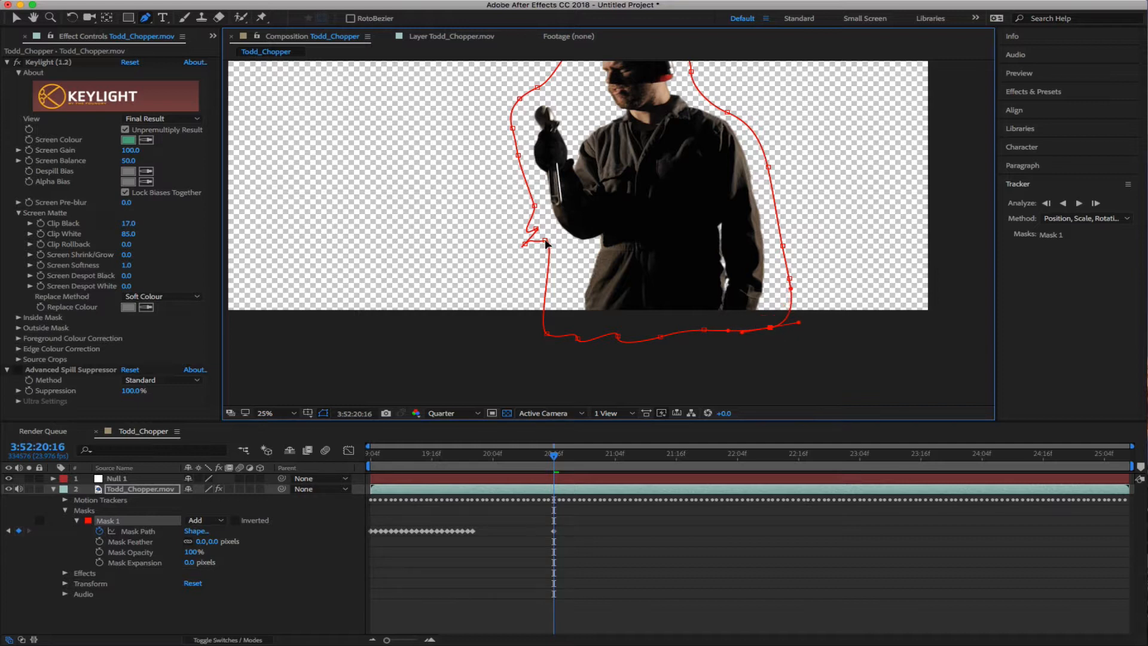
{"action": "mouse_move", "coordinate": [544, 240]}
{"action": "left_mouse_down"}
{"action": "mouse_move", "coordinate": [565, 269]}
{"action": "mouse_move", "coordinate": [526, 244]}
{"action": "mouse_move", "coordinate": [548, 250]}
{"action": "left_mouse_up"}
{"action": "left_click_drag", "start_coordinate": [556, 243], "coordinate": [563, 305]}
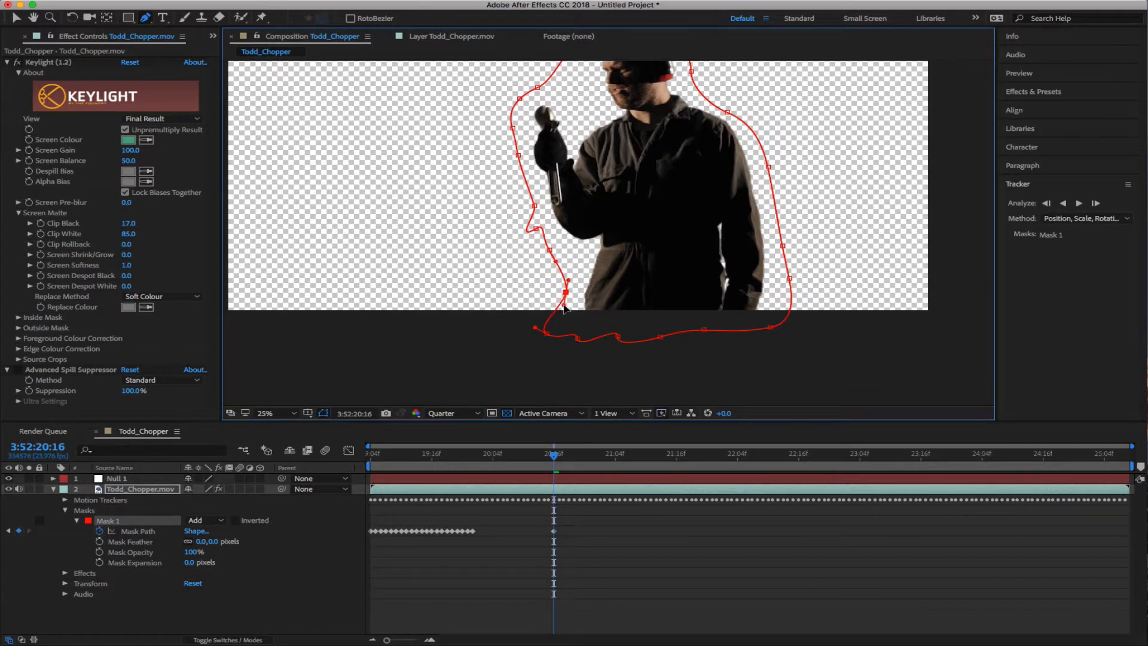
{"action": "left_click", "coordinate": [536, 229]}
{"action": "left_click_drag", "start_coordinate": [547, 224], "coordinate": [561, 325]}
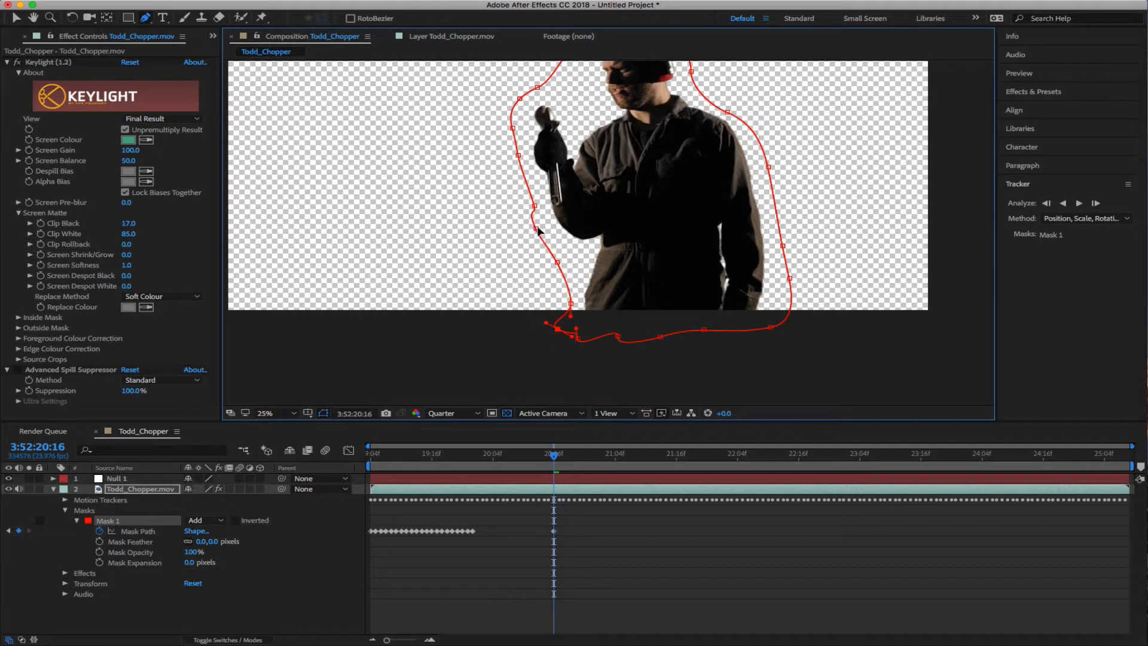
{"action": "left_click_drag", "start_coordinate": [537, 229], "coordinate": [545, 236]}
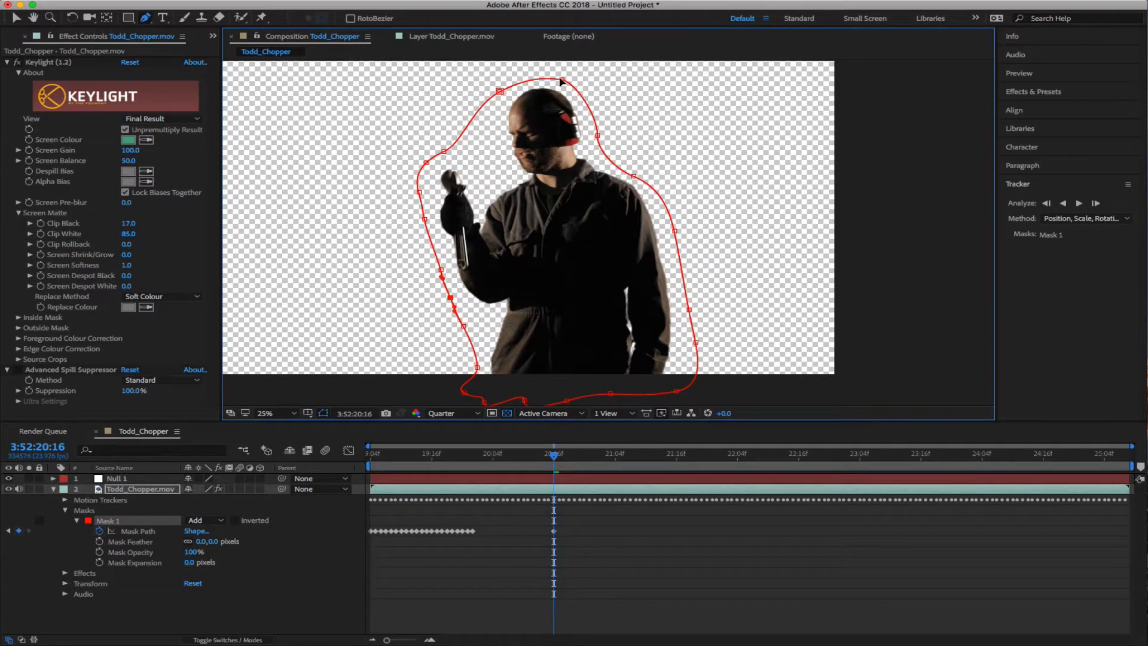
Move the Mask 1 points behind the head, neck and shoulder slightly outward from the man
{"action": "left_click", "coordinate": [565, 80]}
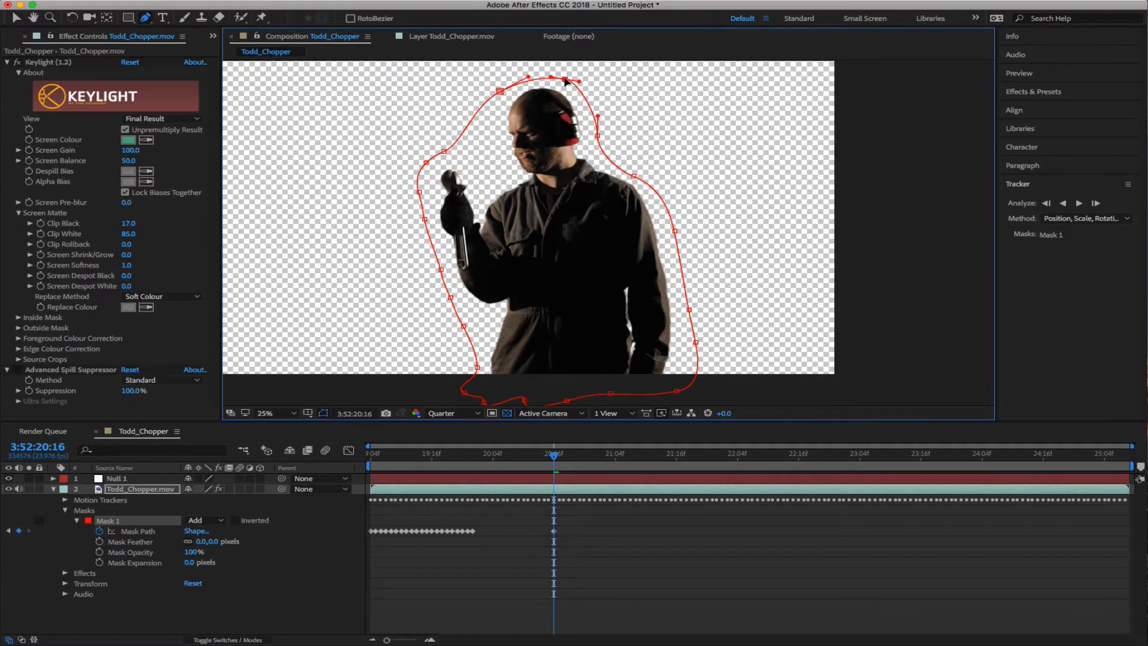
{"action": "left_click_drag", "start_coordinate": [598, 135], "coordinate": [603, 136]}
{"action": "left_click_drag", "start_coordinate": [635, 178], "coordinate": [639, 179]}
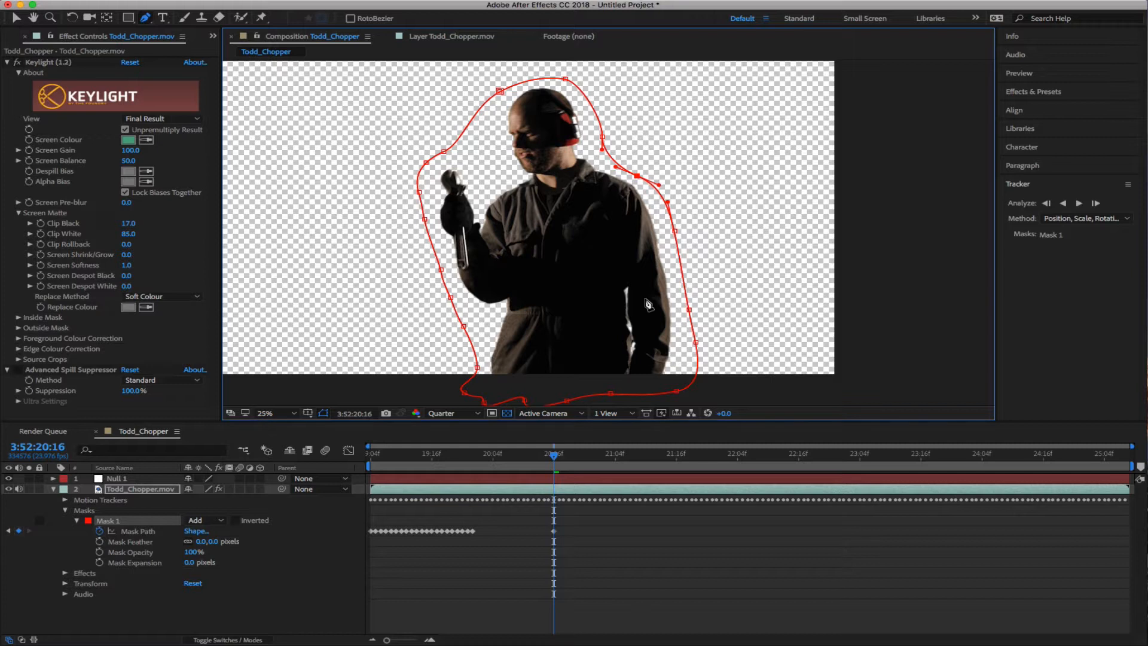
At 3:52:21:04, shift the whole Mask 1 slightly right to set a new mask path position
{"action": "left_click_drag", "start_coordinate": [562, 457], "coordinate": [615, 456]}
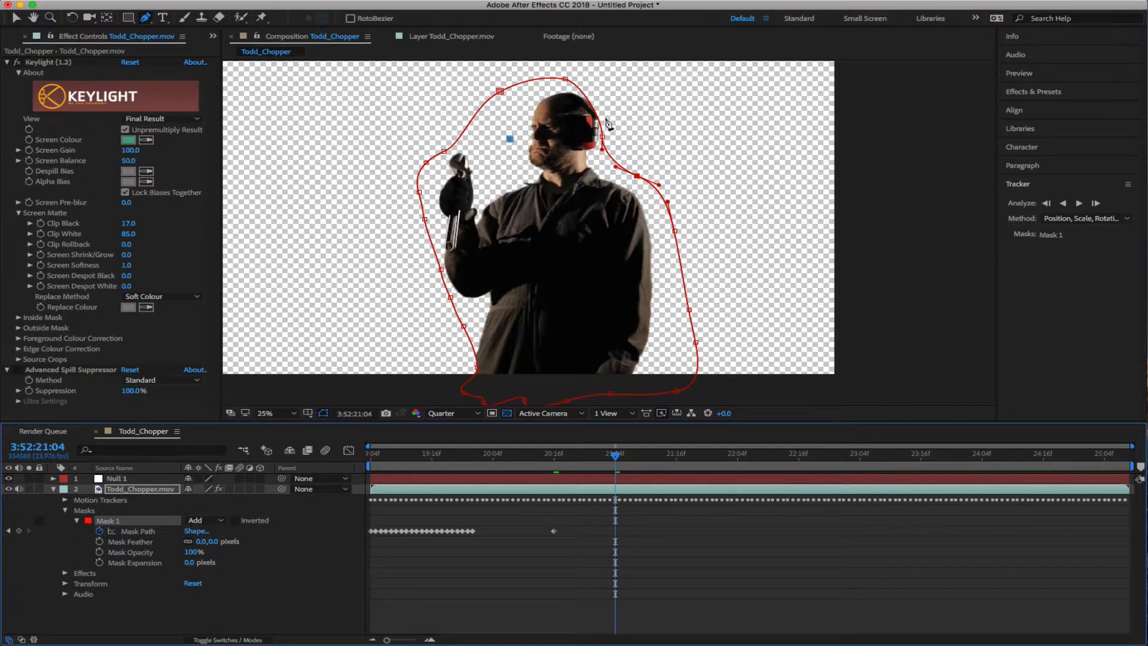
{"action": "left_click", "coordinate": [138, 622]}
{"action": "left_click", "coordinate": [153, 521]}
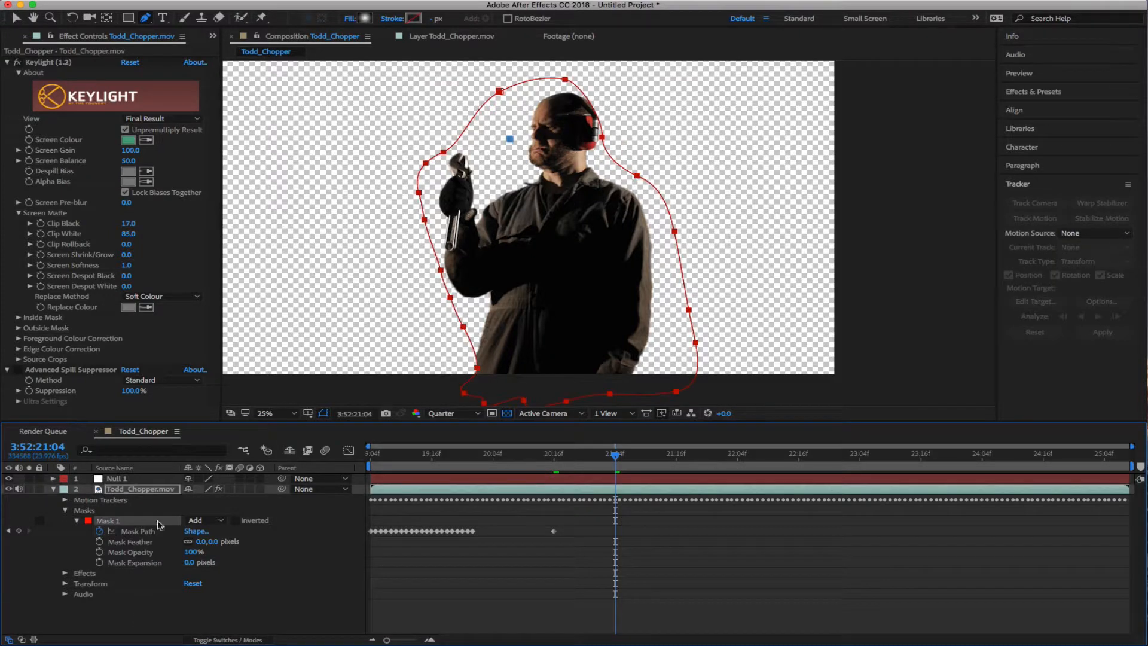
{"action": "left_click_drag", "start_coordinate": [674, 232], "coordinate": [684, 230]}
{"action": "left_click_drag", "start_coordinate": [450, 272], "coordinate": [457, 275]}
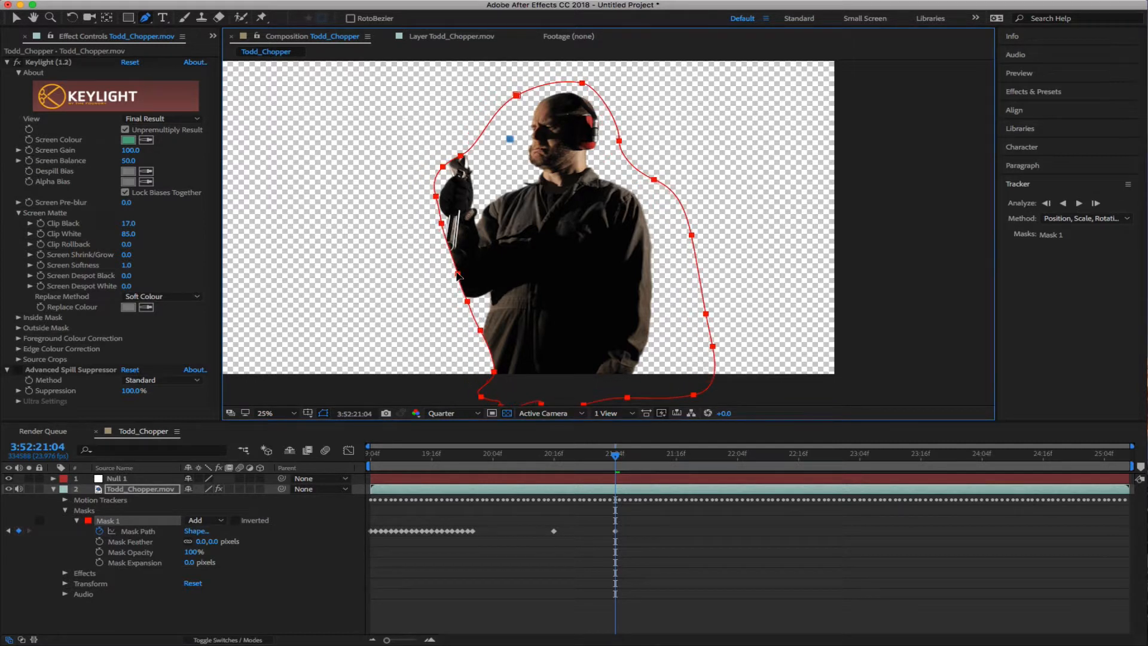
Move the Mask 1 points around the raised hand and forearm outward, and extend the hip-side corner below the frame
{"action": "left_click_drag", "start_coordinate": [460, 156], "coordinate": [458, 142]}
{"action": "left_click_drag", "start_coordinate": [461, 251], "coordinate": [500, 343]}
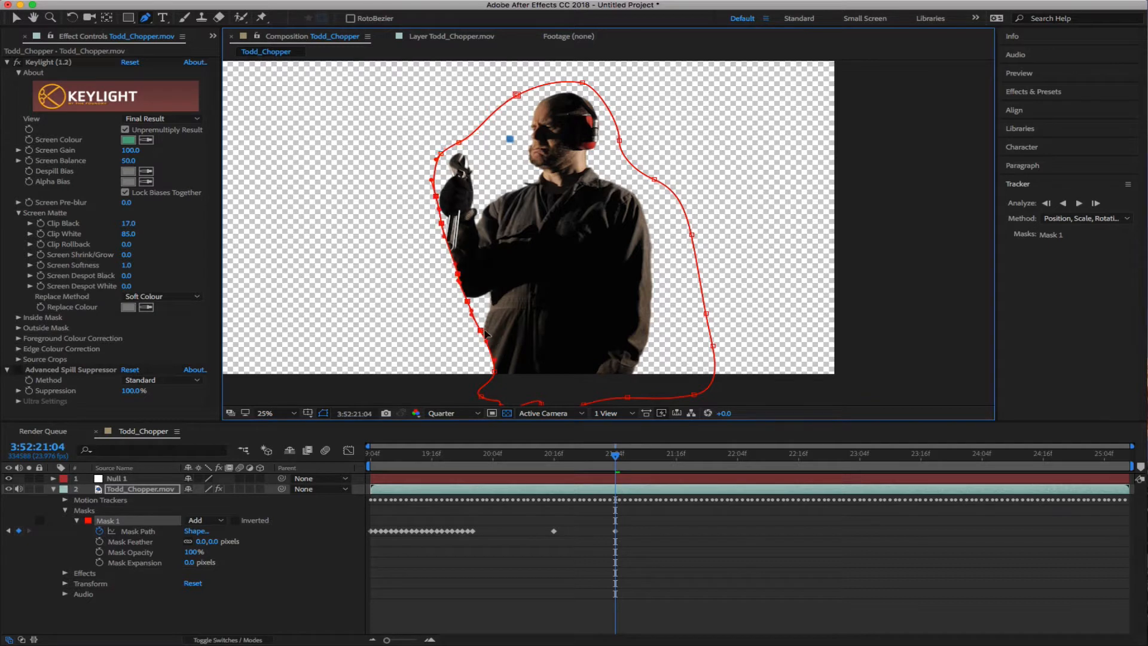
{"action": "mouse_move", "coordinate": [446, 181]}
{"action": "left_mouse_down"}
{"action": "mouse_move", "coordinate": [426, 186]}
{"action": "mouse_move", "coordinate": [419, 211]}
{"action": "mouse_move", "coordinate": [425, 199]}
{"action": "mouse_move", "coordinate": [428, 241]}
{"action": "left_mouse_up"}
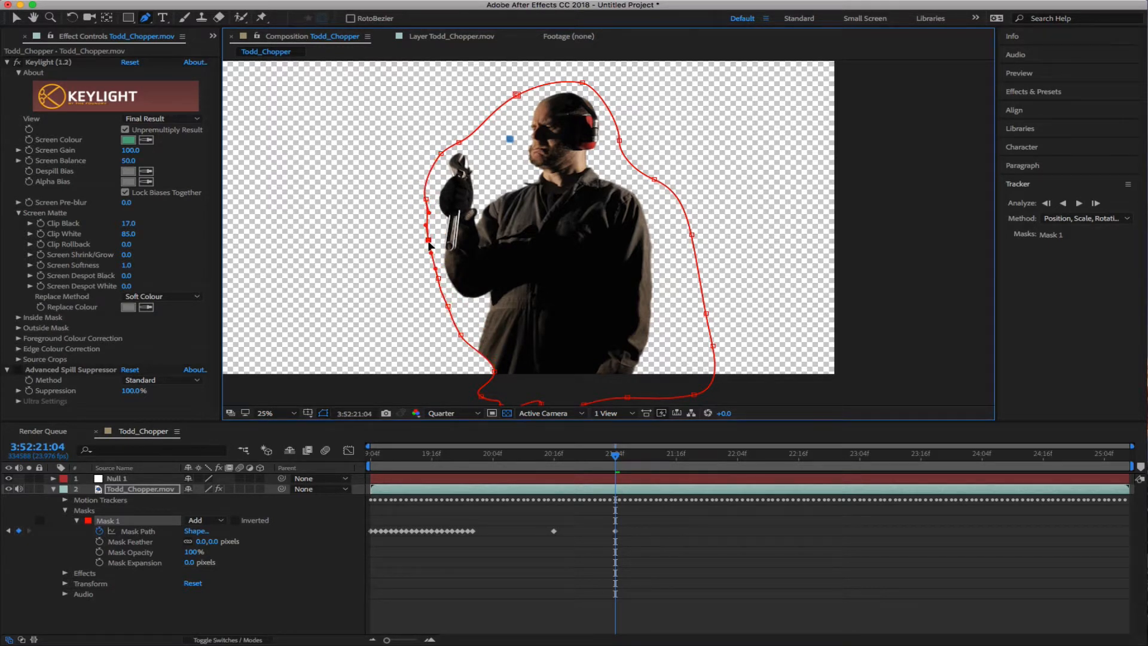
{"action": "left_click_drag", "start_coordinate": [448, 309], "coordinate": [450, 391]}
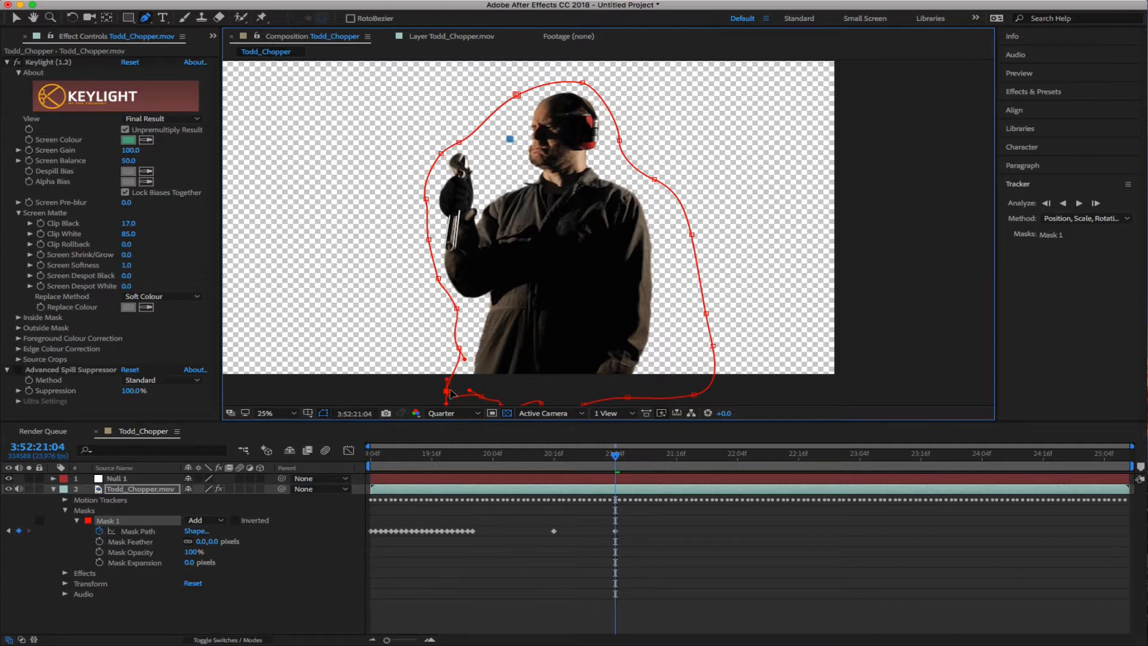
Tighten Mask 1 along the shoulder and back, nudge the points above the head, and adjust the corner below the hip
{"action": "left_click_drag", "start_coordinate": [673, 222], "coordinate": [683, 349]}
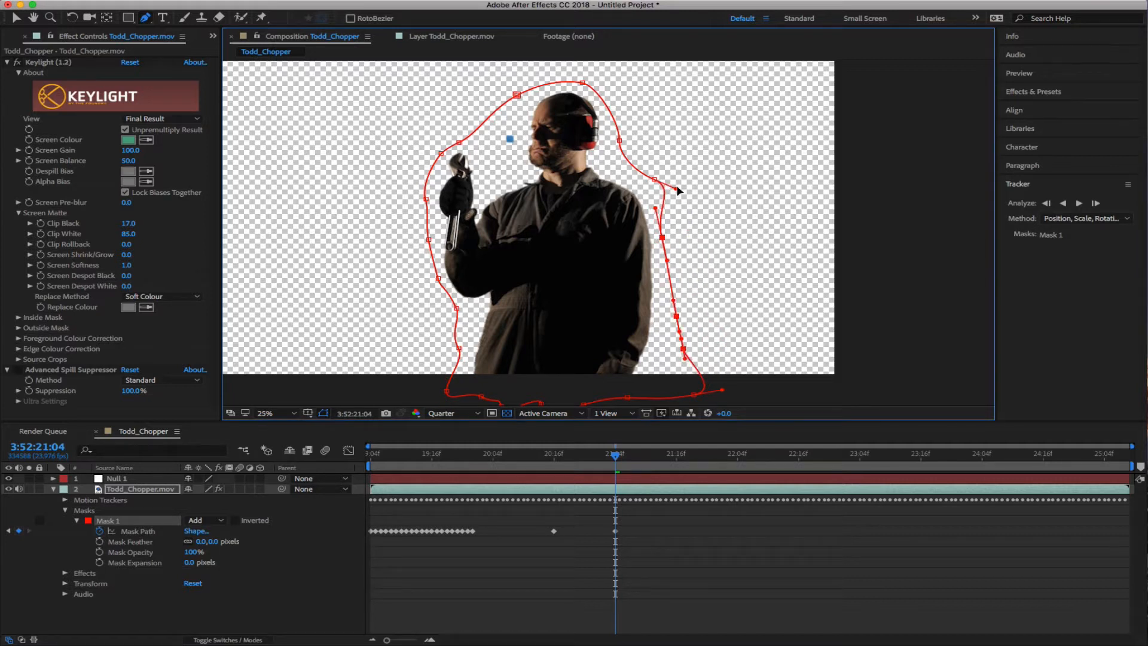
{"action": "left_click_drag", "start_coordinate": [676, 189], "coordinate": [644, 184]}
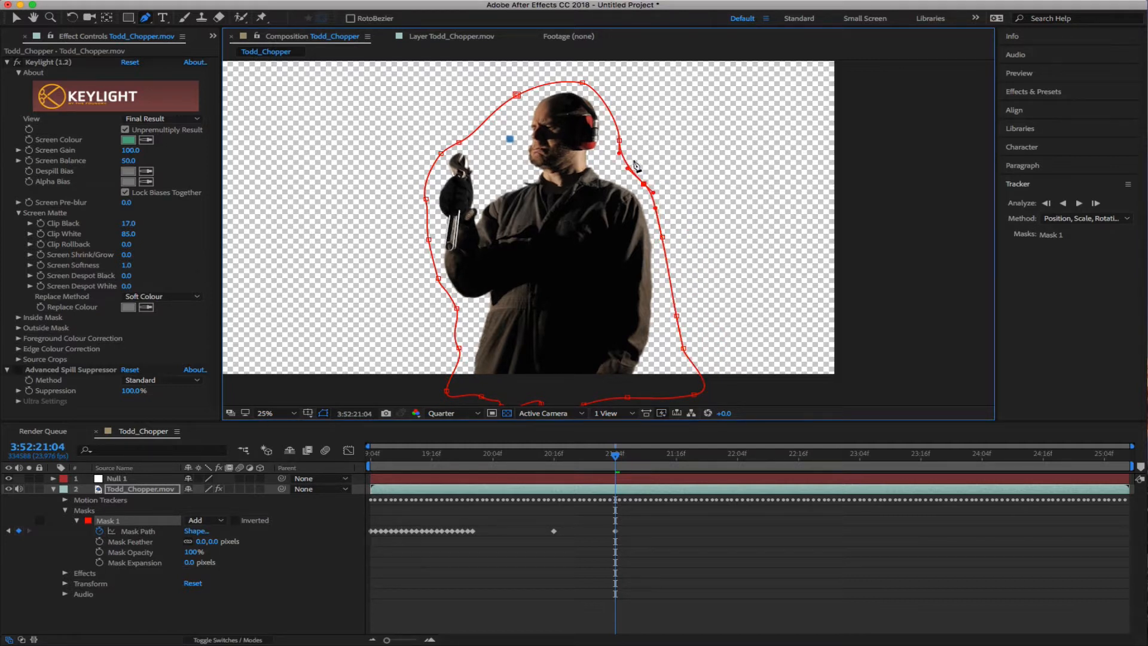
{"action": "left_click_drag", "start_coordinate": [587, 84], "coordinate": [589, 84]}
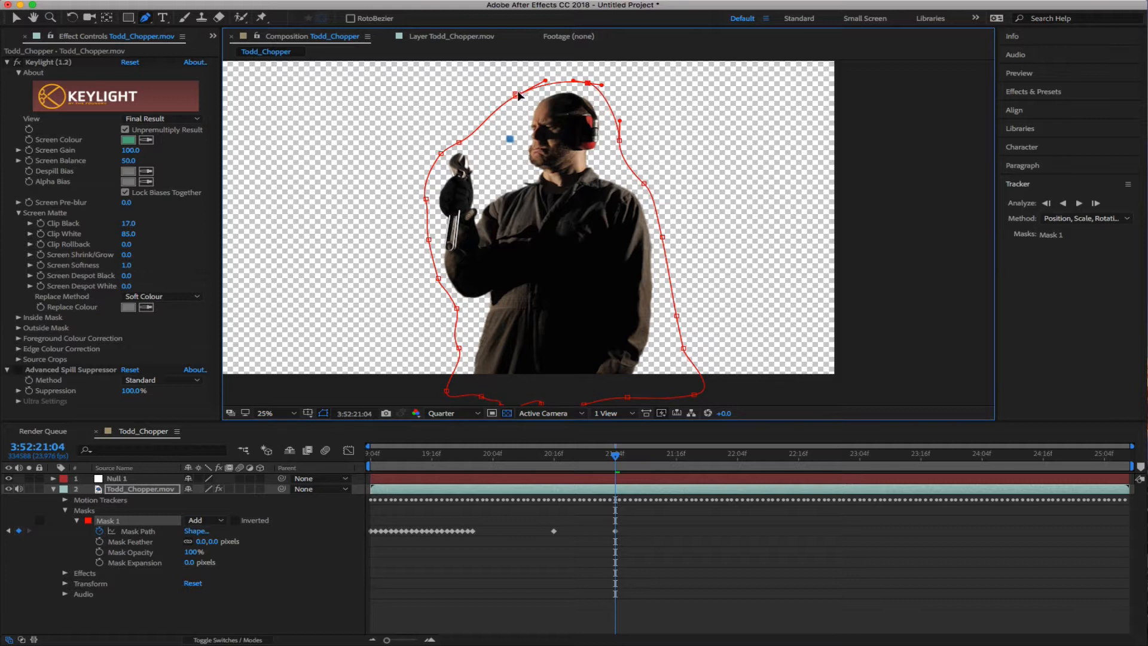
{"action": "left_click_drag", "start_coordinate": [518, 95], "coordinate": [526, 97]}
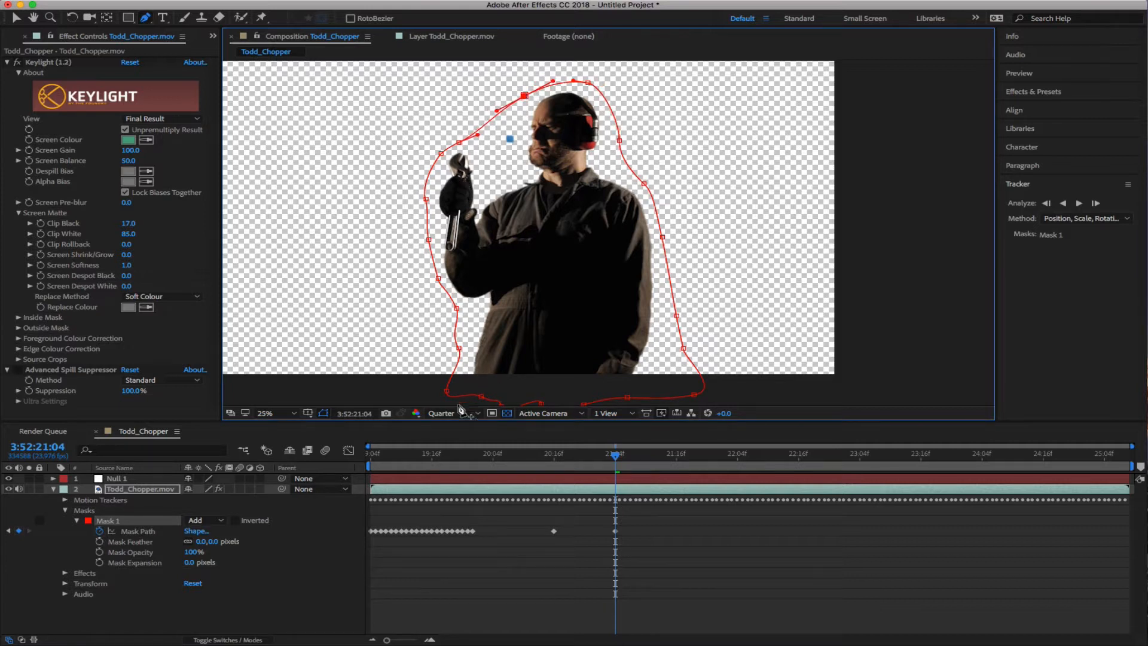
{"action": "left_click_drag", "start_coordinate": [446, 390], "coordinate": [459, 388]}
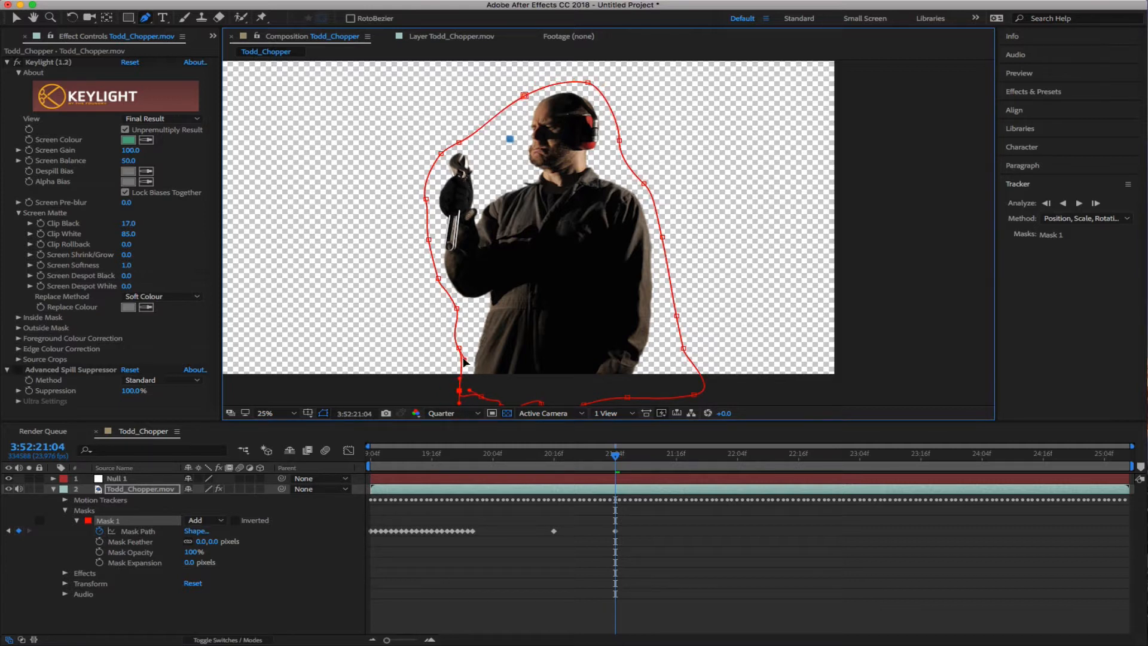
{"action": "mouse_move", "coordinate": [714, 368]}
{"action": "left_mouse_down"}
{"action": "mouse_move", "coordinate": [707, 308]}
{"action": "mouse_move", "coordinate": [705, 352]}
{"action": "left_mouse_up"}
At 3:52:21:16, shift Mask 1 left around the raised arm and readjust the points along the man's back and lower corner
{"action": "key", "text": "g"}
{"action": "left_click_drag", "start_coordinate": [624, 455], "coordinate": [676, 465]}
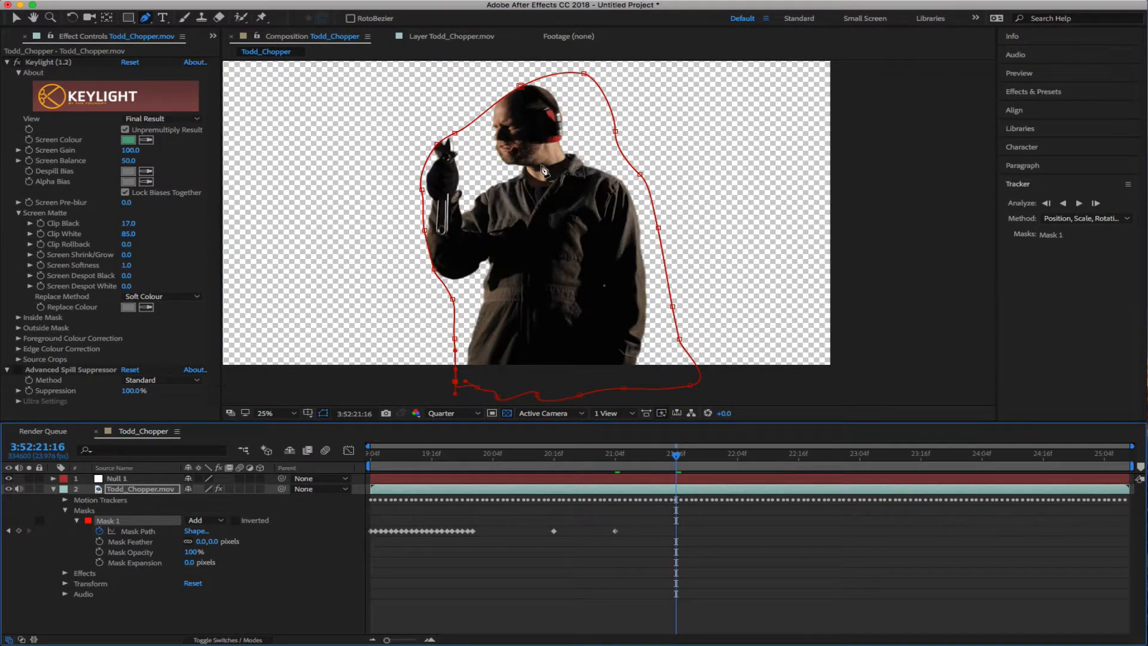
{"action": "left_click_drag", "start_coordinate": [542, 172], "coordinate": [602, 133]}
{"action": "left_click", "coordinate": [205, 605]}
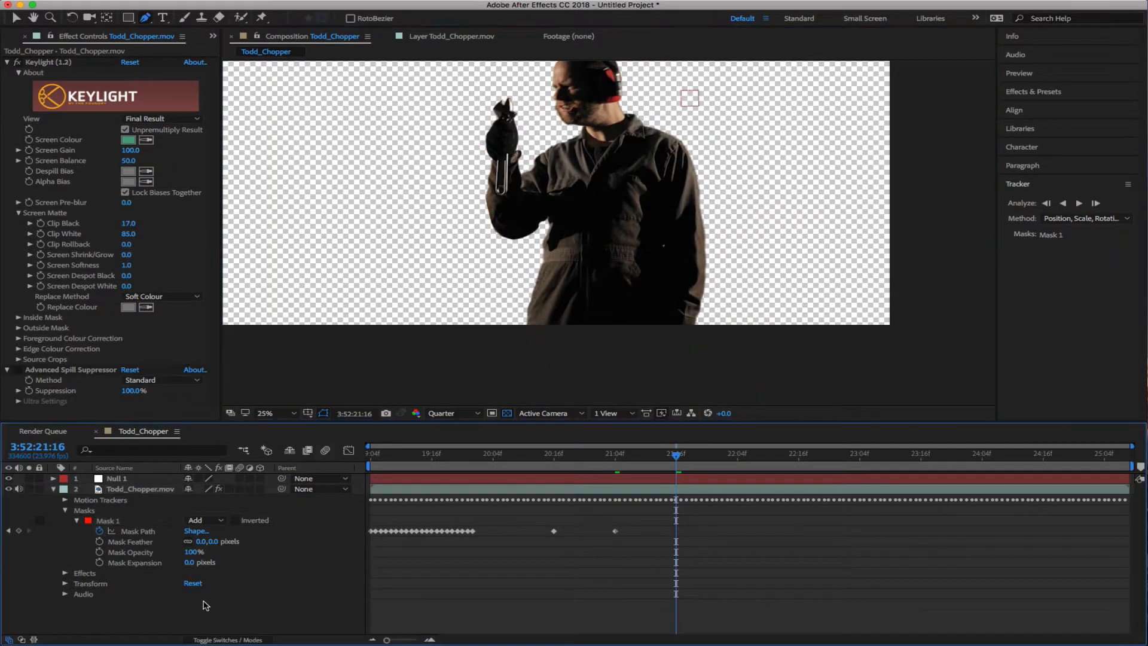
{"action": "left_click", "coordinate": [108, 521]}
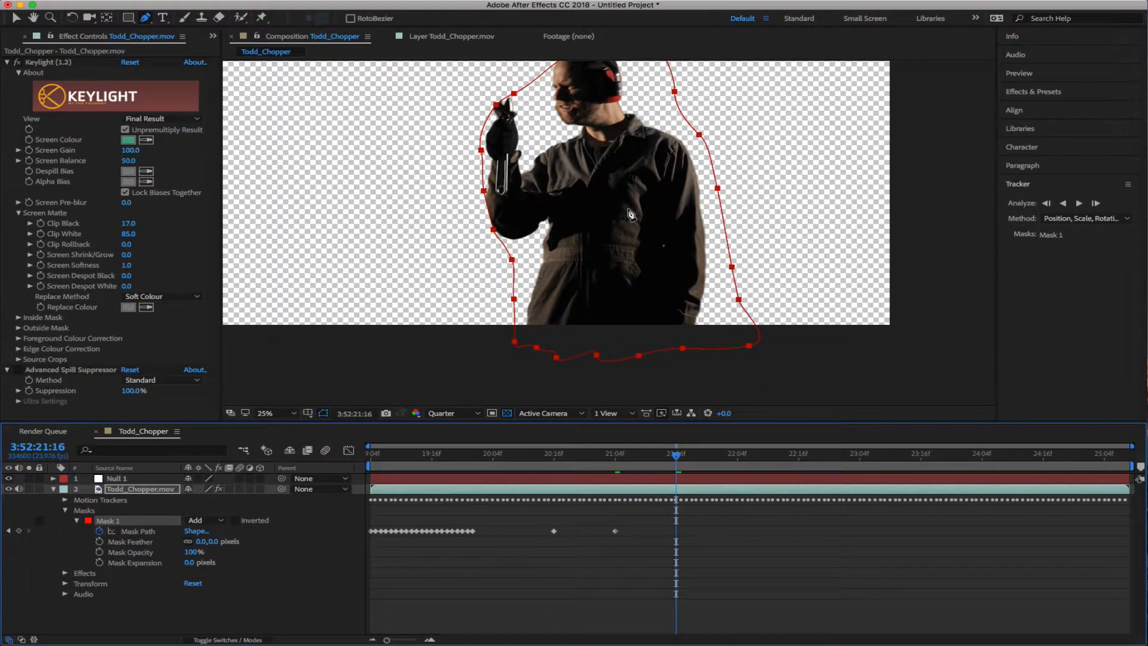
{"action": "left_click_drag", "start_coordinate": [612, 205], "coordinate": [617, 271]}
{"action": "left_click_drag", "start_coordinate": [704, 201], "coordinate": [746, 299]}
{"action": "left_click_drag", "start_coordinate": [704, 251], "coordinate": [722, 271]}
{"action": "left_click_drag", "start_coordinate": [719, 330], "coordinate": [731, 330]}
{"action": "left_click_drag", "start_coordinate": [778, 359], "coordinate": [756, 248]}
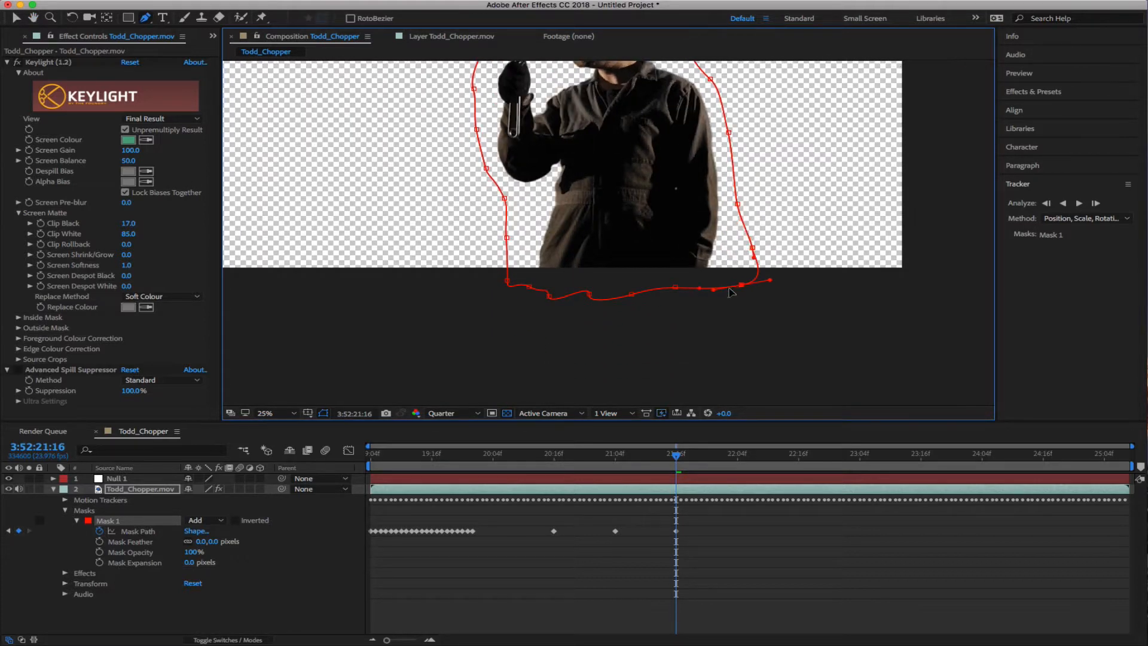
Smooth the wavy lower edge of Mask 1 by repositioning its points farther below the frame
{"action": "left_click_drag", "start_coordinate": [740, 285], "coordinate": [589, 305]}
{"action": "left_click", "coordinate": [672, 289]}
{"action": "left_click_drag", "start_coordinate": [659, 294], "coordinate": [663, 300]}
{"action": "mouse_move", "coordinate": [529, 287]}
{"action": "left_mouse_down"}
{"action": "mouse_move", "coordinate": [572, 304]}
{"action": "mouse_move", "coordinate": [521, 295]}
{"action": "left_mouse_up"}
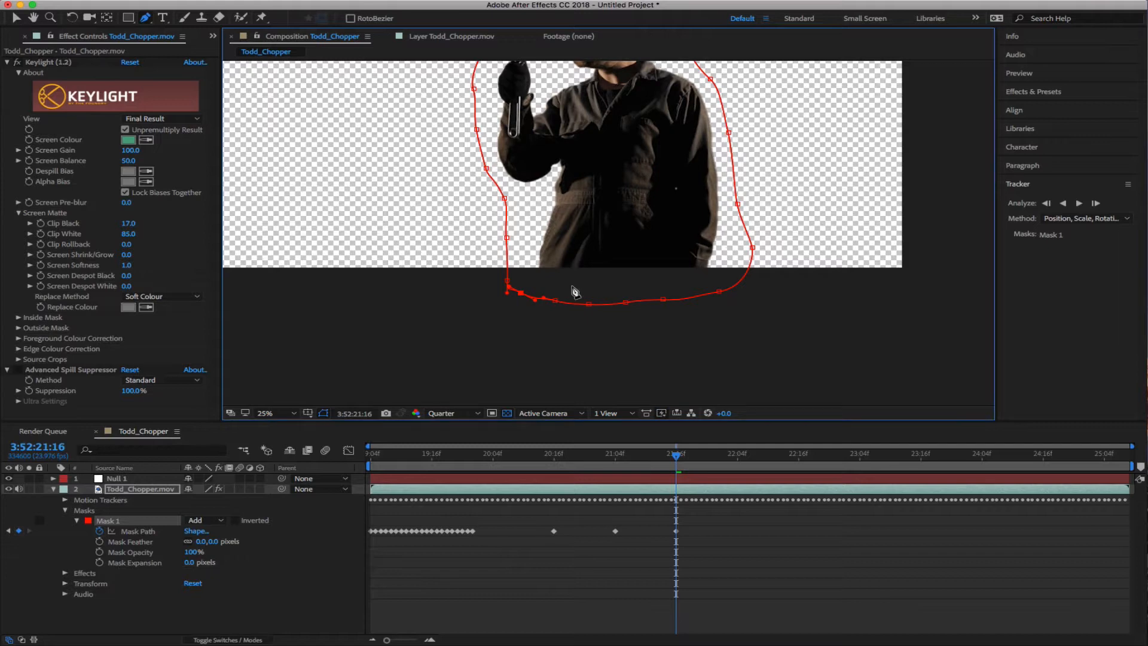
At 3:52:22:04, shift the whole Mask 1 left to follow the man's lean
{"action": "key", "text": "space"}
{"action": "left_click_drag", "start_coordinate": [612, 213], "coordinate": [529, 295]}
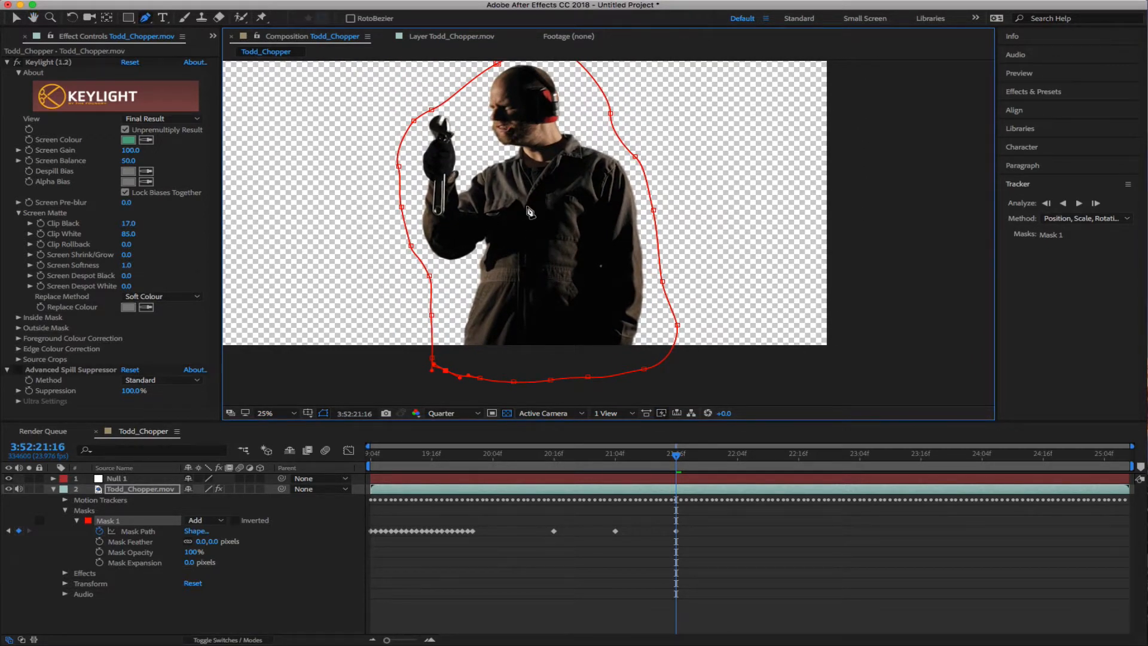
{"action": "key", "text": "space"}
{"action": "mouse_move", "coordinate": [523, 181]}
{"action": "left_mouse_down"}
{"action": "mouse_move", "coordinate": [523, 219]}
{"action": "mouse_move", "coordinate": [523, 200]}
{"action": "left_mouse_up"}
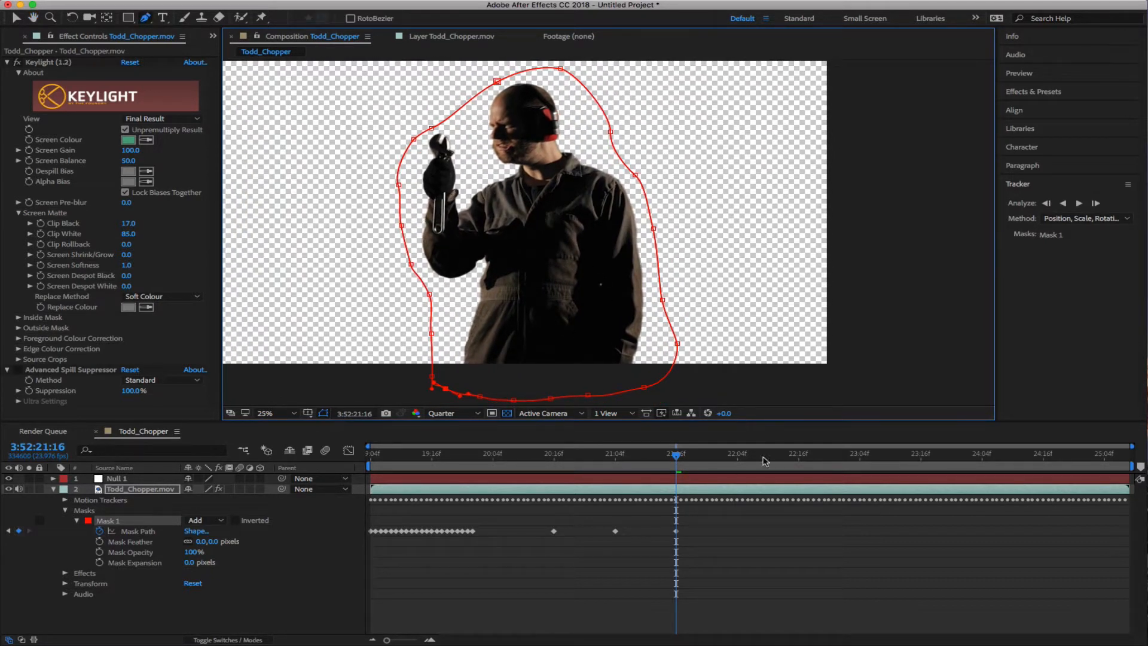
{"action": "left_click_drag", "start_coordinate": [679, 451], "coordinate": [737, 453]}
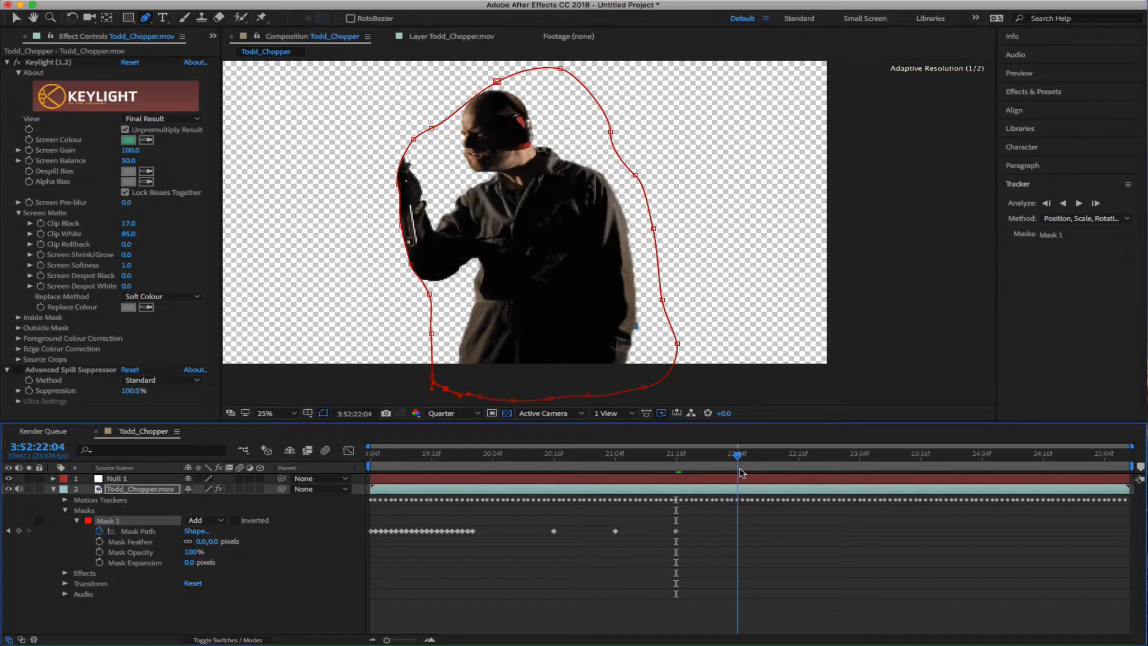
{"action": "left_click", "coordinate": [172, 604]}
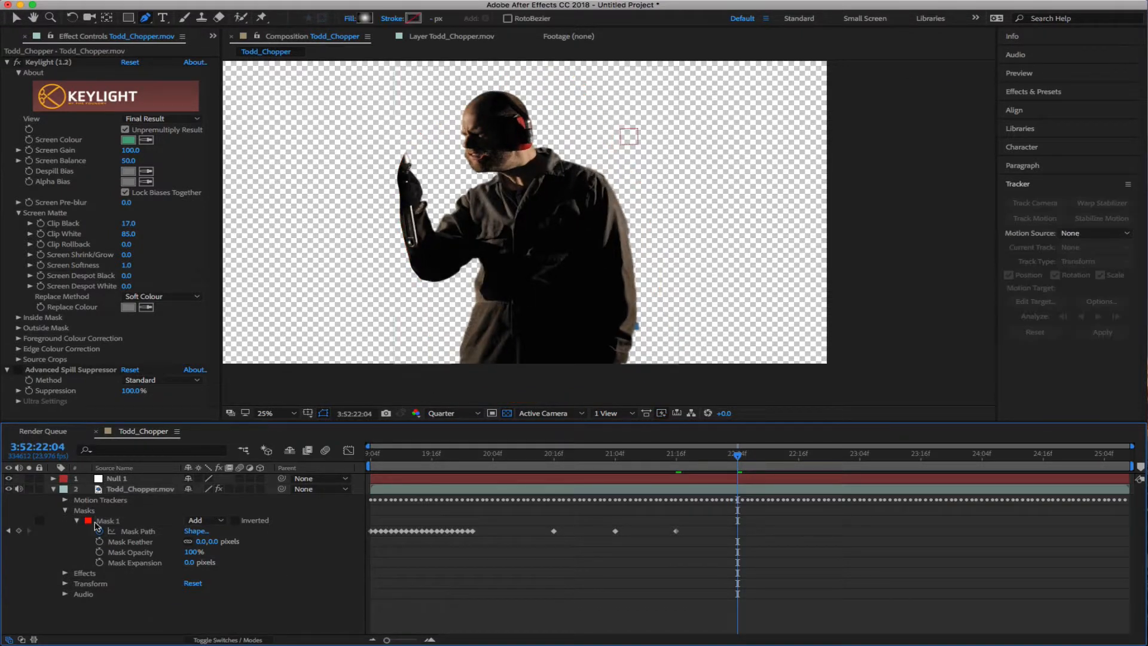
{"action": "left_click", "coordinate": [103, 522]}
{"action": "left_click_drag", "start_coordinate": [644, 388], "coordinate": [624, 390]}
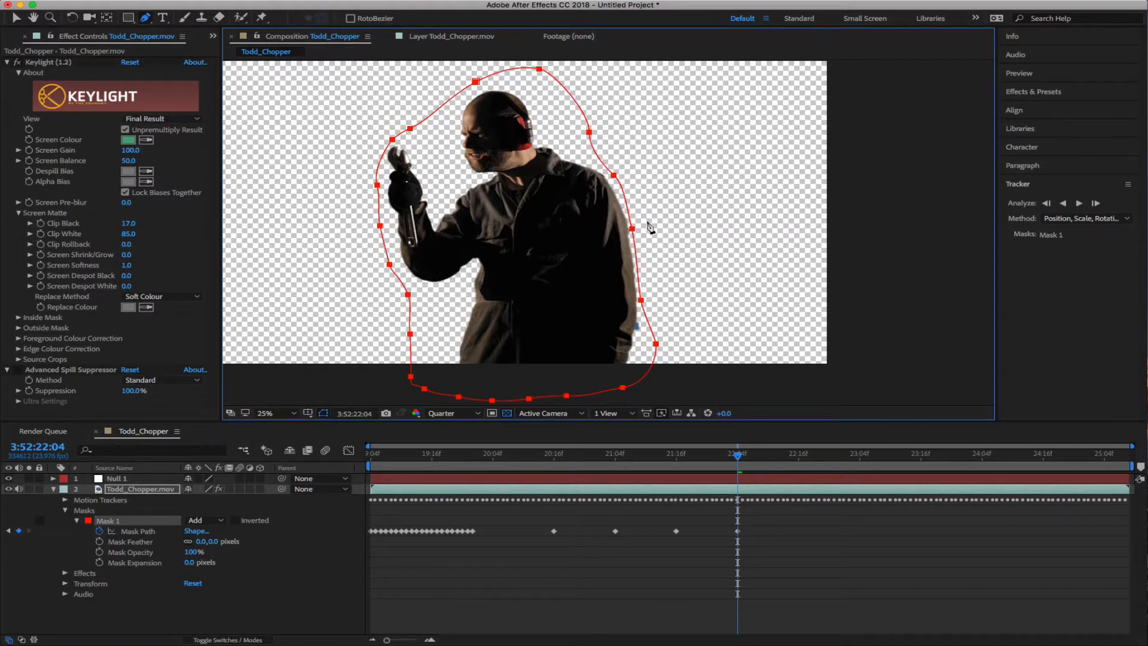
Move the points behind the neck and back slightly outward, and pull those below the elbow in toward the hip and lower edge
{"action": "left_click_drag", "start_coordinate": [571, 116], "coordinate": [652, 305]}
{"action": "left_click", "coordinate": [655, 351]}
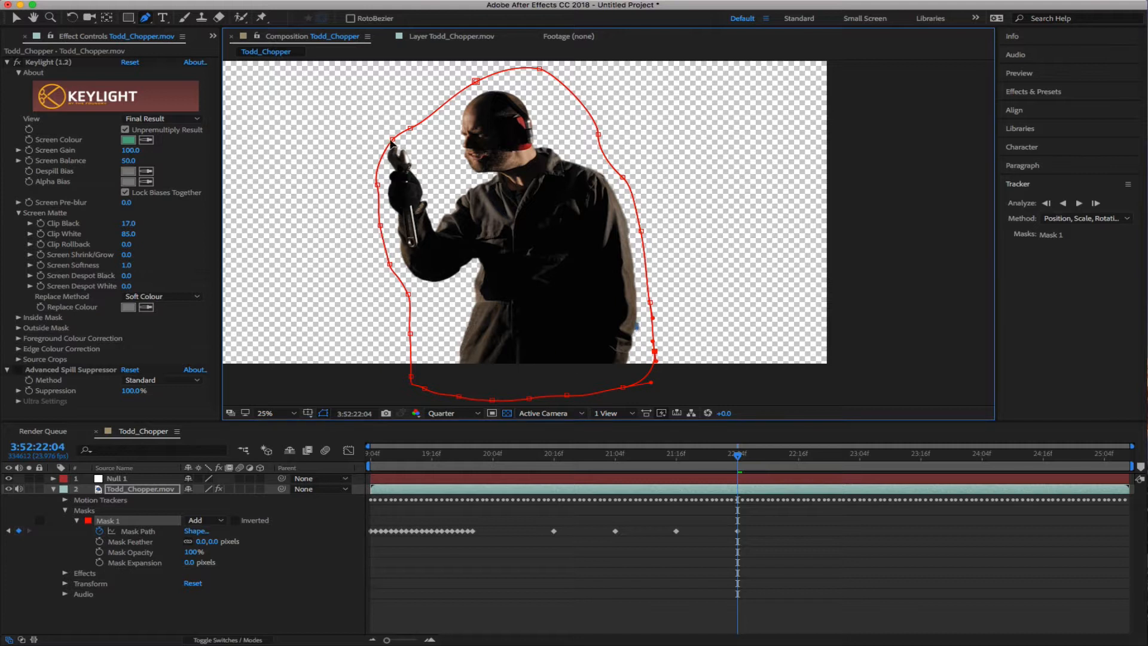
{"action": "left_click", "coordinate": [414, 125]}
{"action": "left_click_drag", "start_coordinate": [411, 333], "coordinate": [509, 400]}
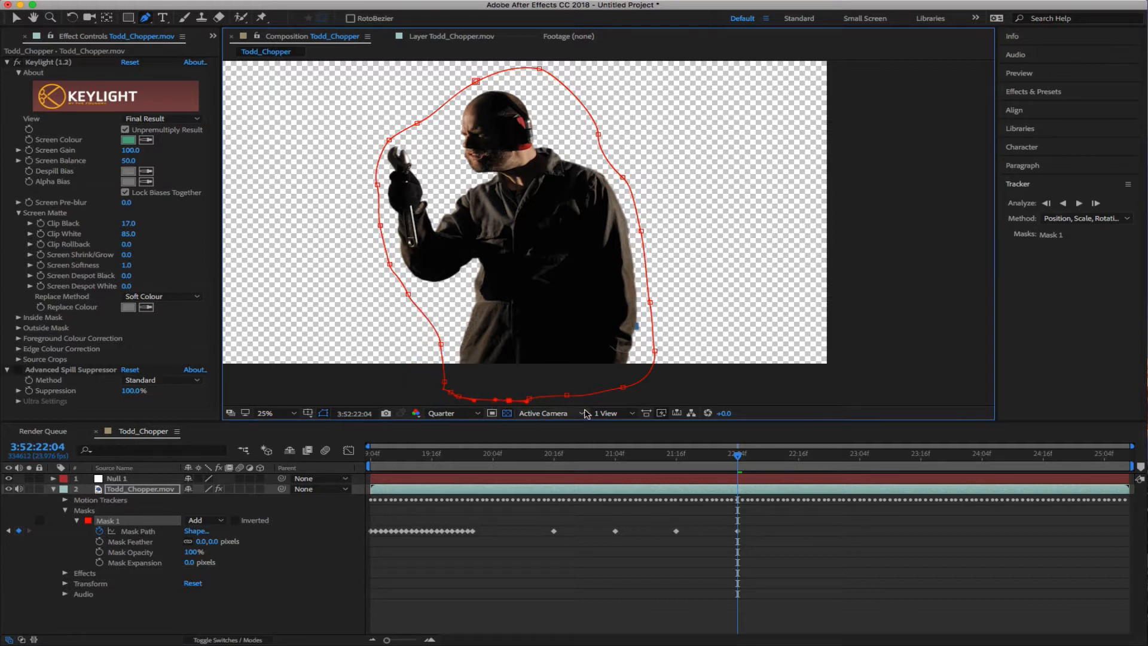
At 3:52:22:16, shift Mask 1 slightly left and move the shoulder and back points outward from the man
{"action": "left_click_drag", "start_coordinate": [738, 459], "coordinate": [799, 459]}
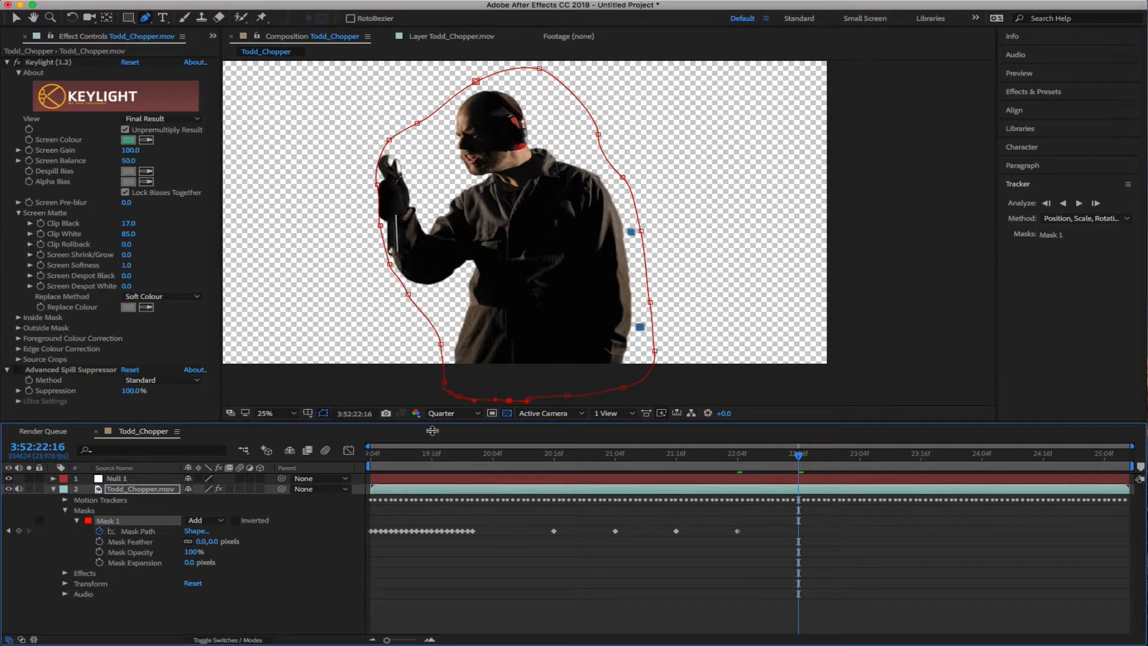
{"action": "left_click", "coordinate": [209, 605]}
{"action": "left_click", "coordinate": [117, 523]}
{"action": "left_click_drag", "start_coordinate": [654, 349], "coordinate": [643, 351]}
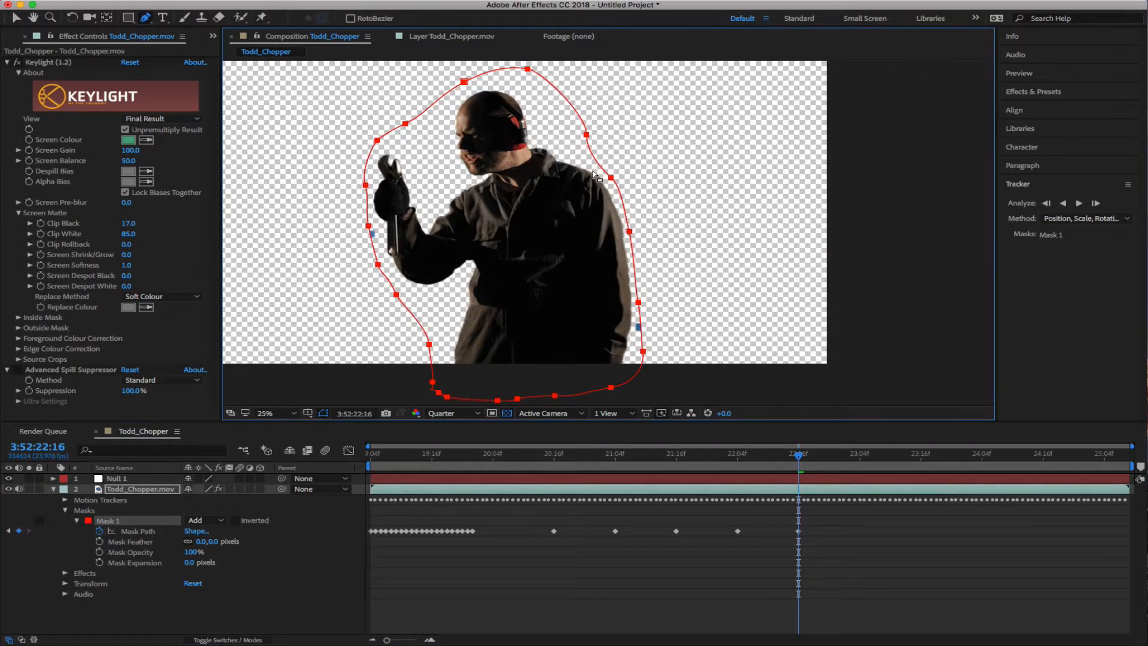
{"action": "left_click_drag", "start_coordinate": [595, 173], "coordinate": [686, 338]}
{"action": "left_click_drag", "start_coordinate": [641, 305], "coordinate": [648, 303]}
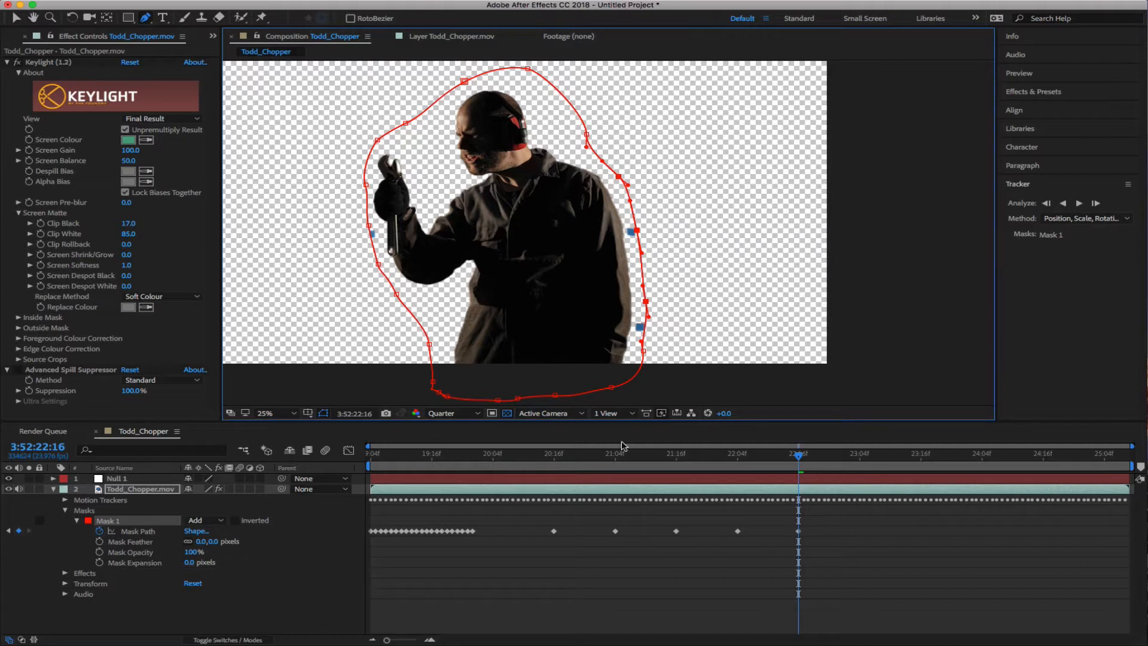
At 3:52:23:04, move the raised-arm points of Mask 1 outward, tighten it around the head, and nudge the lower back corner
{"action": "left_click_drag", "start_coordinate": [799, 466], "coordinate": [859, 467]}
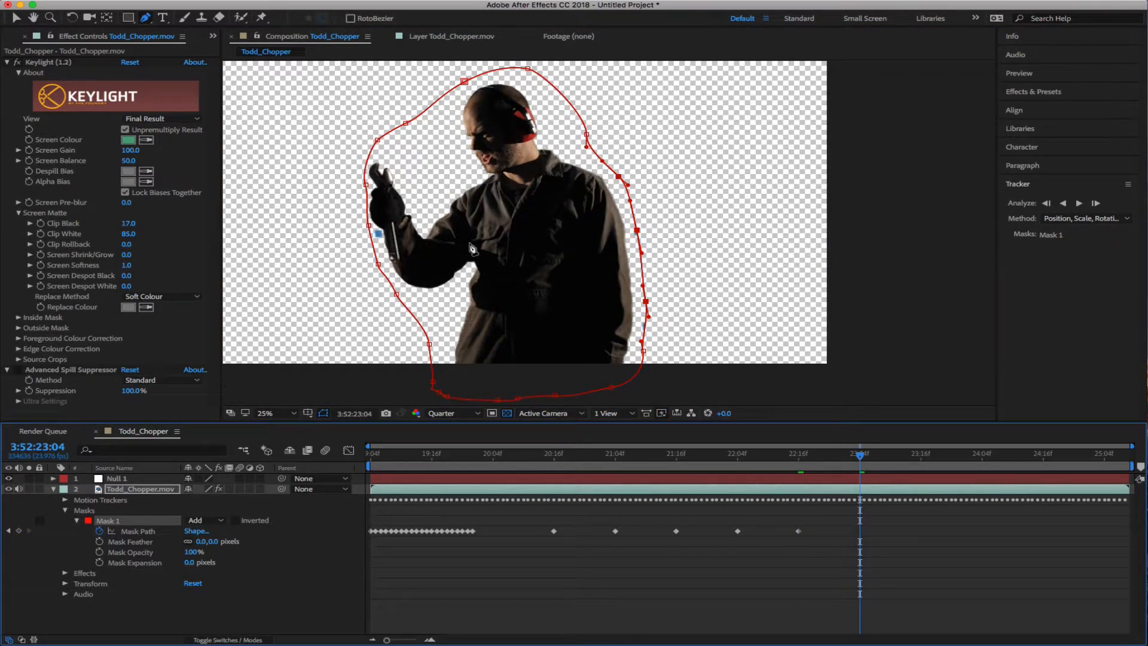
{"action": "left_click_drag", "start_coordinate": [325, 128], "coordinate": [382, 298]}
{"action": "left_click_drag", "start_coordinate": [405, 123], "coordinate": [418, 138]}
{"action": "left_click_drag", "start_coordinate": [527, 69], "coordinate": [520, 73]}
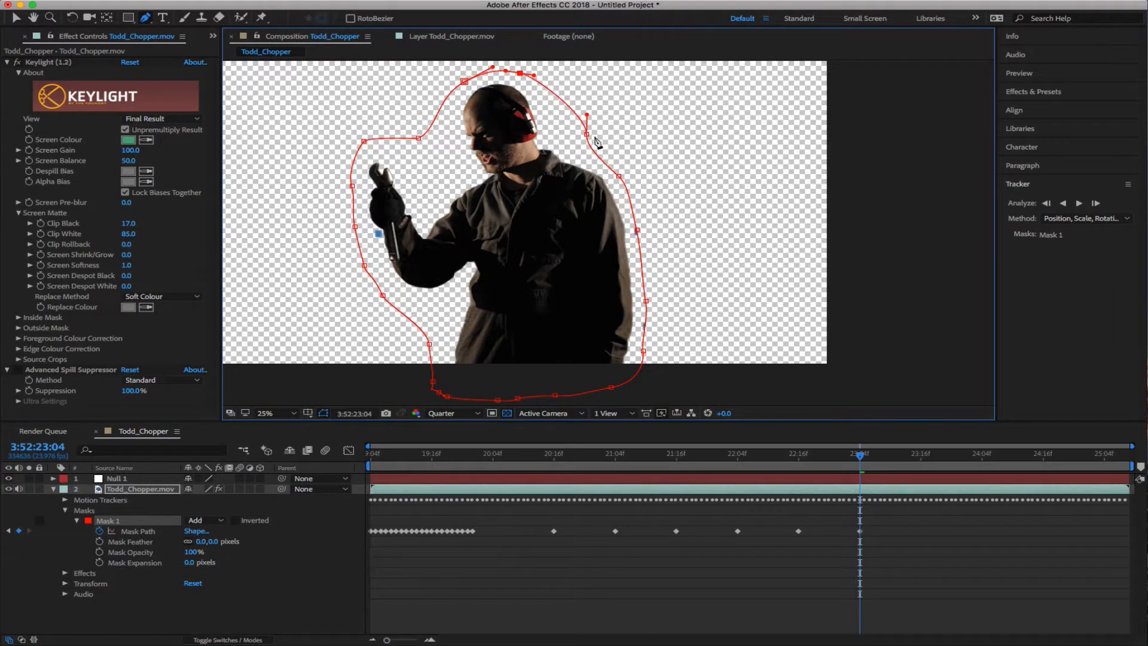
{"action": "left_click_drag", "start_coordinate": [586, 134], "coordinate": [563, 127]}
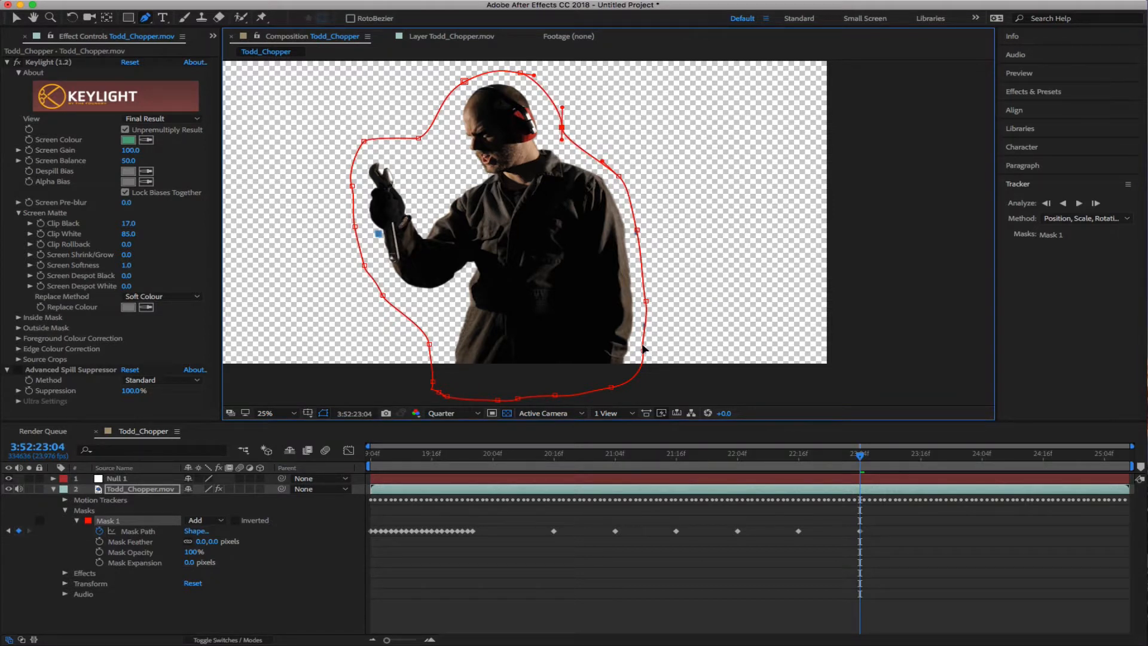
{"action": "left_click", "coordinate": [611, 388]}
{"action": "left_click_drag", "start_coordinate": [616, 393], "coordinate": [618, 394]}
At 3:52:23:16, shift the whole Mask 1 right to clear the man's back
{"action": "left_click_drag", "start_coordinate": [865, 455], "coordinate": [922, 471]}
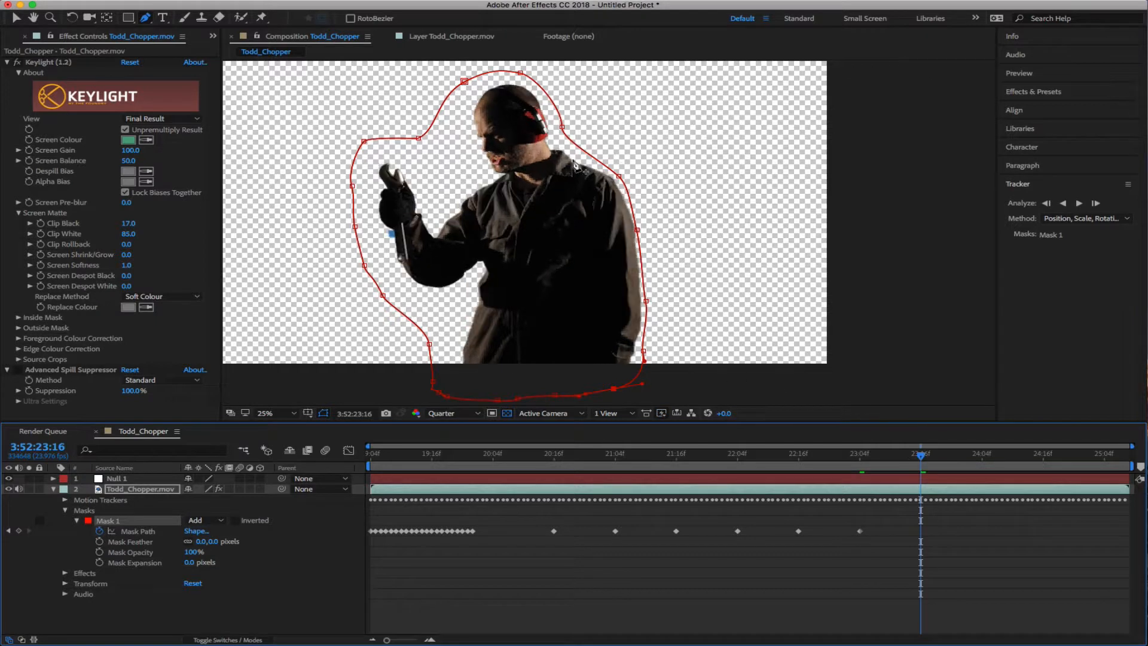
{"action": "left_click", "coordinate": [153, 611]}
{"action": "left_click", "coordinate": [115, 521]}
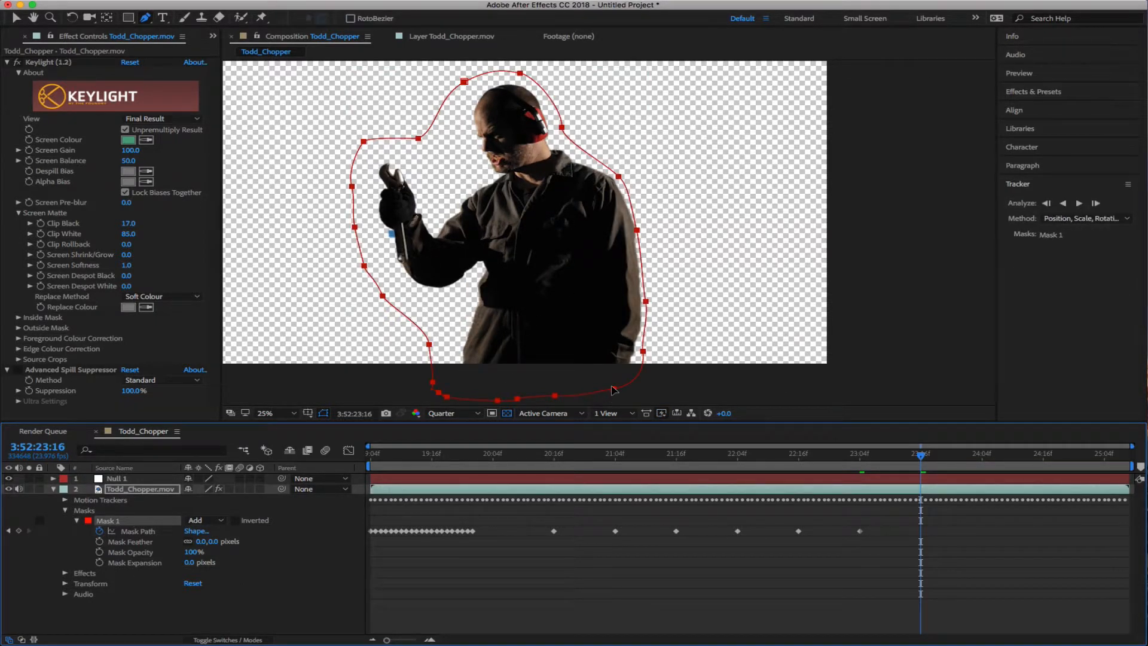
{"action": "left_click_drag", "start_coordinate": [614, 387], "coordinate": [632, 390]}
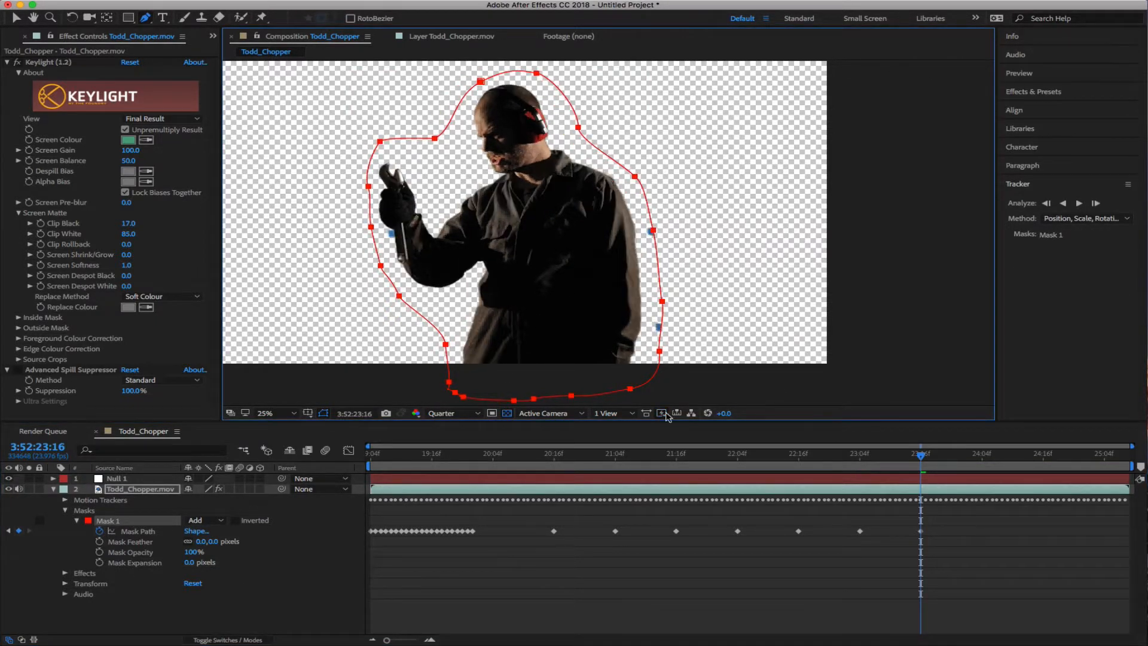
Move to 3:52:24:04, undo the stray mask point placed below the frame, and return to Mask 1 with the Selection tool
{"action": "left_click_drag", "start_coordinate": [920, 455], "coordinate": [982, 455]}
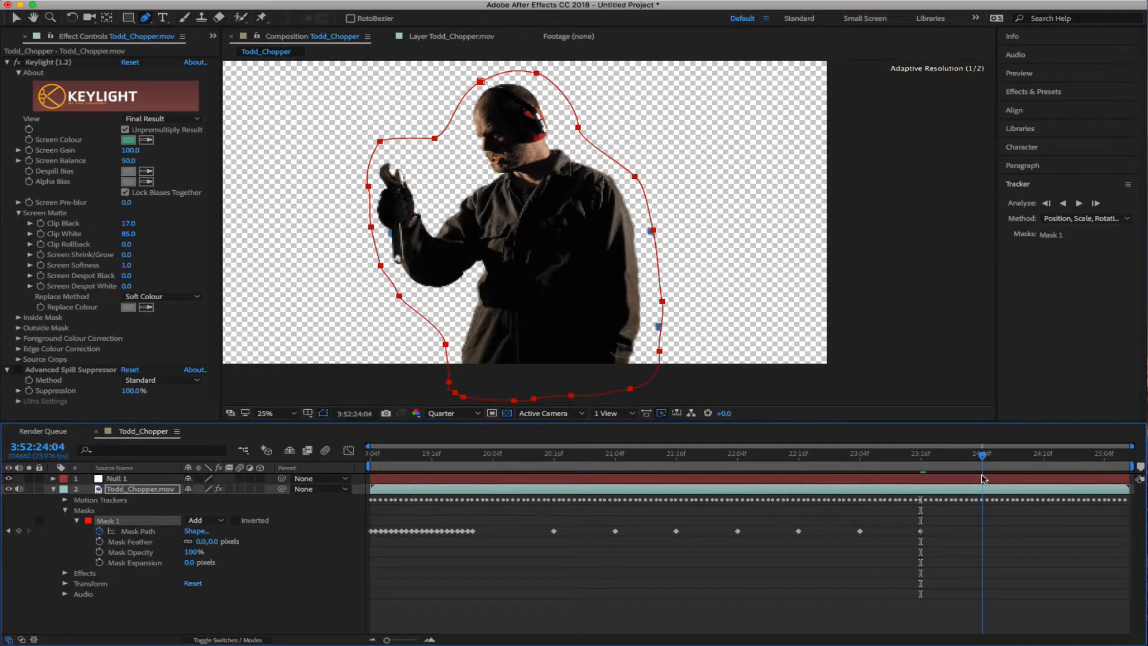
{"action": "left_click", "coordinate": [688, 383]}
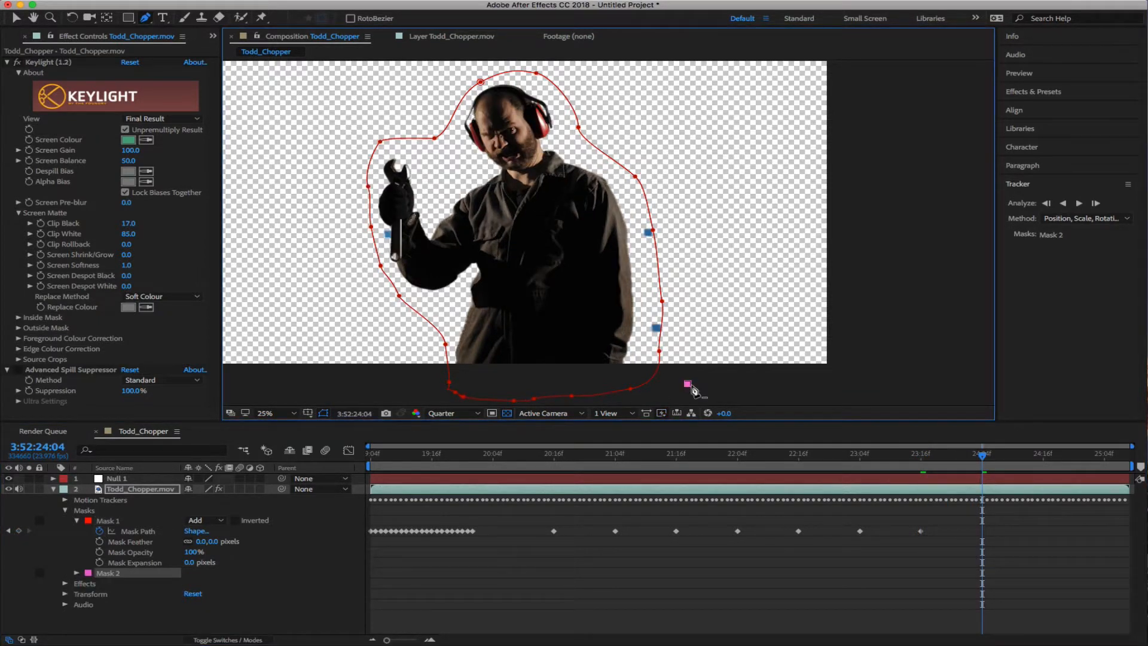
{"action": "key", "text": "super+z"}
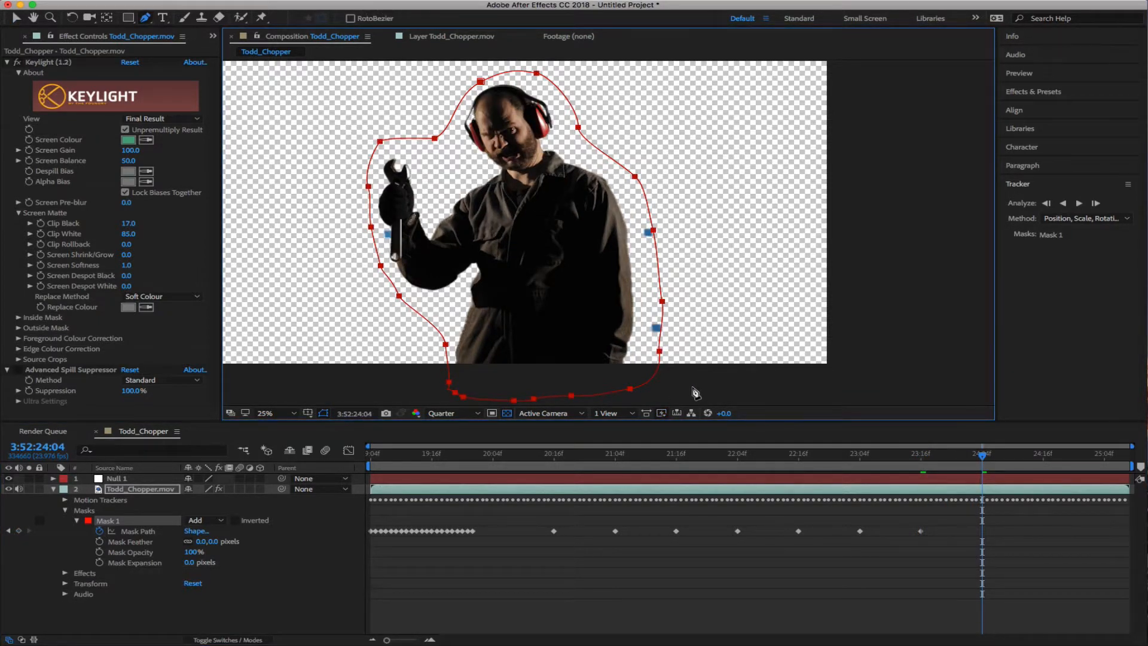
{"action": "left_click", "coordinate": [697, 386], "text": "super"}
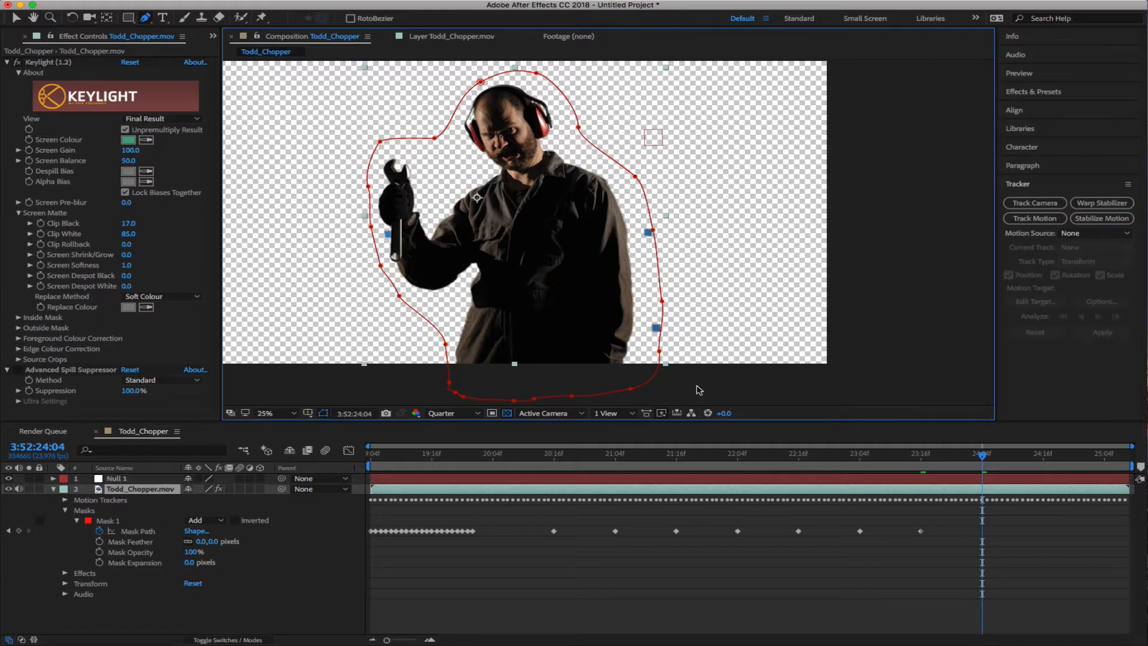
{"action": "left_click", "coordinate": [631, 392]}
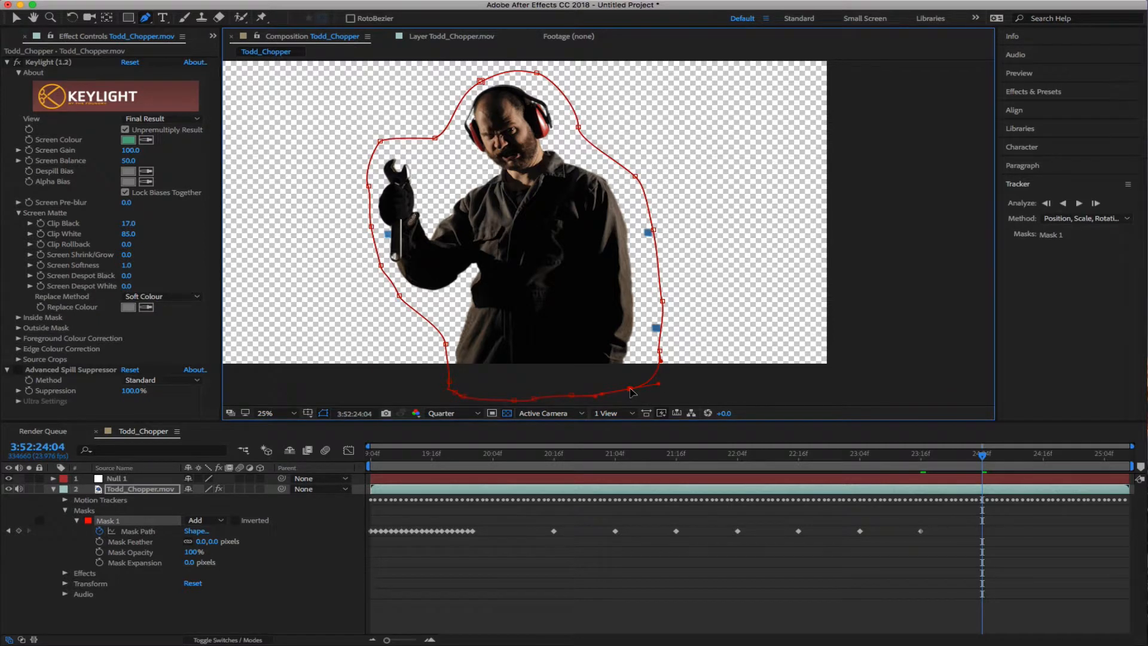
{"action": "key", "text": "v"}
{"action": "double_click", "coordinate": [630, 392]}
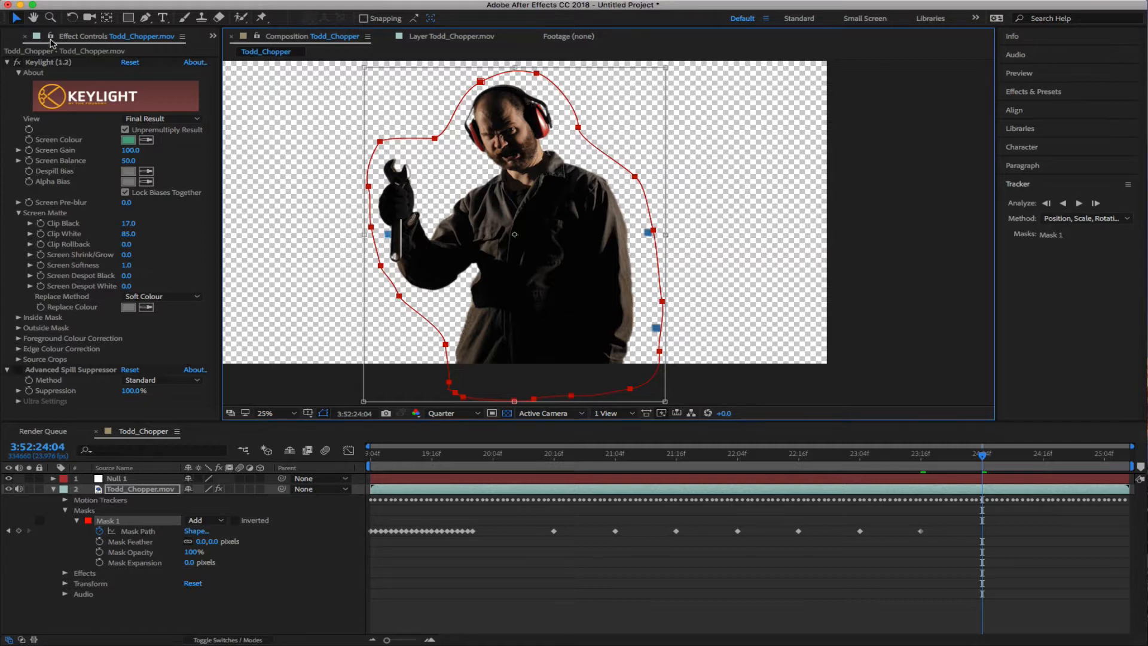
{"action": "key", "text": "Return"}
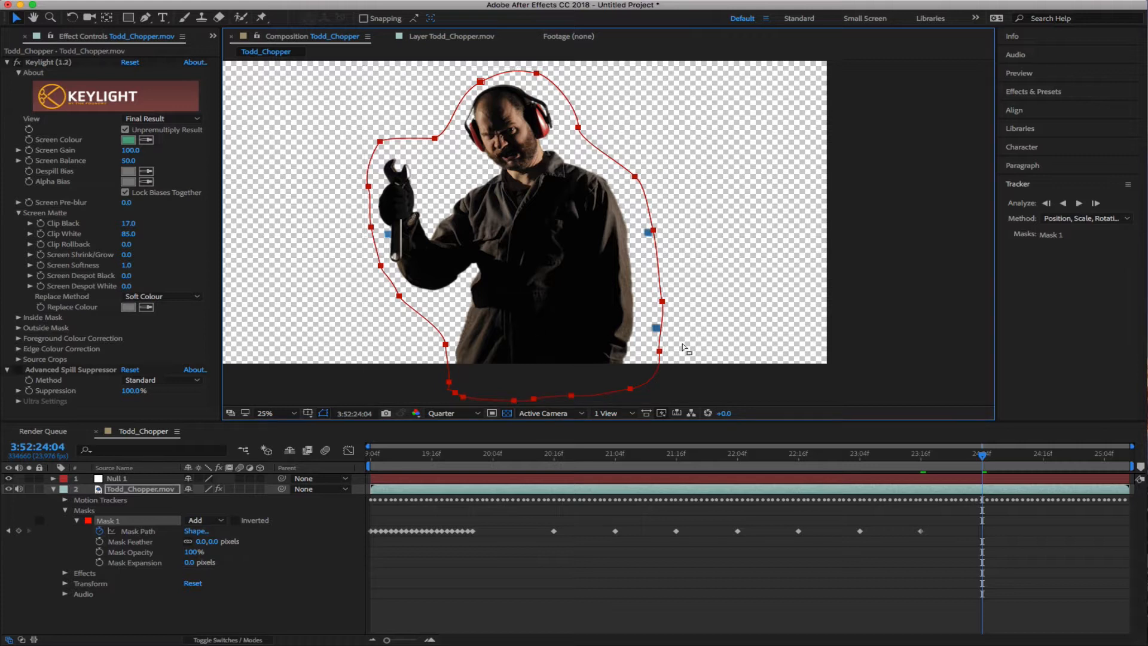
{"action": "double_click", "coordinate": [628, 389]}
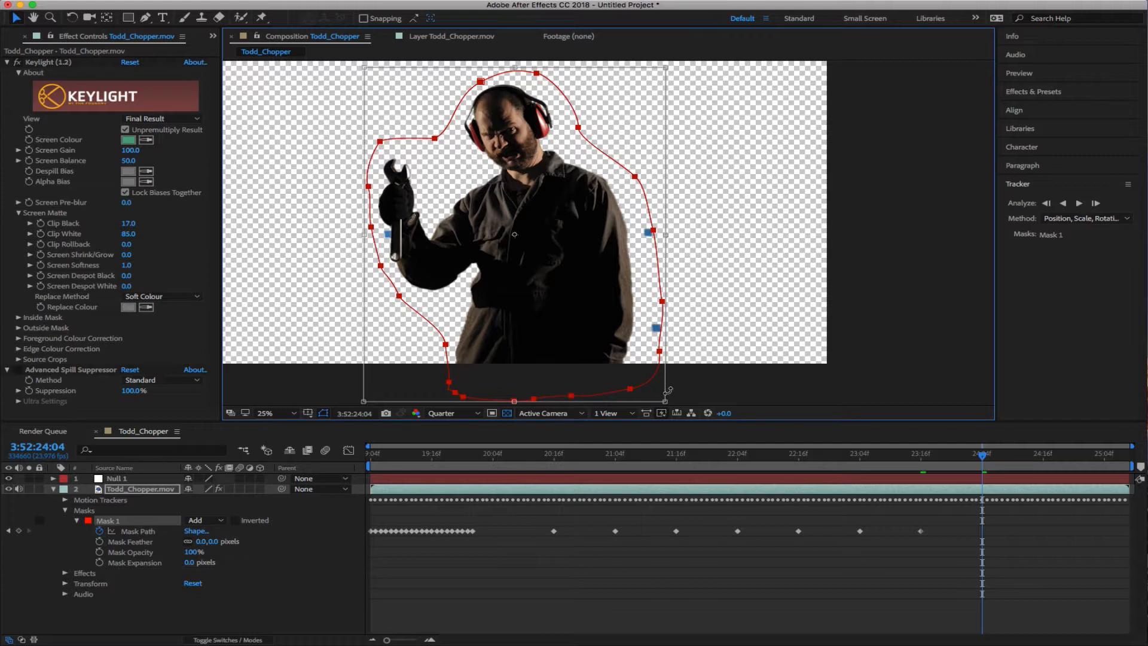
{"action": "key", "text": "Return"}
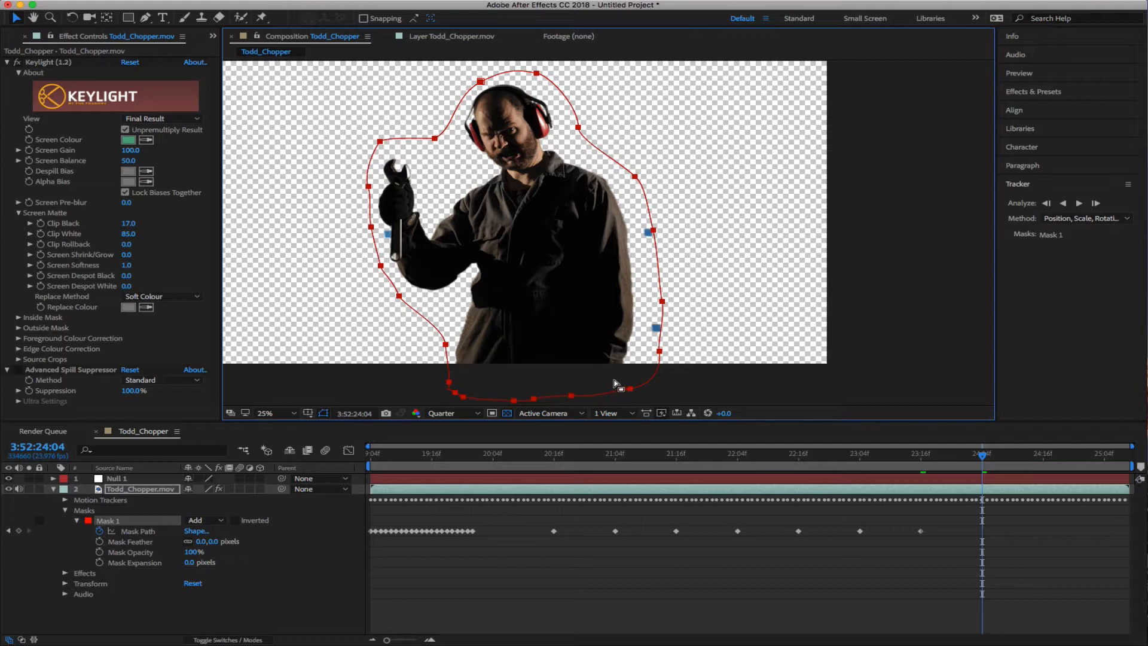
{"action": "left_click", "coordinate": [629, 389]}
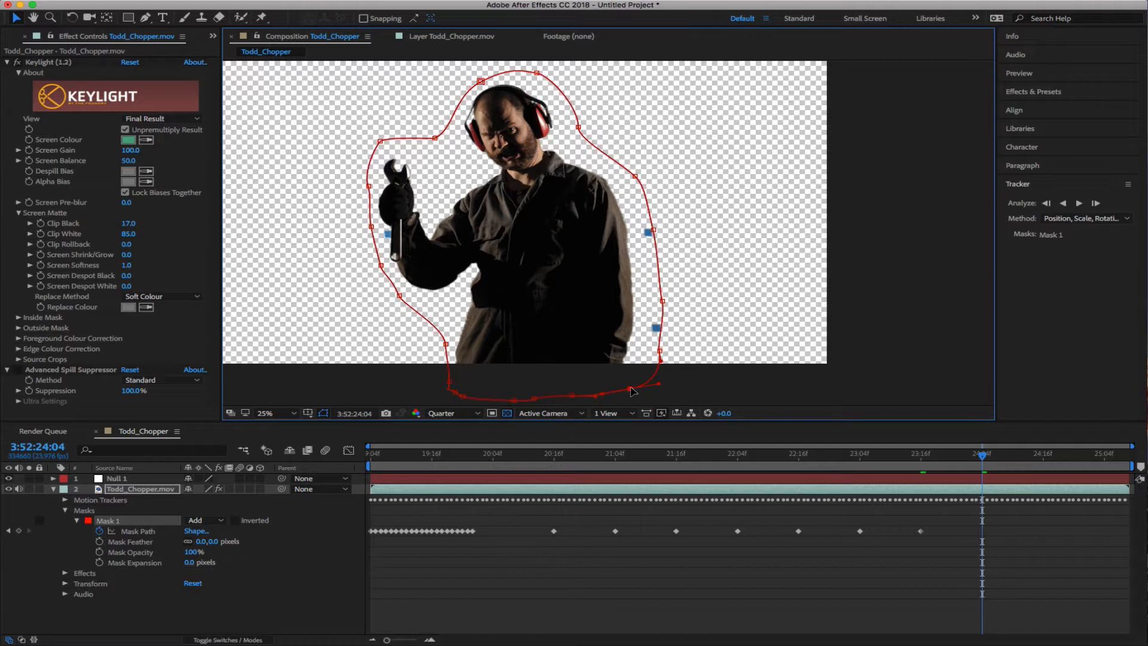
{"action": "double_click", "coordinate": [630, 390]}
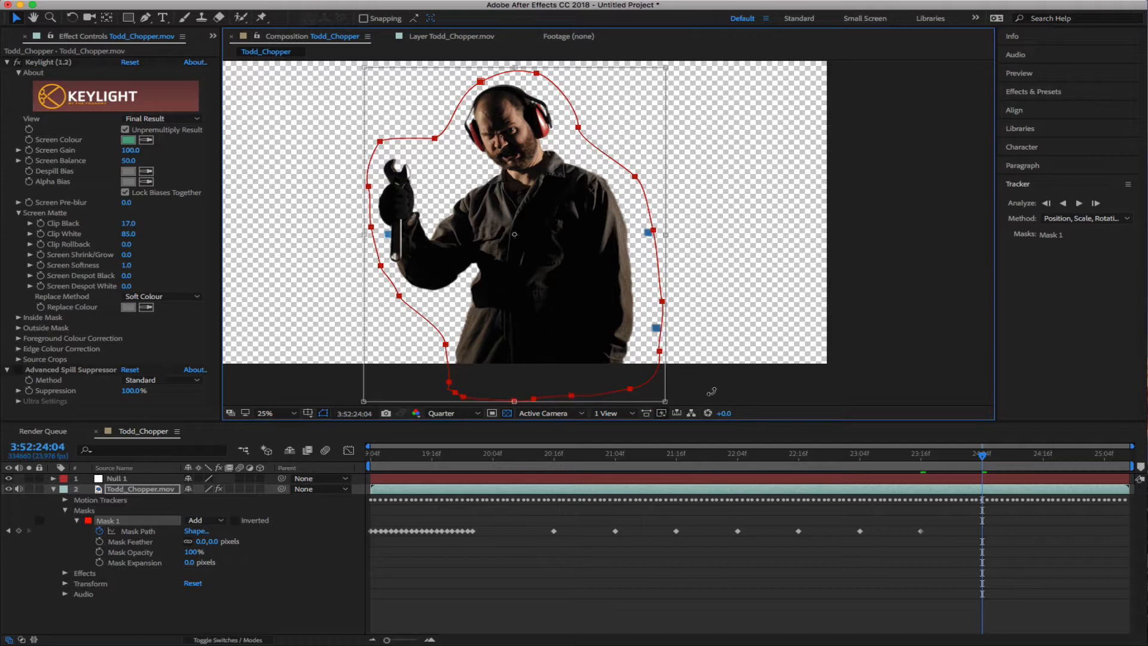
{"action": "key", "text": "Return"}
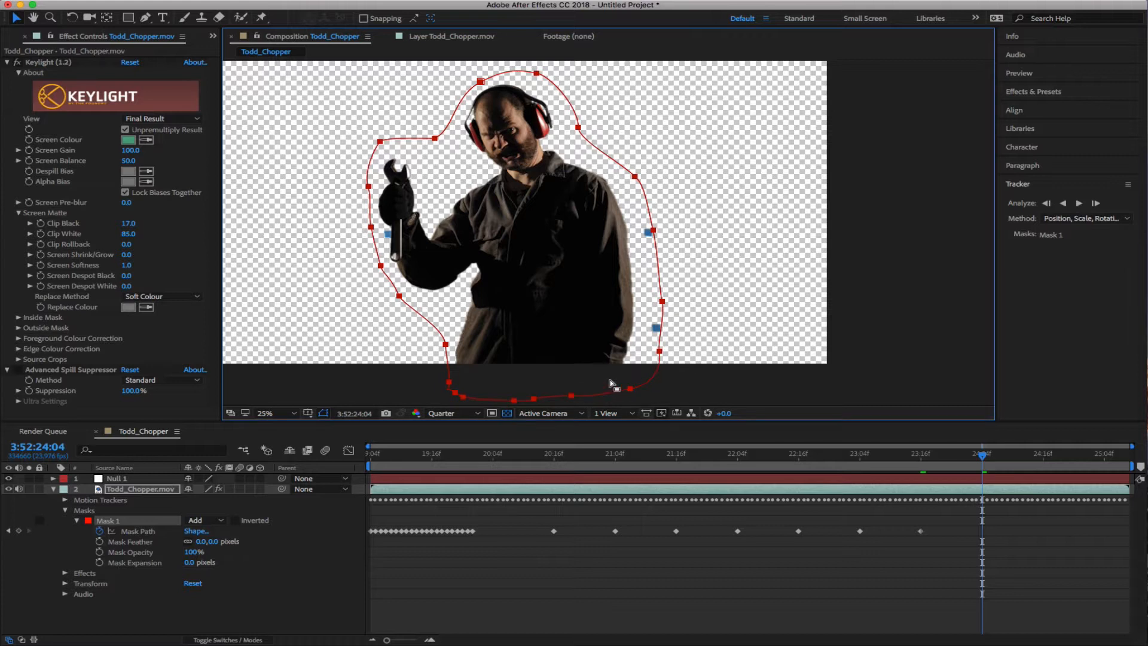
At 3:52:24:04, free-transform the whole Mask 1 and nudge it slightly left
{"action": "left_click_drag", "start_coordinate": [643, 397], "coordinate": [643, 396]}
{"action": "double_click", "coordinate": [630, 389]}
{"action": "left_click_drag", "start_coordinate": [662, 301], "coordinate": [661, 301]}
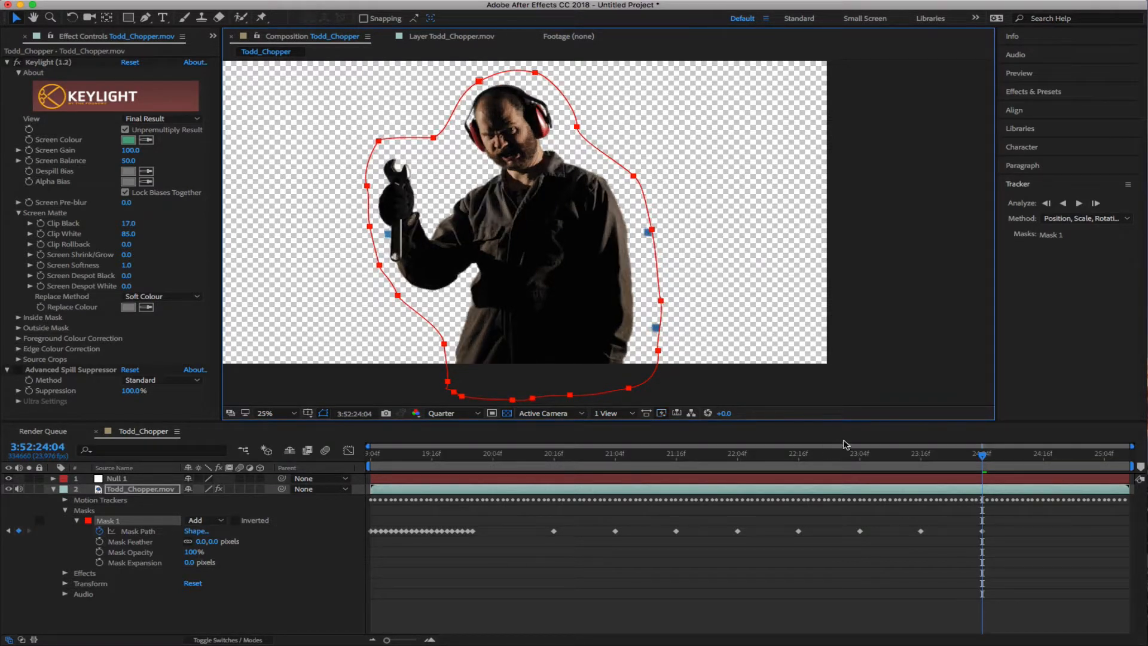
At 3:52:24:16, select the Mask 1 points along the man's back and pull them inward toward him
{"action": "left_click_drag", "start_coordinate": [971, 465], "coordinate": [1043, 464]}
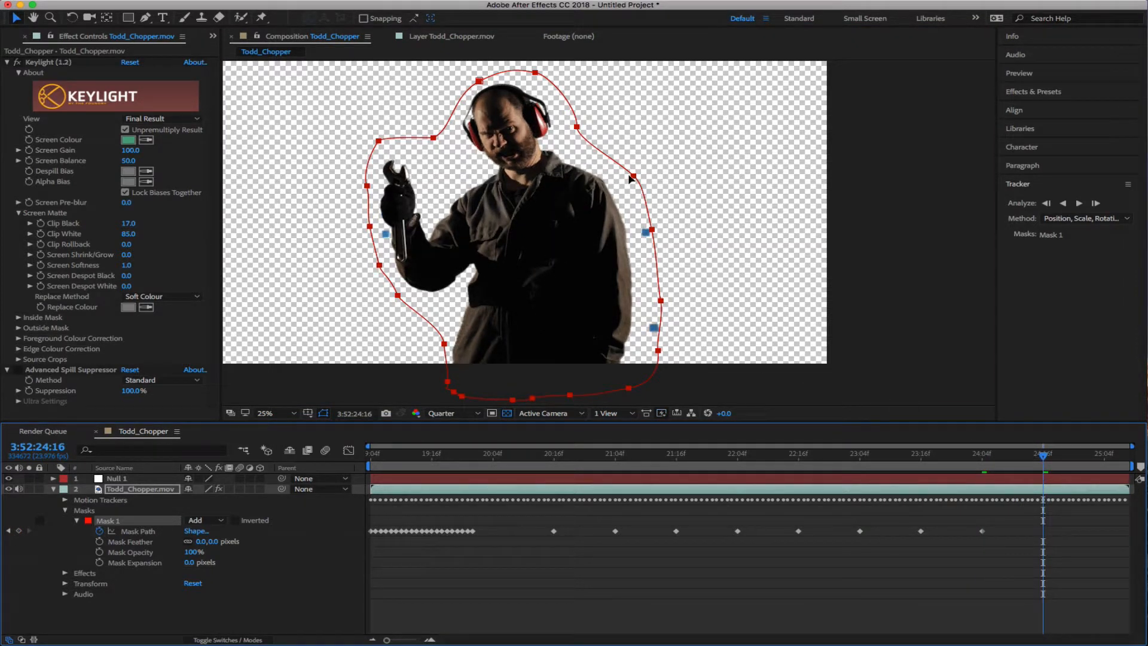
{"action": "left_click_drag", "start_coordinate": [630, 178], "coordinate": [674, 312]}
{"action": "key", "text": "super+z"}
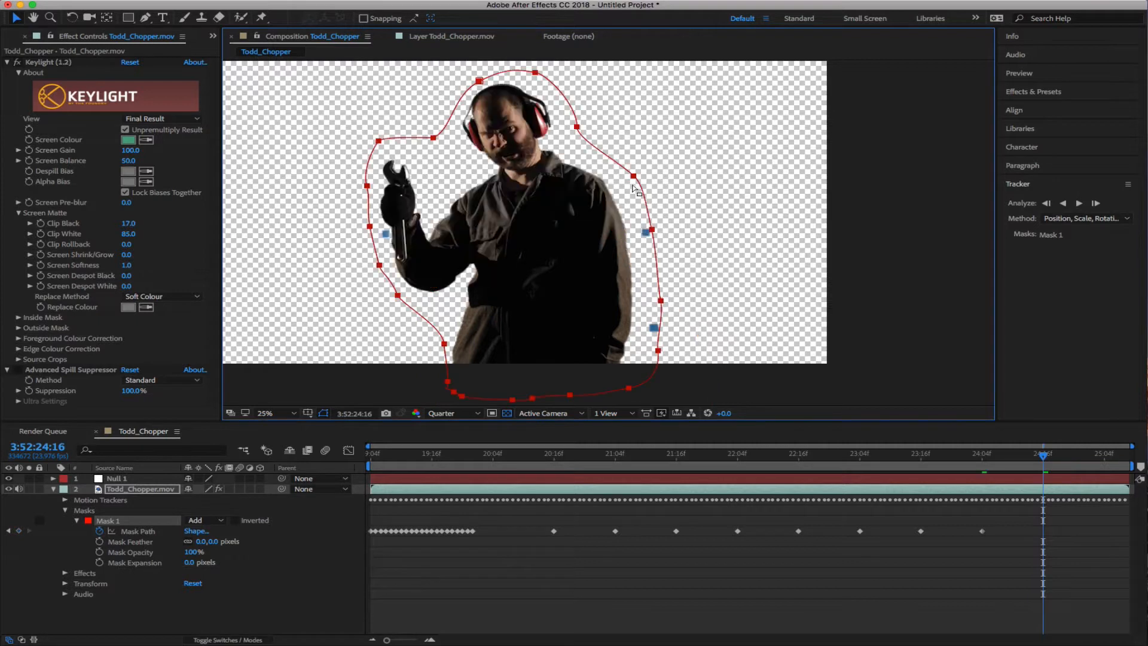
{"action": "key", "text": "super+z"}
{"action": "left_click_drag", "start_coordinate": [657, 347], "coordinate": [644, 350]}
Pull the back points of Mask 1 slightly inward at 3:52:24:04 and 3:52:23:16, and the lower back points at 3:52:23:04
{"action": "left_click_drag", "start_coordinate": [1043, 457], "coordinate": [985, 457]}
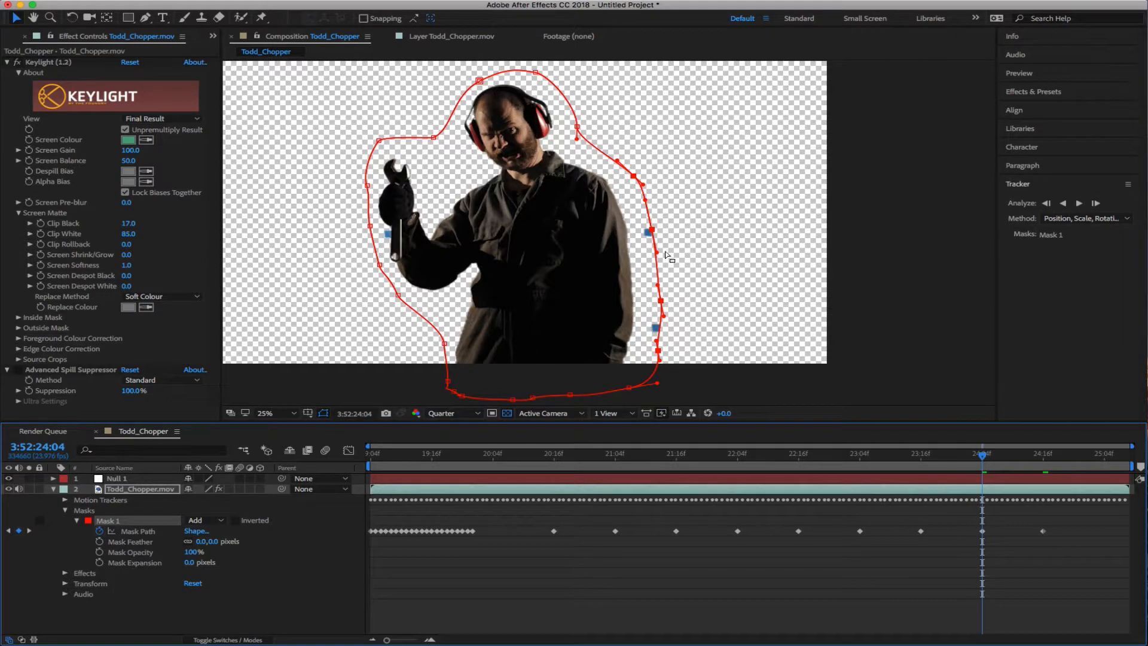
{"action": "left_click_drag", "start_coordinate": [635, 178], "coordinate": [626, 179]}
{"action": "key", "text": "j"}
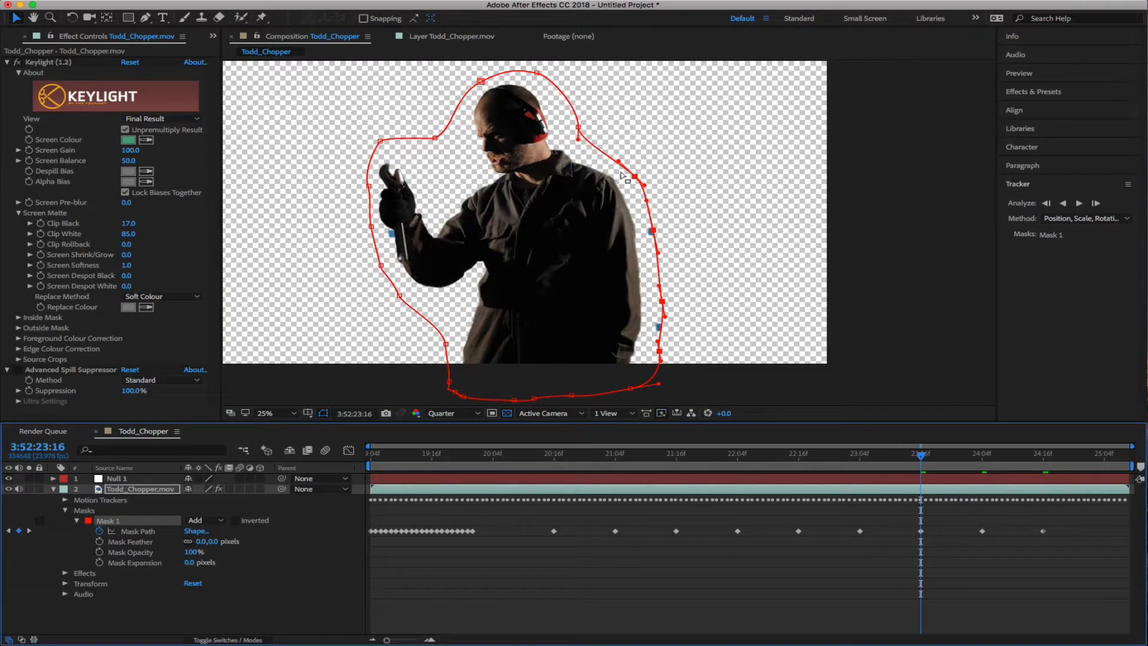
{"action": "left_click_drag", "start_coordinate": [663, 310], "coordinate": [657, 309]}
{"action": "left_click_drag", "start_coordinate": [921, 456], "coordinate": [860, 464]}
{"action": "left_click_drag", "start_coordinate": [688, 294], "coordinate": [637, 353]}
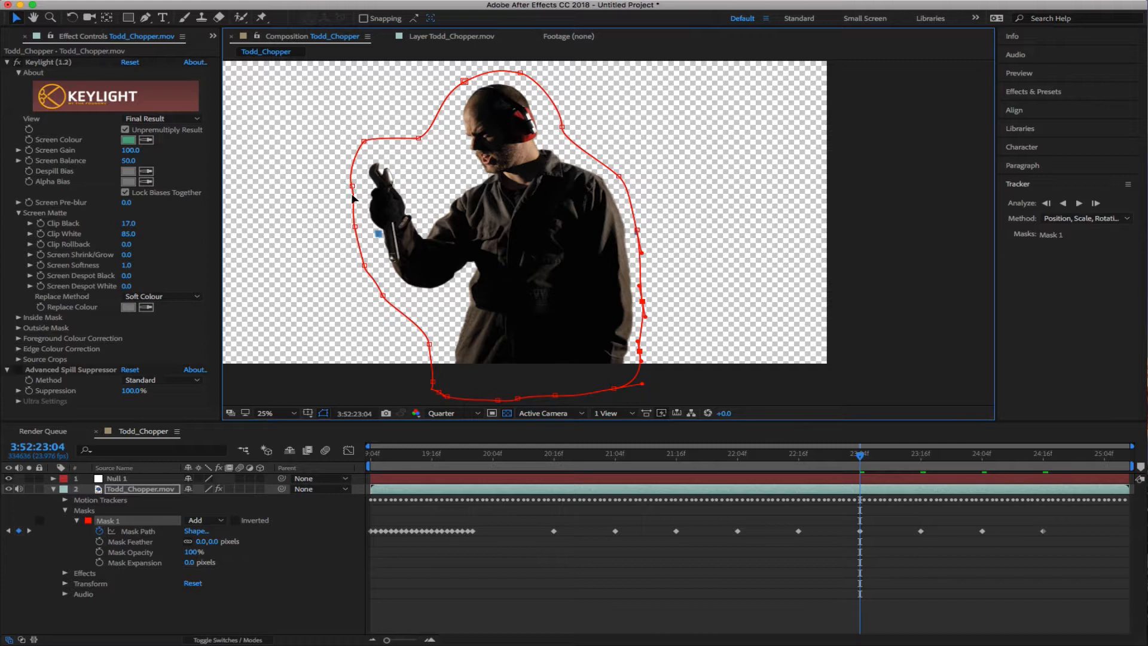
Change the outline color of Mask 1 from red to blue
{"action": "left_click", "coordinate": [88, 521]}
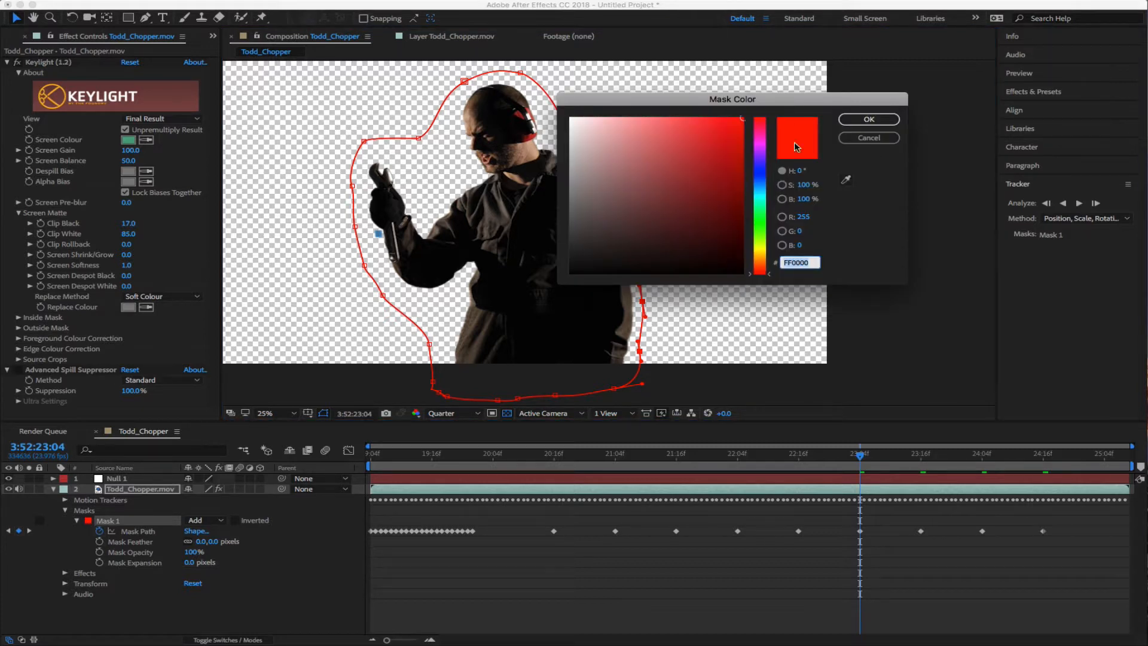
{"action": "left_click_drag", "start_coordinate": [728, 100], "coordinate": [856, 83]}
{"action": "left_click_drag", "start_coordinate": [891, 179], "coordinate": [891, 161]}
{"action": "left_click", "coordinate": [1001, 103]}
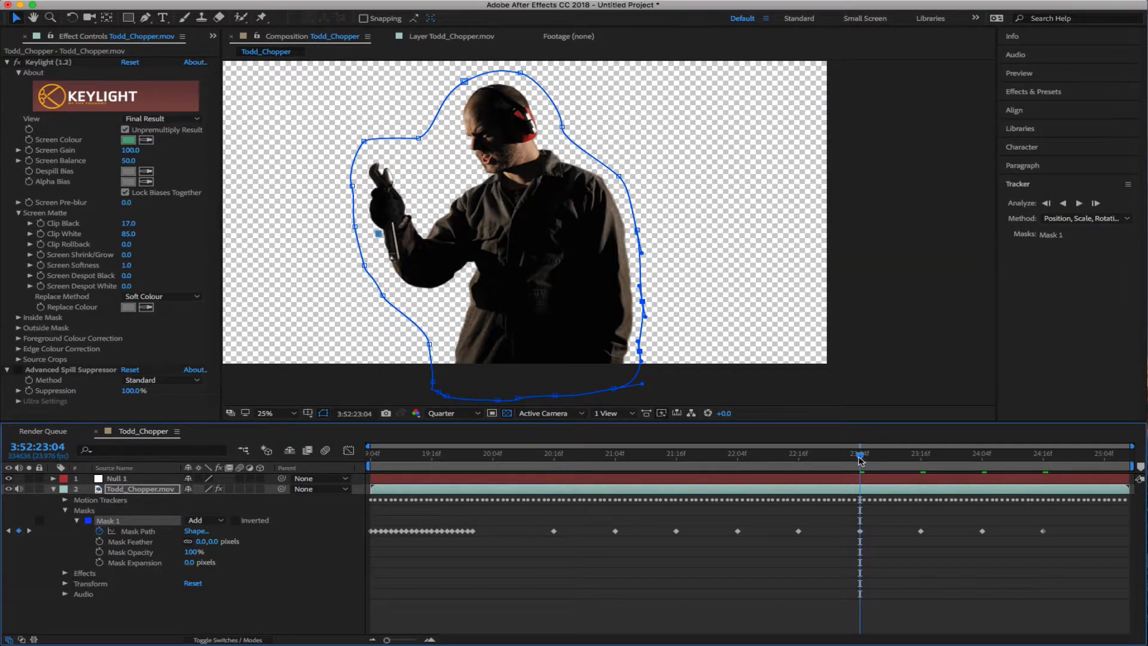
At 3:52:21:10, raise the two Mask 1 points above the man's raised hand to clear the wrench
{"action": "left_click_drag", "start_coordinate": [859, 459], "coordinate": [799, 459]}
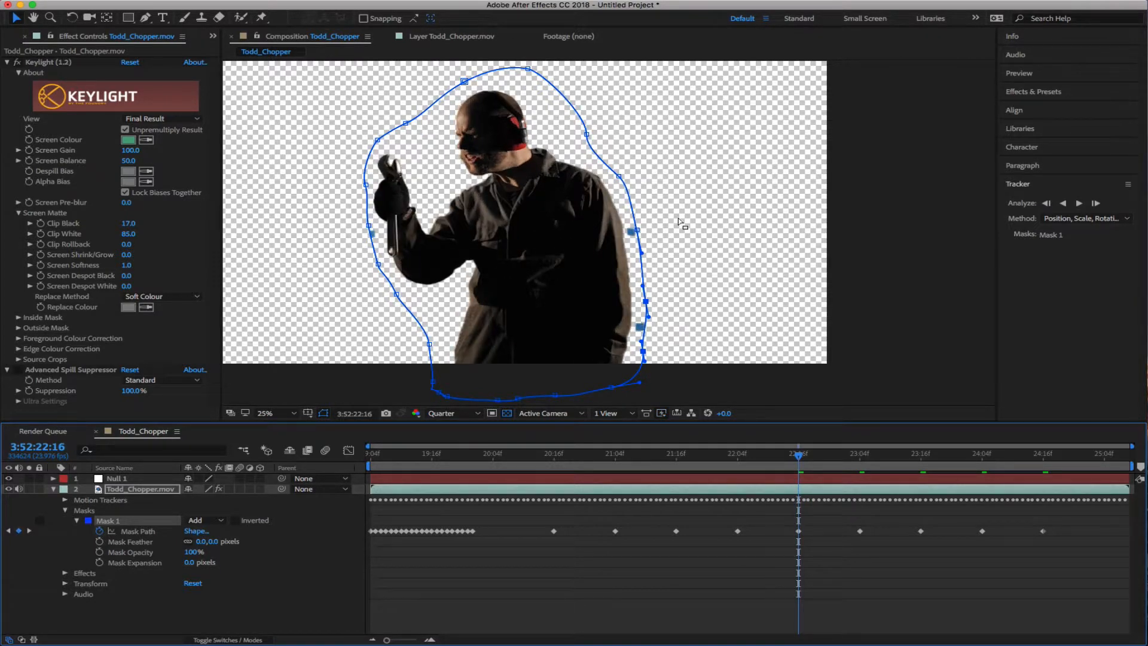
{"action": "left_click_drag", "start_coordinate": [678, 218], "coordinate": [656, 235]}
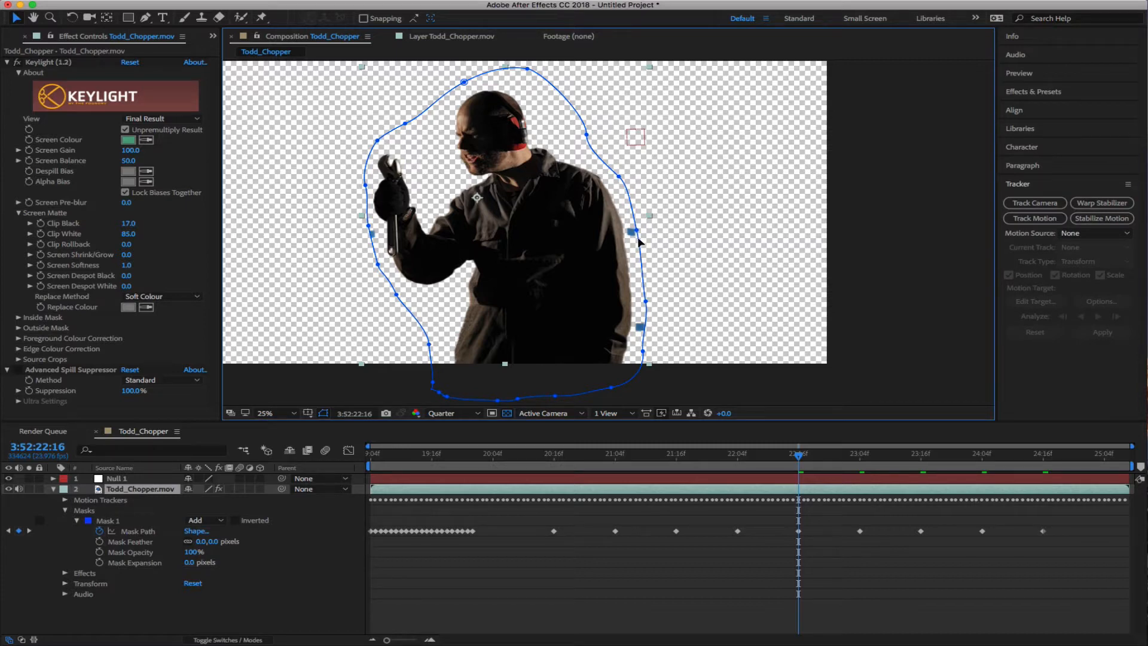
{"action": "left_click", "coordinate": [639, 241]}
{"action": "left_click_drag", "start_coordinate": [798, 453], "coordinate": [644, 467]}
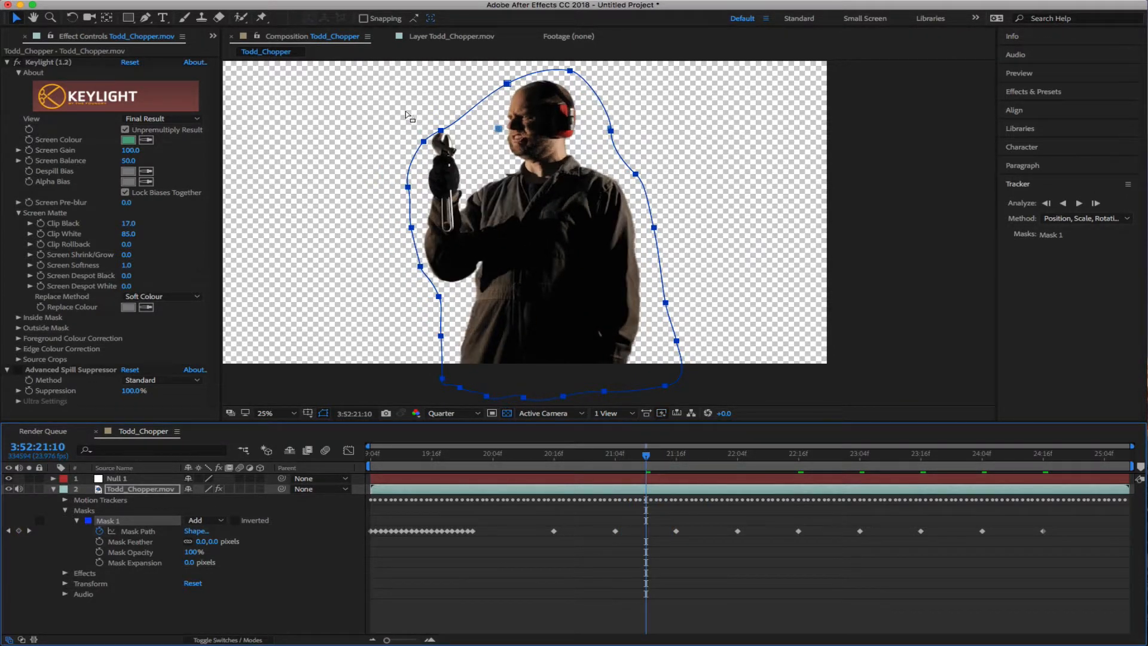
{"action": "left_click_drag", "start_coordinate": [405, 110], "coordinate": [440, 124]}
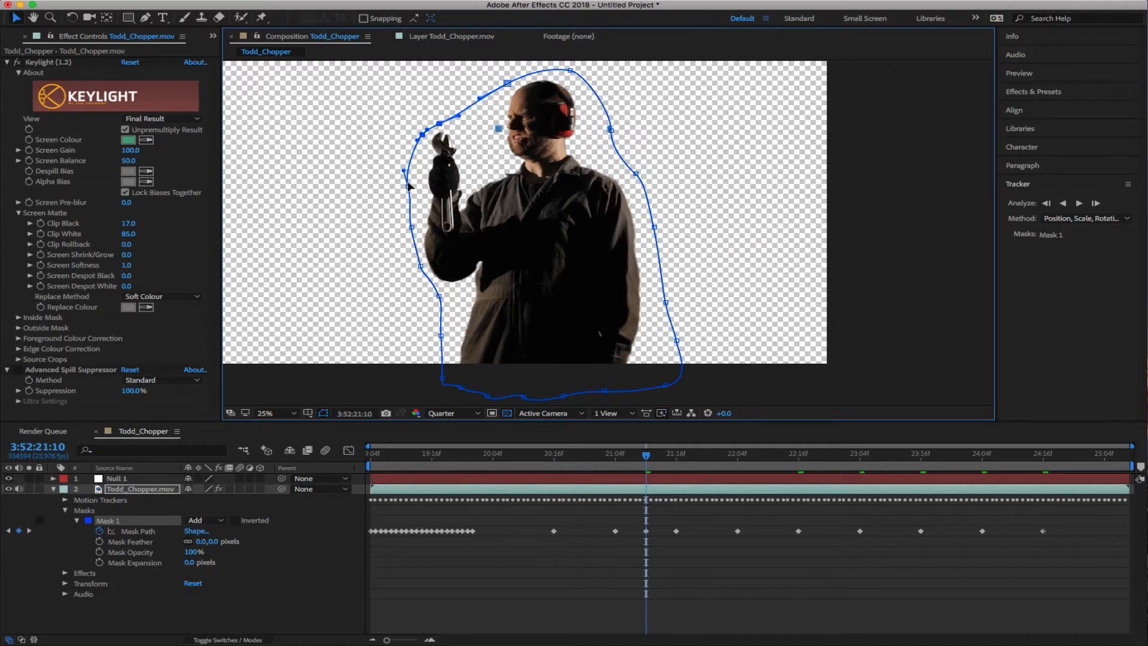
Lower the two Mask 1 points above the wrench at 3:52:25:04, and nudge the whole mask slightly down at 3:52:24:05
{"action": "left_click_drag", "start_coordinate": [1067, 459], "coordinate": [1104, 459]}
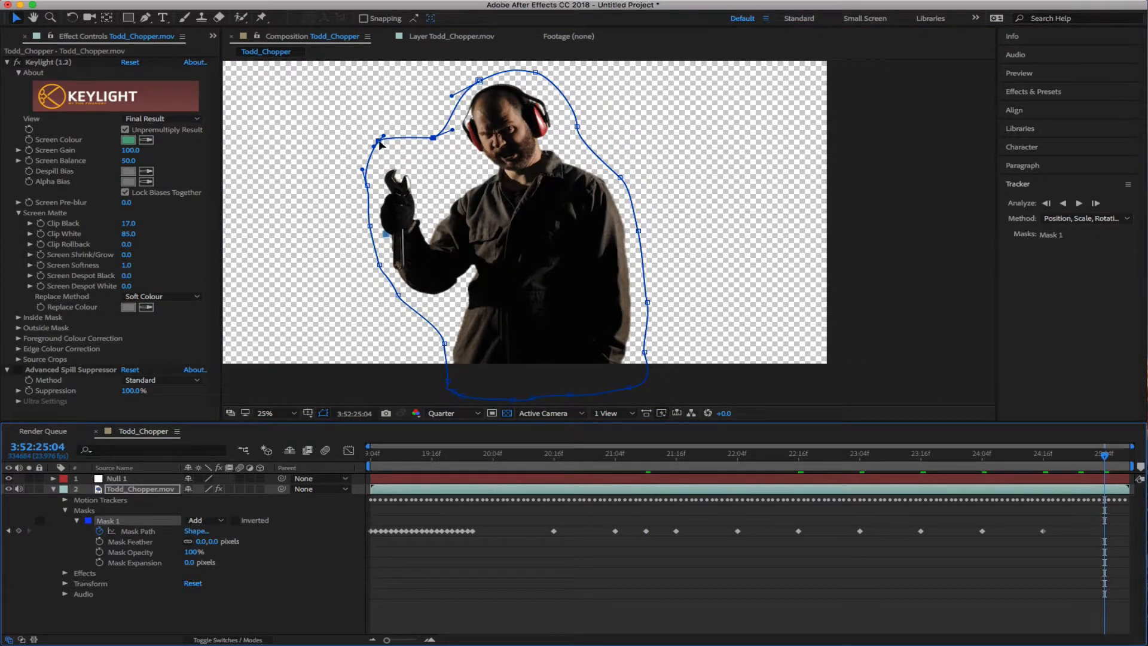
{"action": "left_click_drag", "start_coordinate": [379, 143], "coordinate": [378, 156]}
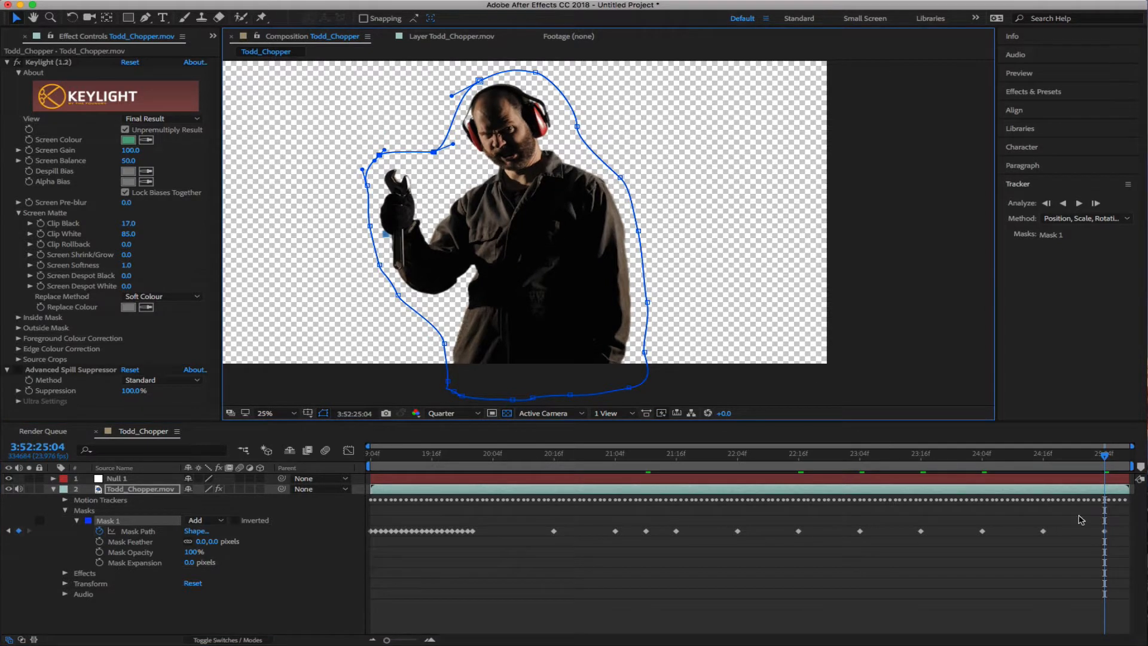
{"action": "left_click_drag", "start_coordinate": [1107, 457], "coordinate": [987, 458]}
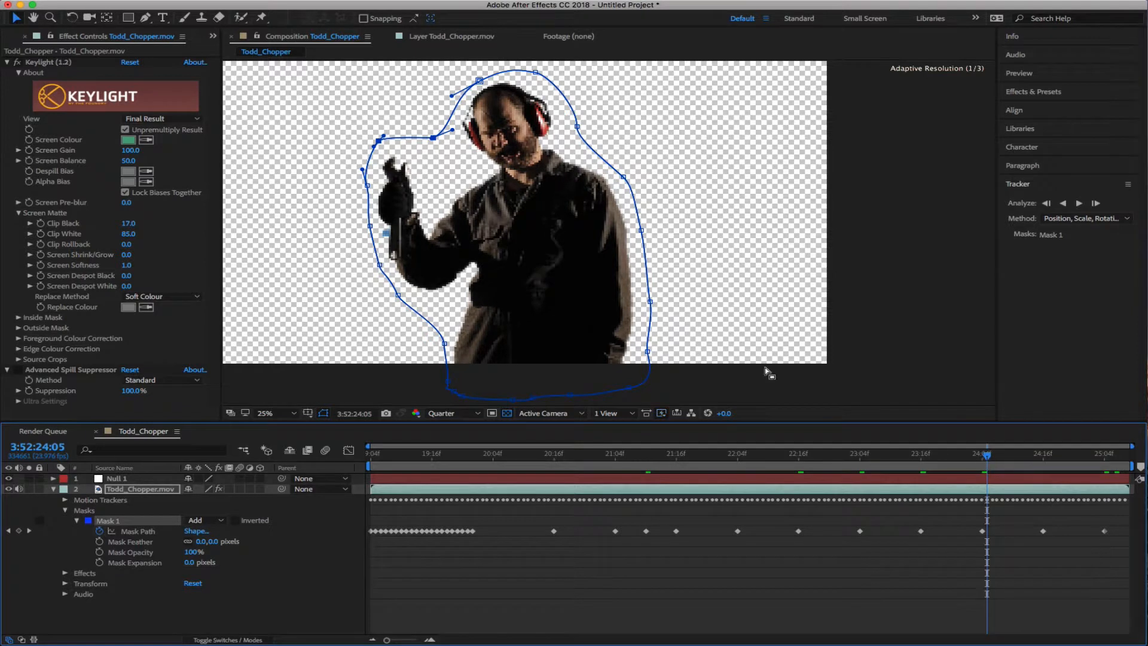
{"action": "left_click", "coordinate": [650, 325], "text": "alt"}
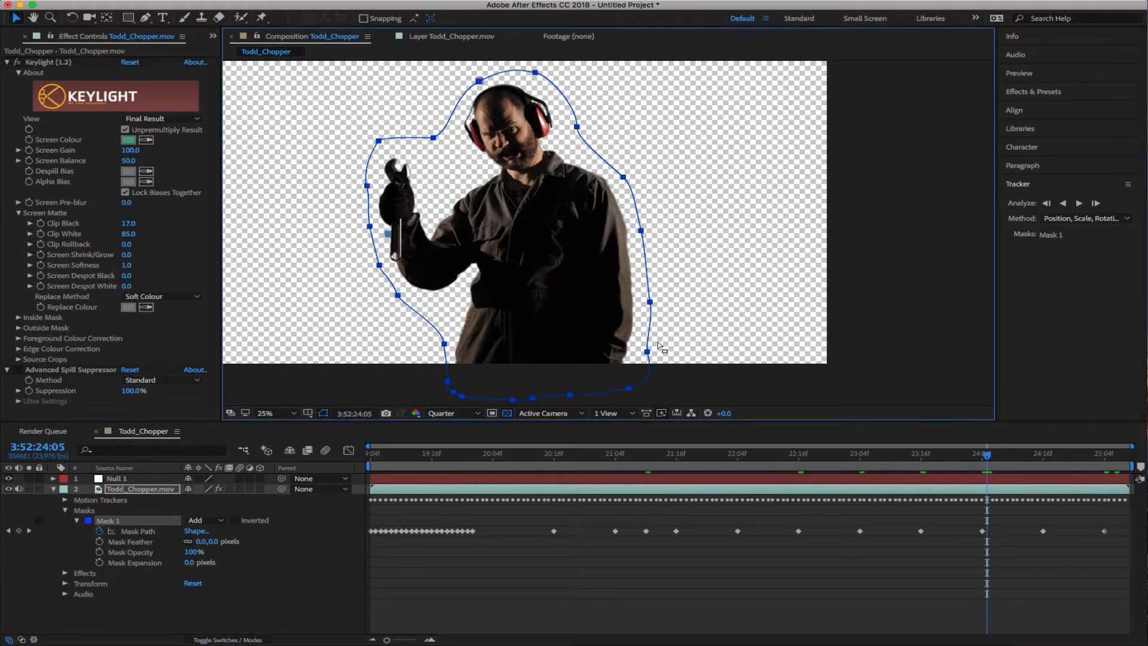
{"action": "left_click_drag", "start_coordinate": [648, 355], "coordinate": [647, 357]}
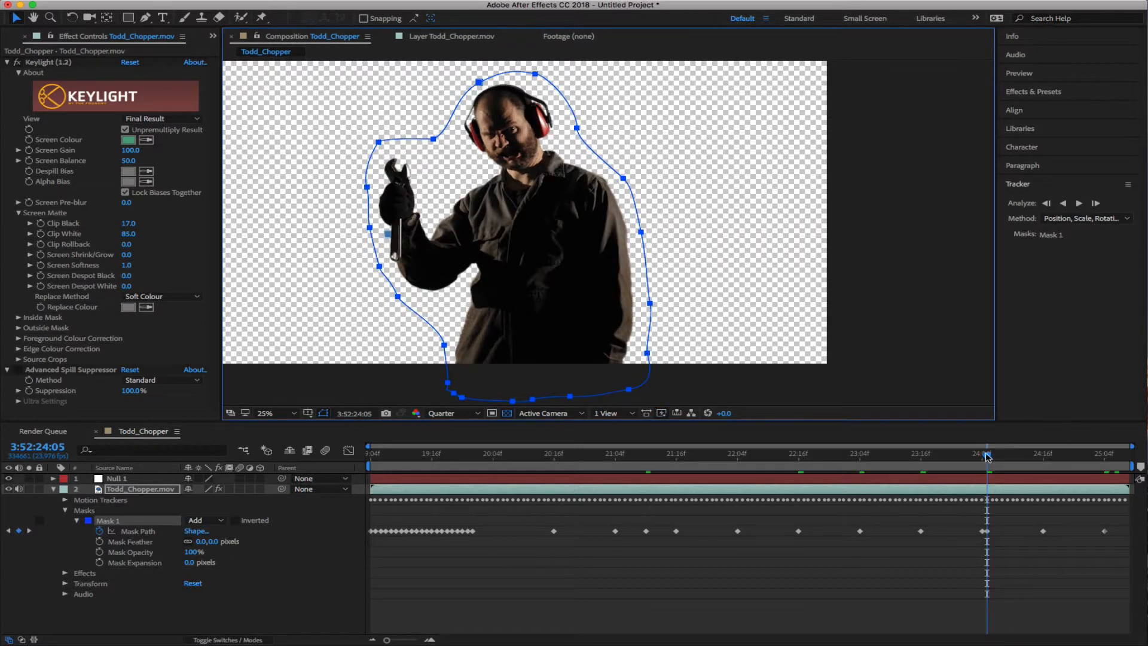
Lift the two Mask 1 points above the man's head at 3:52:20:15 and 3:52:20:13, and check the preceding frames
{"action": "left_click_drag", "start_coordinate": [986, 456], "coordinate": [549, 468]}
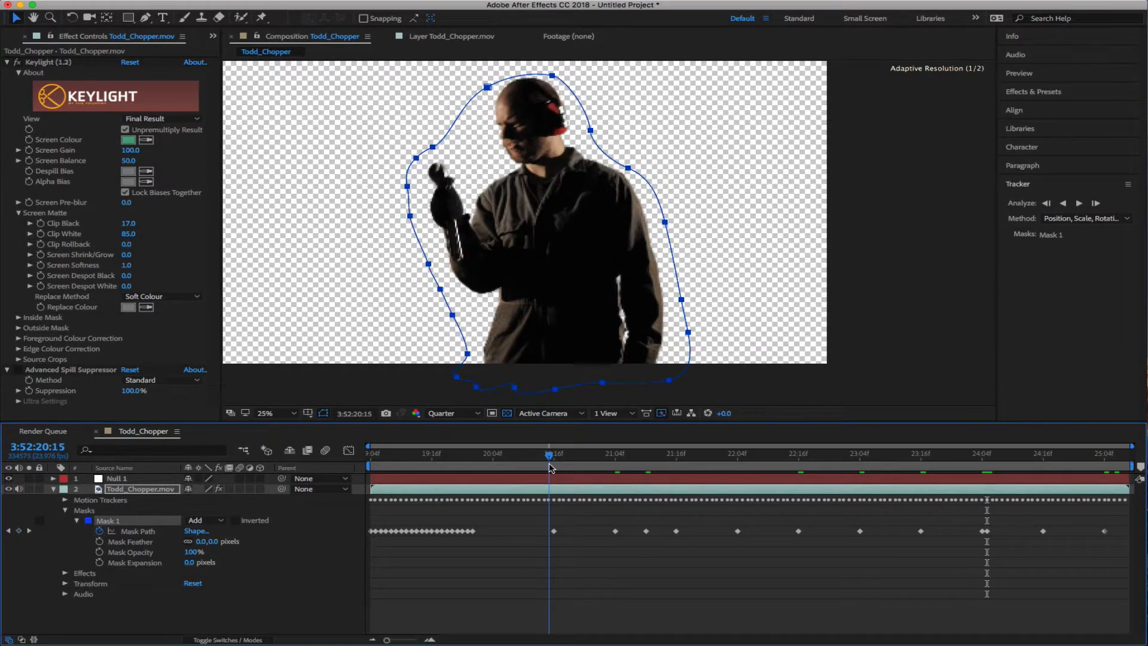
{"action": "left_click_drag", "start_coordinate": [463, 68], "coordinate": [554, 71]}
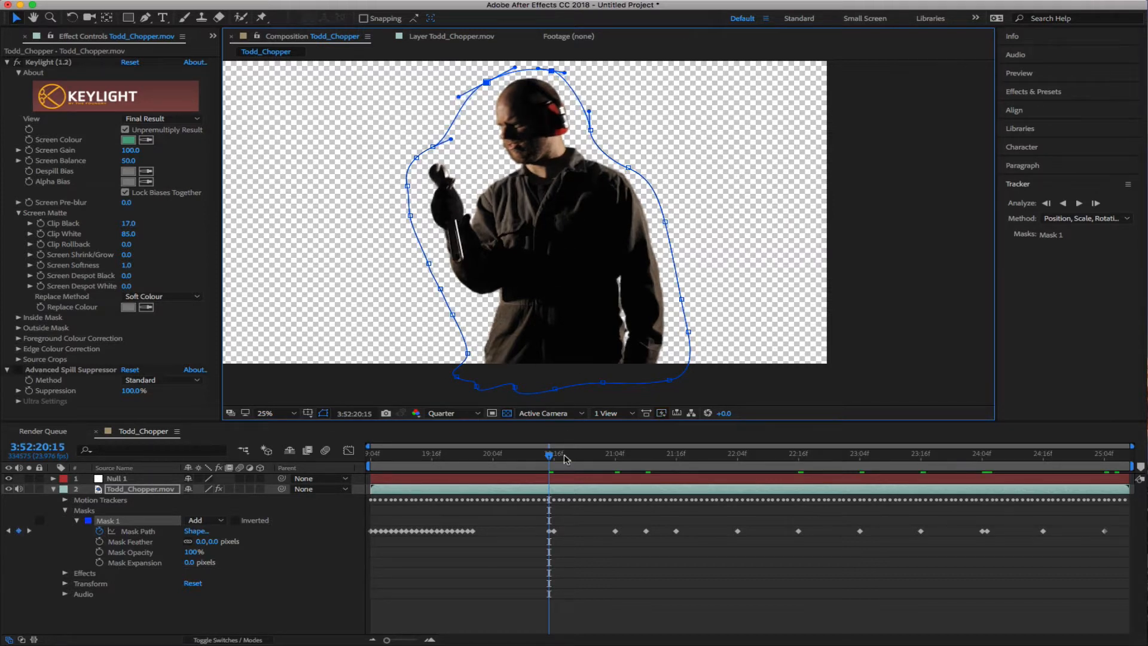
{"action": "left_click_drag", "start_coordinate": [548, 461], "coordinate": [538, 458]}
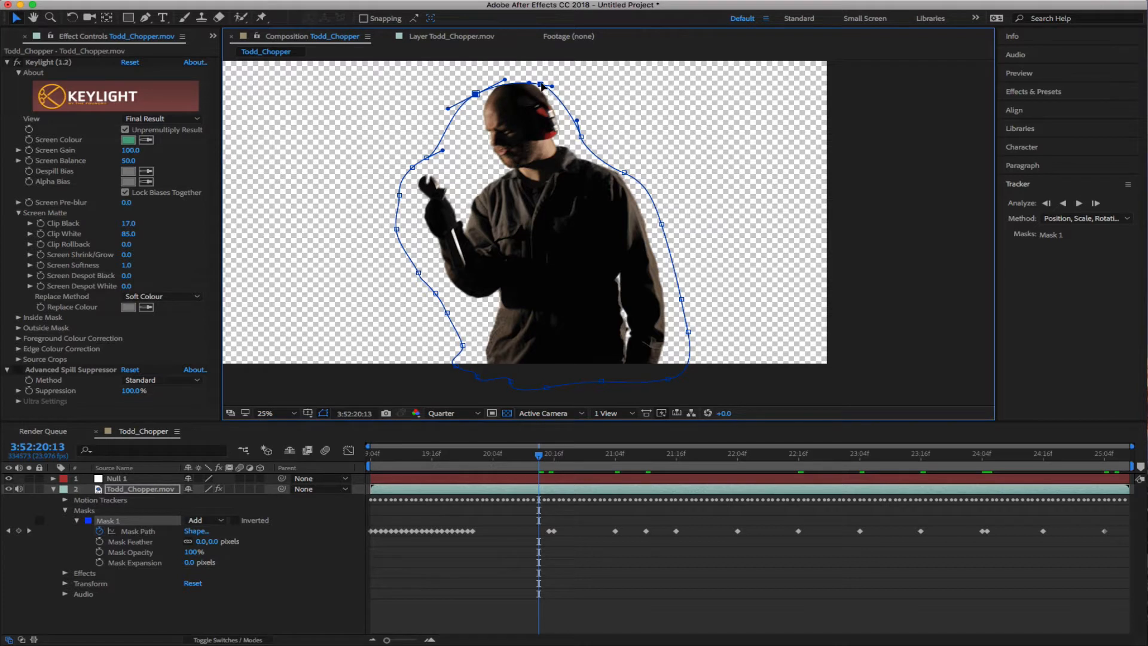
{"action": "left_click_drag", "start_coordinate": [542, 85], "coordinate": [548, 77]}
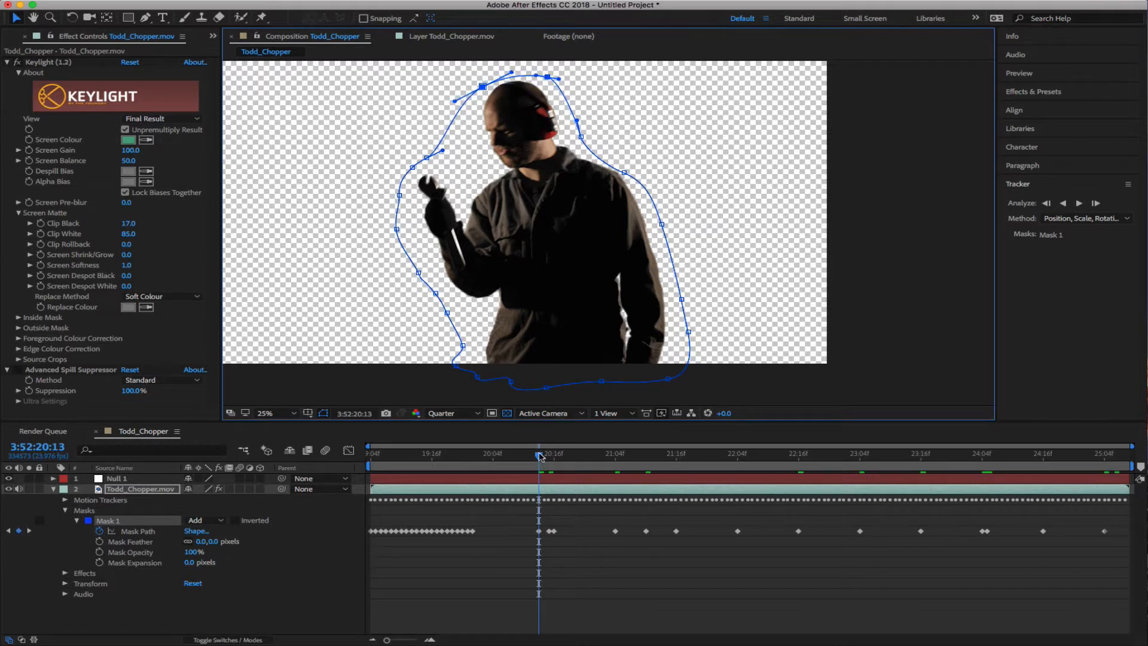
{"action": "left_click_drag", "start_coordinate": [540, 456], "coordinate": [528, 458]}
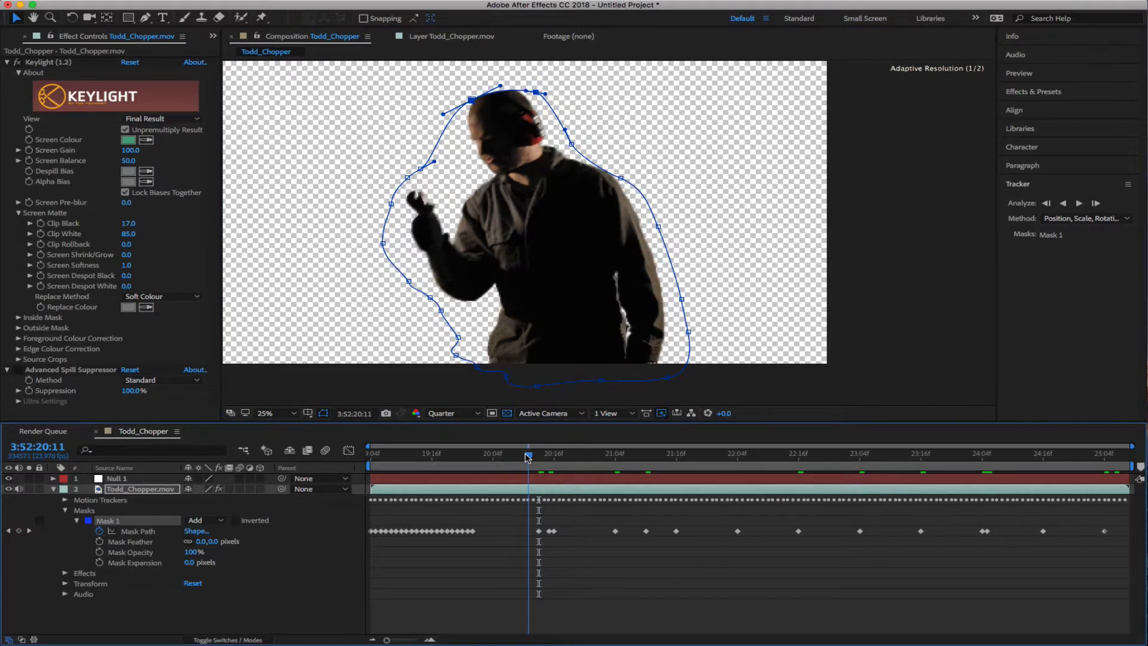
{"action": "left_click", "coordinate": [534, 458]}
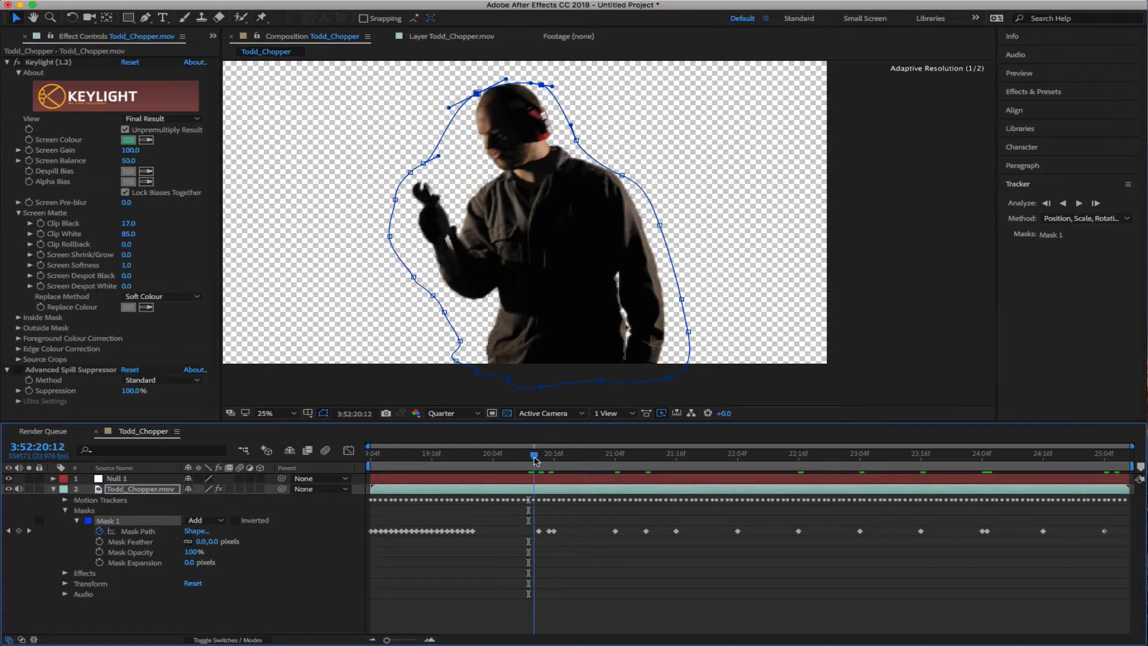
At 3:52:20:07, move the two Mask 1 points above the man's head up and outward, clearing the mask from his head
{"action": "left_click_drag", "start_coordinate": [534, 457], "coordinate": [509, 457]}
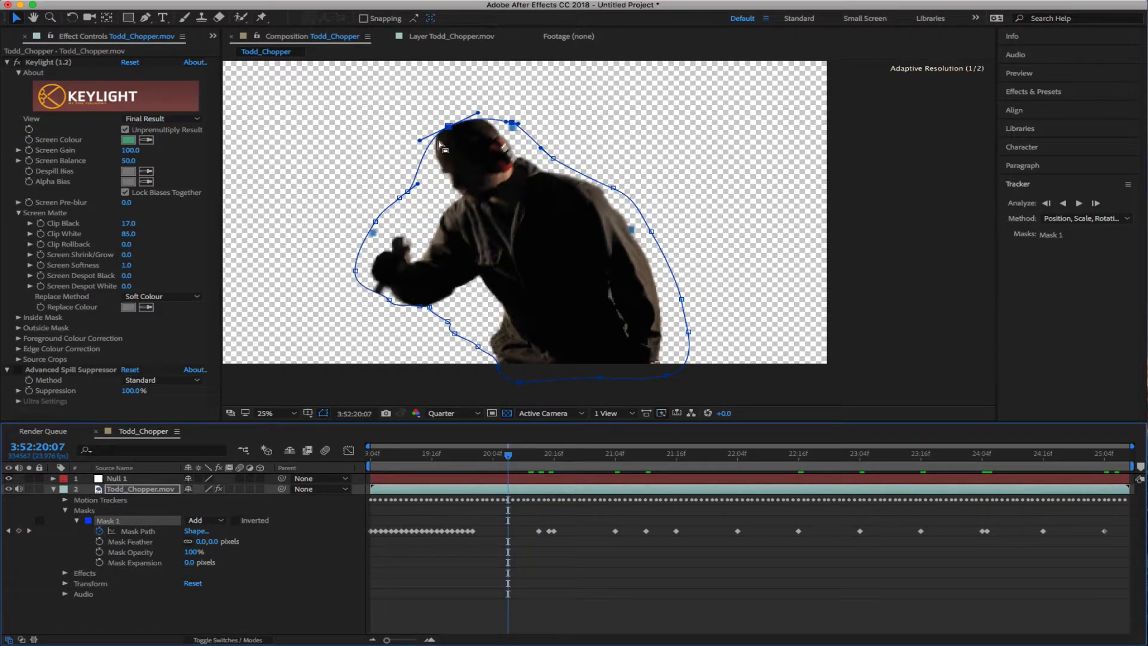
{"action": "left_click_drag", "start_coordinate": [413, 91], "coordinate": [534, 156]}
{"action": "left_click_drag", "start_coordinate": [498, 118], "coordinate": [480, 107]}
{"action": "left_click", "coordinate": [413, 187]}
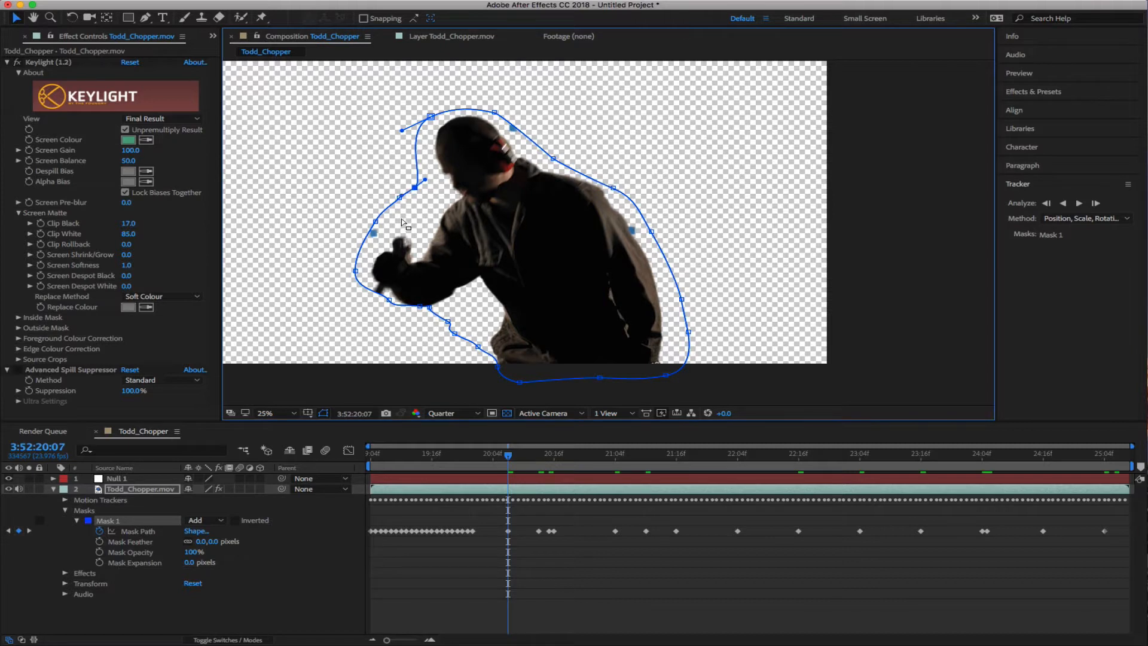
Reshape Mask 1 at 3:52:20:07 around the raised arm, the wrench and the waist, keeping the outline clear of the body
{"action": "left_click_drag", "start_coordinate": [402, 201], "coordinate": [476, 314]}
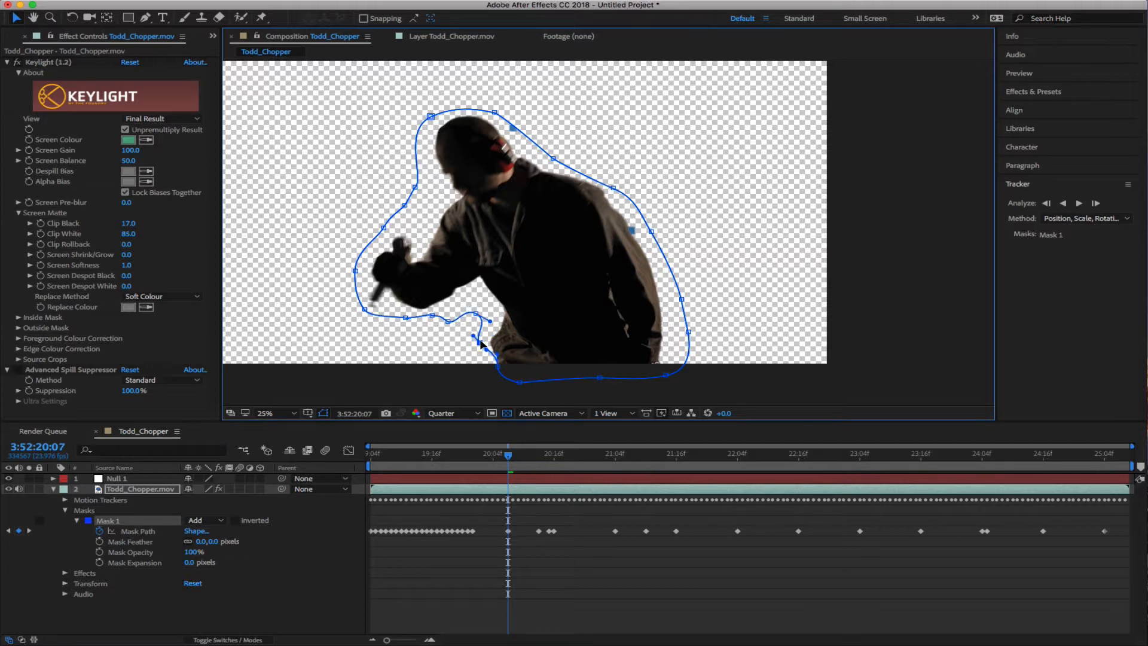
{"action": "left_click_drag", "start_coordinate": [498, 366], "coordinate": [477, 374]}
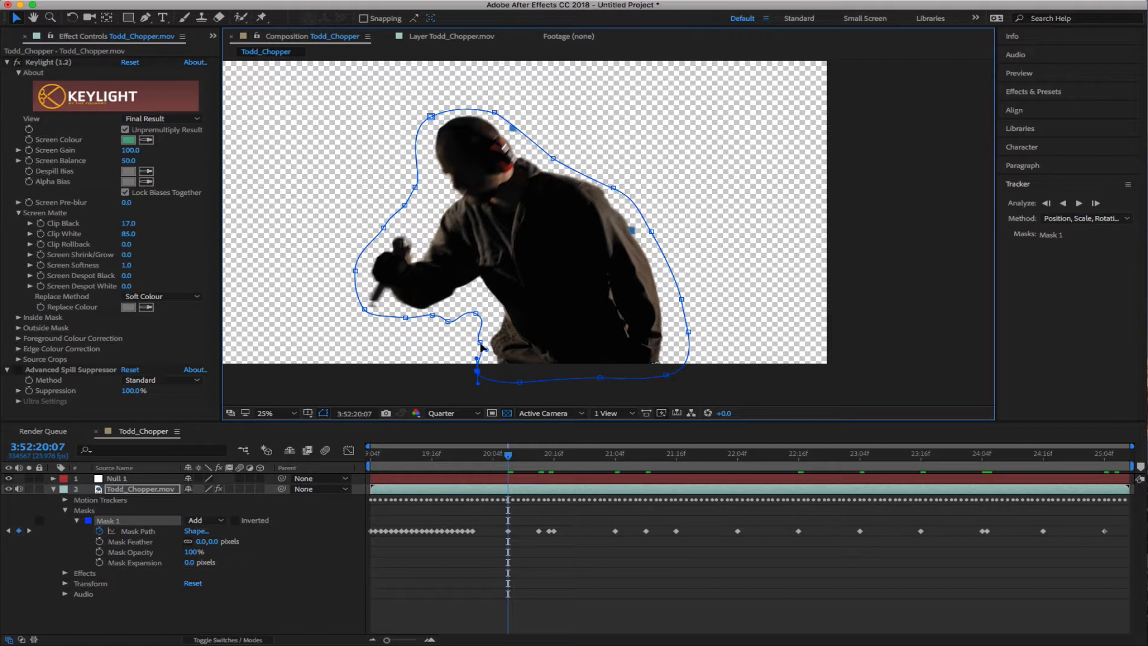
{"action": "left_click", "coordinate": [480, 344]}
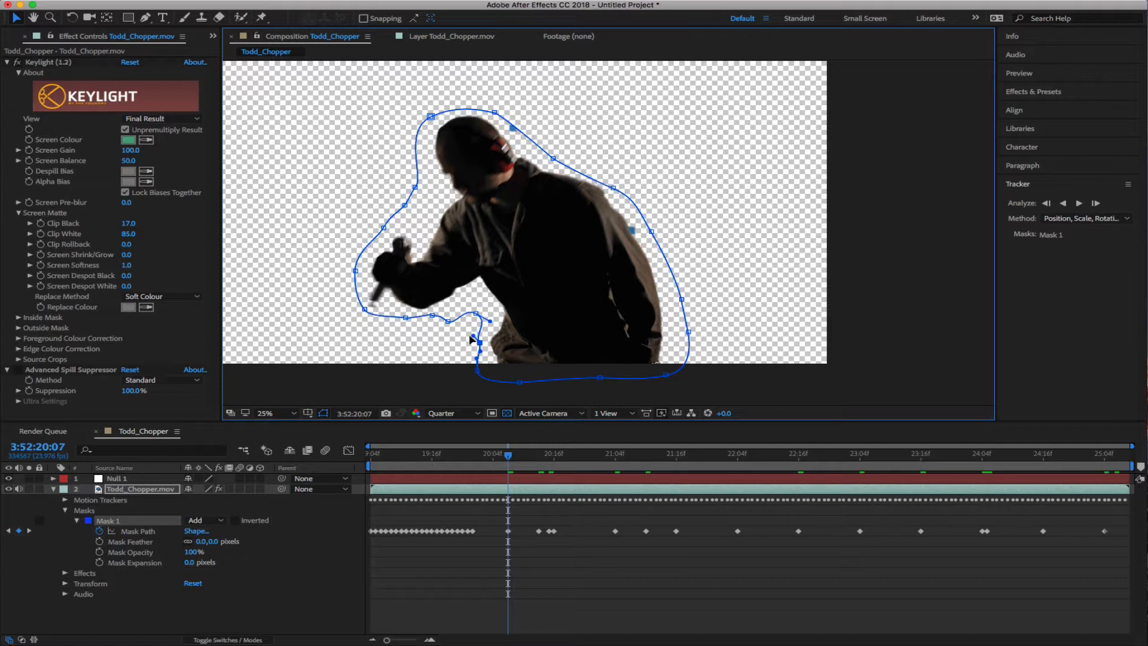
{"action": "left_click_drag", "start_coordinate": [472, 336], "coordinate": [400, 322]}
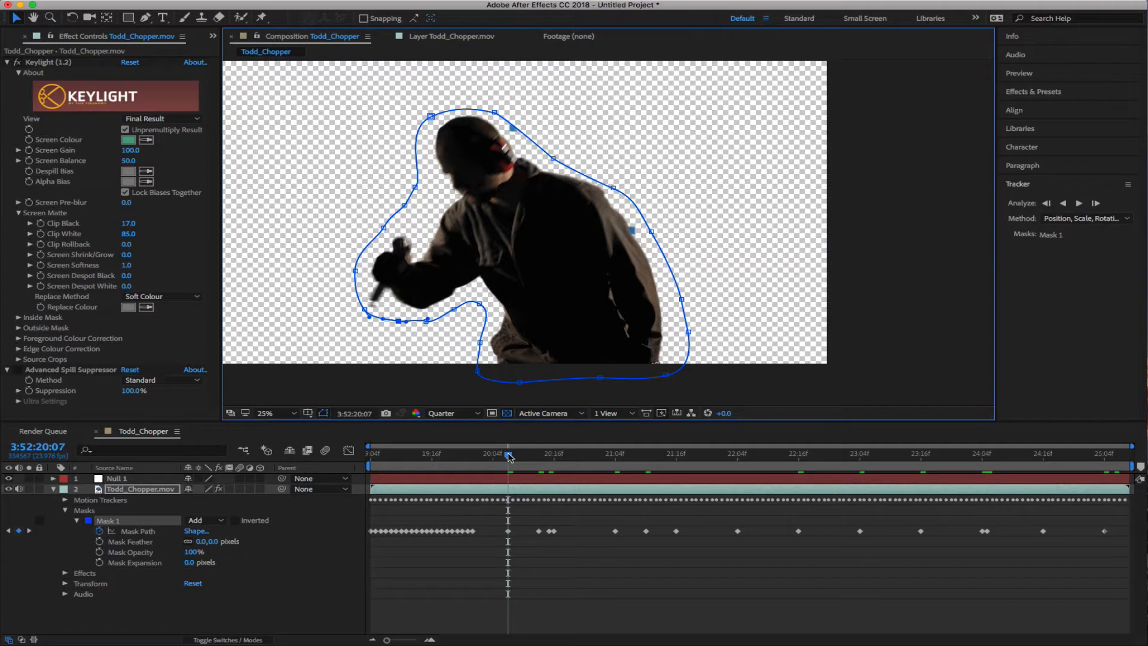
At 3:52:20:05, pull the Mask 1 point at the wrench's tip outward so the outline clears the wrench
{"action": "left_click_drag", "start_coordinate": [507, 456], "coordinate": [493, 457]}
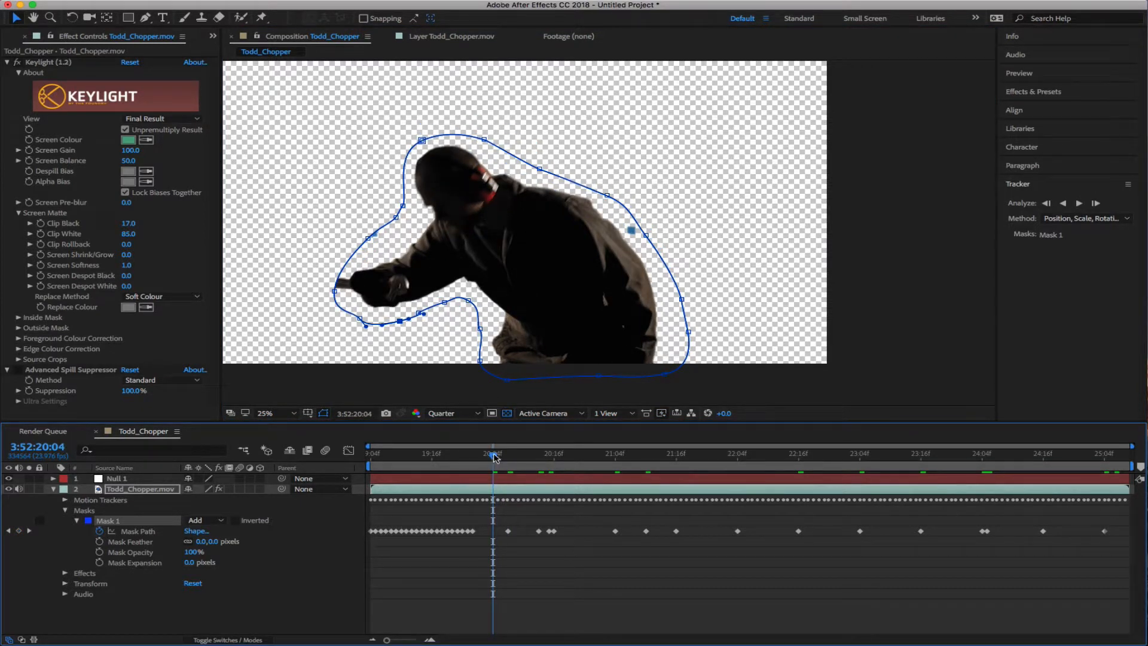
{"action": "mouse_move", "coordinate": [493, 458]}
{"action": "left_mouse_down"}
{"action": "mouse_move", "coordinate": [515, 456]}
{"action": "mouse_move", "coordinate": [497, 457]}
{"action": "left_mouse_up"}
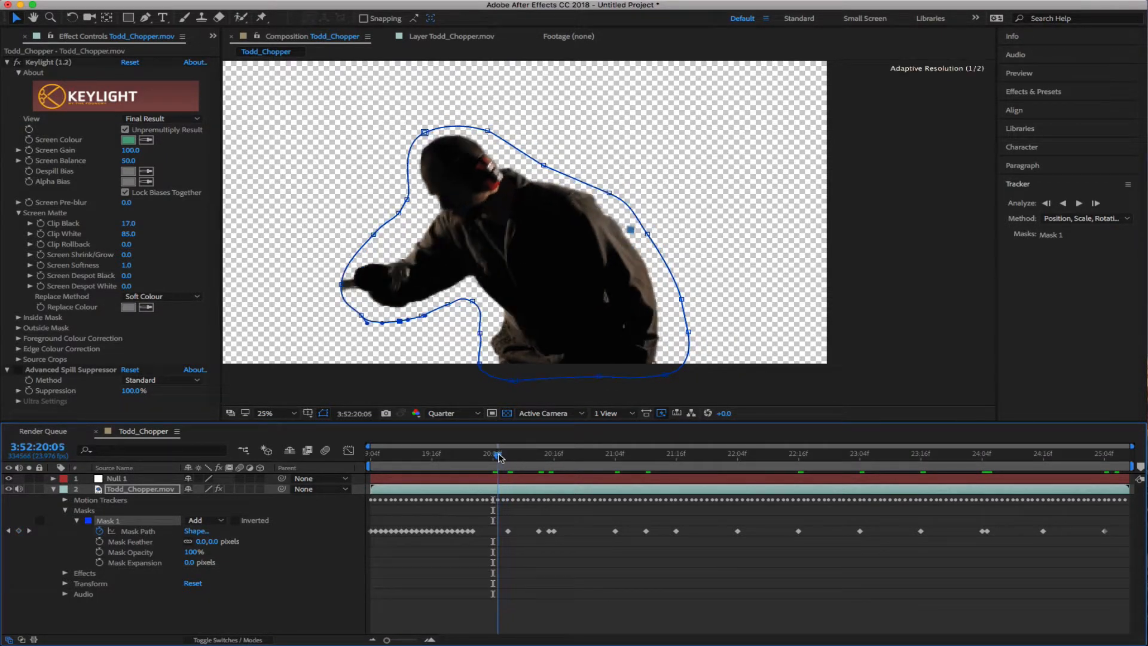
{"action": "left_click_drag", "start_coordinate": [341, 284], "coordinate": [326, 285]}
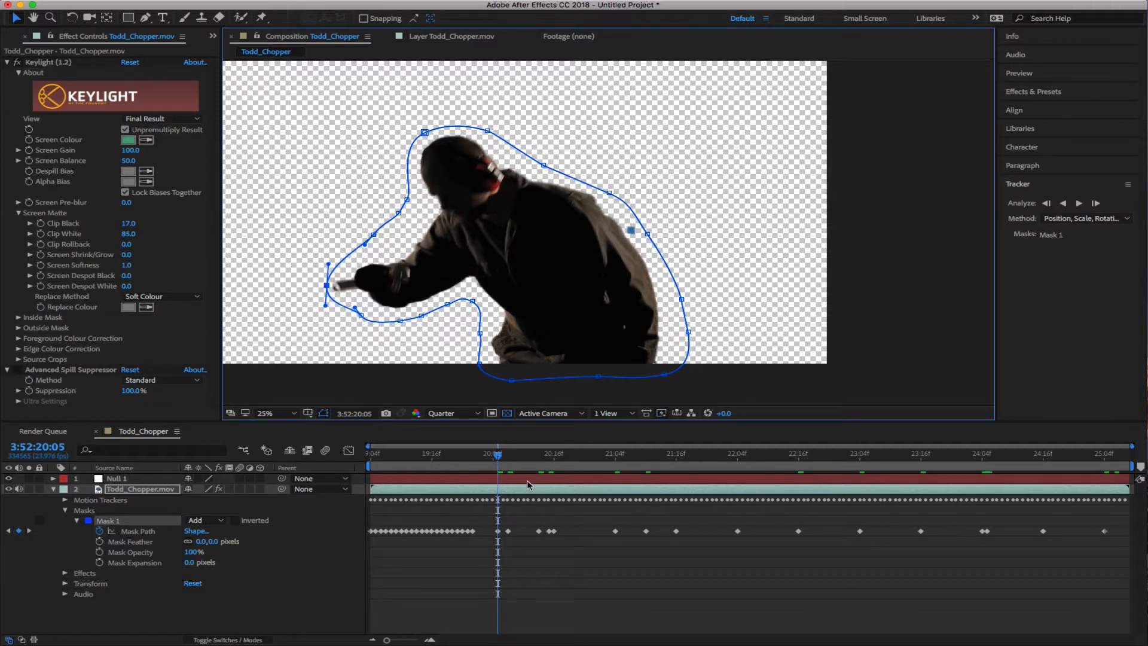
At 3:52:20:03, extend Mask 1 beyond the wrench's tip and reshape its points above the outstretched arm
{"action": "left_click_drag", "start_coordinate": [496, 459], "coordinate": [488, 460]}
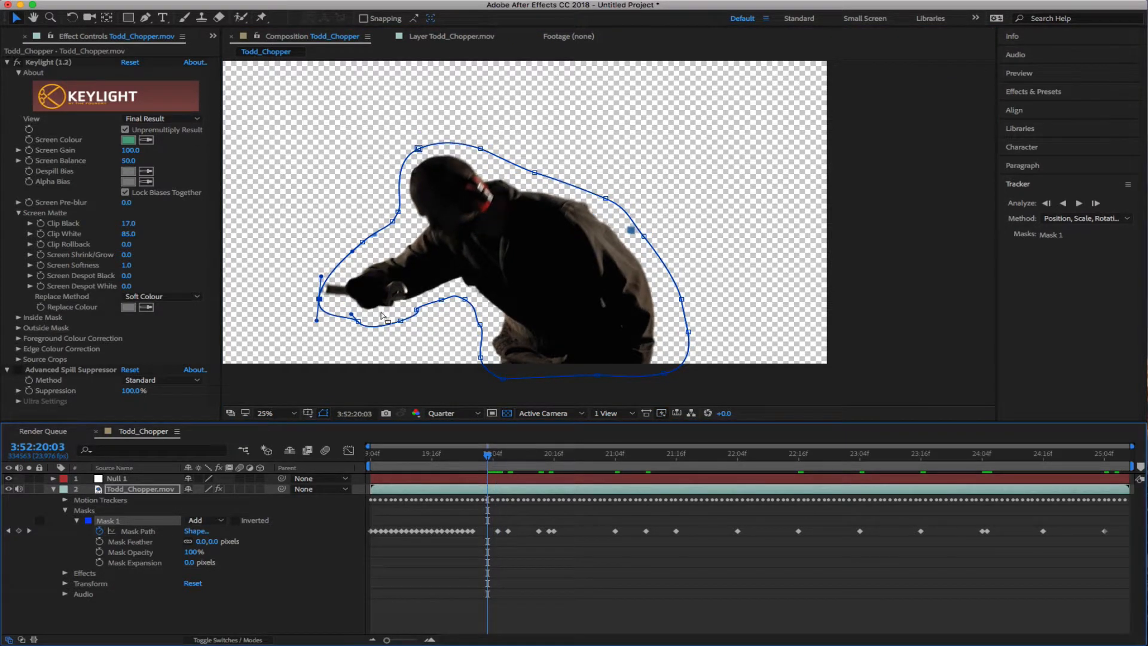
{"action": "left_click_drag", "start_coordinate": [310, 237], "coordinate": [387, 306]}
{"action": "left_click_drag", "start_coordinate": [317, 300], "coordinate": [307, 289]}
{"action": "left_click_drag", "start_coordinate": [334, 200], "coordinate": [389, 242]}
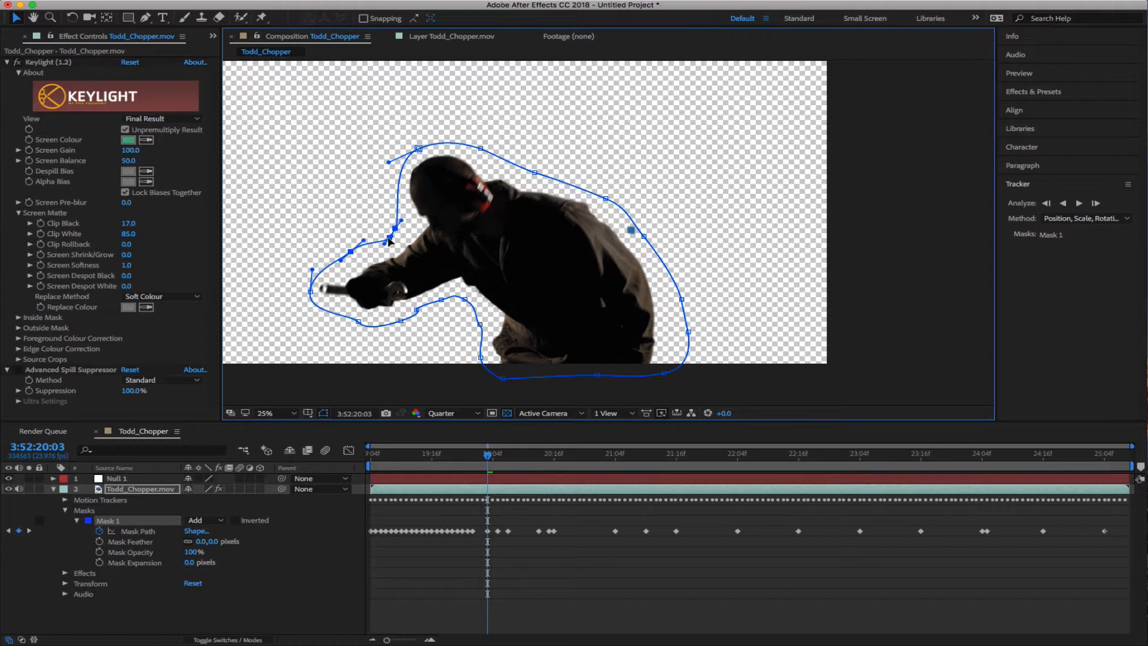
Adjust Mask 1 at 3:52:20:03 along the man's back, and move its lower points farther below the frame edge
{"action": "left_click_drag", "start_coordinate": [502, 380], "coordinate": [486, 383]}
{"action": "left_click_drag", "start_coordinate": [664, 373], "coordinate": [671, 381]}
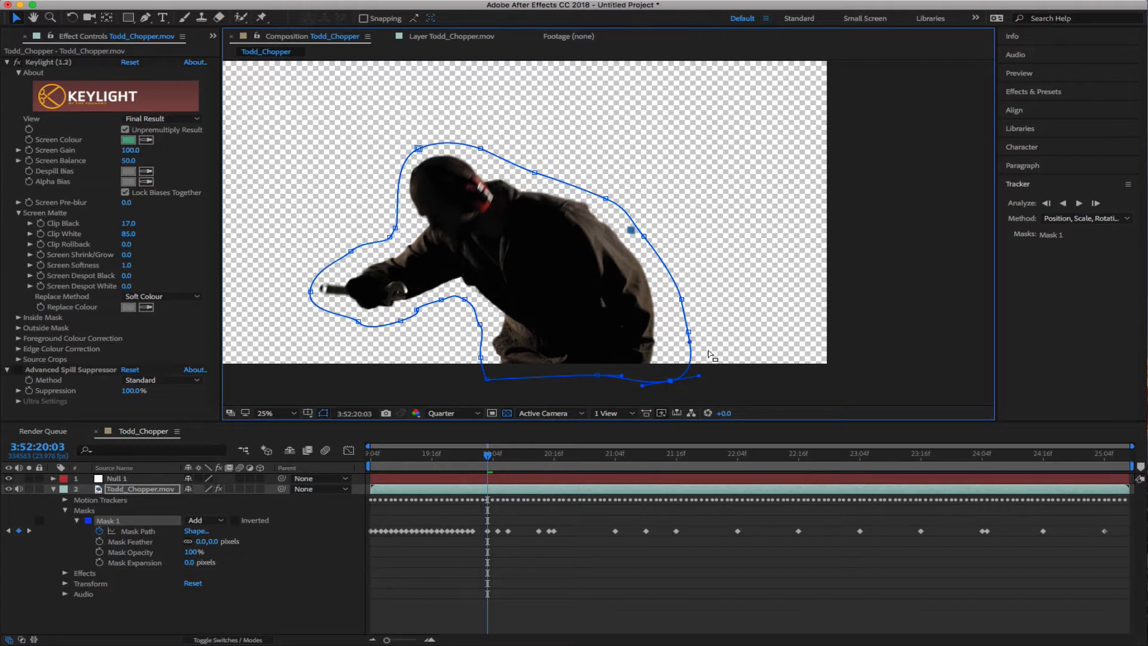
{"action": "left_click_drag", "start_coordinate": [689, 334], "coordinate": [690, 332]}
{"action": "left_click_drag", "start_coordinate": [646, 239], "coordinate": [601, 200]}
{"action": "left_click", "coordinate": [606, 199]}
{"action": "left_click_drag", "start_coordinate": [650, 242], "coordinate": [650, 244]}
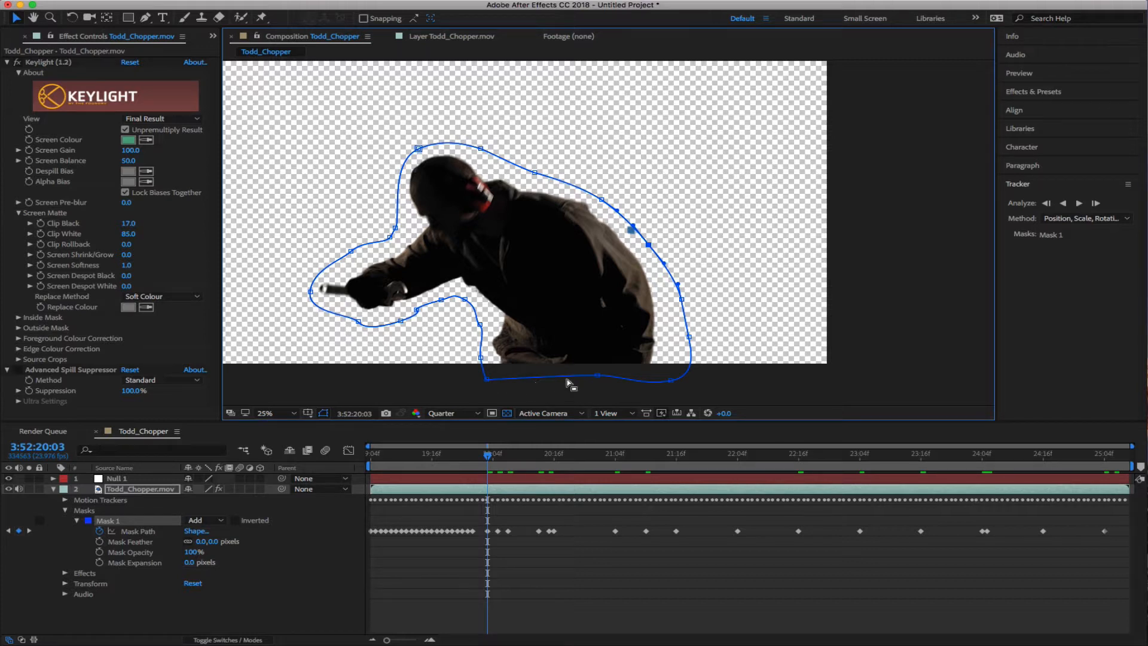
{"action": "left_click_drag", "start_coordinate": [597, 376], "coordinate": [596, 387]}
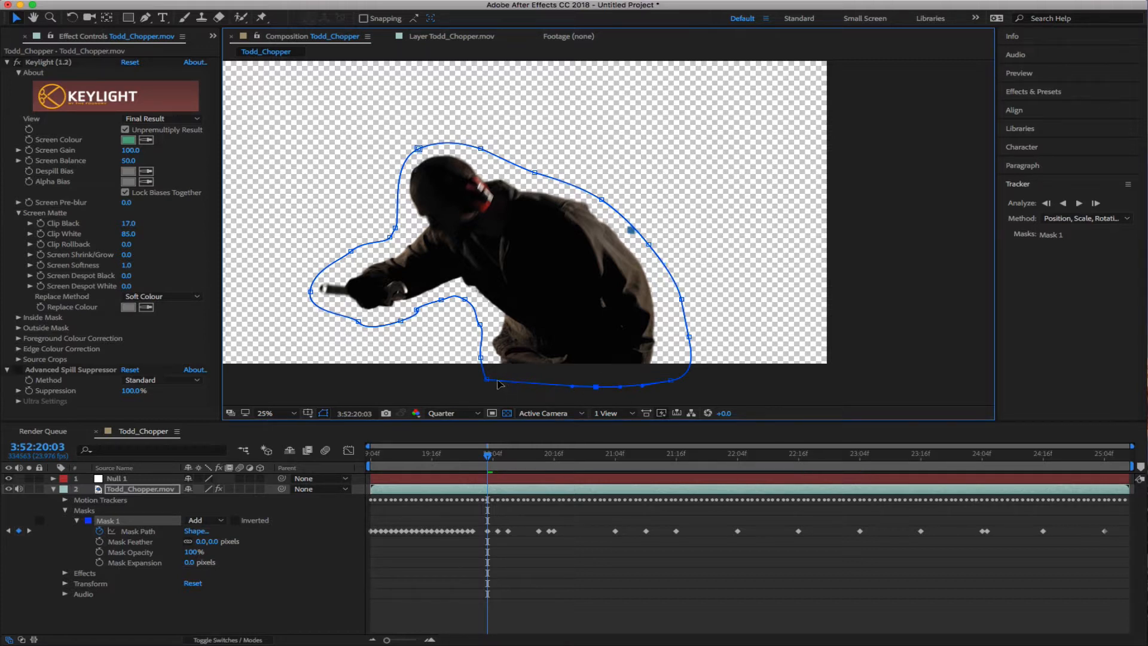
{"action": "left_click_drag", "start_coordinate": [489, 383], "coordinate": [492, 390]}
Preview the masked footage from 3:52:19:04 and scrub through the clip to check the animated matte
{"action": "left_click_drag", "start_coordinate": [489, 458], "coordinate": [328, 461]}
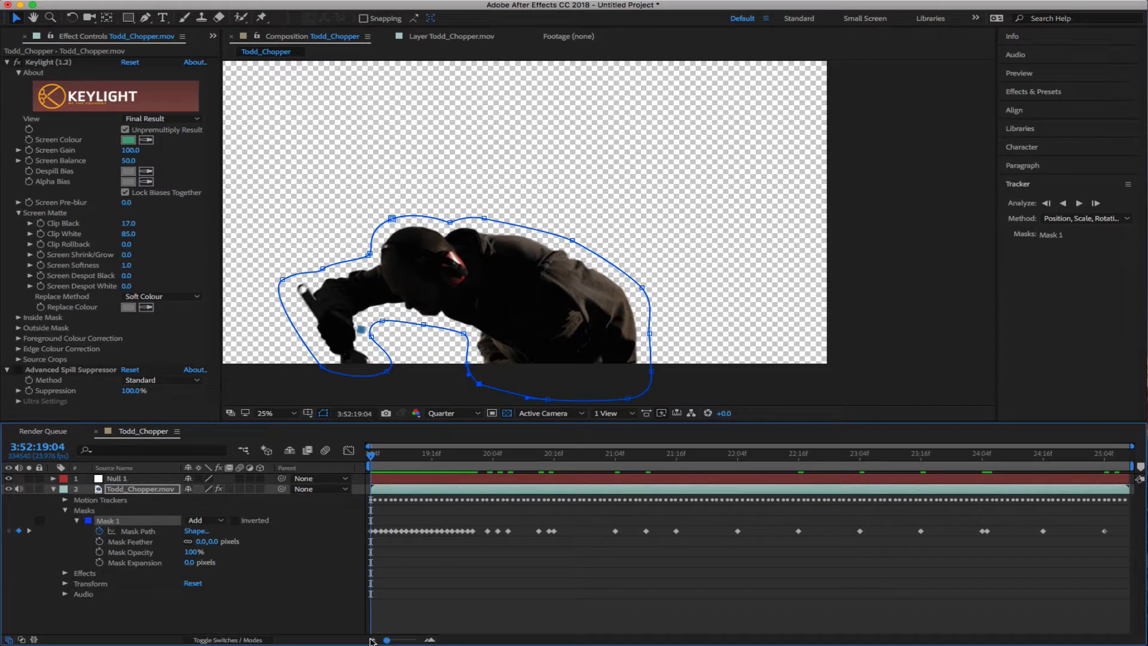
{"action": "key", "text": "space"}
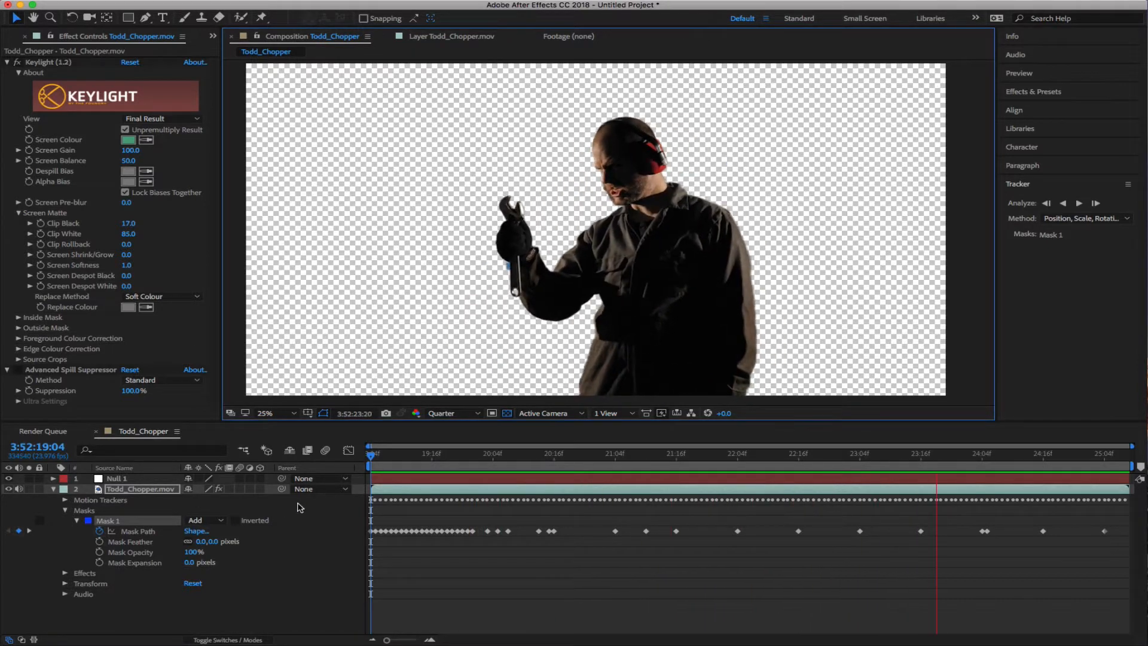
{"action": "left_click", "coordinate": [1013, 456]}
{"action": "left_click_drag", "start_coordinate": [977, 459], "coordinate": [1036, 471]}
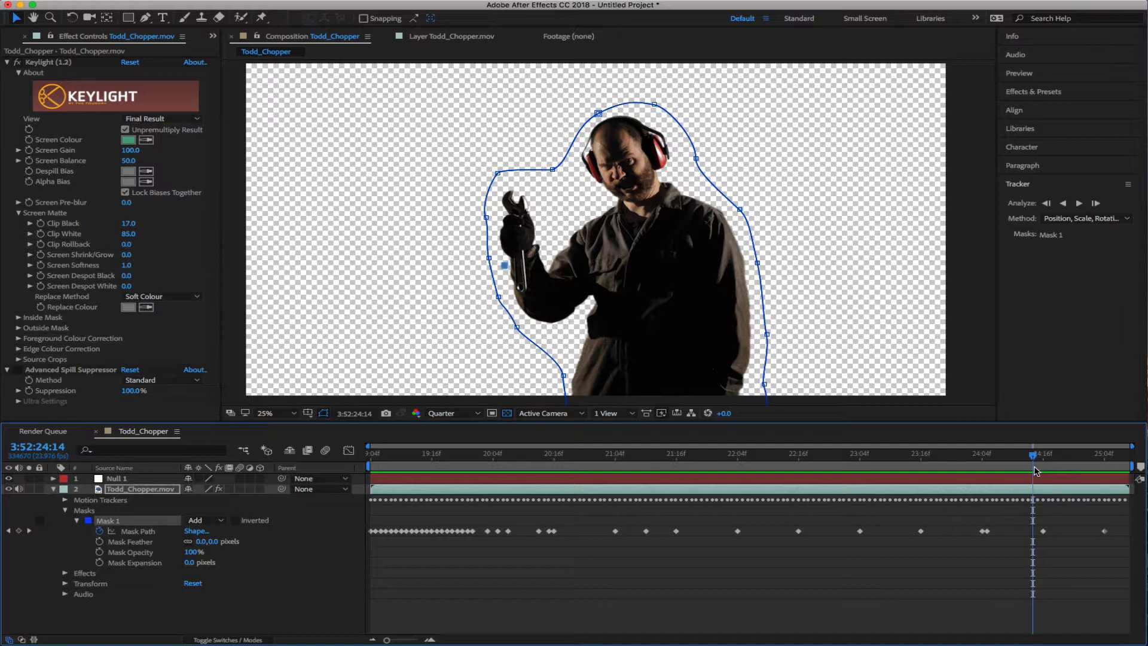
{"action": "left_click", "coordinate": [751, 457]}
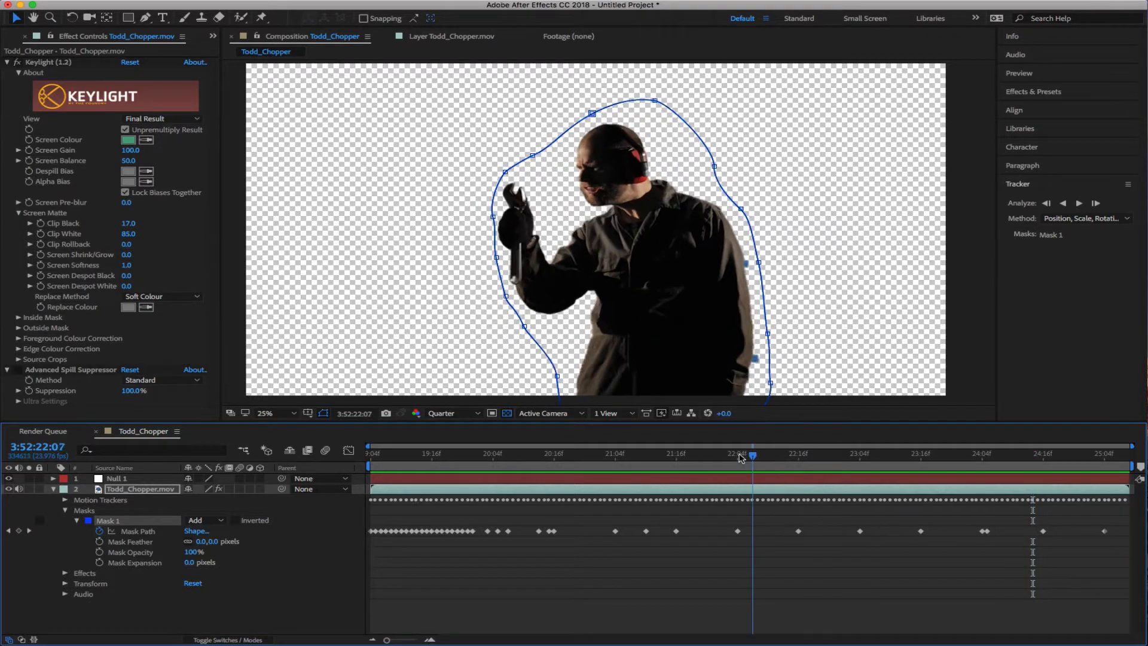
{"action": "left_click_drag", "start_coordinate": [741, 458], "coordinate": [334, 455]}
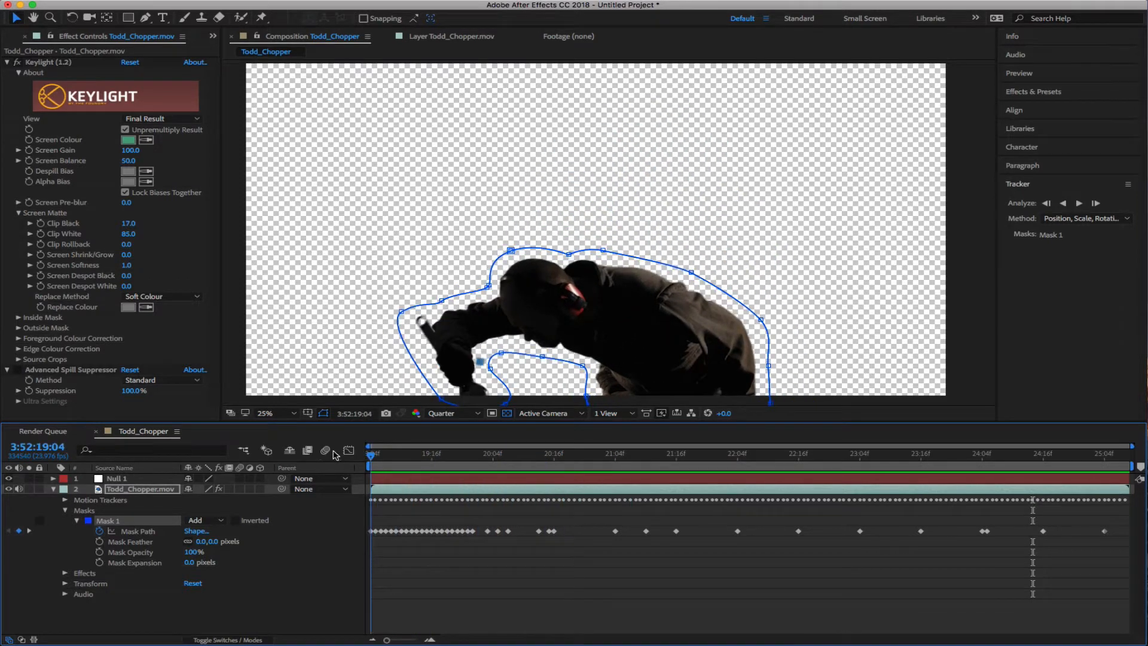
Display Keylight's Screen Matte view and inspect the matte through the clip to 3:52:25:03
{"action": "left_click", "coordinate": [65, 510]}
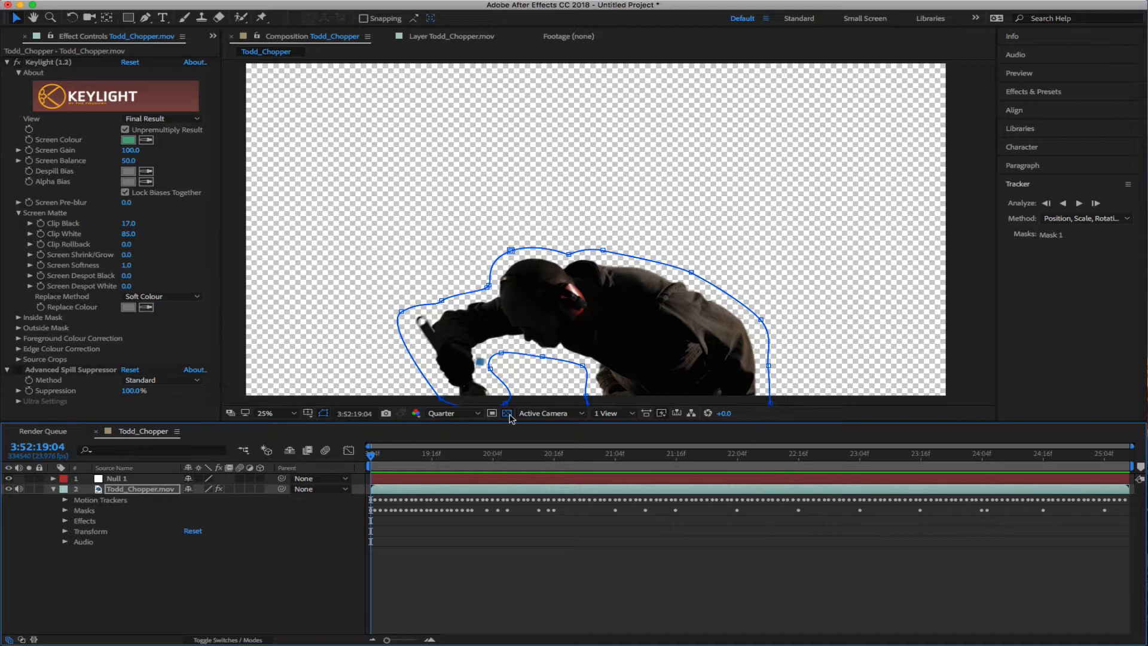
{"action": "left_click", "coordinate": [173, 118]}
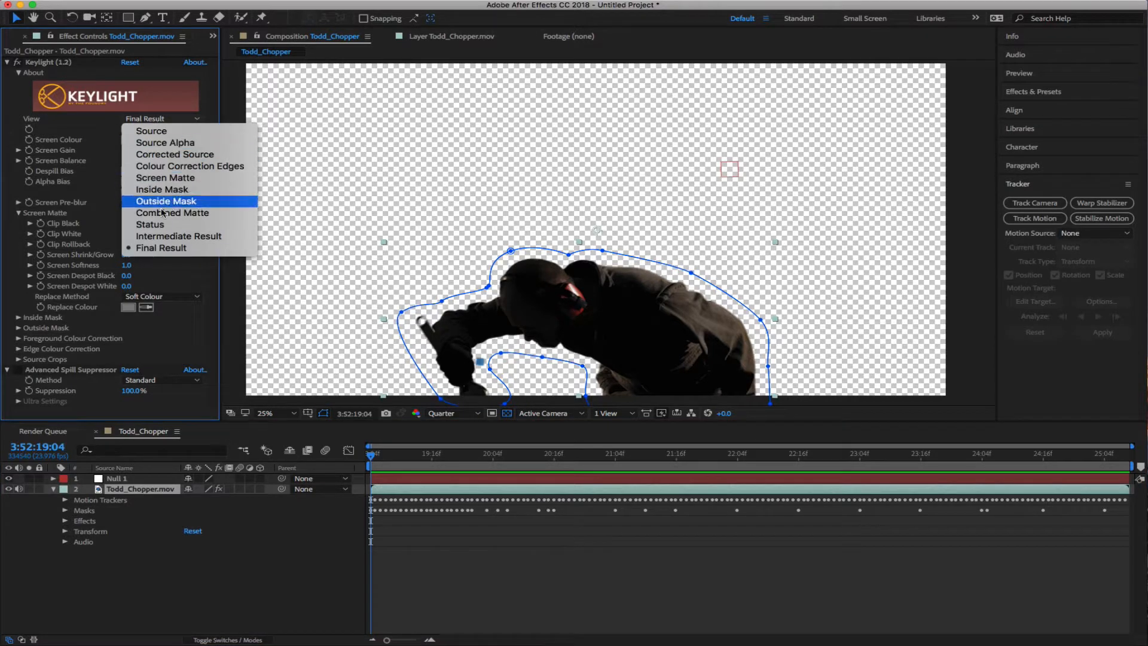
{"action": "left_click", "coordinate": [165, 178]}
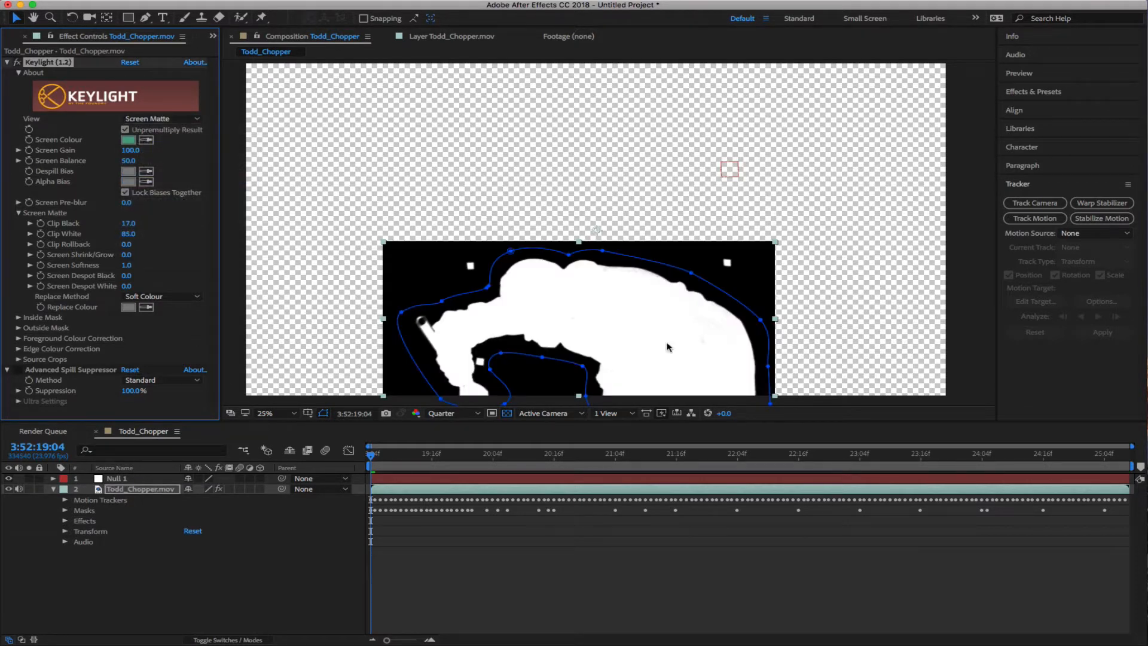
{"action": "left_click_drag", "start_coordinate": [371, 457], "coordinate": [534, 453]}
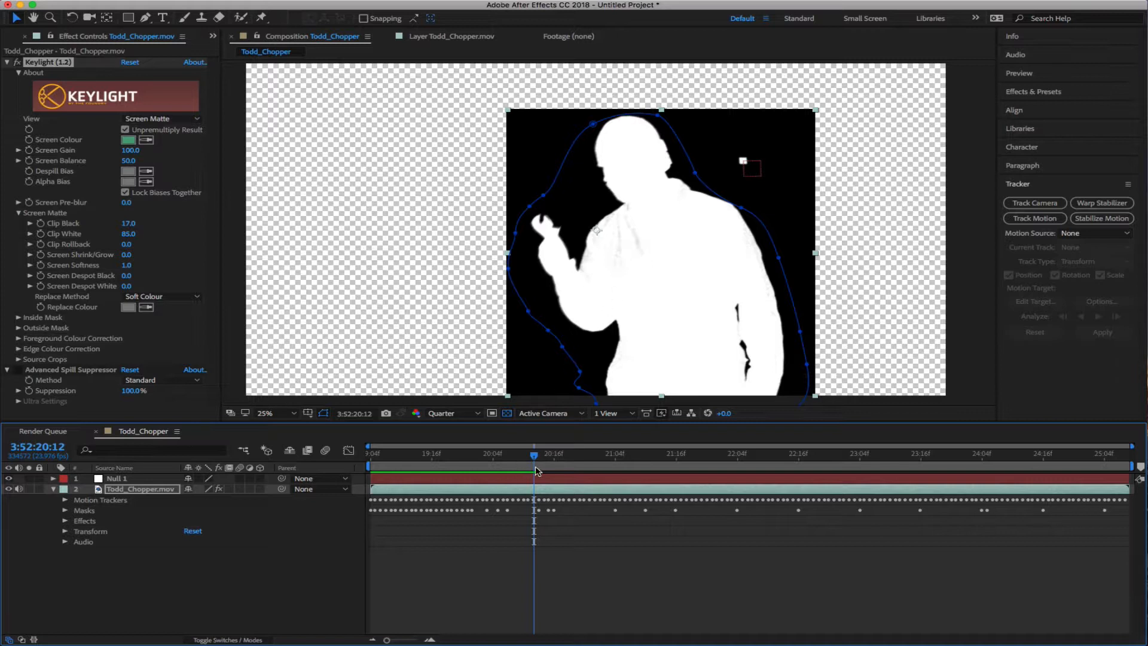
{"action": "left_click_drag", "start_coordinate": [534, 454], "coordinate": [1098, 491]}
{"action": "key", "text": "super+Tab"}
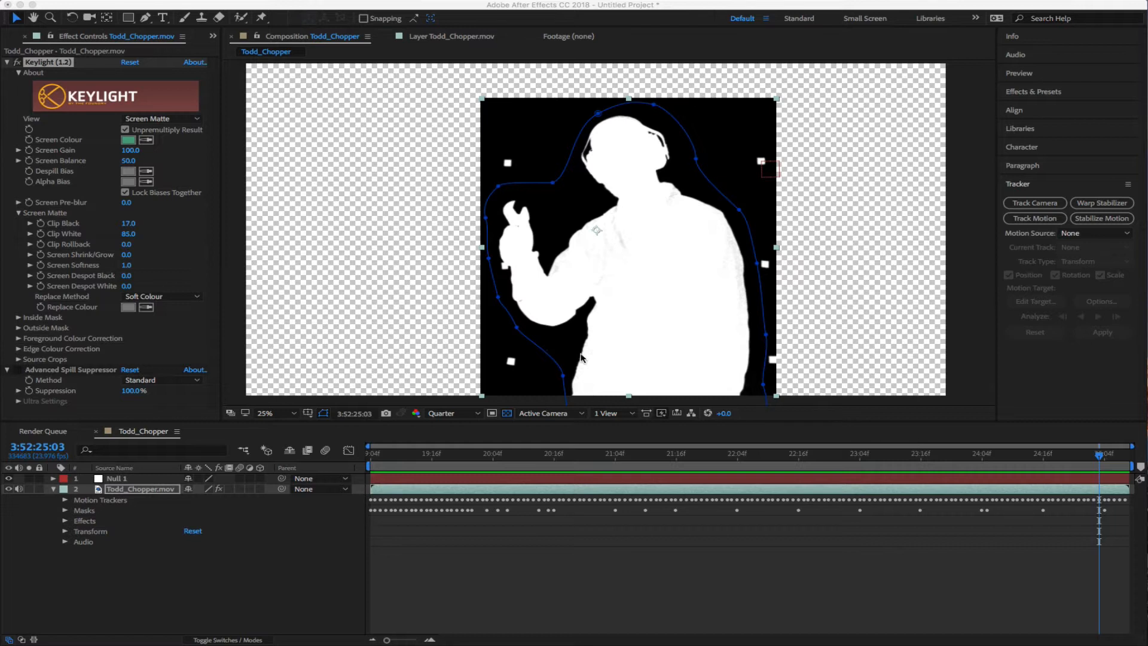
{"action": "key", "text": "comma"}
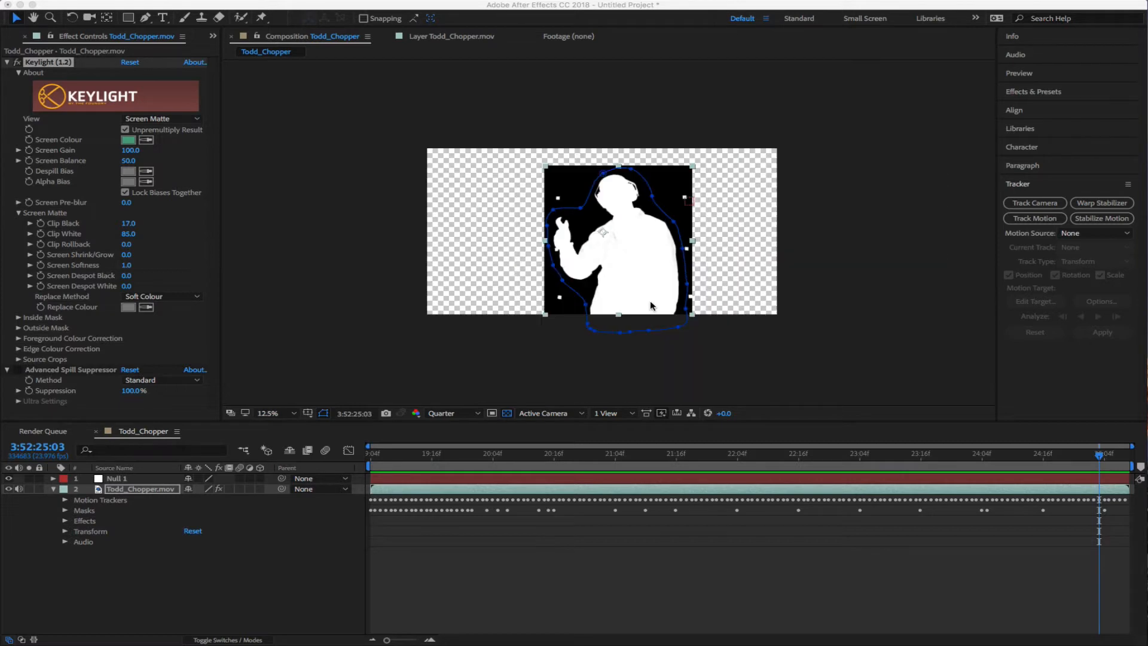
Set Keylight's view to Source and the mode of Mask 1 to None
{"action": "left_click", "coordinate": [146, 118]}
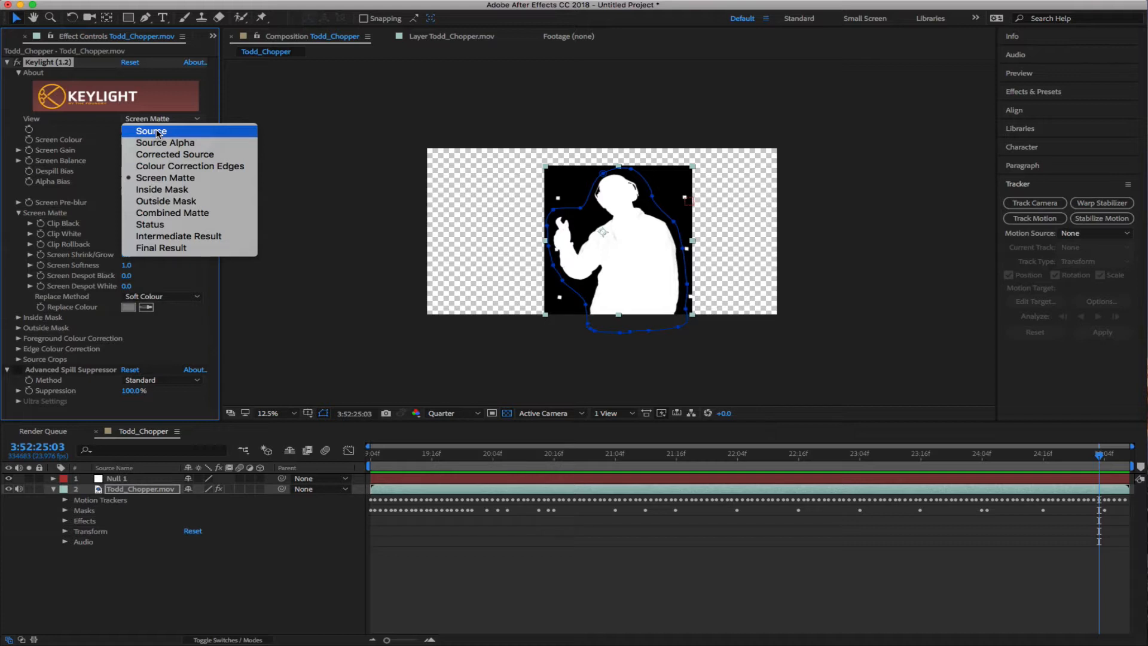
{"action": "left_click", "coordinate": [179, 591]}
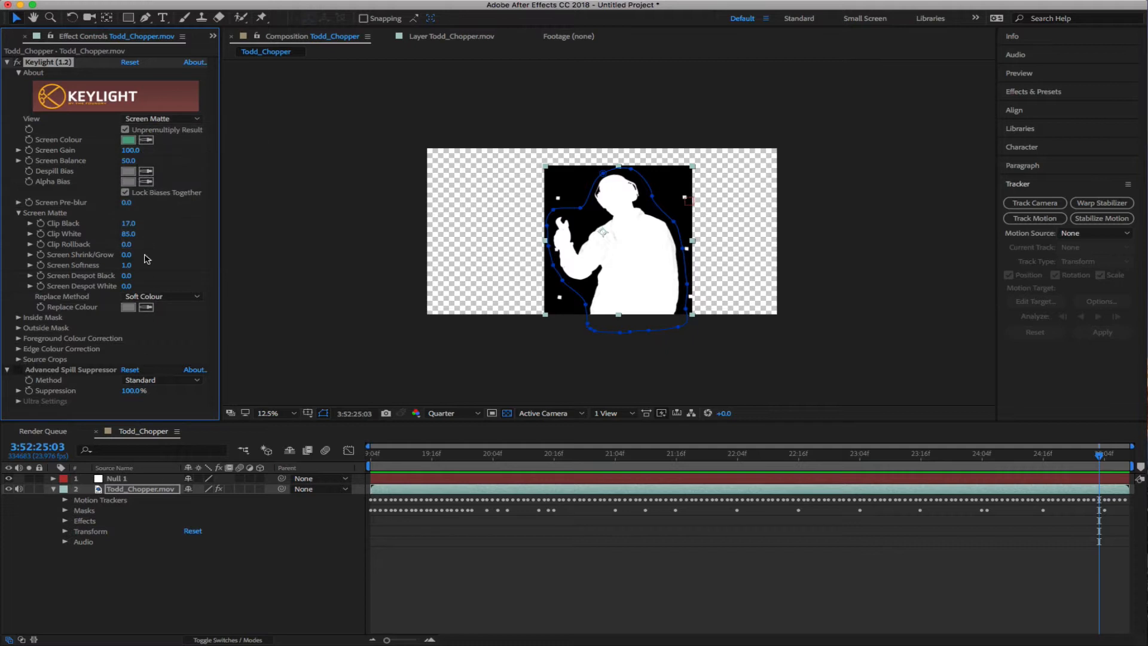
{"action": "left_click", "coordinate": [157, 118]}
{"action": "left_click", "coordinate": [157, 128]}
{"action": "left_click", "coordinate": [66, 514]}
{"action": "left_click", "coordinate": [203, 520]}
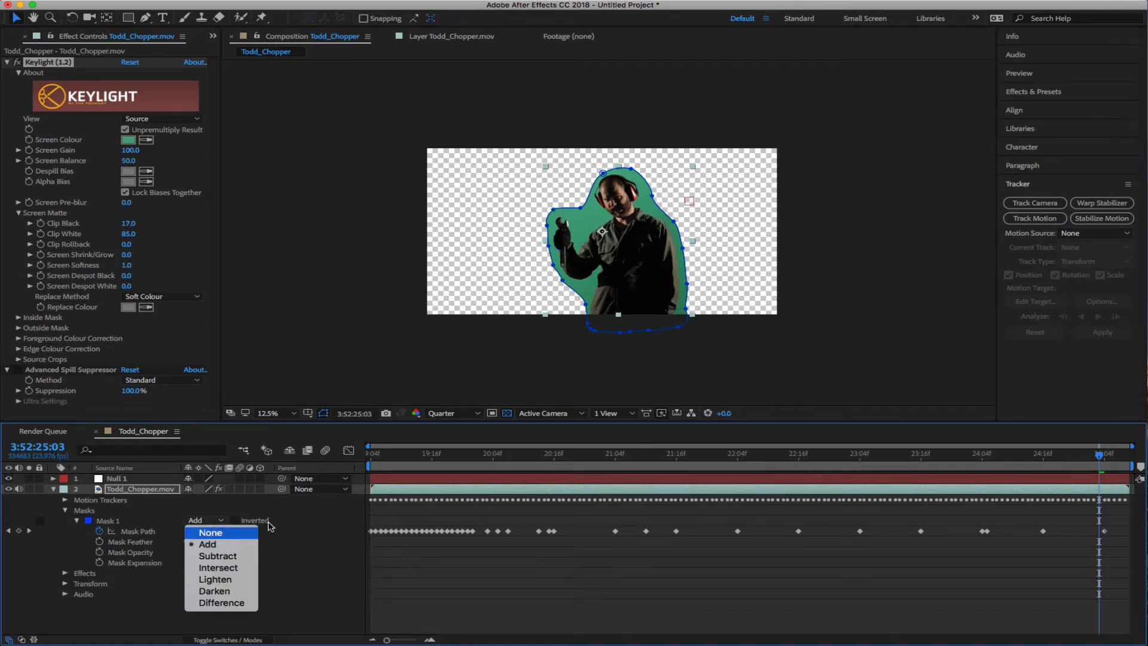
{"action": "left_click", "coordinate": [209, 529]}
Start a new Pen mask inside the man's torso at 3:52:25:03, tracing from the lower frame edge up his front to the collar
{"action": "scroll", "coordinate": [621, 287], "scroll_direction": "up", "scroll_amount": 4}
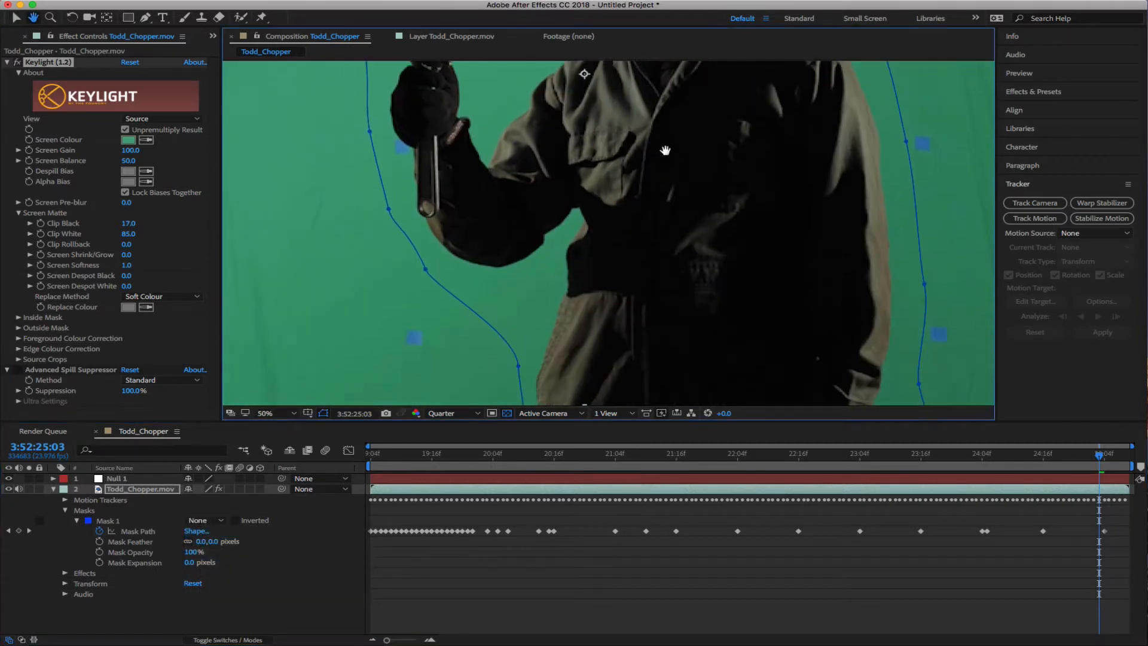
{"action": "key", "text": "v"}
{"action": "scroll", "coordinate": [652, 239], "scroll_direction": "down", "scroll_amount": 2}
{"action": "scroll", "coordinate": [601, 242], "scroll_direction": "up", "scroll_amount": 2}
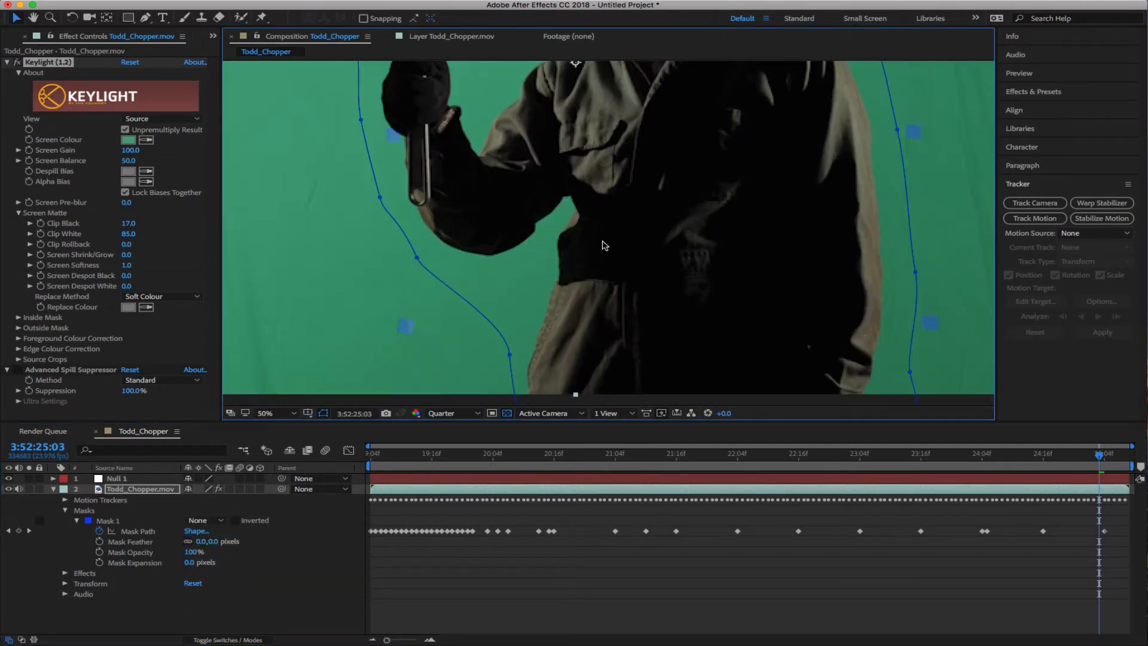
{"action": "scroll", "coordinate": [642, 210], "scroll_direction": "down", "scroll_amount": 2}
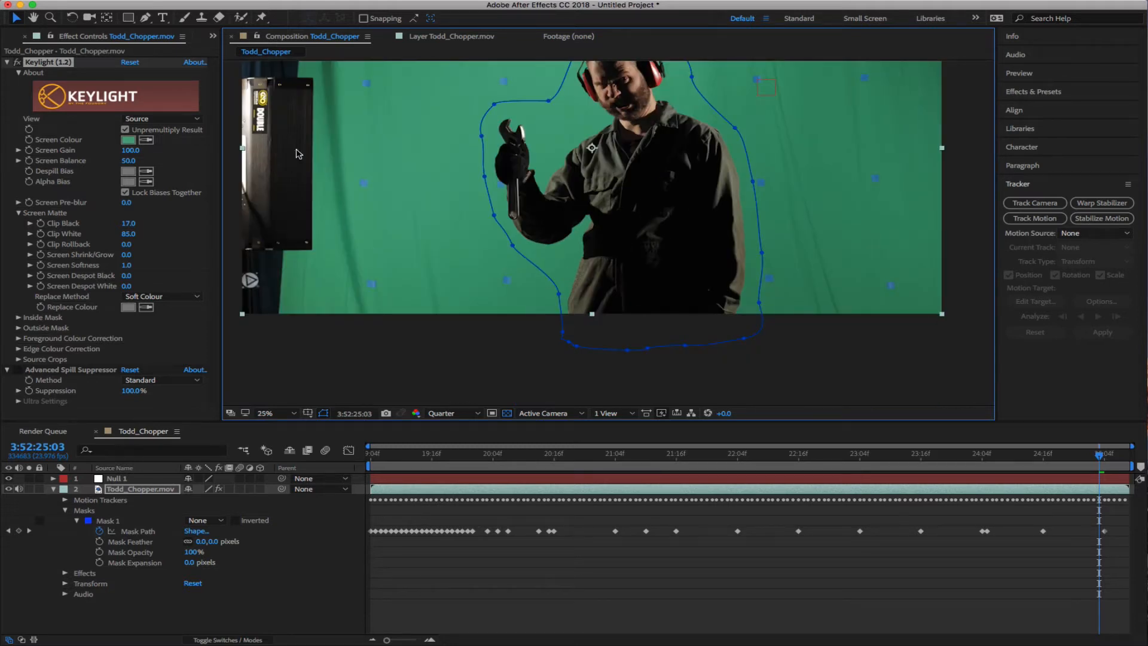
{"action": "left_click_drag", "start_coordinate": [645, 195], "coordinate": [627, 262]}
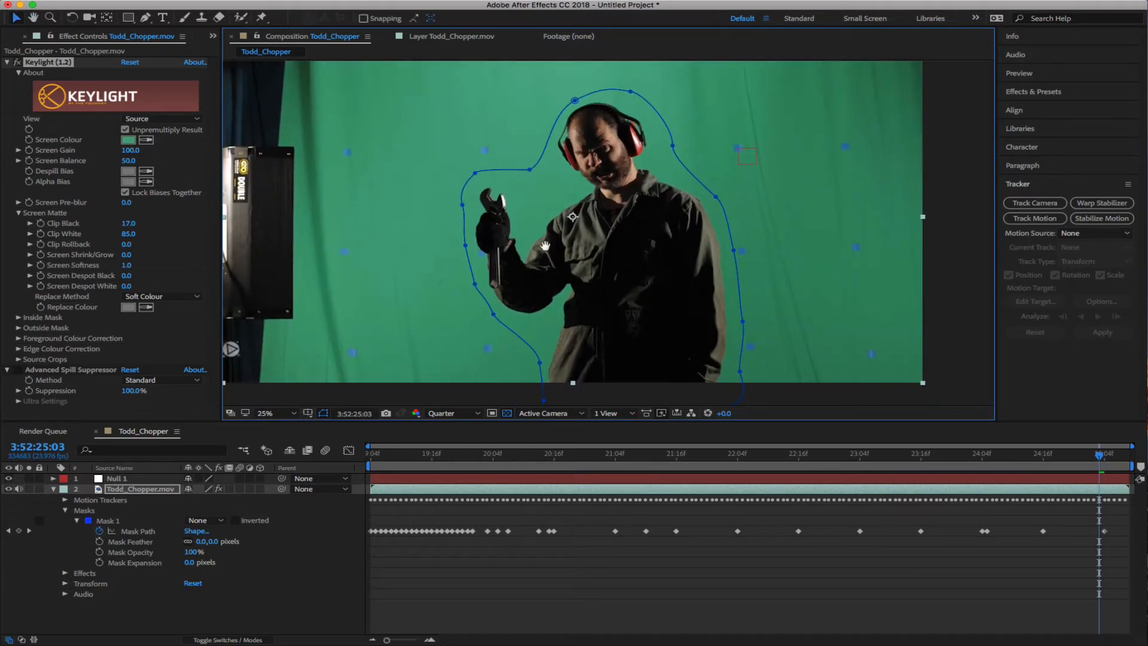
{"action": "left_click_drag", "start_coordinate": [545, 247], "coordinate": [530, 171]}
{"action": "key", "text": "v"}
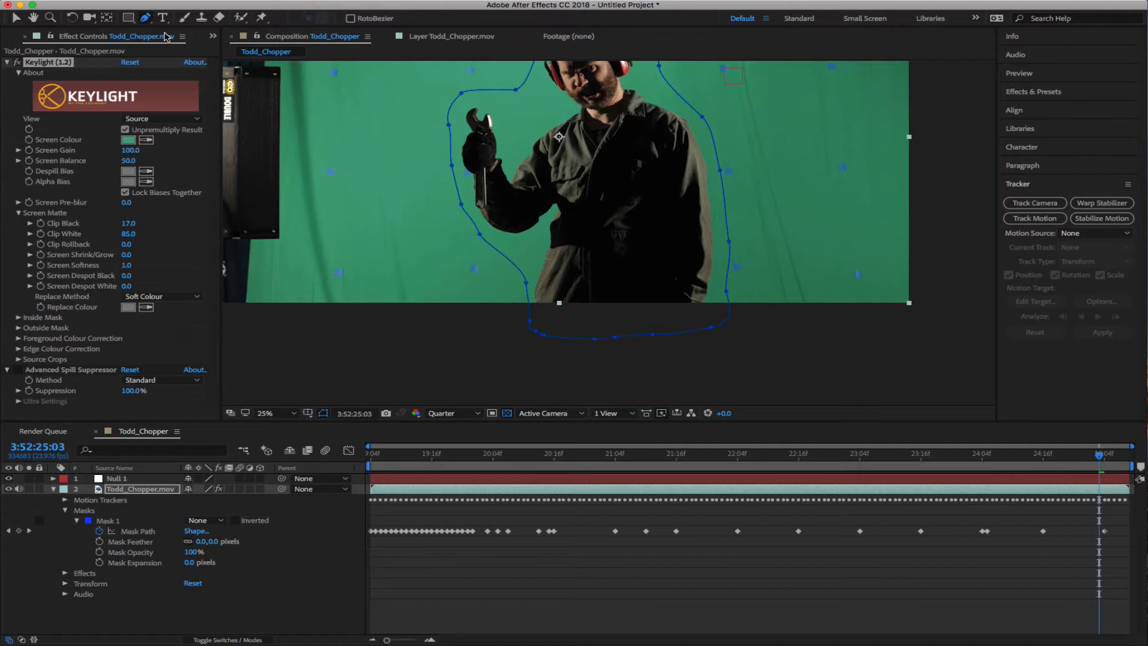
{"action": "left_click", "coordinate": [543, 306]}
{"action": "left_click", "coordinate": [542, 289]}
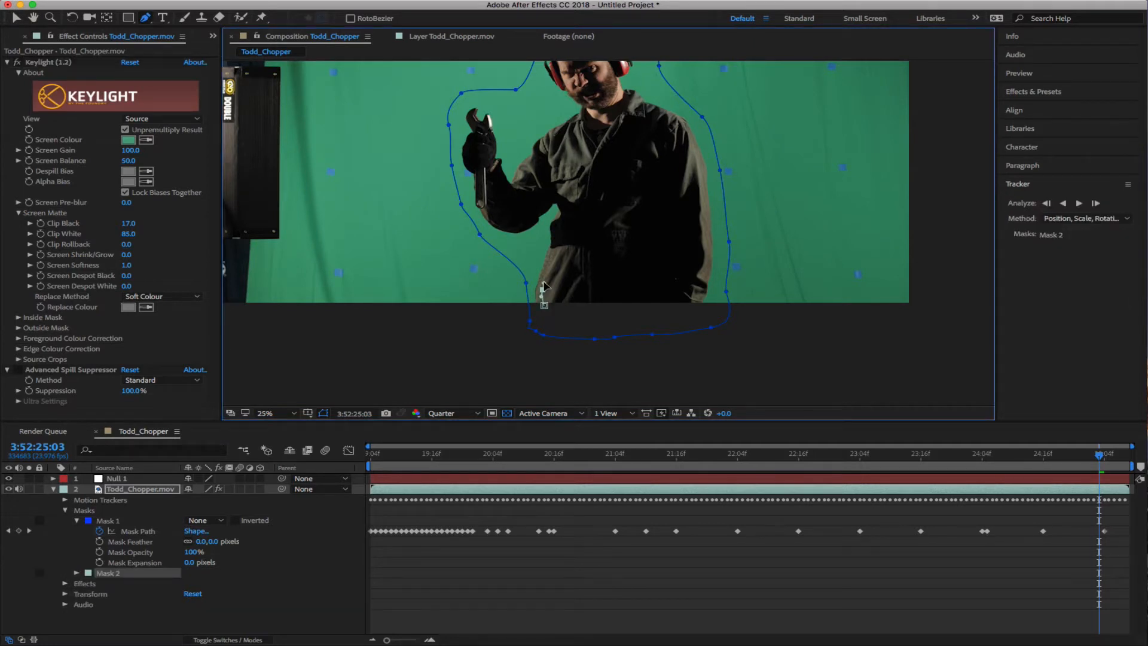
{"action": "left_click", "coordinate": [555, 251]}
{"action": "left_click", "coordinate": [557, 226]}
{"action": "left_click", "coordinate": [568, 207]}
{"action": "left_click", "coordinate": [556, 165]}
{"action": "left_click", "coordinate": [553, 136]}
{"action": "left_click", "coordinate": [584, 114]}
Continue the torso mask over the far shoulder, down his back and below the frame, close it, and set its mode to None
{"action": "left_click_drag", "start_coordinate": [620, 105], "coordinate": [674, 122]}
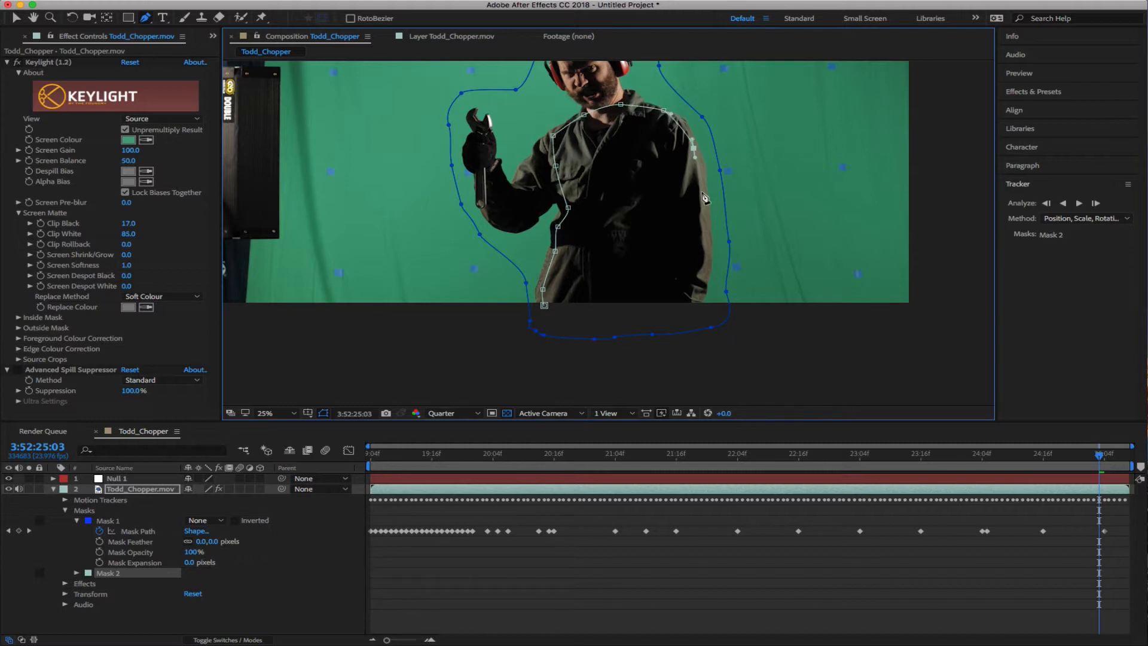
{"action": "left_click_drag", "start_coordinate": [703, 209], "coordinate": [705, 218]}
{"action": "left_click_drag", "start_coordinate": [703, 278], "coordinate": [702, 286]}
{"action": "left_click", "coordinate": [695, 312]}
{"action": "left_click_drag", "start_coordinate": [618, 315], "coordinate": [599, 315]}
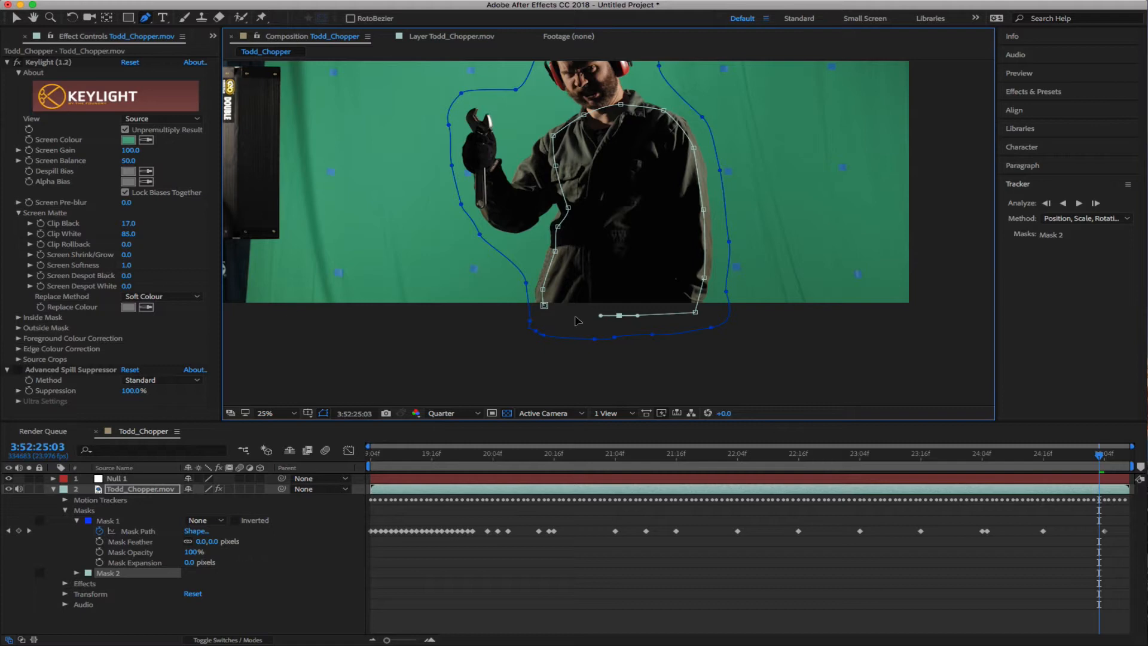
{"action": "left_click", "coordinate": [544, 306]}
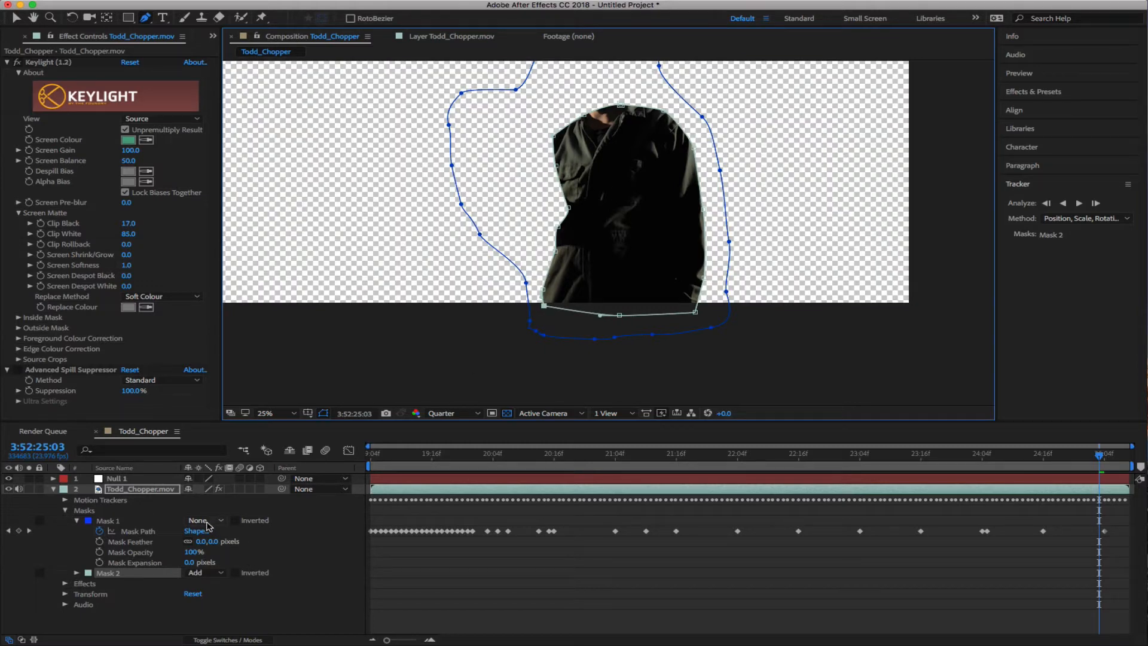
{"action": "left_click", "coordinate": [206, 572]}
{"action": "left_click", "coordinate": [211, 563]}
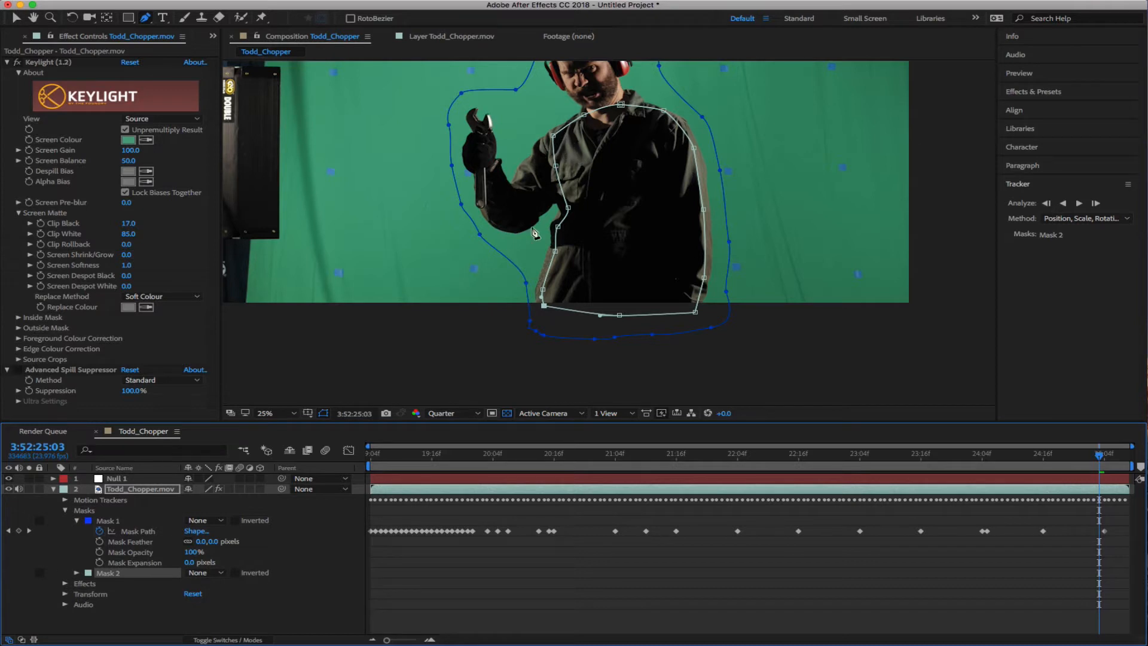
Draw a closed mask inside the man's raised upper arm from shoulder to elbow, and set its mode to None
{"action": "left_click", "coordinate": [566, 140]}
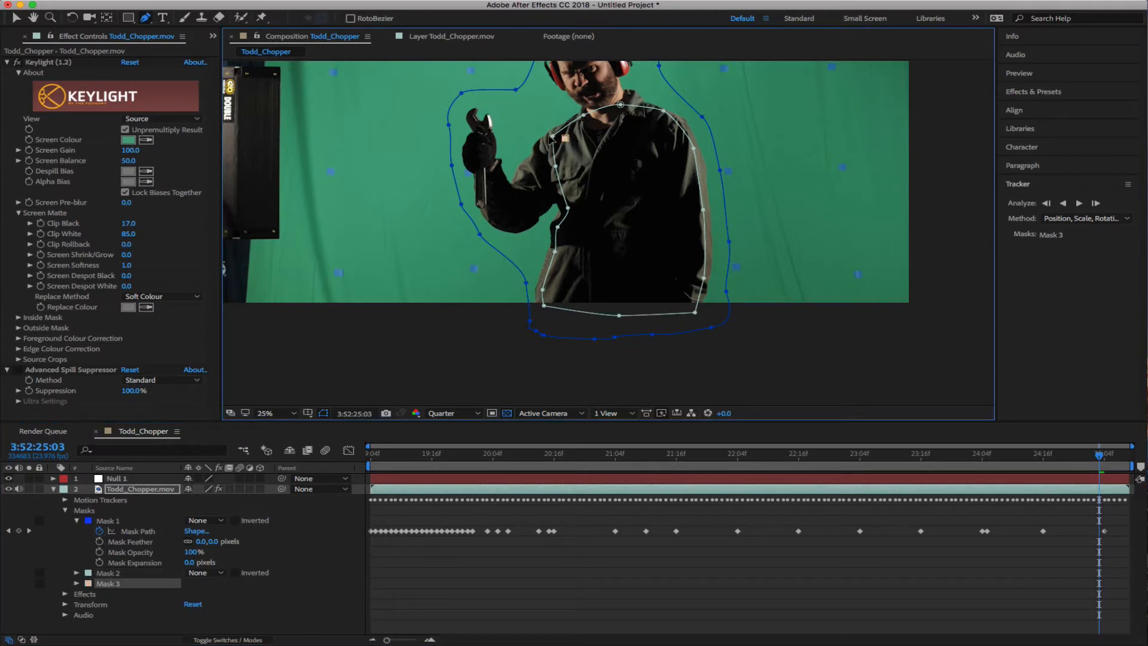
{"action": "left_click", "coordinate": [523, 174]}
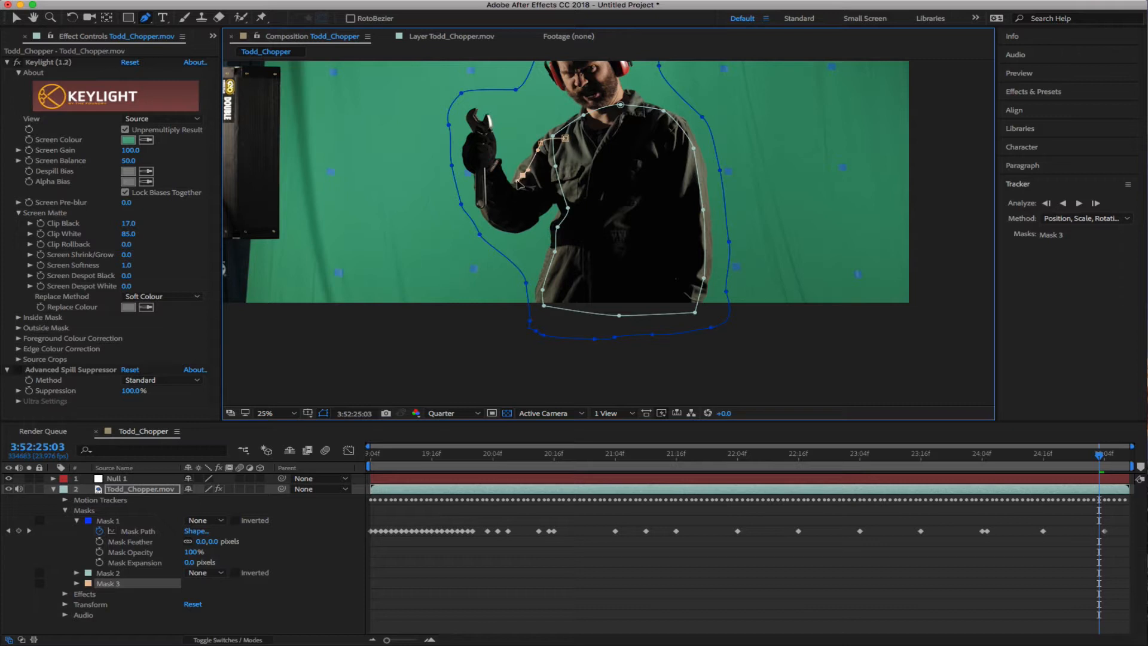
{"action": "left_click", "coordinate": [504, 214]}
{"action": "left_click_drag", "start_coordinate": [505, 214], "coordinate": [531, 225]}
{"action": "left_click", "coordinate": [550, 199]}
{"action": "left_click", "coordinate": [574, 174]}
{"action": "left_click", "coordinate": [575, 149]}
{"action": "left_click", "coordinate": [564, 138]}
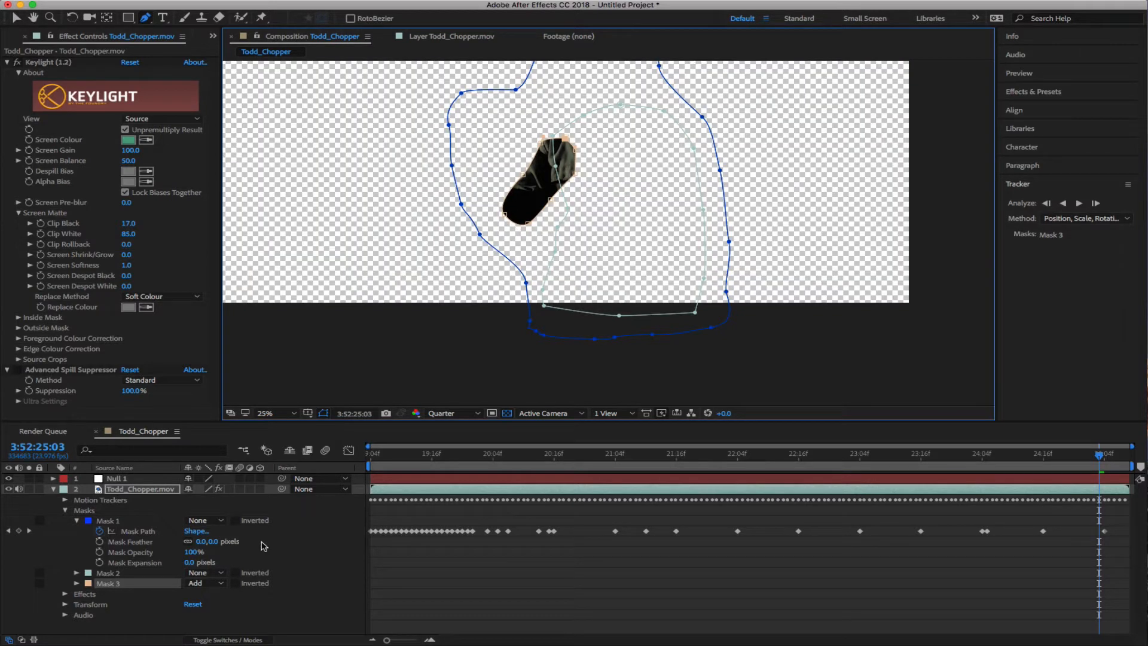
{"action": "left_click", "coordinate": [200, 584]}
{"action": "left_click", "coordinate": [206, 558]}
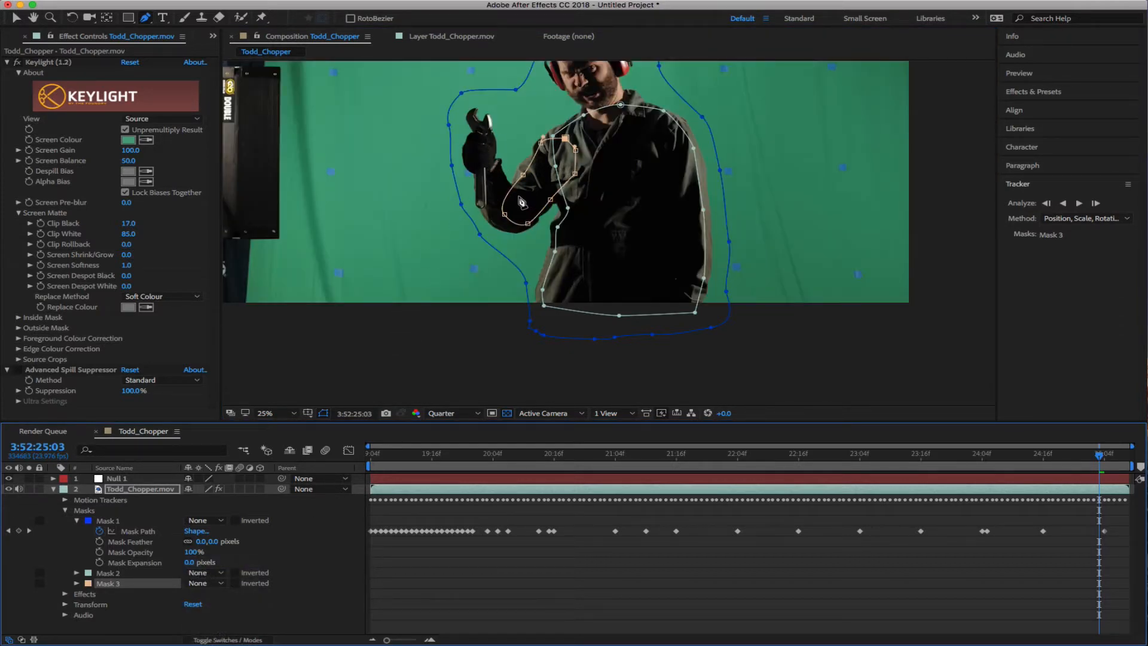
Draw a closed mask inside his forearm from elbow to wrist, and set its mode to None
{"action": "left_click_drag", "start_coordinate": [519, 233], "coordinate": [490, 221]}
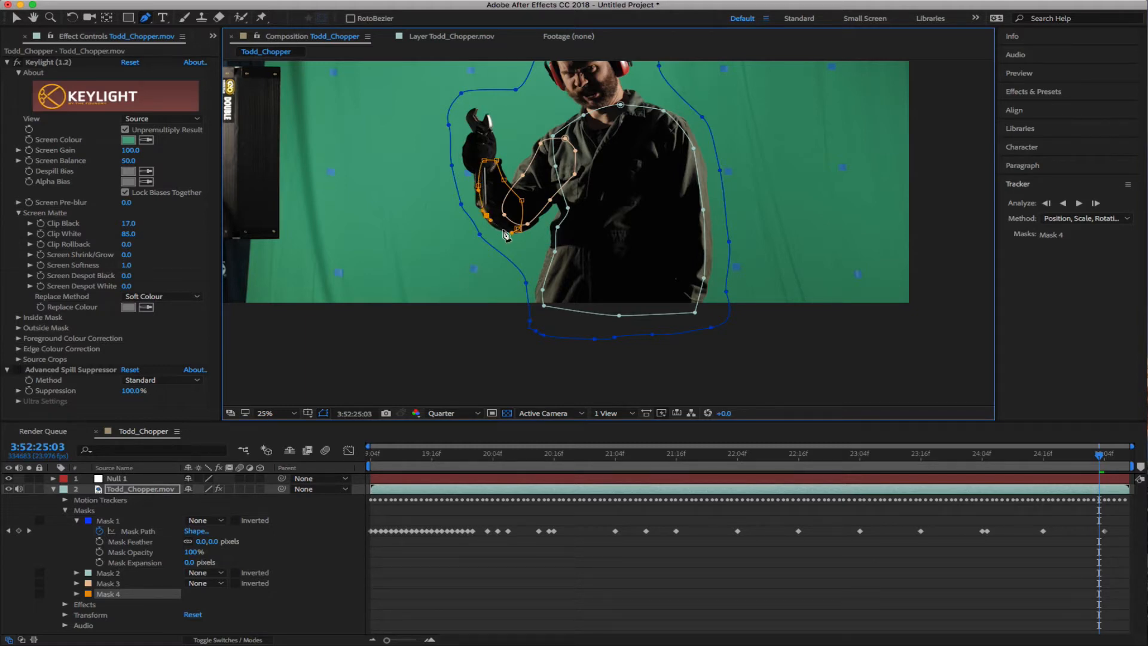
{"action": "left_click", "coordinate": [503, 228]}
{"action": "left_click", "coordinate": [517, 233]}
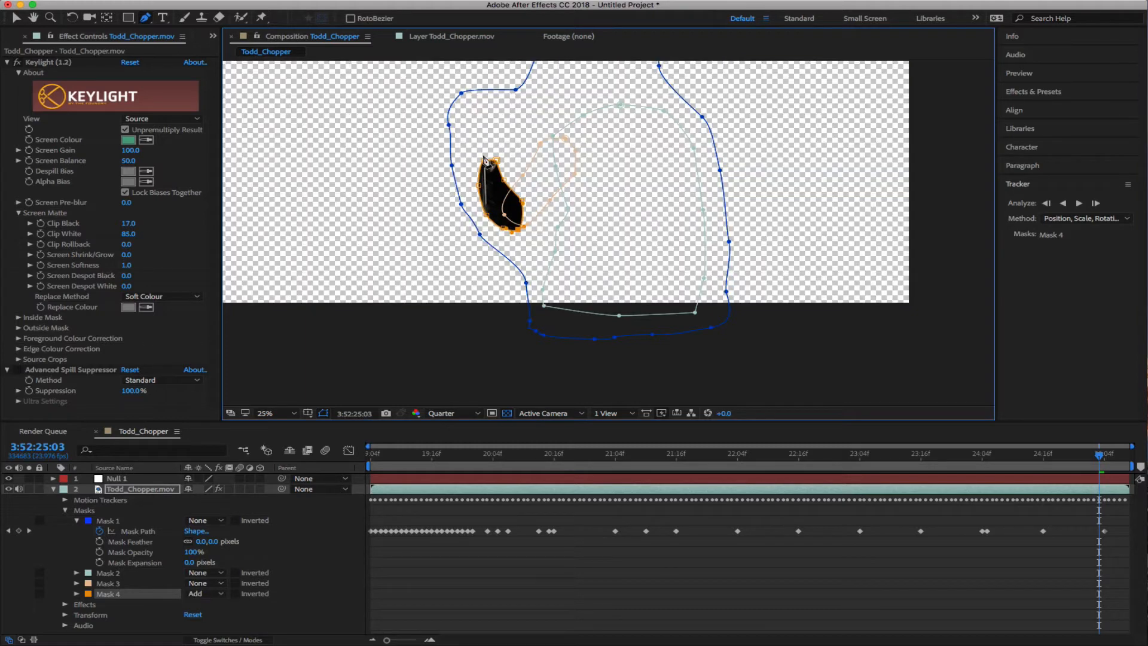
{"action": "left_click", "coordinate": [197, 593]}
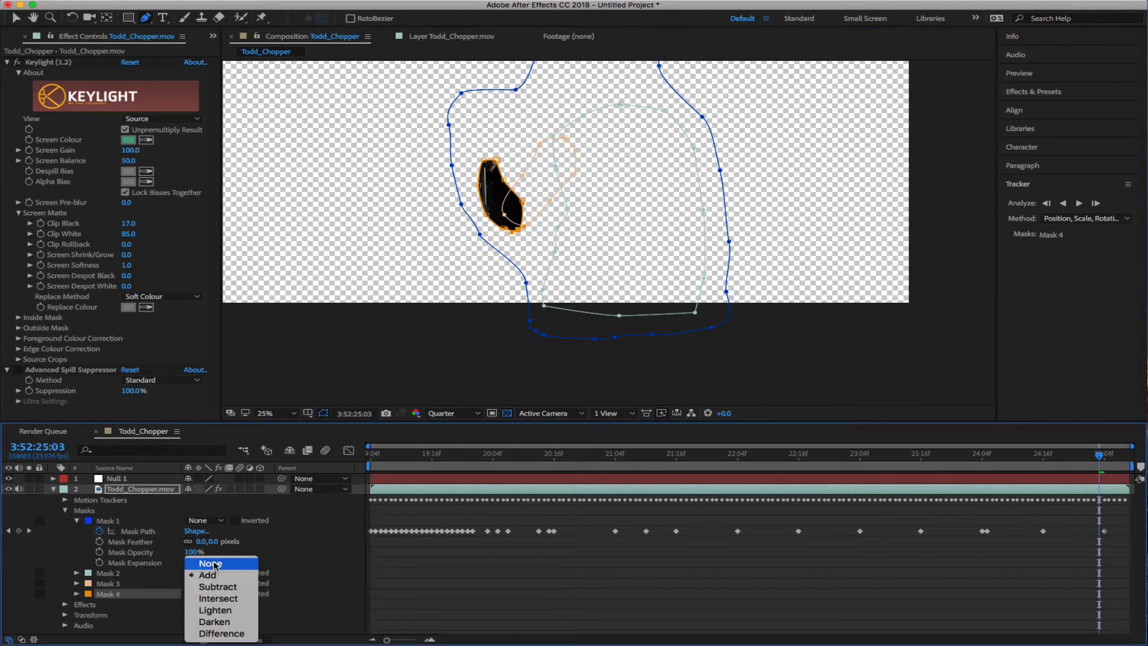
{"action": "left_click", "coordinate": [215, 568]}
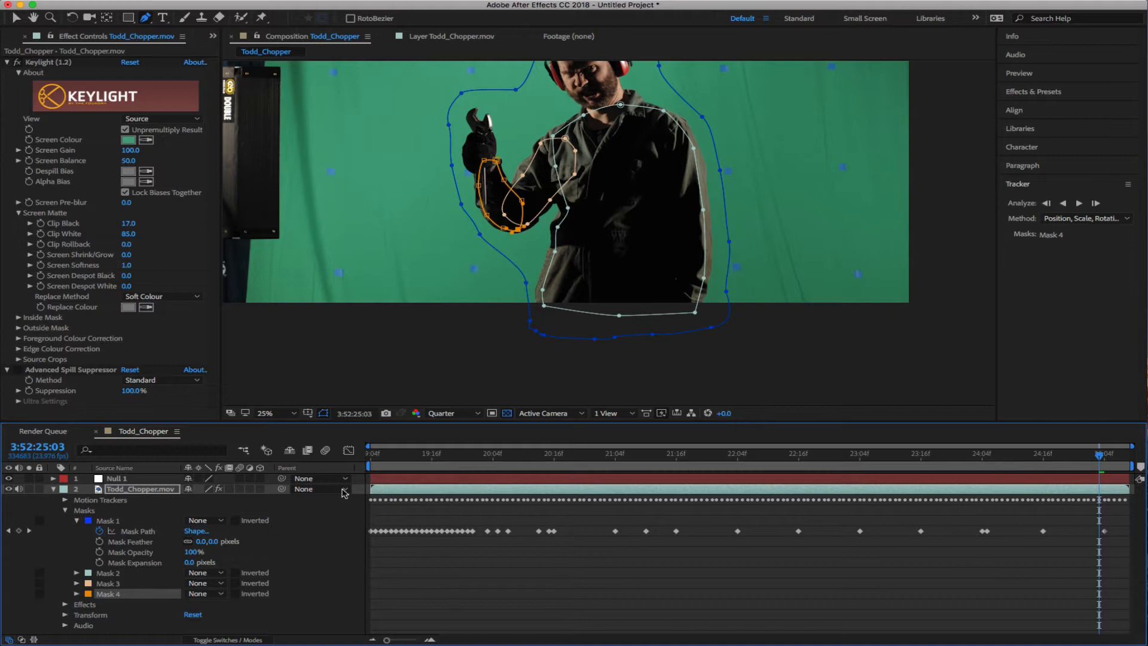
Track Mask 2 forward from 3:52:25:03 to the end of the clip, and return to 3:52:25:03
{"action": "left_click", "coordinate": [319, 566]}
{"action": "left_click", "coordinate": [126, 573]}
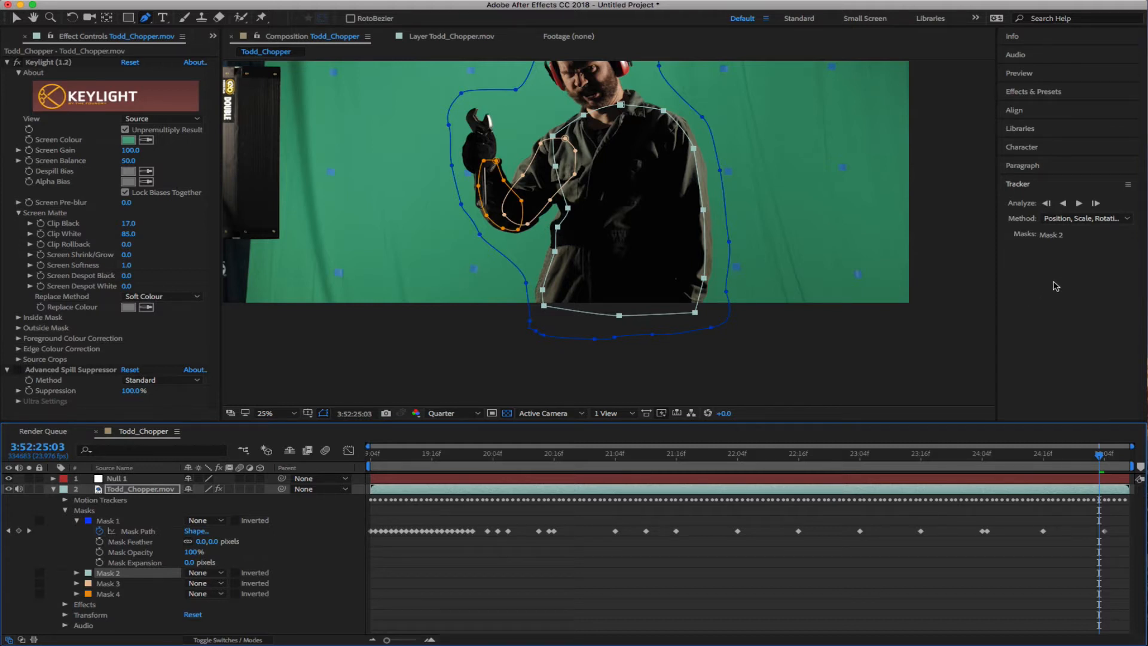
{"action": "left_click", "coordinate": [1079, 203]}
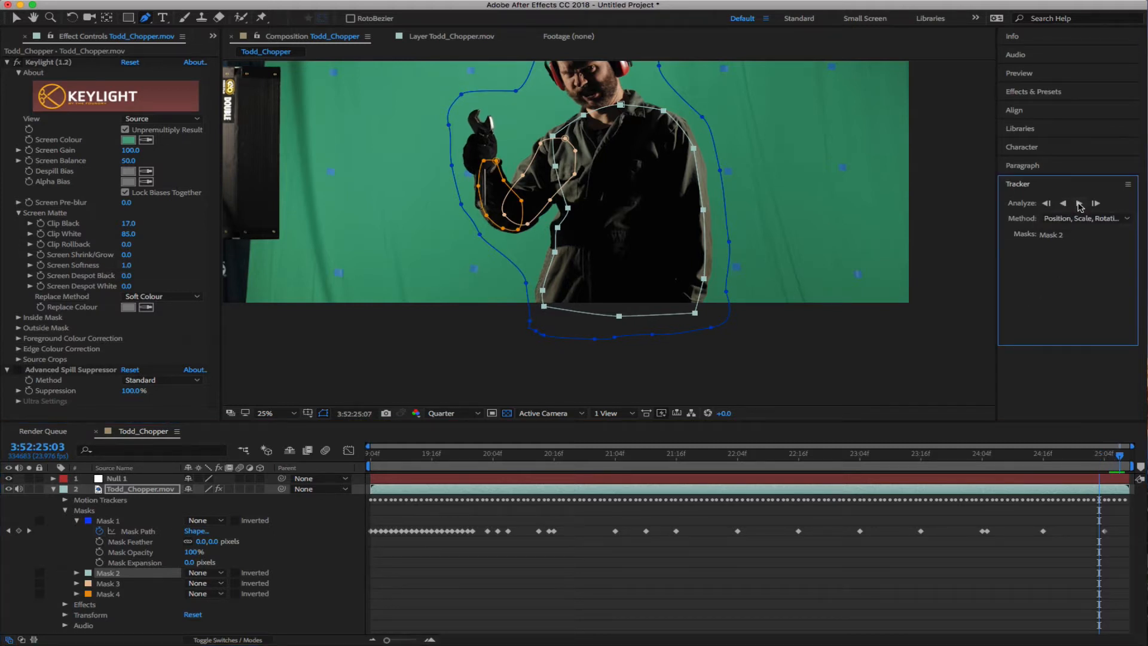
{"action": "left_click_drag", "start_coordinate": [1129, 454], "coordinate": [1100, 459]}
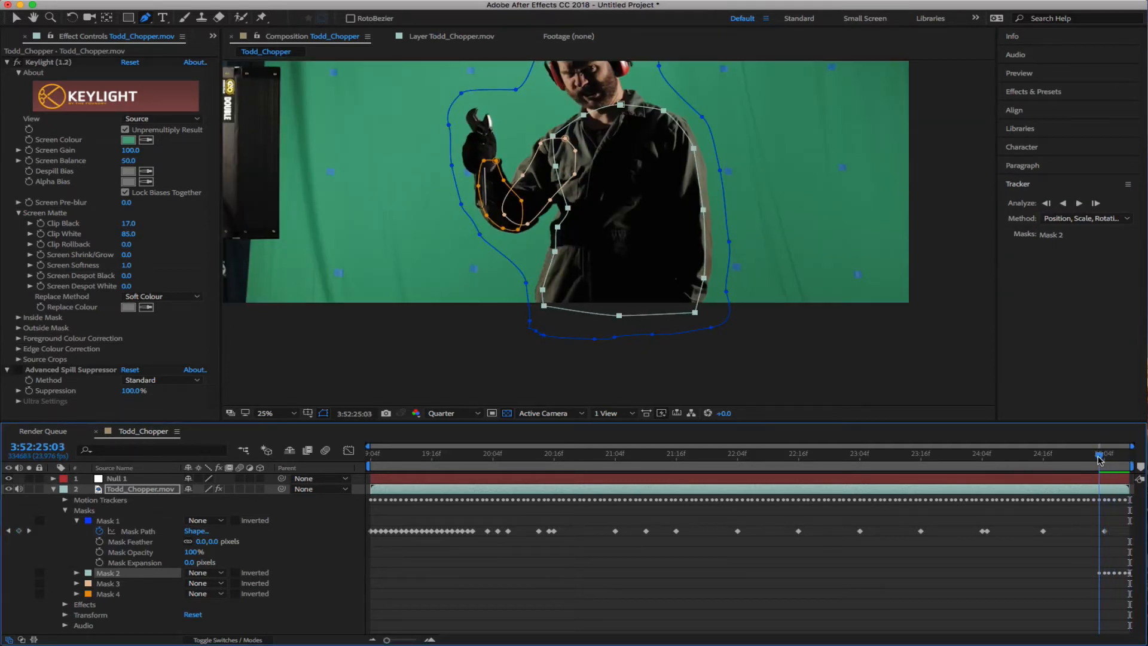
Track Mask 2 backward from 3:52:25:03 and stop the analysis at 3:52:21:18
{"action": "left_click_drag", "start_coordinate": [736, 214], "coordinate": [754, 305]}
{"action": "left_click", "coordinate": [1063, 204]}
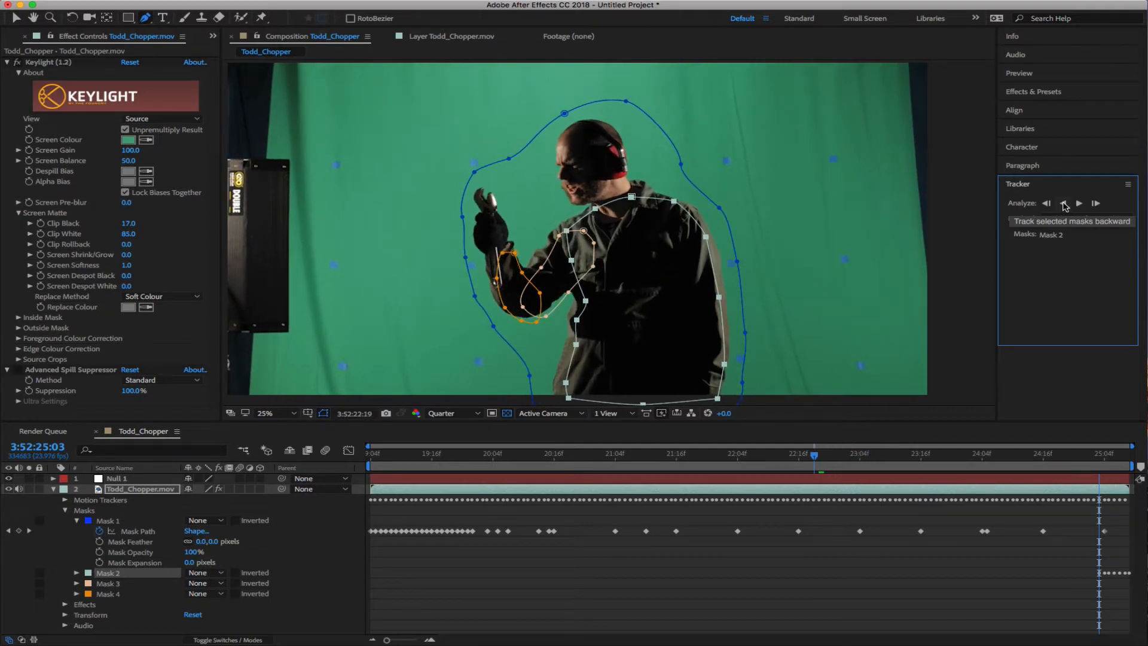
{"action": "left_click", "coordinate": [1064, 205]}
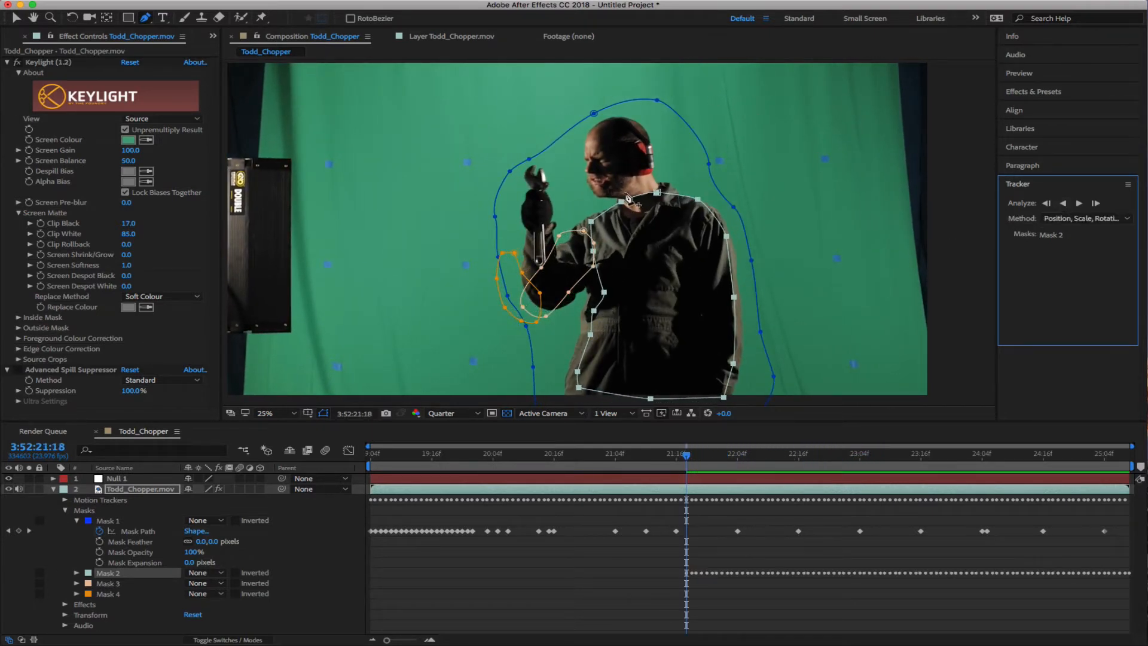
Correct Mask 2 at the neck and its lower front corner at 3:52:21:23, and track it backward to 3:52:21:12
{"action": "left_click_drag", "start_coordinate": [686, 459], "coordinate": [713, 460]}
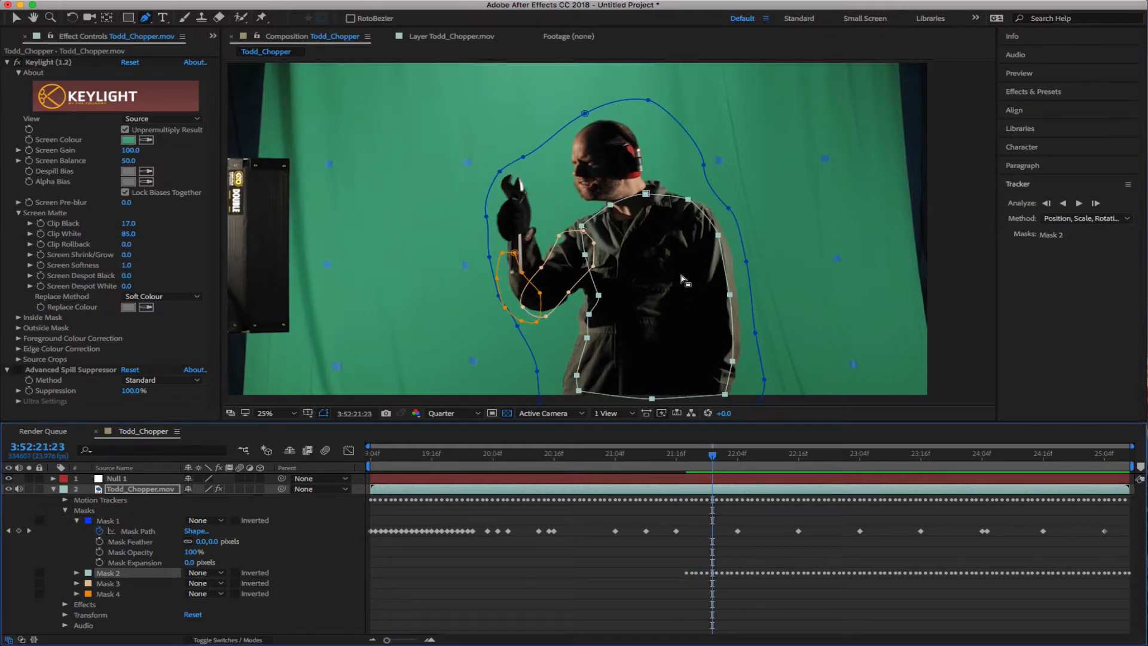
{"action": "left_click_drag", "start_coordinate": [593, 177], "coordinate": [645, 196]}
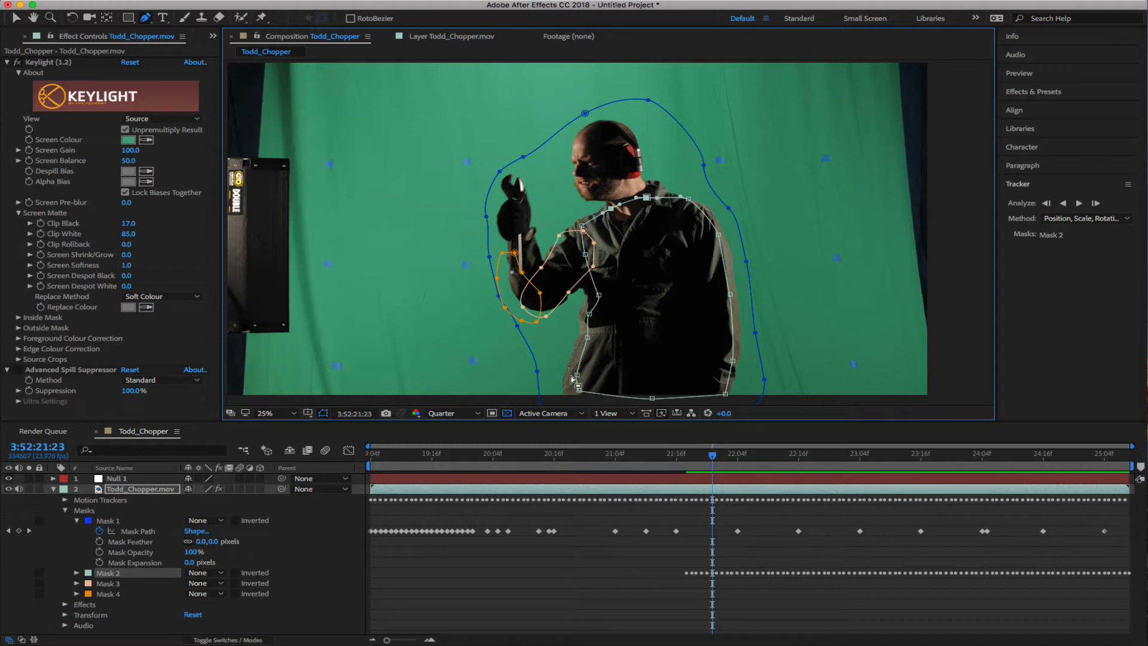
{"action": "left_click_drag", "start_coordinate": [567, 367], "coordinate": [576, 400]}
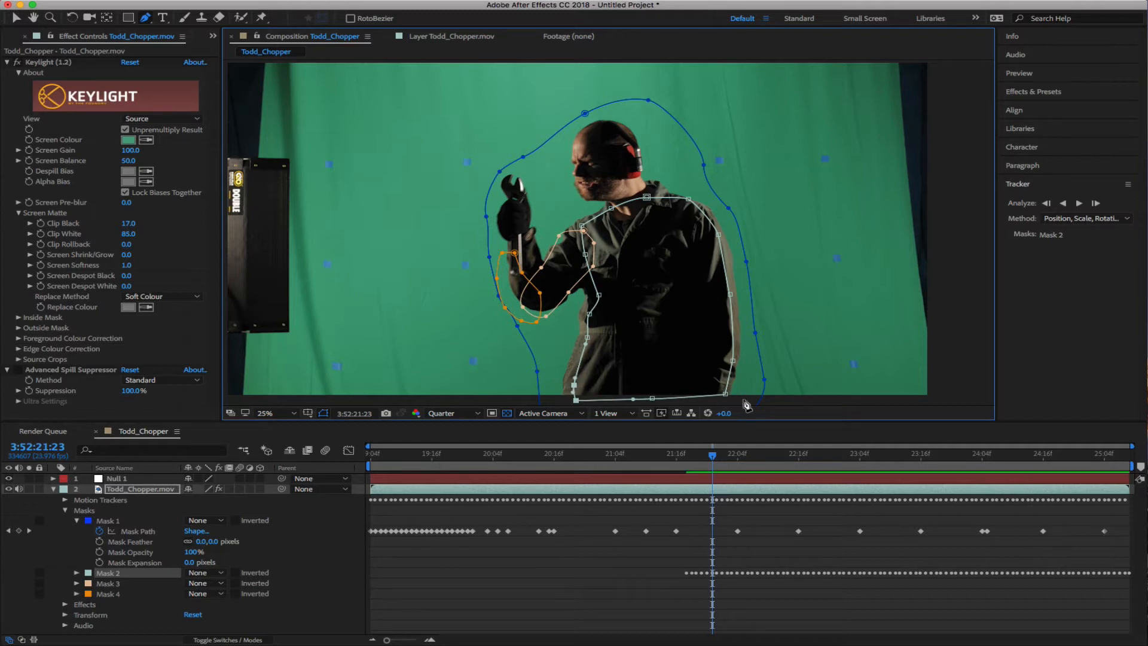
{"action": "left_click", "coordinate": [1063, 204]}
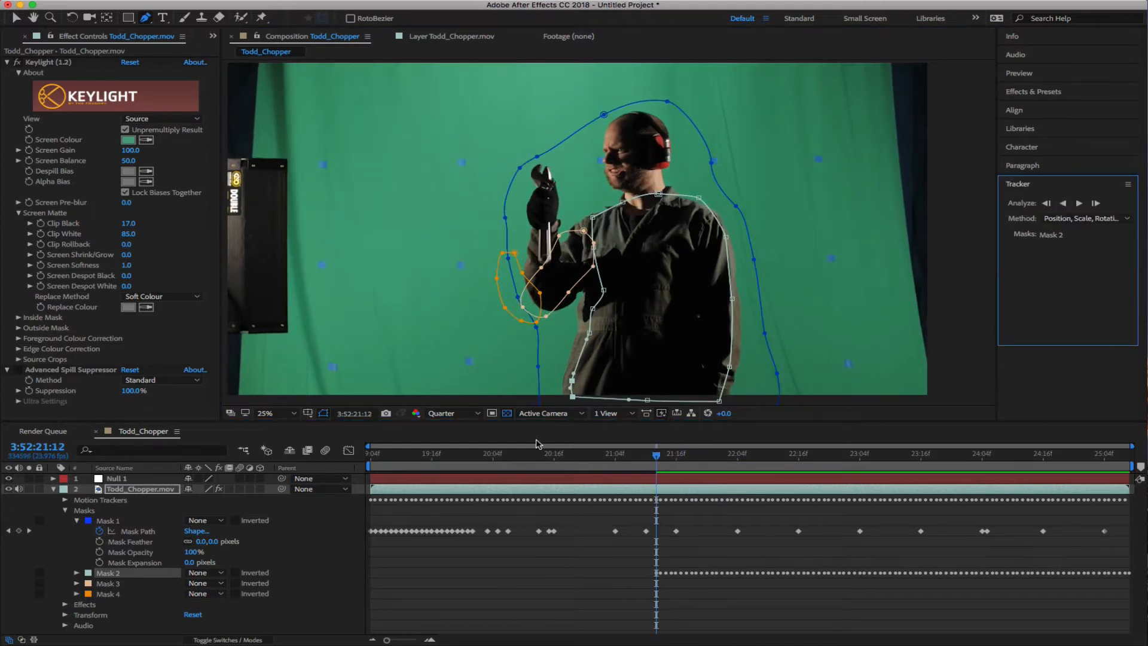
Adjust Mask 2's collar and back-shoulder points at 3:52:21:16 so they sit inside the man's body
{"action": "left_click", "coordinate": [671, 455]}
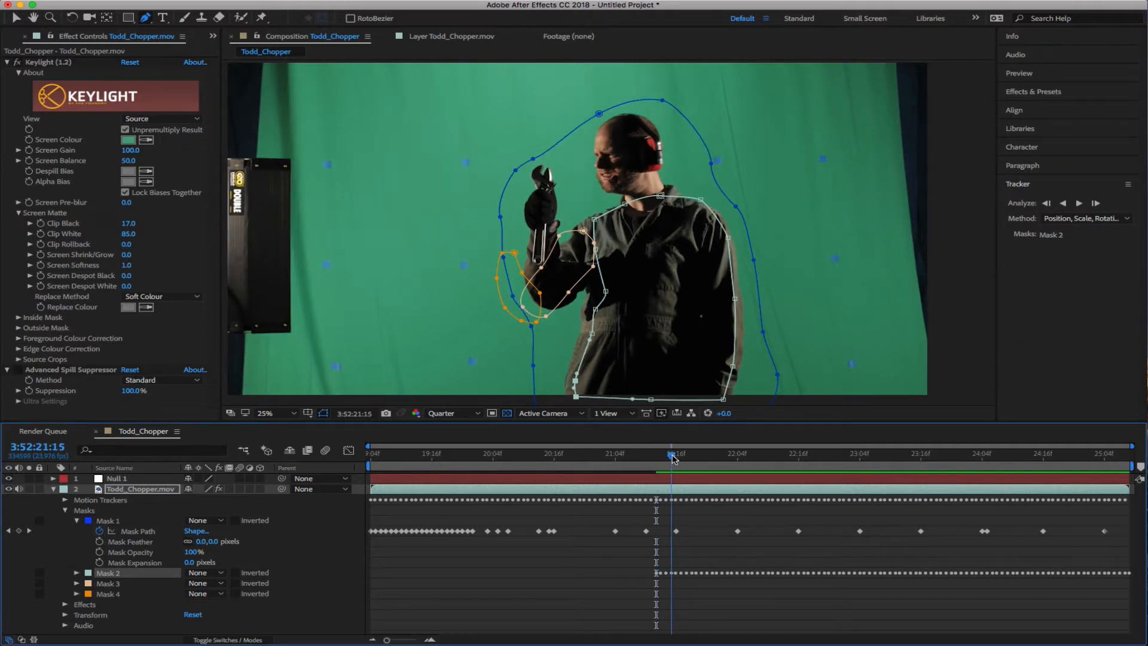
{"action": "left_click_drag", "start_coordinate": [672, 455], "coordinate": [674, 456]}
{"action": "mouse_move", "coordinate": [628, 187]}
{"action": "left_mouse_down"}
{"action": "mouse_move", "coordinate": [585, 227]}
{"action": "mouse_move", "coordinate": [623, 208]}
{"action": "left_mouse_up"}
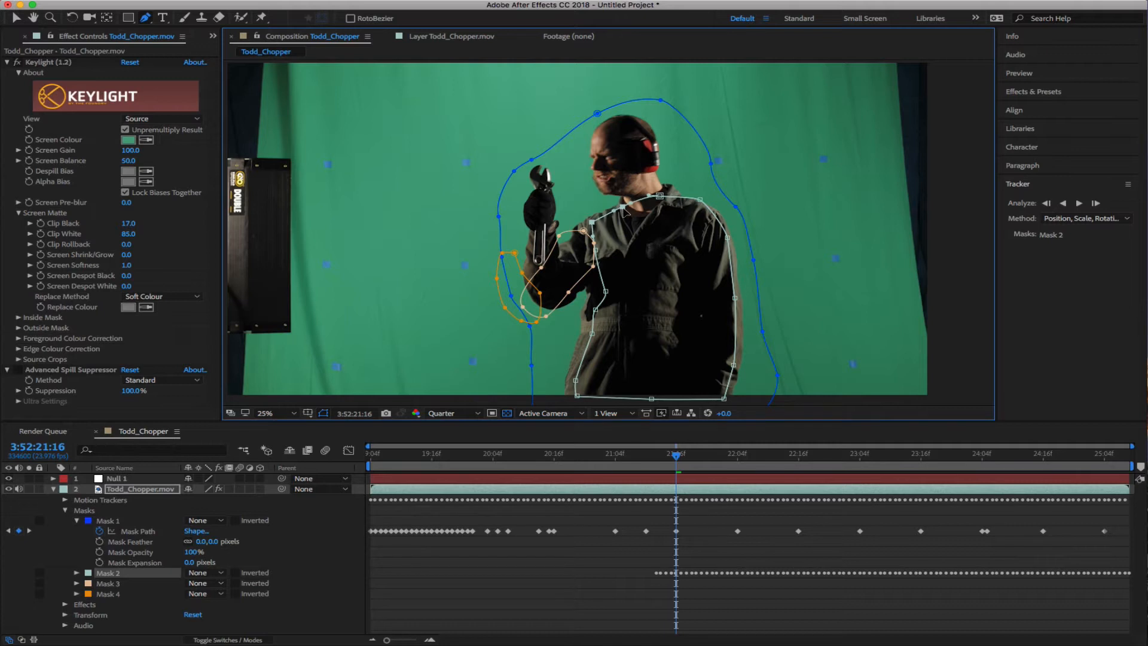
{"action": "left_click_drag", "start_coordinate": [699, 199], "coordinate": [696, 205]}
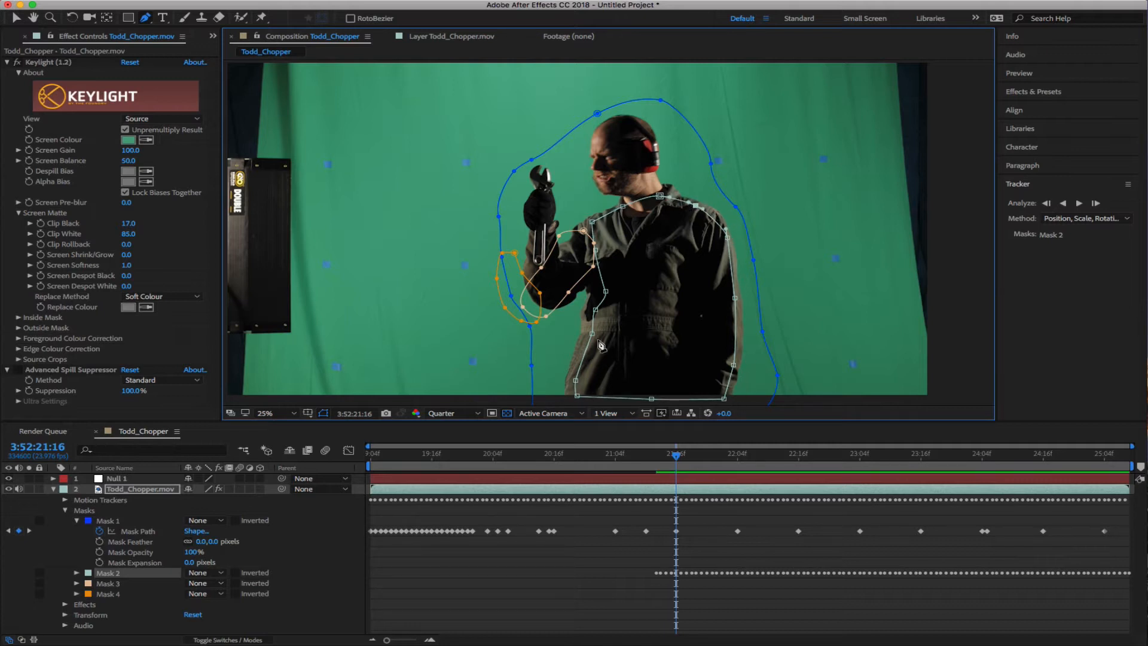
Lower Mask 2's back-shoulder point slightly at 3:52:21:22, and track the mask backward to 3:52:21:08
{"action": "left_click", "coordinate": [681, 456]}
{"action": "left_click_drag", "start_coordinate": [681, 456], "coordinate": [706, 456]}
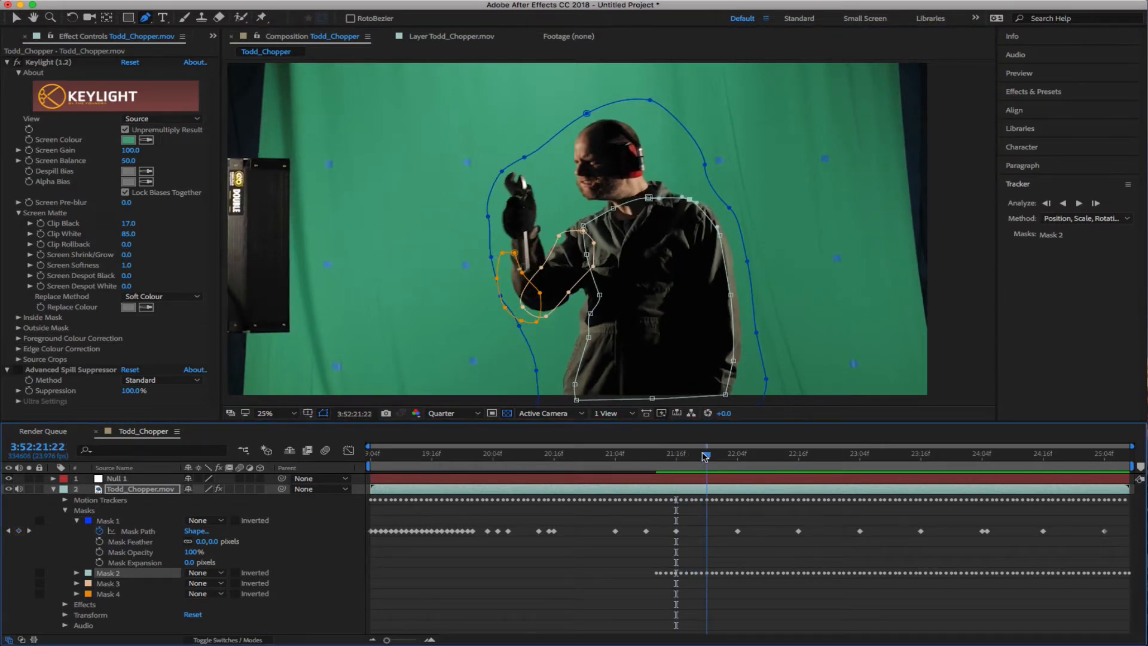
{"action": "key", "text": "v"}
{"action": "double_click", "coordinate": [690, 203]}
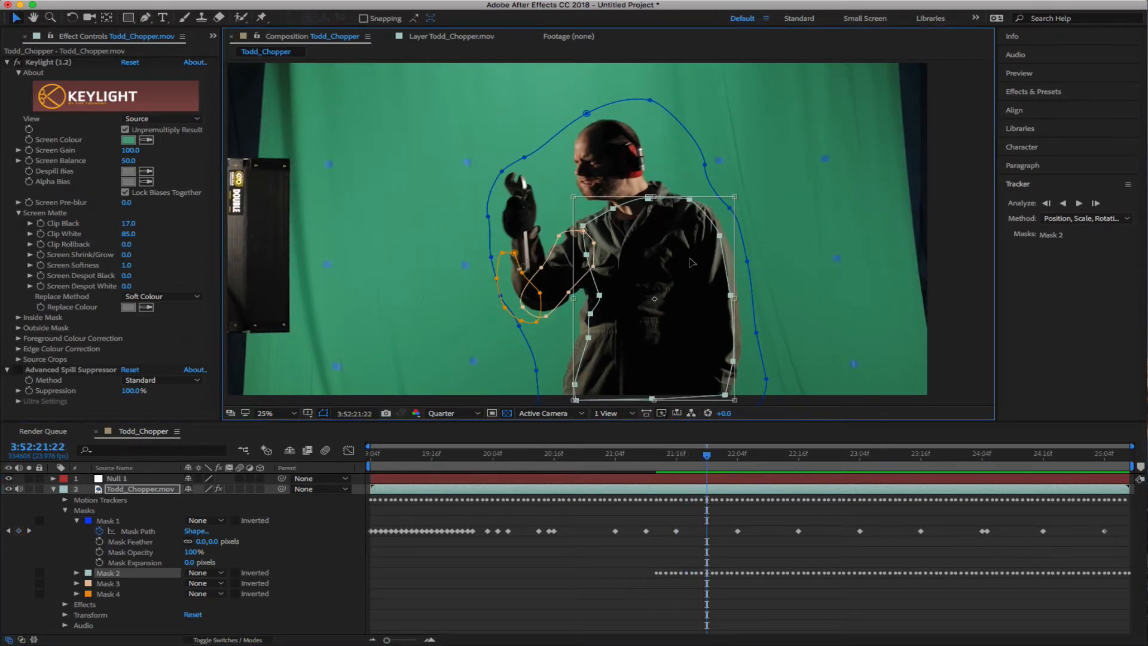
{"action": "key", "text": "Escape"}
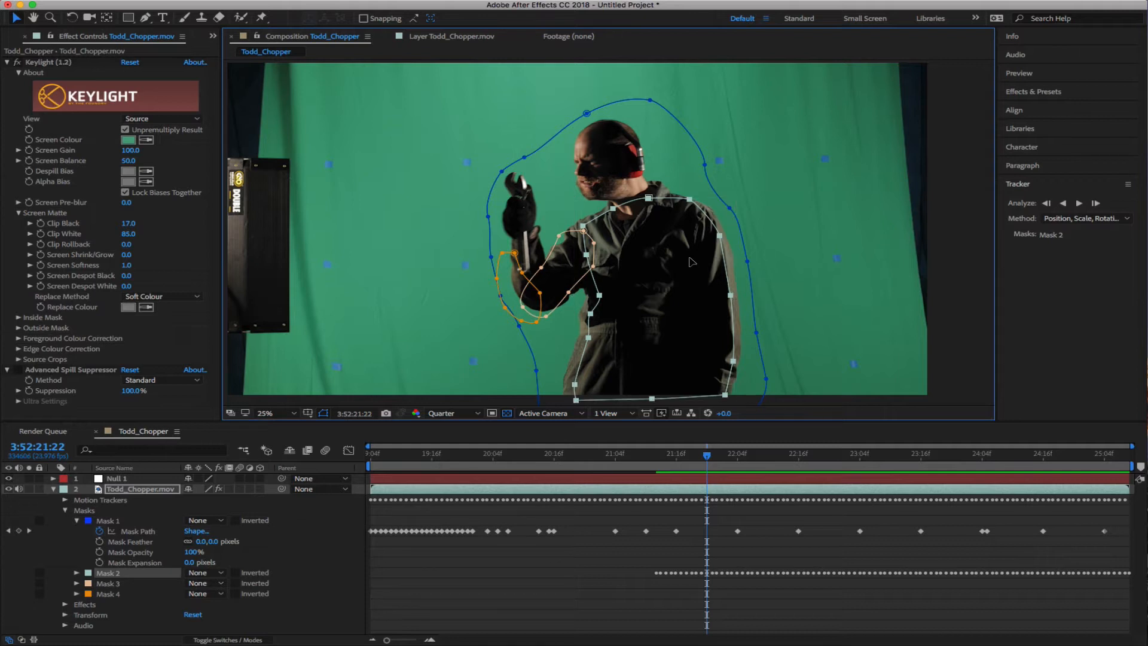
{"action": "left_click", "coordinate": [689, 199]}
{"action": "left_click_drag", "start_coordinate": [689, 199], "coordinate": [688, 203]}
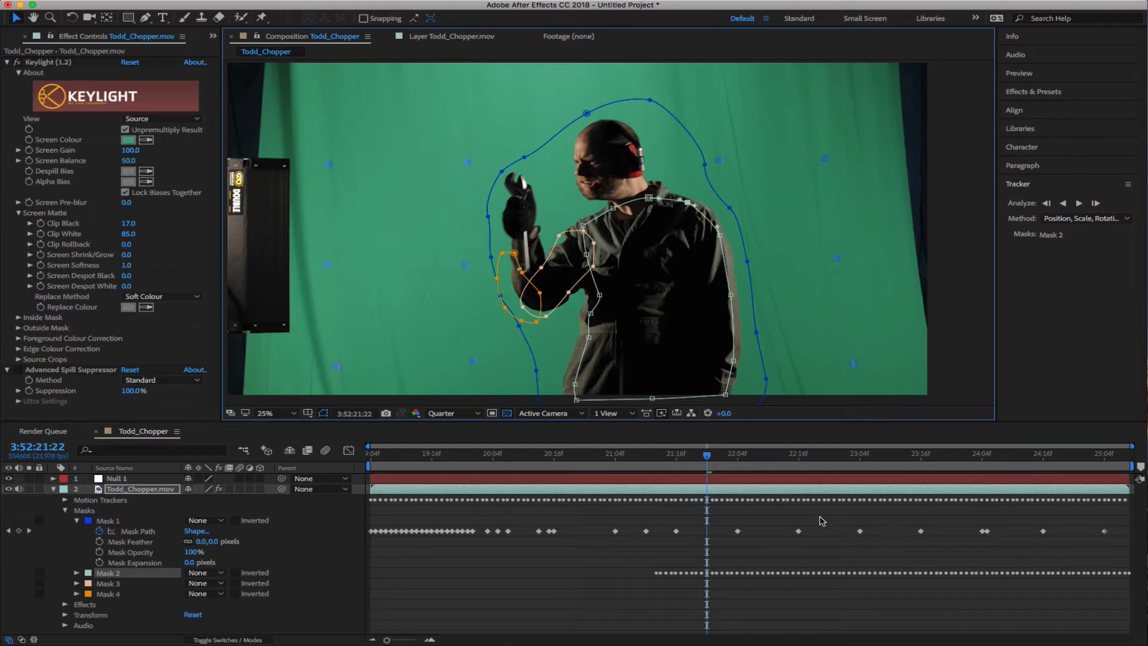
{"action": "left_click", "coordinate": [1064, 203]}
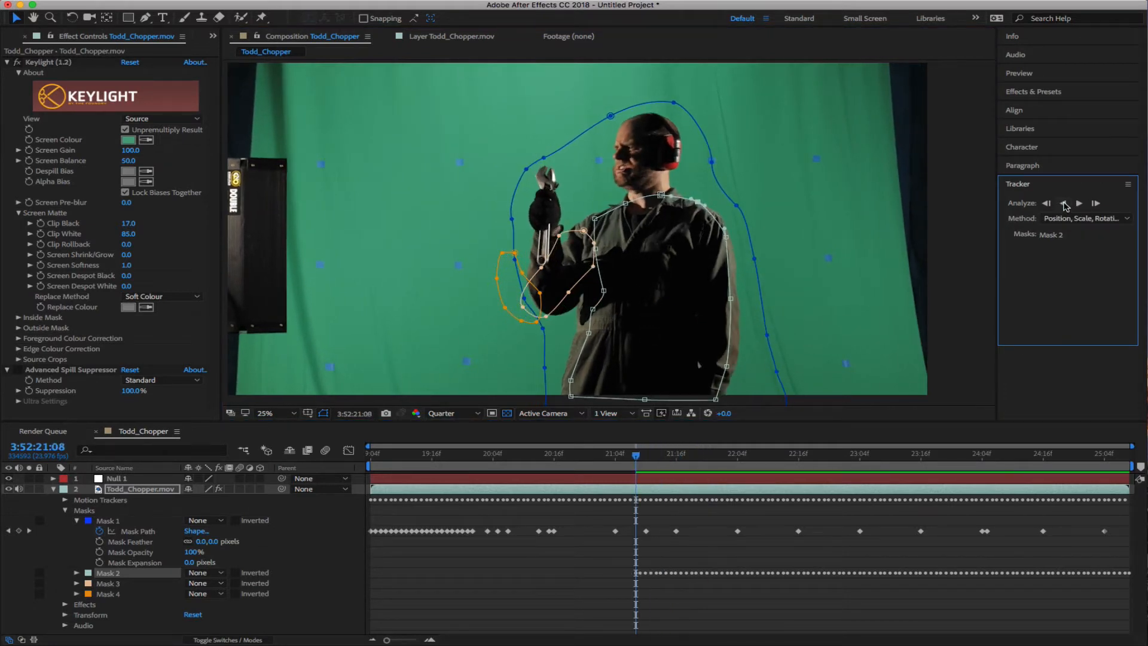
Pull Mask 2's shoulder and front waist points into position on the man's body at 3:52:21:08, and track it backward to 3:52:21:00
{"action": "left_click", "coordinate": [706, 200]}
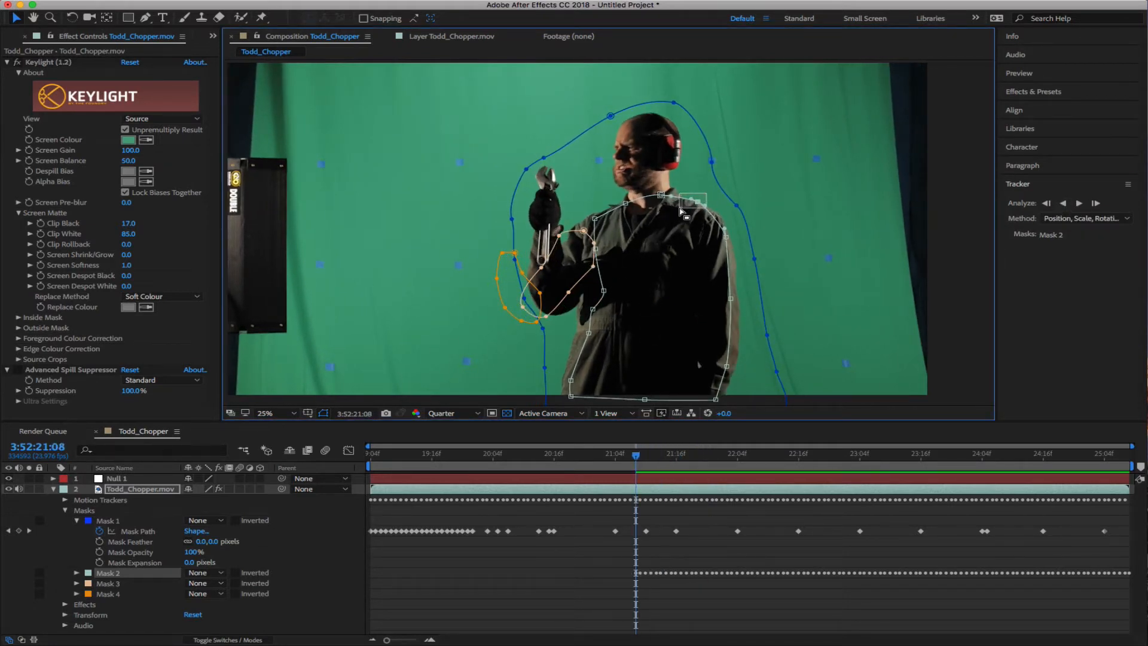
{"action": "left_click_drag", "start_coordinate": [697, 206], "coordinate": [690, 209]}
{"action": "left_click_drag", "start_coordinate": [734, 254], "coordinate": [720, 223]}
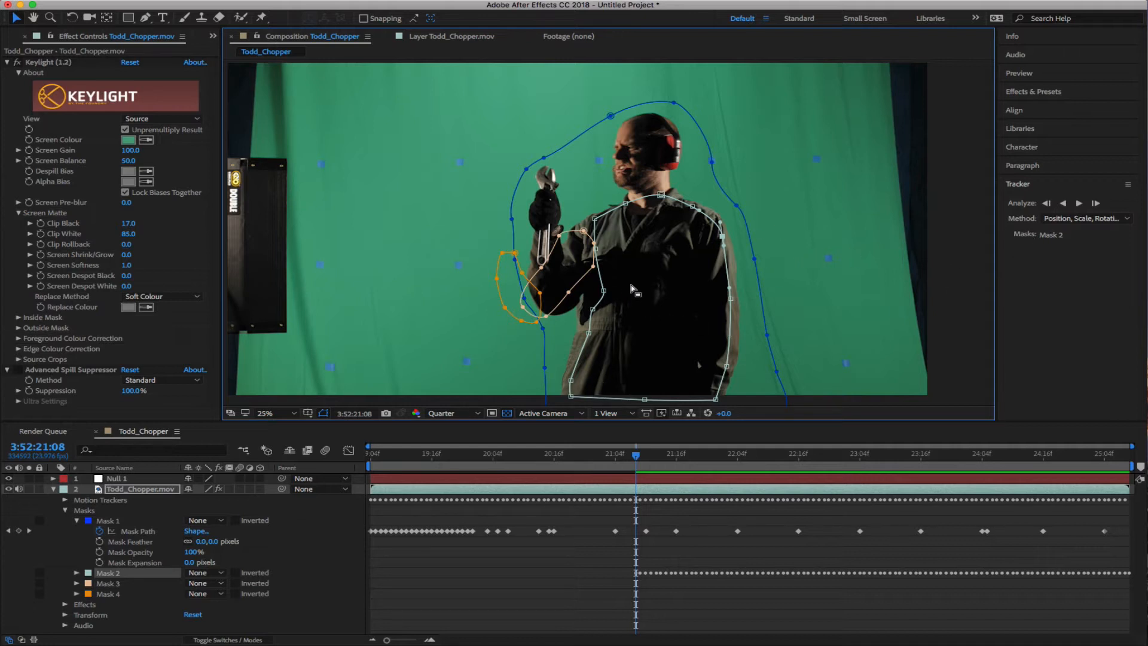
{"action": "left_click_drag", "start_coordinate": [630, 284], "coordinate": [588, 308]}
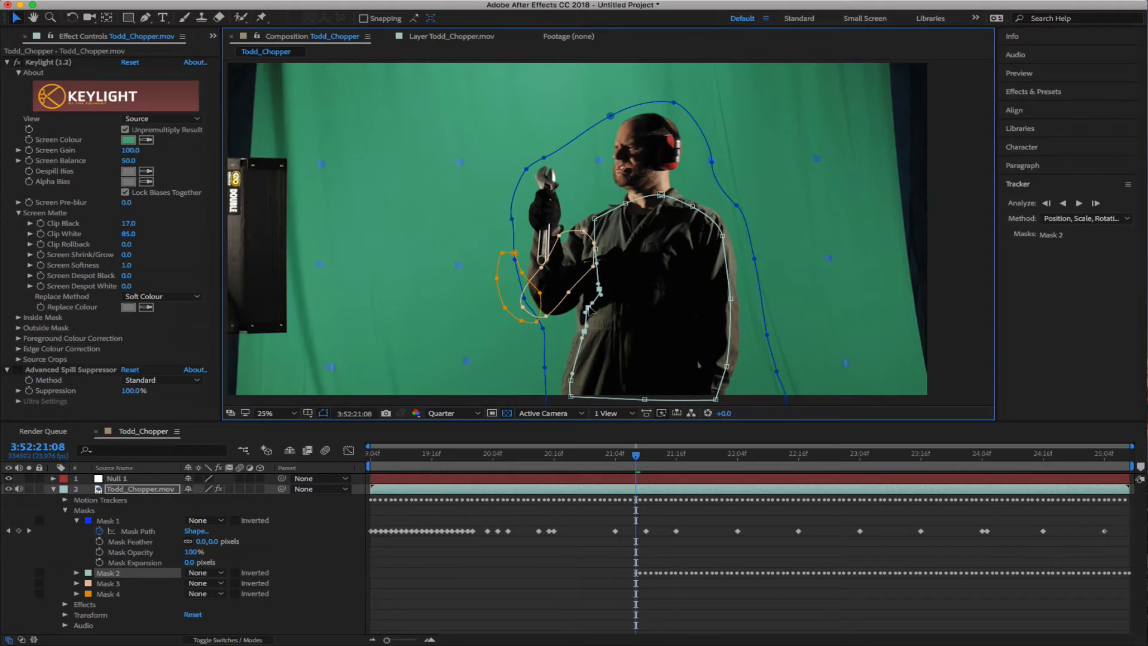
{"action": "left_click", "coordinate": [1063, 204]}
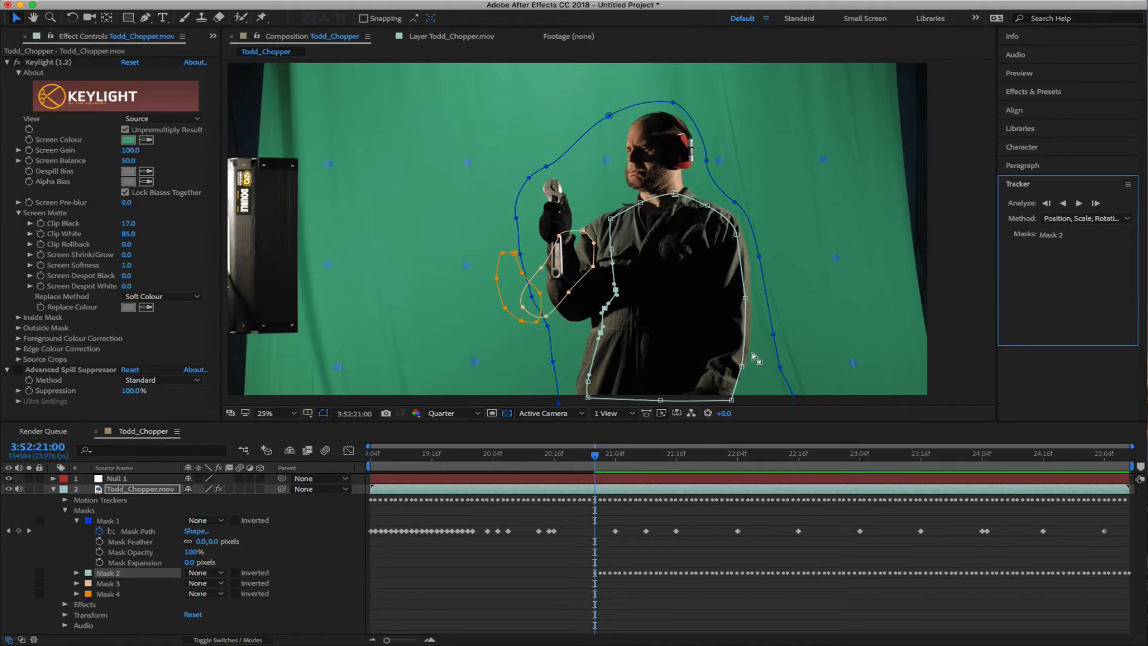
Move Mask 2's lower back corner inward at 3:52:21:00 and 3:52:21:04, and track the mask backward to 3:52:20:11
{"action": "left_click_drag", "start_coordinate": [756, 353], "coordinate": [728, 402]}
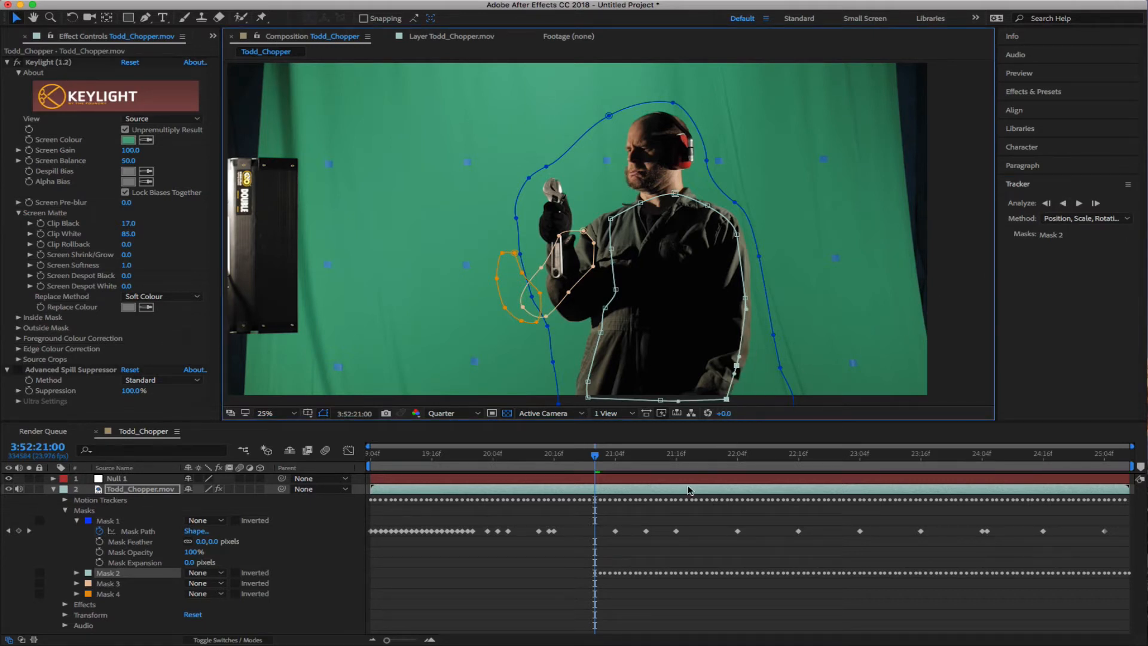
{"action": "left_click_drag", "start_coordinate": [597, 456], "coordinate": [616, 457]}
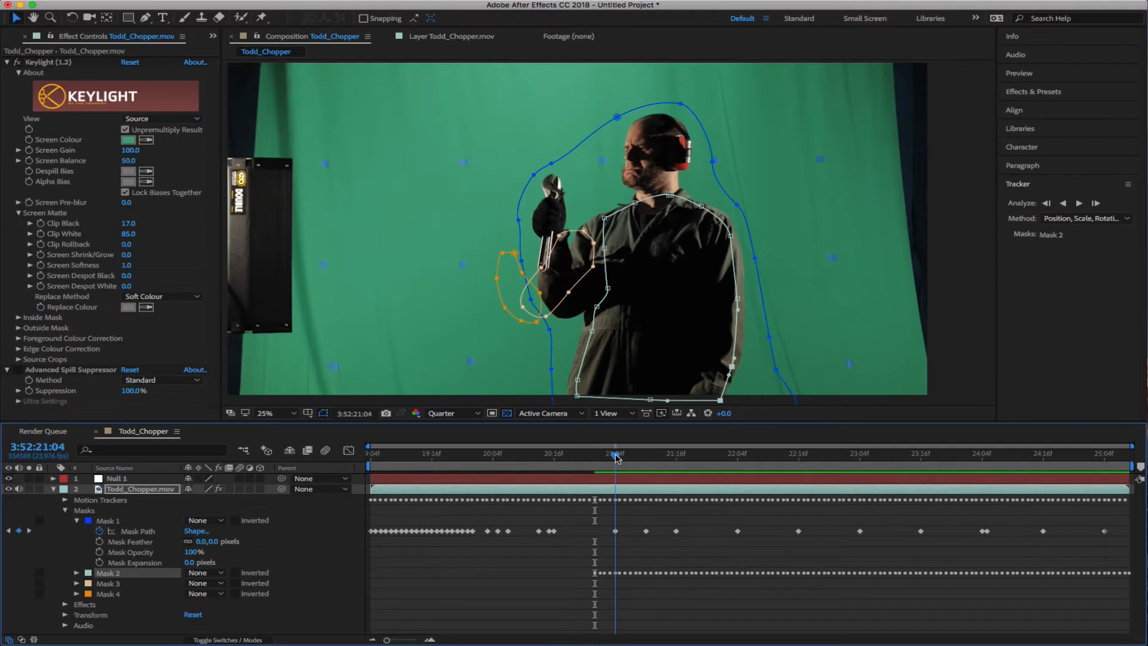
{"action": "left_click_drag", "start_coordinate": [720, 400], "coordinate": [716, 401]}
{"action": "key", "text": "super+z"}
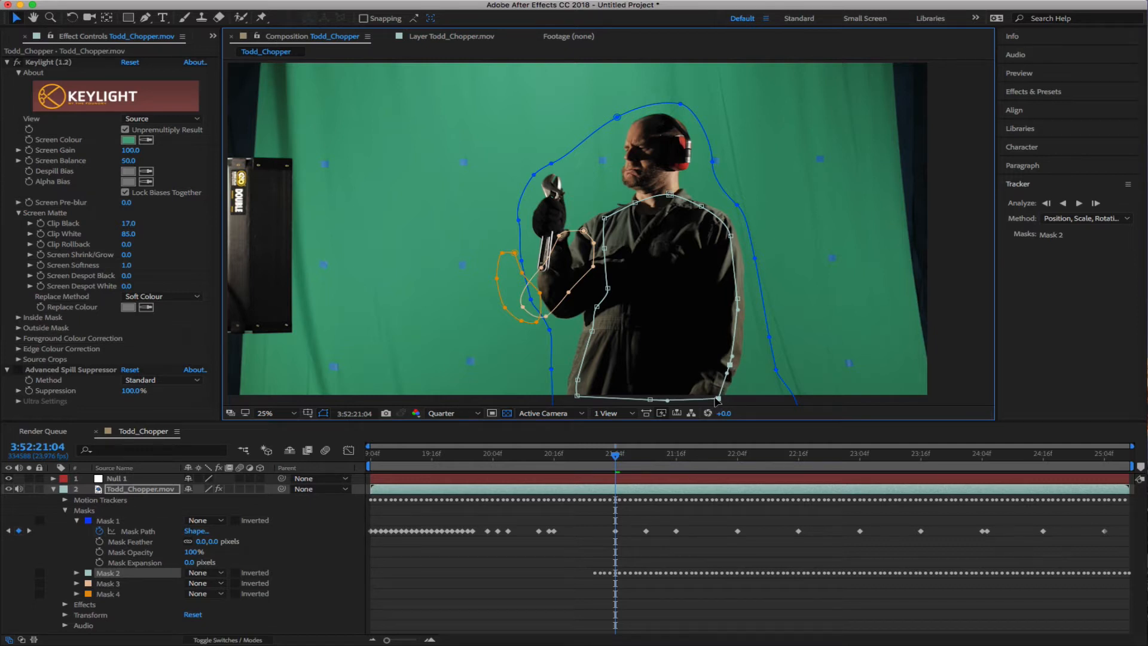
{"action": "left_click", "coordinate": [1046, 203]}
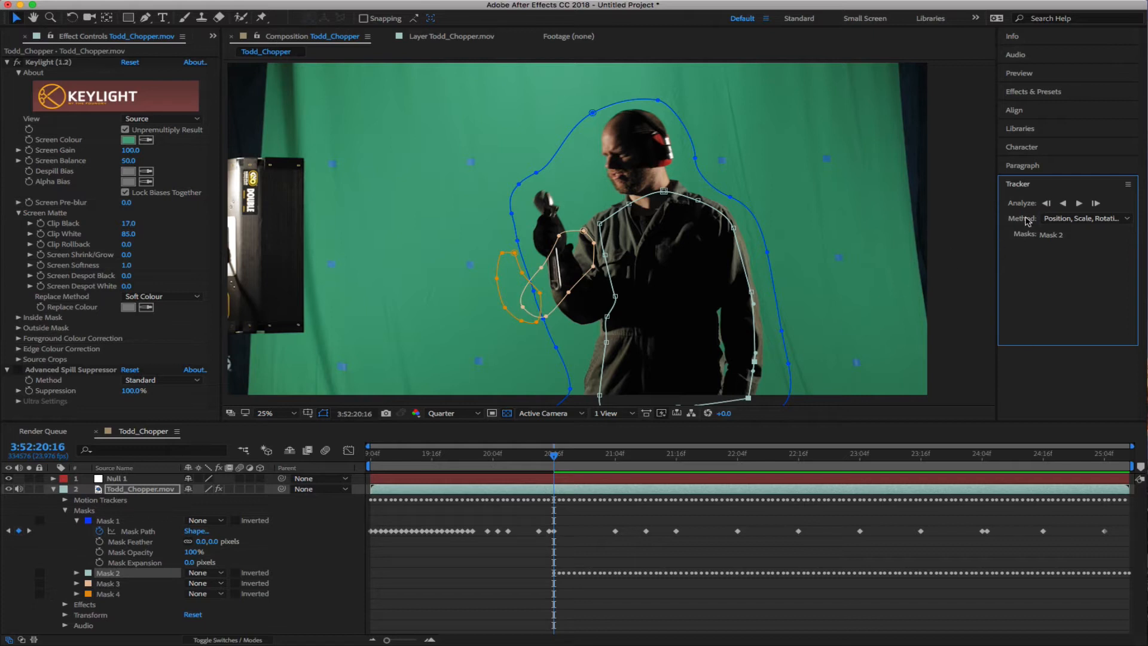
{"action": "left_click", "coordinate": [1063, 205]}
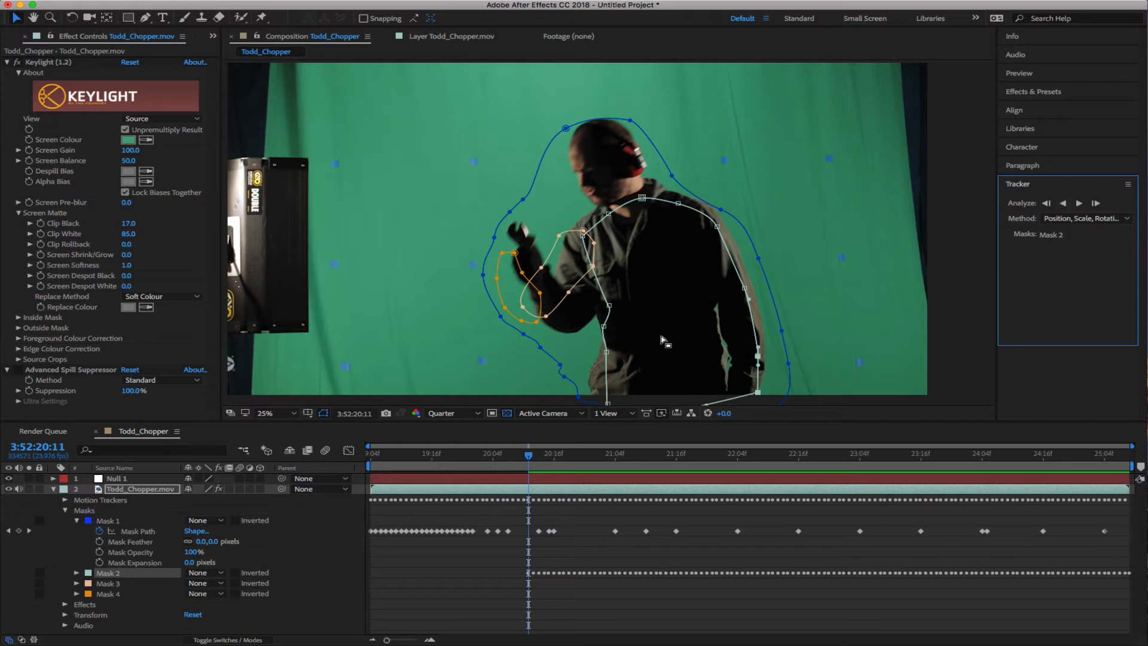
Correct Mask 2's front waist, neck, shoulder and lower back corner points at 3:52:20:11 to fit the leaning body
{"action": "left_click_drag", "start_coordinate": [594, 324], "coordinate": [601, 404]}
{"action": "left_click_drag", "start_coordinate": [608, 214], "coordinate": [606, 213]}
{"action": "left_click_drag", "start_coordinate": [679, 204], "coordinate": [676, 200]}
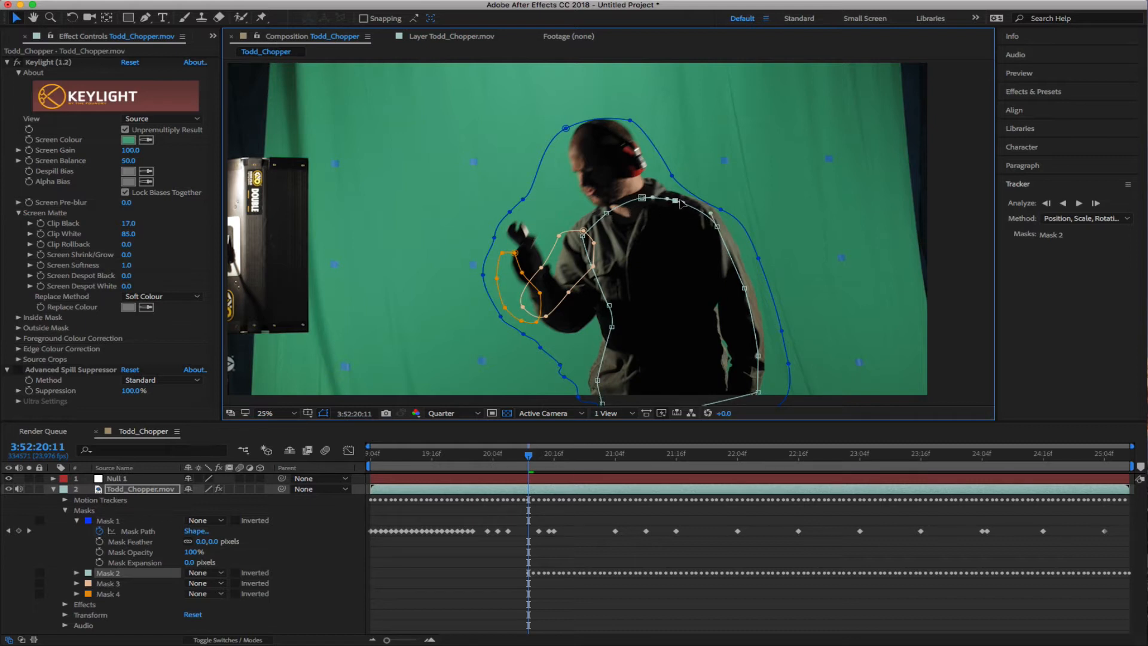
{"action": "left_click", "coordinate": [758, 357]}
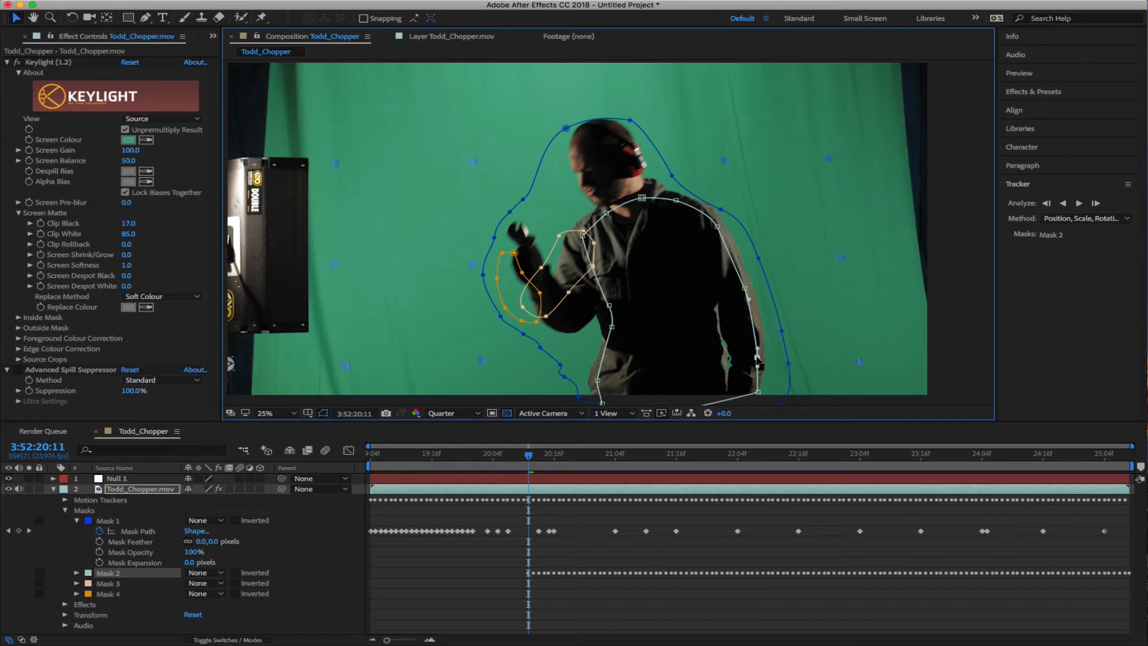
{"action": "left_click_drag", "start_coordinate": [757, 392], "coordinate": [756, 396]}
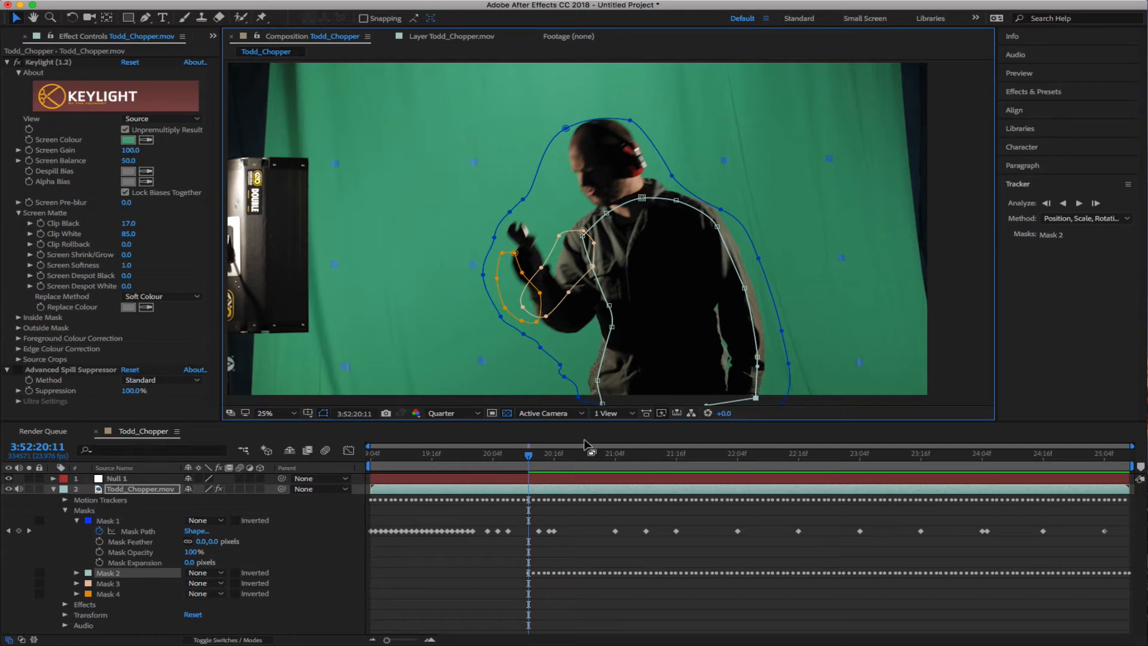
At 3:52:24:16, duplicate the Todd_Chopper.mov layer with its masks and name the copy Inside Todd
{"action": "left_click_drag", "start_coordinate": [585, 444], "coordinate": [1043, 472]}
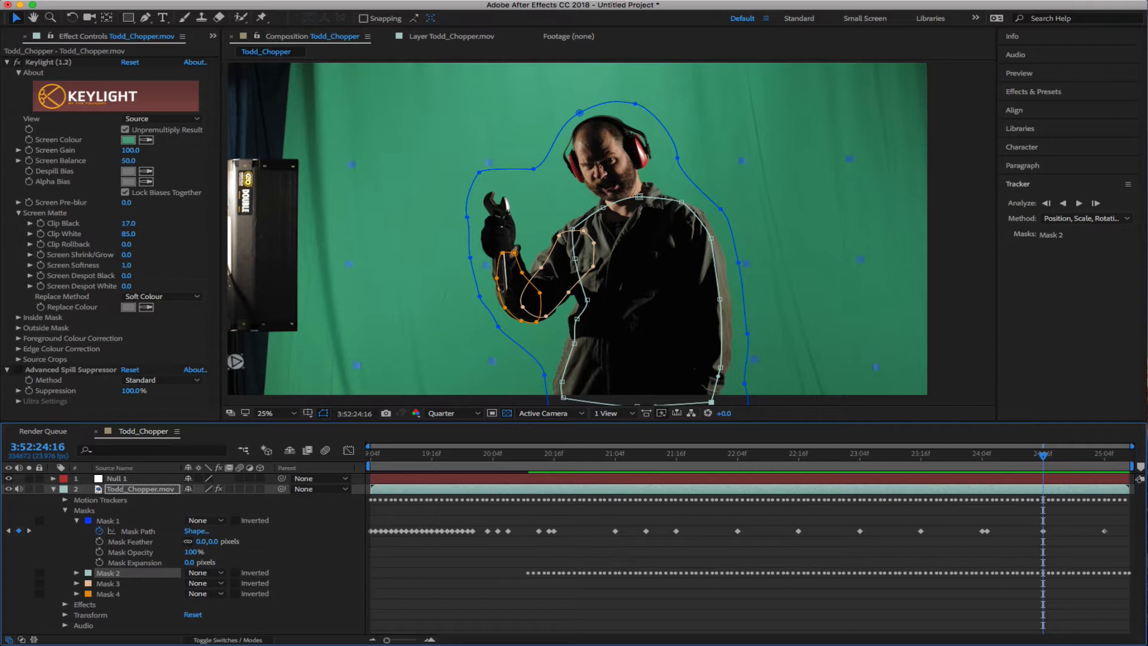
{"action": "left_click", "coordinate": [64, 510]}
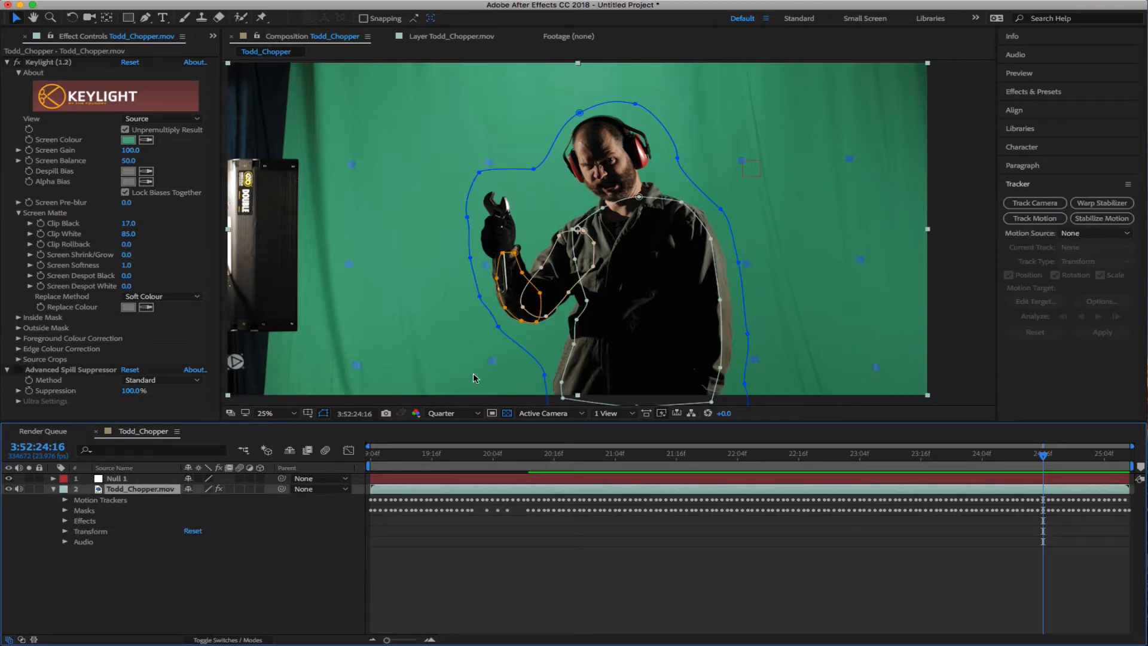
{"action": "key", "text": "ctrl+d"}
{"action": "key", "text": "Return"}
{"action": "key", "text": "BackSpace"}
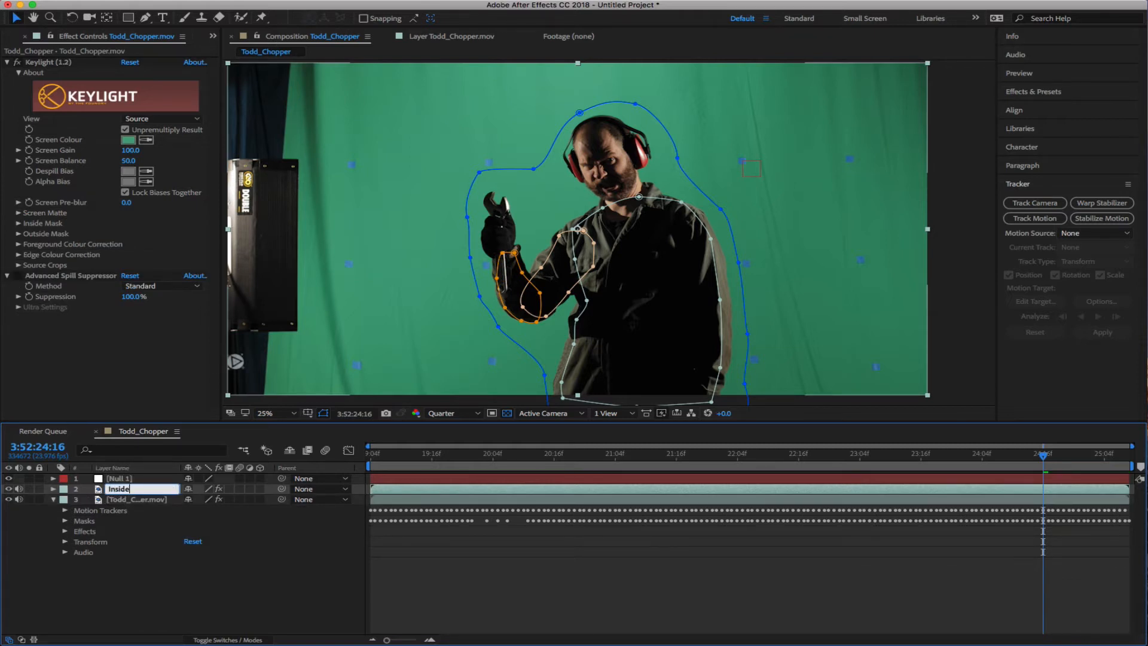
{"action": "type", "text": "Inside Todd"}
{"action": "key", "text": "Return"}
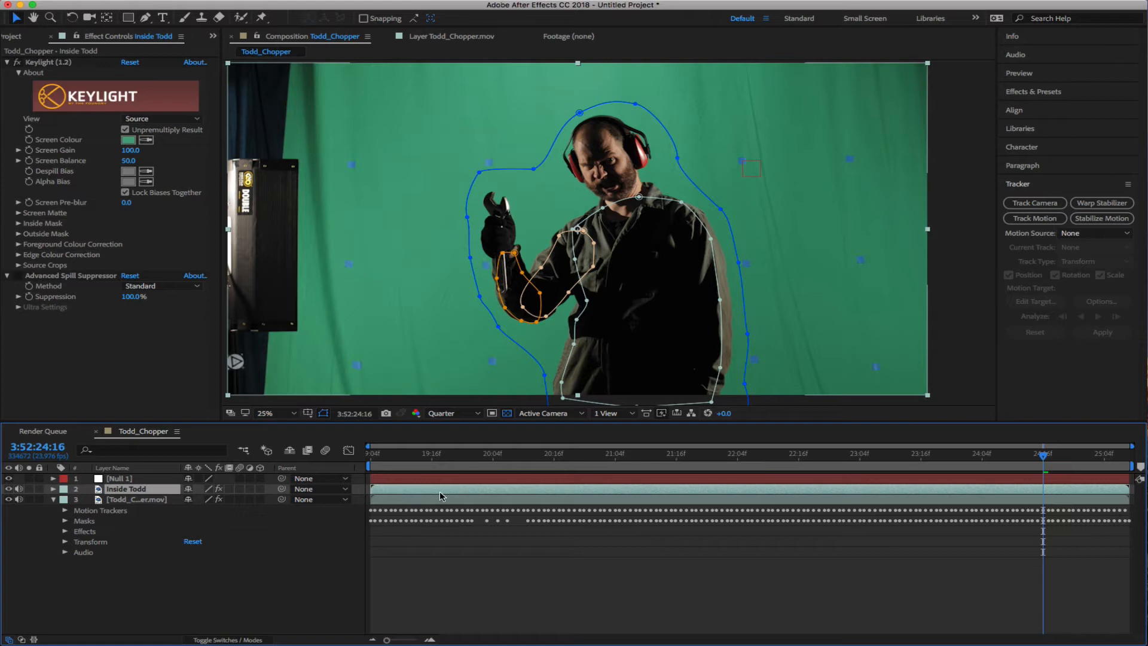
Rename the original Todd_Chopper.mov layer as Outside Todd
{"action": "left_click", "coordinate": [165, 499]}
{"action": "key", "text": "Return"}
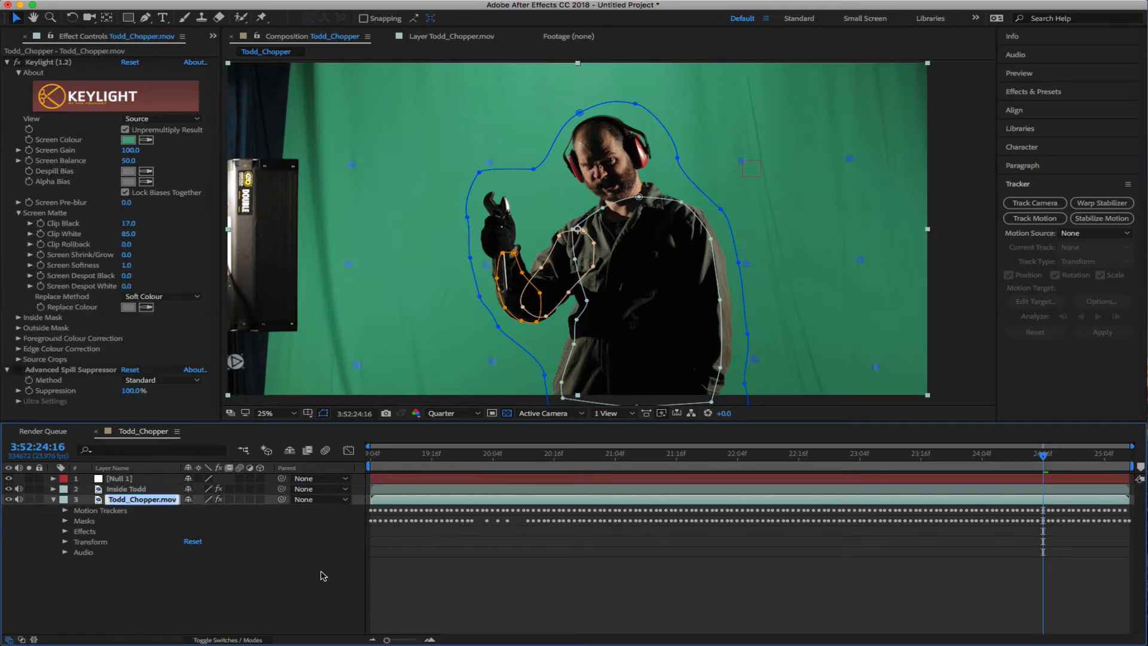
{"action": "type", "text": "Outside Todd"}
{"action": "key", "text": "Return"}
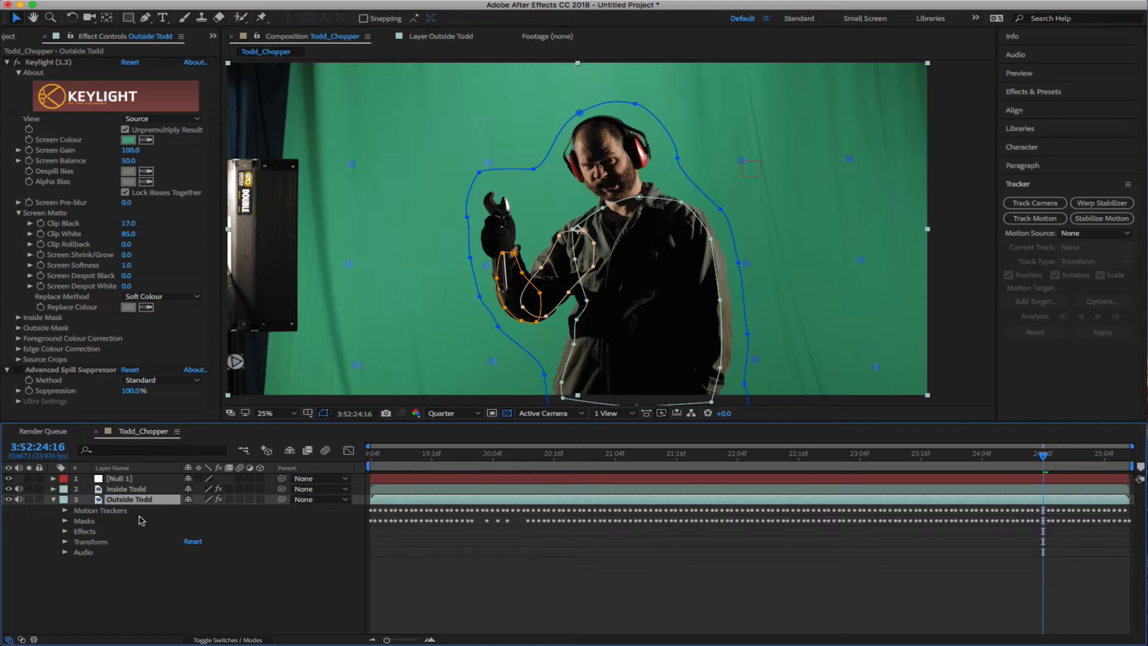
Set Masks 2, 3 and 4 of the Inside Todd layer to Add mode
{"action": "left_click", "coordinate": [136, 490]}
{"action": "key", "text": "m"}
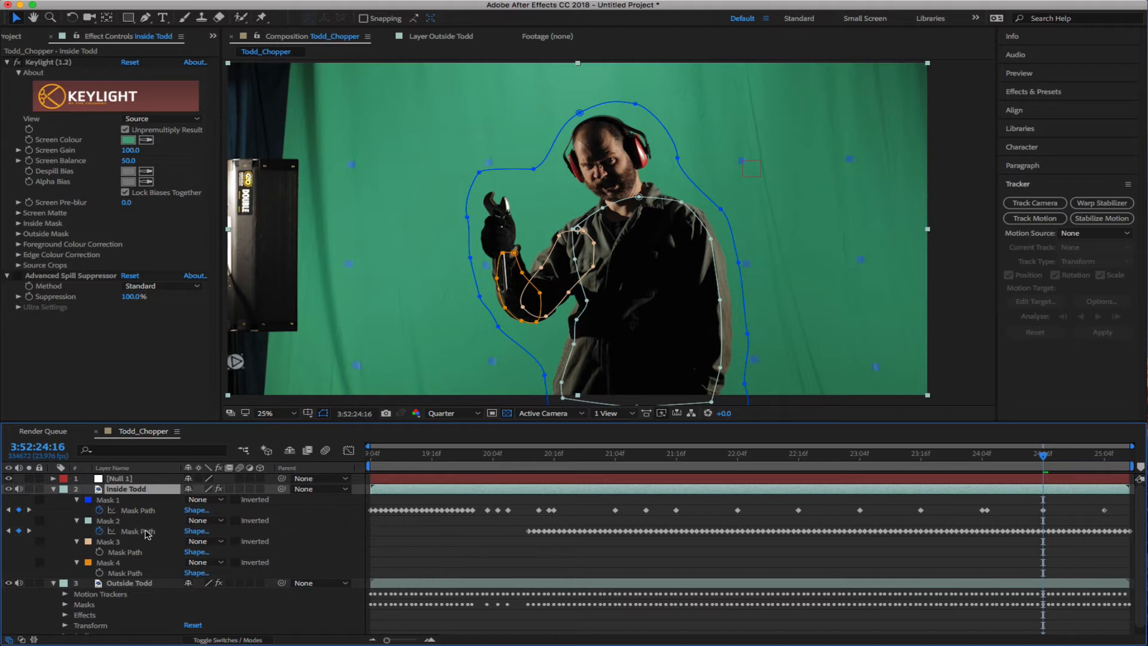
{"action": "left_click", "coordinate": [212, 522]}
{"action": "left_click", "coordinate": [206, 544]}
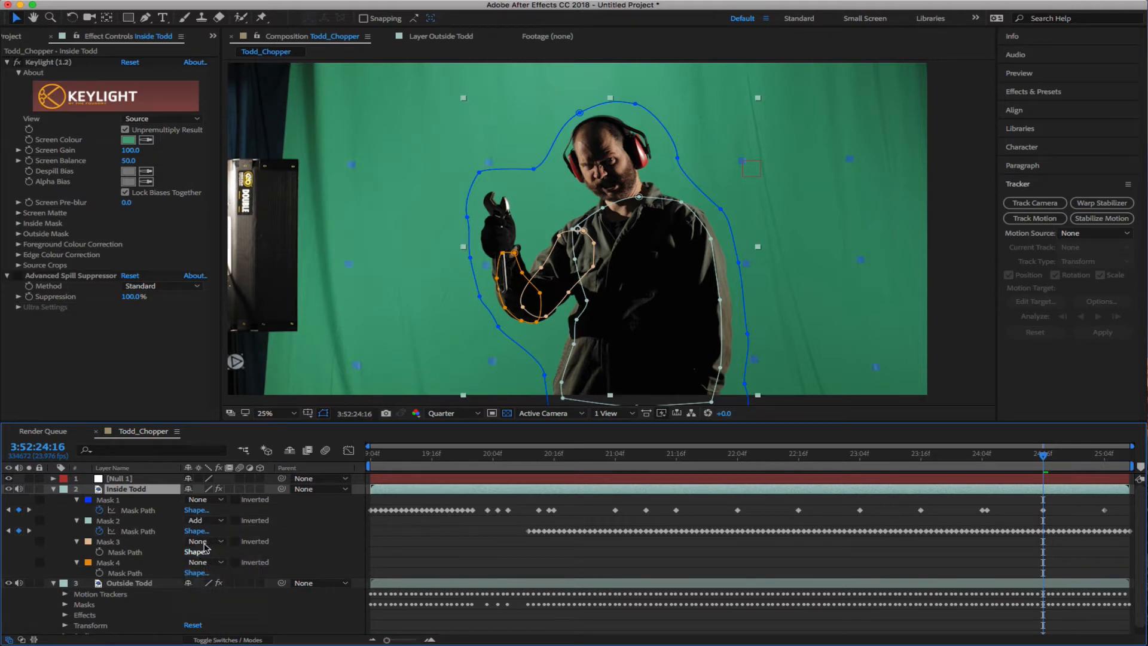
{"action": "left_click", "coordinate": [200, 541]}
{"action": "left_click", "coordinate": [208, 565]}
{"action": "left_click", "coordinate": [200, 562]}
{"action": "left_click", "coordinate": [207, 575]}
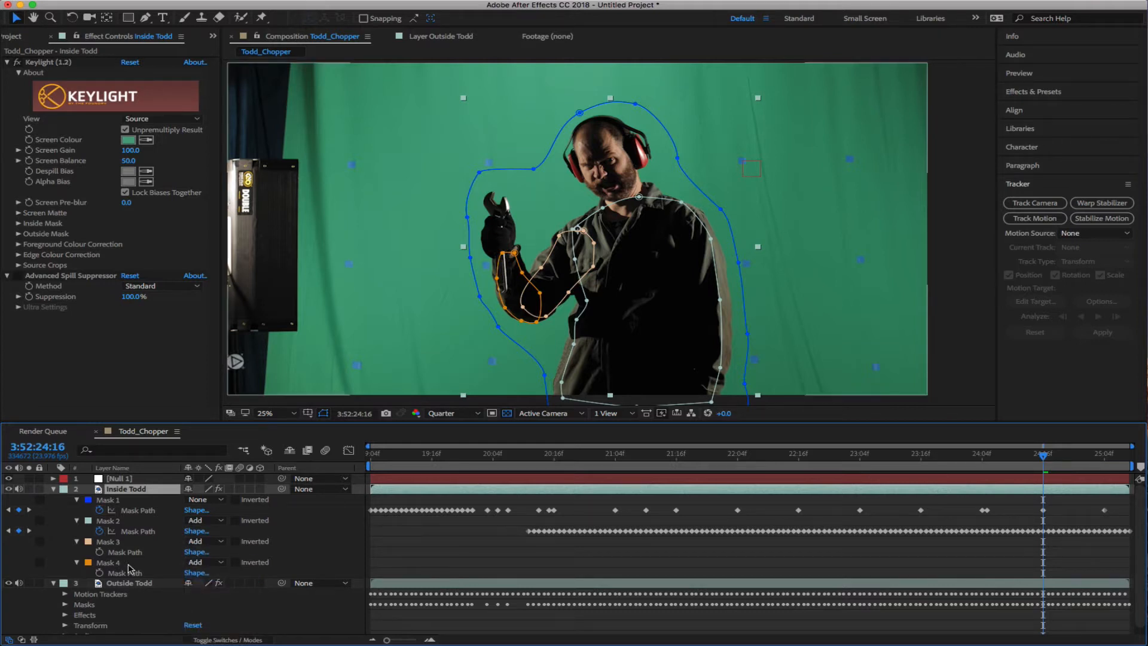
{"action": "left_click", "coordinate": [53, 489]}
Set Mask 1 of the Outside Todd layer to Add mode
{"action": "left_click", "coordinate": [128, 499]}
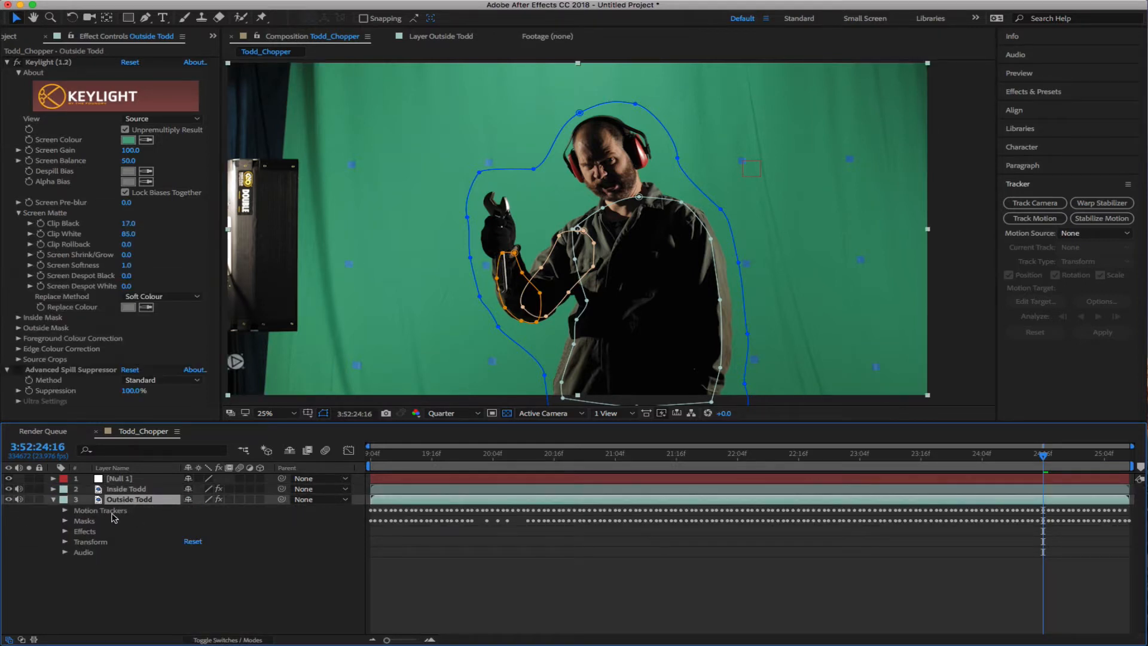
{"action": "left_click", "coordinate": [58, 500]}
{"action": "left_click", "coordinate": [54, 500]}
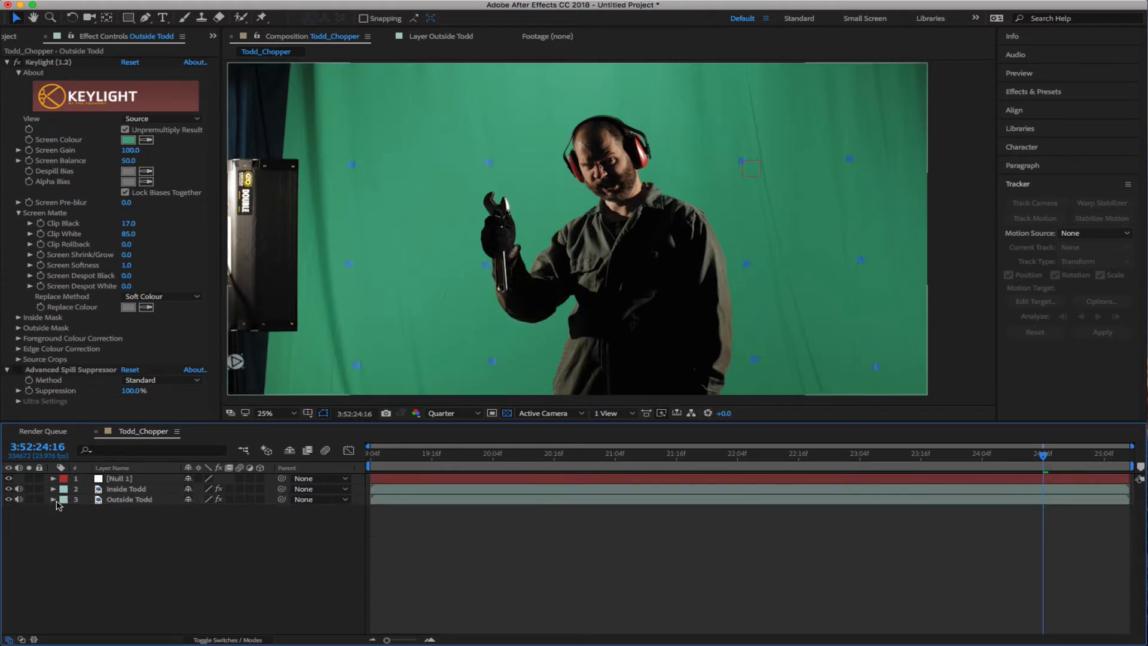
{"action": "left_click", "coordinate": [54, 500]}
{"action": "left_click", "coordinate": [64, 521]}
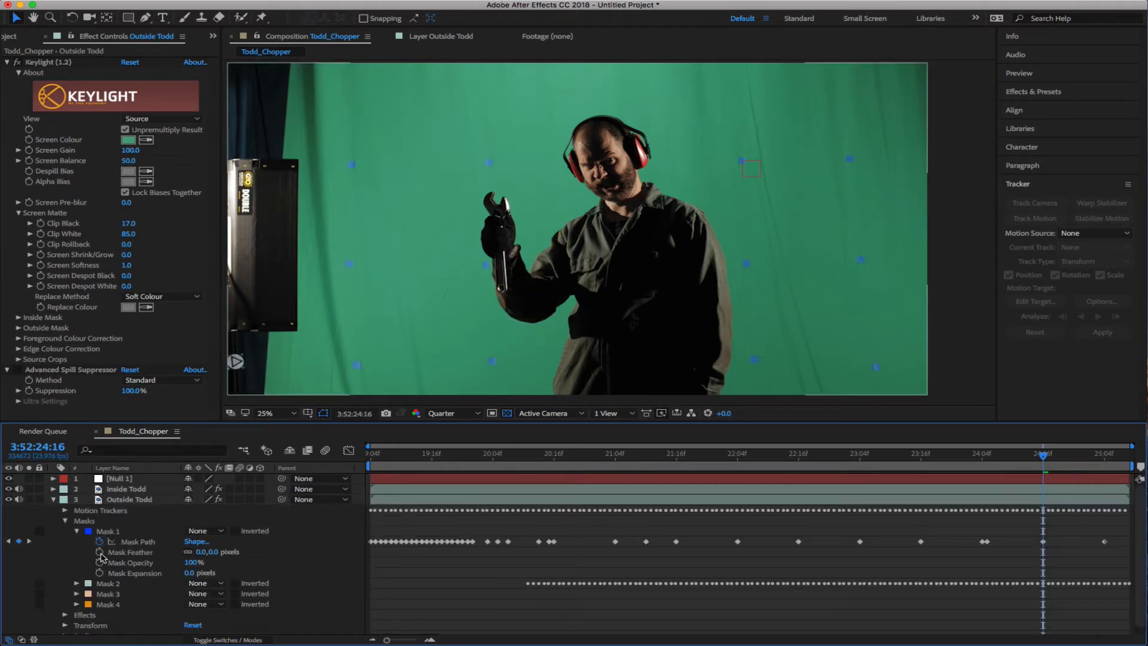
{"action": "left_click", "coordinate": [208, 530]}
{"action": "left_click", "coordinate": [208, 554]}
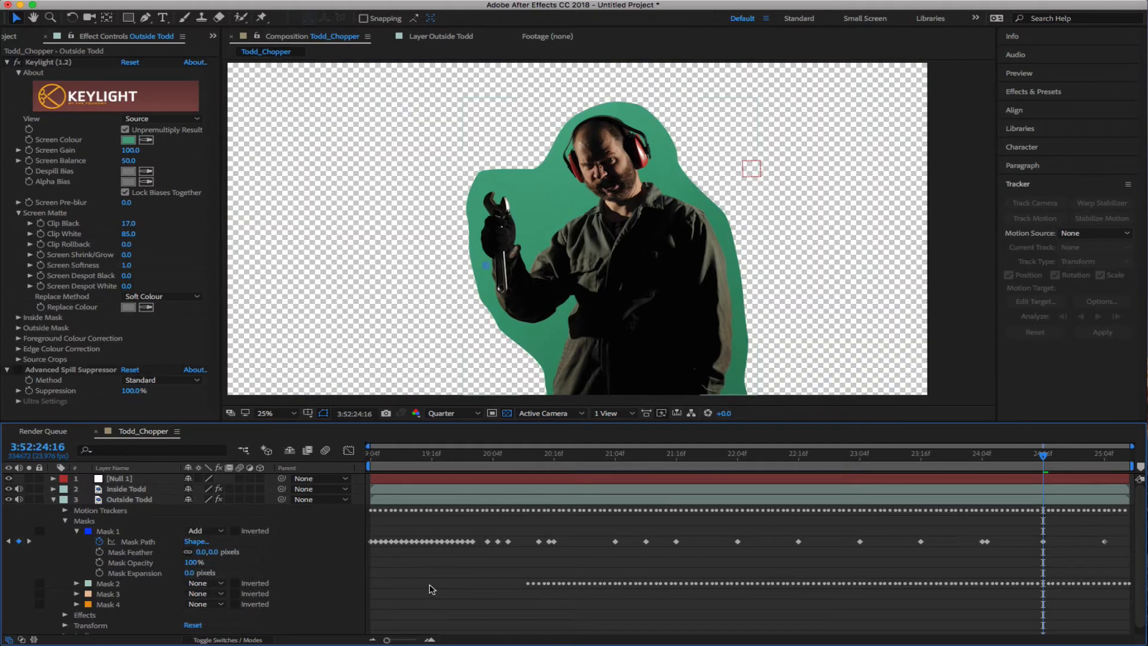
{"action": "left_click", "coordinate": [77, 530]}
{"action": "left_click", "coordinate": [64, 521]}
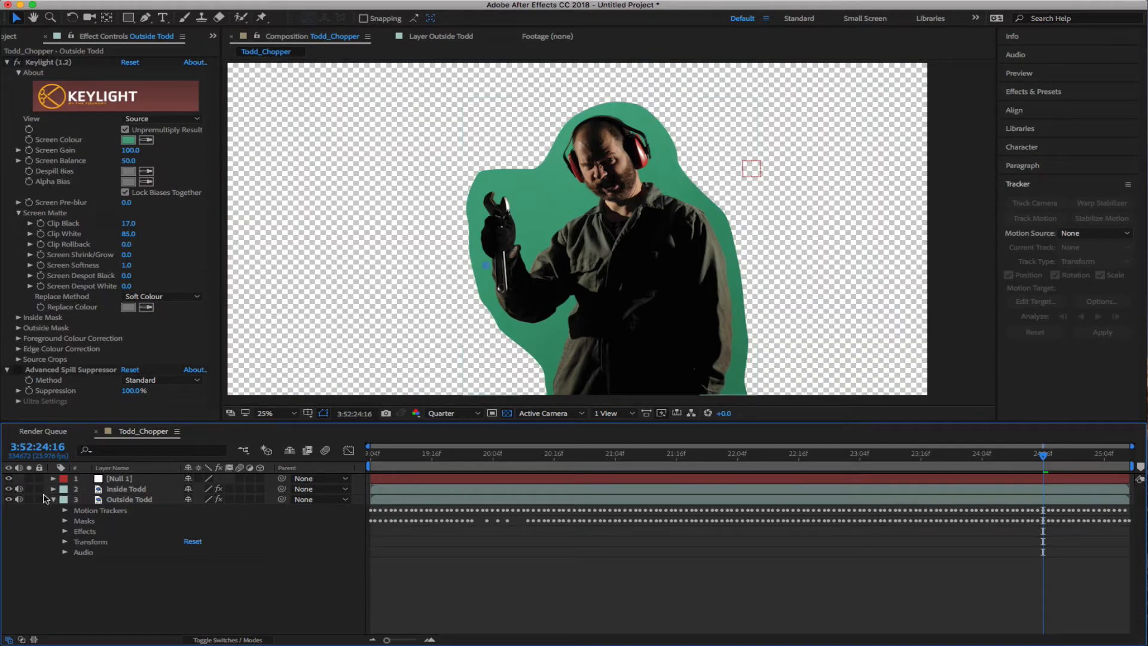
Mute the Outside Todd layer's audio, and hide and reshow its video to check the Inside Todd masks
{"action": "left_click", "coordinate": [54, 499]}
{"action": "left_click_drag", "start_coordinate": [18, 499], "coordinate": [8, 499]}
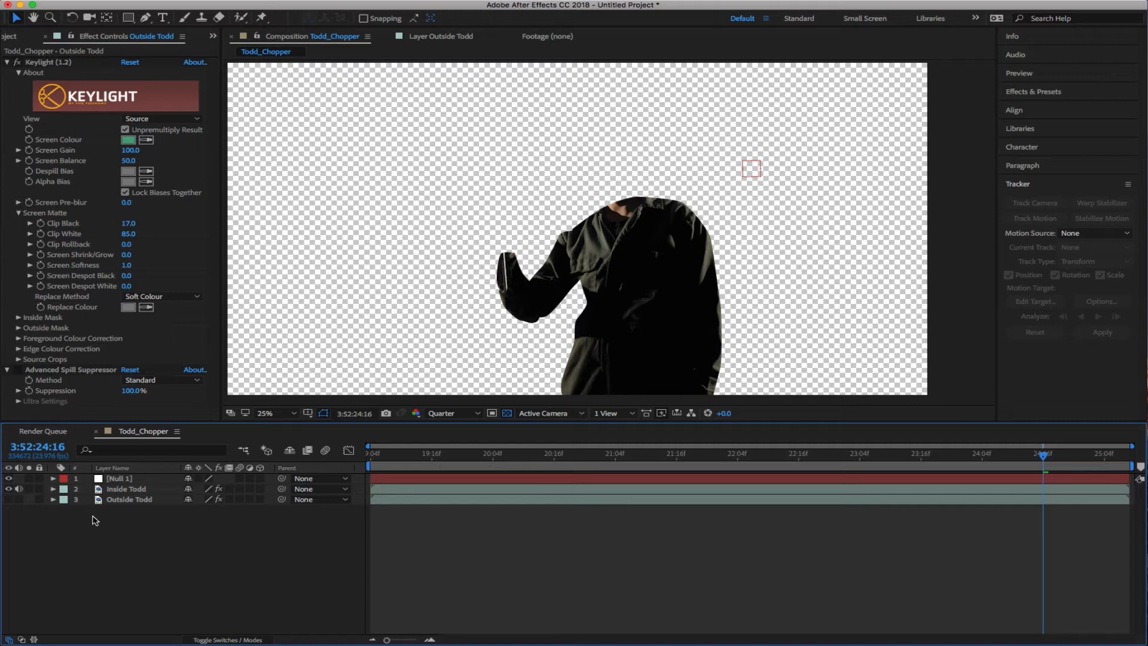
{"action": "left_click", "coordinate": [9, 499]}
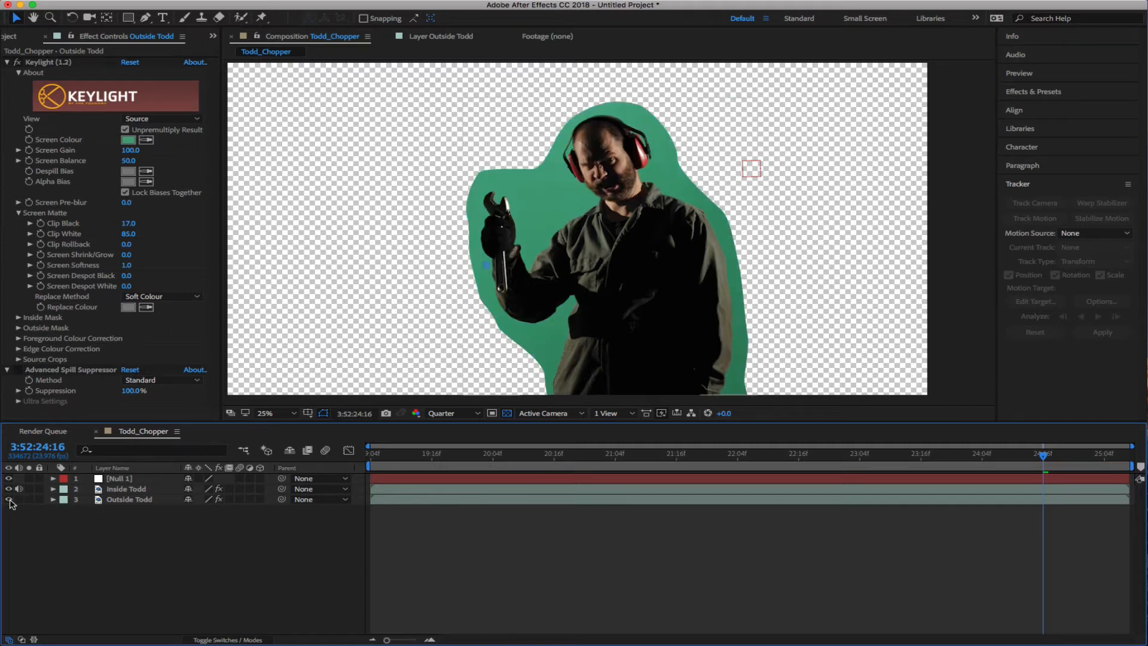
Set the Keylight view on the Outside Todd layer to Intermediate Result
{"action": "left_click", "coordinate": [129, 499]}
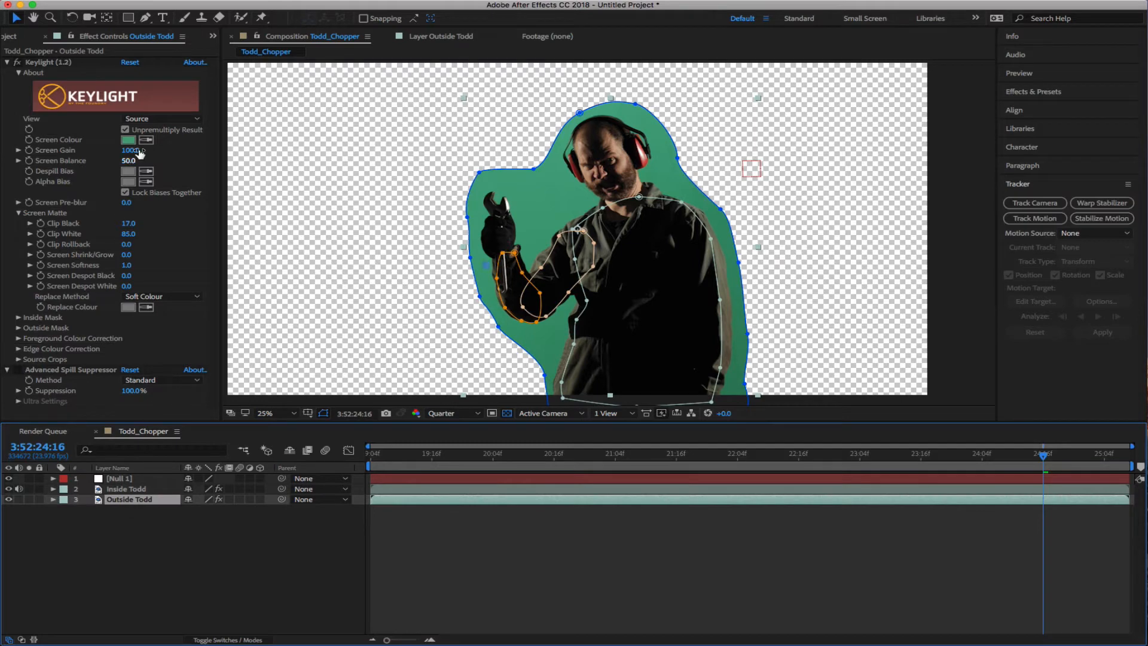
{"action": "left_click", "coordinate": [154, 119]}
{"action": "left_click", "coordinate": [164, 236]}
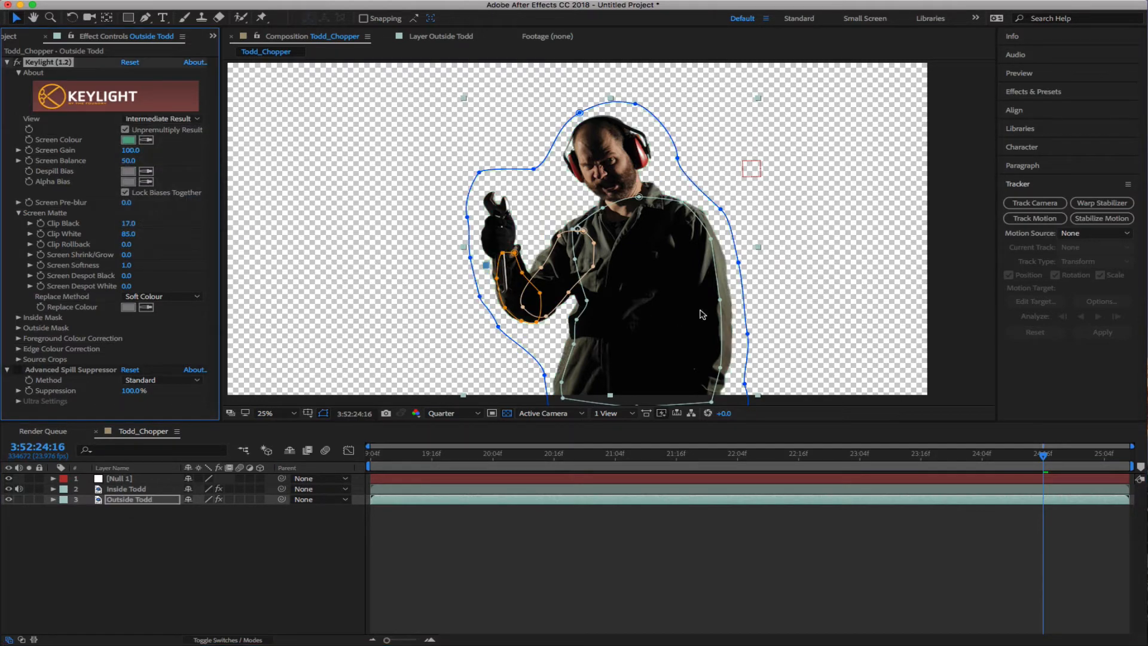
{"action": "left_click", "coordinate": [118, 608]}
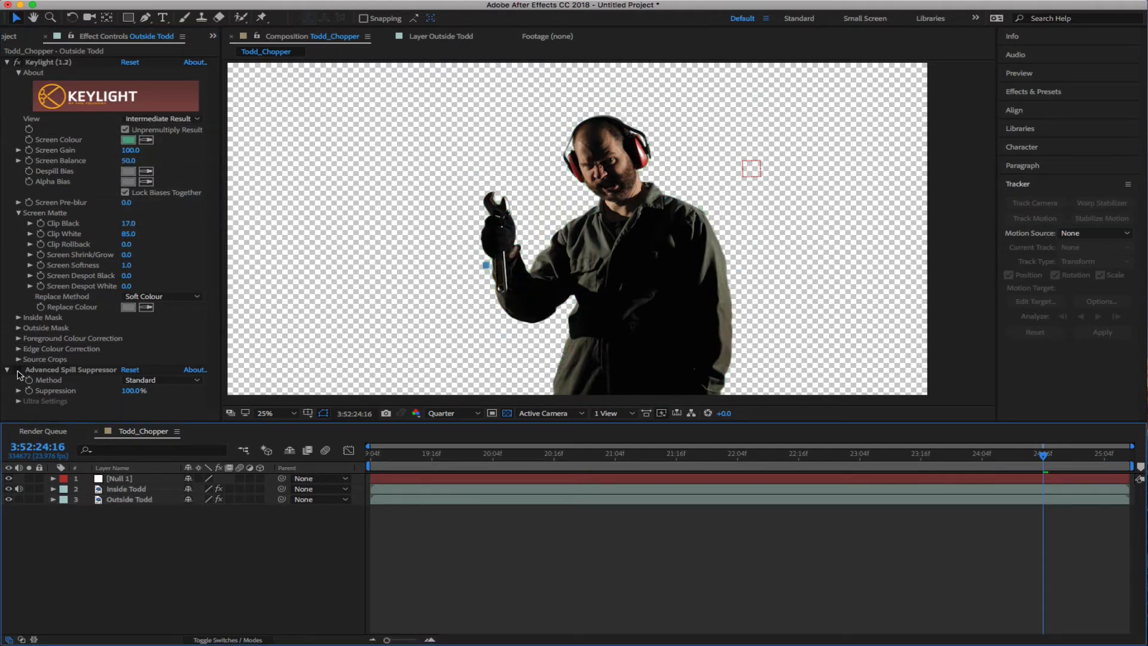
Enable Outside Todd's Advanced Spill Suppressor with the Ultra method, and sample Keylight's green Screen Colour as its Key Color
{"action": "left_click", "coordinate": [161, 380]}
{"action": "left_click", "coordinate": [155, 405]}
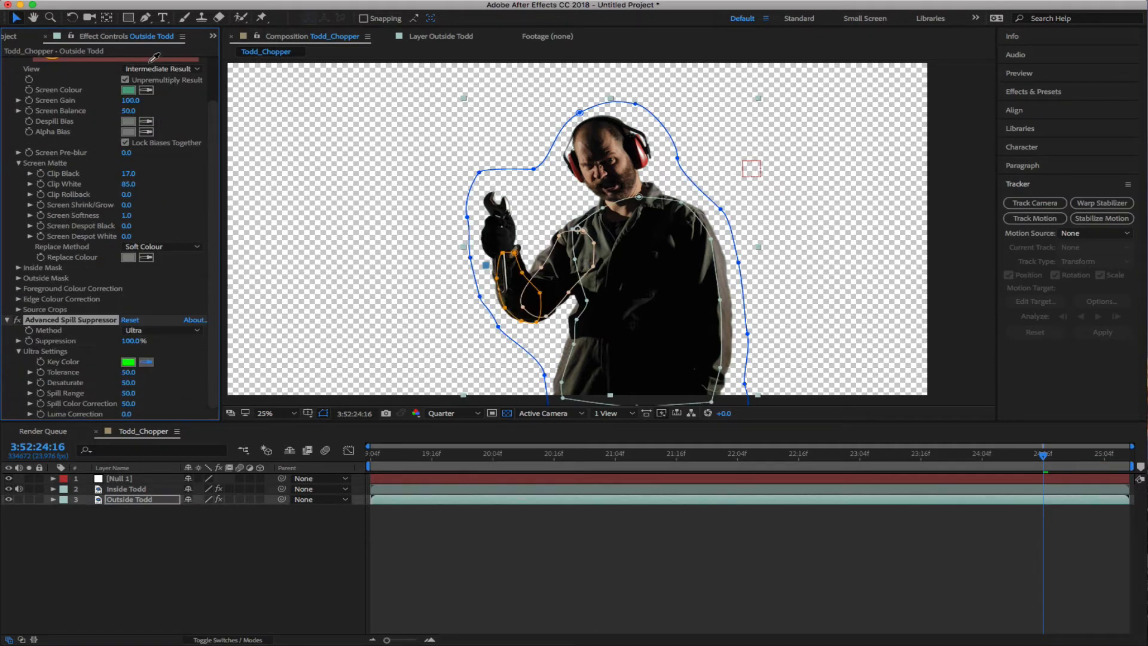
{"action": "left_click", "coordinate": [131, 90]}
{"action": "left_click", "coordinate": [273, 556]}
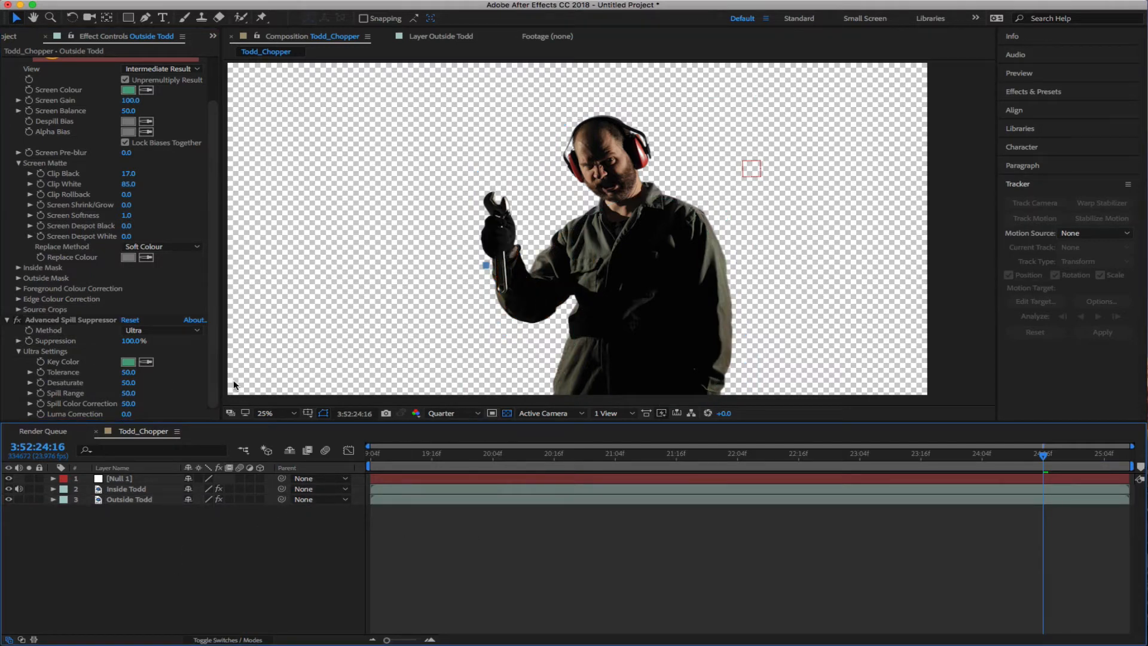
Duplicate the Keylight effect on the Outside Todd layer
{"action": "left_click", "coordinate": [7, 320]}
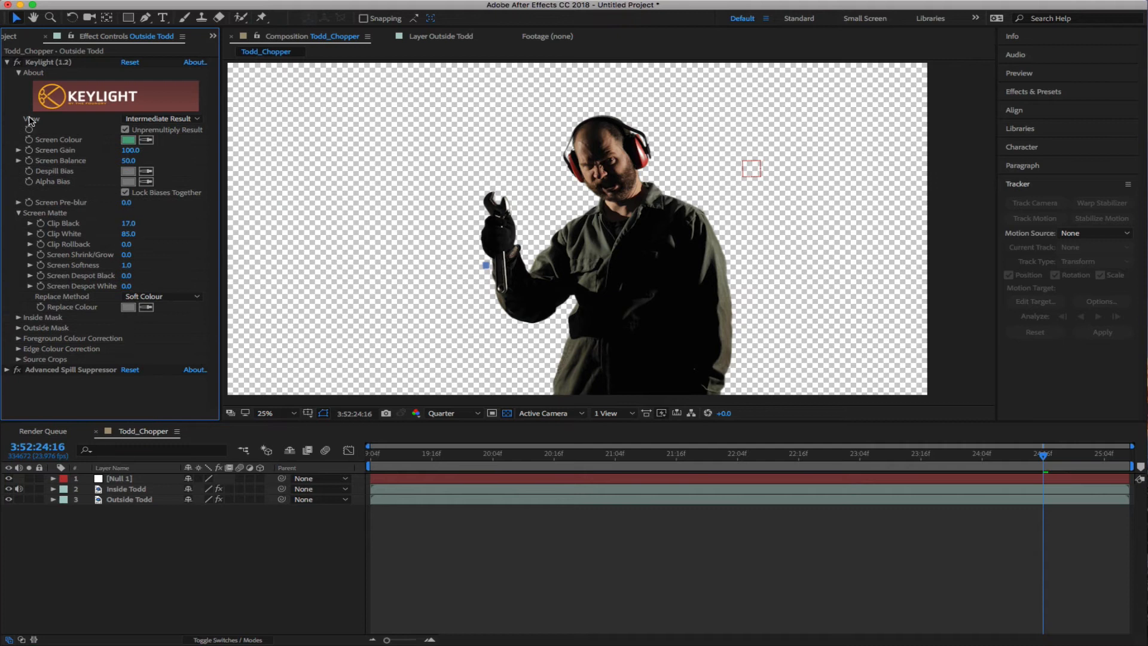
{"action": "left_click", "coordinate": [39, 62]}
{"action": "key", "text": "ctrl+d"}
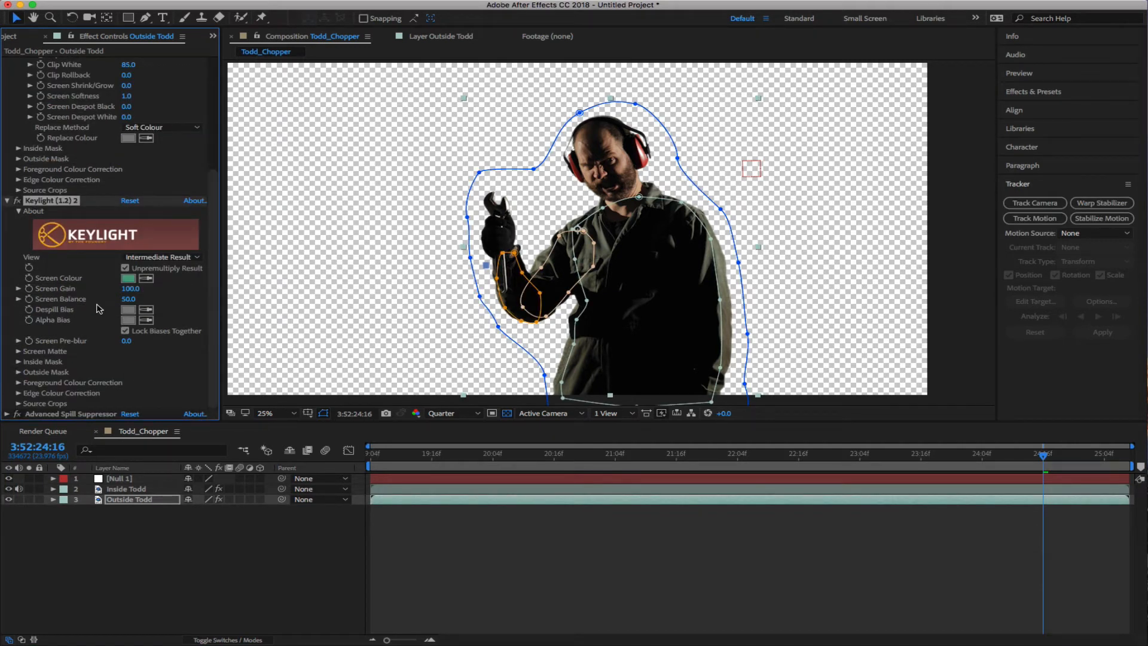
Move the duplicated Keylight effect below Advanced Spill Suppressor on the Outside Todd layer
{"action": "scroll", "coordinate": [96, 334], "scroll_direction": "down", "scroll_amount": 3}
{"action": "scroll", "coordinate": [141, 307], "scroll_direction": "up", "scroll_amount": 4}
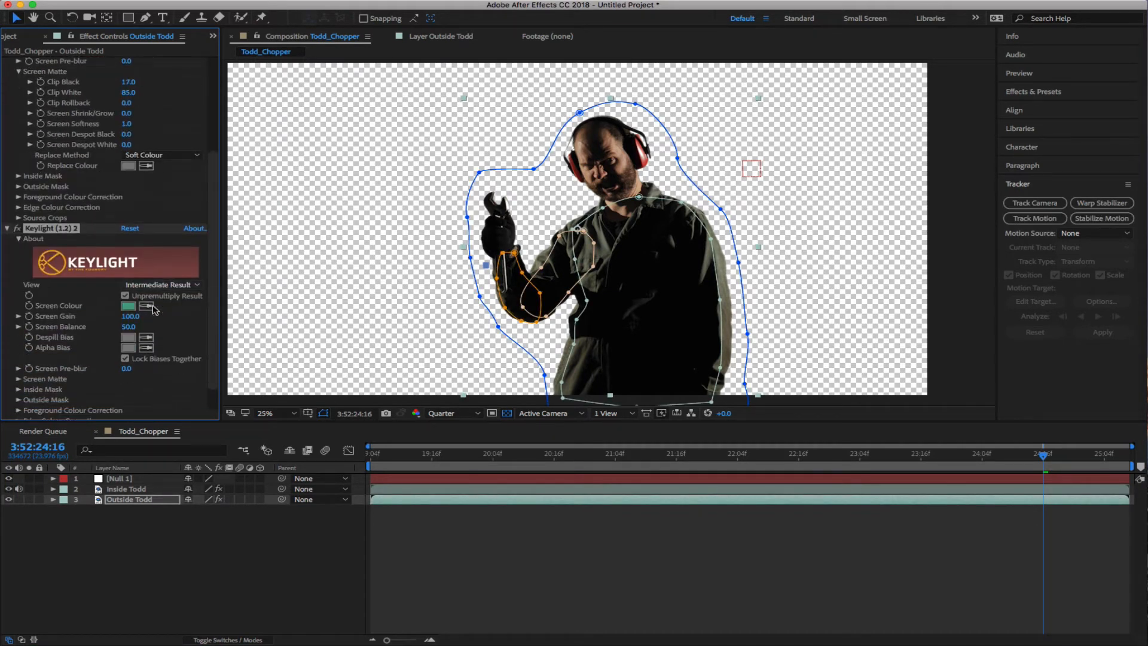
{"action": "scroll", "coordinate": [154, 309], "scroll_direction": "down", "scroll_amount": 2}
{"action": "left_click", "coordinate": [8, 201]}
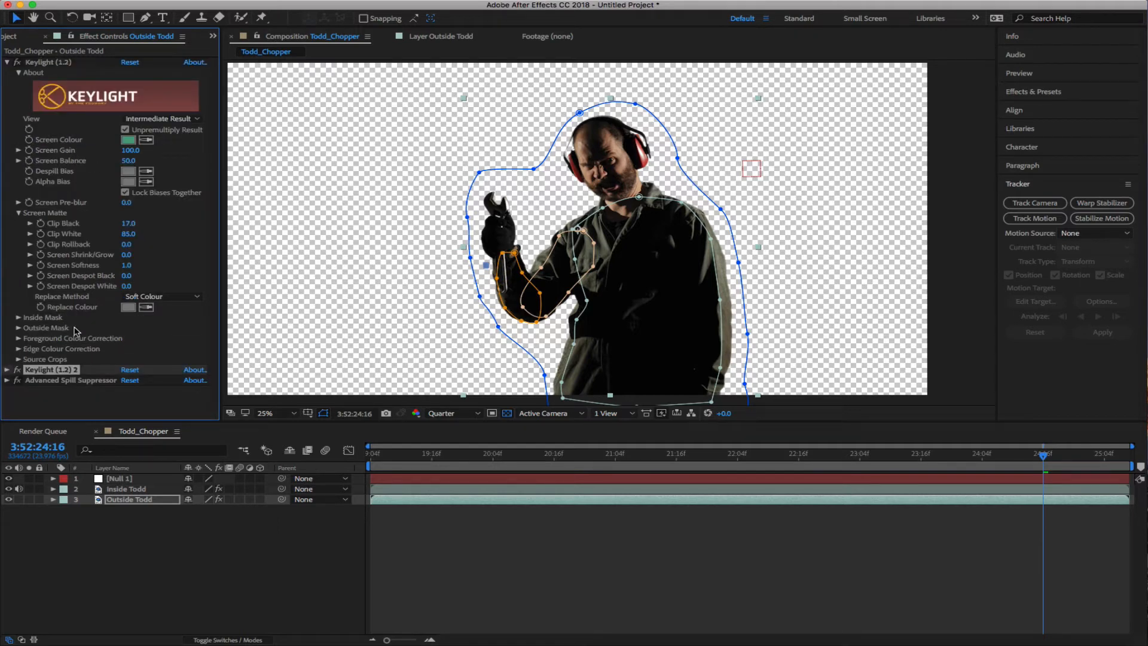
{"action": "left_click_drag", "start_coordinate": [57, 372], "coordinate": [60, 404]}
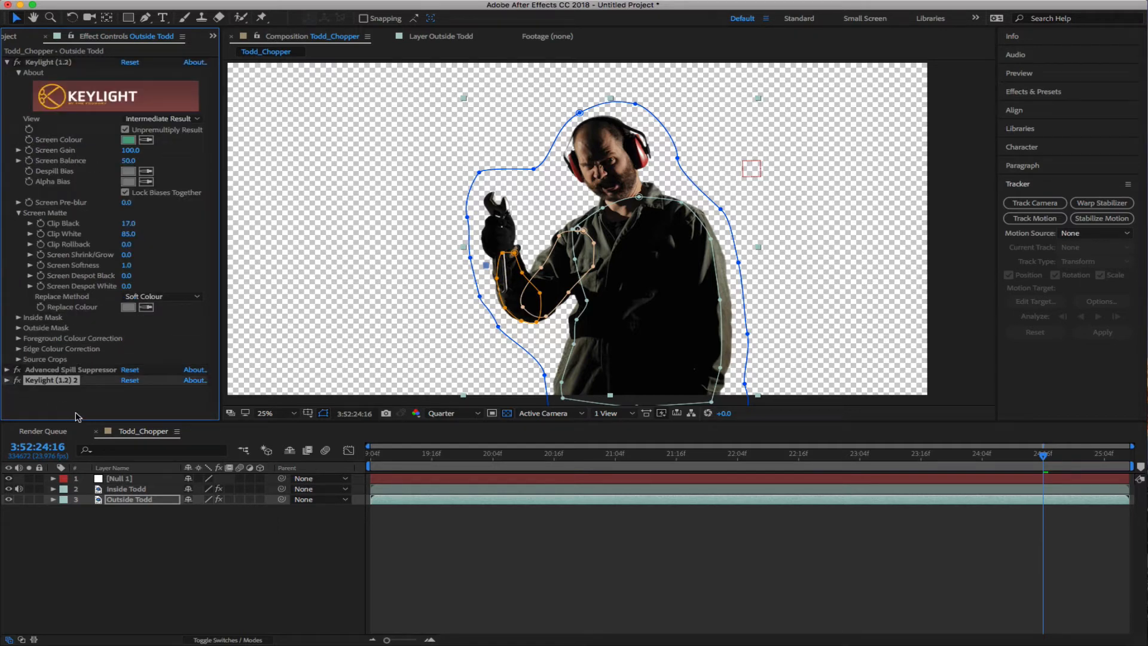
Sample the tracking marker beside the raised arm as the duplicated Keylight's Screen Colour, and set its view to Screen Matte
{"action": "left_click", "coordinate": [7, 381]}
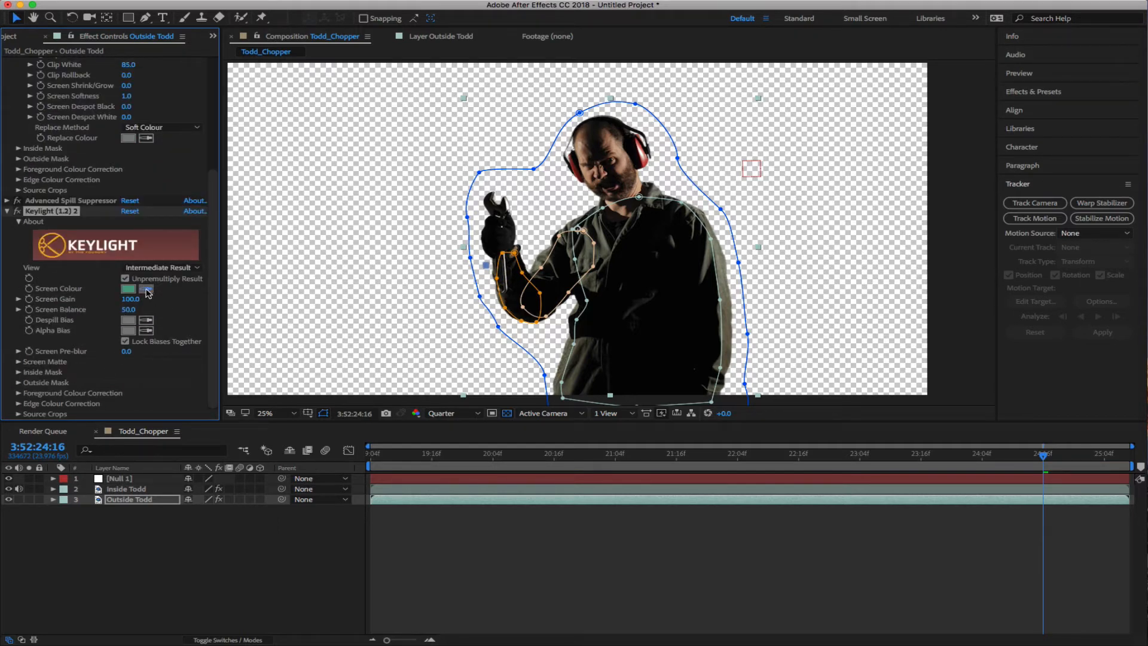
{"action": "left_click", "coordinate": [484, 266]}
{"action": "left_click", "coordinate": [161, 268]}
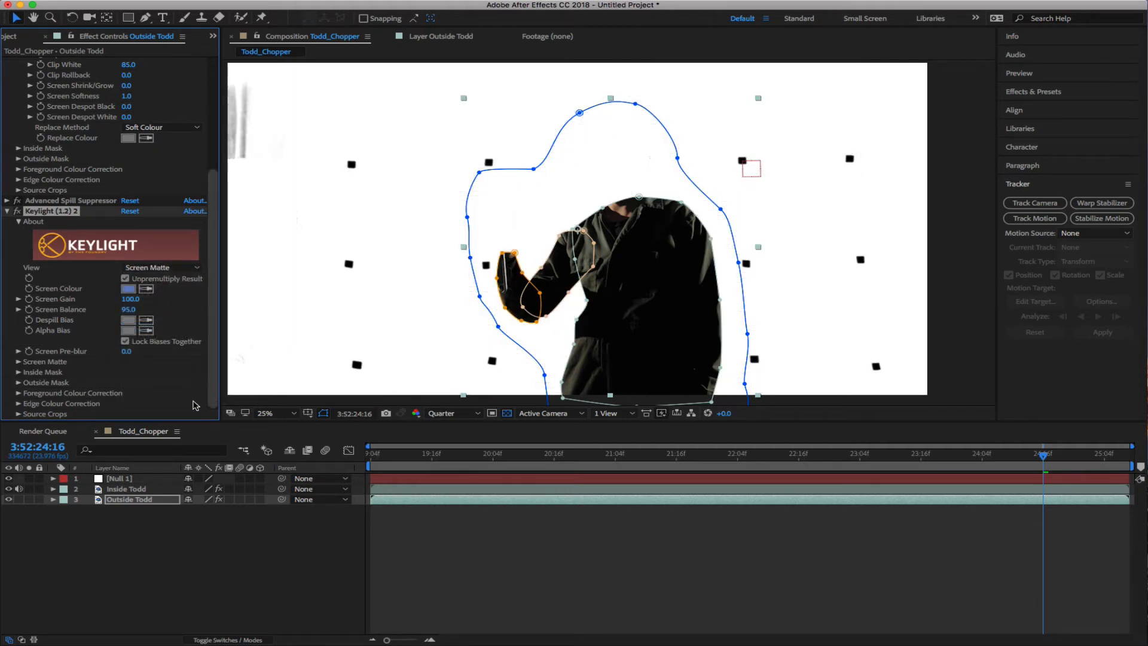
Set the duplicated Keylight's Screen Shrink/Grow to 1 and its view to Final Result
{"action": "left_click", "coordinate": [18, 362]}
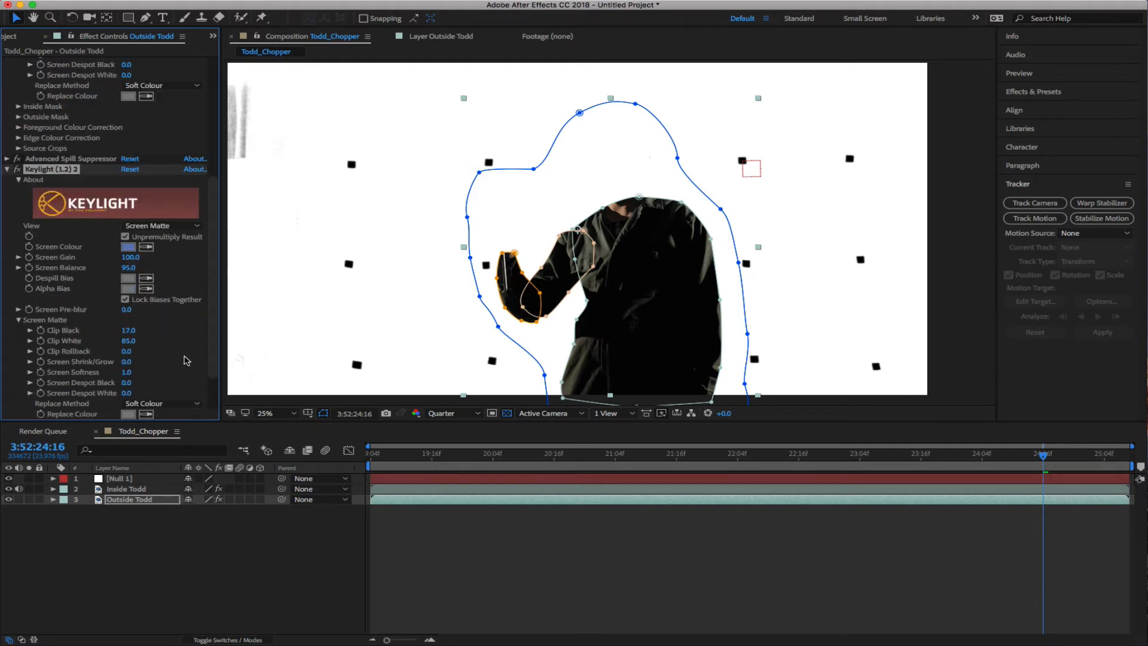
{"action": "left_click", "coordinate": [127, 362]}
{"action": "type", "text": "1"}
{"action": "left_click", "coordinate": [289, 506]}
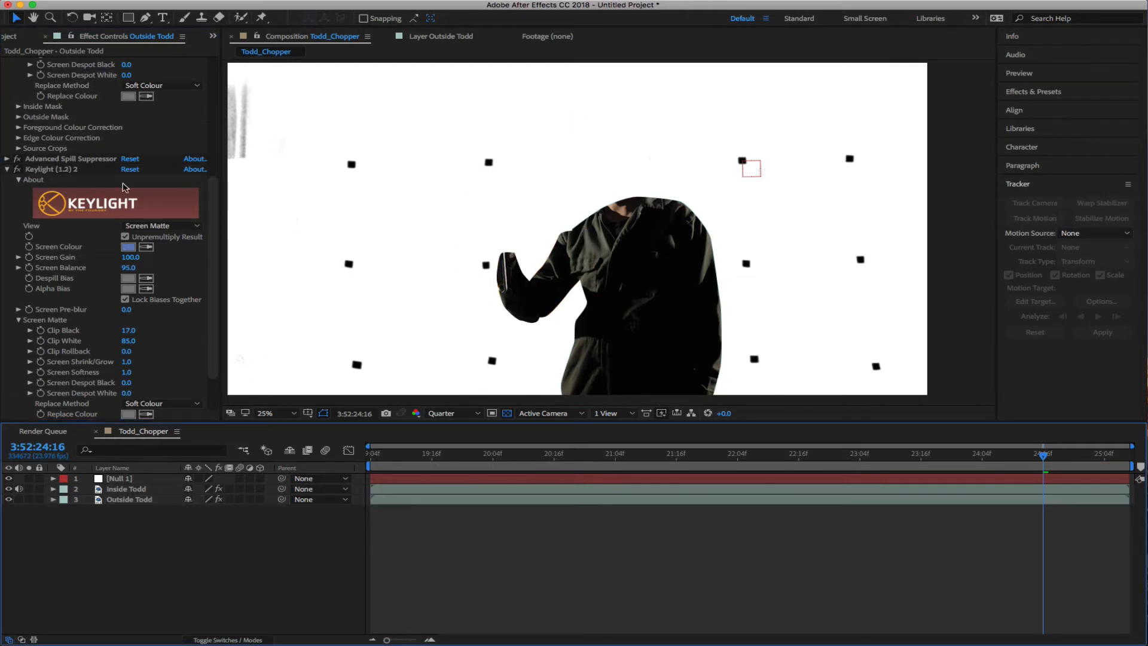
{"action": "left_click", "coordinate": [159, 226]}
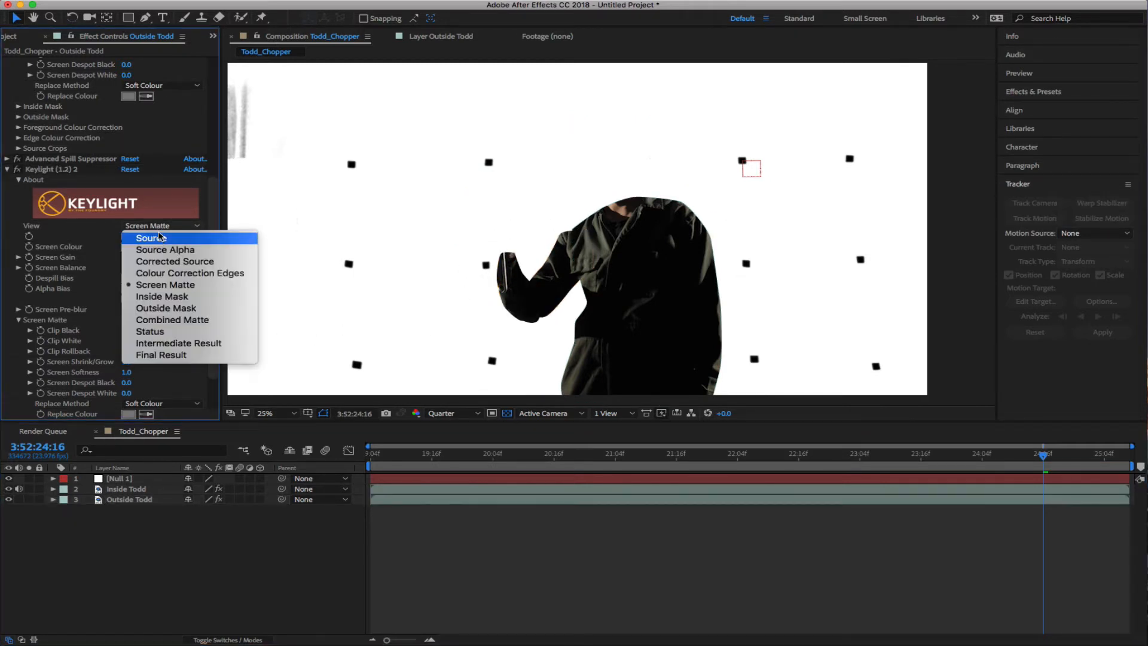
{"action": "left_click", "coordinate": [161, 354]}
{"action": "left_click", "coordinate": [286, 549]}
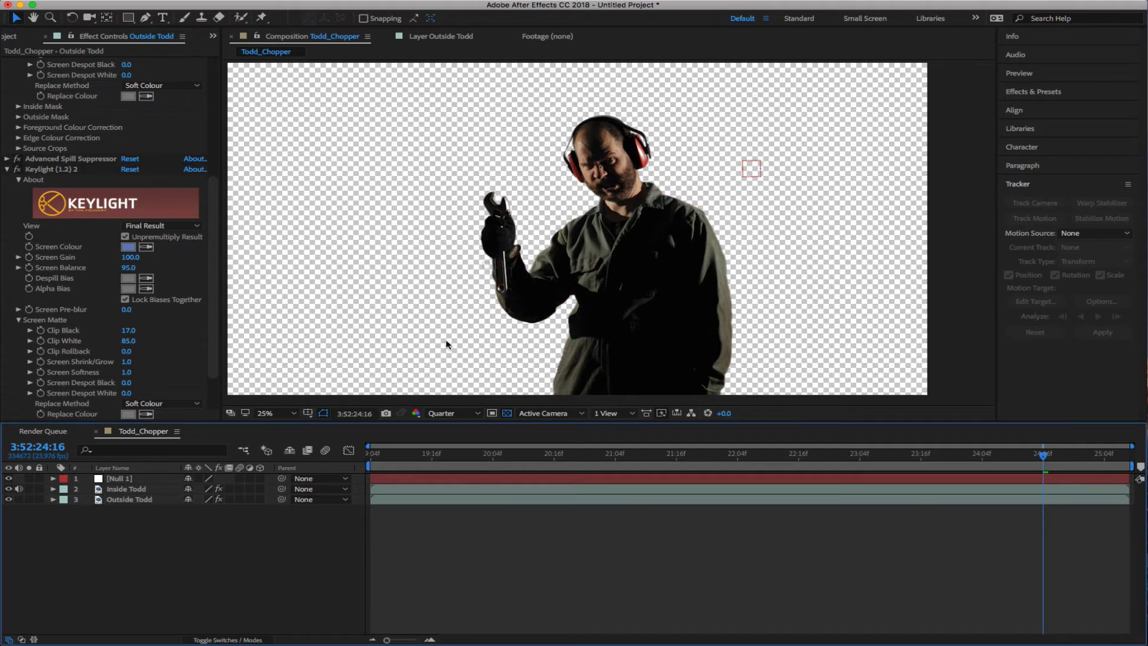
Set the composition preview to Full resolution for a close check of the wrench and arm edges
{"action": "key", "text": "period"}
{"action": "key", "text": "period"}
{"action": "key", "text": "period"}
{"action": "key", "text": "period"}
{"action": "left_click_drag", "start_coordinate": [403, 320], "coordinate": [629, 234]}
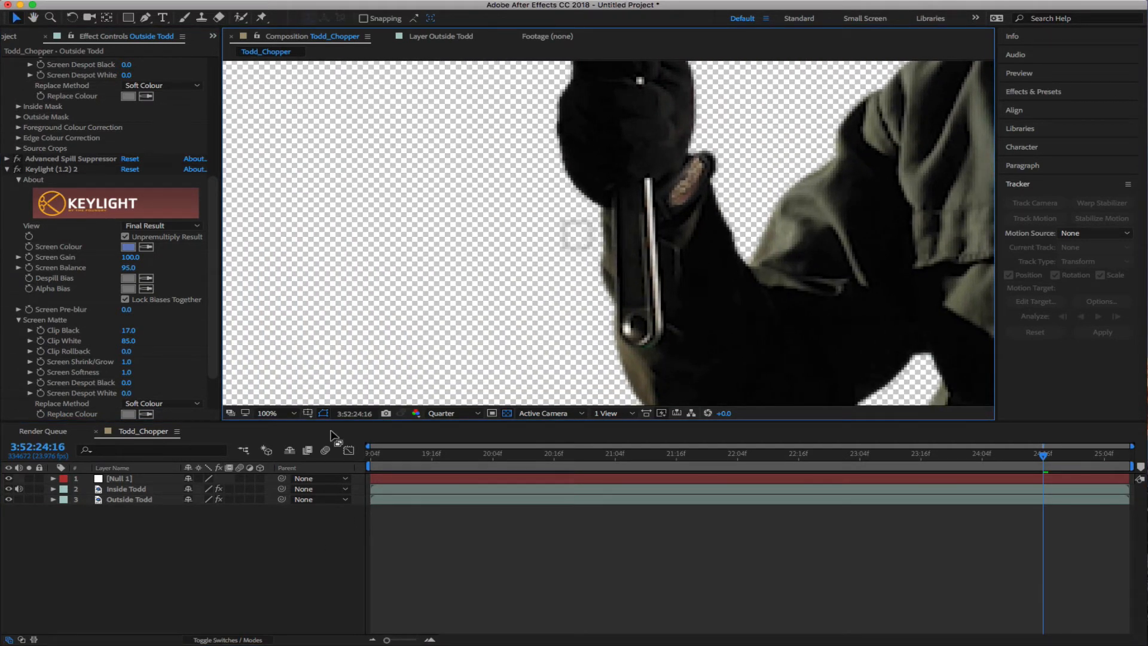
{"action": "left_click", "coordinate": [466, 414]}
{"action": "key", "text": "Return"}
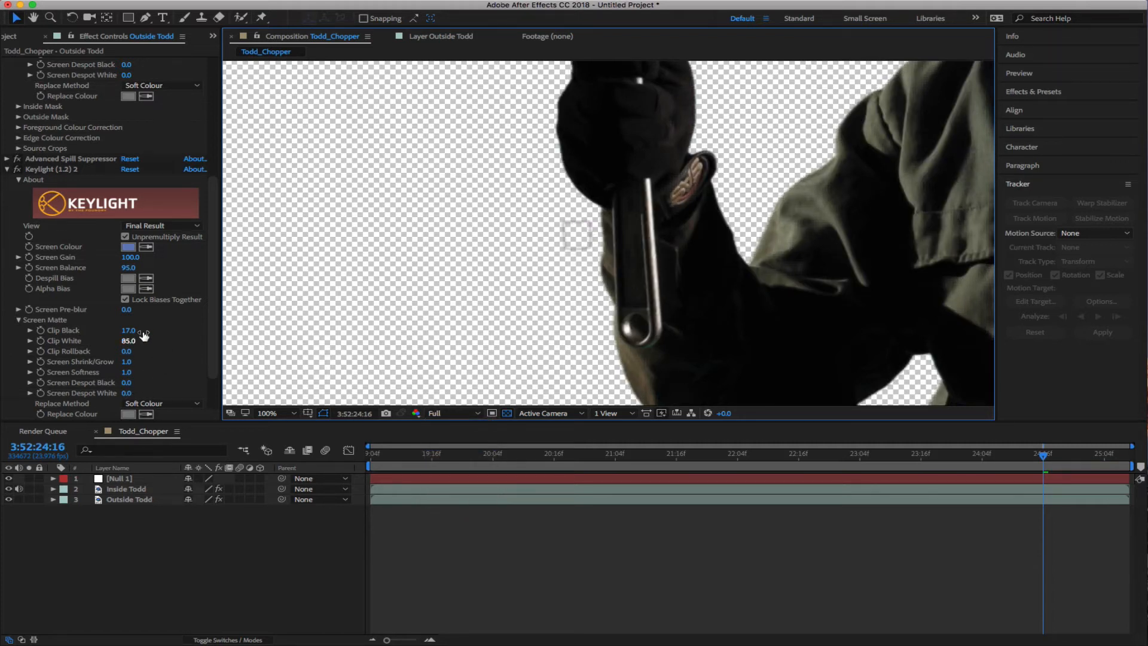
Set the duplicated Keylight's Clip White to 95, Clip Black to 23, Screen Softness to 0 and Screen Shrink/Grow to -2.1
{"action": "left_click", "coordinate": [127, 341]}
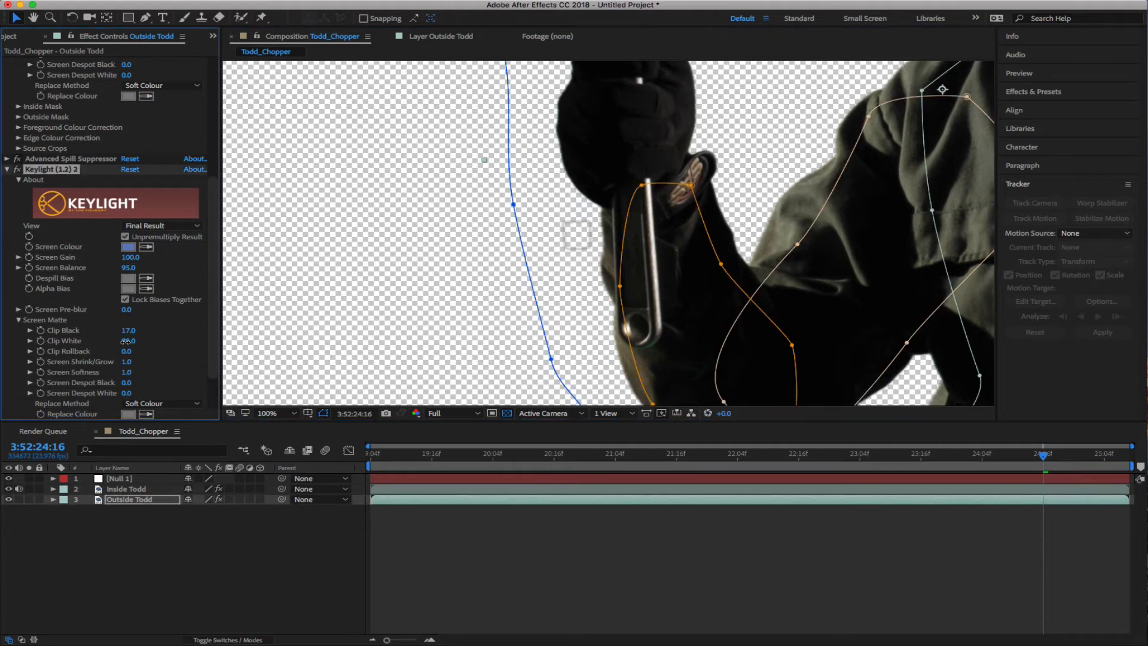
{"action": "left_click_drag", "start_coordinate": [135, 341], "coordinate": [131, 331]}
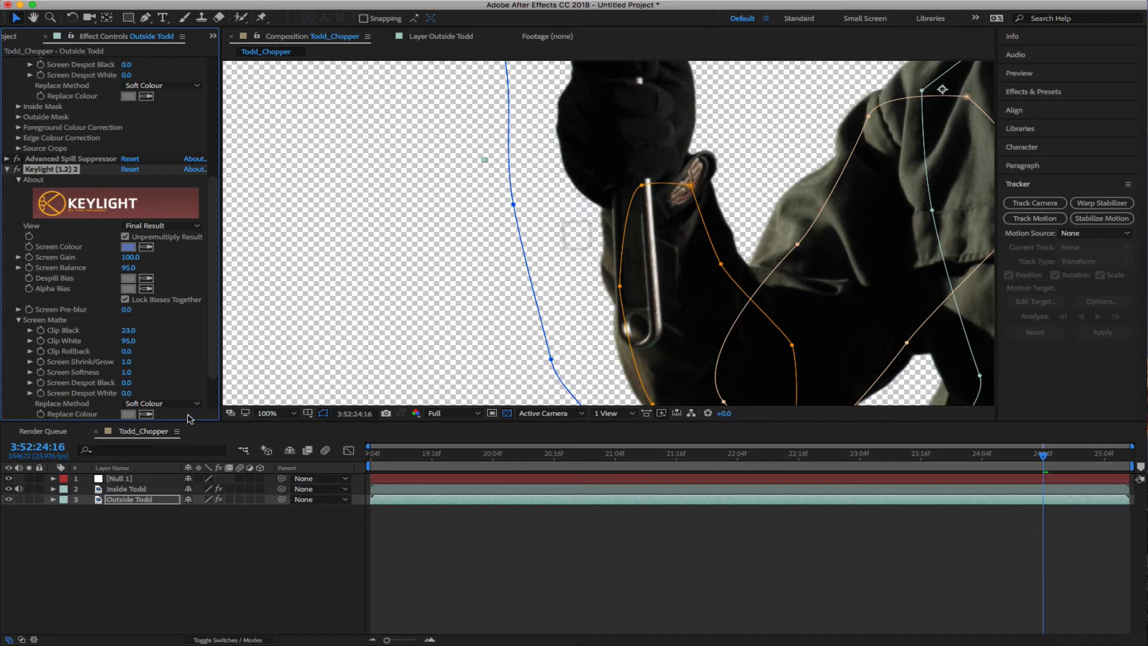
{"action": "left_click", "coordinate": [126, 372]}
{"action": "type", "text": "0"}
{"action": "key", "text": "Return"}
{"action": "mouse_move", "coordinate": [130, 362]}
{"action": "left_mouse_down"}
{"action": "mouse_move", "coordinate": [143, 362]}
{"action": "mouse_move", "coordinate": [115, 364]}
{"action": "left_mouse_up"}
{"action": "left_click", "coordinate": [268, 581]}
{"action": "scroll", "coordinate": [725, 251], "scroll_direction": "up", "scroll_amount": 3}
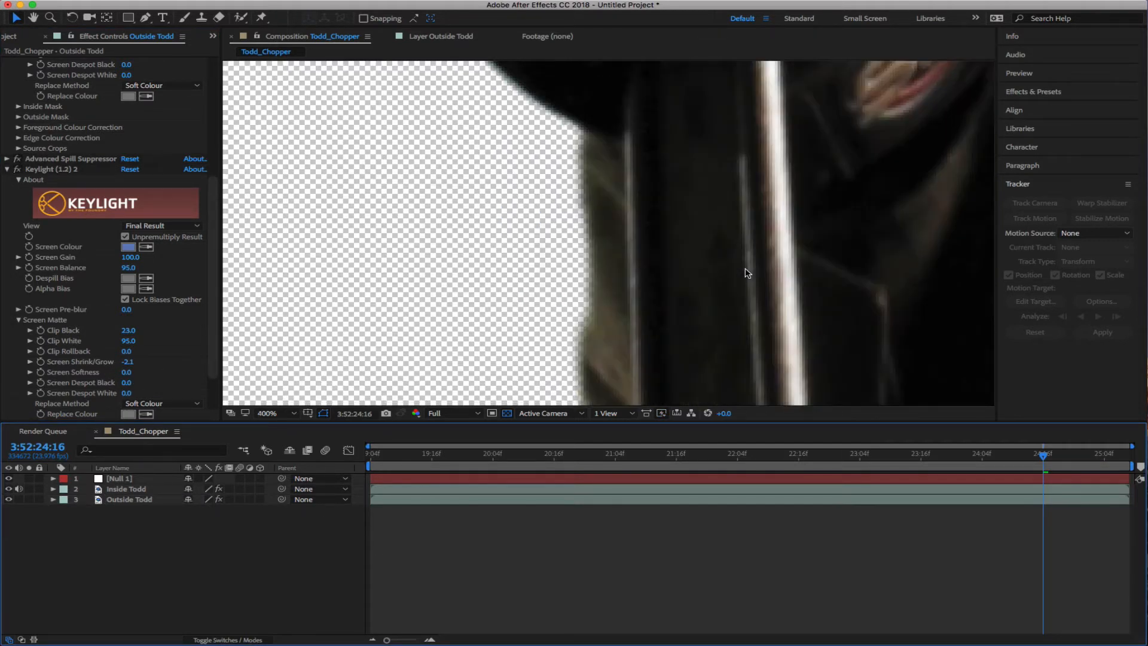
{"action": "scroll", "coordinate": [746, 274], "scroll_direction": "down", "scroll_amount": 6}
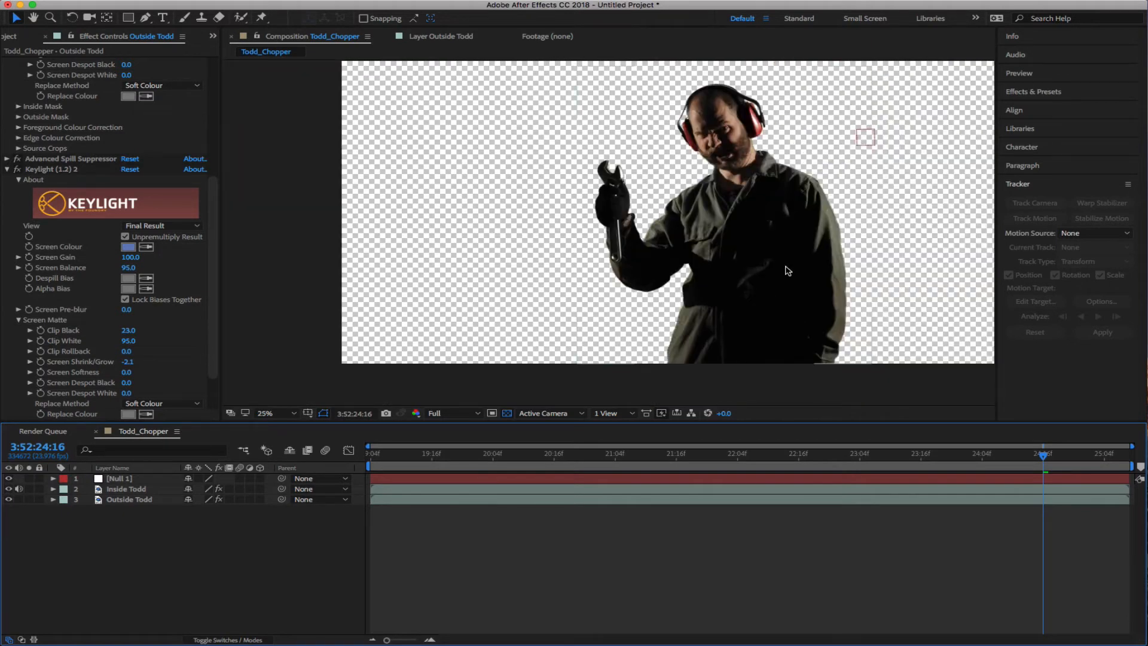
{"action": "key", "text": "space"}
{"action": "mouse_move", "coordinate": [820, 239]}
{"action": "left_mouse_down"}
{"action": "mouse_move", "coordinate": [781, 266]}
{"action": "mouse_move", "coordinate": [804, 238]}
{"action": "left_mouse_up"}
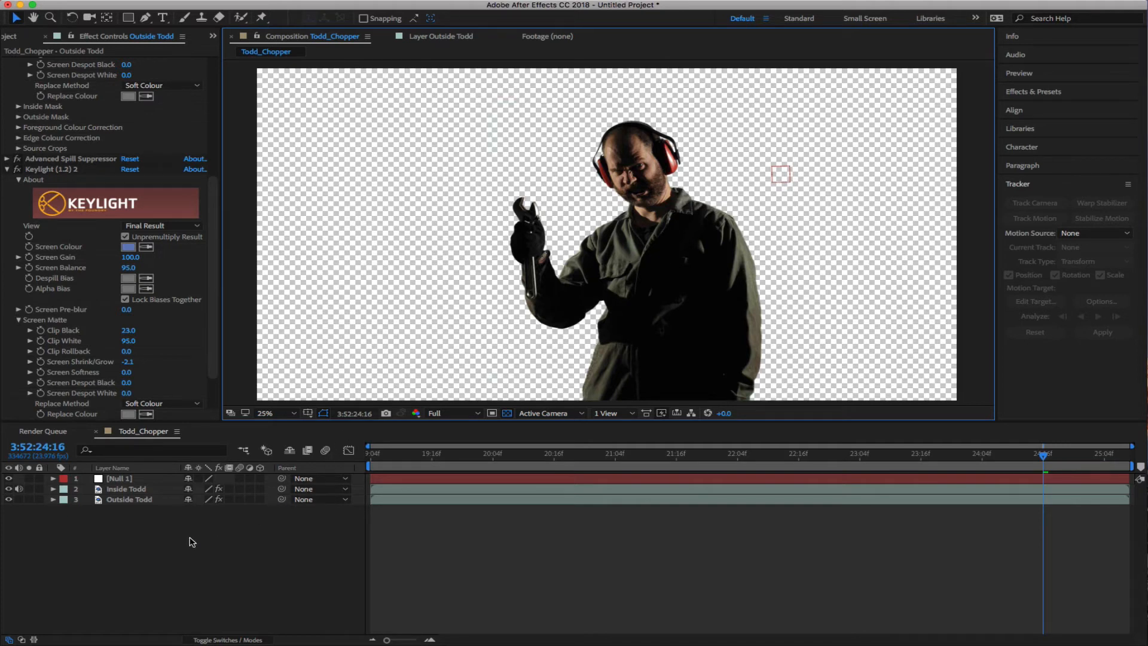
Delete the Keylight and Advanced Spill Suppressor effects from the Inside Todd layer
{"action": "left_click", "coordinate": [125, 488]}
{"action": "left_click", "coordinate": [27, 63]}
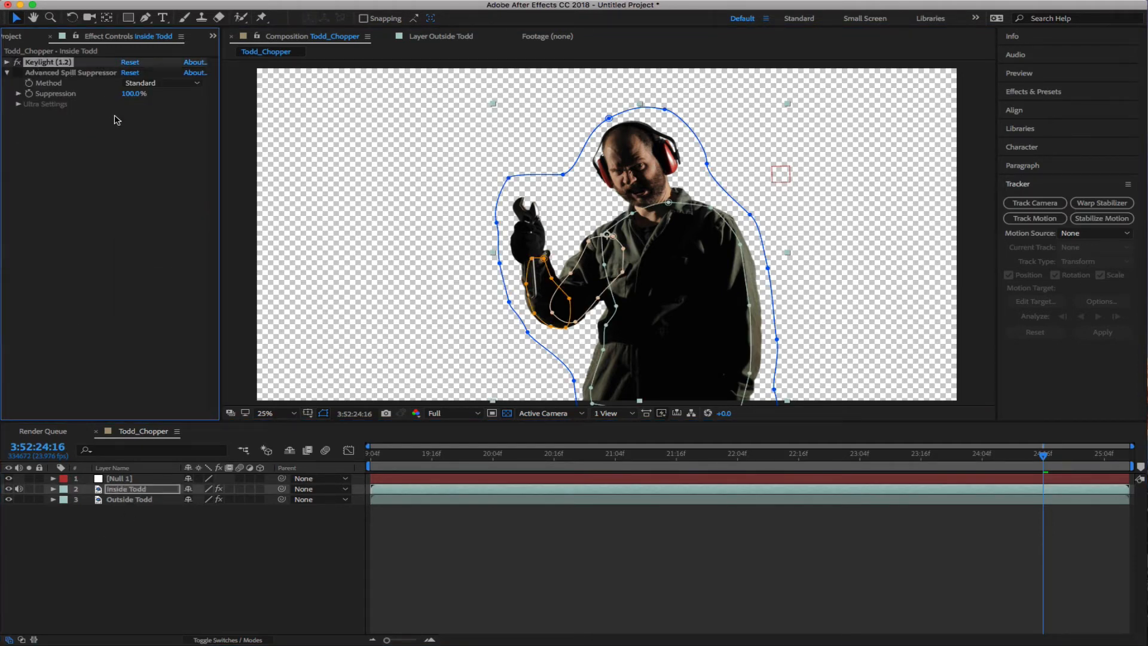
{"action": "key", "text": "Delete"}
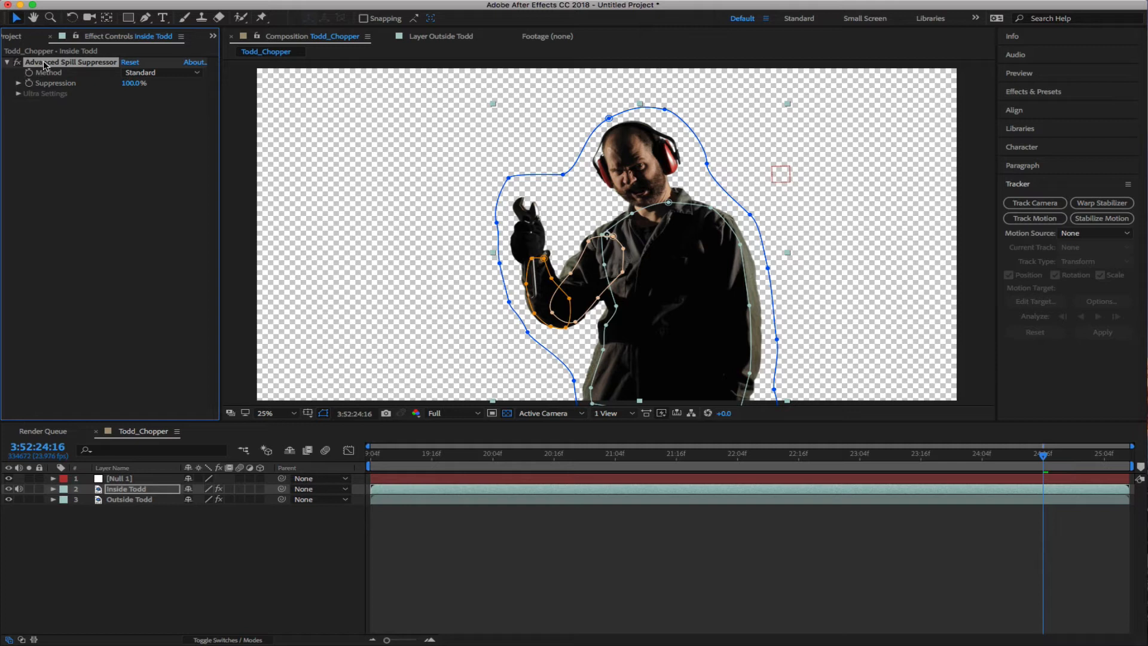
{"action": "key", "text": "Delete"}
{"action": "left_click", "coordinate": [175, 580]}
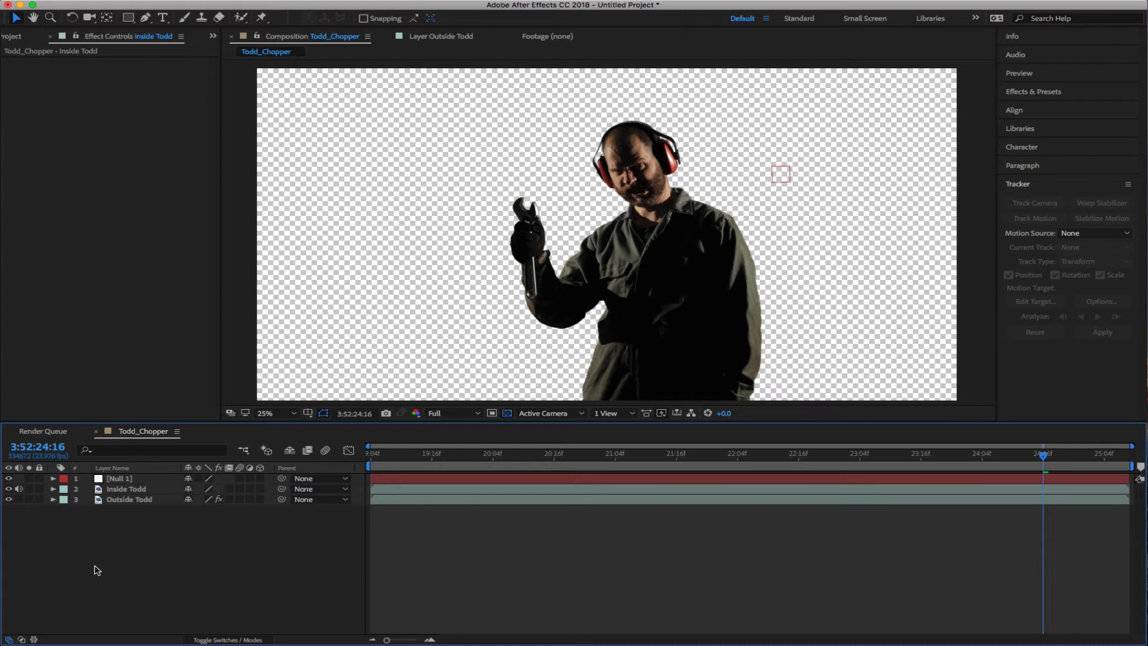
Import NY Skyline 2.jpg from the AE Sky Replacement folder and place it as the lowest layer of the Todd_Chopper composition
{"action": "left_click", "coordinate": [18, 37]}
{"action": "left_click", "coordinate": [70, 242]}
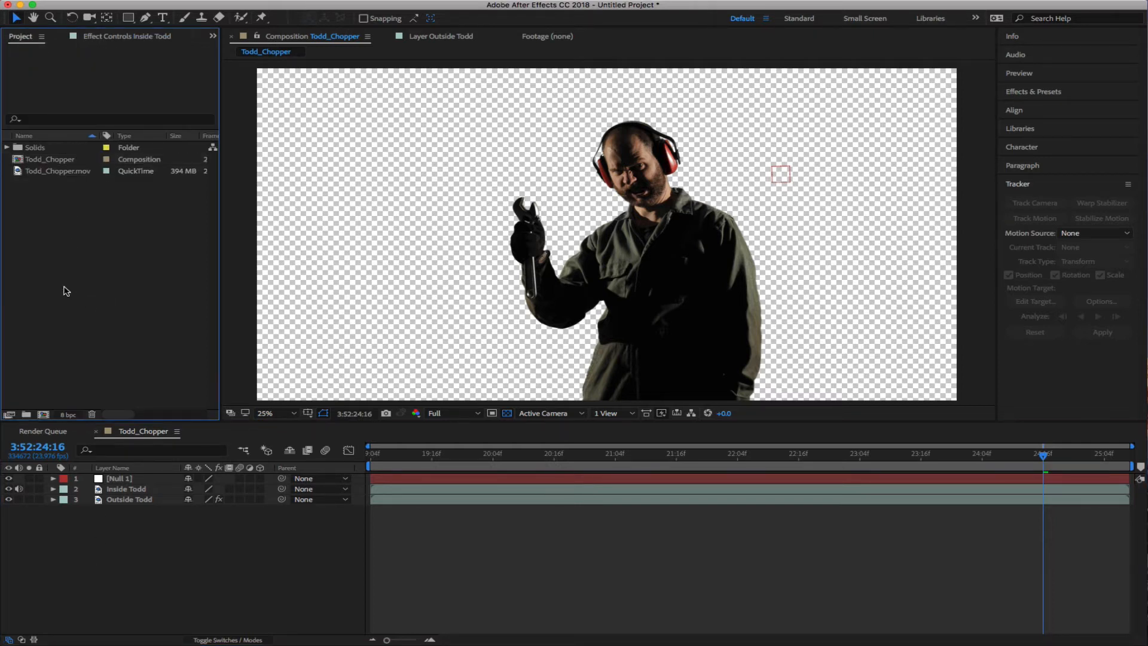
{"action": "right_click", "coordinate": [48, 251]}
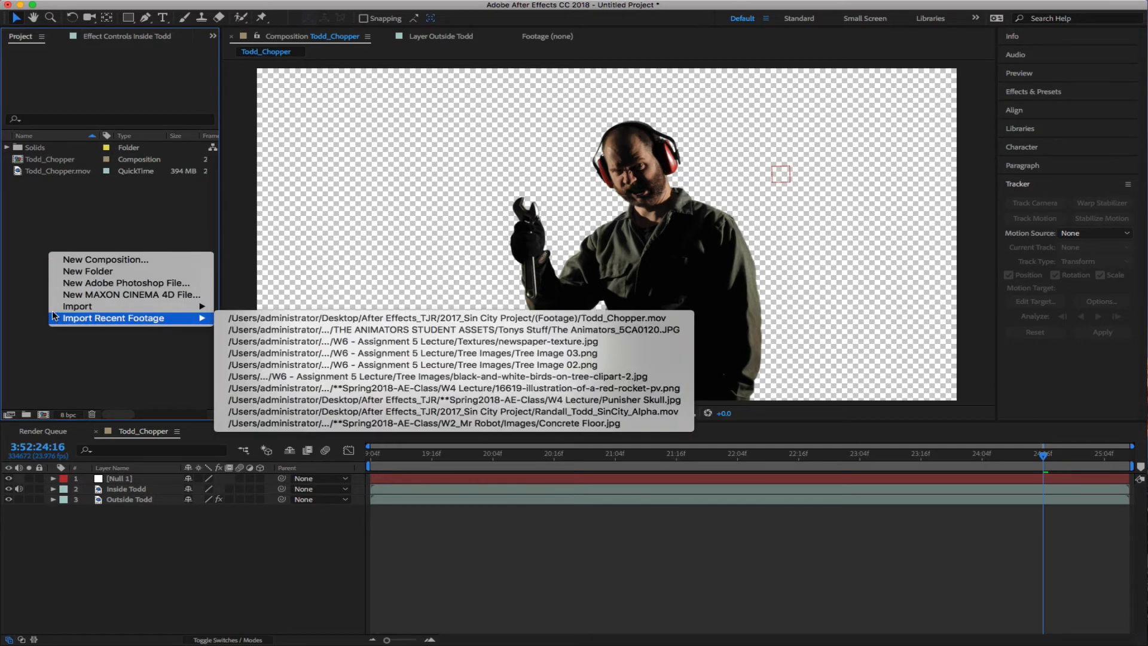
{"action": "mouse_move", "coordinate": [204, 306]}
{"action": "left_click", "coordinate": [239, 306]}
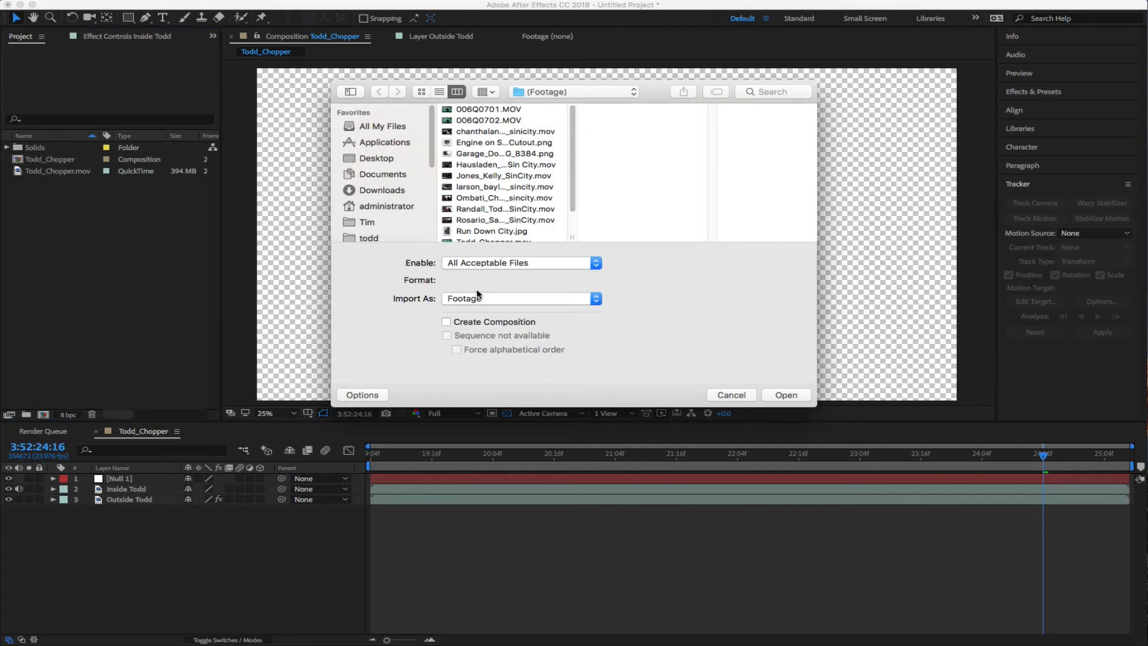
{"action": "scroll", "coordinate": [497, 170], "scroll_direction": "down", "scroll_amount": 3}
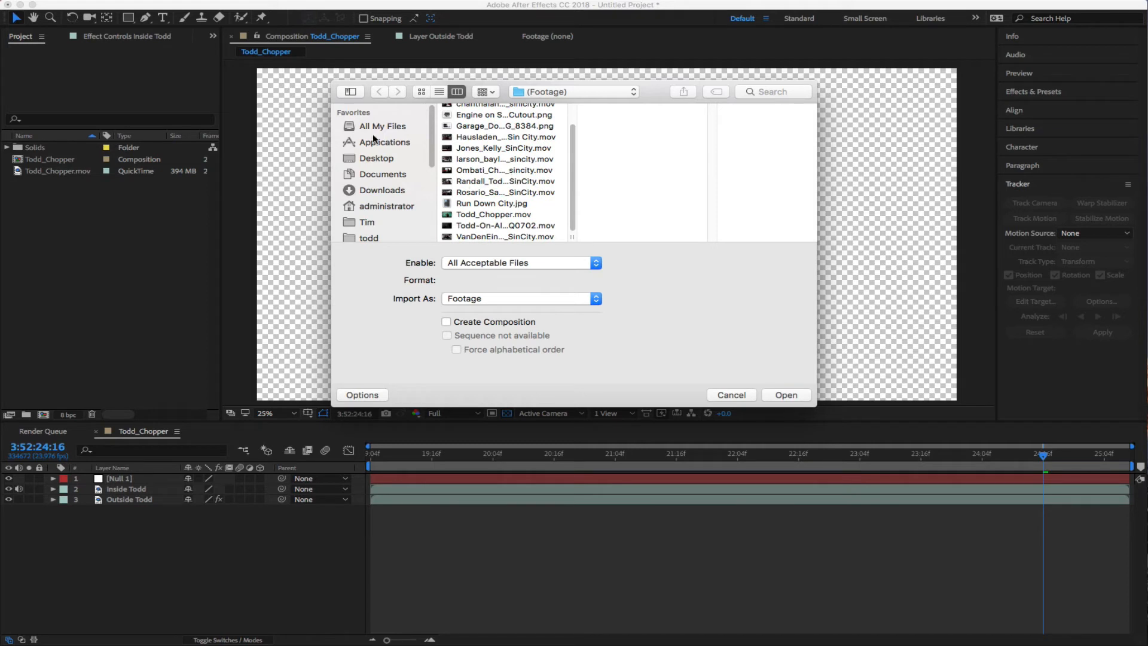
{"action": "left_click", "coordinate": [373, 158]}
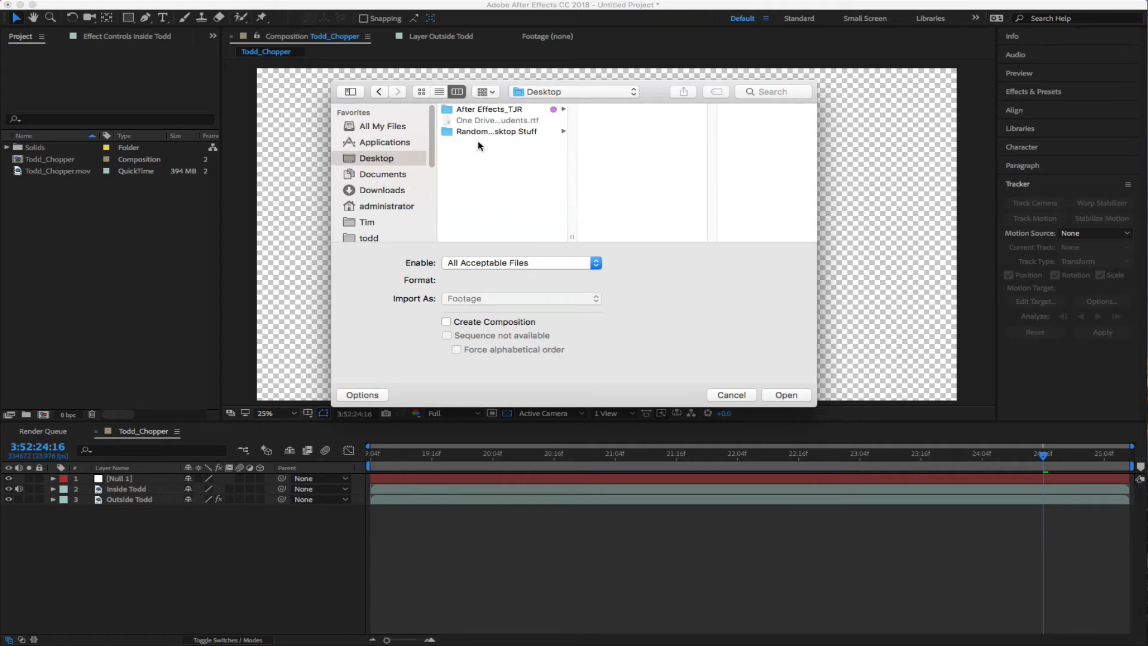
{"action": "left_click", "coordinate": [499, 110]}
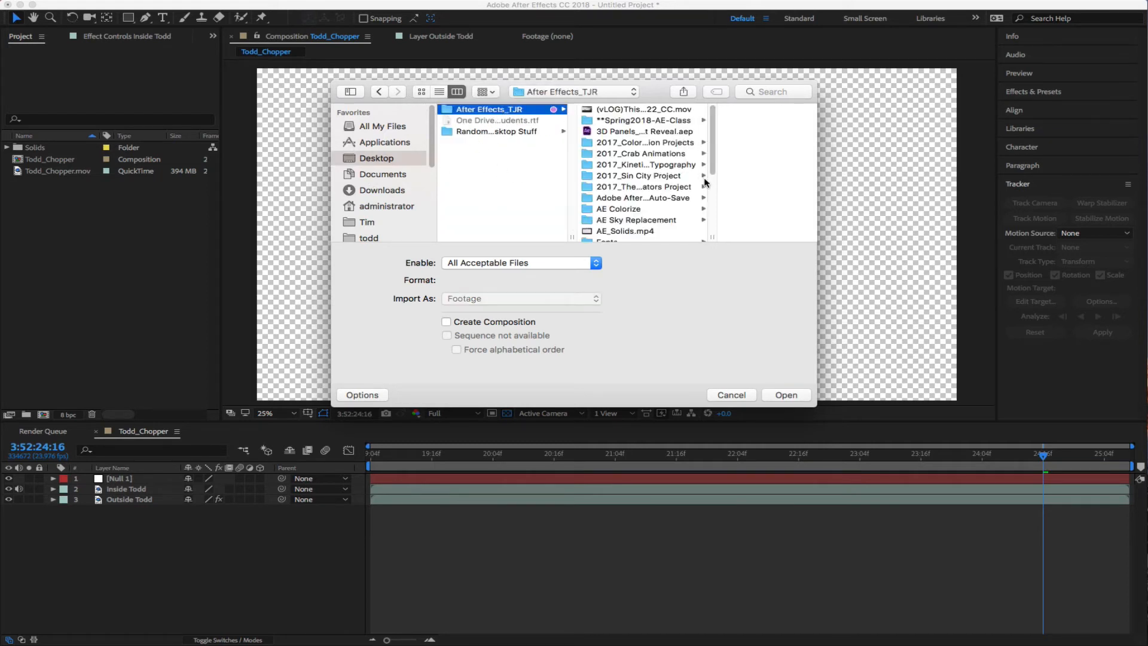
{"action": "left_click", "coordinate": [640, 177]}
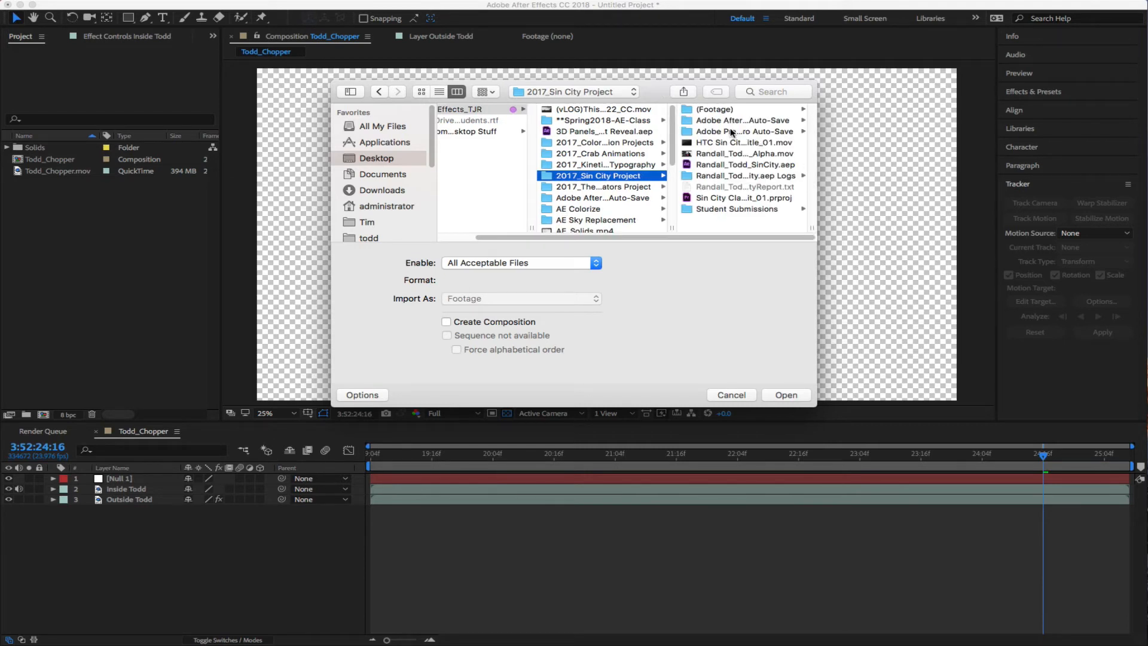
{"action": "scroll", "coordinate": [601, 165], "scroll_direction": "down", "scroll_amount": 3}
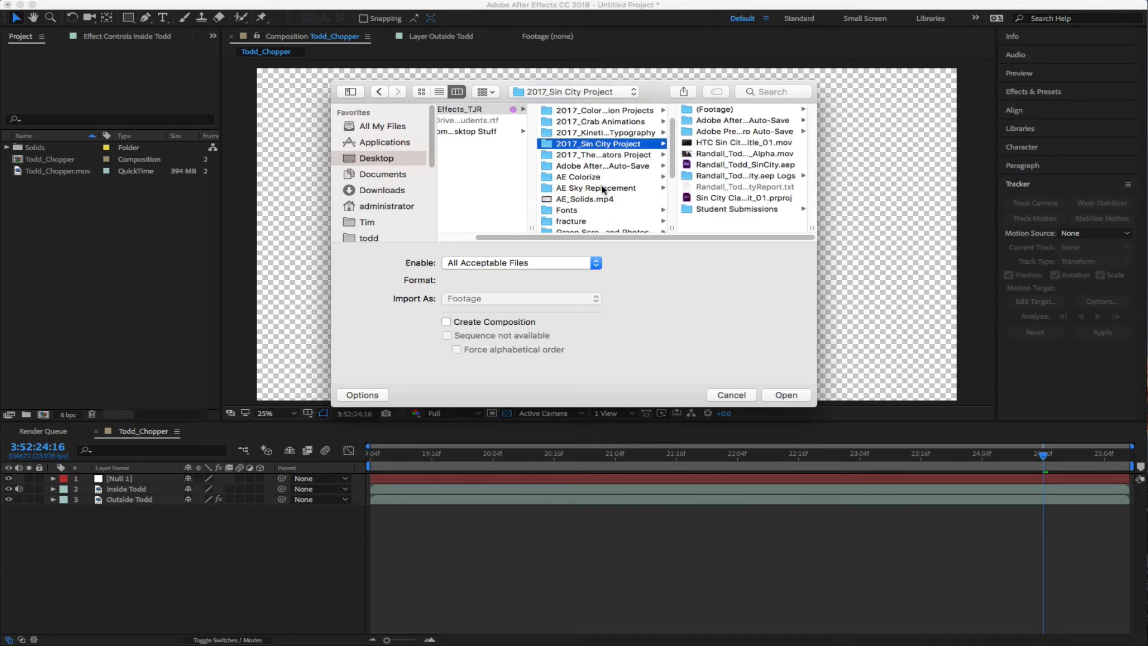
{"action": "left_click", "coordinate": [603, 189]}
{"action": "left_click", "coordinate": [720, 143]}
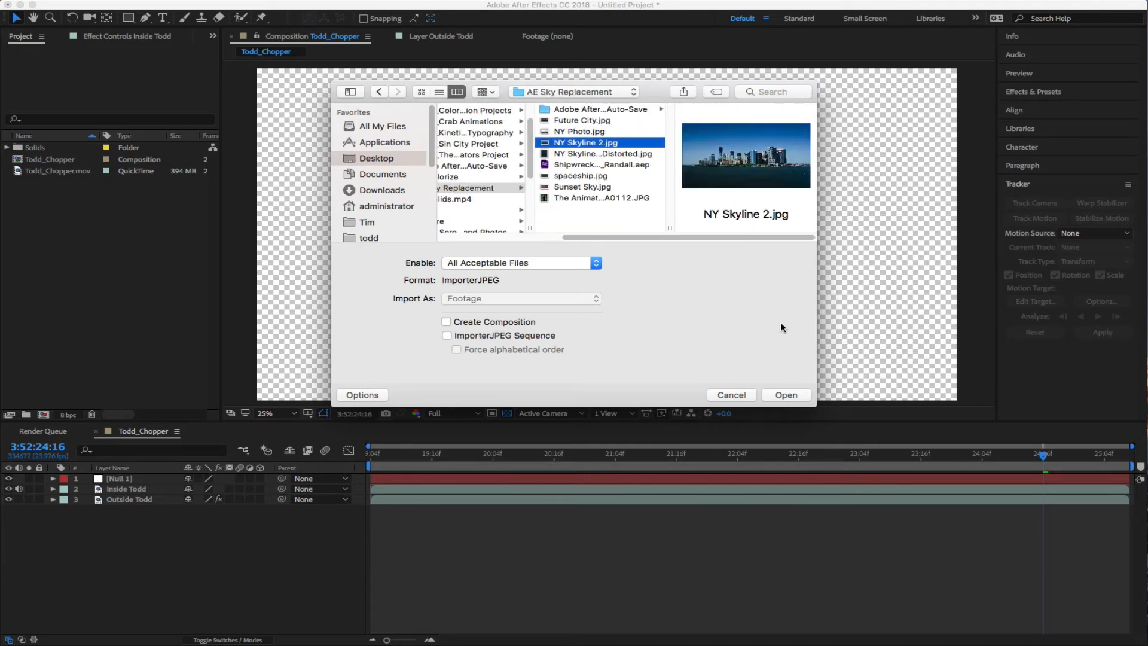
{"action": "left_click", "coordinate": [786, 395]}
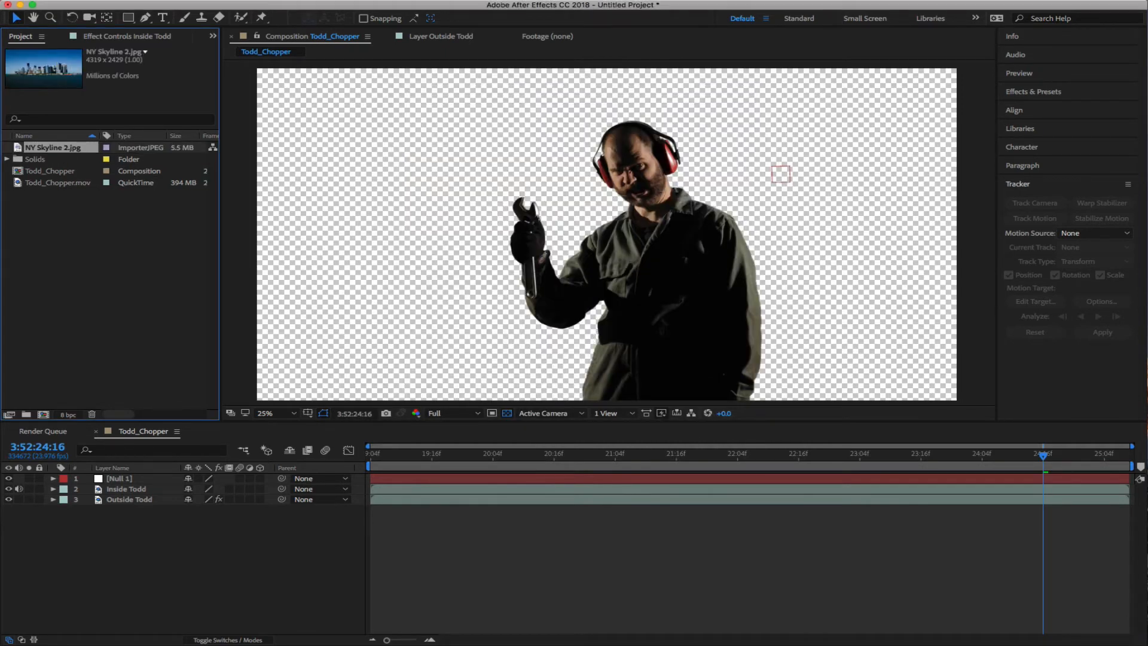
{"action": "left_click_drag", "start_coordinate": [18, 150], "coordinate": [134, 565]}
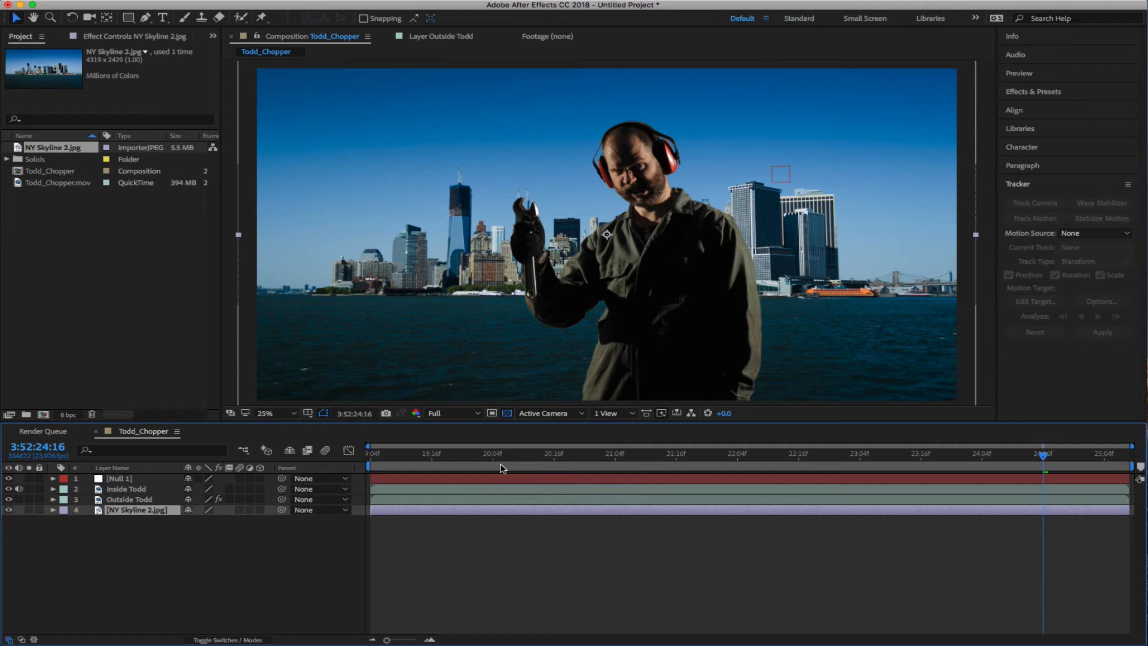
{"action": "left_click", "coordinate": [128, 499]}
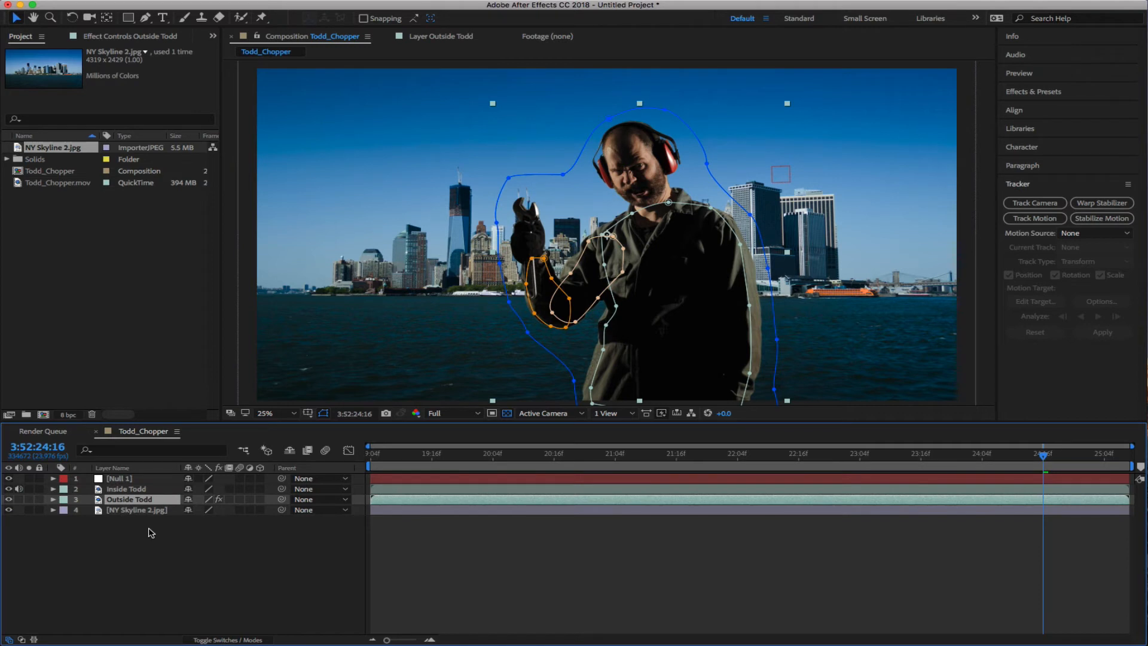
{"action": "key", "text": "Delete"}
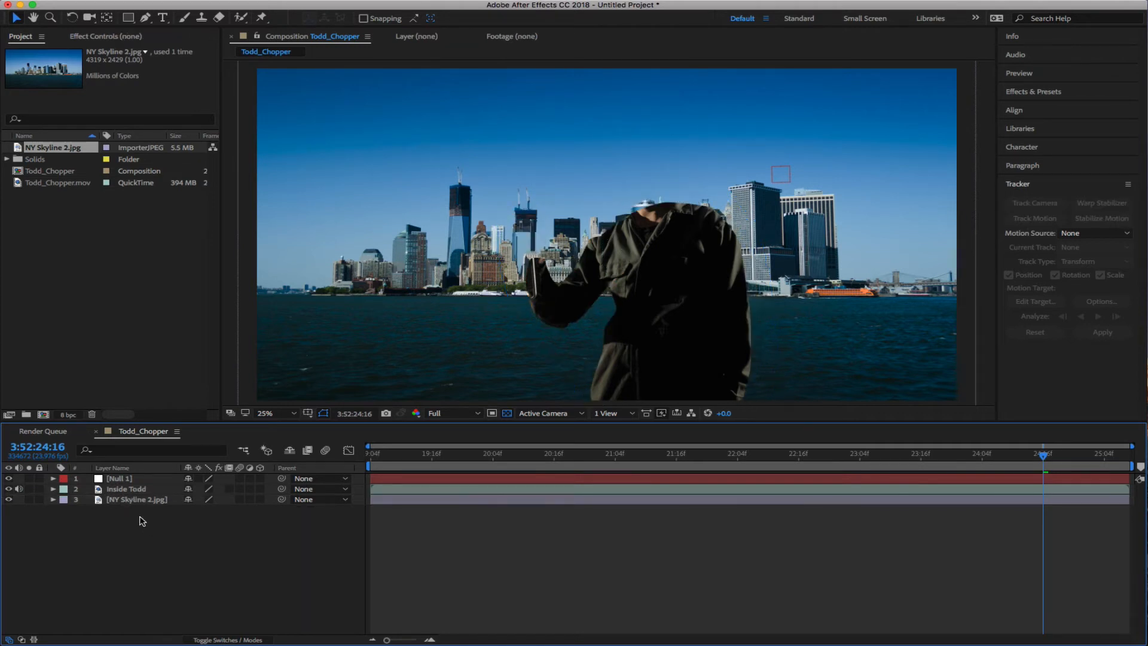
{"action": "key", "text": "super+z"}
Hide the Inside Todd layer's video and move the current time to the composition's start at 3:52:19:04
{"action": "left_click", "coordinate": [132, 490]}
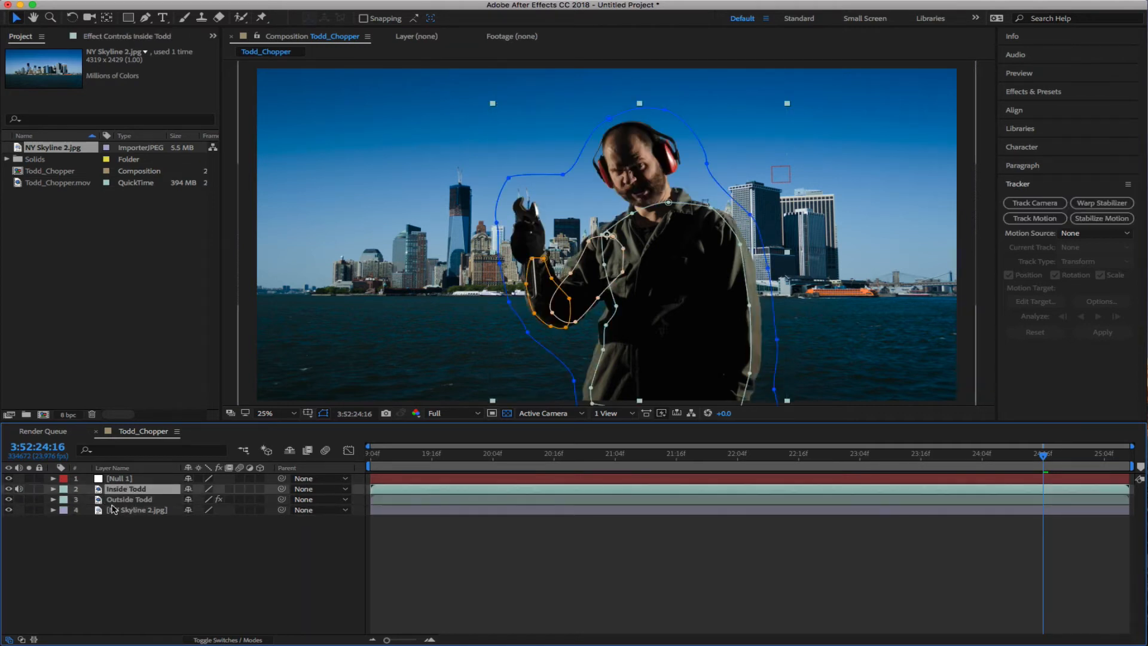
{"action": "left_click", "coordinate": [8, 489]}
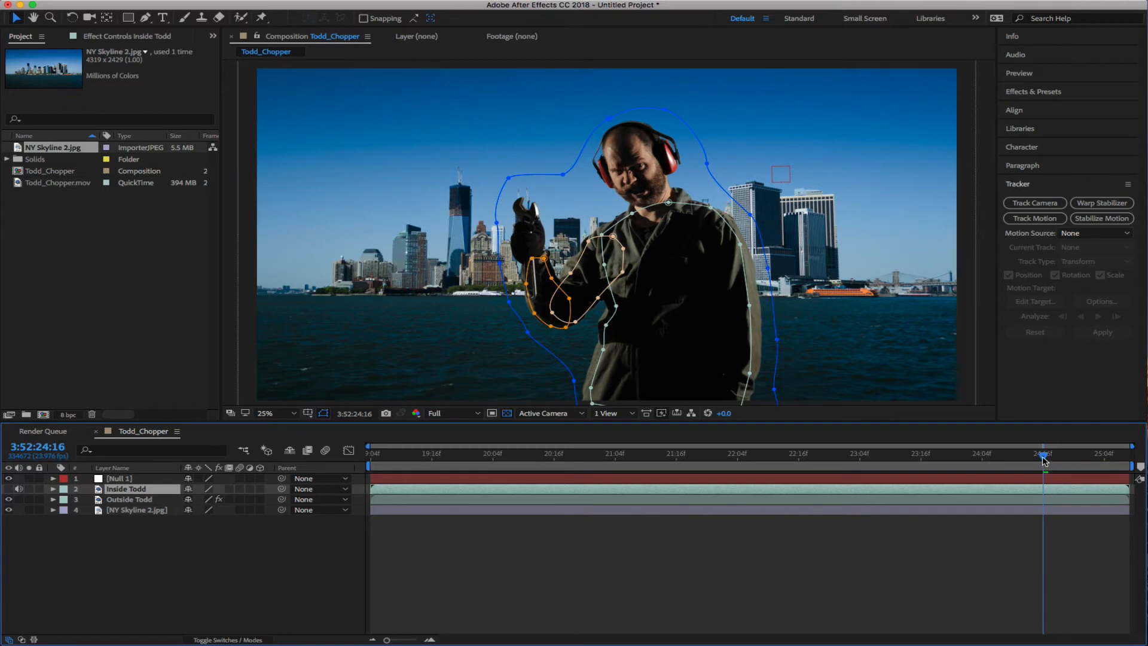
{"action": "left_click_drag", "start_coordinate": [1043, 461], "coordinate": [371, 461]}
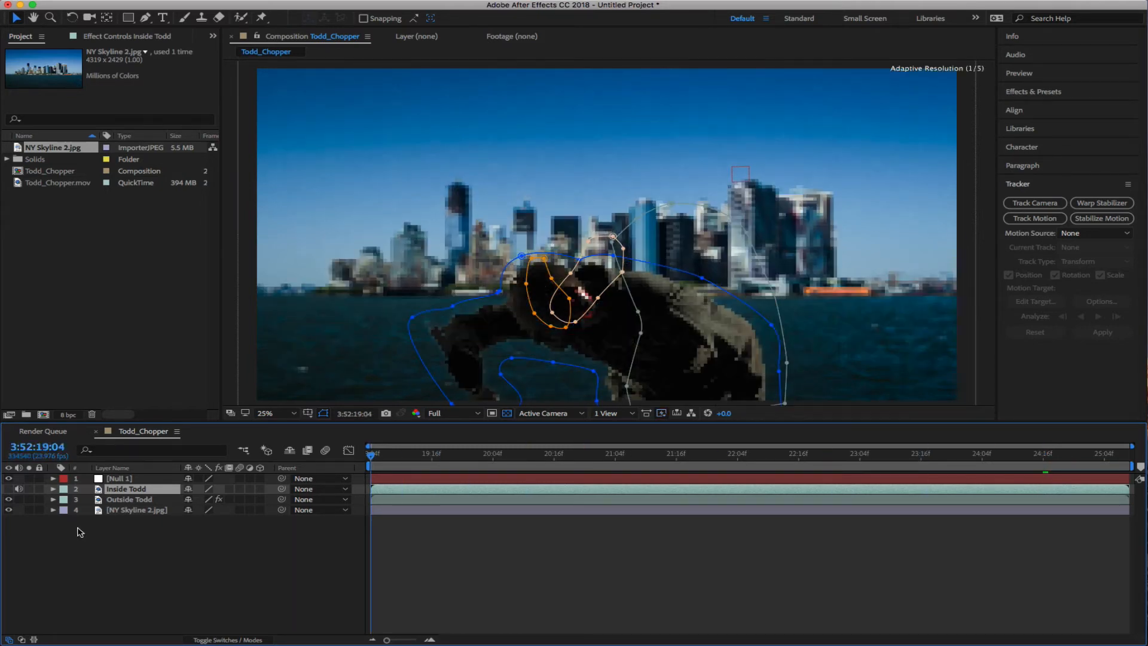
Preview the skyline composite from the composition's start, and inspect the frame at 3:52:19:15 without mask outlines
{"action": "key", "text": "space"}
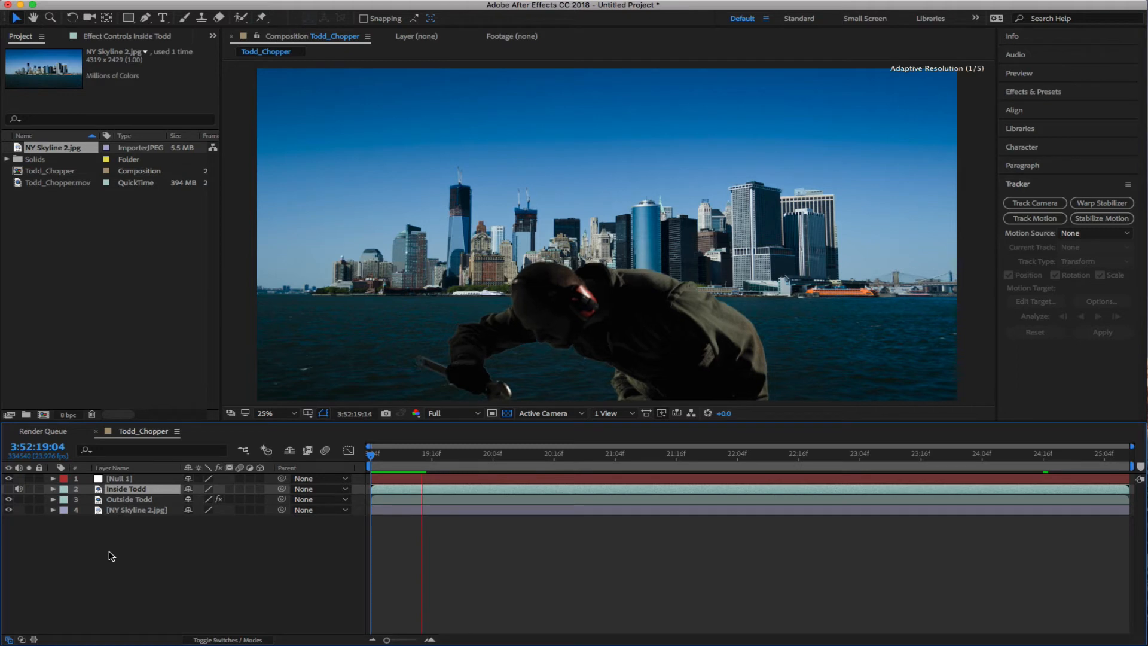
{"action": "key", "text": "space"}
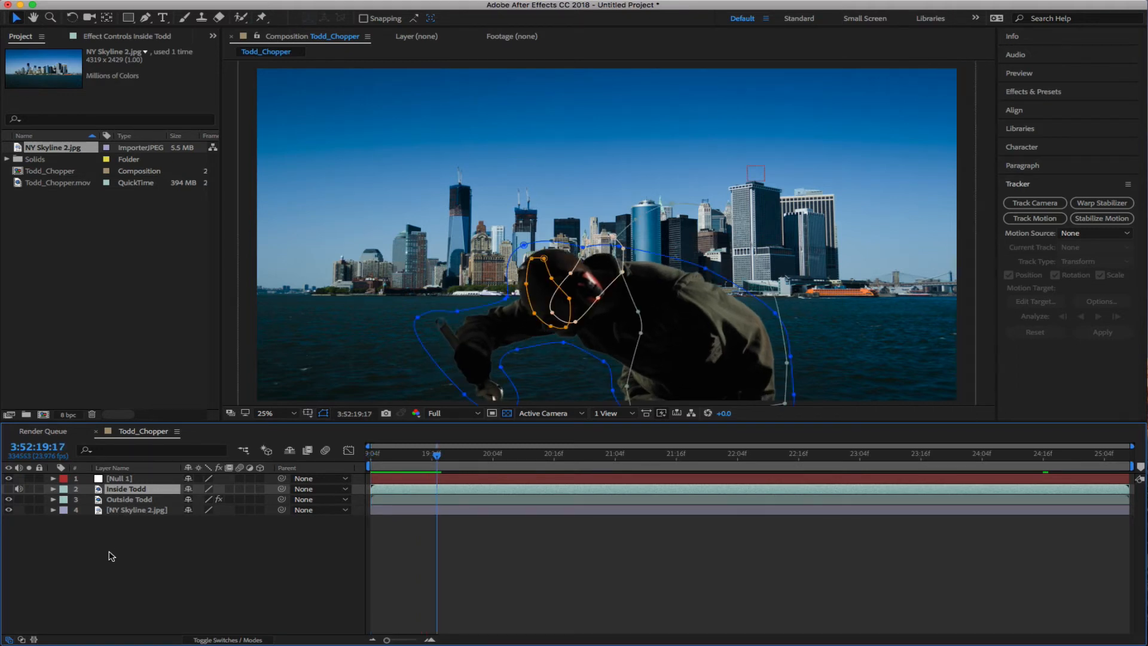
{"action": "left_click_drag", "start_coordinate": [432, 455], "coordinate": [425, 452]}
{"action": "left_click", "coordinate": [251, 550]}
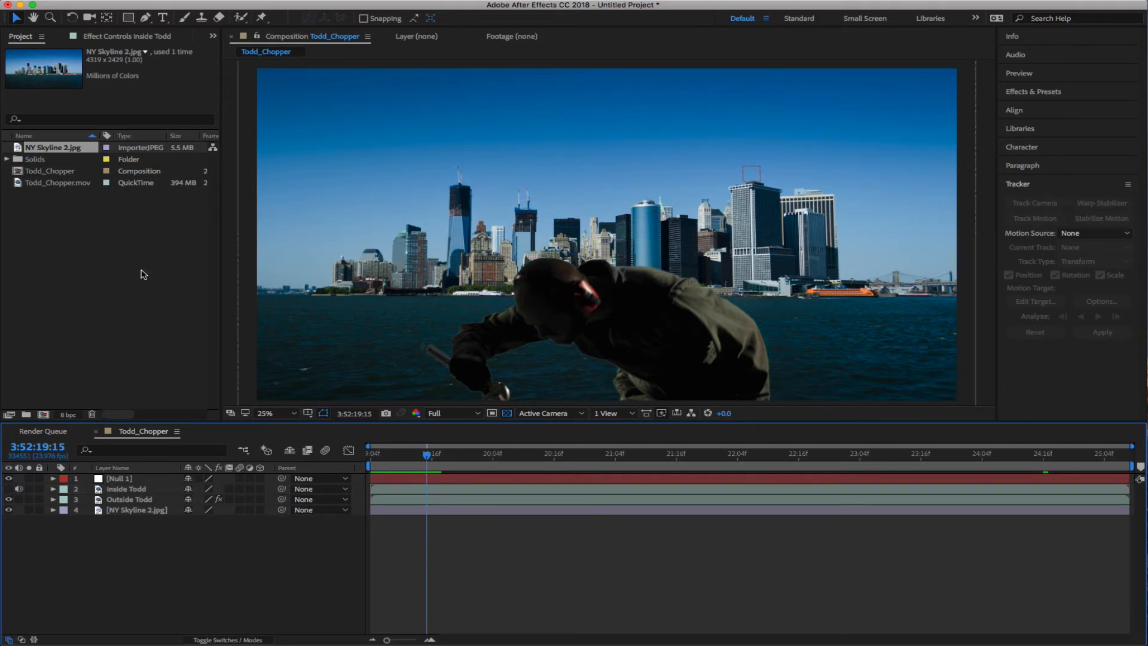
Set the Replace Method of the Outside Todd layer's first Keylight to Source
{"action": "left_click", "coordinate": [126, 499]}
{"action": "left_click", "coordinate": [118, 38]}
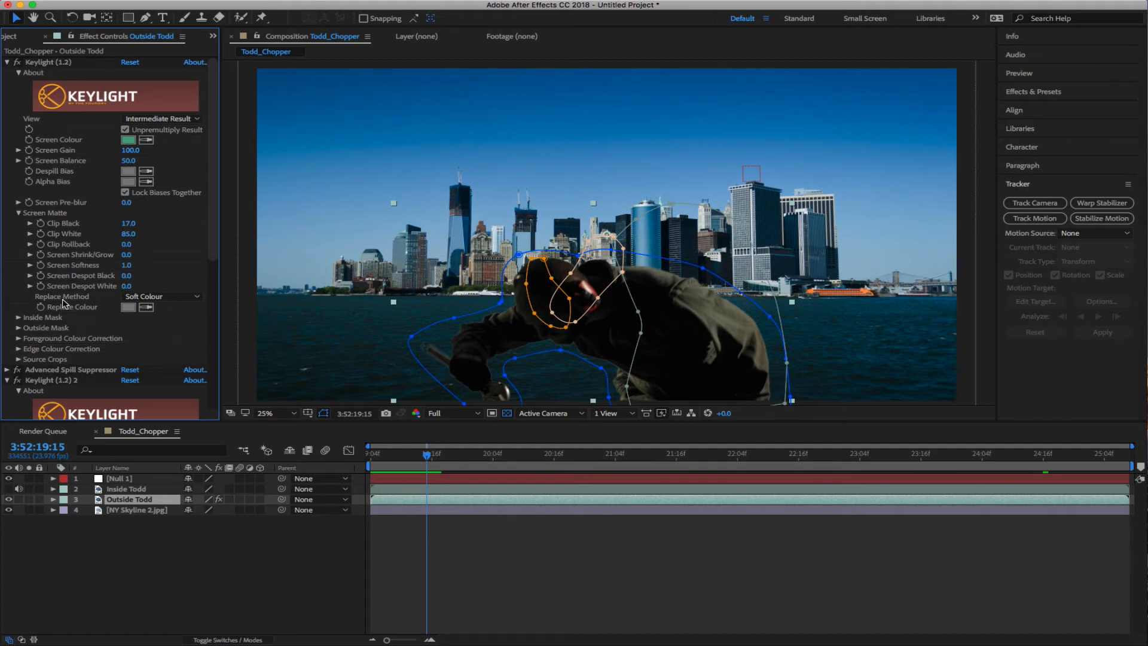
{"action": "left_click", "coordinate": [165, 298]}
{"action": "left_click", "coordinate": [169, 320]}
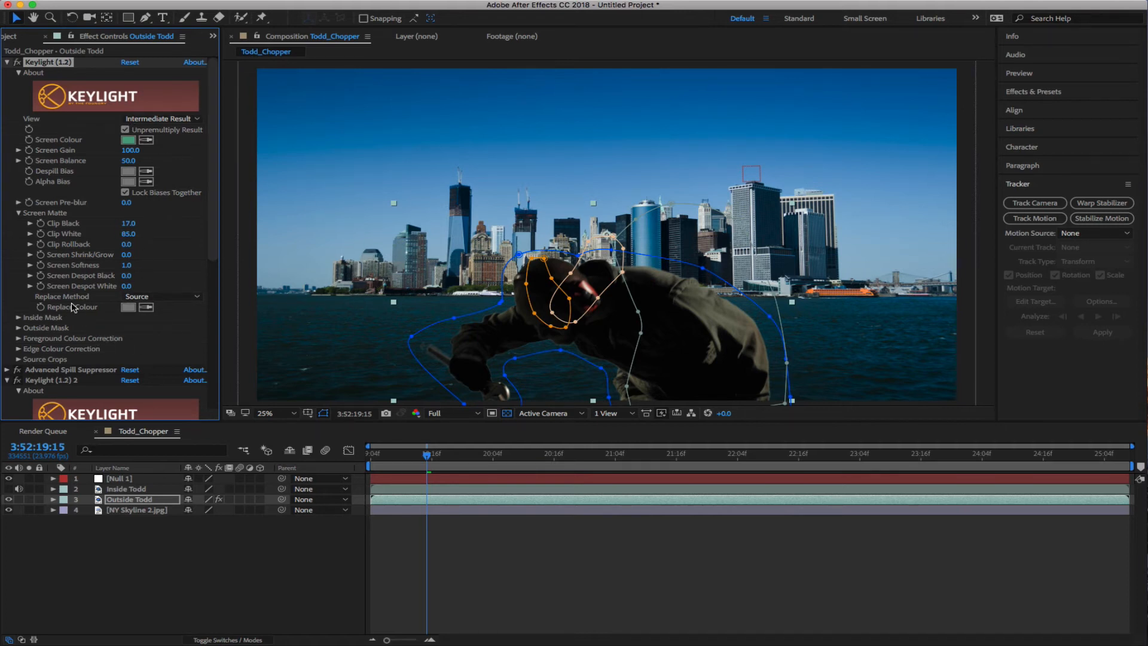
Sample the dark water in the composite as the first Keylight's Replace Colour and check the picked colour's values
{"action": "left_click", "coordinate": [146, 306]}
{"action": "left_click", "coordinate": [390, 370]}
{"action": "left_click", "coordinate": [129, 308]}
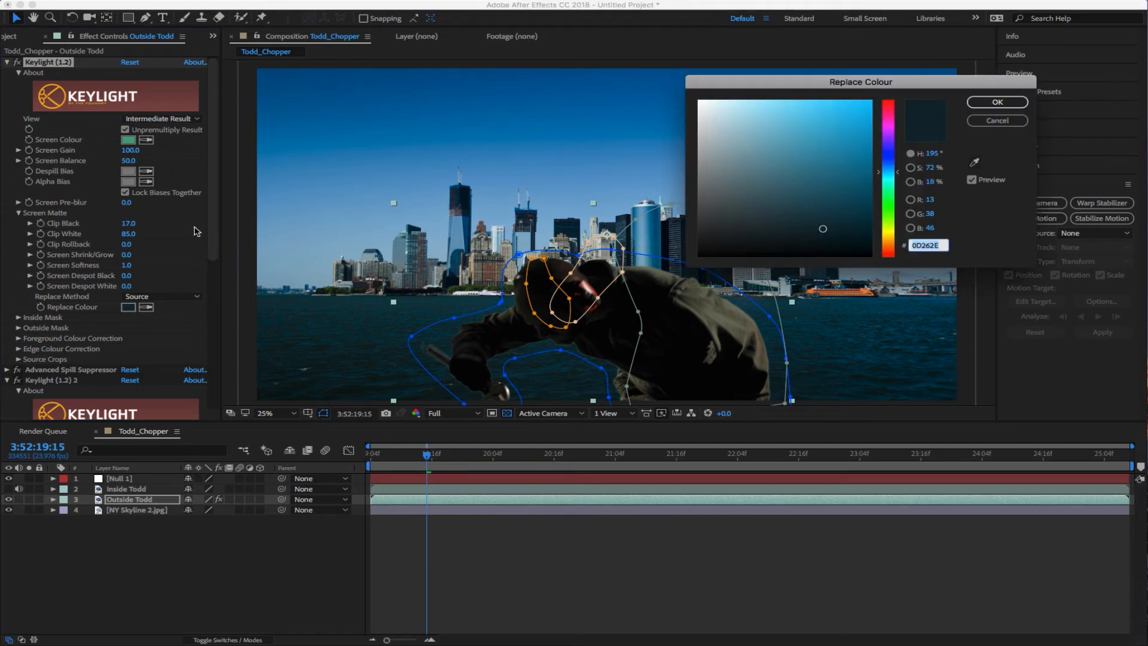
{"action": "left_click", "coordinate": [997, 120]}
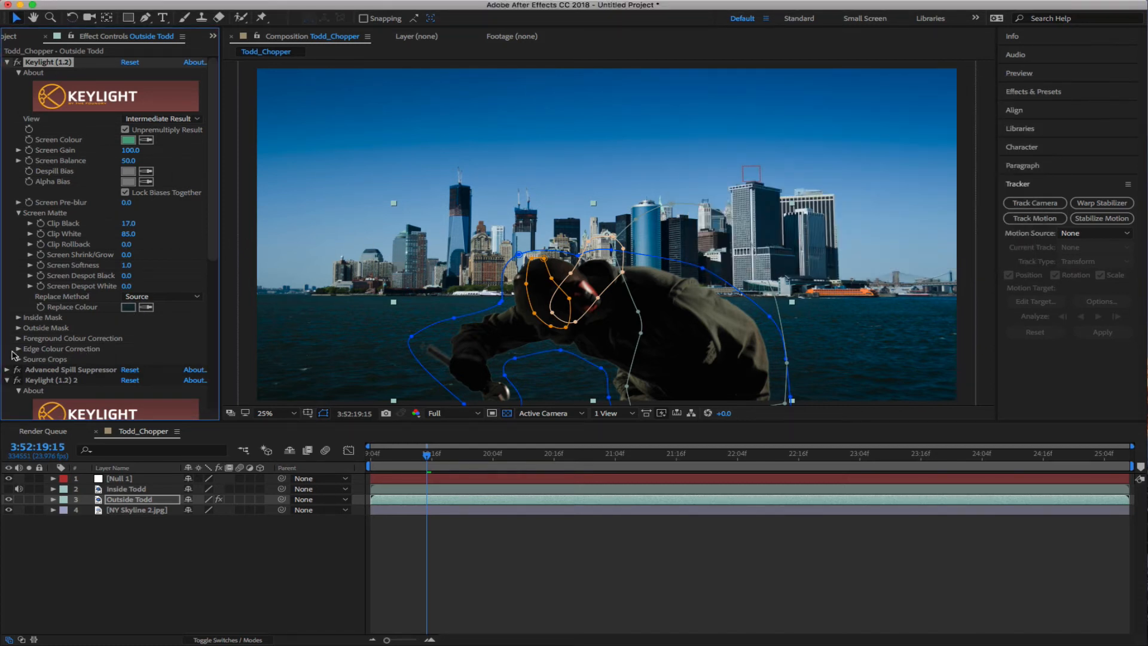
Try Soft Colour as the first Keylight's Replace Method and return it to Source
{"action": "left_click", "coordinate": [157, 297]}
{"action": "left_click", "coordinate": [156, 344]}
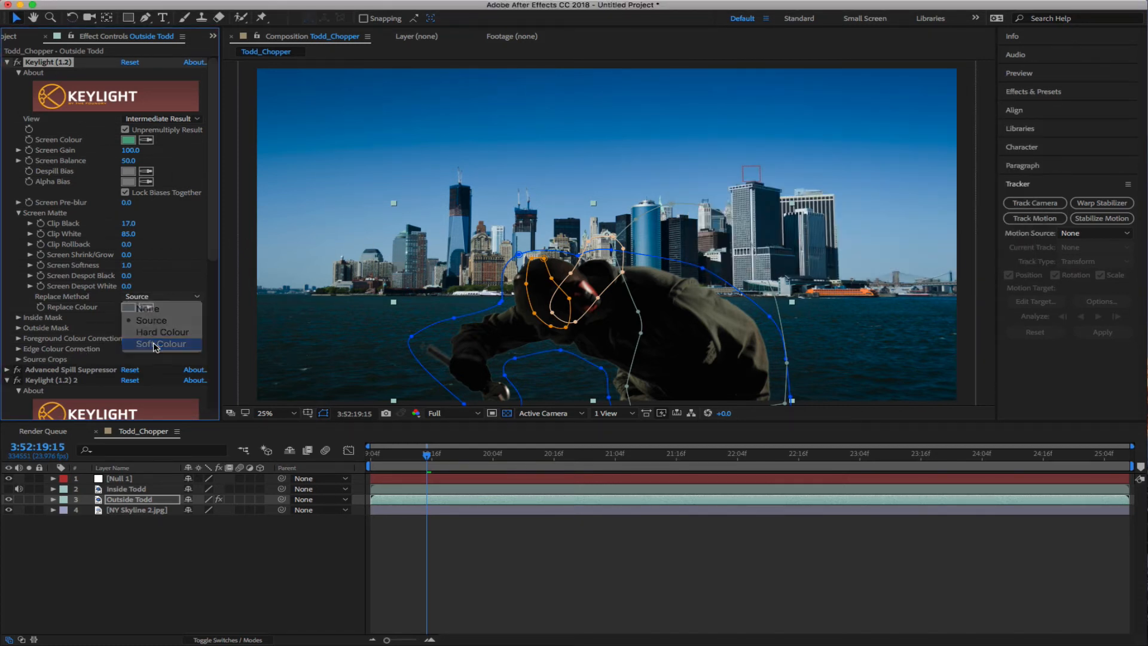
{"action": "left_click", "coordinate": [161, 296]}
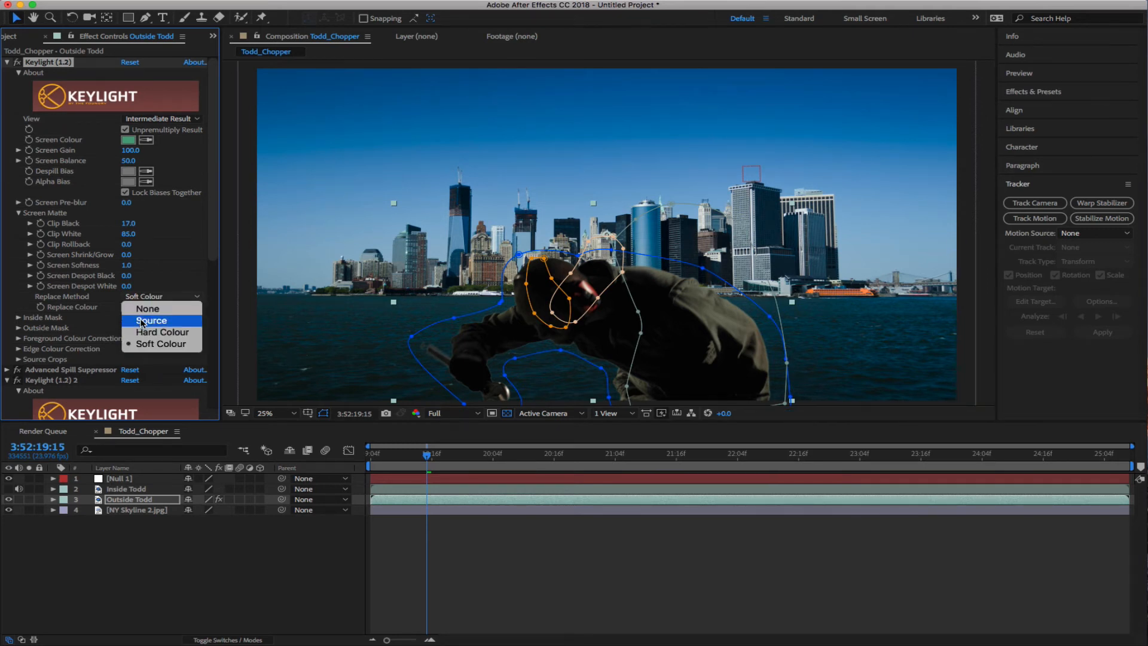
{"action": "left_click", "coordinate": [144, 321]}
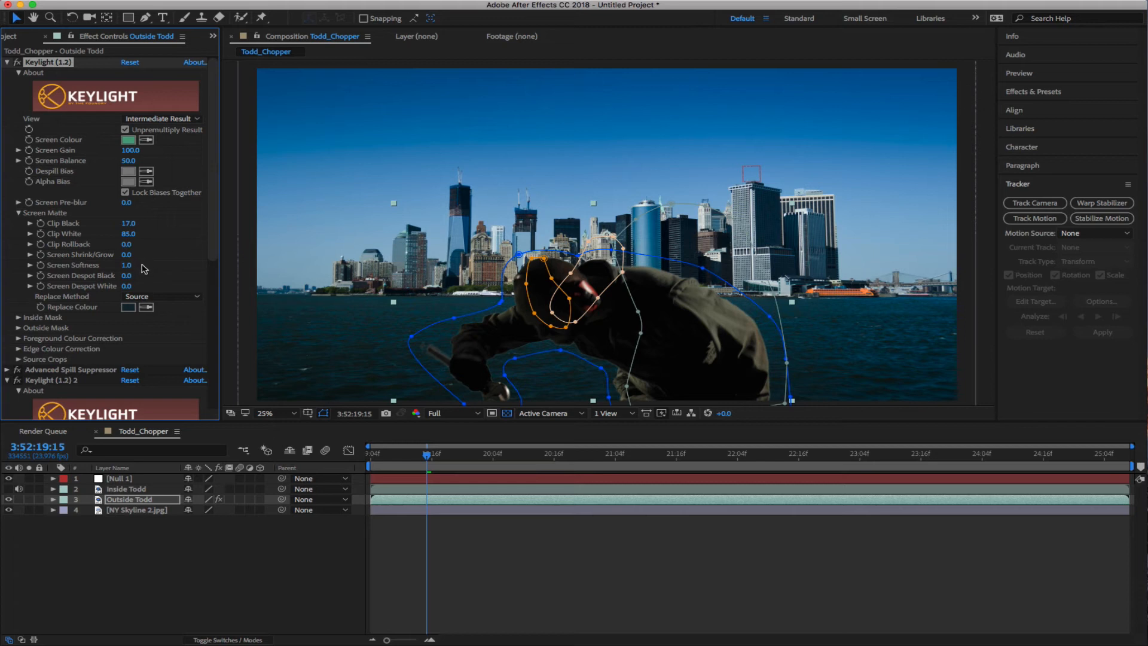
Set Screen Shrink/Grow to 0.3 in the Outside Todd layer's first Keylight
{"action": "left_click", "coordinate": [126, 255]}
{"action": "type", "text": "0.1"}
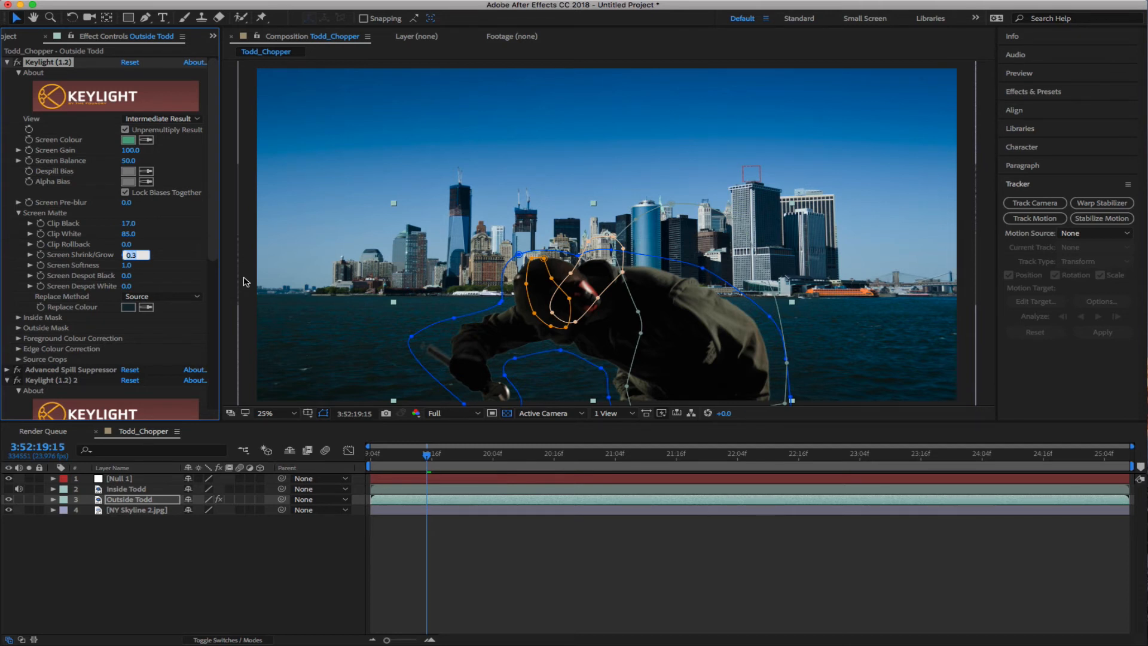
{"action": "left_click", "coordinate": [163, 238]}
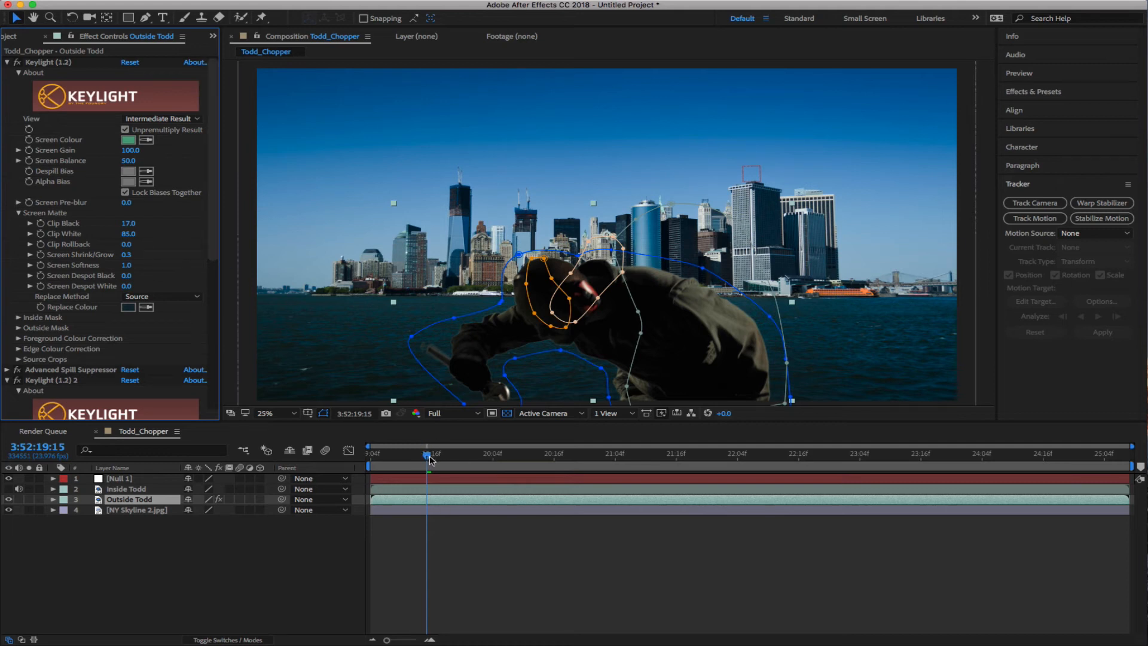
Preview the adjusted key from the composition's start and inspect the frame at 3:52:20:00 without mask outlines
{"action": "left_click_drag", "start_coordinate": [429, 459], "coordinate": [319, 460]}
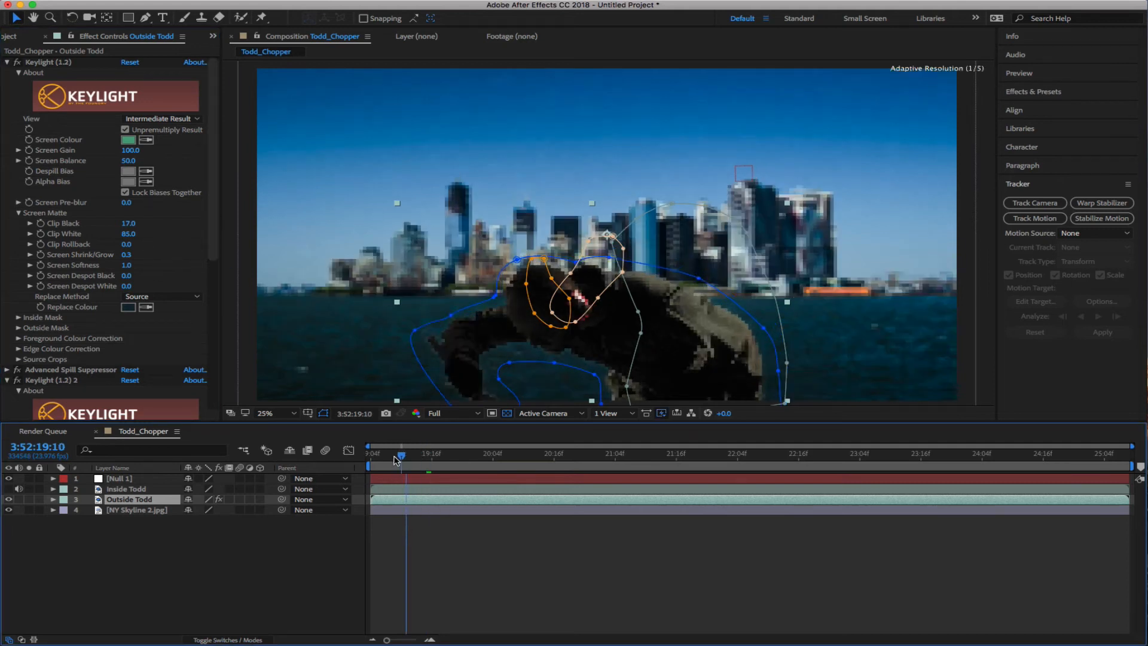
{"action": "left_click", "coordinate": [219, 584]}
{"action": "key", "text": "space"}
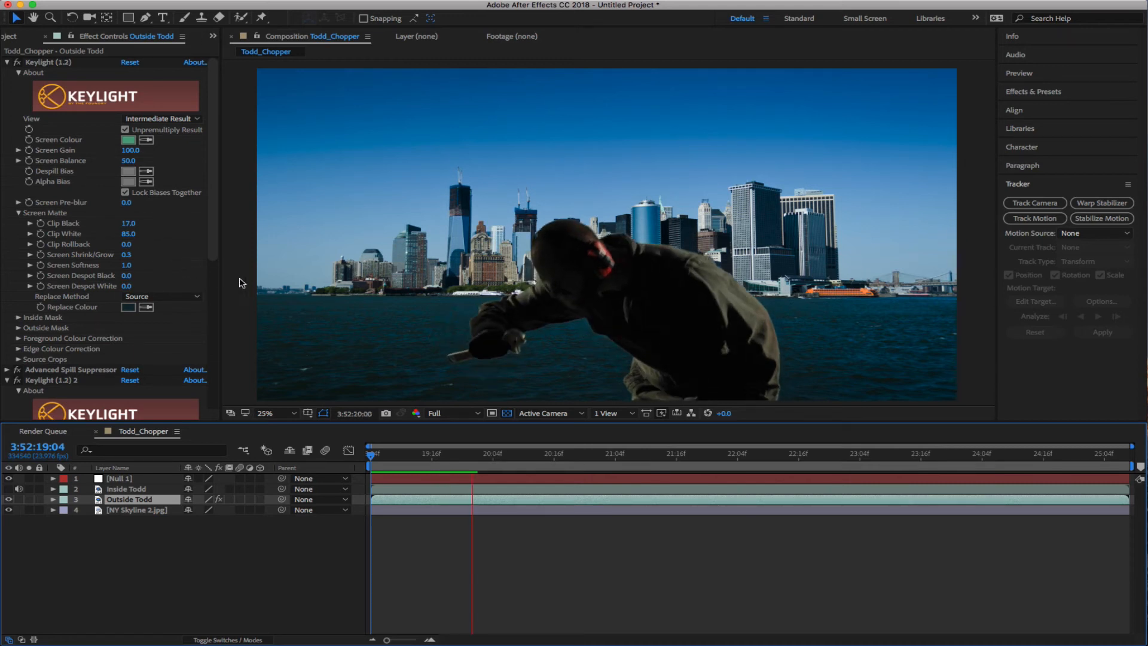
{"action": "key", "text": "space"}
{"action": "left_click", "coordinate": [268, 586]}
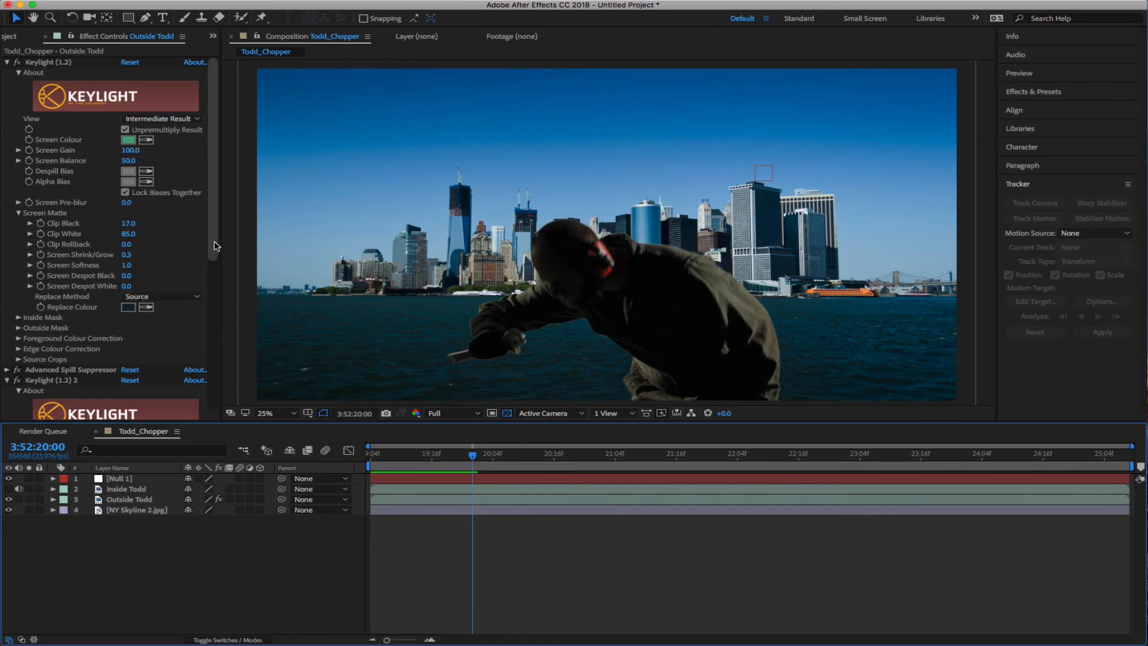
Enable Edge Colour Correction in the Outside Todd layer's first Keylight
{"action": "left_click_drag", "start_coordinate": [215, 246], "coordinate": [215, 282]}
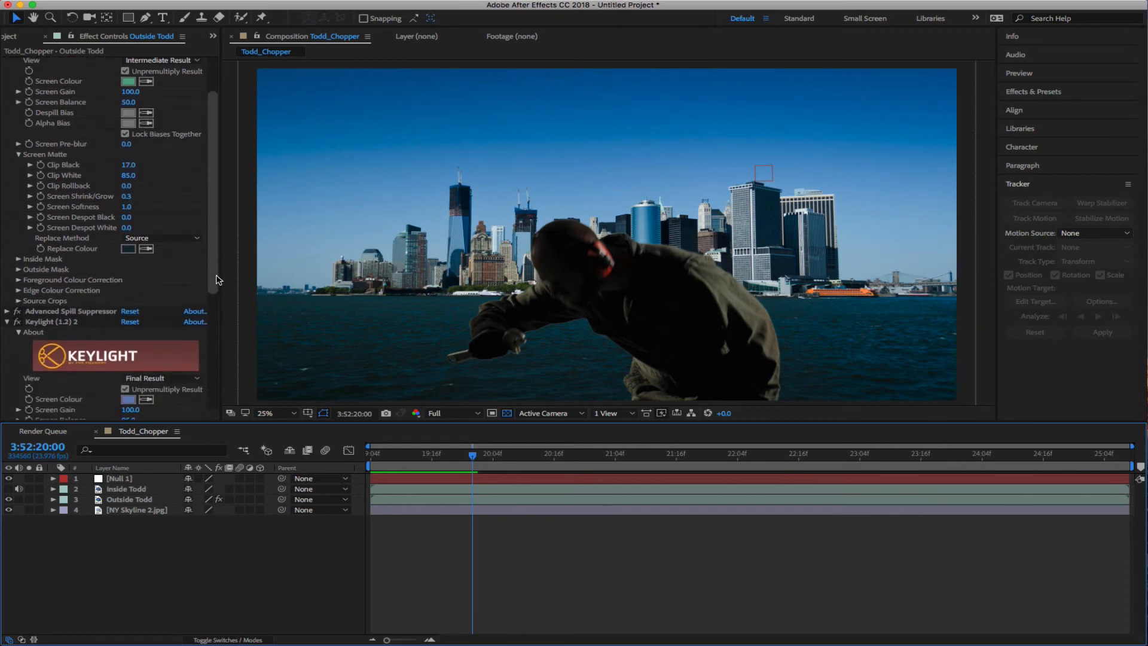
{"action": "left_click", "coordinate": [18, 287]}
{"action": "left_click", "coordinate": [116, 298]}
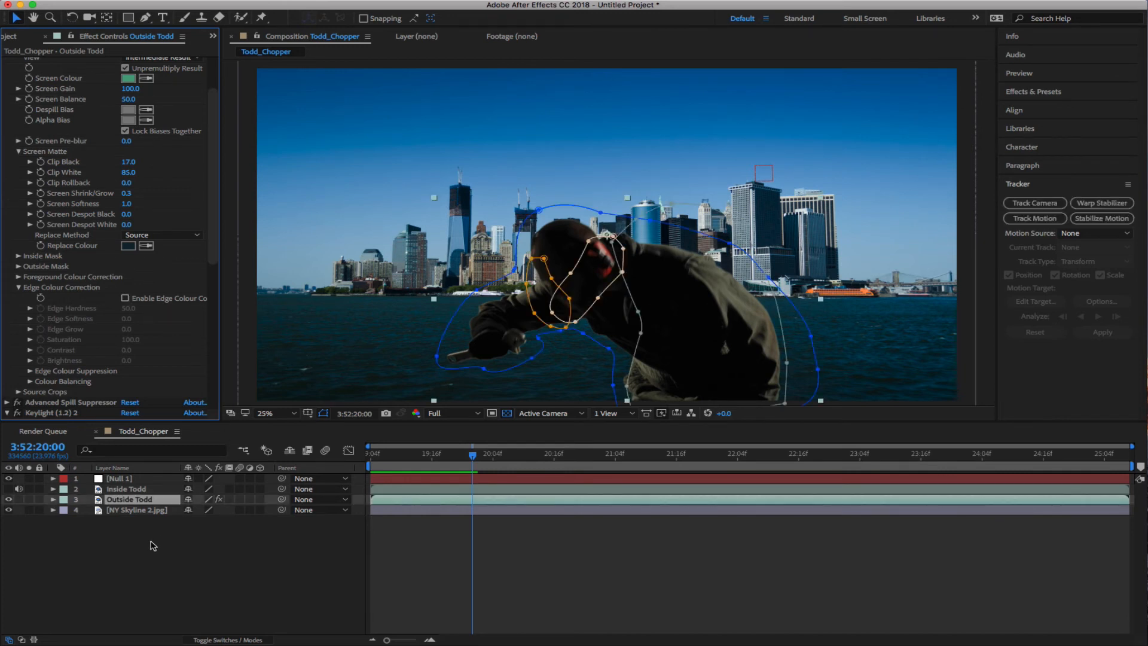
{"action": "left_click", "coordinate": [125, 298]}
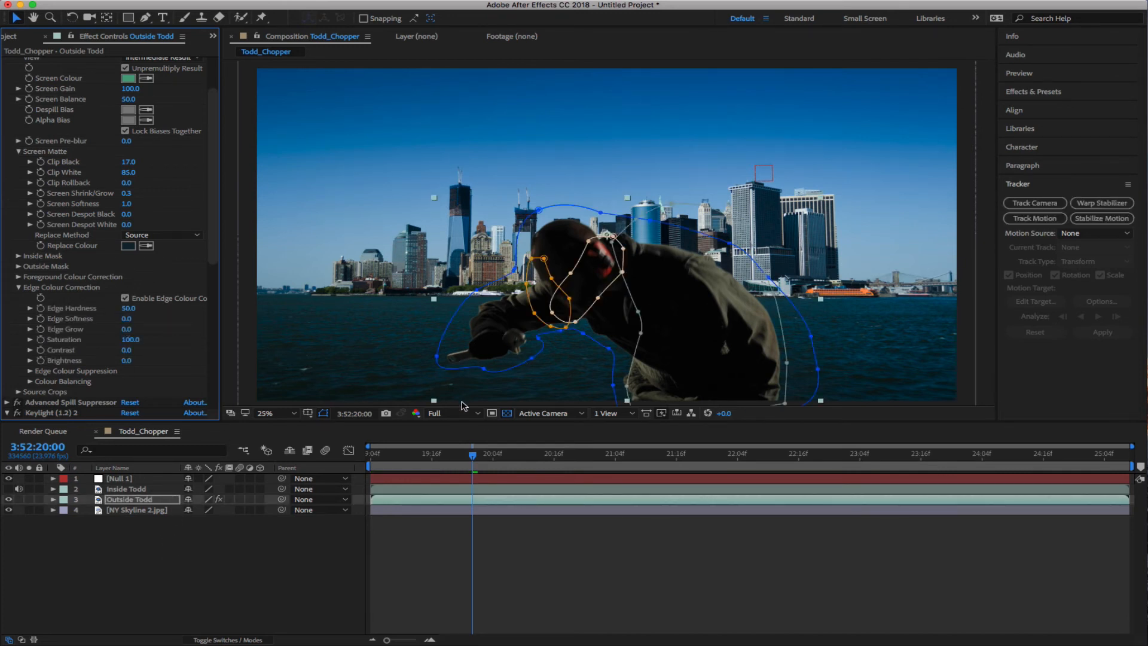
Check the edge-corrected key at 3:52:19:16 and preview it from the composition's start
{"action": "left_click_drag", "start_coordinate": [472, 456], "coordinate": [431, 457]}
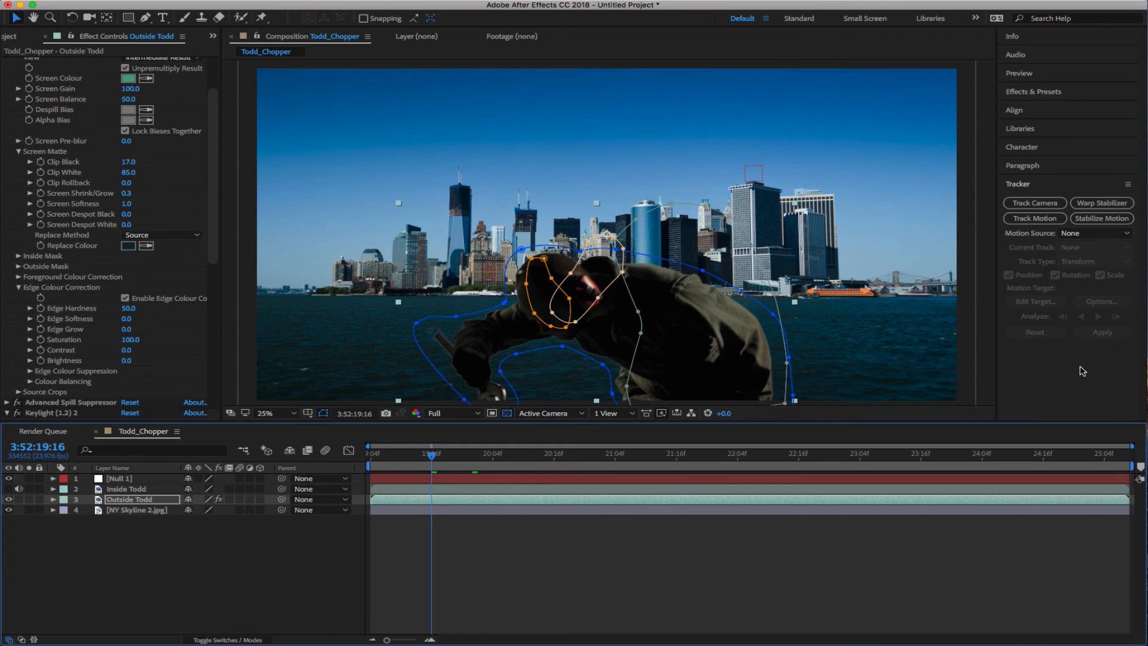
{"action": "left_click_drag", "start_coordinate": [432, 455], "coordinate": [353, 458]}
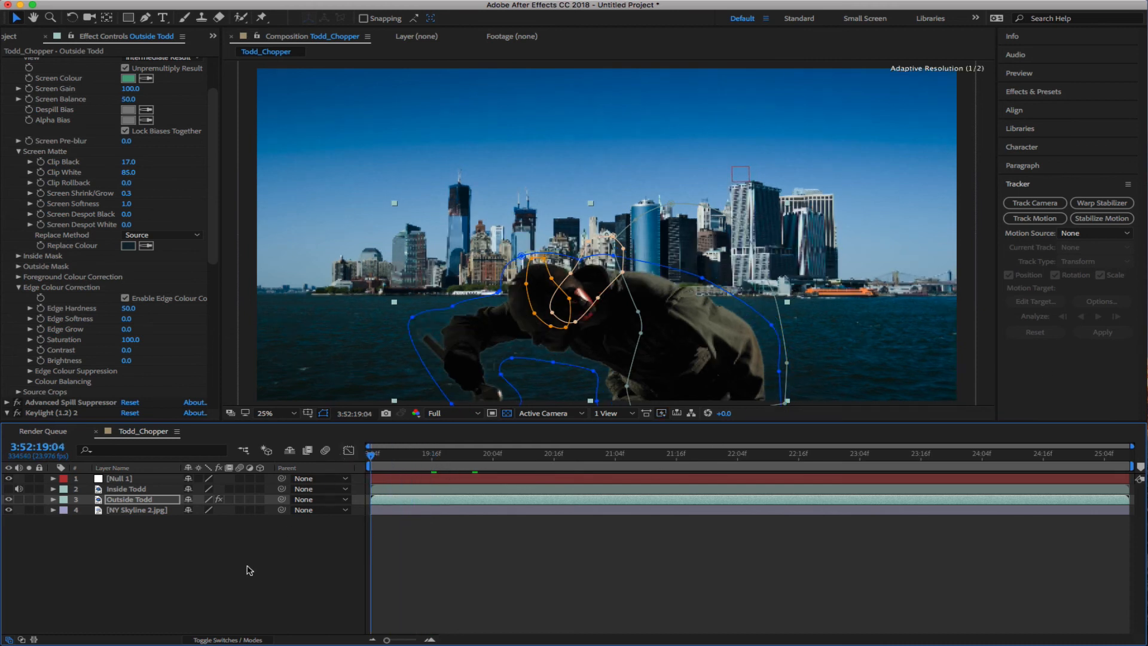
{"action": "left_click", "coordinate": [221, 591]}
{"action": "key", "text": "space"}
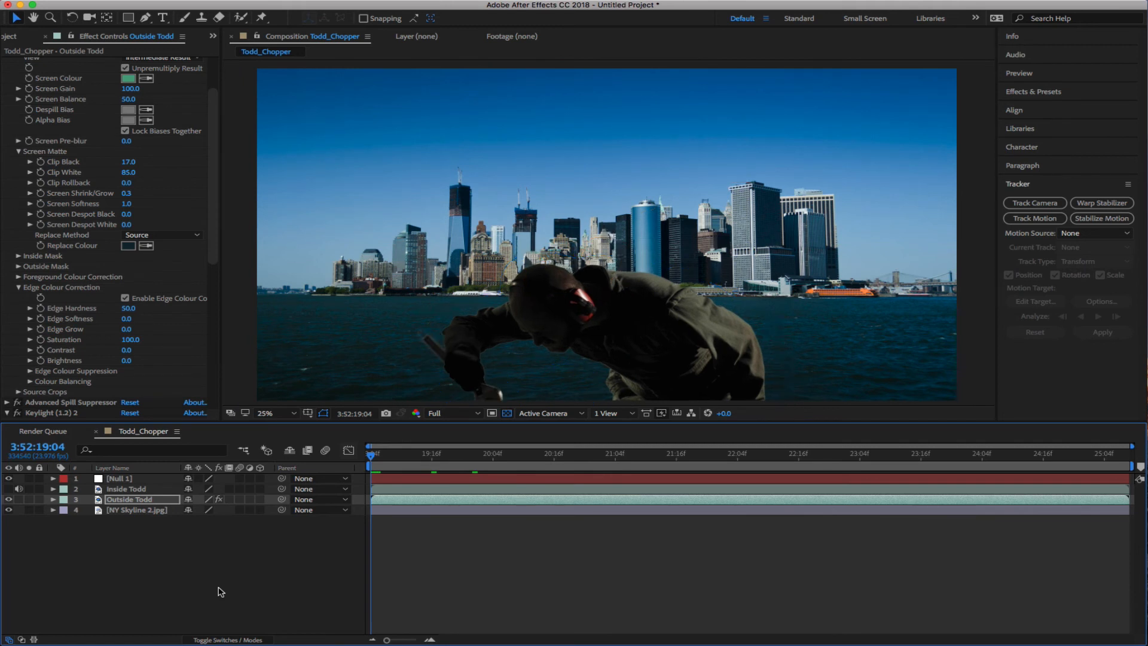